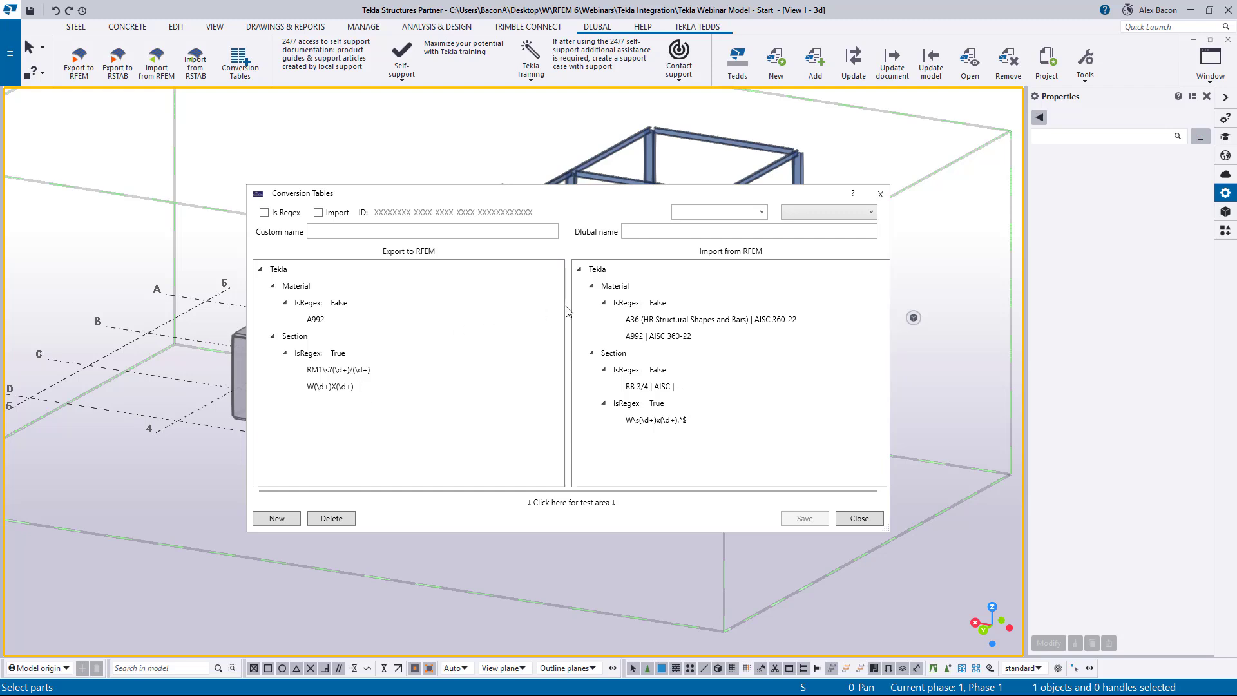
Step: Close the conversion tables and arrange Tekla Structures and the RFEM file Tekla Webinar Integration side by side
click(496, 231)
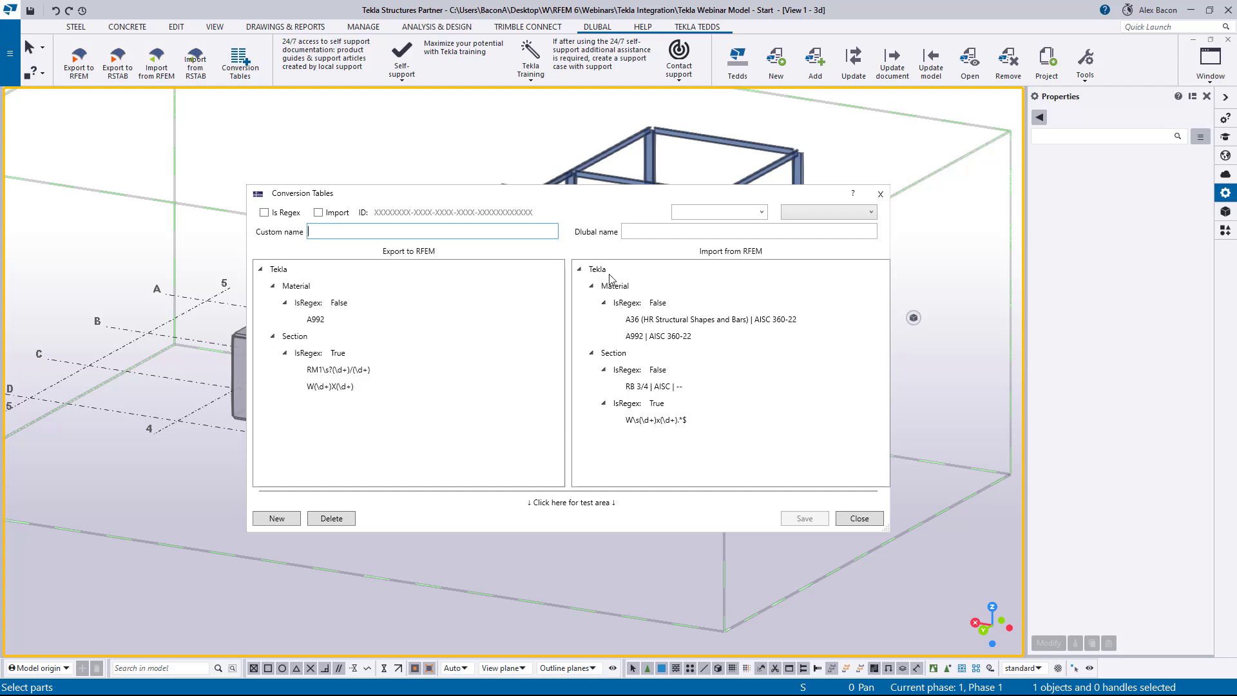
click(879, 195)
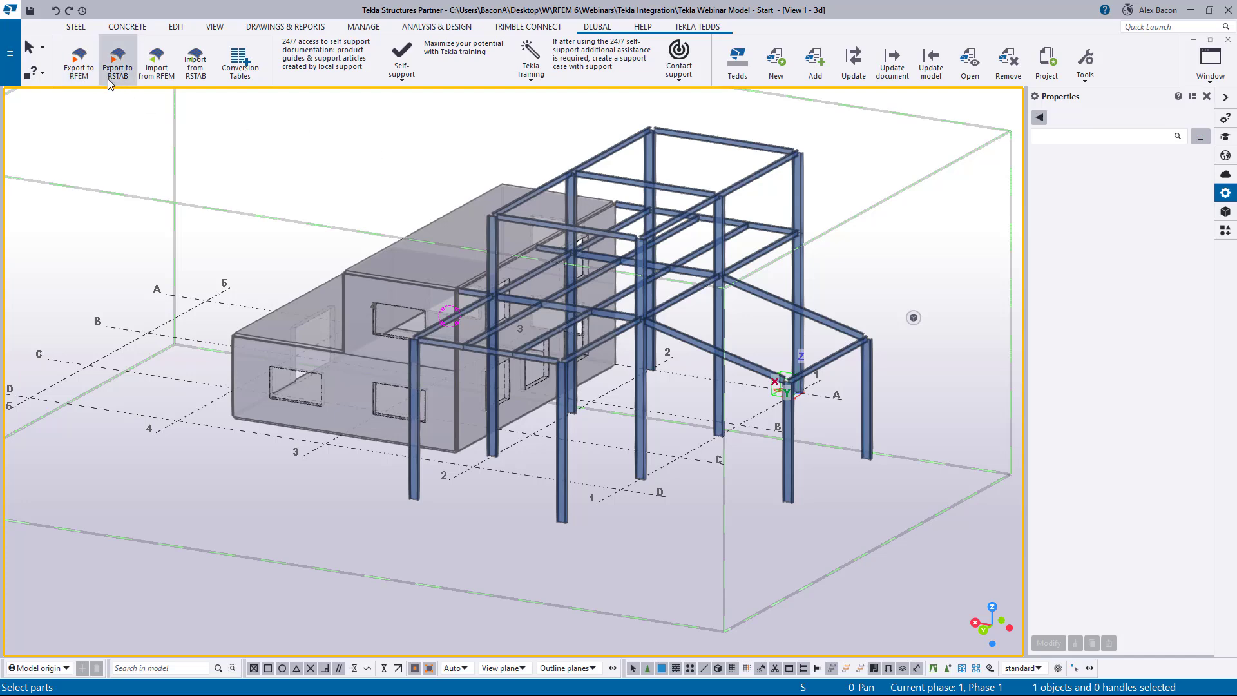
drag(341, 20, 1216, 209)
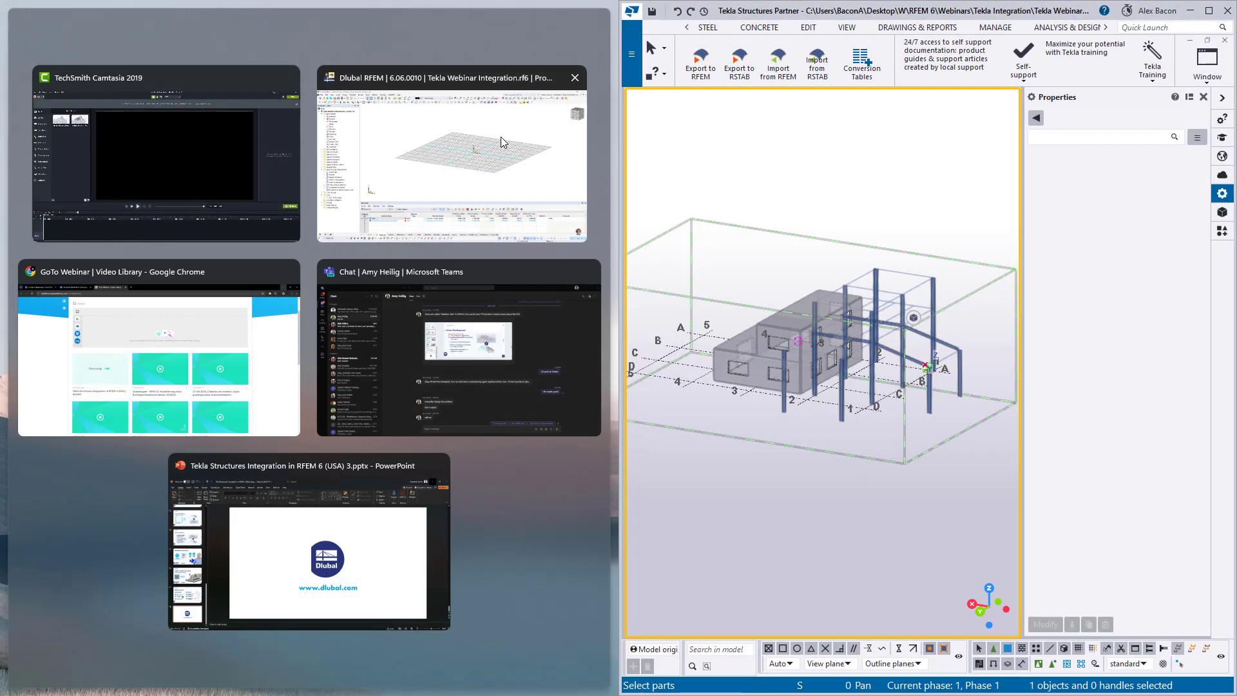
click(501, 137)
scroll(455, 296, down, 3)
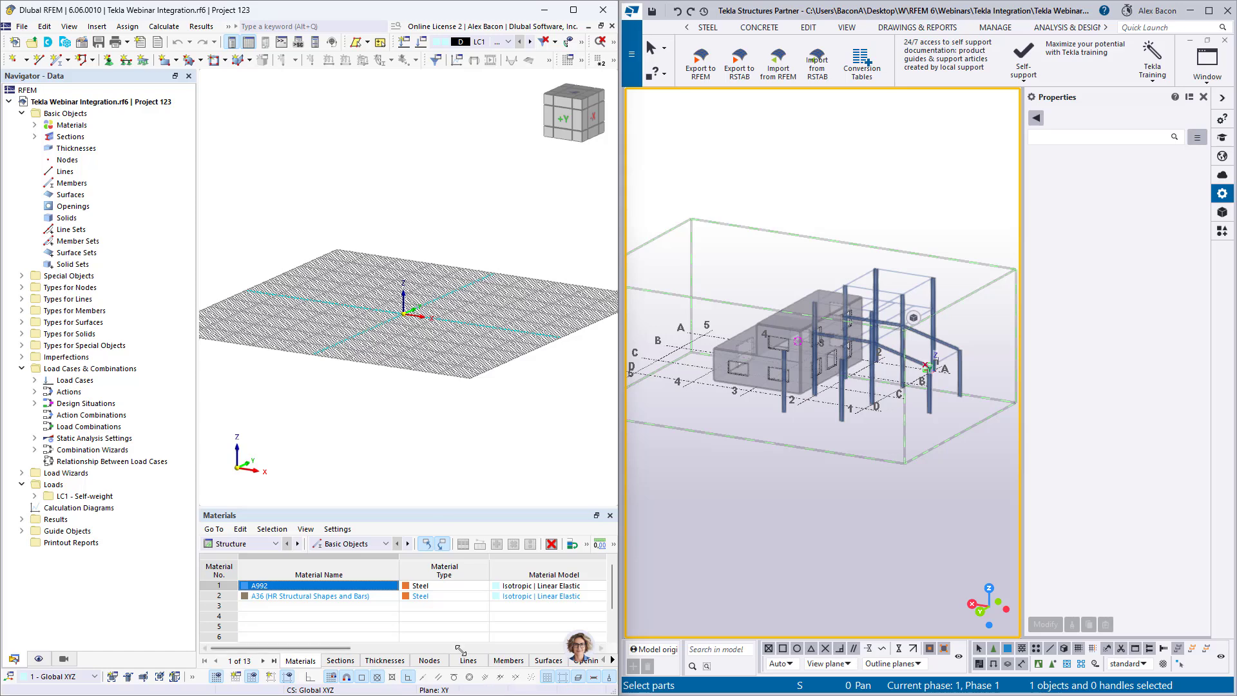
click(428, 636)
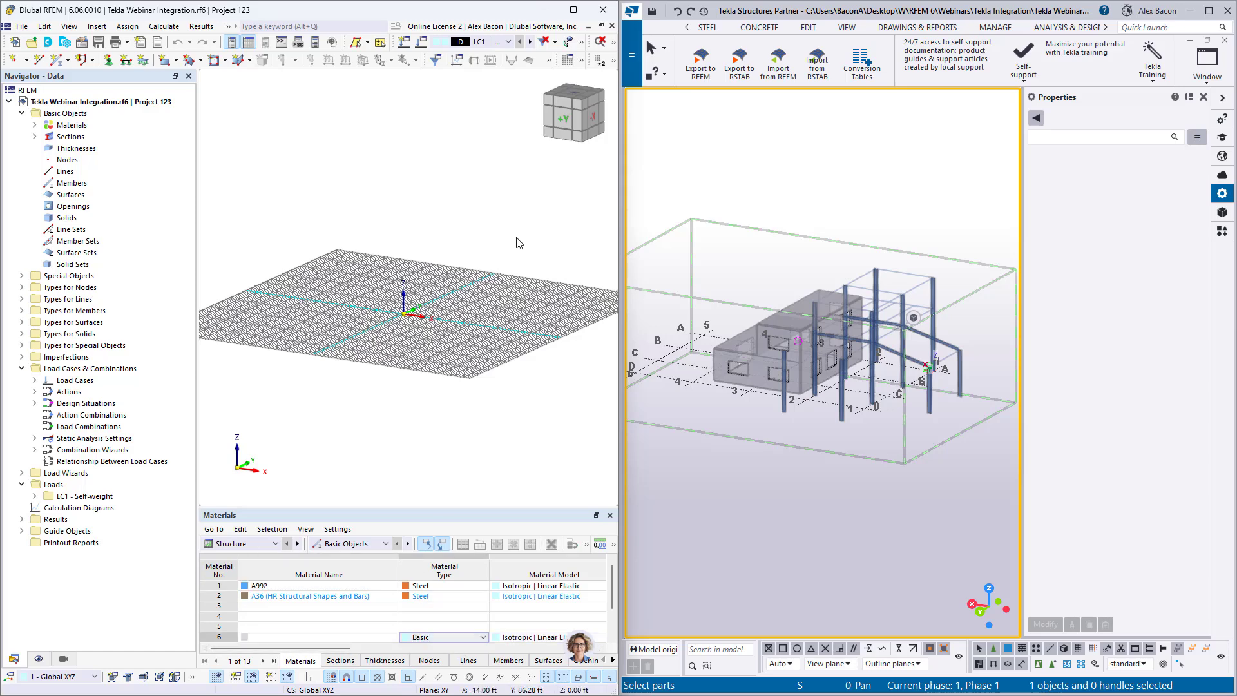
Step: Export the Tekla model to RFEM as a physical model with the Z-axis upward, overwriting the current model
click(703, 65)
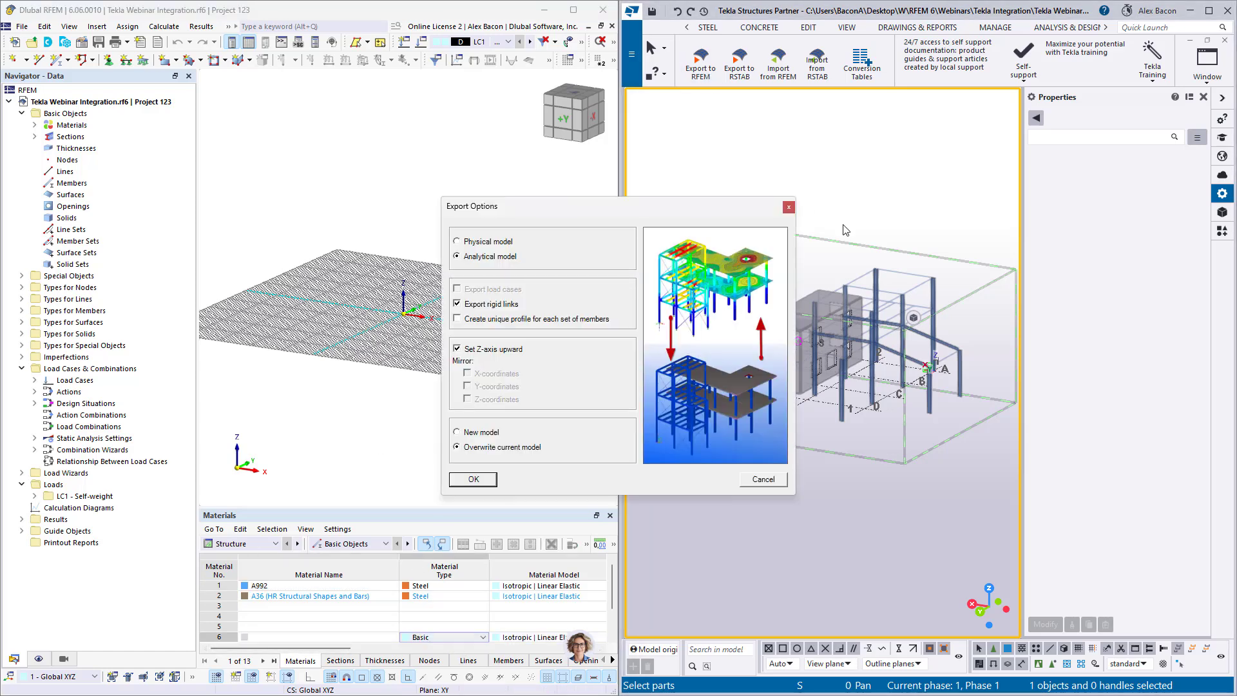
click(488, 242)
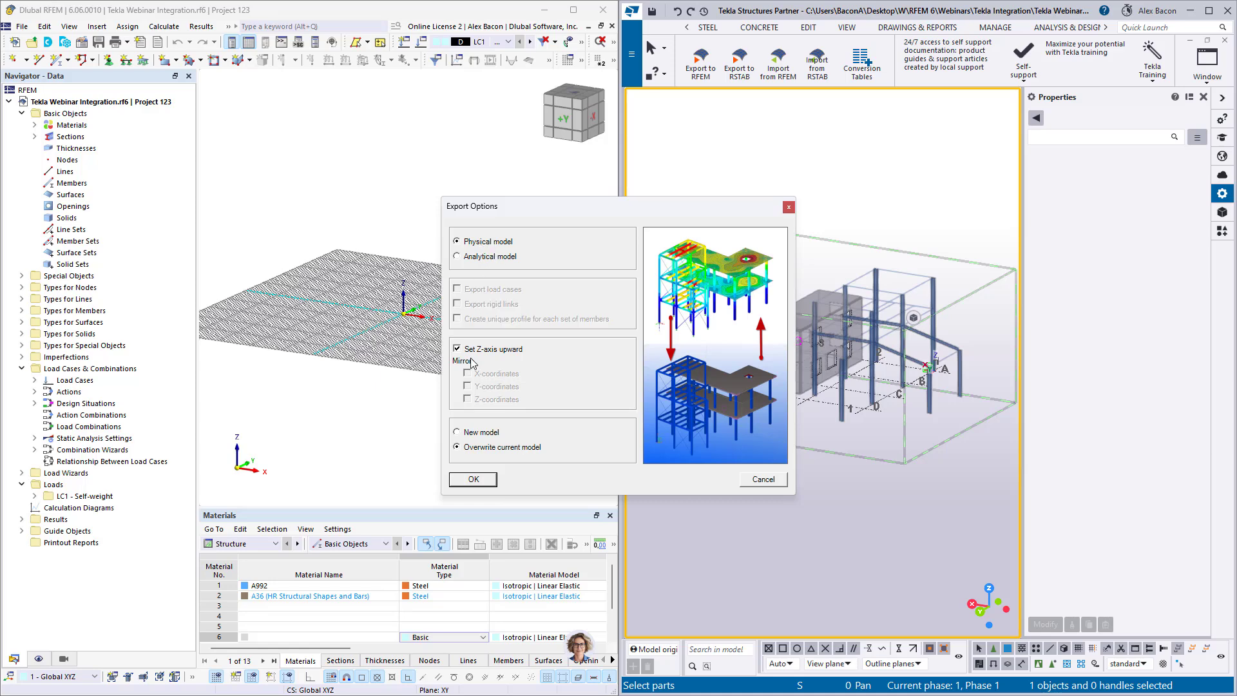
click(473, 478)
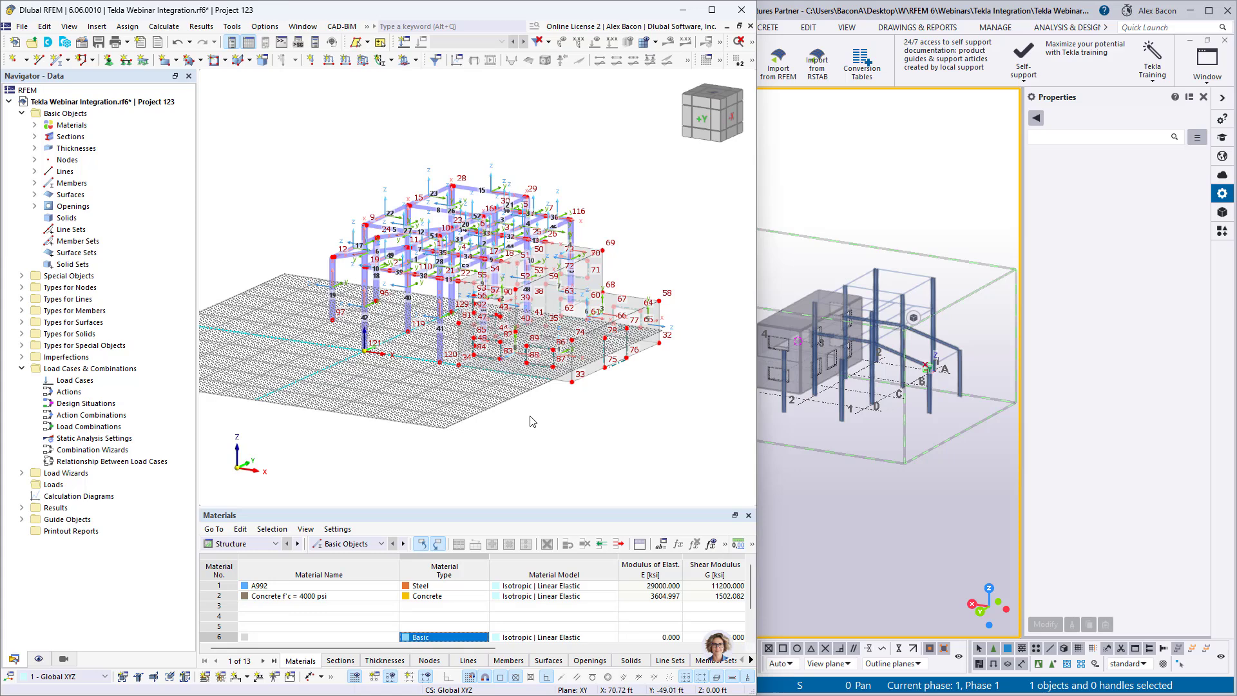
Step: Hide the object numbering, the members' local axis systems and the work plane grid in the RFEM model
right_click(529, 393)
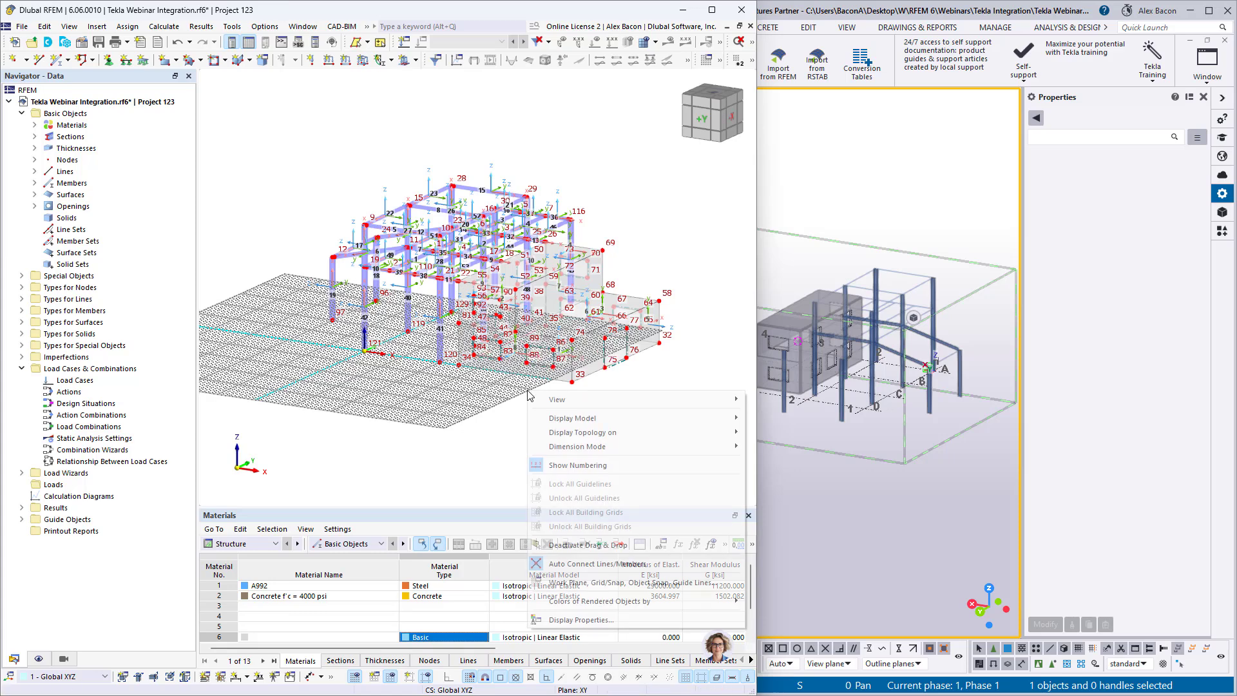
click(565, 463)
right_click(523, 422)
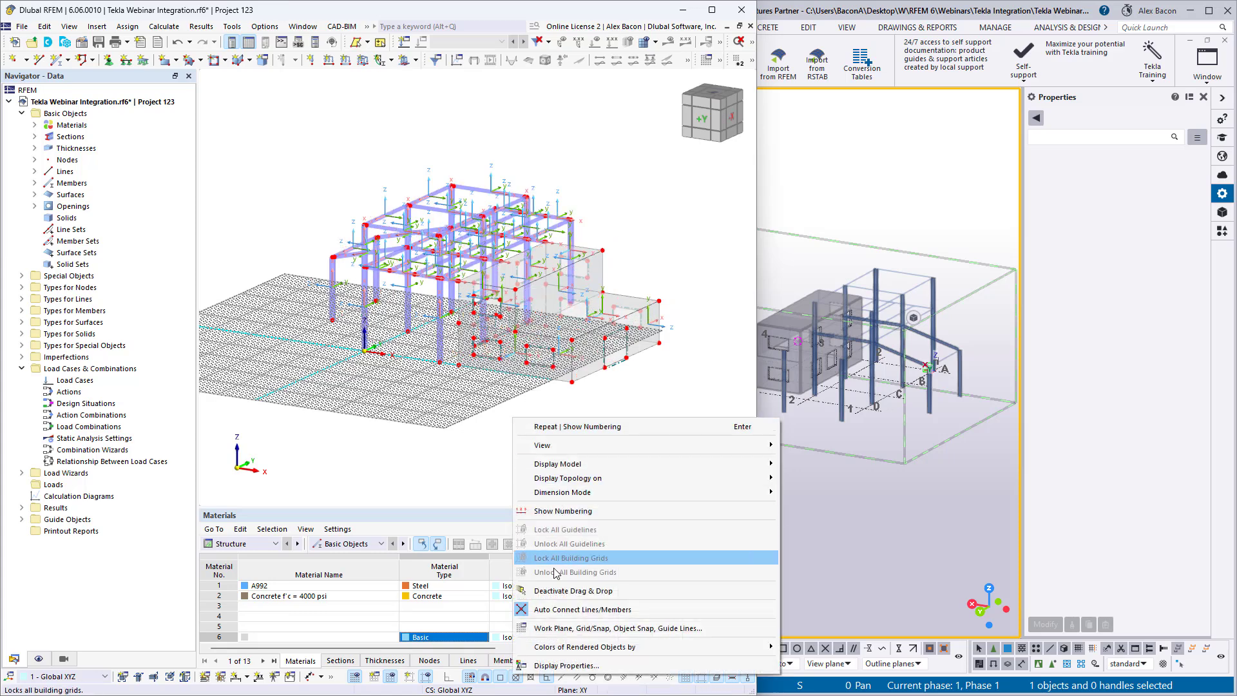
click(488, 458)
right_click(366, 300)
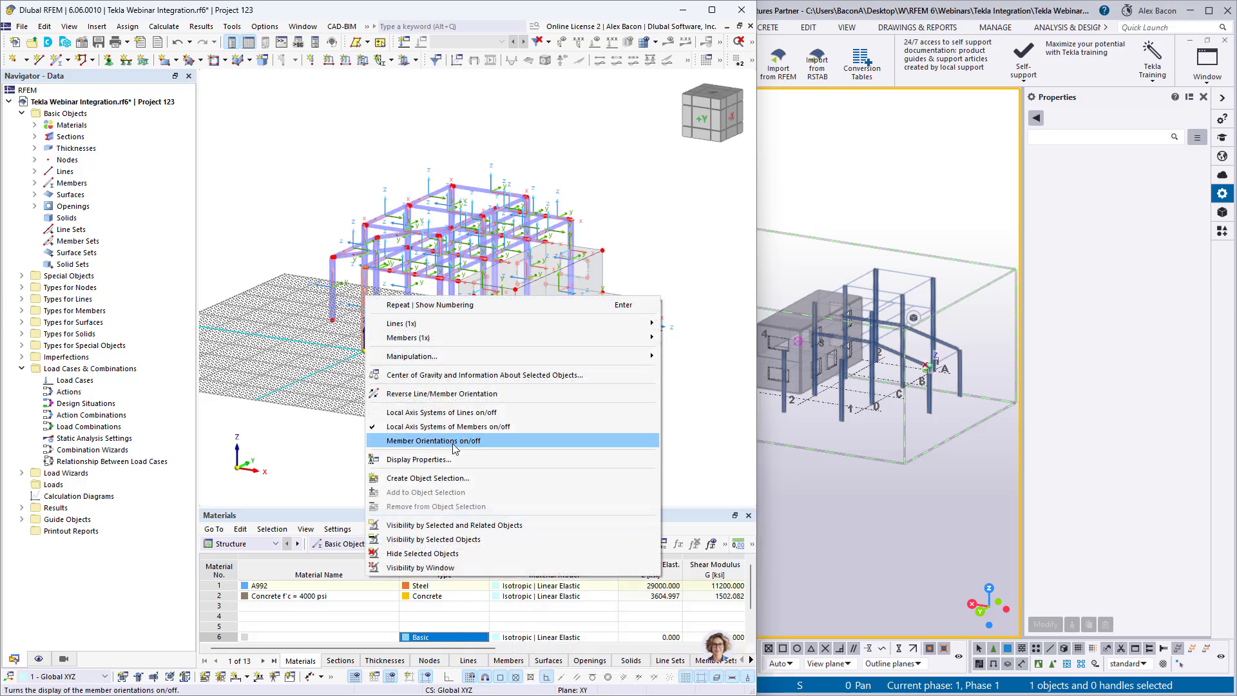
click(433, 425)
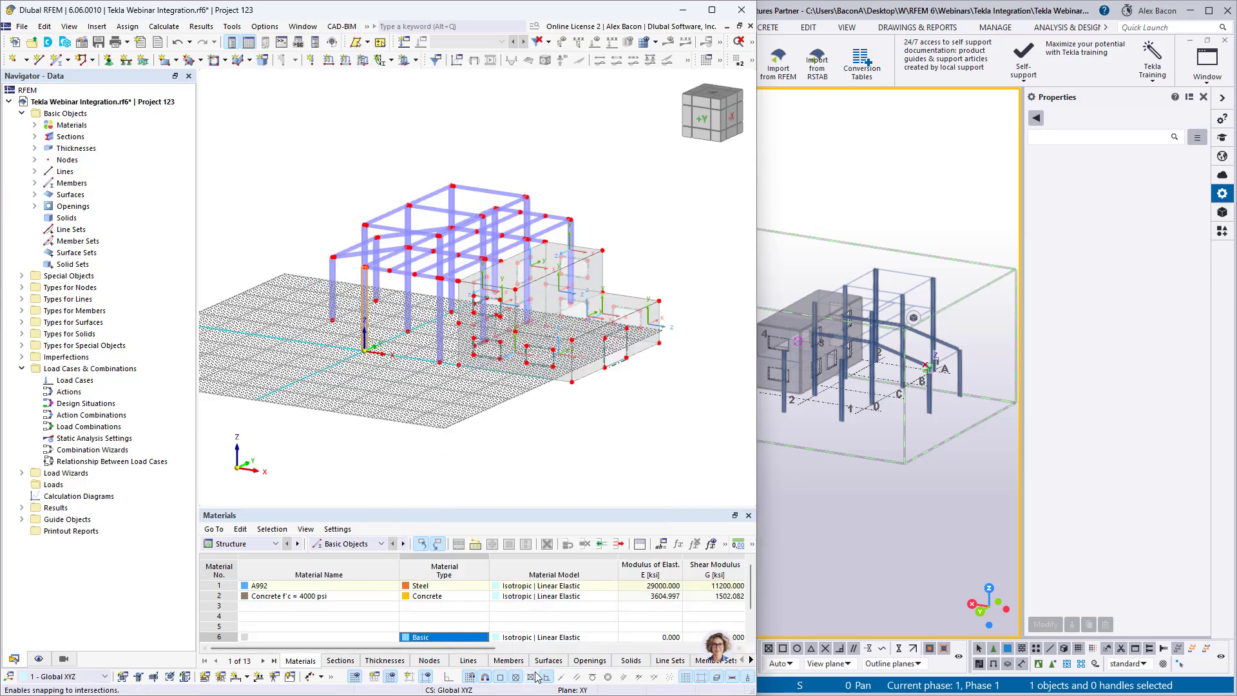
click(355, 675)
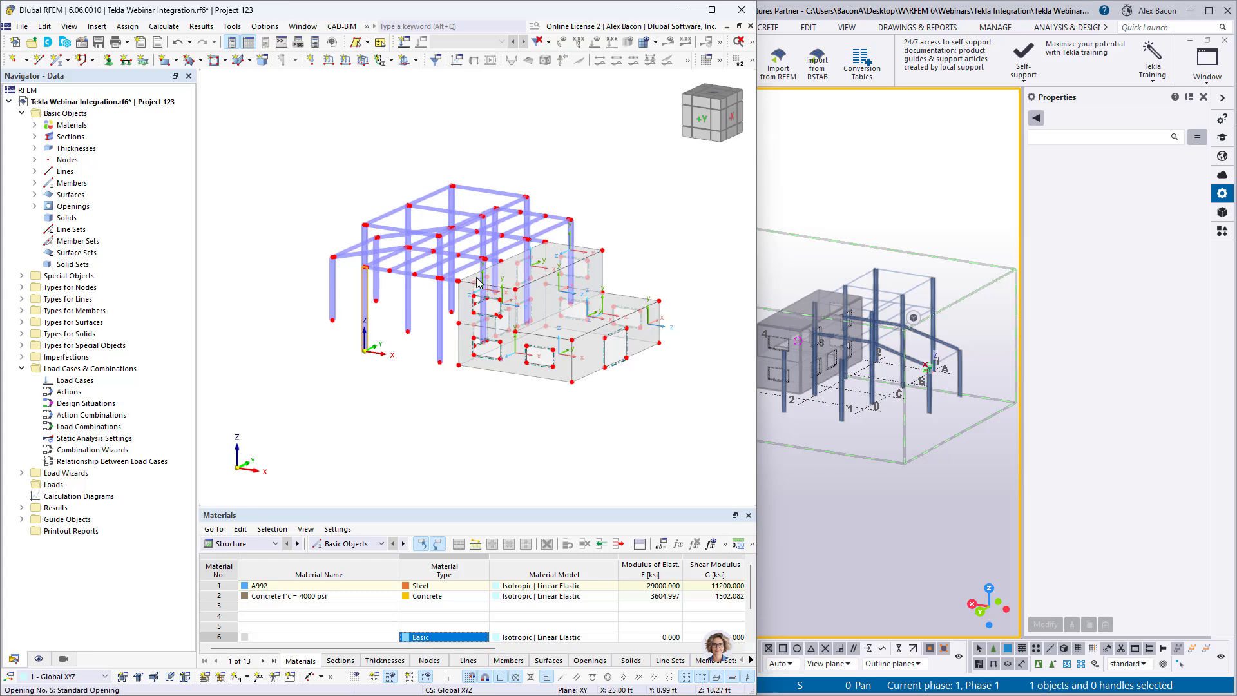
Step: Compare the beam-to-column joints of the exported frame in RFEM with the same joints in the Tekla Structures model
scroll(479, 279, up, 2)
scroll(367, 266, up, 5)
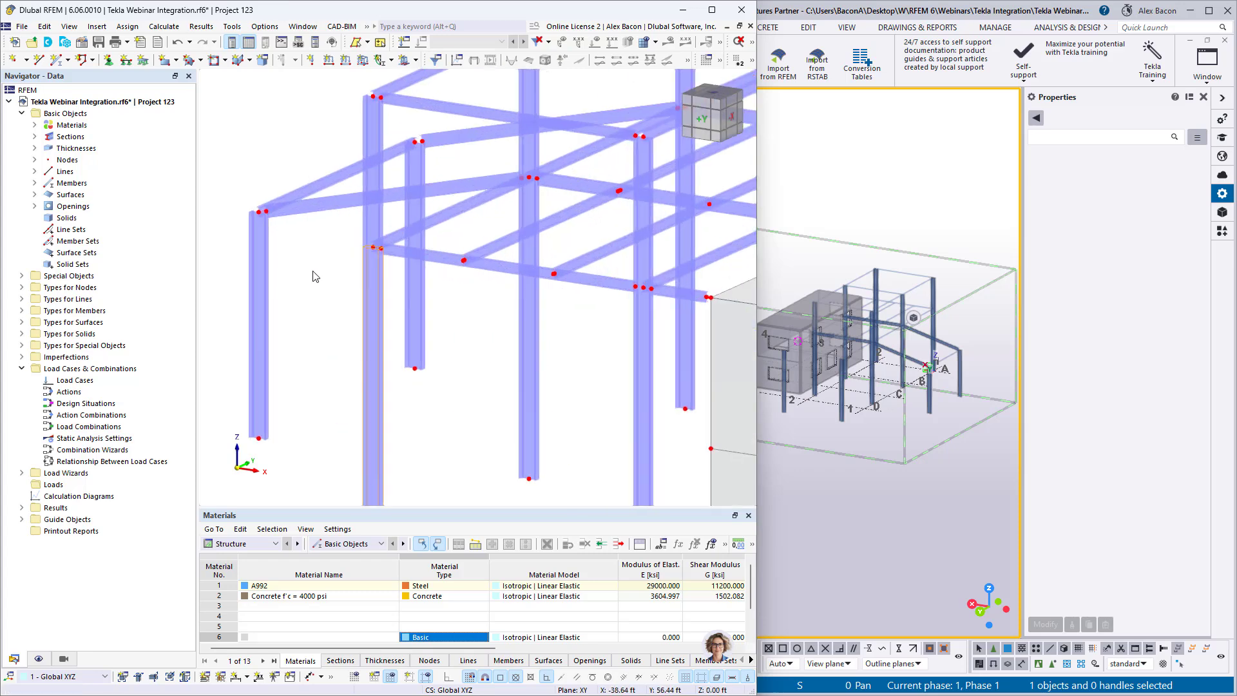
scroll(446, 246, down, 5)
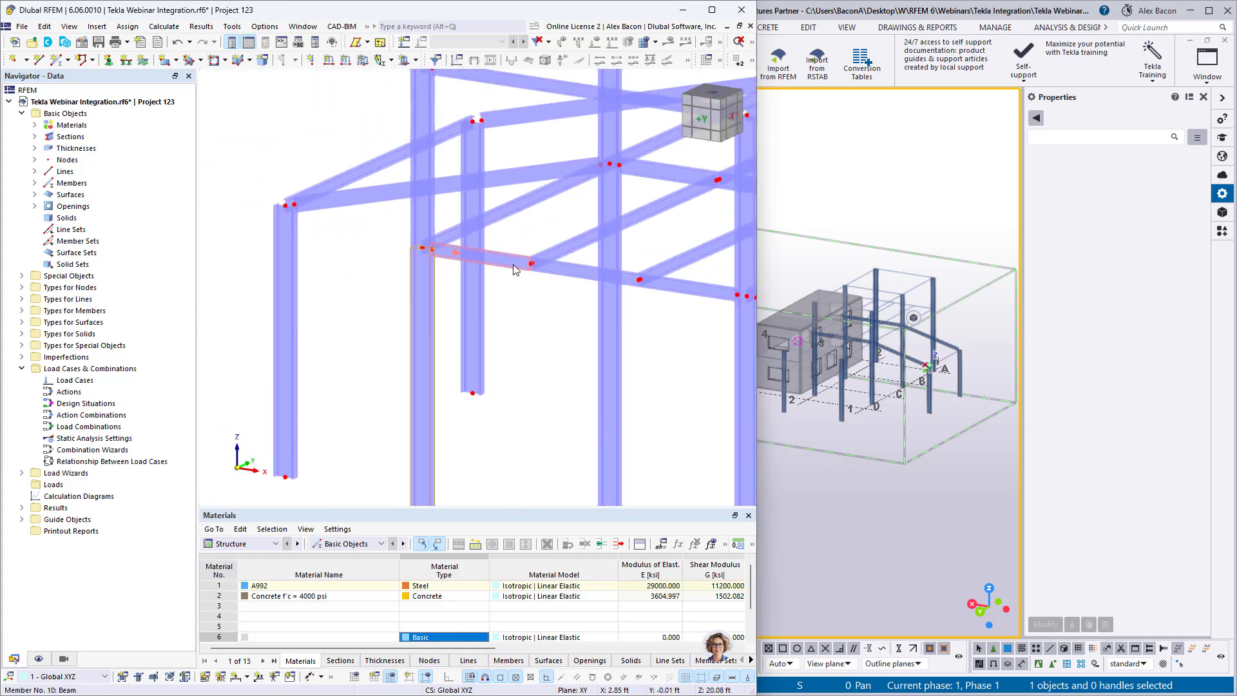
scroll(346, 275, up, 5)
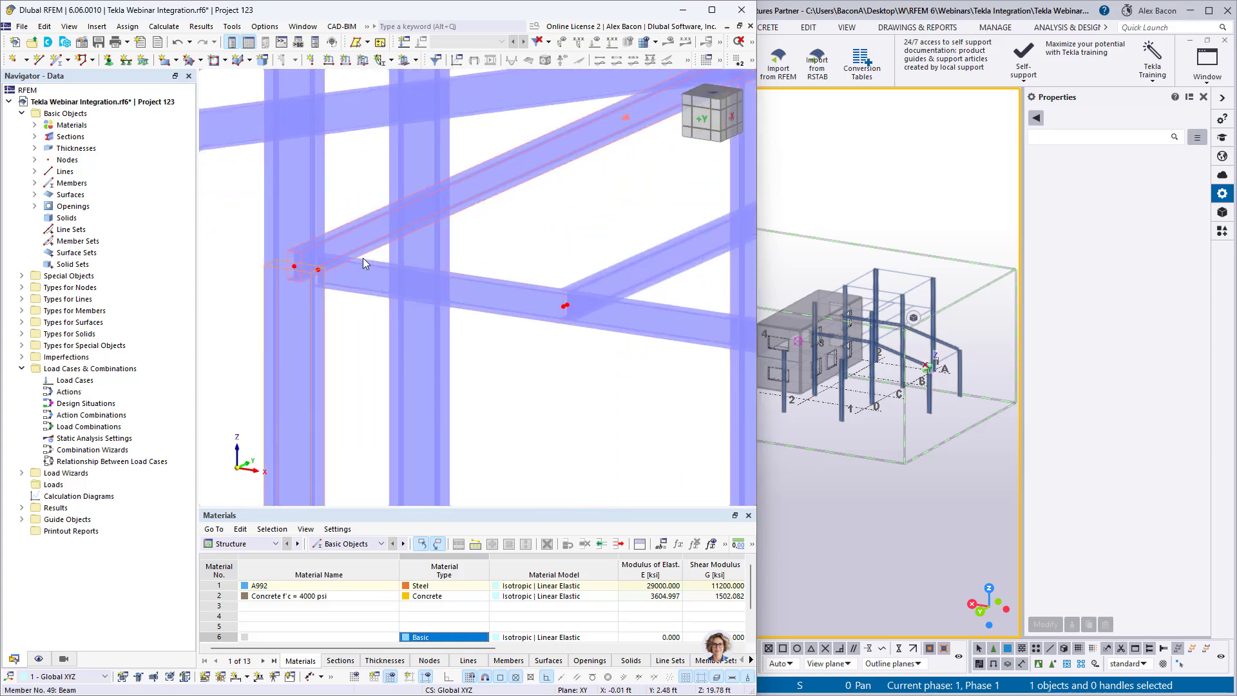
scroll(306, 288, down, 2)
scroll(306, 288, down, 5)
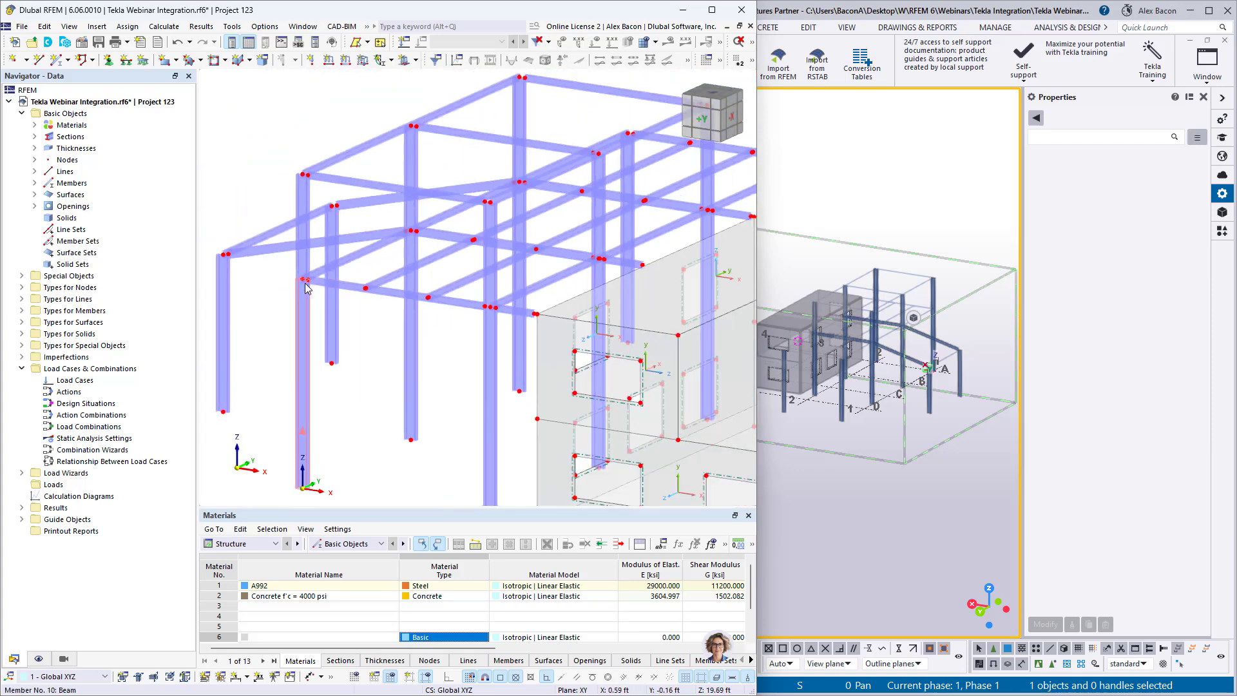
click(852, 342)
scroll(852, 342, up, 3)
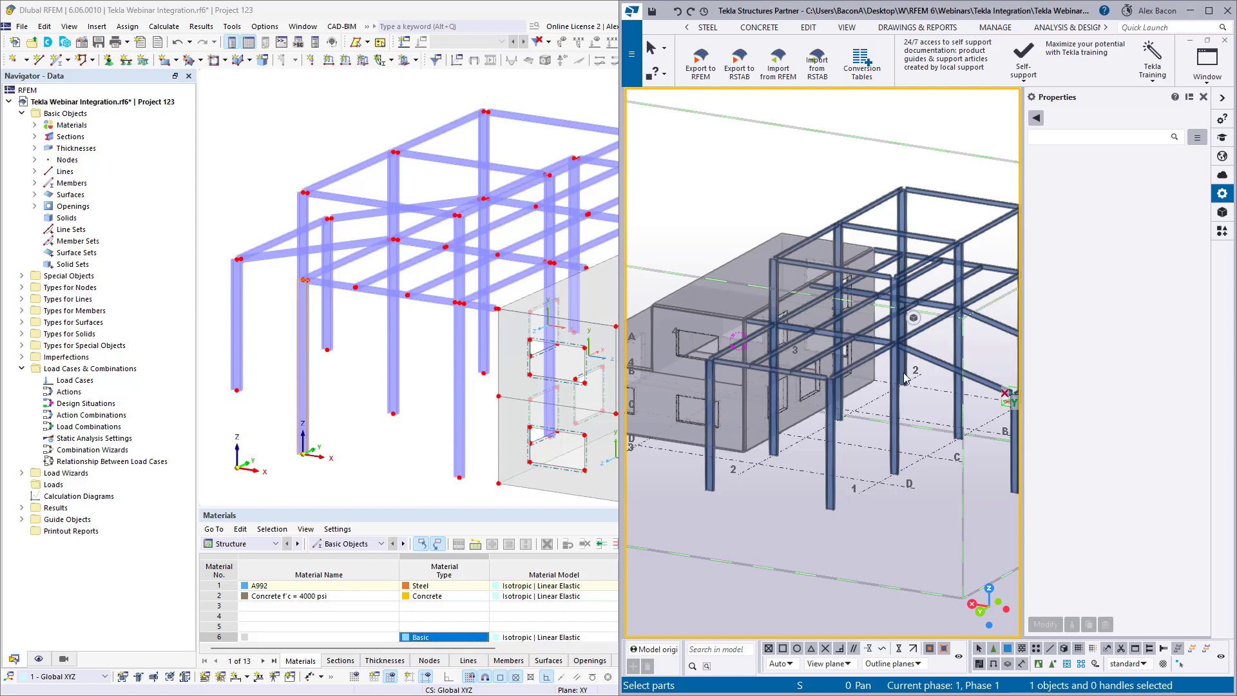
ctrl+middle_drag(904, 379, 754, 410)
scroll(748, 403, up, 6)
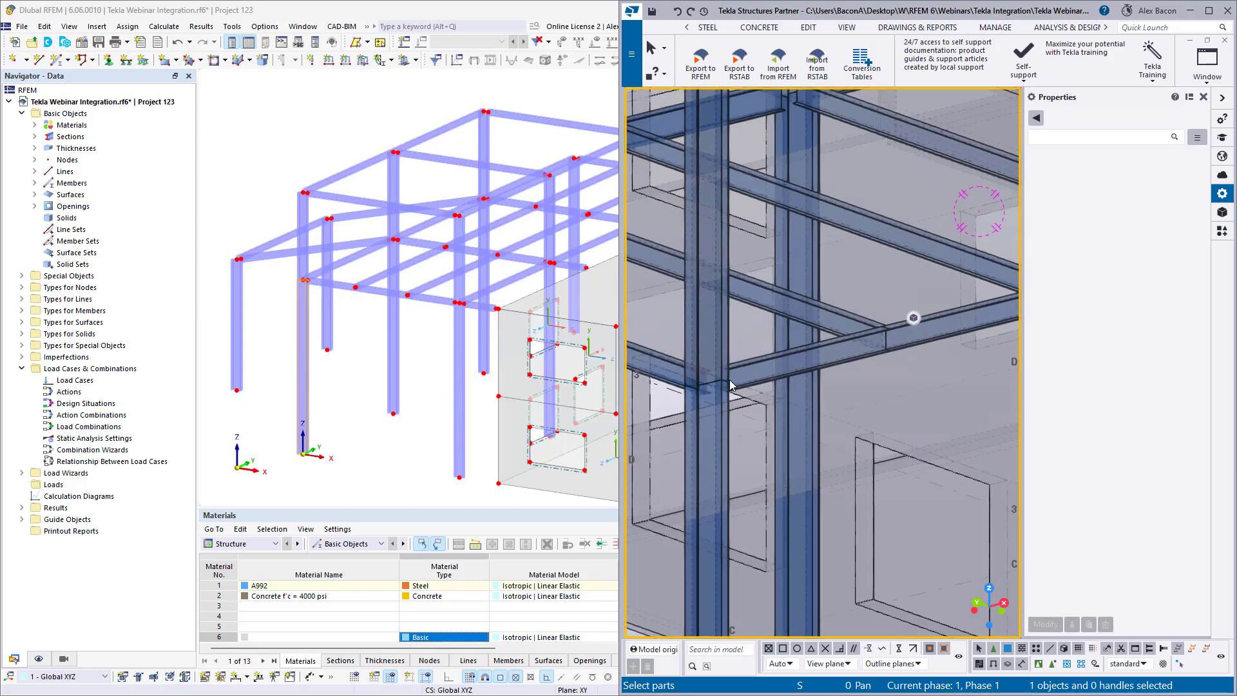
Step: Switch to RFEM, display the model as a wireframe and examine the nodes where beams meet columns
click(310, 158)
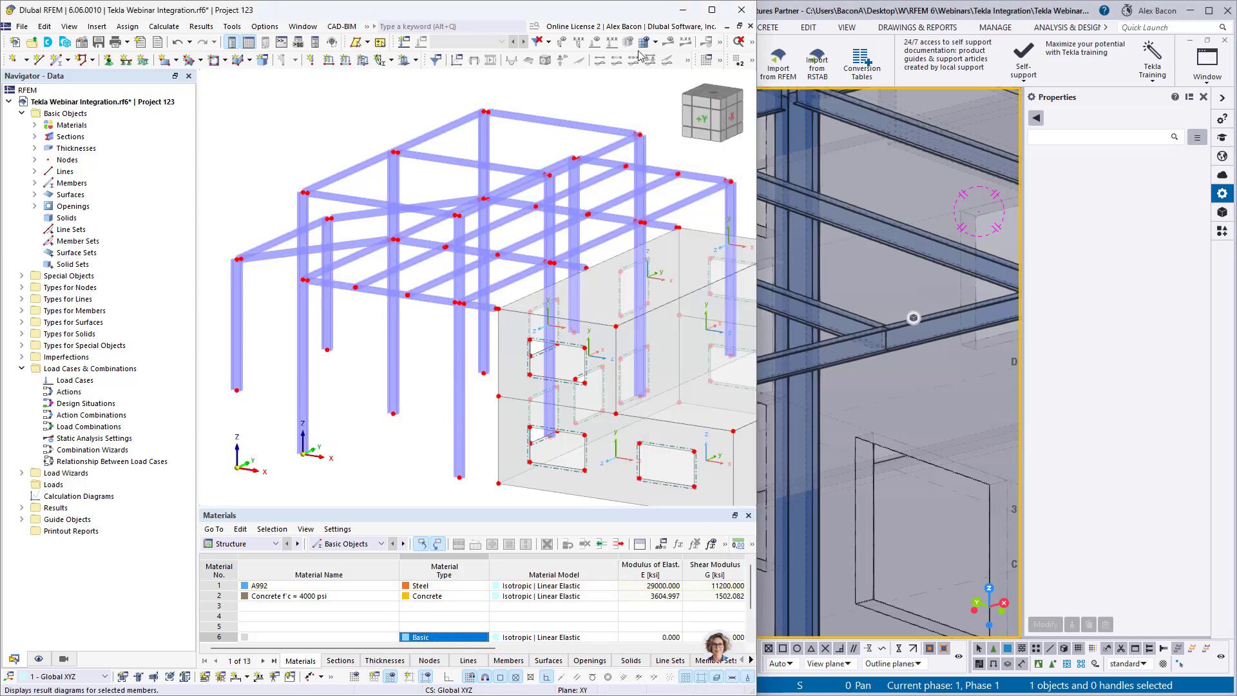
click(752, 43)
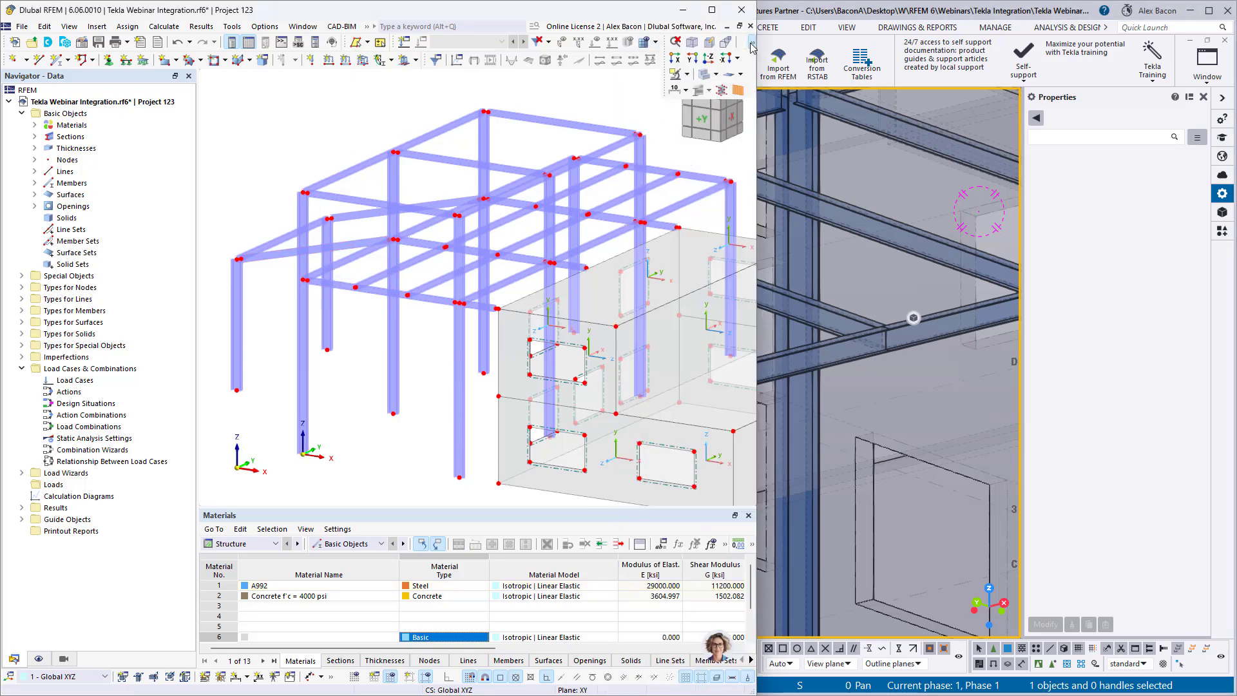
click(716, 75)
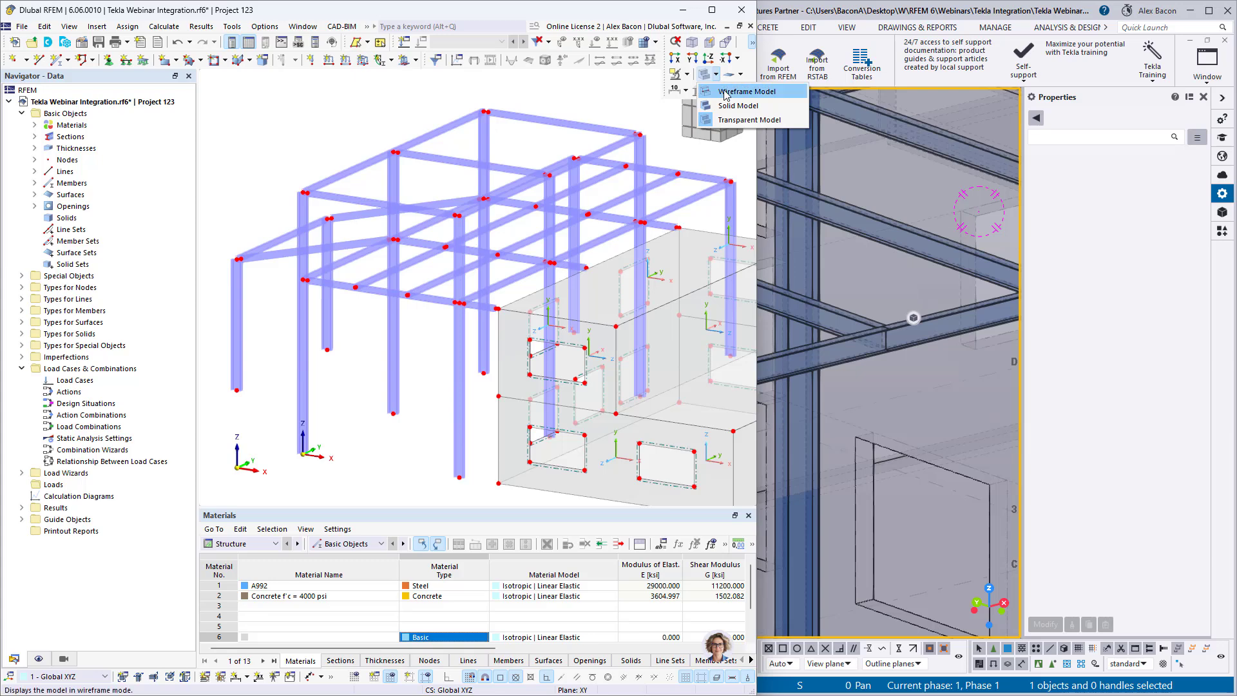
click(744, 91)
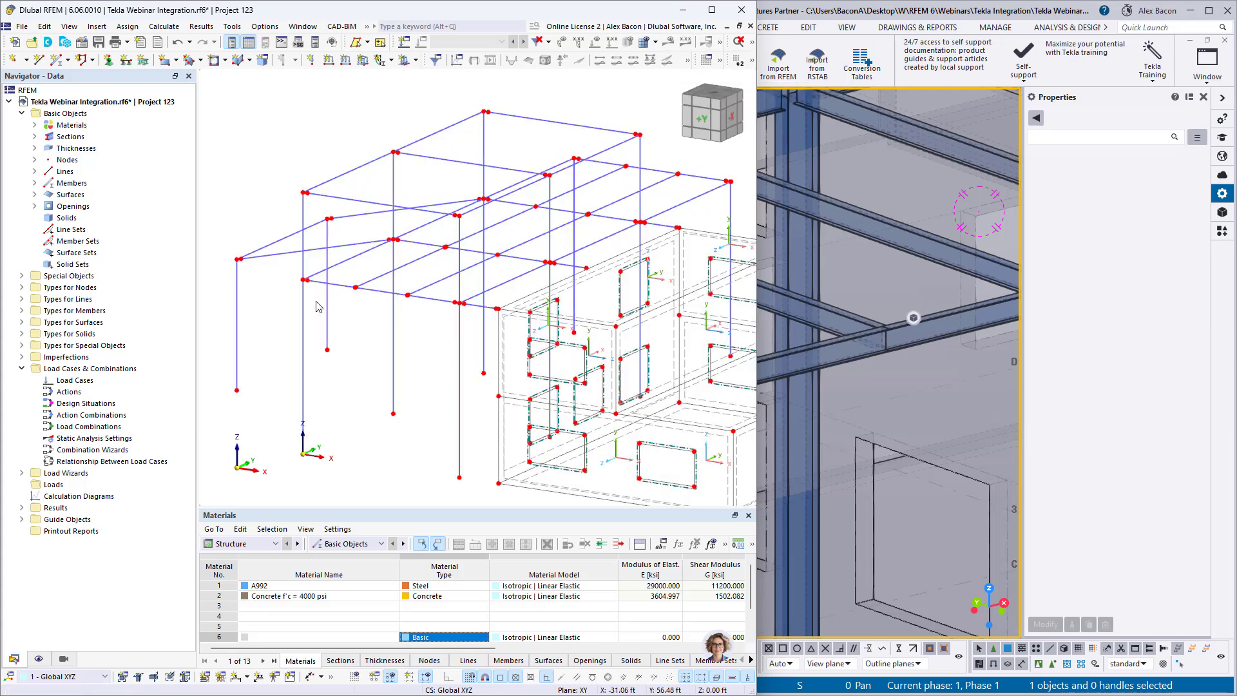
scroll(316, 301, up, 3)
scroll(316, 301, up, 2)
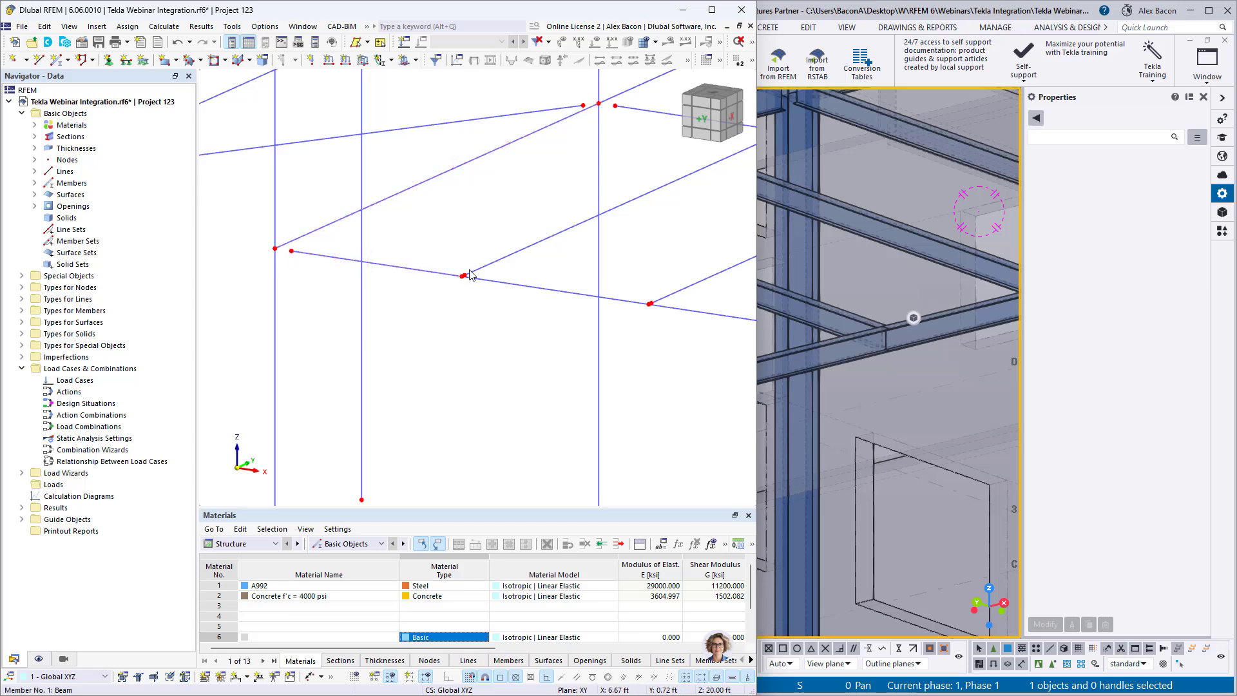
scroll(469, 275, down, 5)
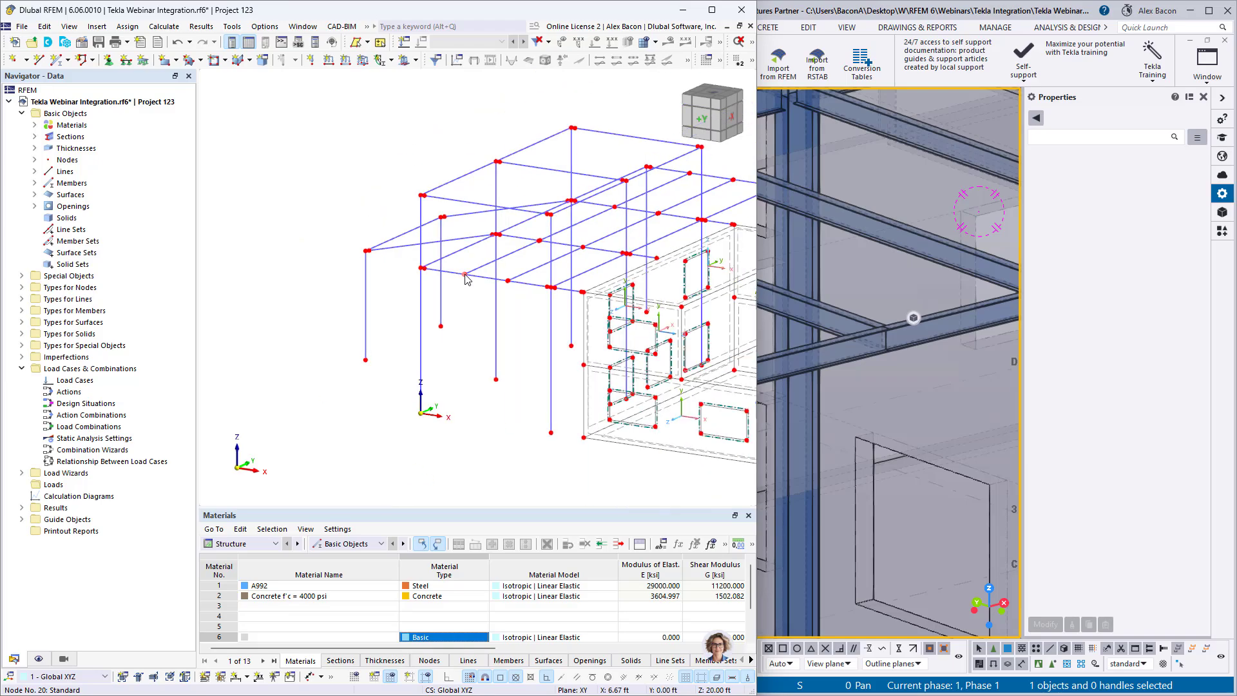
Step: Maximize Tekla Structures and start creating a new analysis and design model
drag(878, 8, 525, 1)
scroll(528, 246, down, 5)
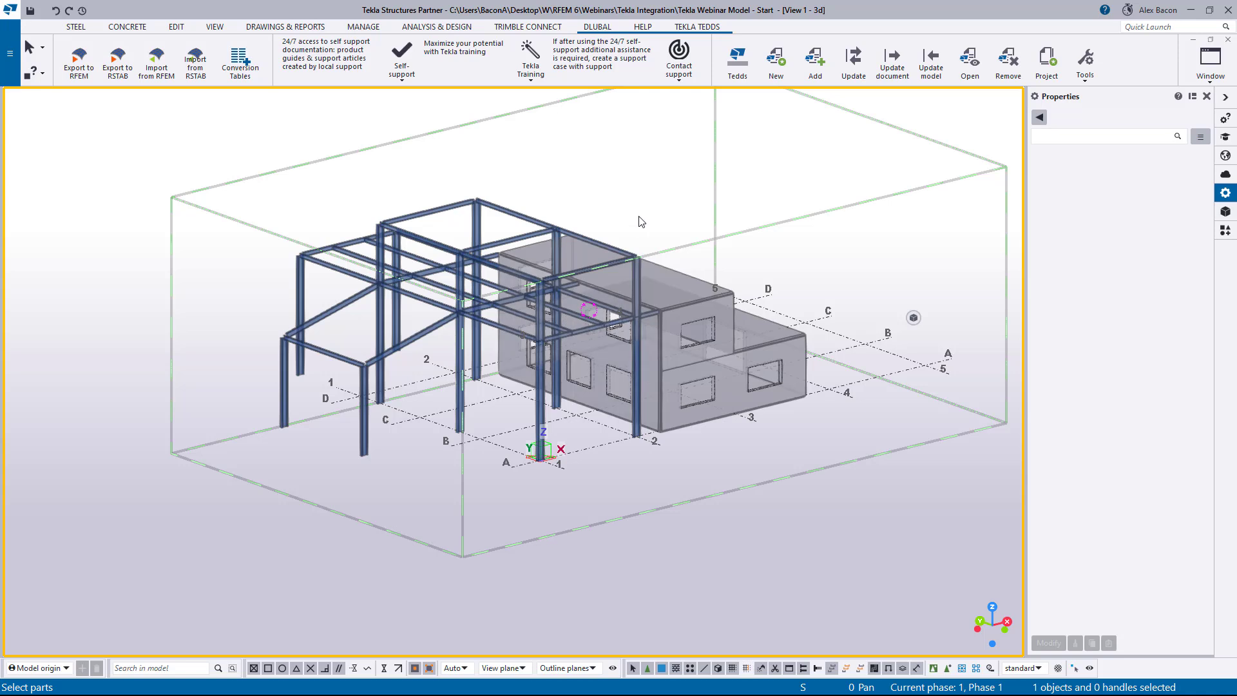
click(417, 27)
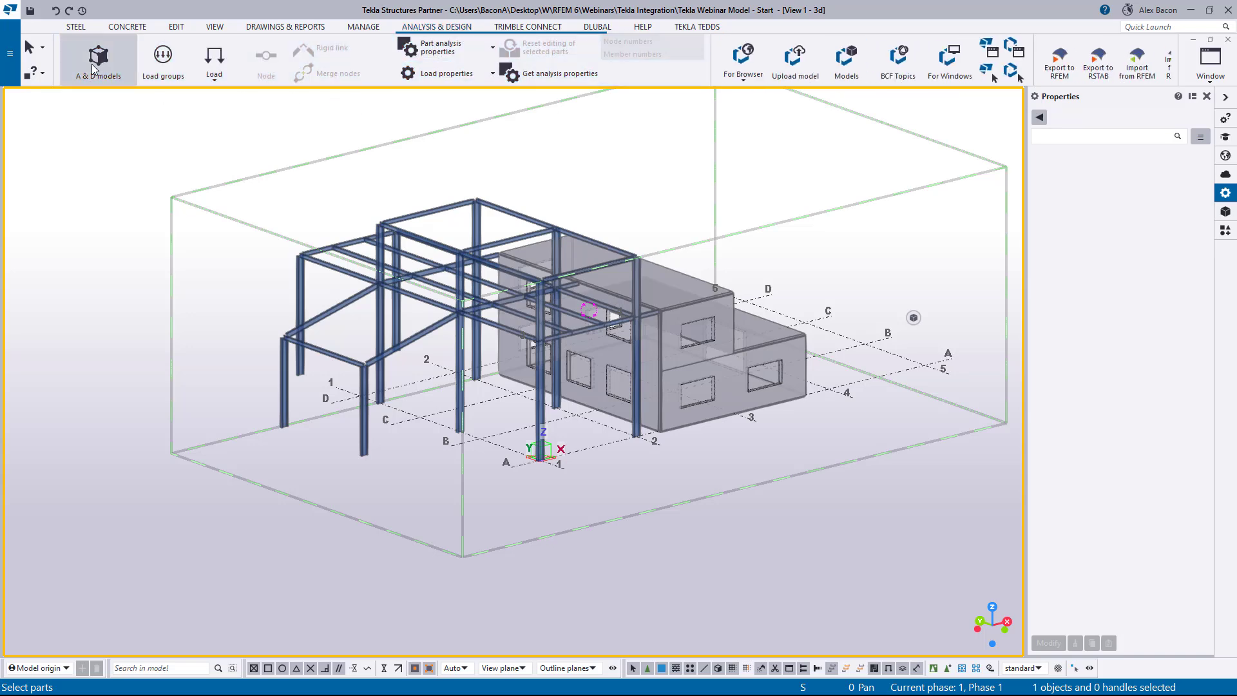
click(95, 69)
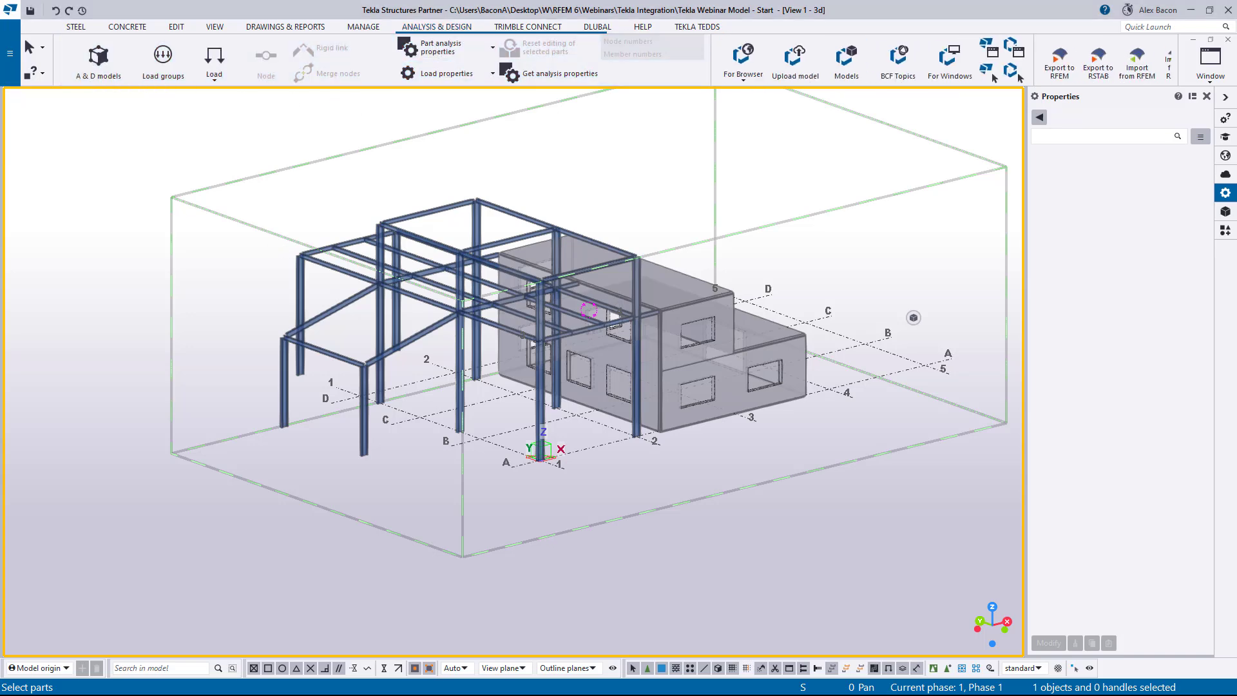
drag(284, 189, 707, 169)
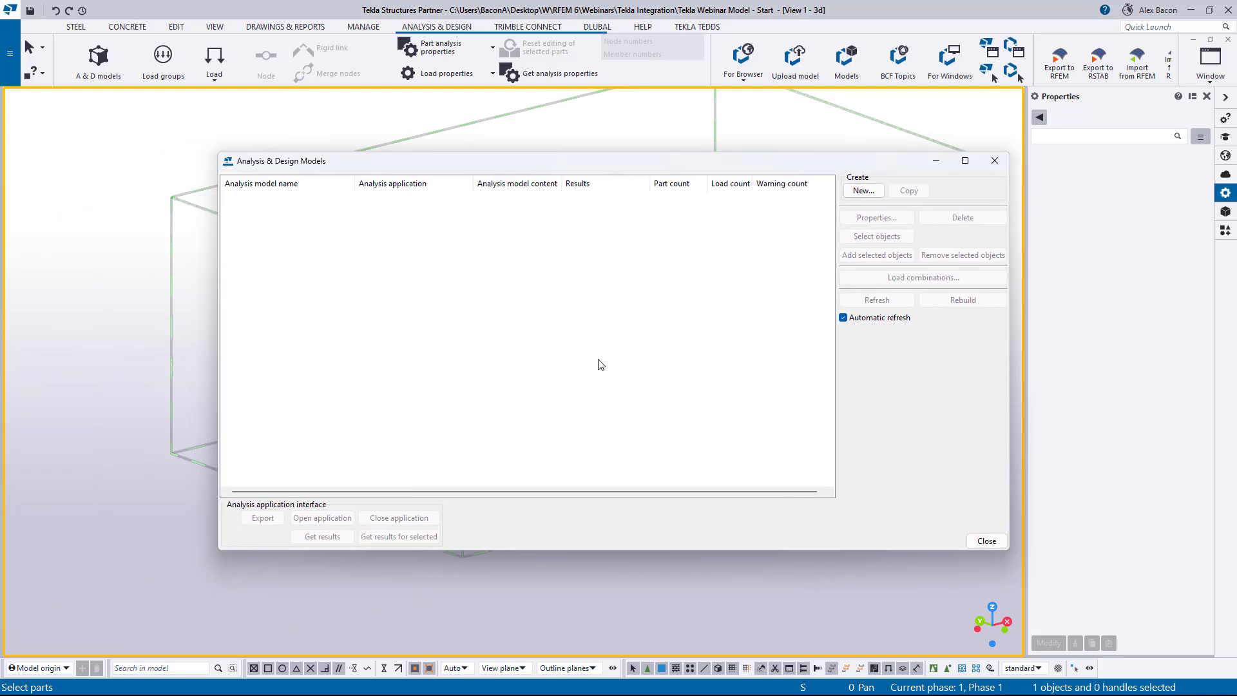
click(863, 191)
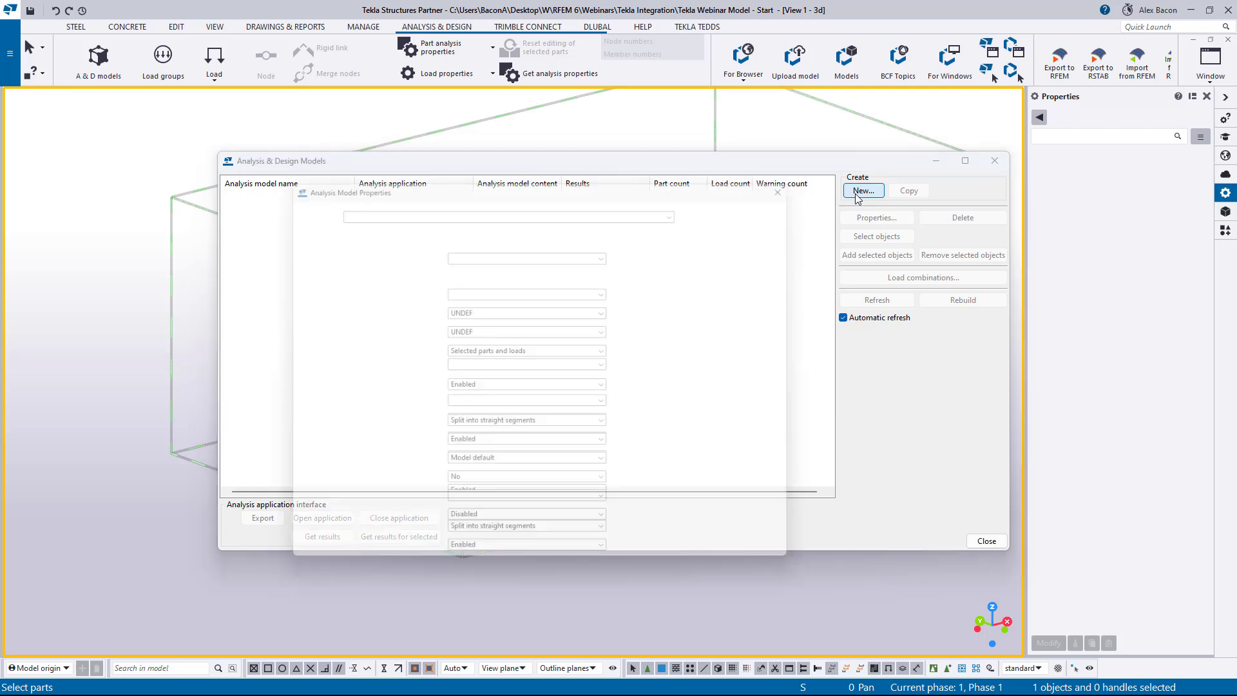
drag(723, 180, 719, 168)
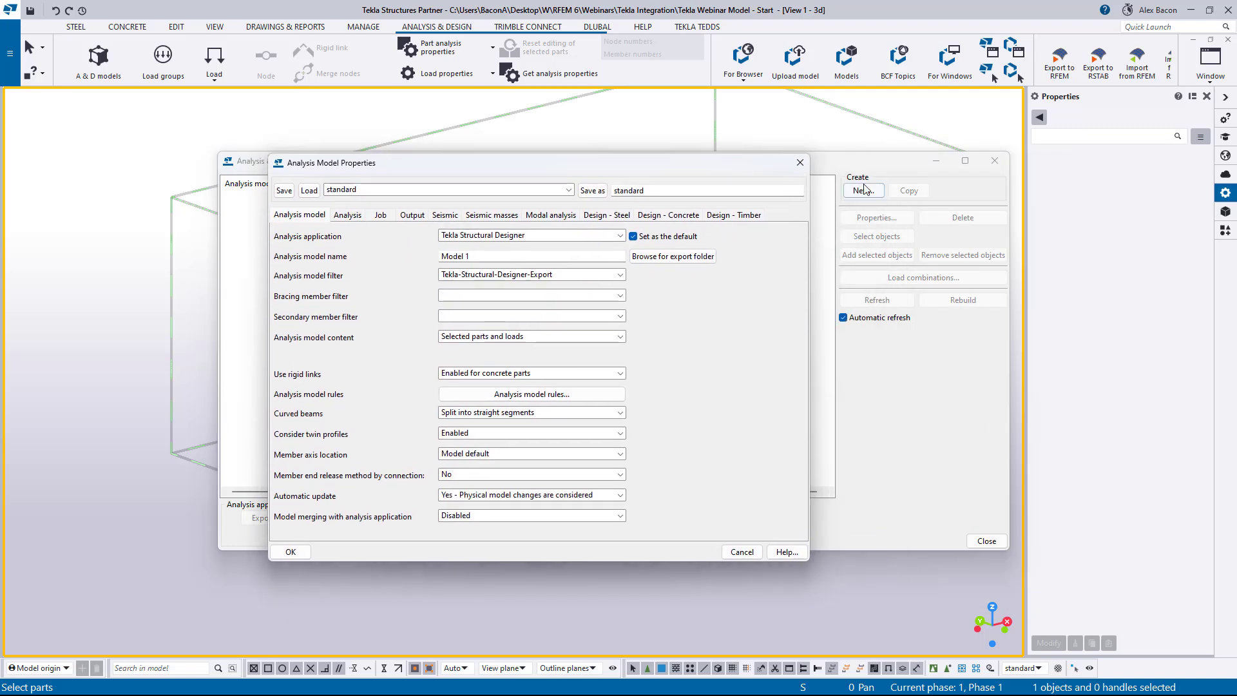
Step: Set the analysis application to the blank entry and name the new analysis model Steel
click(532, 237)
click(533, 237)
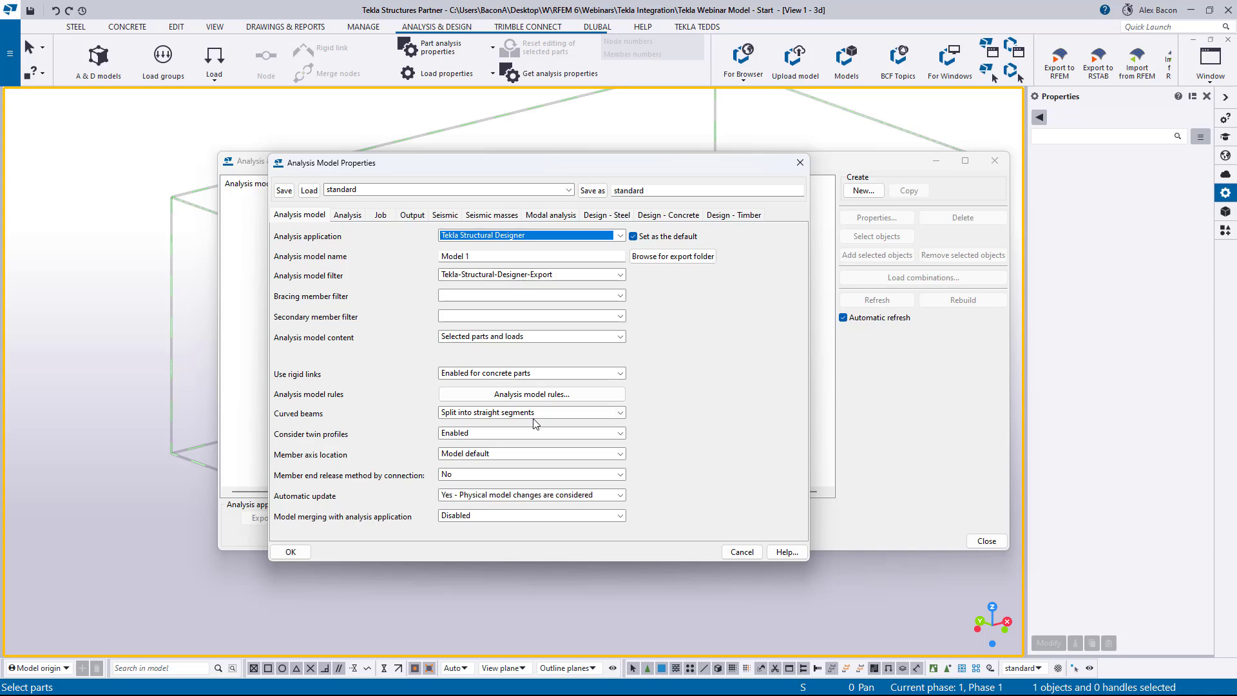
click(523, 236)
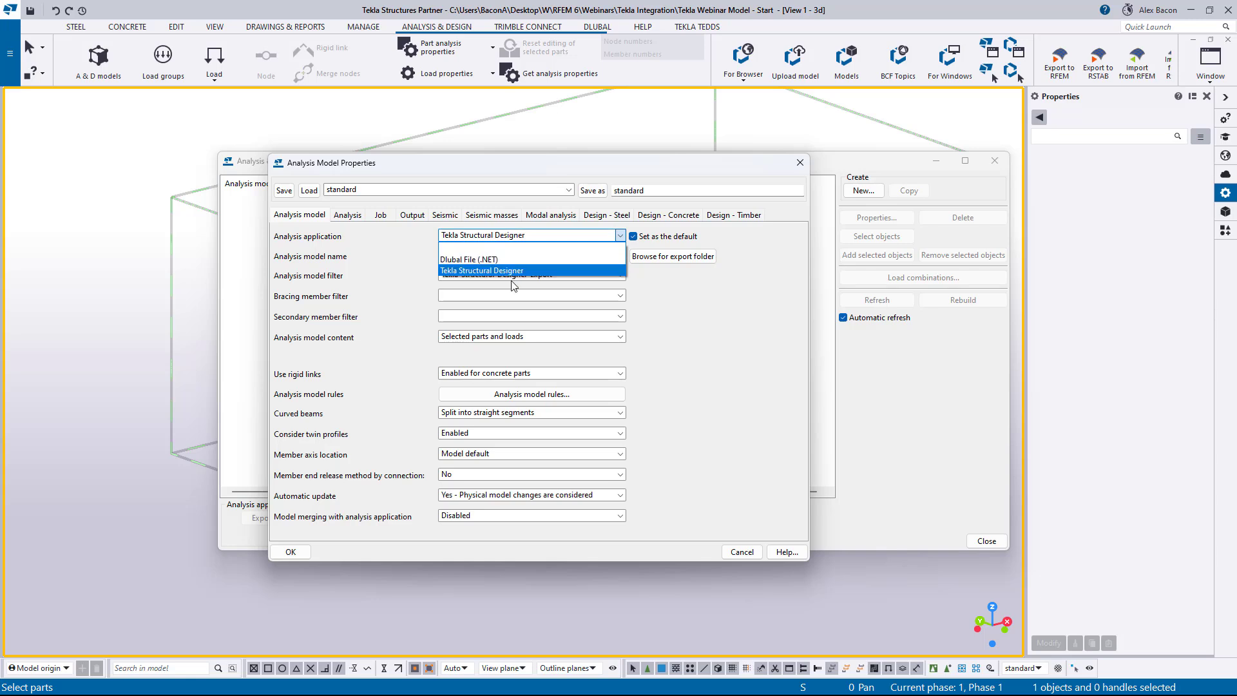
click(498, 248)
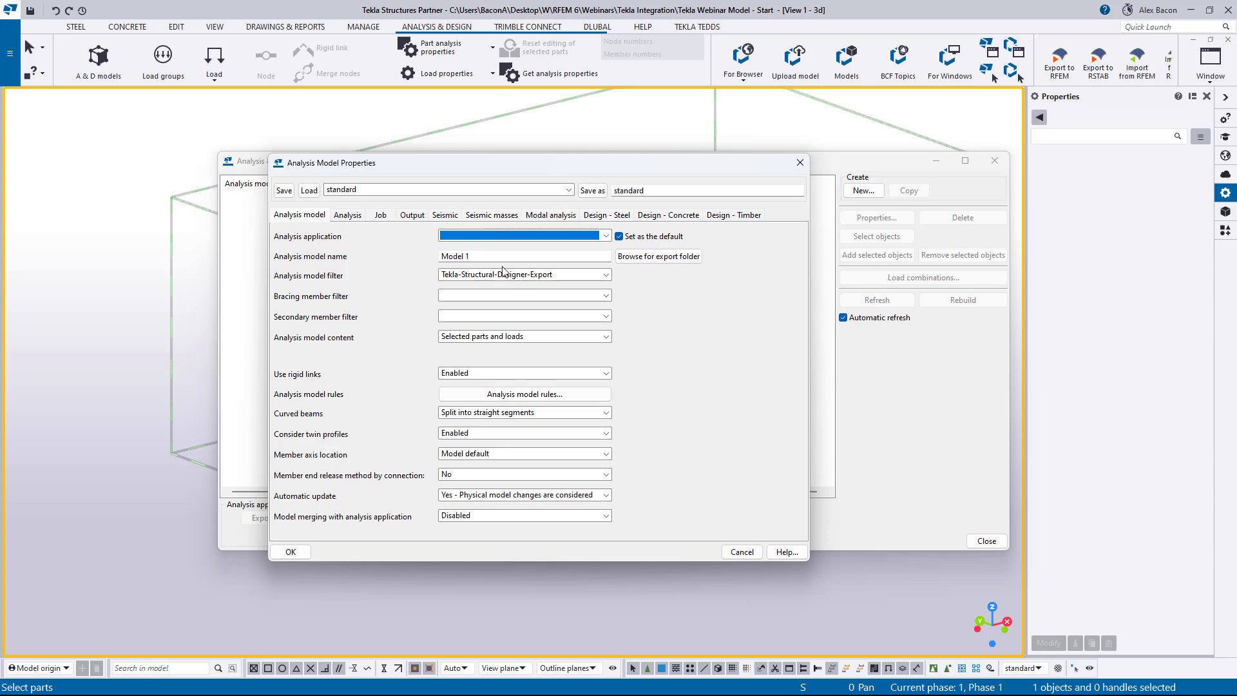
key(Tab)
key(BackSpace)
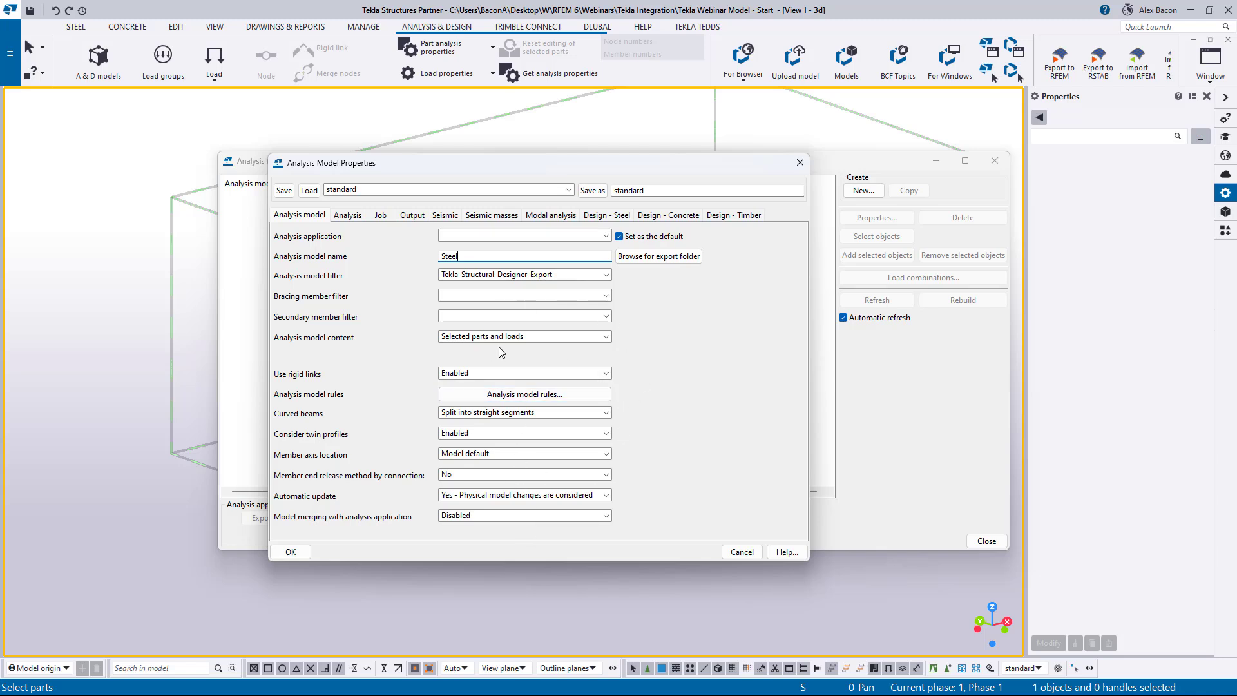
Step: Load the saved Tekla Integration Webinar settings into the analysis model properties and create the Steel analysis model
drag(644, 192, 623, 196)
click(568, 189)
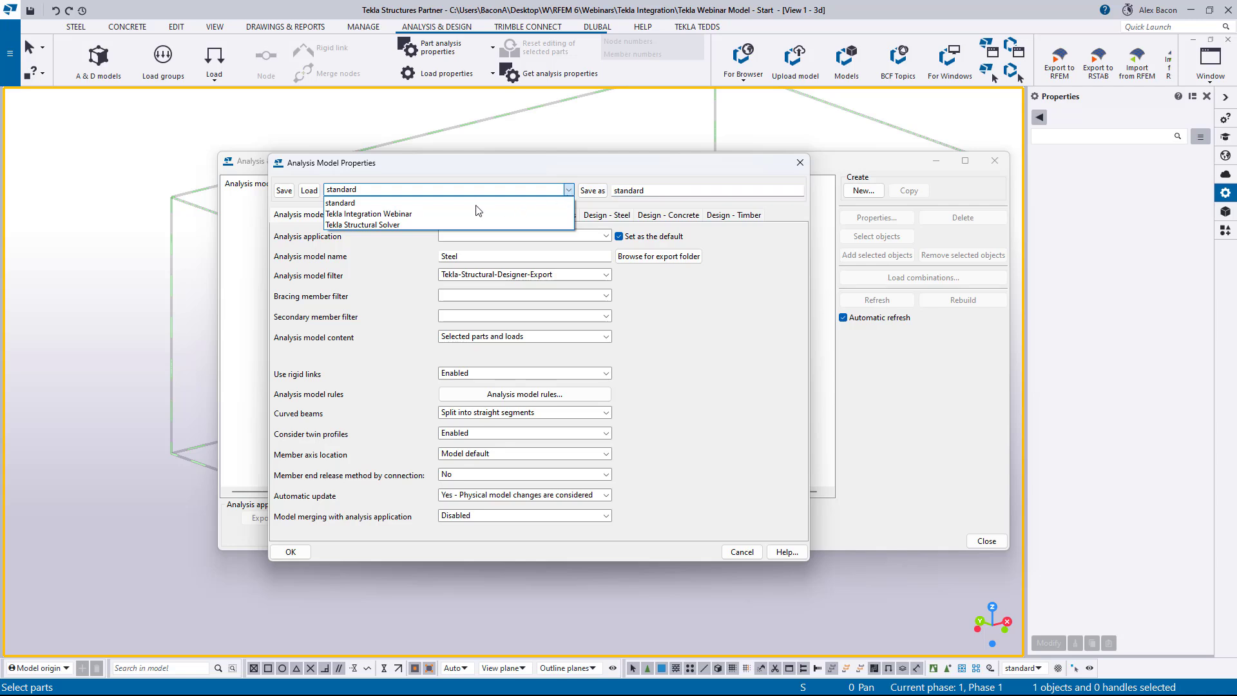
click(377, 213)
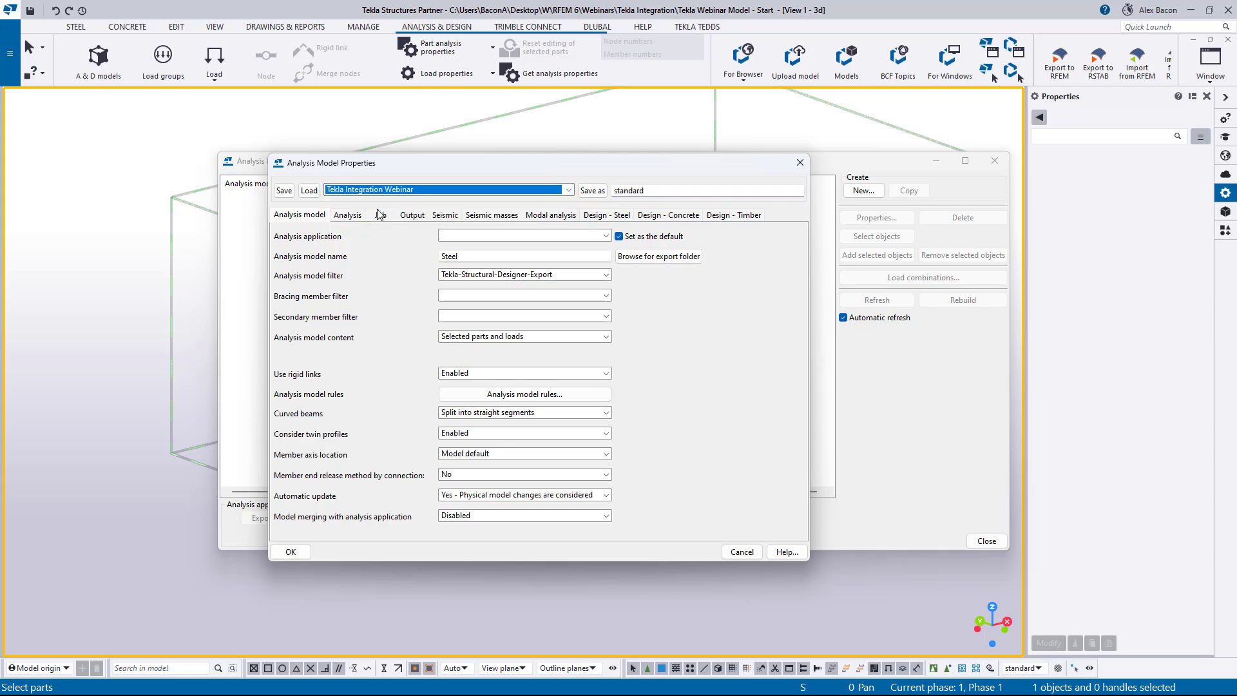
click(308, 191)
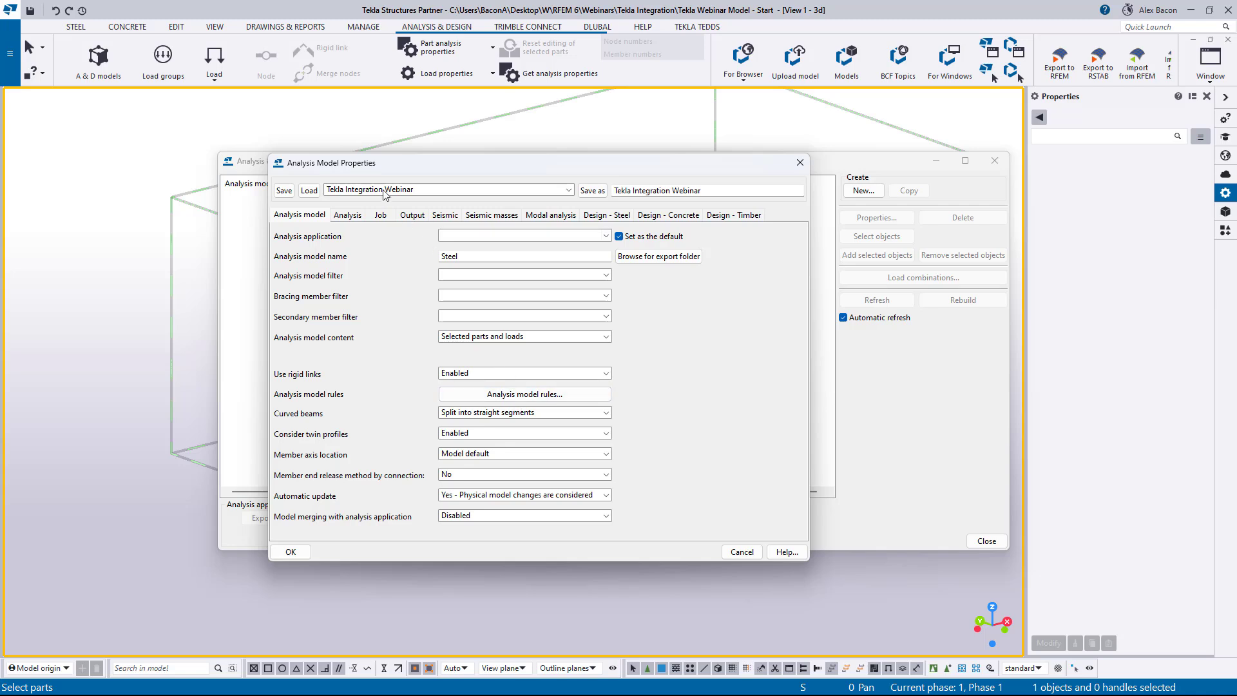
click(291, 552)
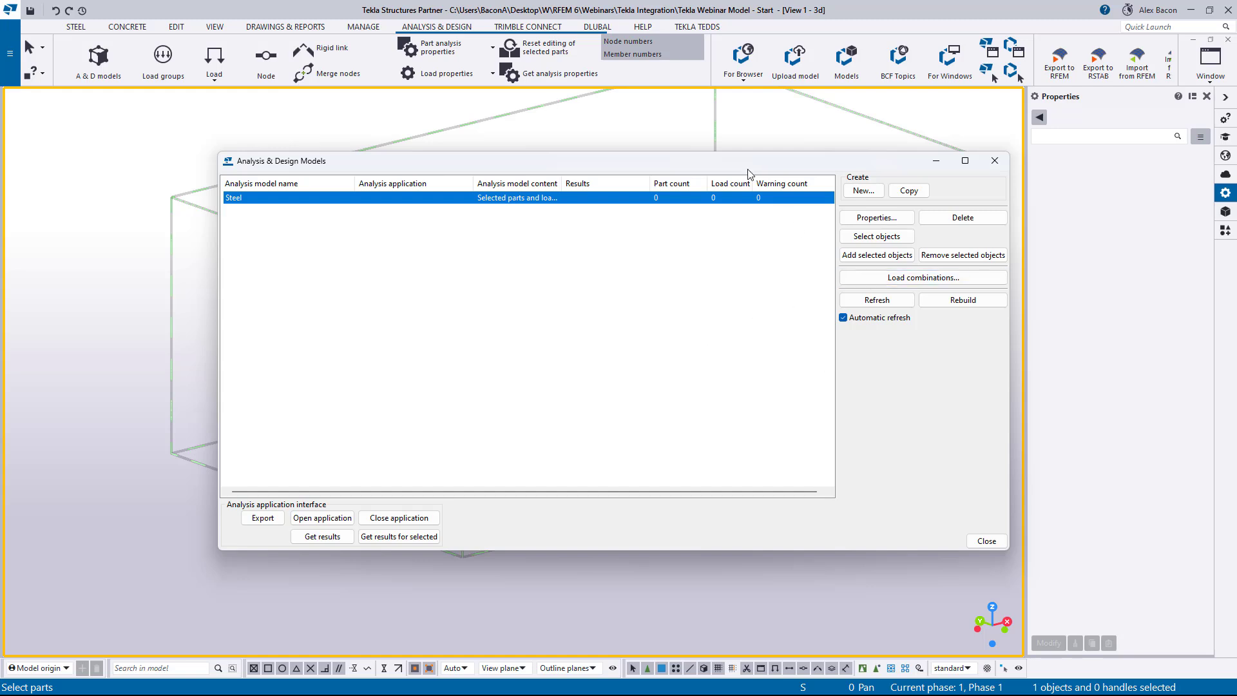
Step: Select the whole steel frame in plan, leaving out the adjoining building, and add it to the Steel analysis model
drag(551, 167, 0, 187)
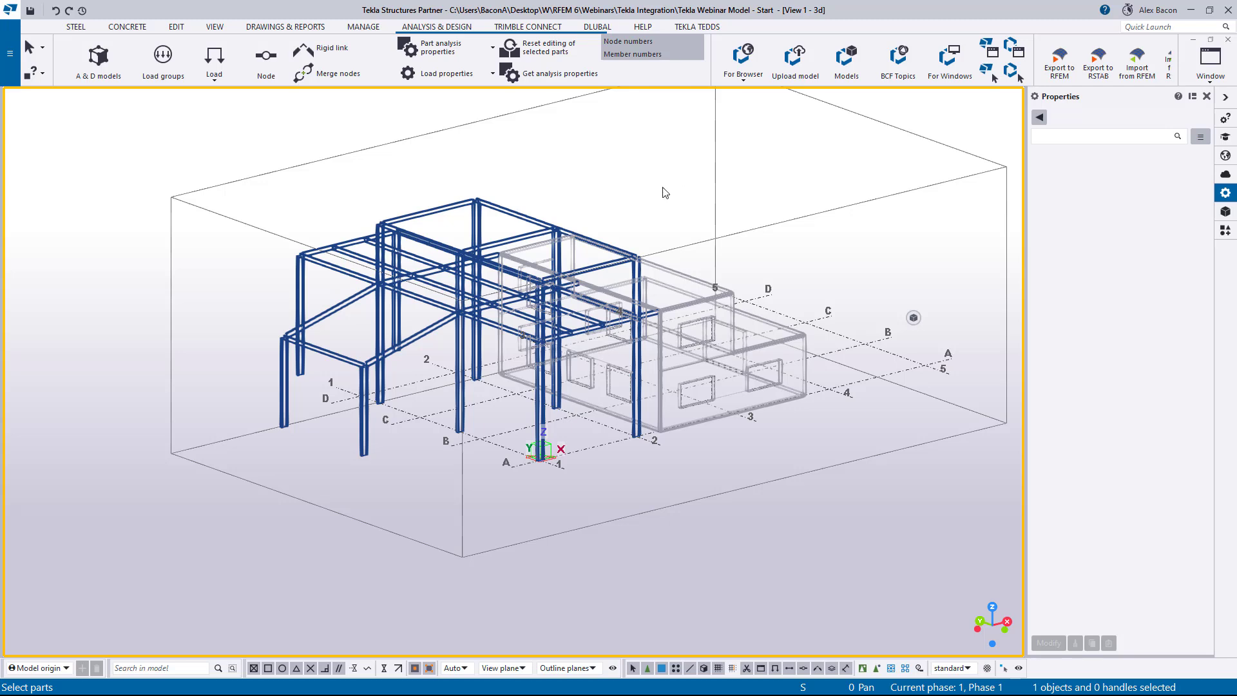
key(ctrl+p)
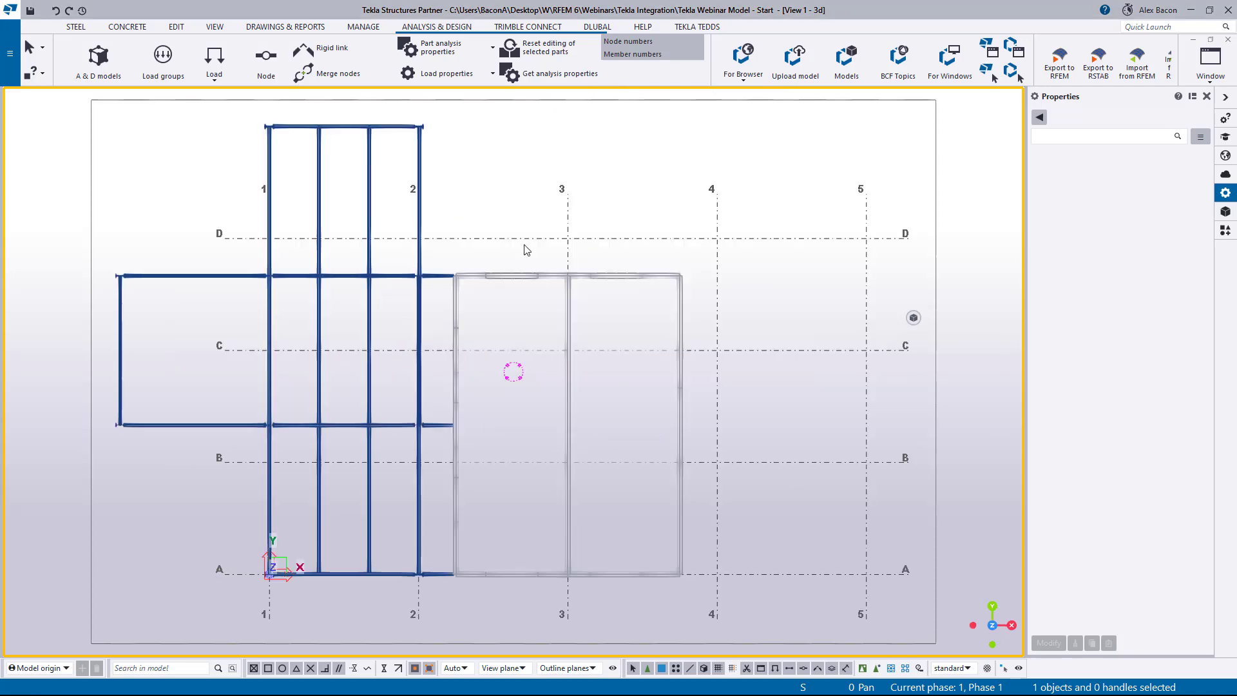
scroll(462, 260, down, 1)
middle_drag(384, 304, 507, 300)
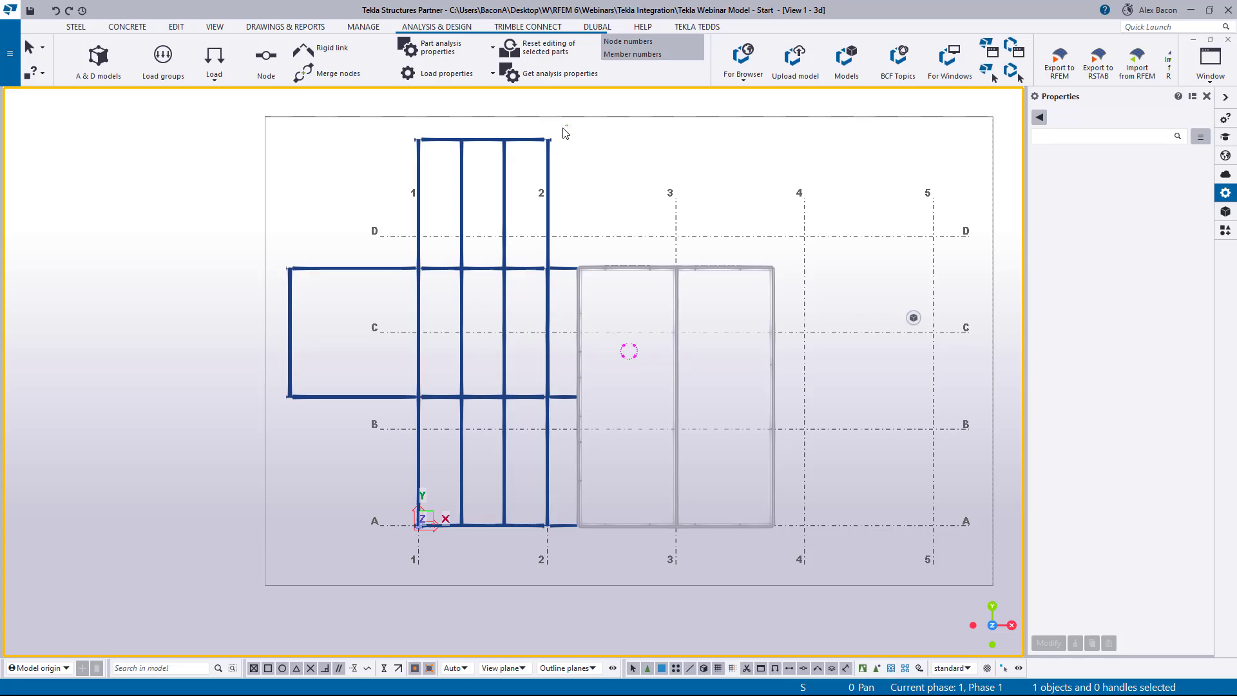
drag(566, 125, 280, 558)
ctrl+middle_drag(373, 556, 404, 382)
scroll(420, 456, up, 1)
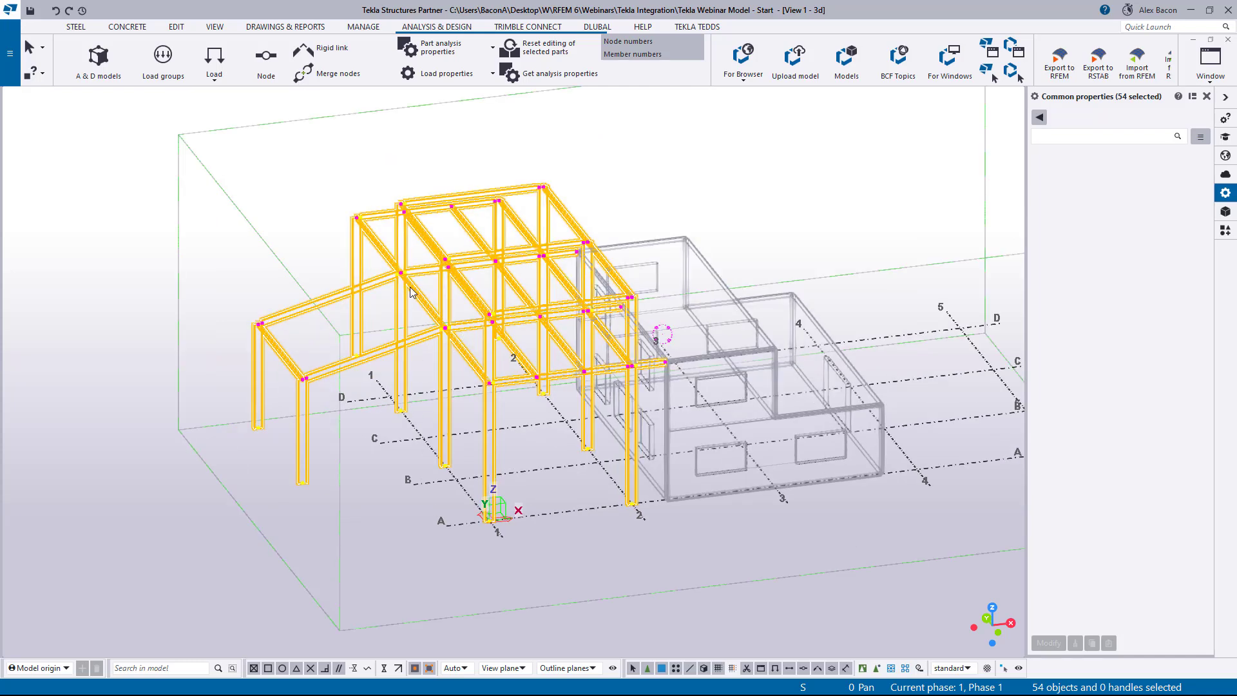
scroll(412, 287, up, 3)
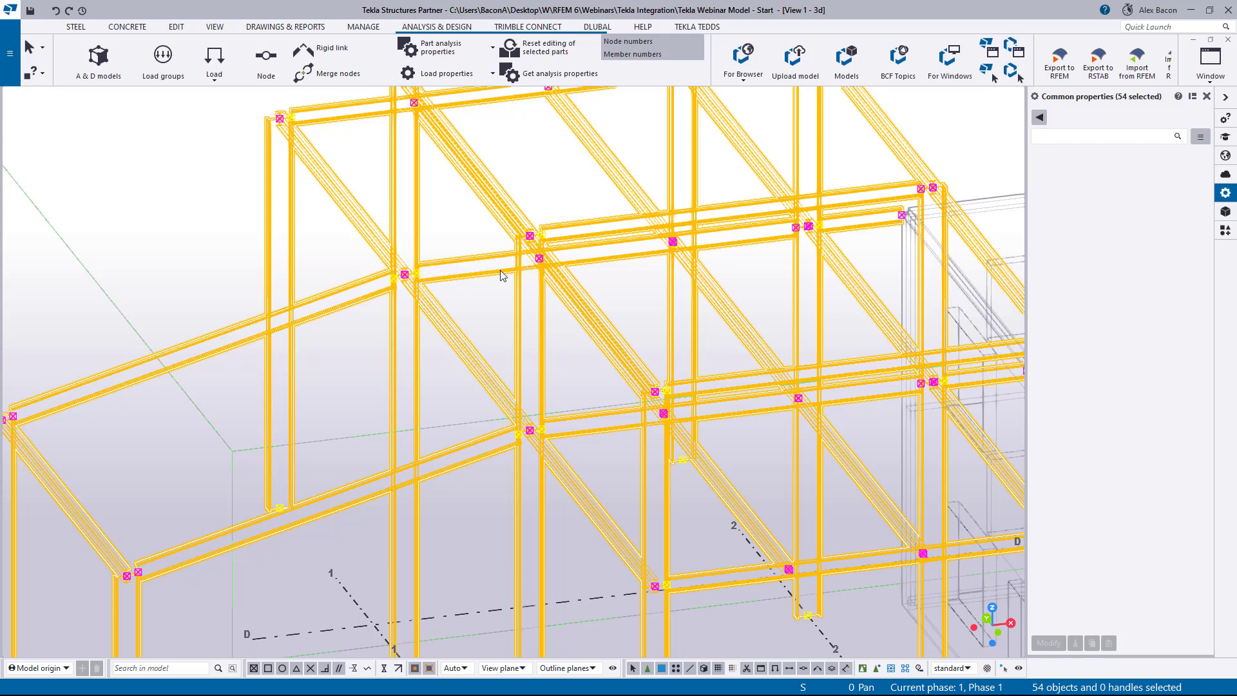
scroll(500, 269, down, 3)
scroll(591, 312, down, 2)
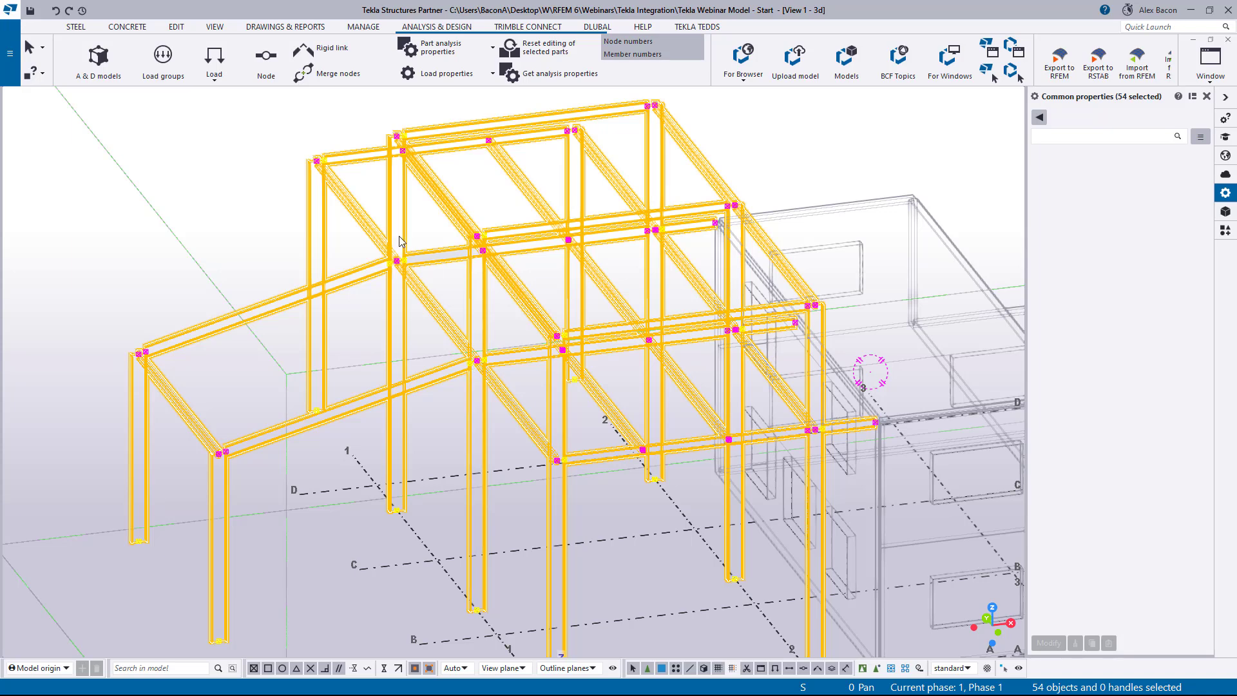
scroll(399, 264, up, 2)
scroll(639, 268, down, 3)
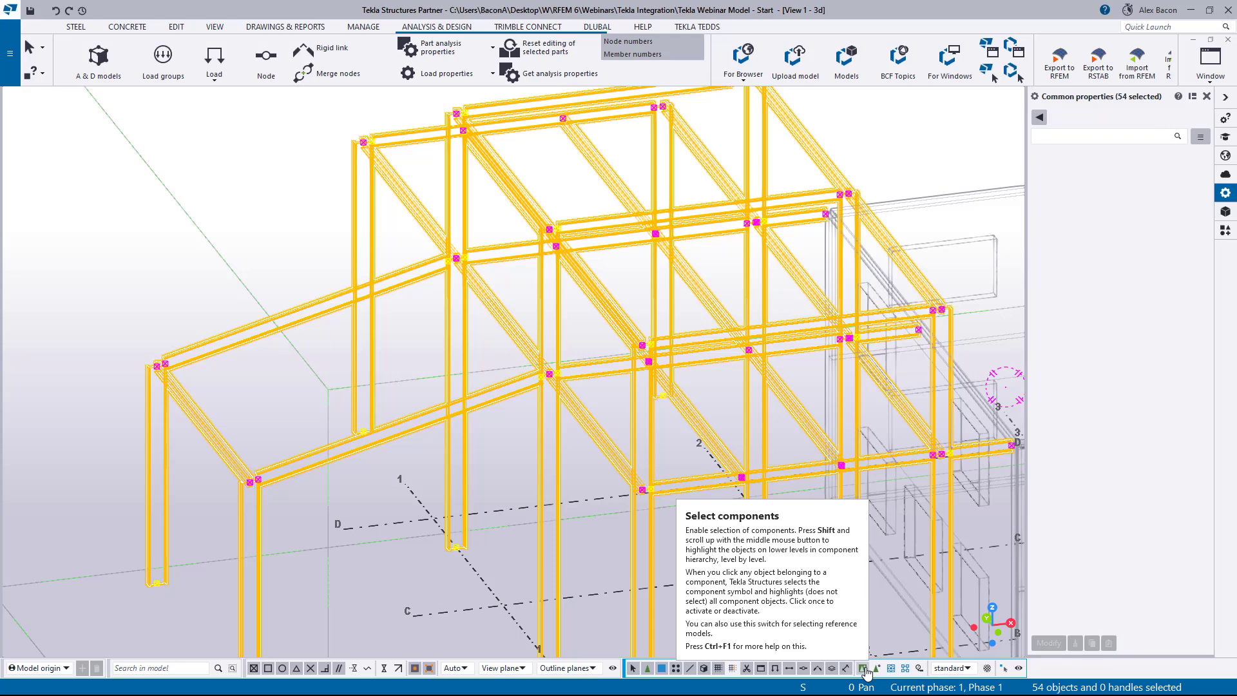
scroll(645, 303, down, 5)
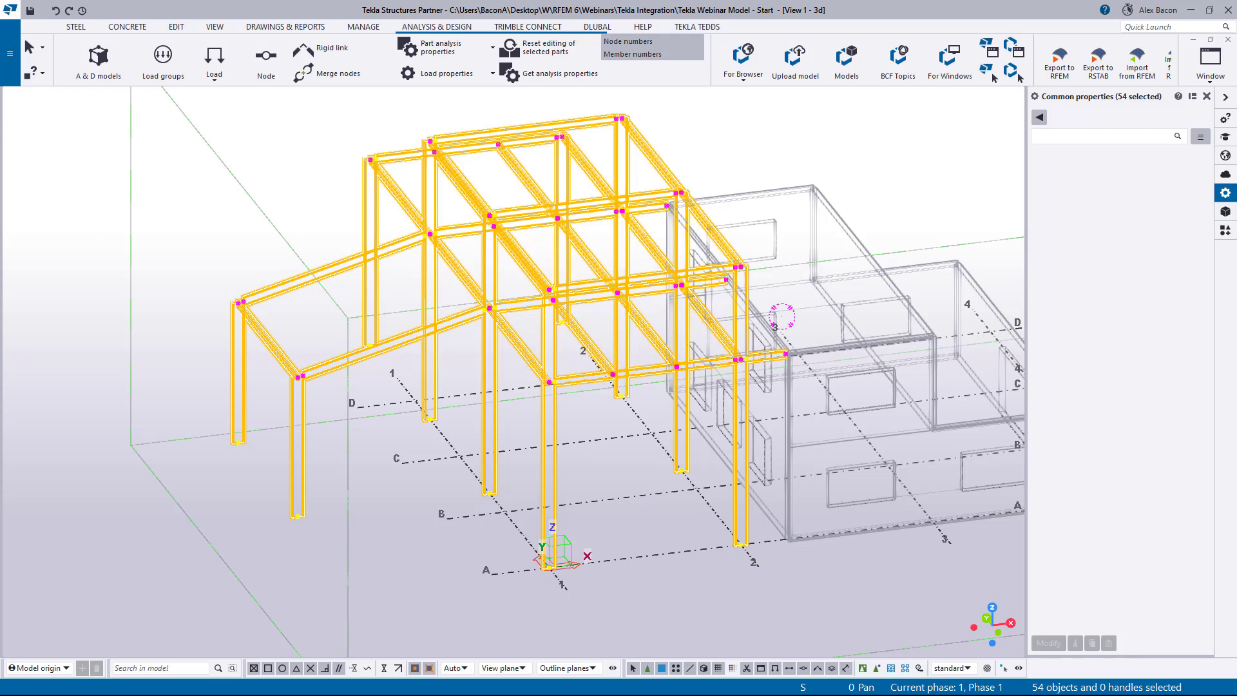
drag(0, 199, 635, 185)
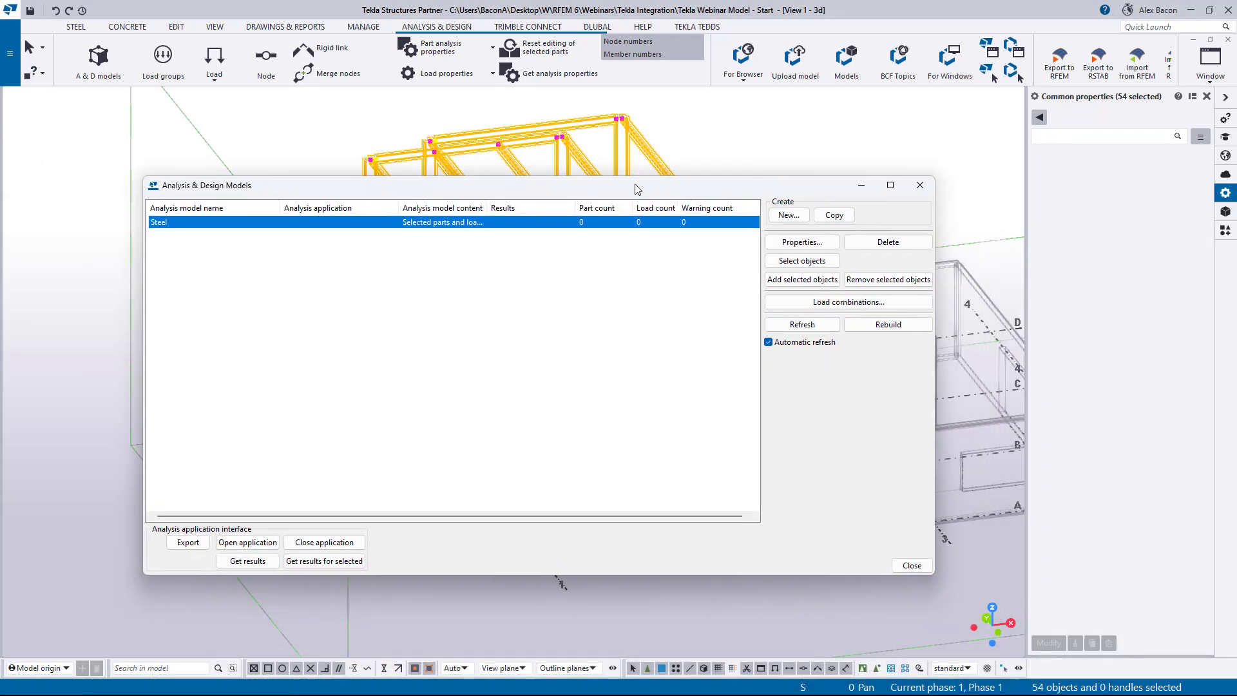
click(813, 282)
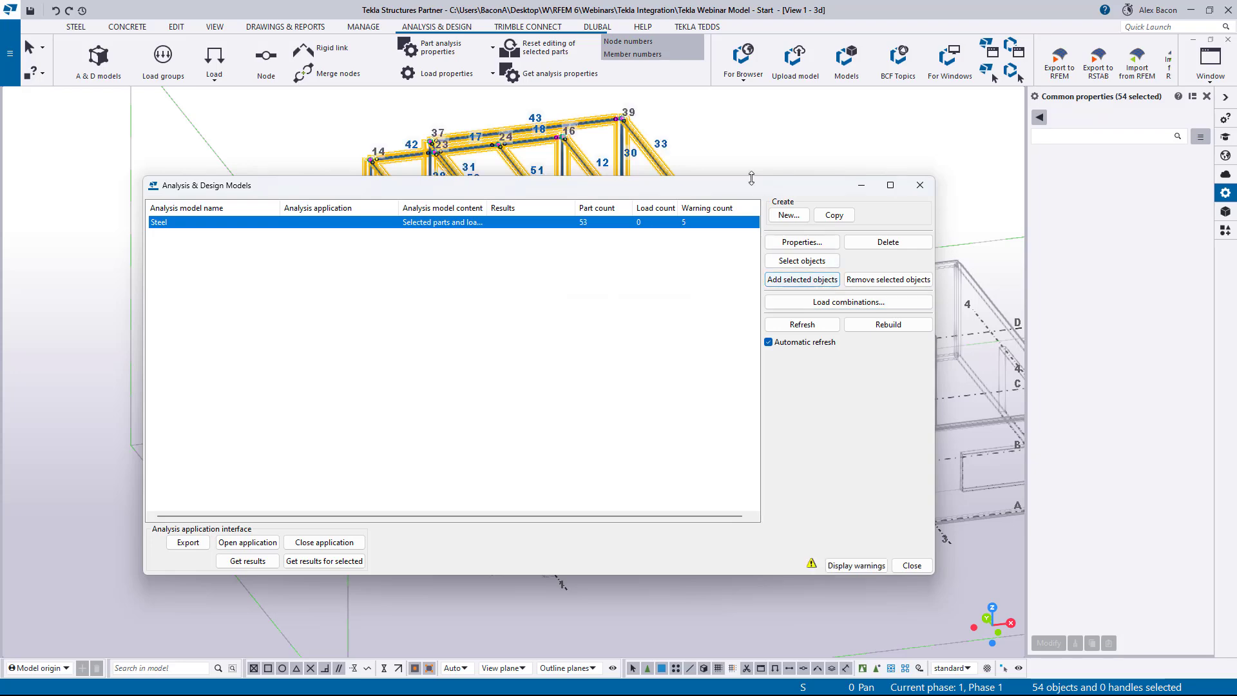
Step: Examine the analysis members, nodes and column base supports on the steel frame
drag(770, 191, 0, 216)
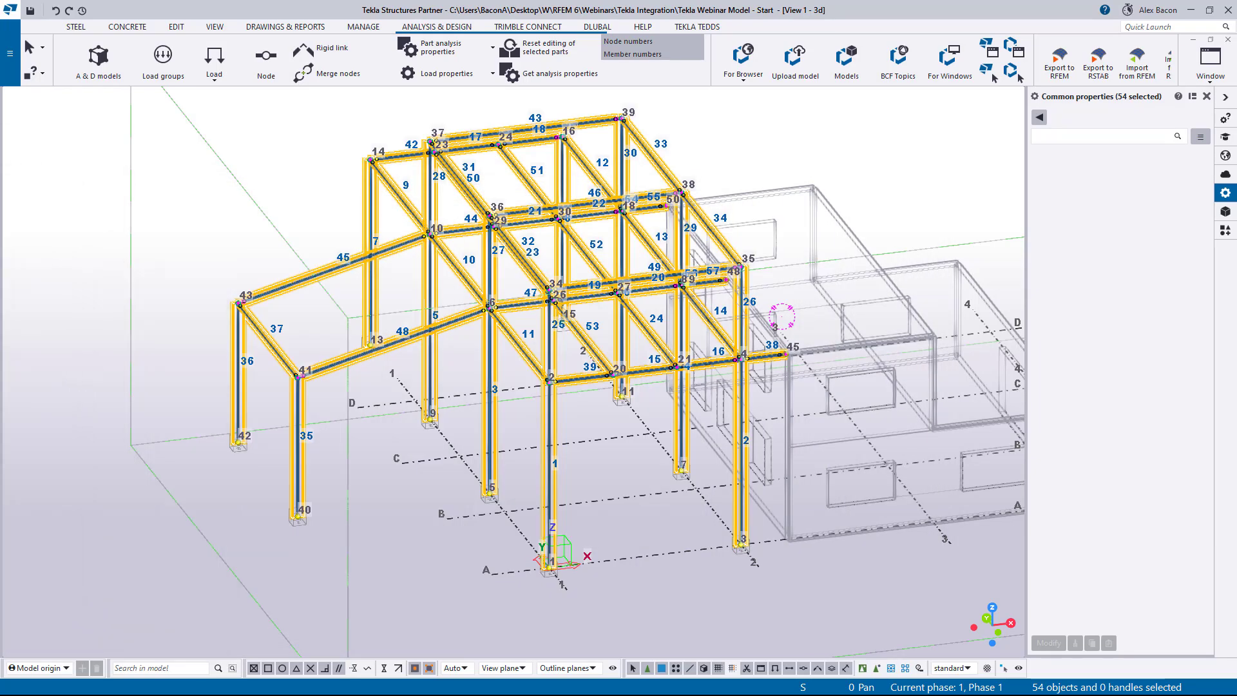
scroll(326, 396, up, 3)
scroll(309, 396, up, 2)
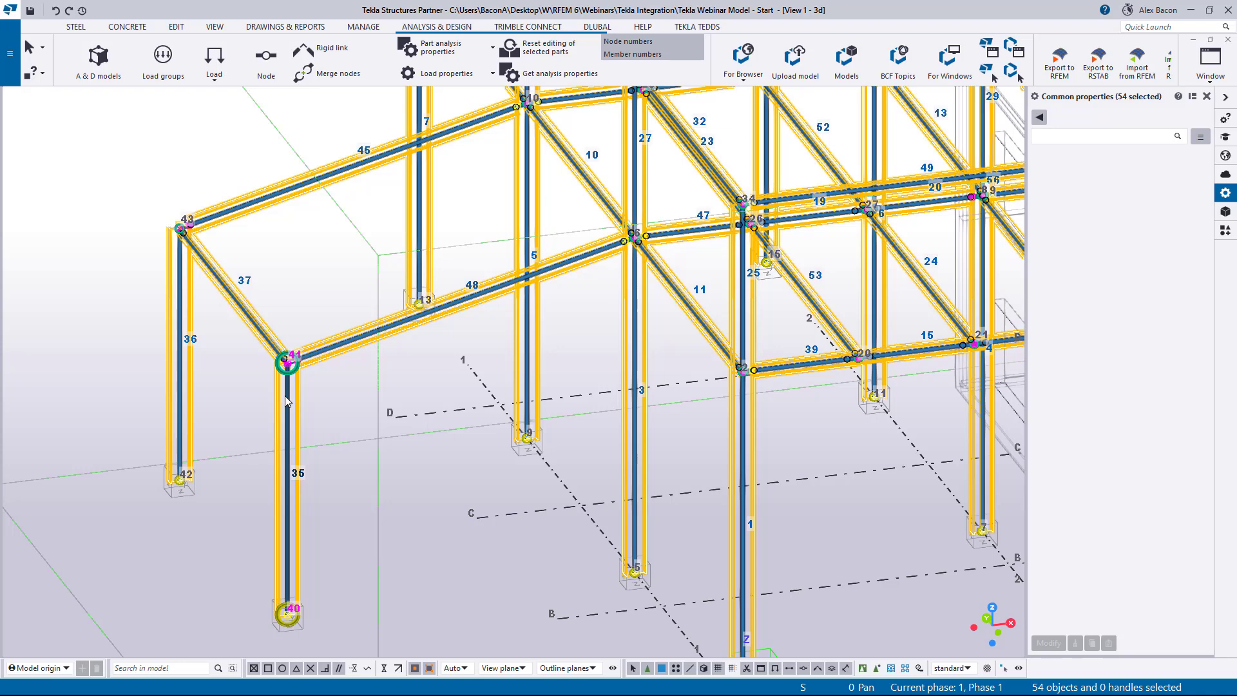
middle_drag(635, 385, 444, 330)
scroll(541, 341, down, 3)
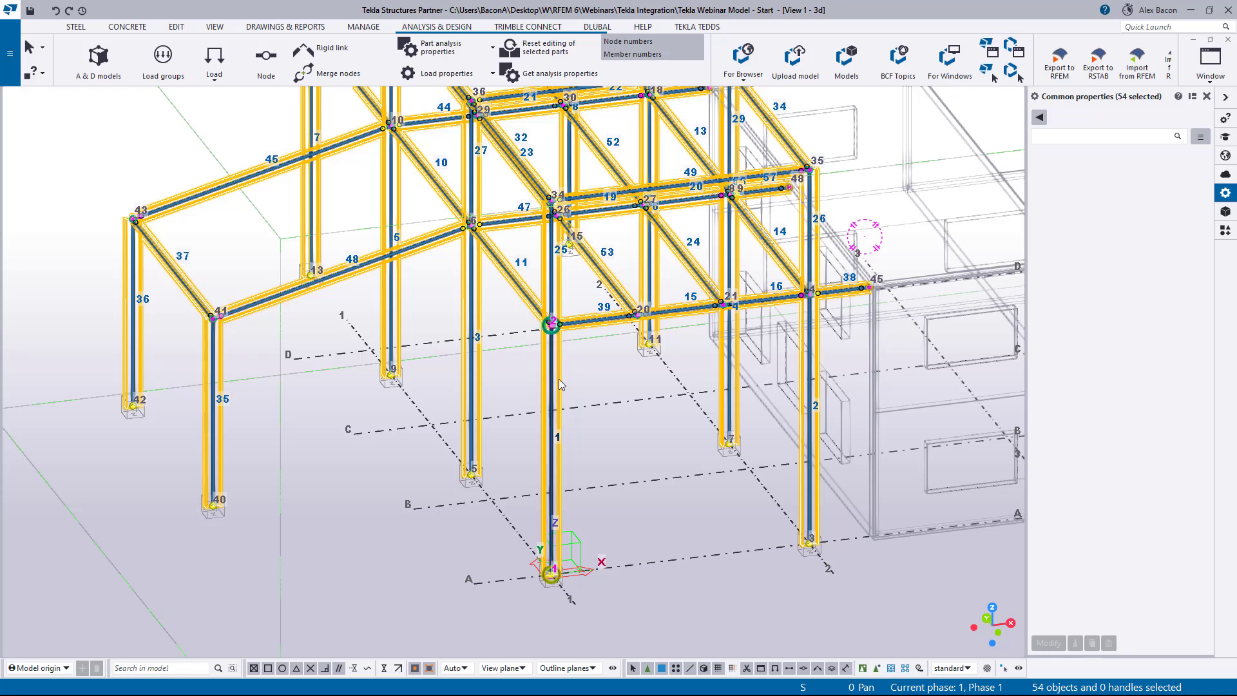
scroll(559, 380, up, 4)
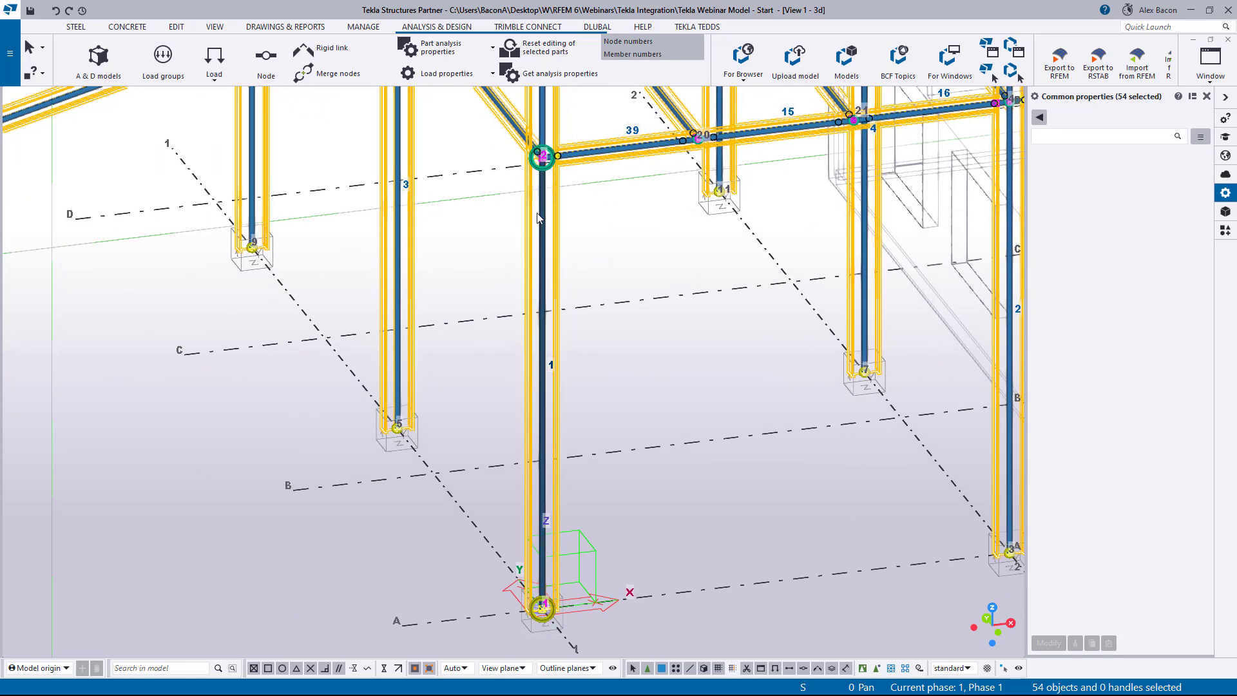
scroll(660, 242, down, 1)
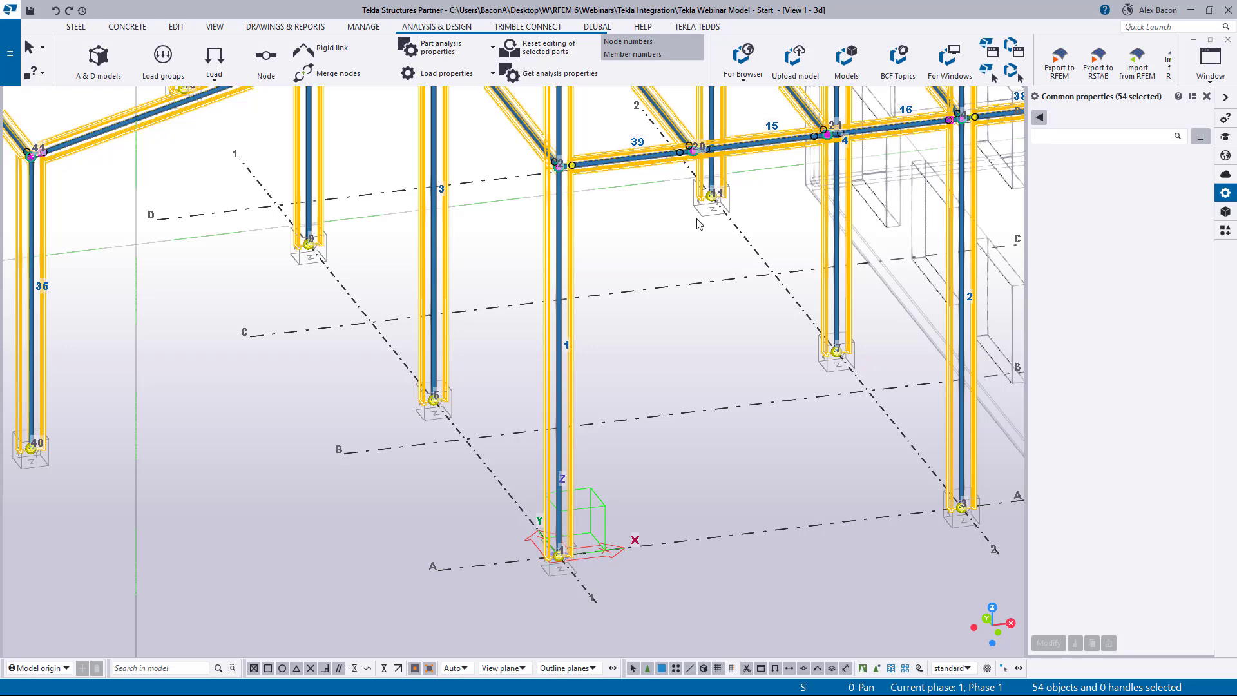
middle_drag(700, 224, 567, 349)
Step: Inspect the start and end releases of analysis member 39, closing its properties without changes
double_click(512, 287)
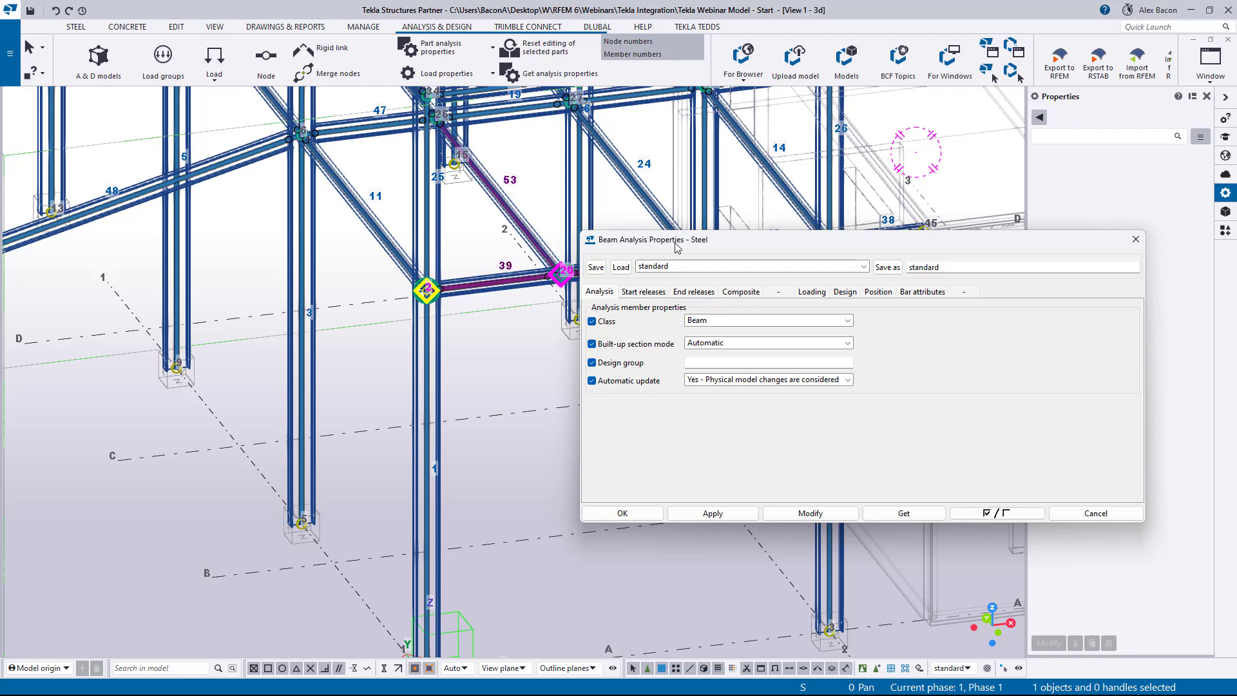
drag(755, 246, 668, 291)
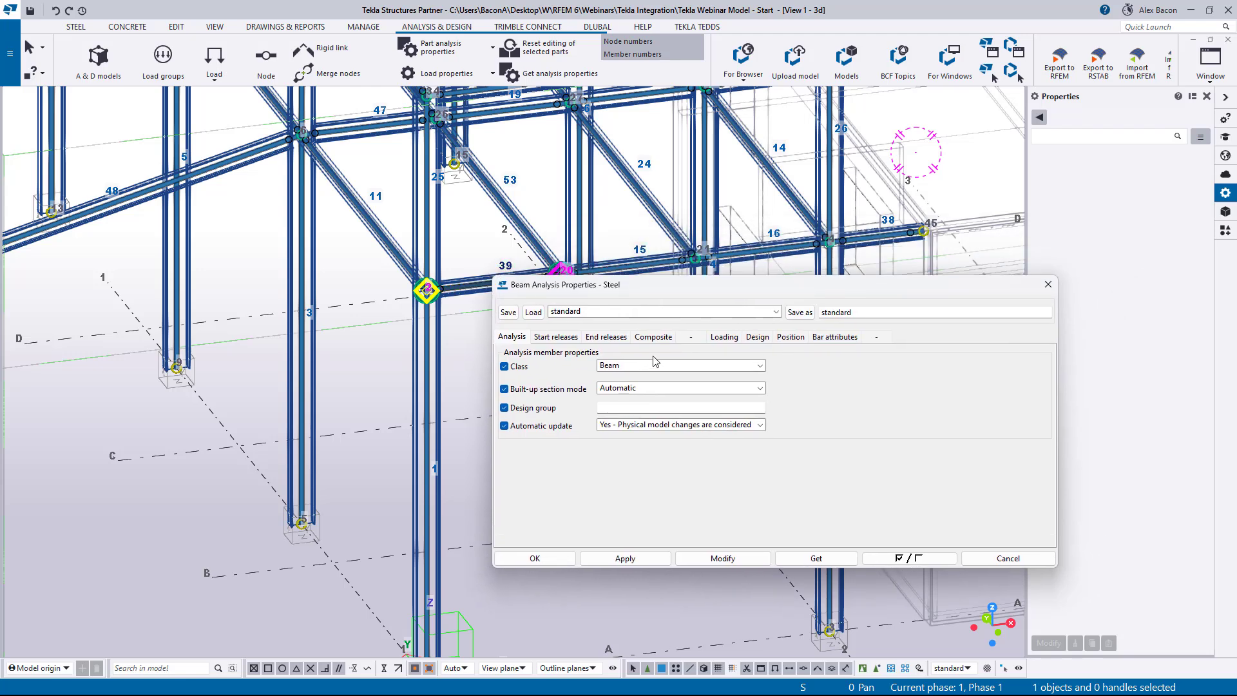
click(558, 339)
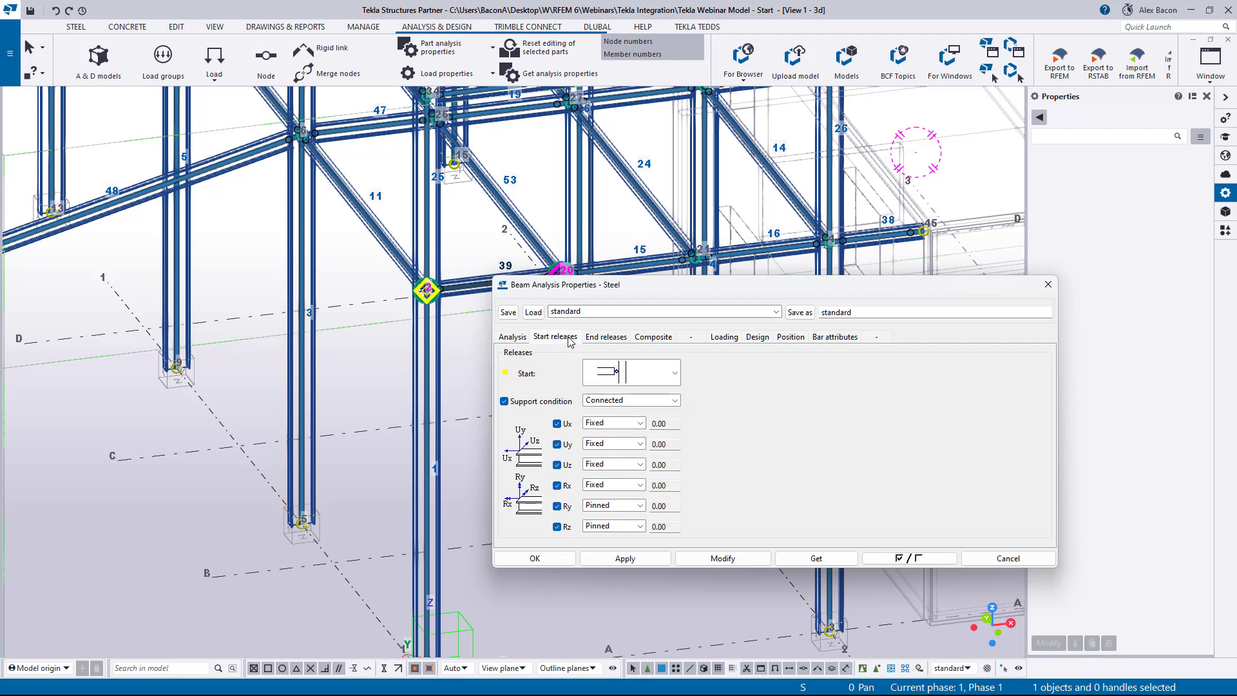
click(594, 340)
click(560, 339)
click(1046, 285)
Step: Select the entire steel frame together with its analysis members and nodes from the front view
scroll(579, 382, down, 5)
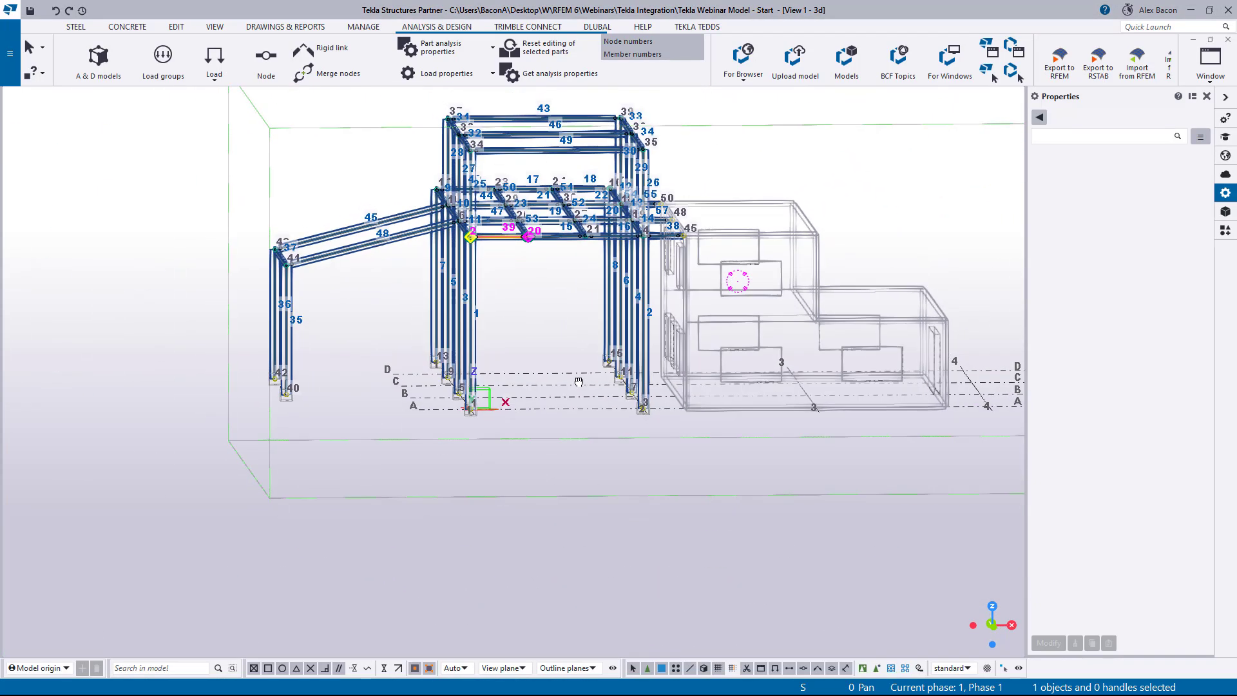
key(ctrl+p)
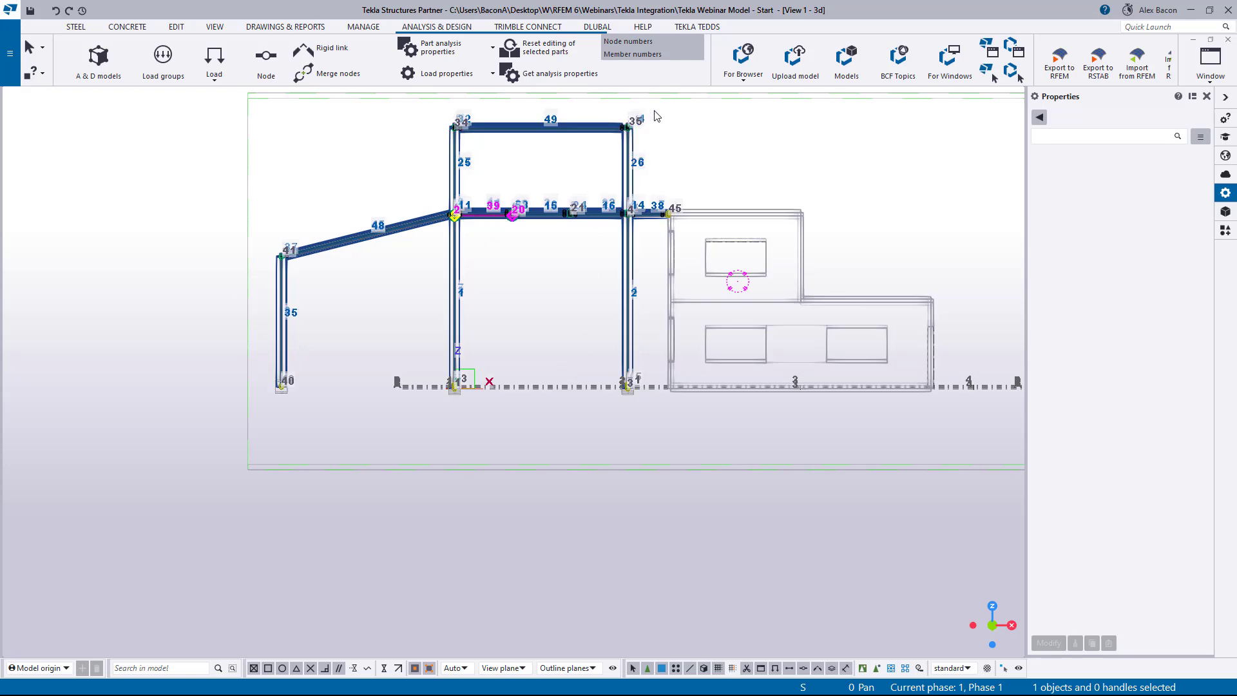
drag(651, 112, 258, 469)
key(ctrl+p)
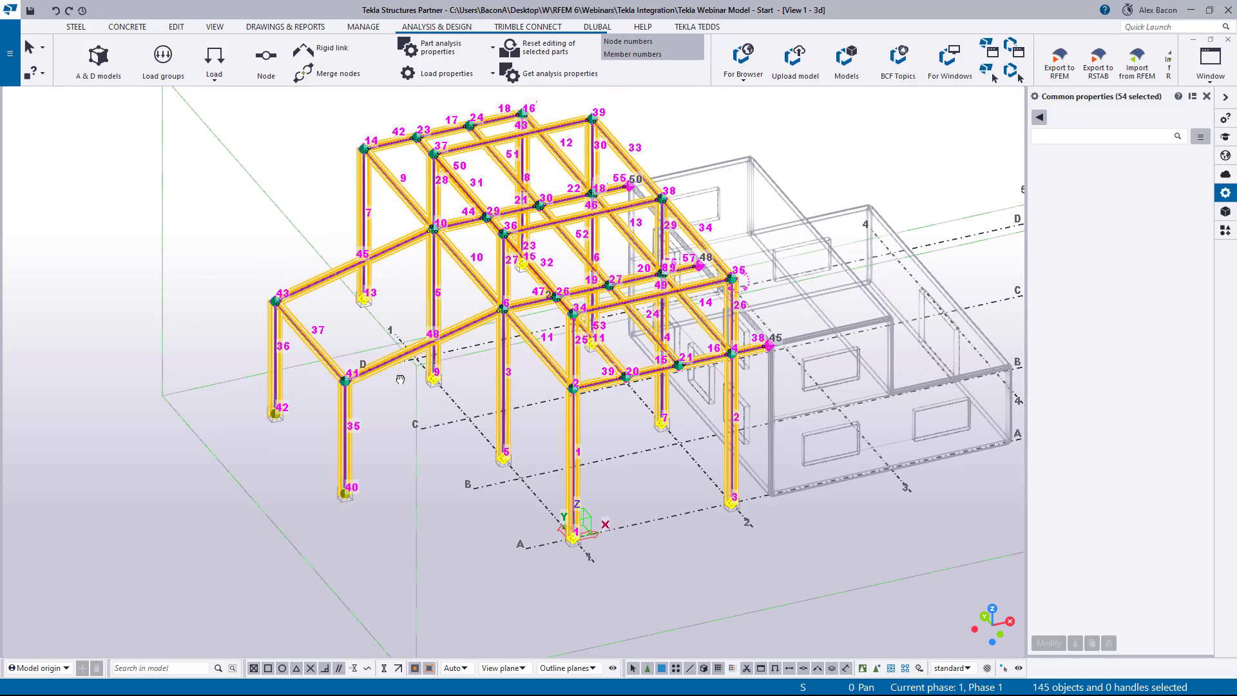
Step: Open the analysis properties of member 39 and set its start release to fixed with the Connected support condition
double_click(606, 383)
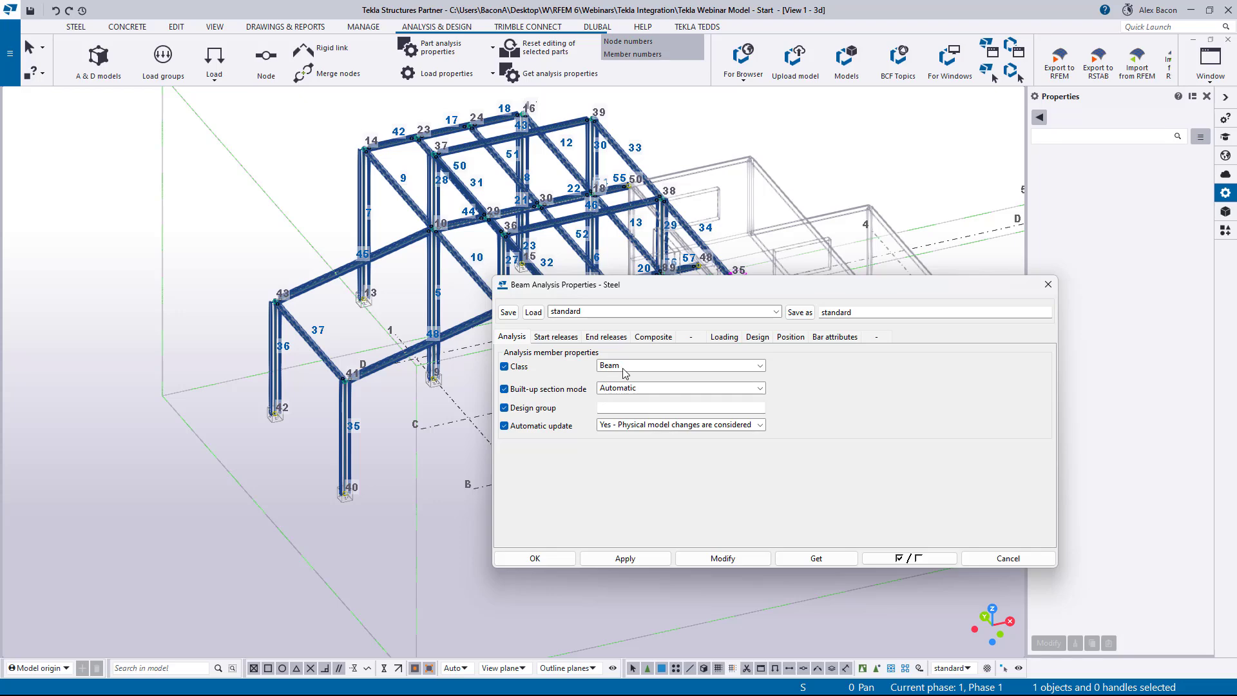
click(553, 338)
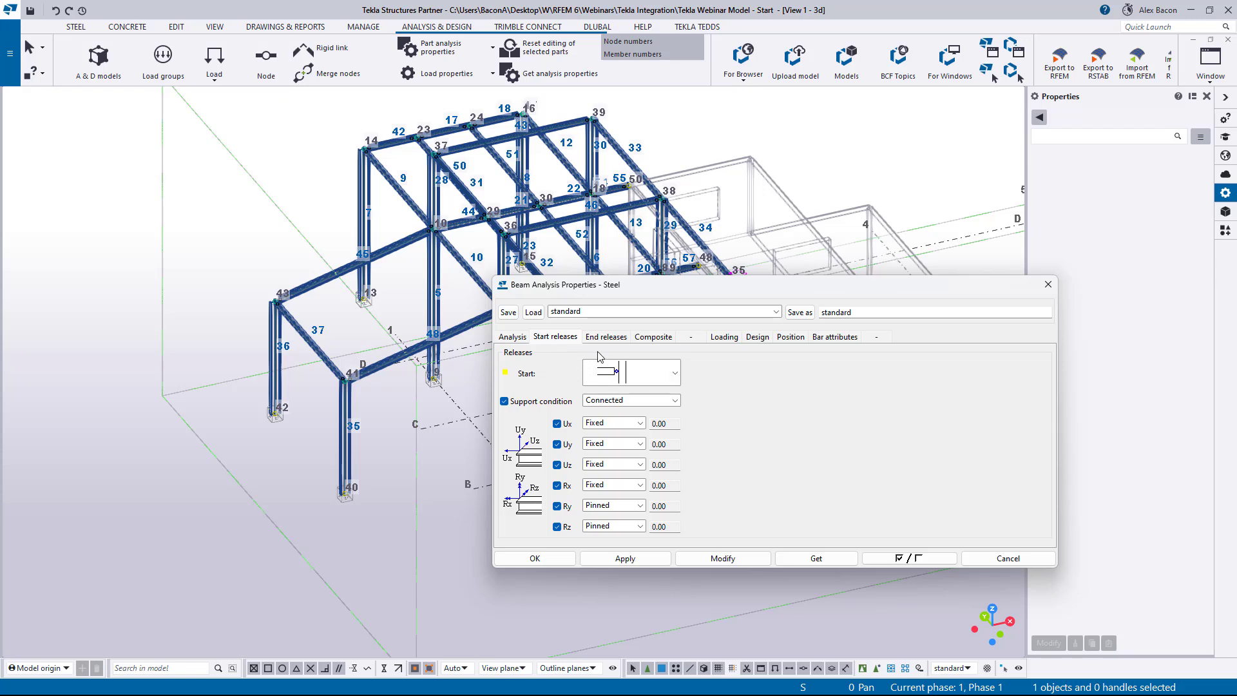
click(613, 377)
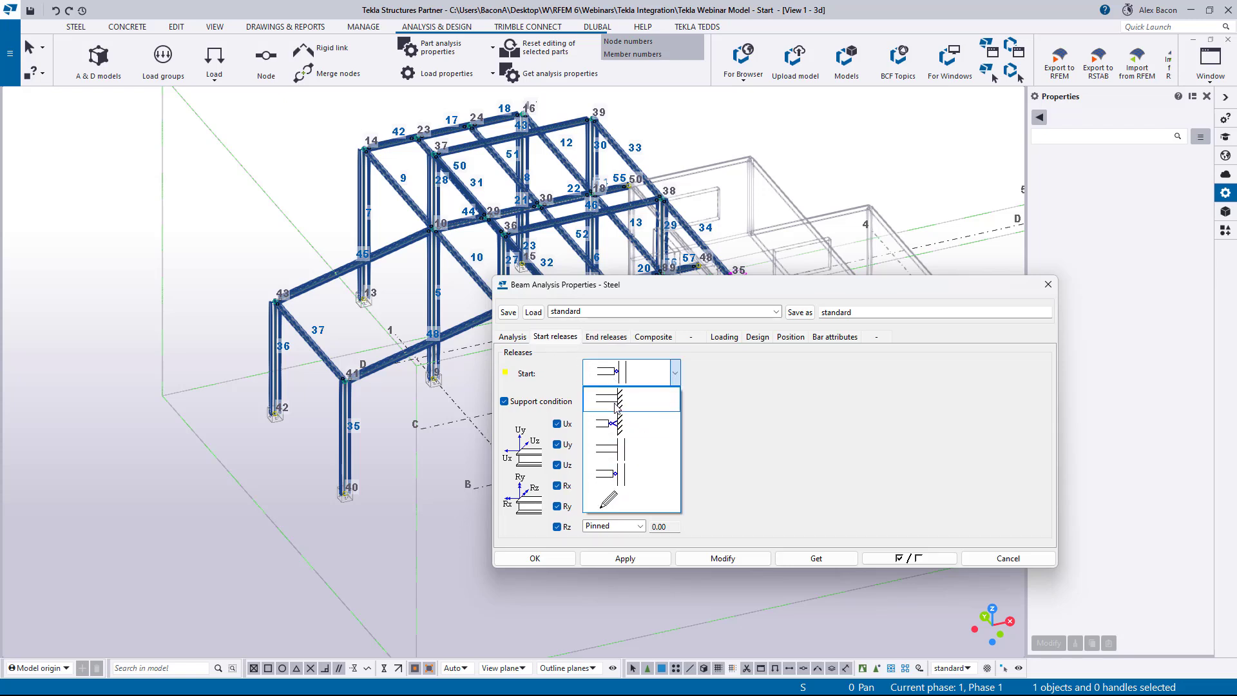
click(617, 400)
click(620, 400)
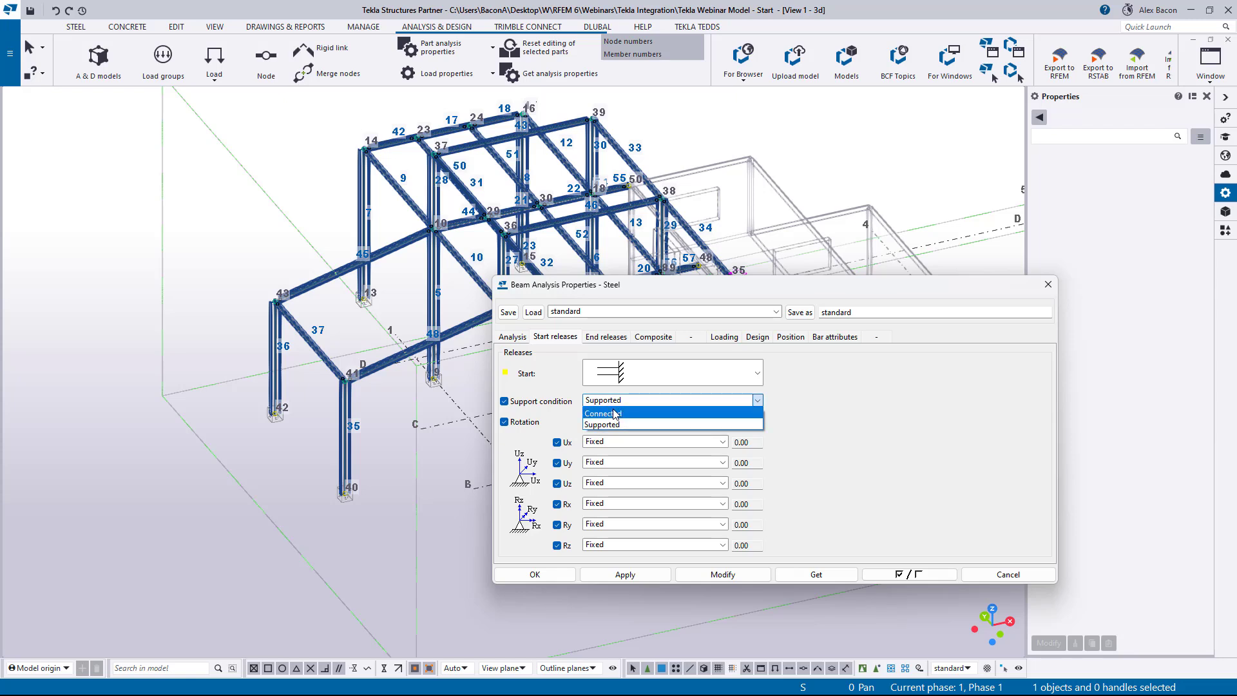
click(623, 416)
Step: Set the member's end release to the fixed connection with the Connected support condition
click(596, 341)
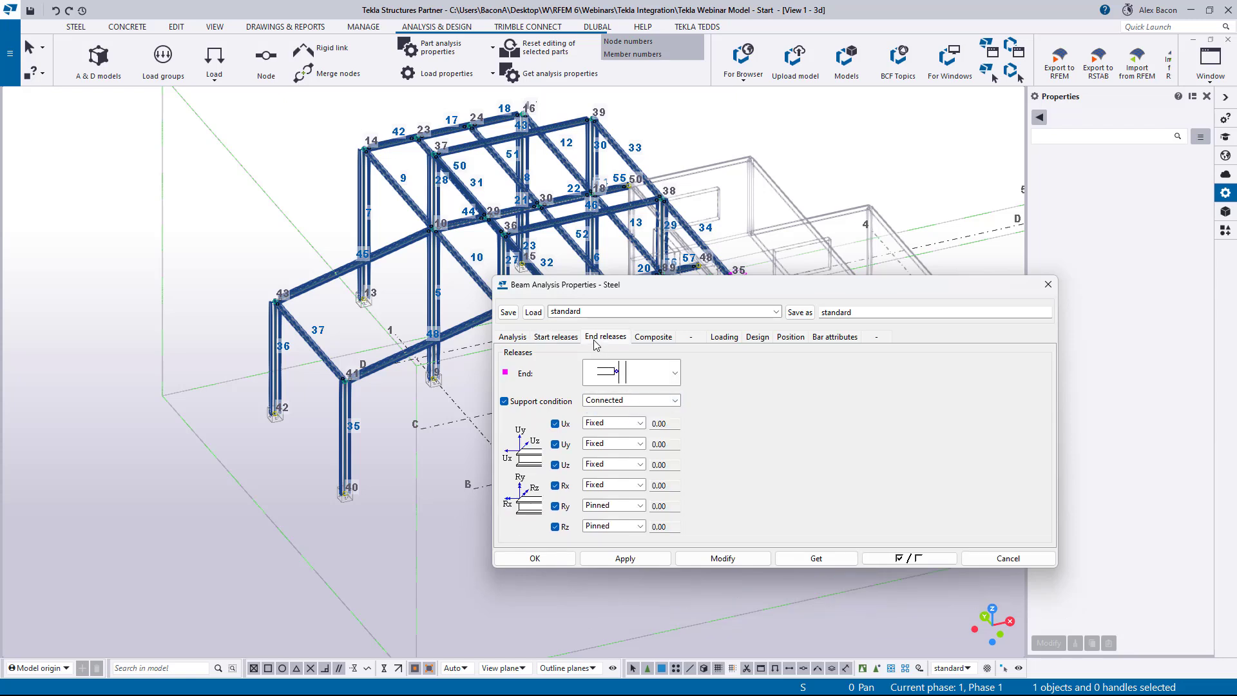
click(616, 400)
click(617, 417)
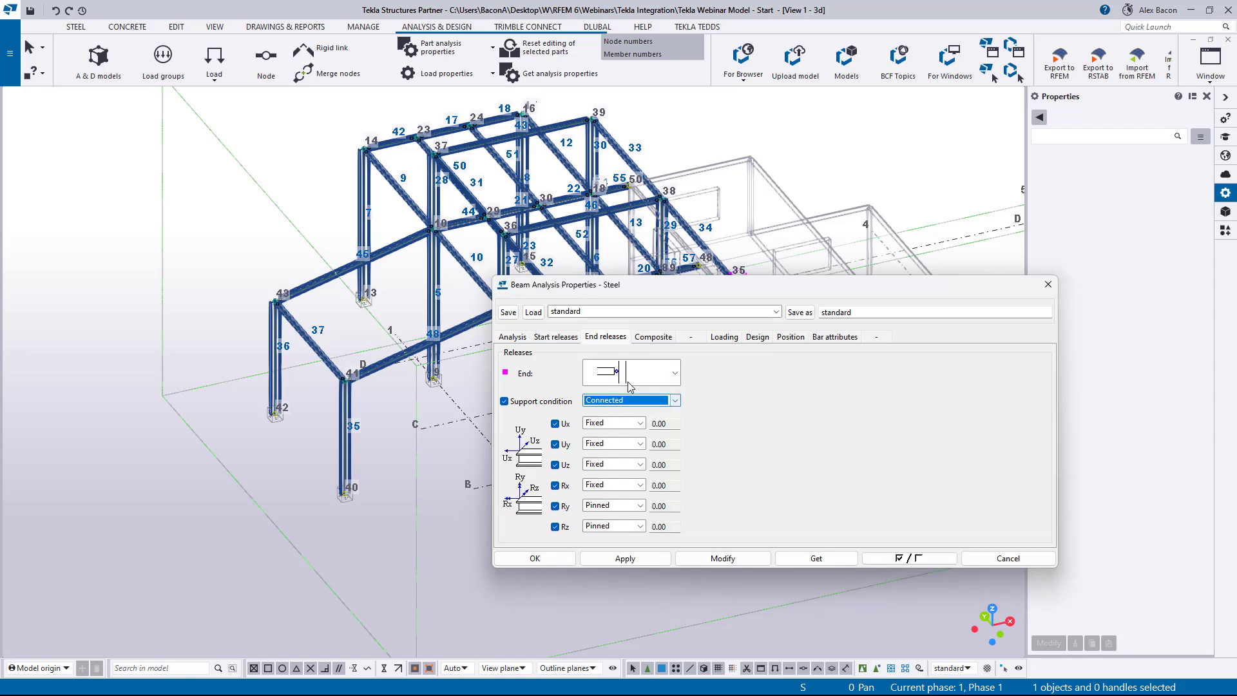
click(632, 373)
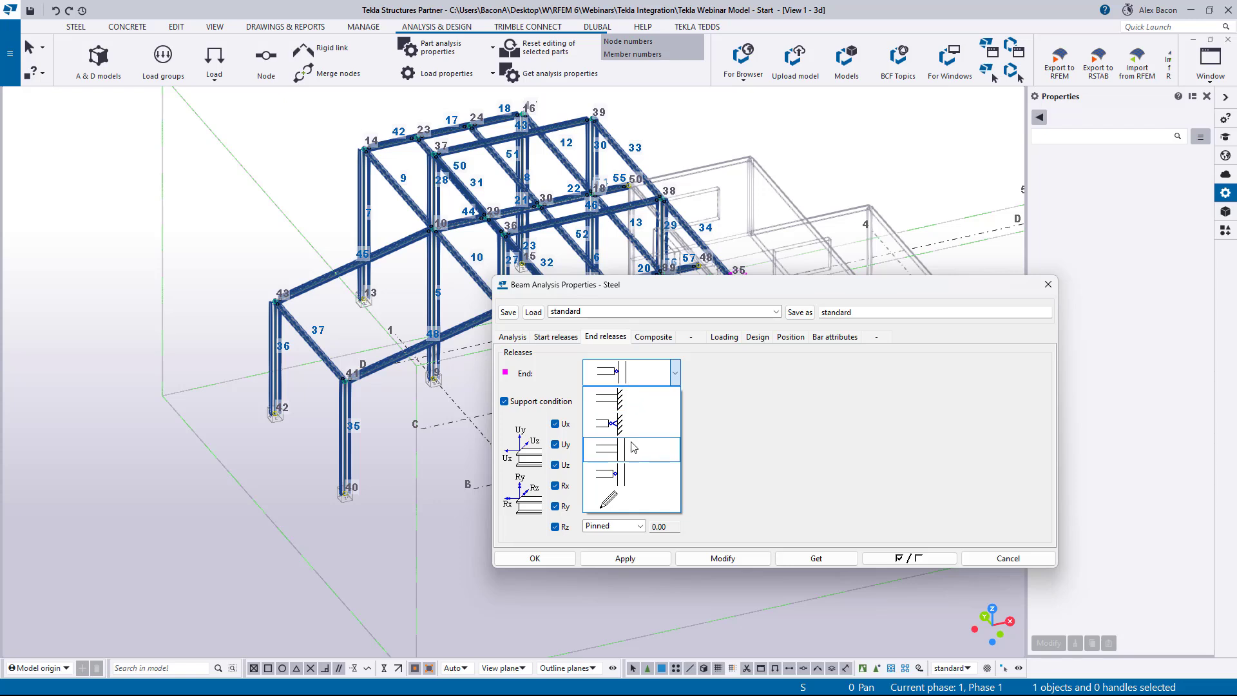
click(632, 447)
Step: Choose Connected again as the start support condition and move the Beam Analysis Properties dialog clear of the frame
click(564, 340)
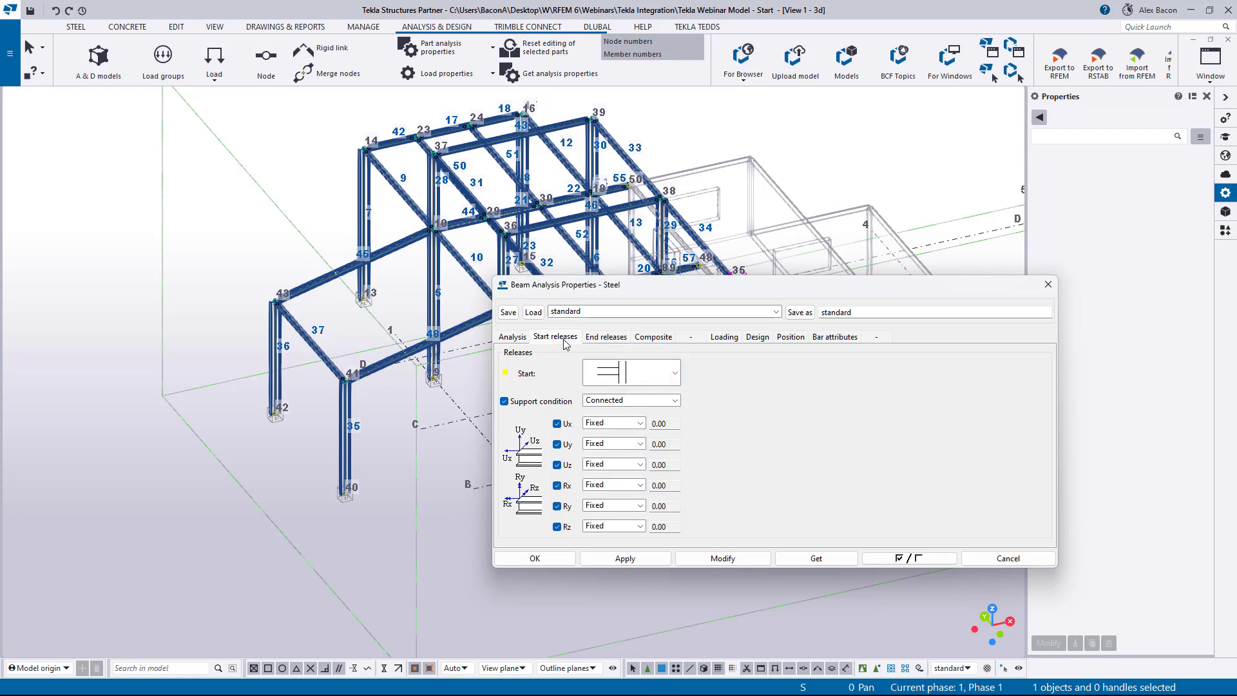
click(607, 405)
click(609, 412)
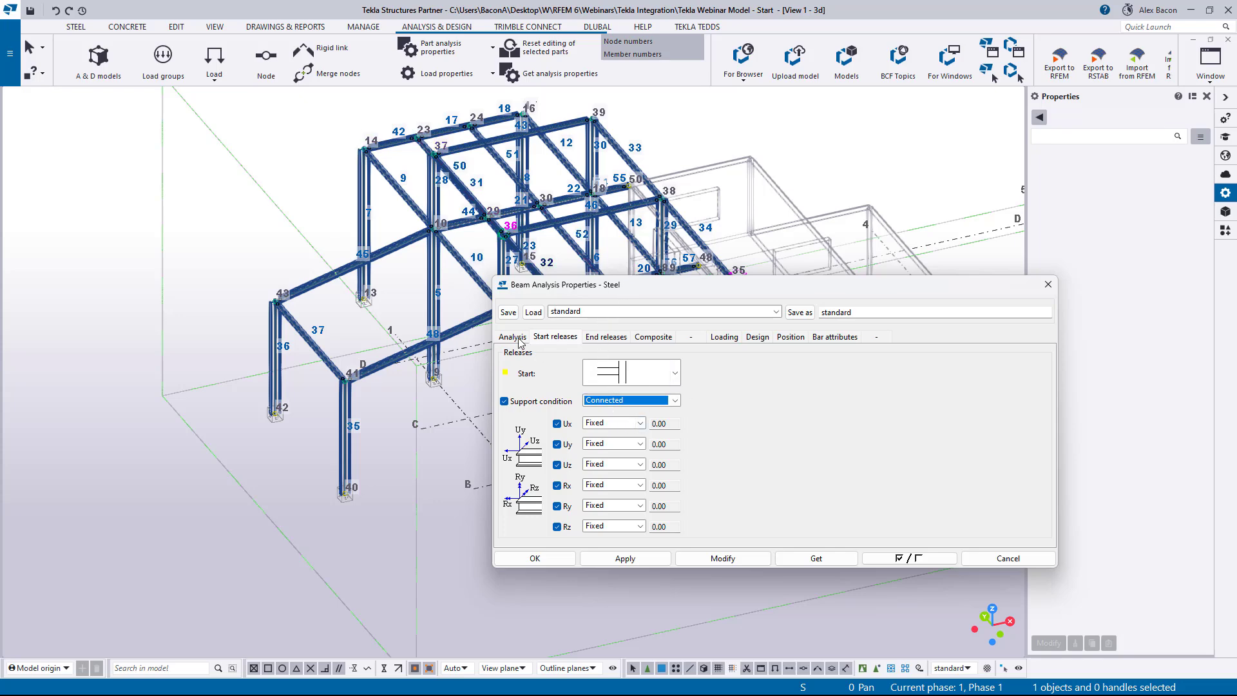
drag(580, 284, 1060, 285)
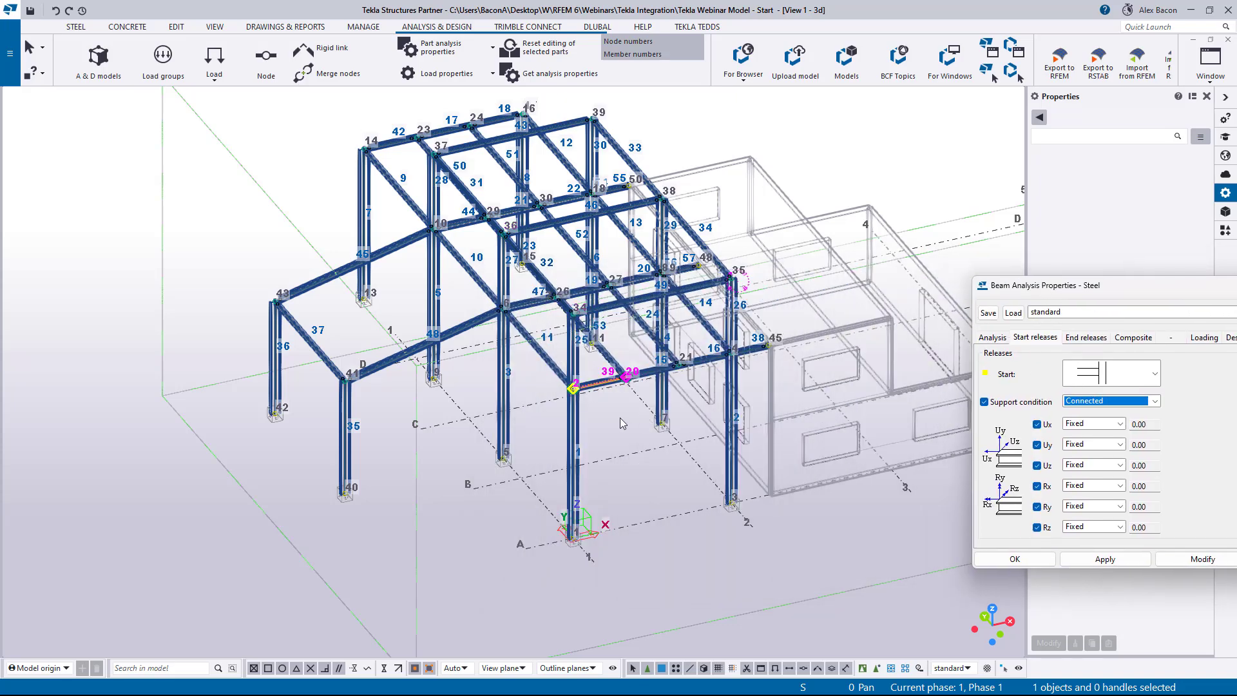
Step: Select the whole steel frame in the front view and apply the fixed, Connected start and end releases to all its analysis members
key(ctrl+p)
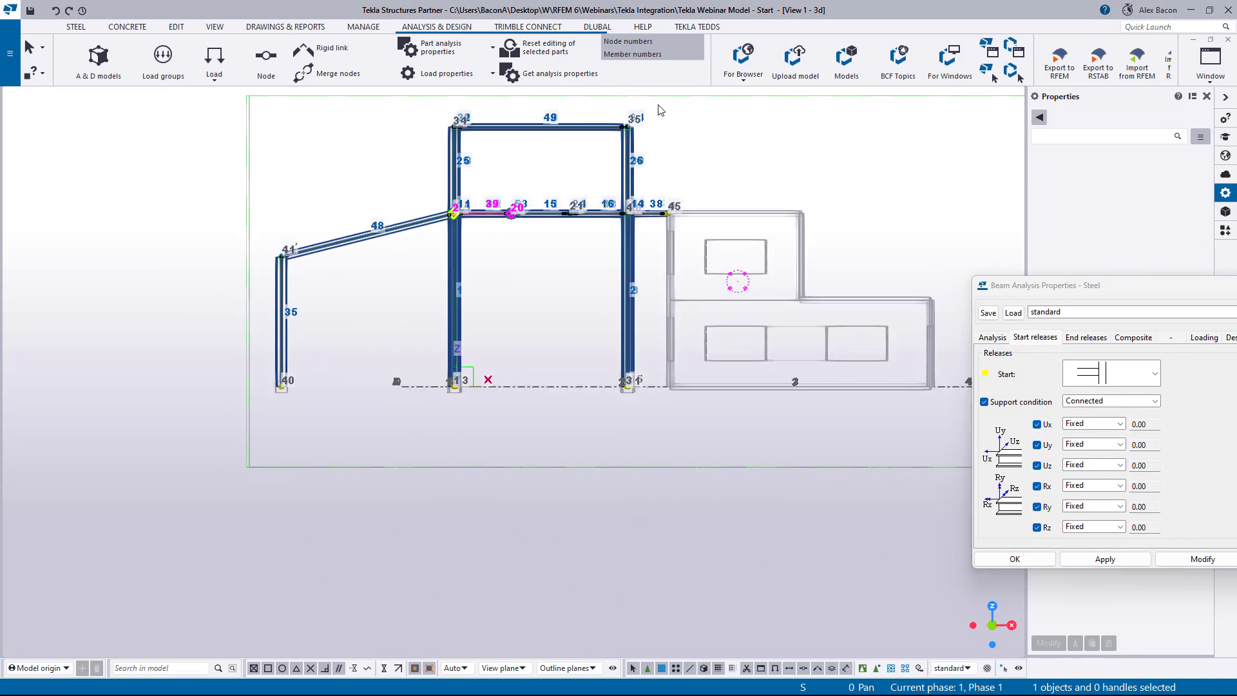
click(655, 107)
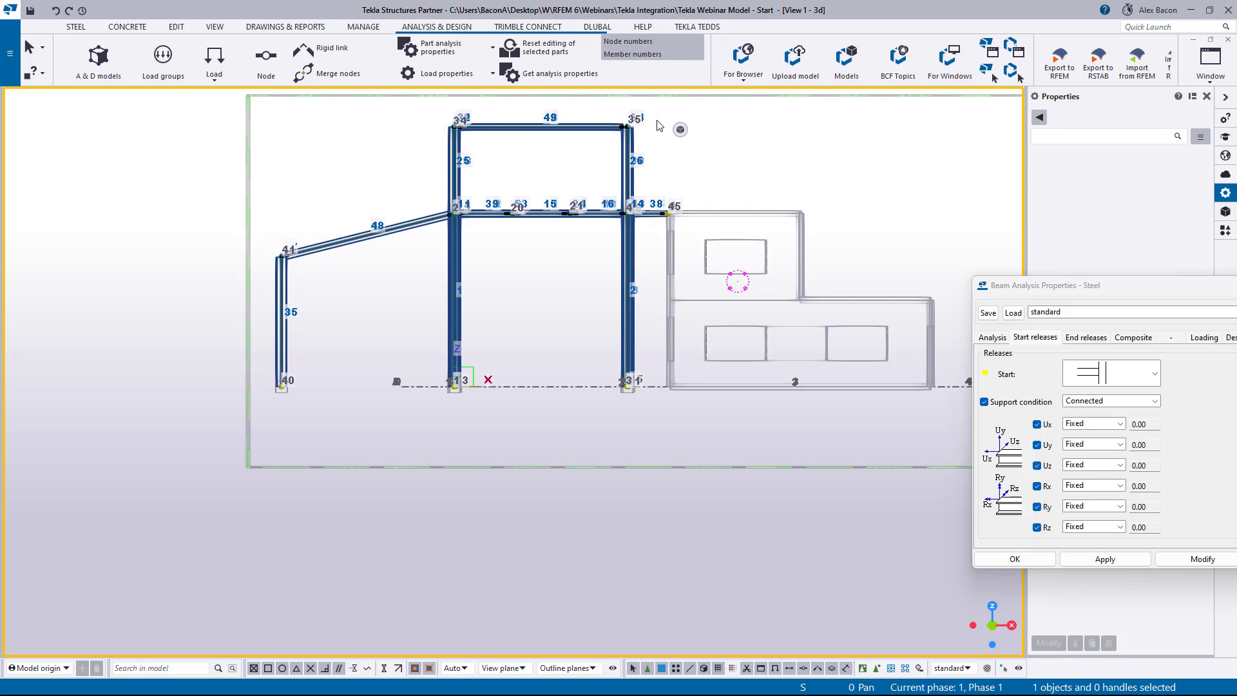
drag(655, 109, 265, 459)
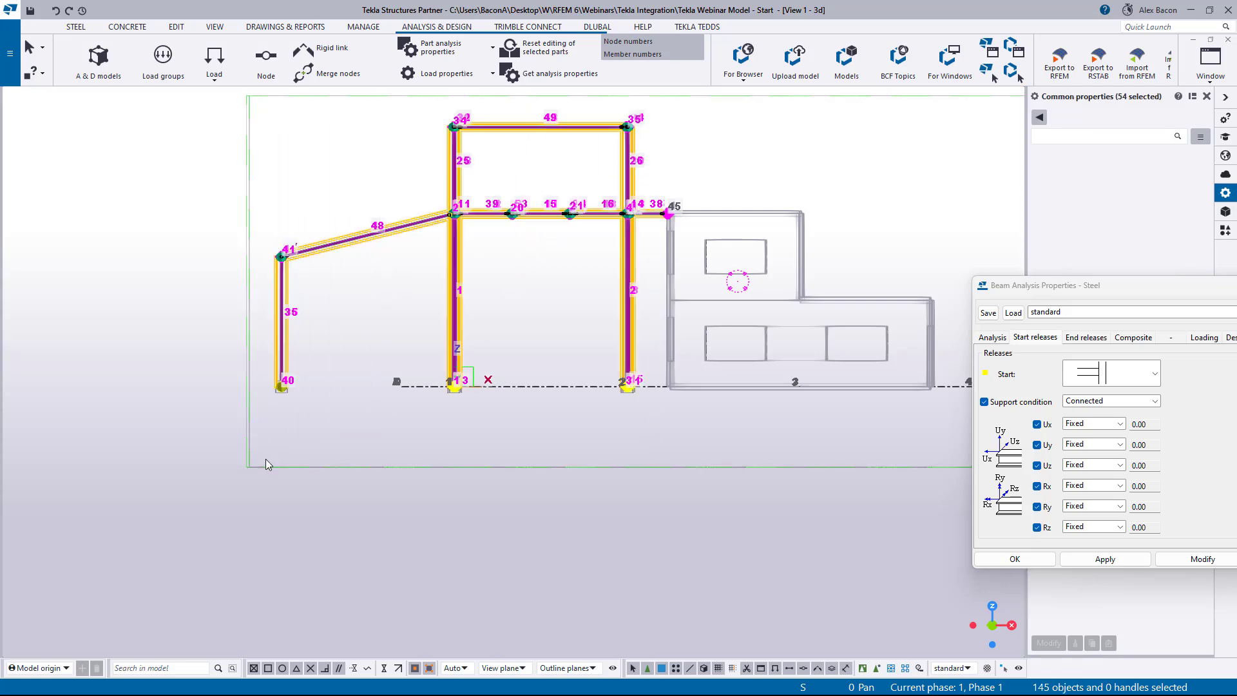
drag(1105, 289, 837, 304)
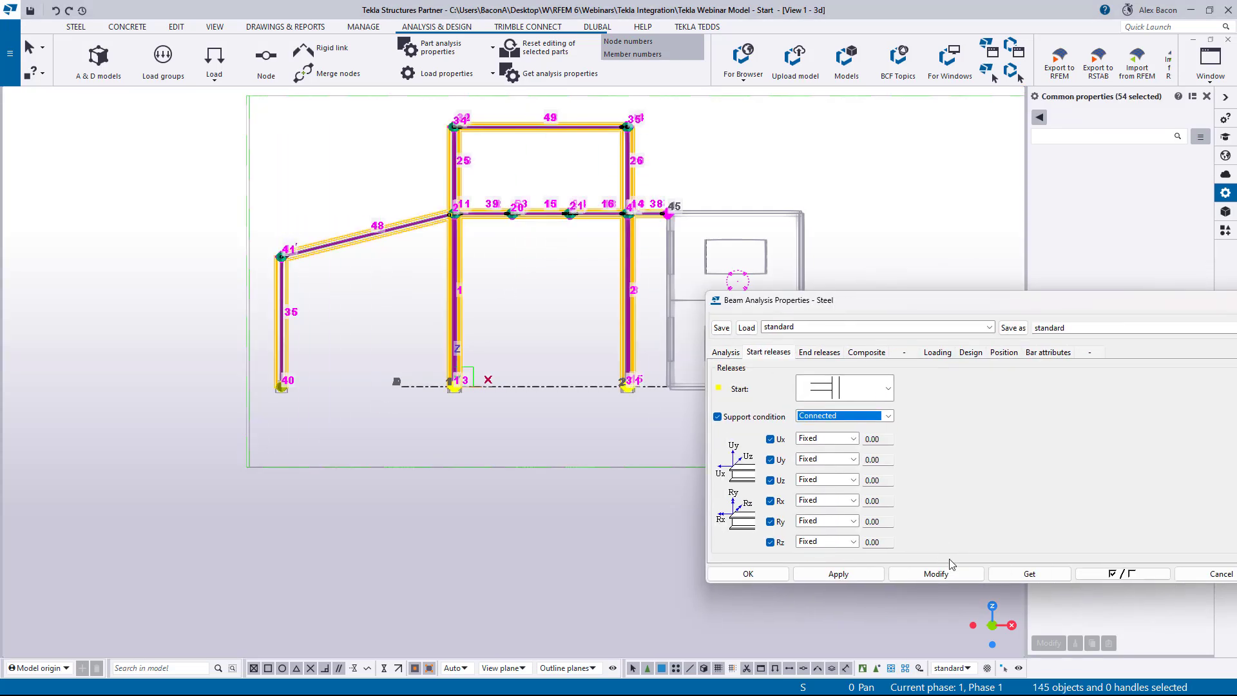
click(950, 575)
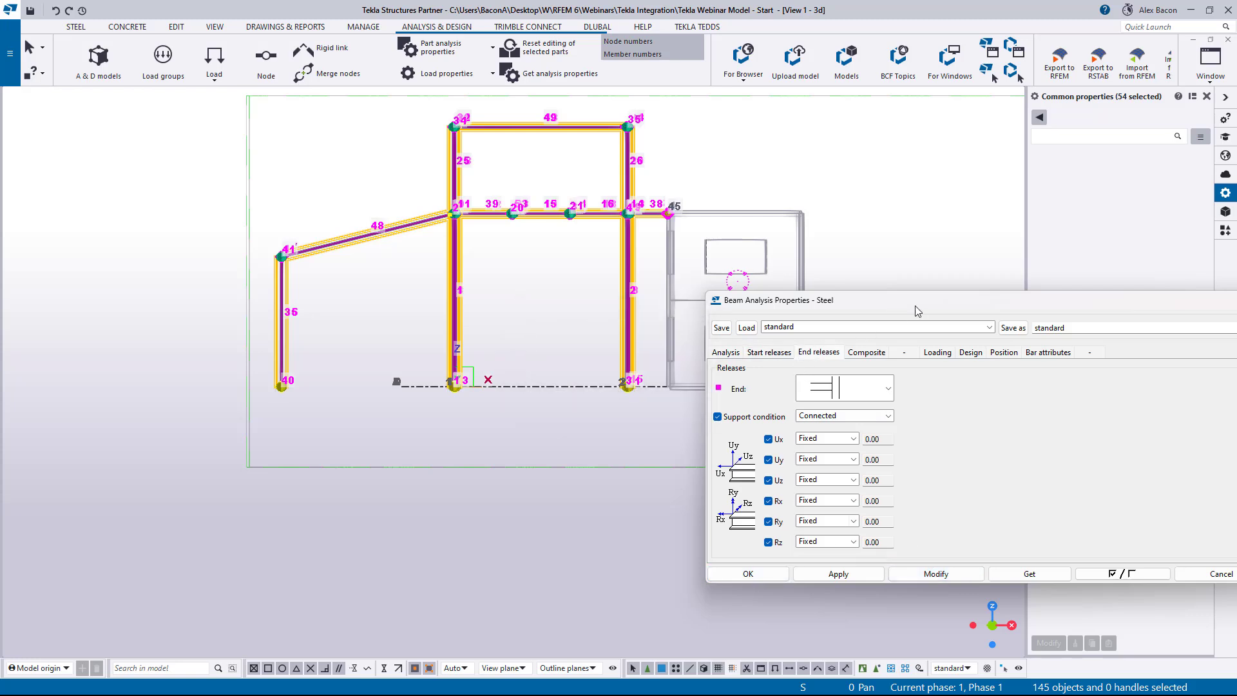
drag(915, 301, 554, 298)
click(896, 288)
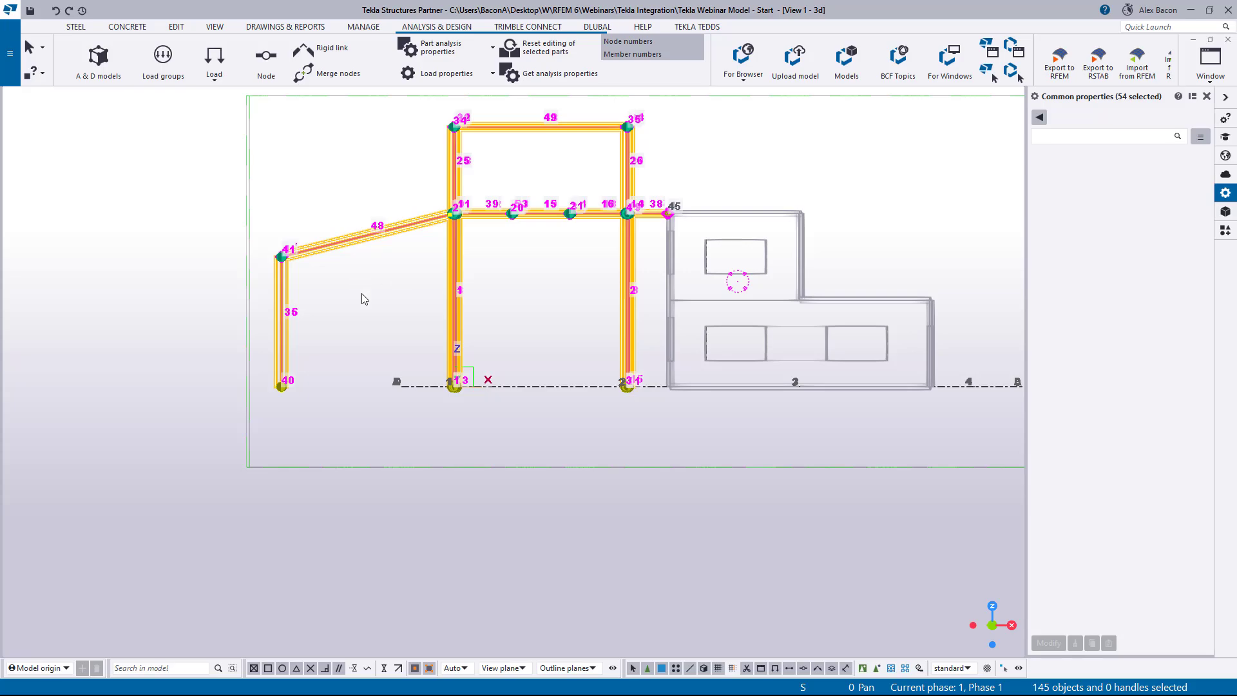
Step: Open the analysis properties of a column in the front view, set its class to Column, and move the dialog clear of the frame
ctrl+middle_drag(361, 296, 374, 410)
click(414, 479)
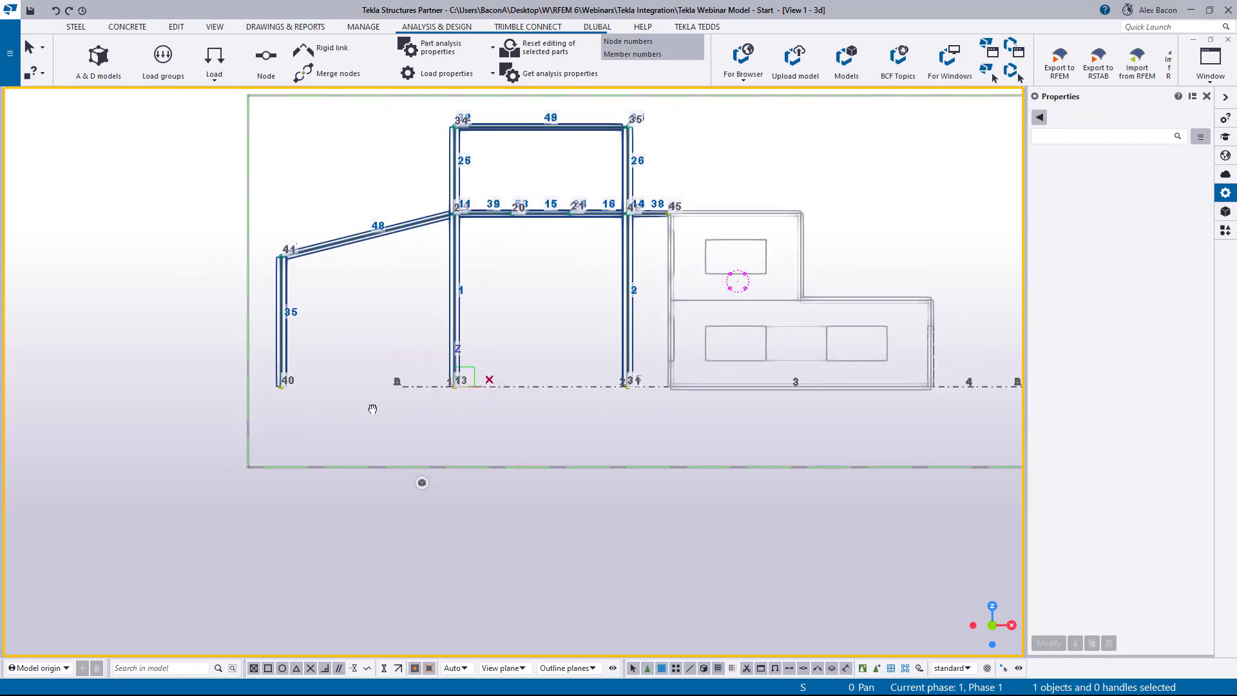
drag(652, 274, 197, 359)
click(456, 302)
double_click(456, 298)
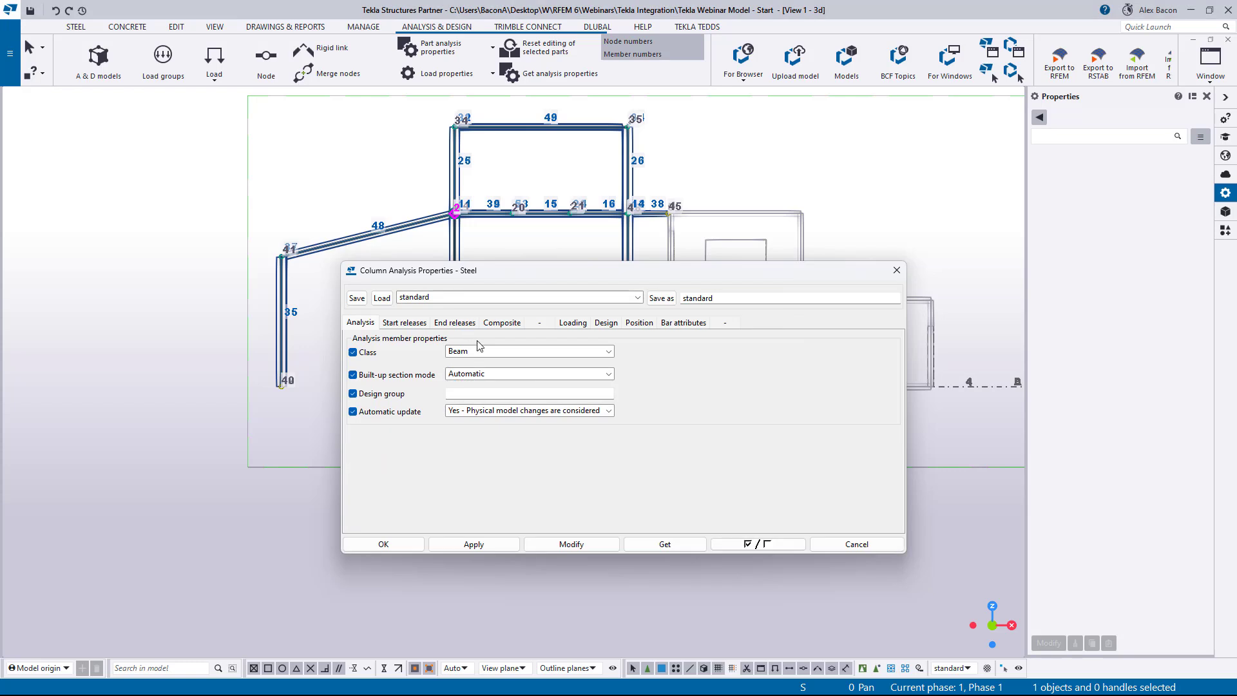
click(479, 351)
click(477, 377)
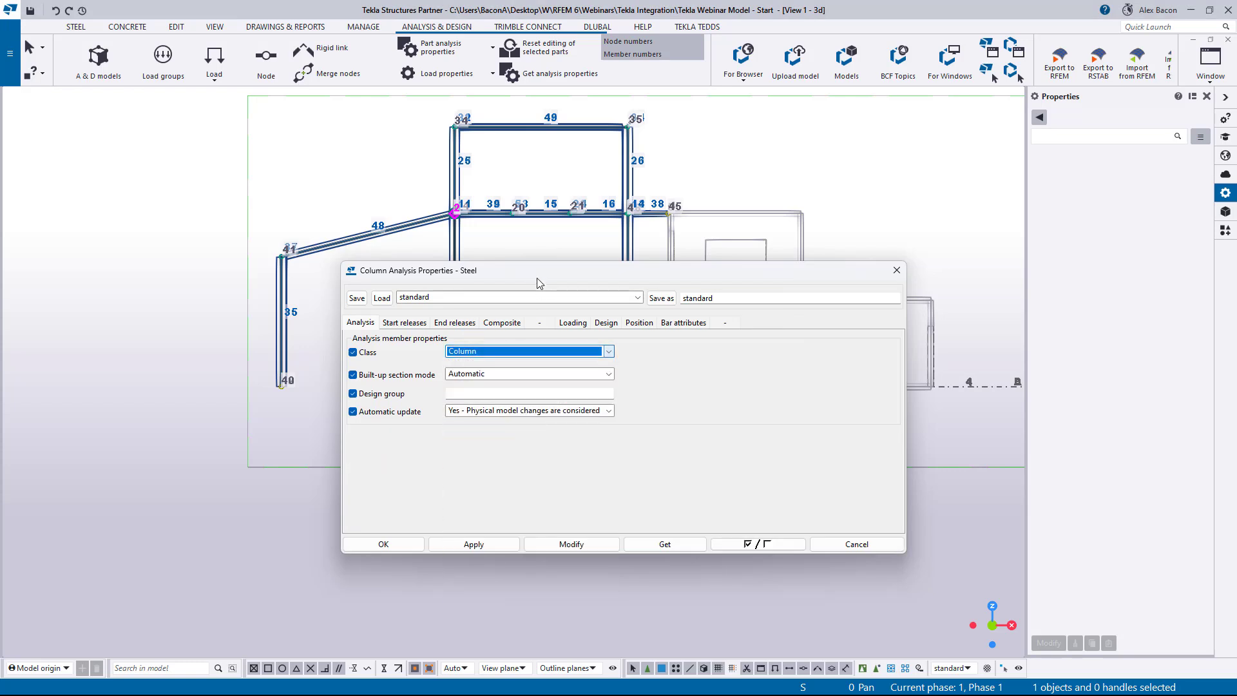
drag(513, 276, 970, 259)
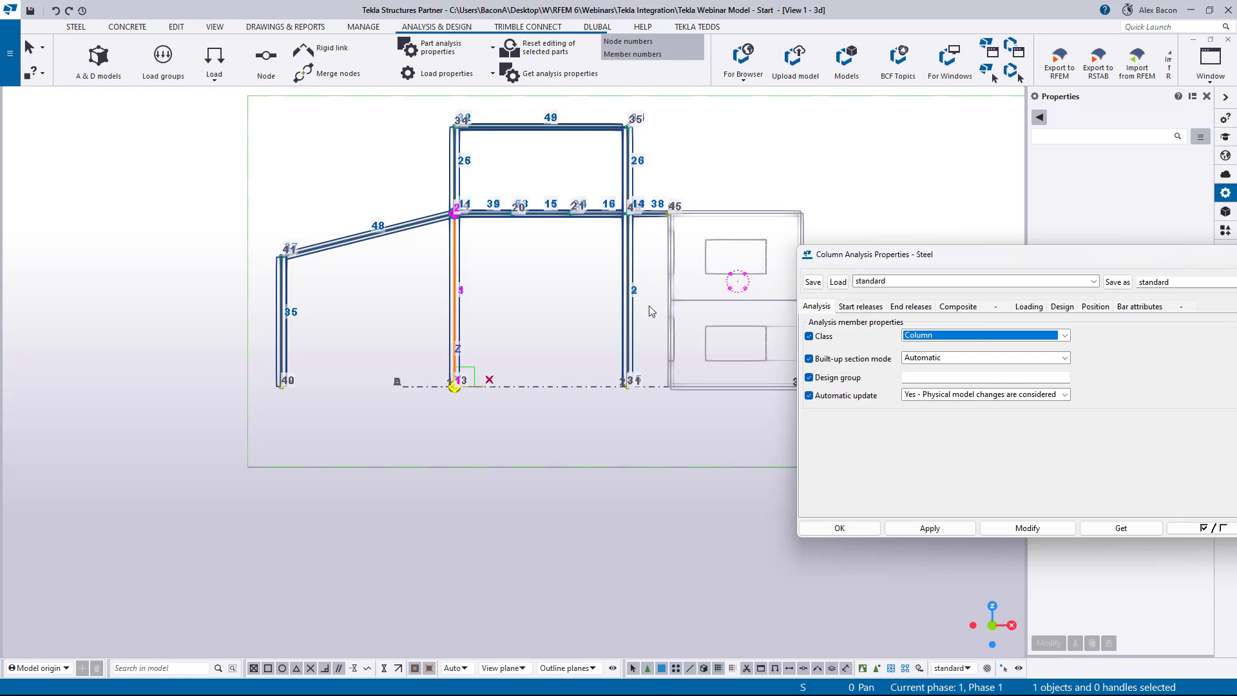
Step: Select all lower and upper columns of the frame and apply the Column analysis class to them
drag(655, 275, 238, 387)
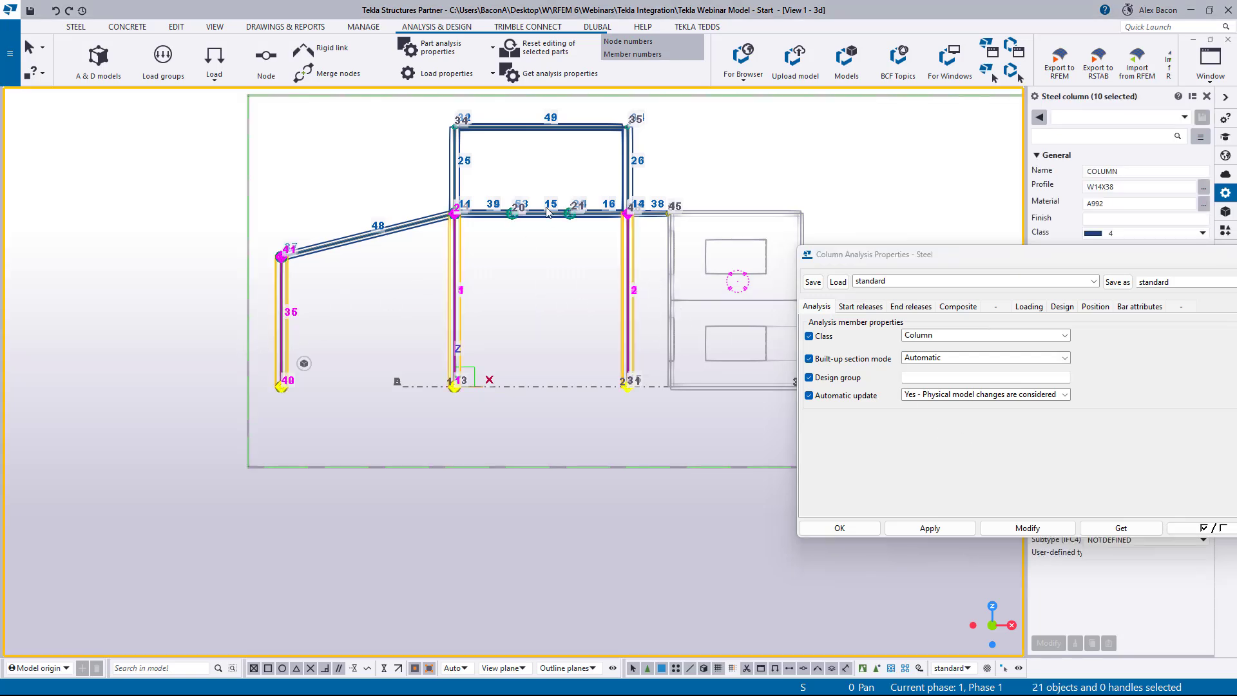
shift+drag(647, 166, 357, 195)
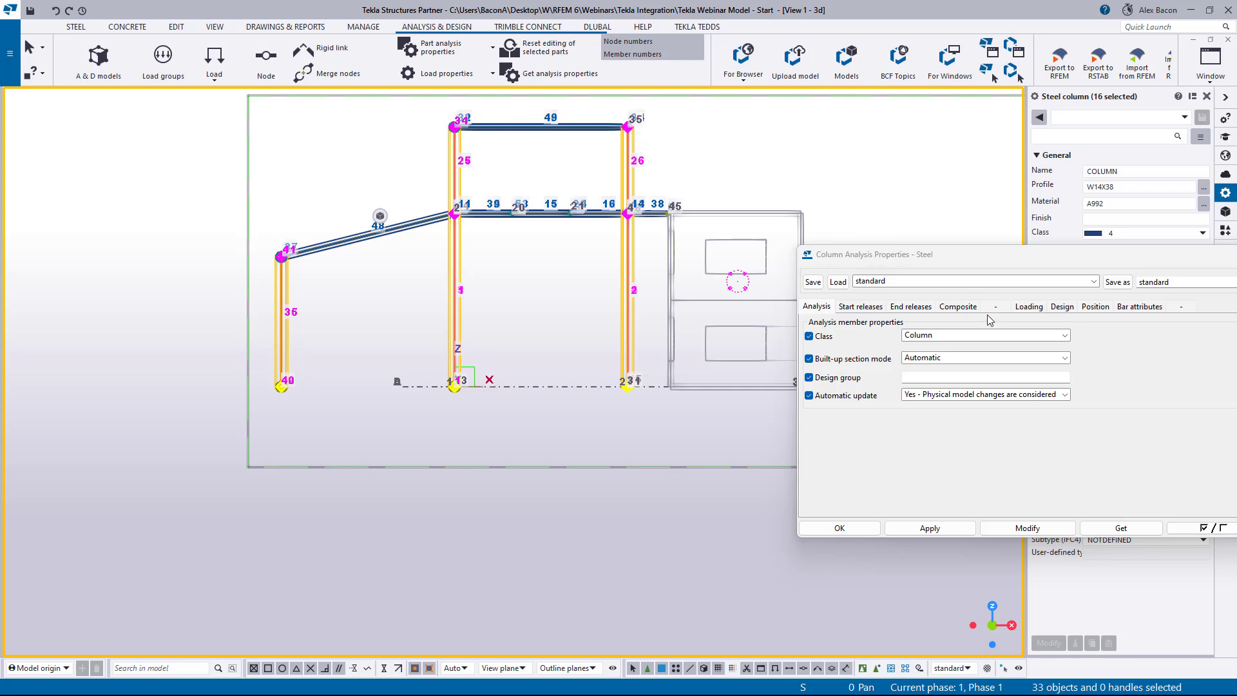
click(974, 335)
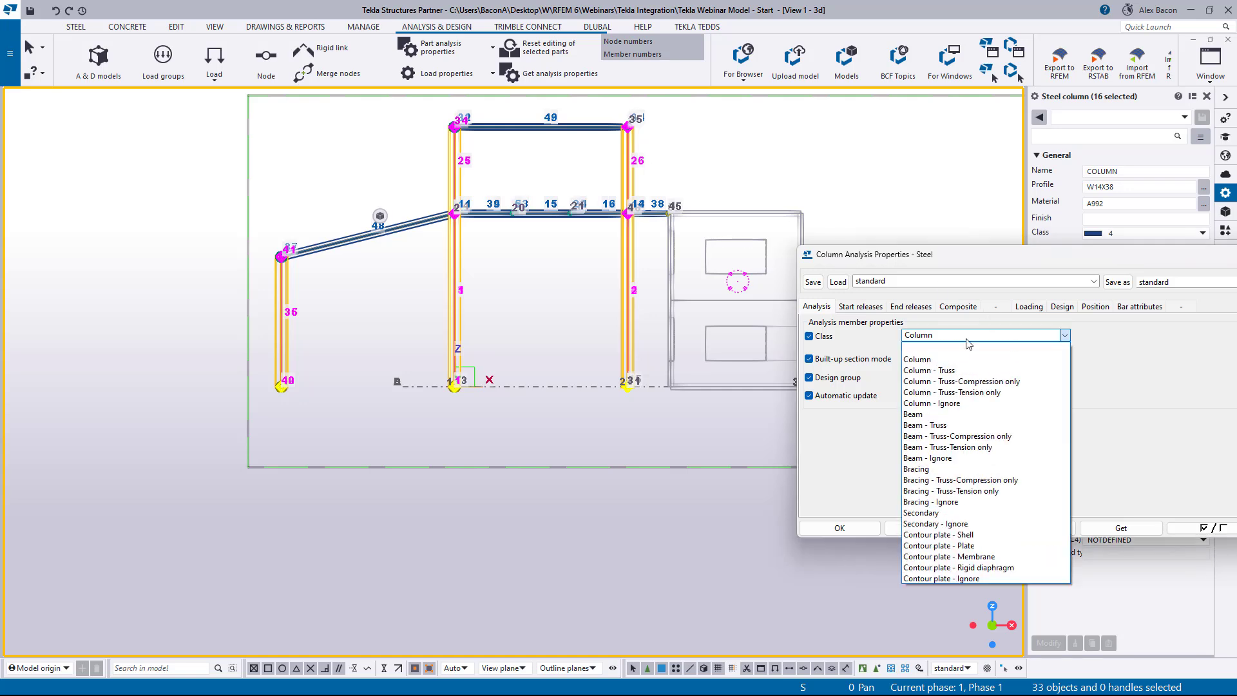
click(939, 363)
click(1031, 529)
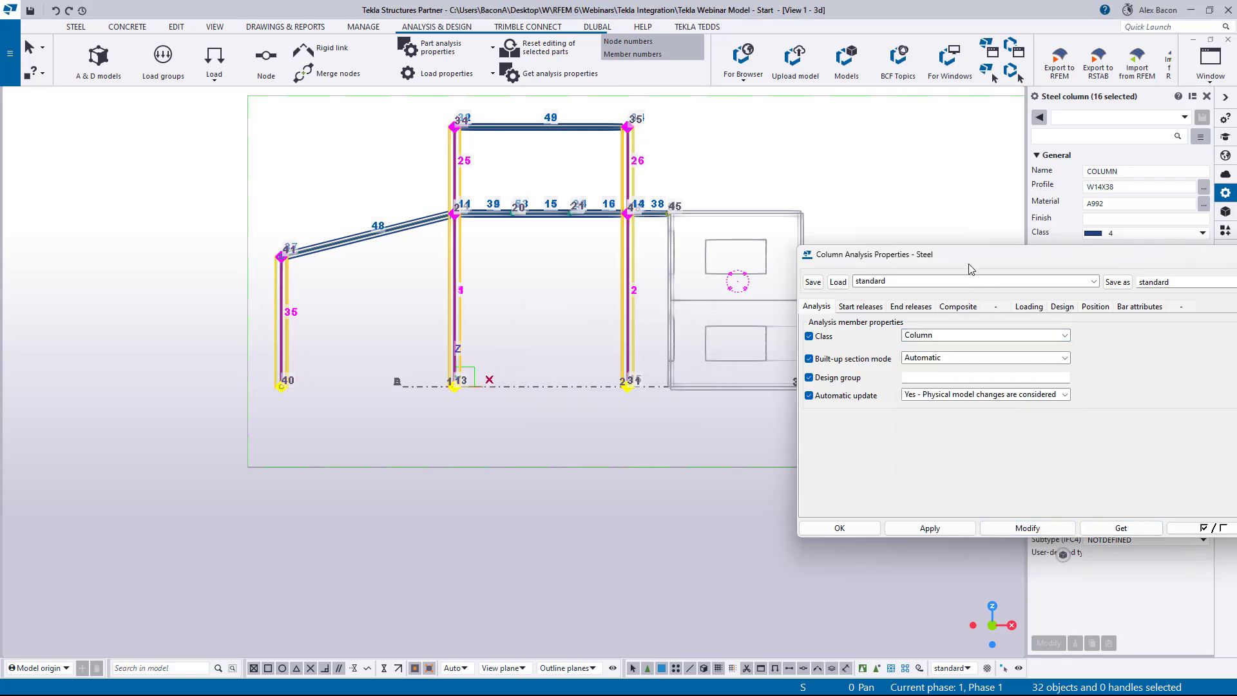
click(839, 529)
click(563, 455)
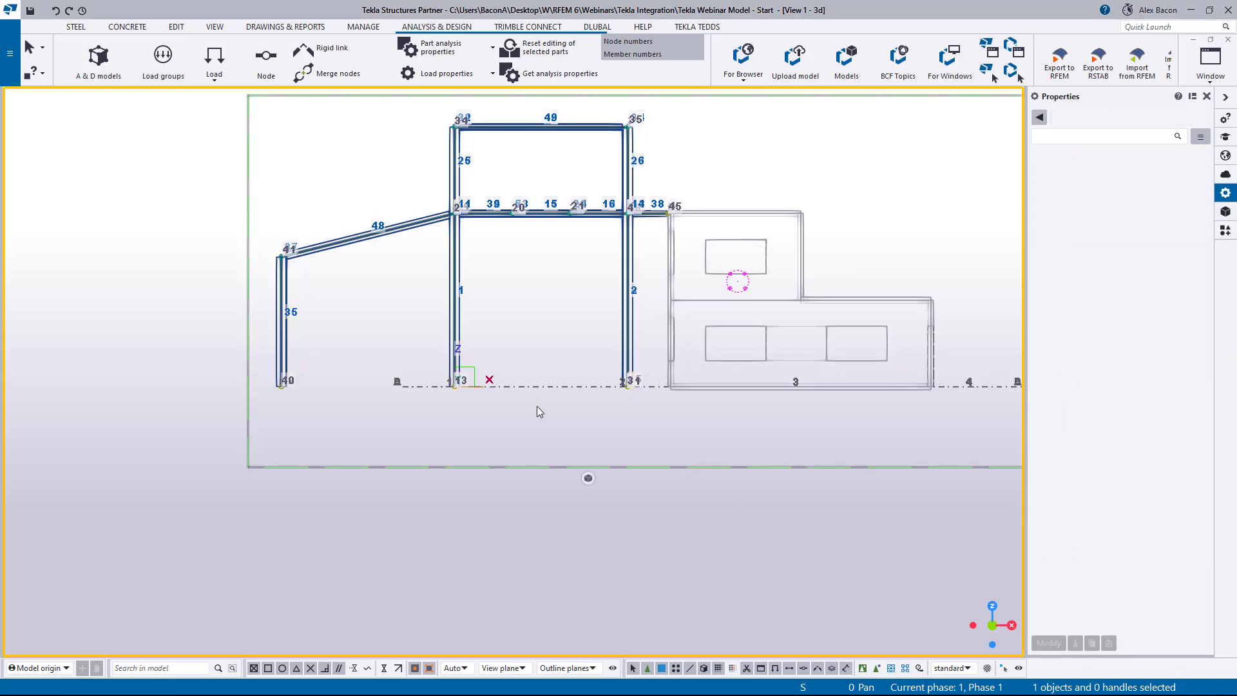
Step: Check the start and end release settings of beam member 11 in its analysis properties
key(ctrl+p)
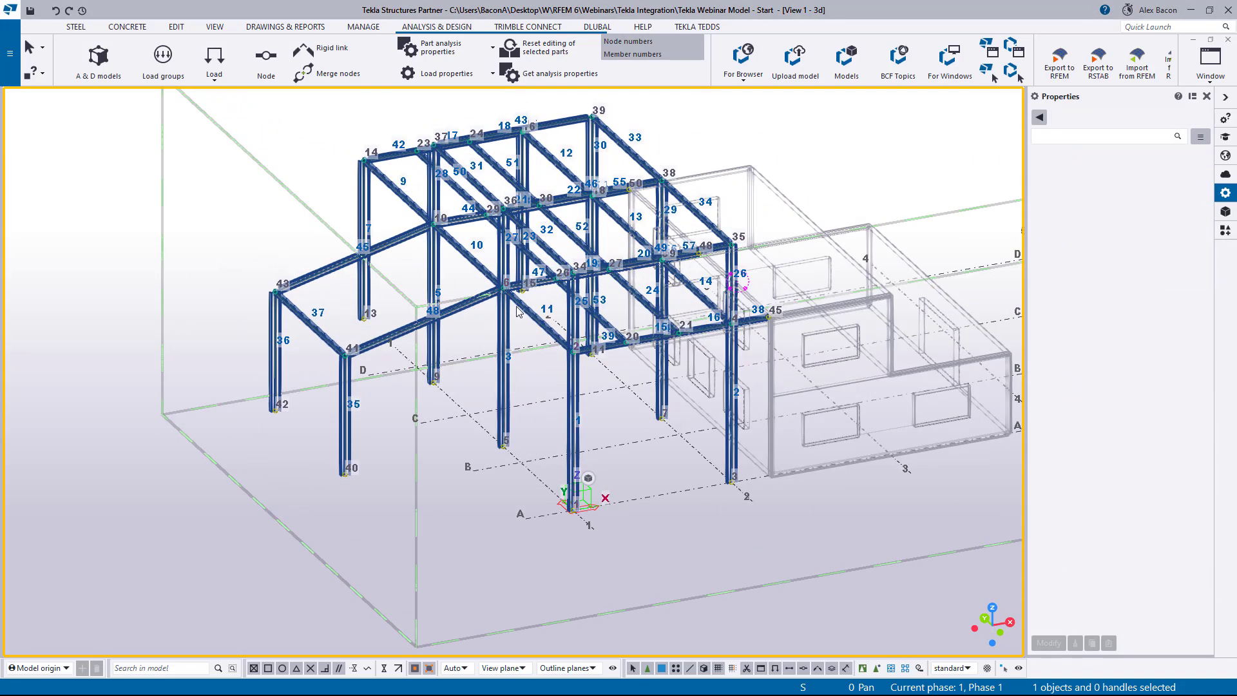
double_click(519, 312)
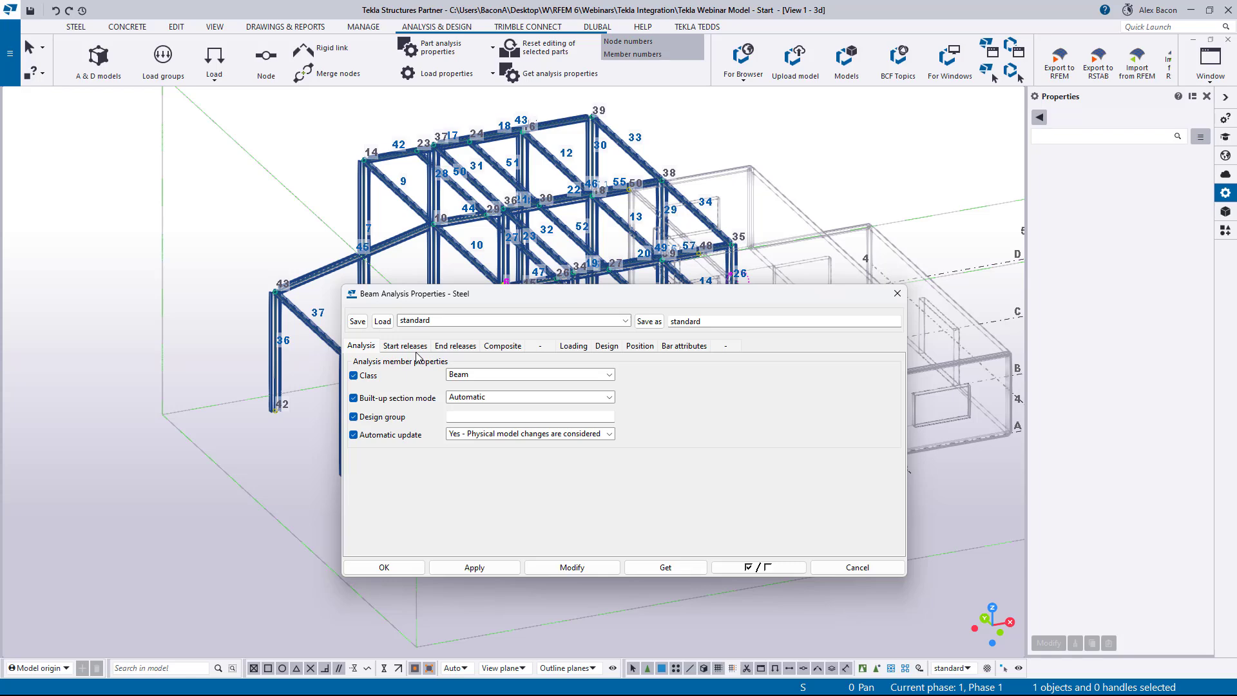
click(409, 348)
click(459, 348)
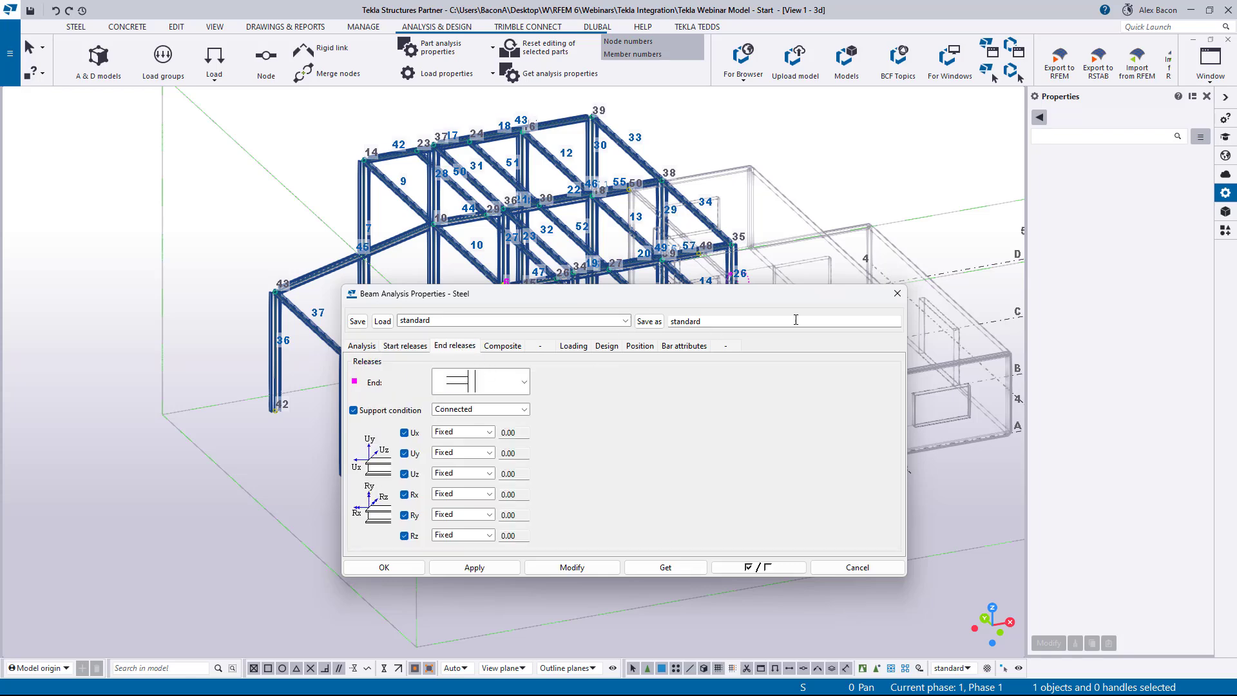
click(897, 294)
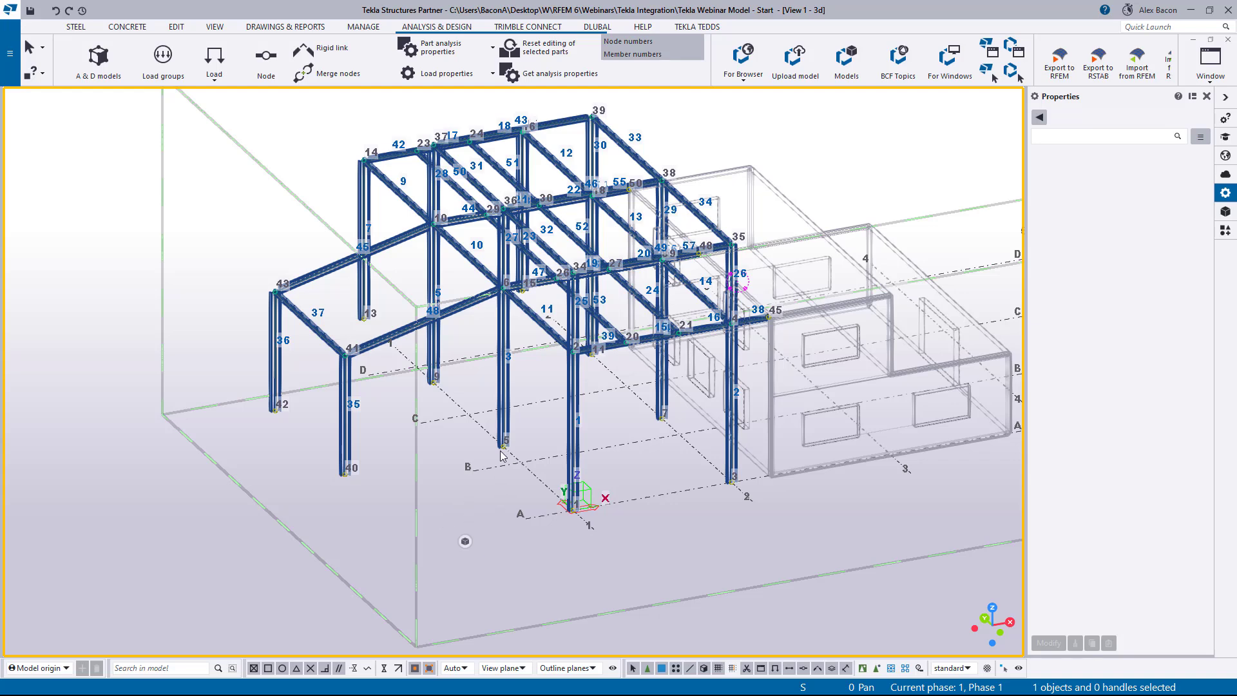
Step: Reopen the analysis properties of beam member 11, set its class to Beam - Truss, and move the dialog clear of the frame
scroll(551, 303, up, 3)
middle_drag(560, 304, 544, 397)
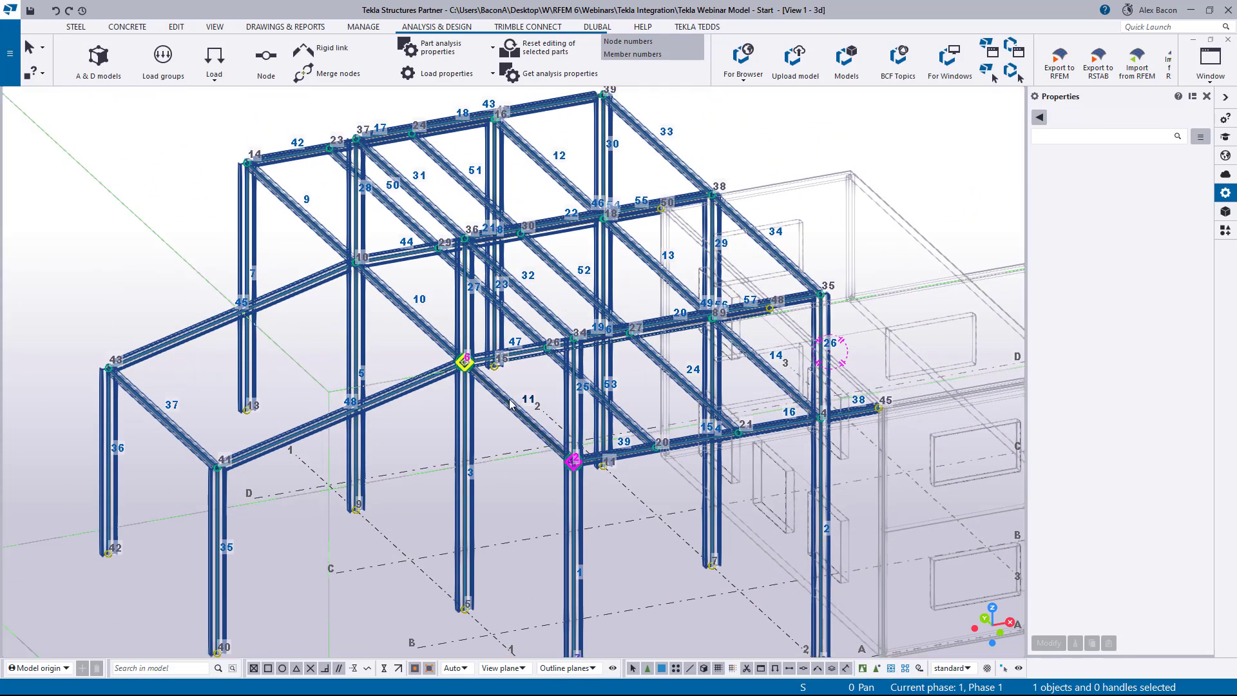
double_click(510, 404)
drag(485, 294, 757, 305)
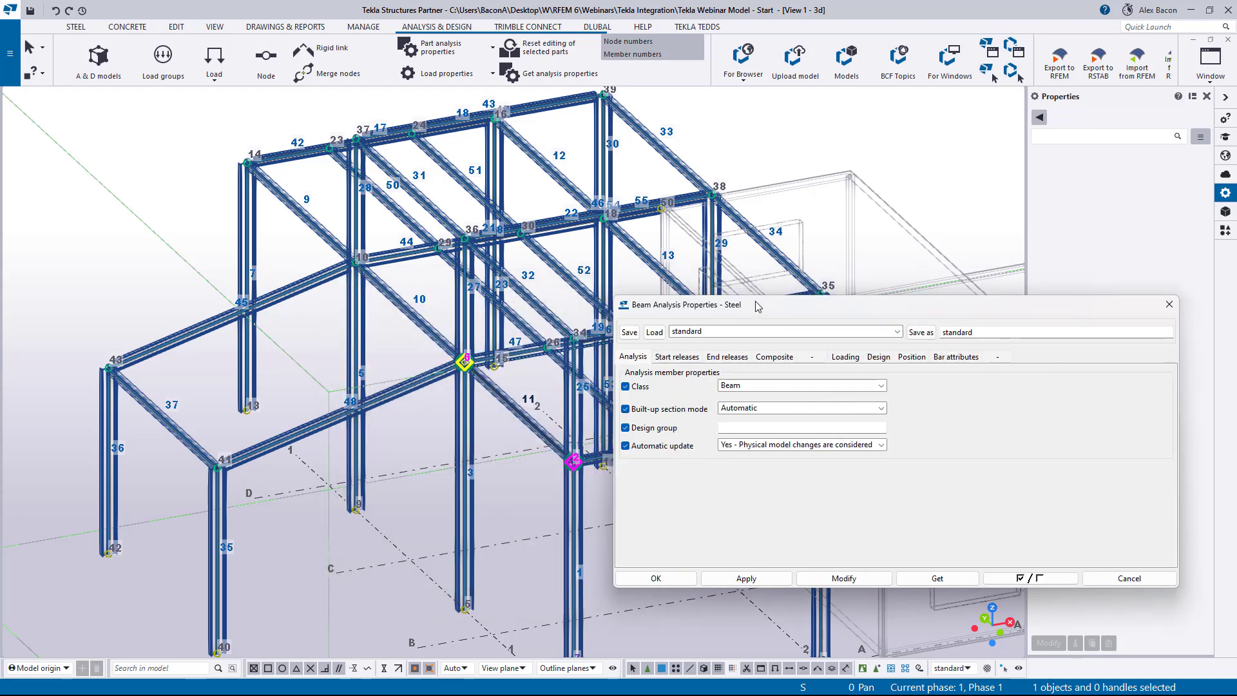
click(754, 386)
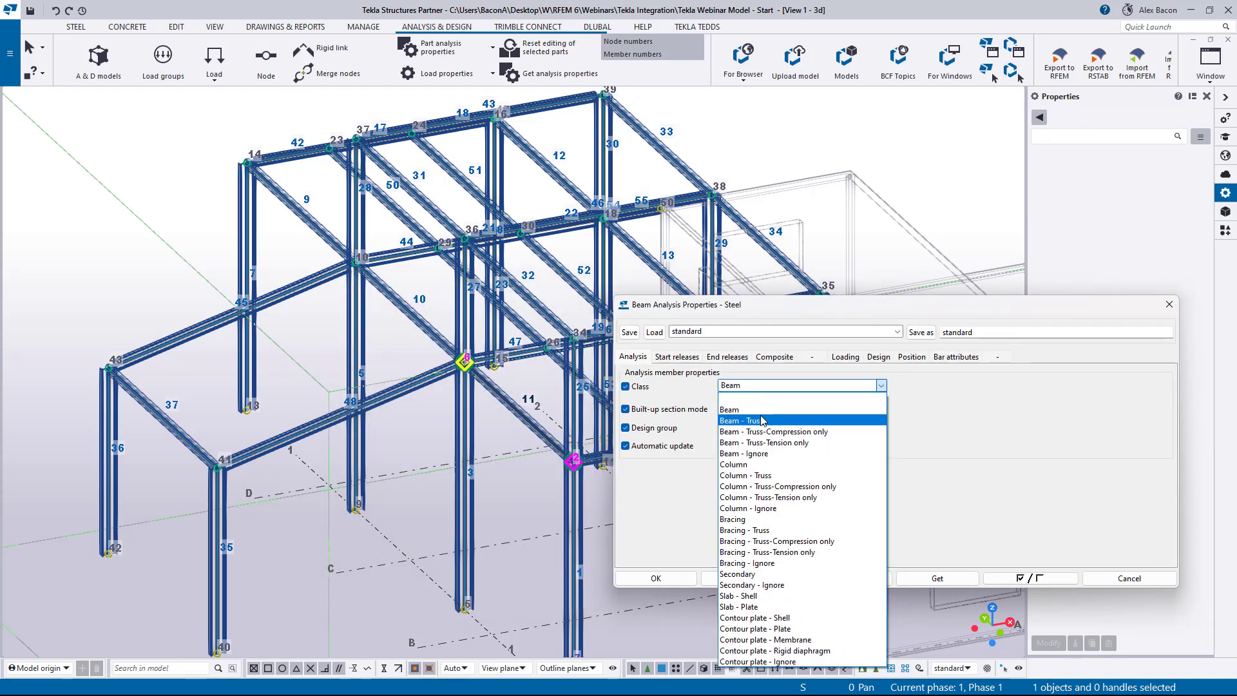
click(762, 420)
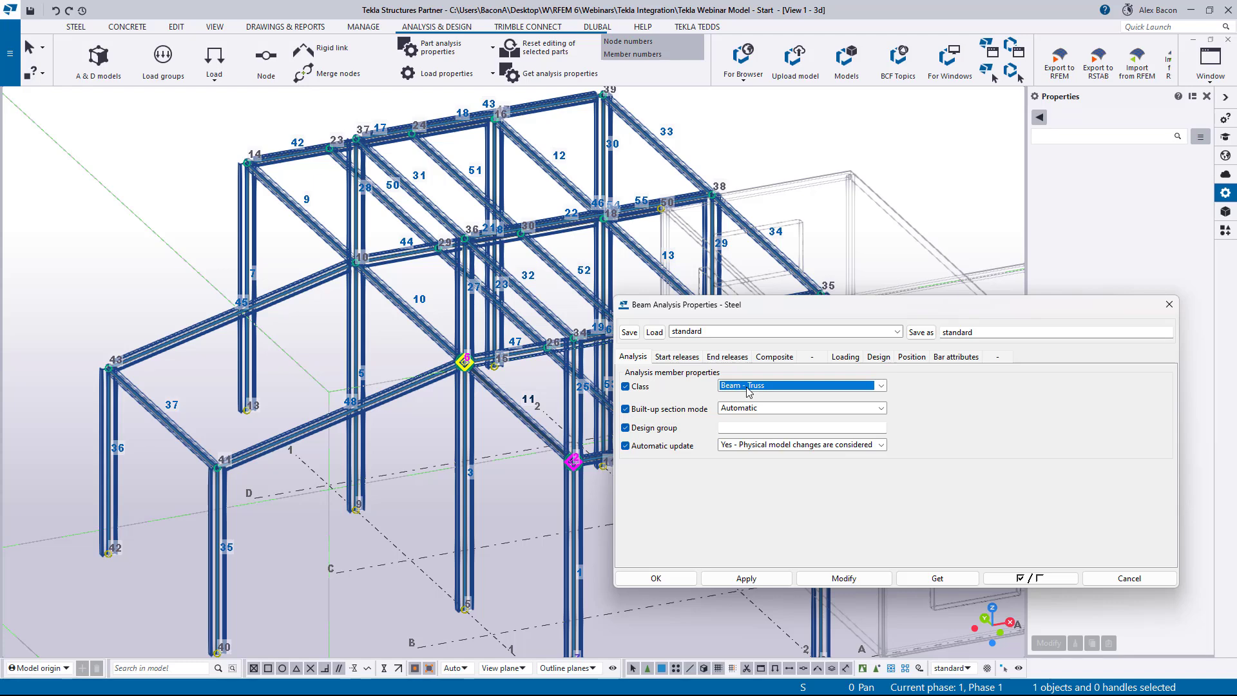
scroll(509, 386, down, 3)
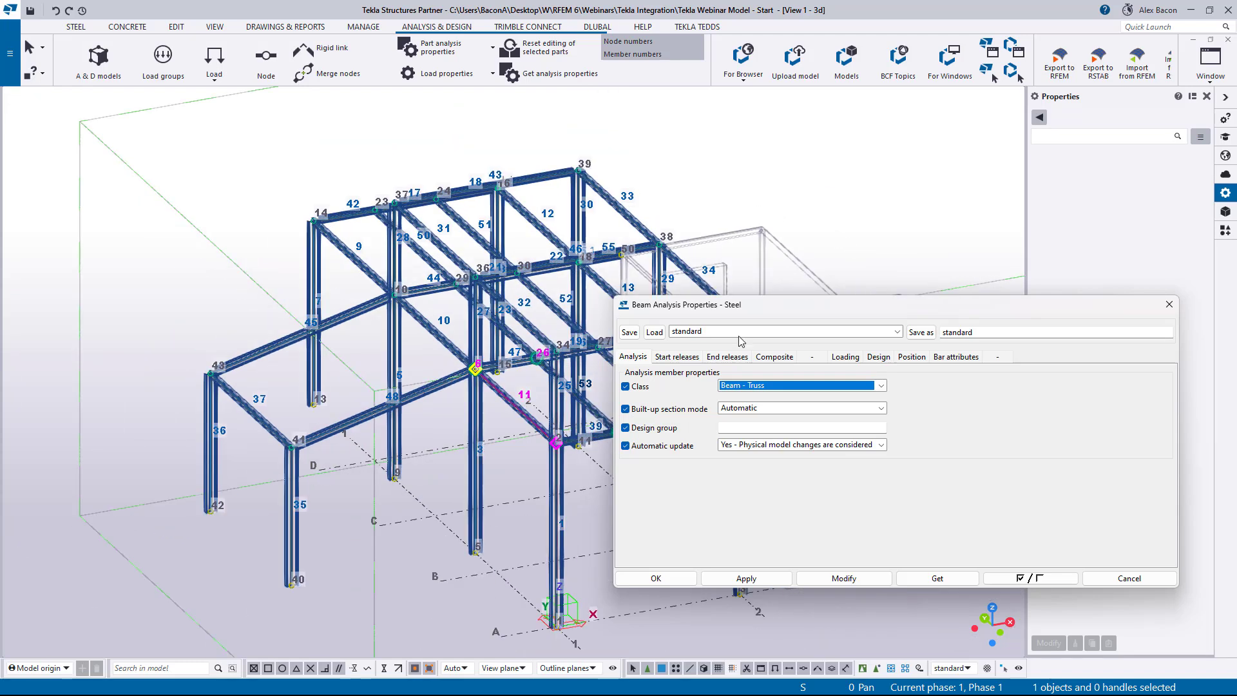
drag(781, 303, 953, 246)
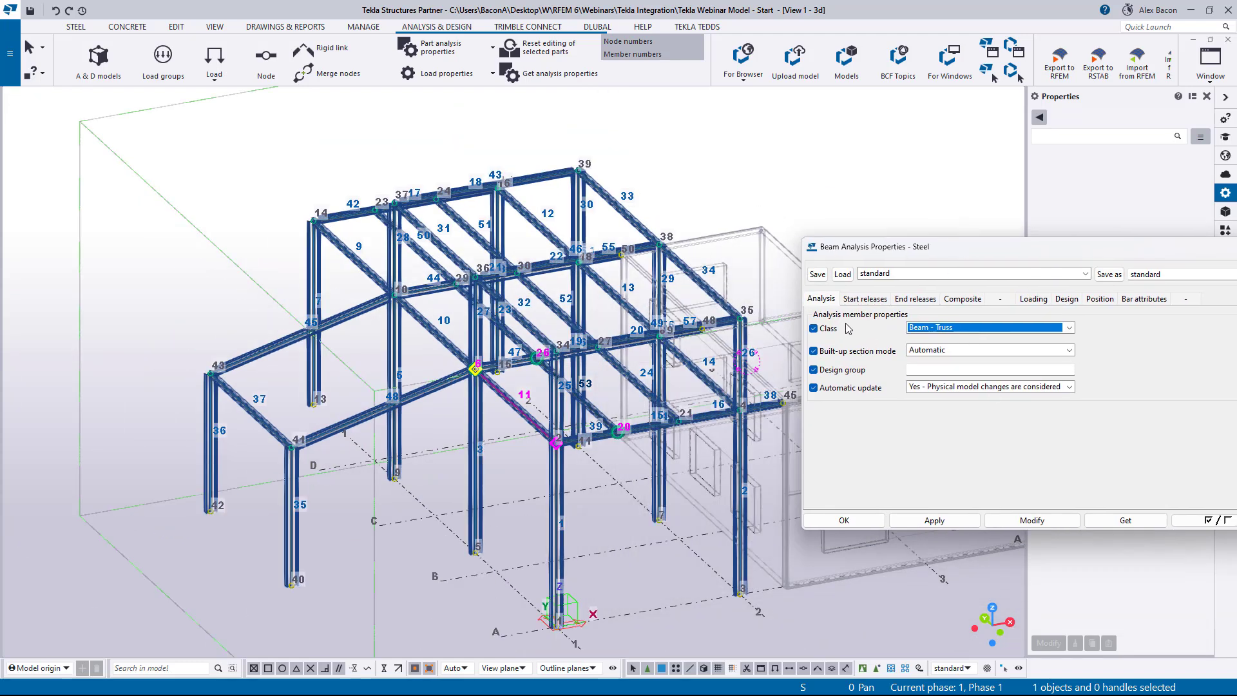
Step: Select all beams running between grid lines A and D, including member 37, in the plan view and apply the Beam - Truss class
click(519, 456)
ctrl+middle_drag(526, 350, 496, 319)
key(ctrl+p)
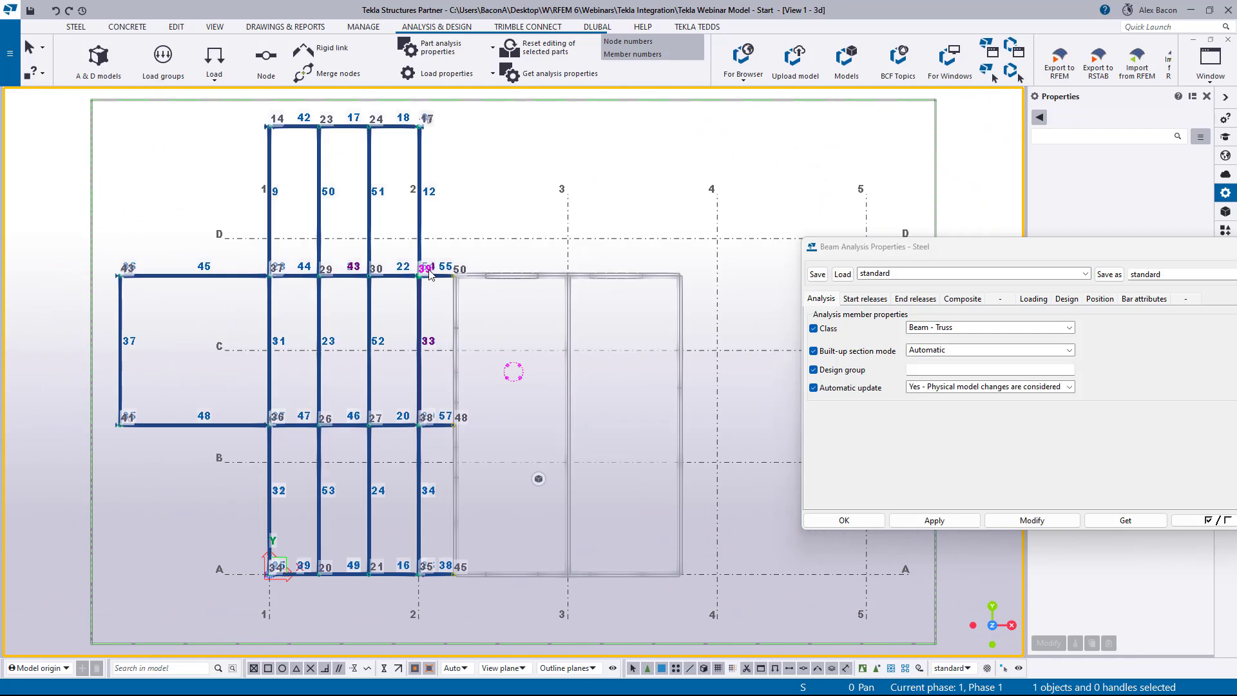
drag(478, 173, 243, 194)
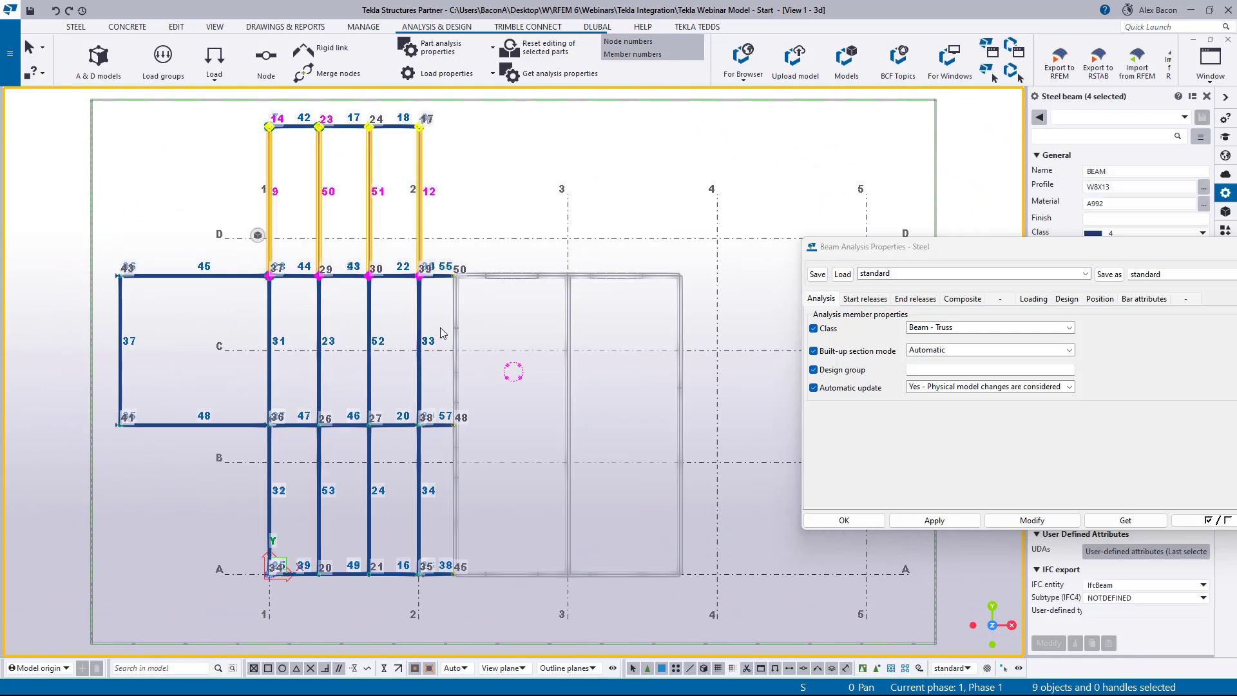
shift+drag(430, 330, 80, 359)
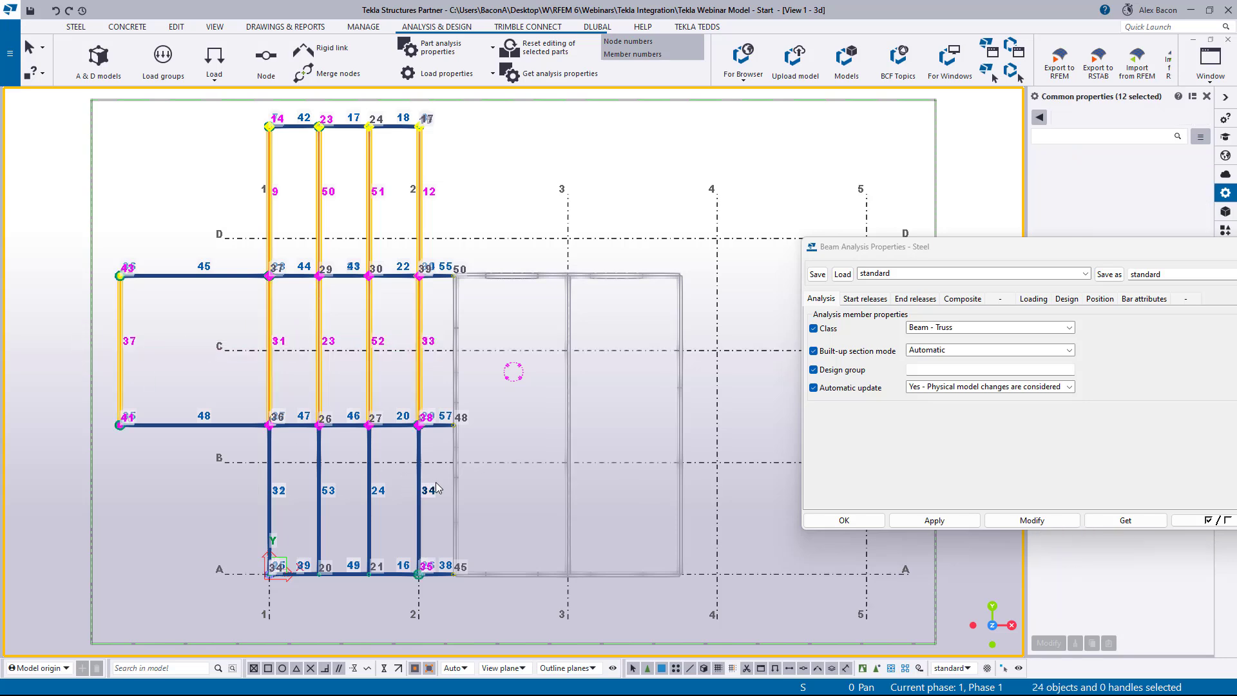
shift+drag(436, 487, 210, 501)
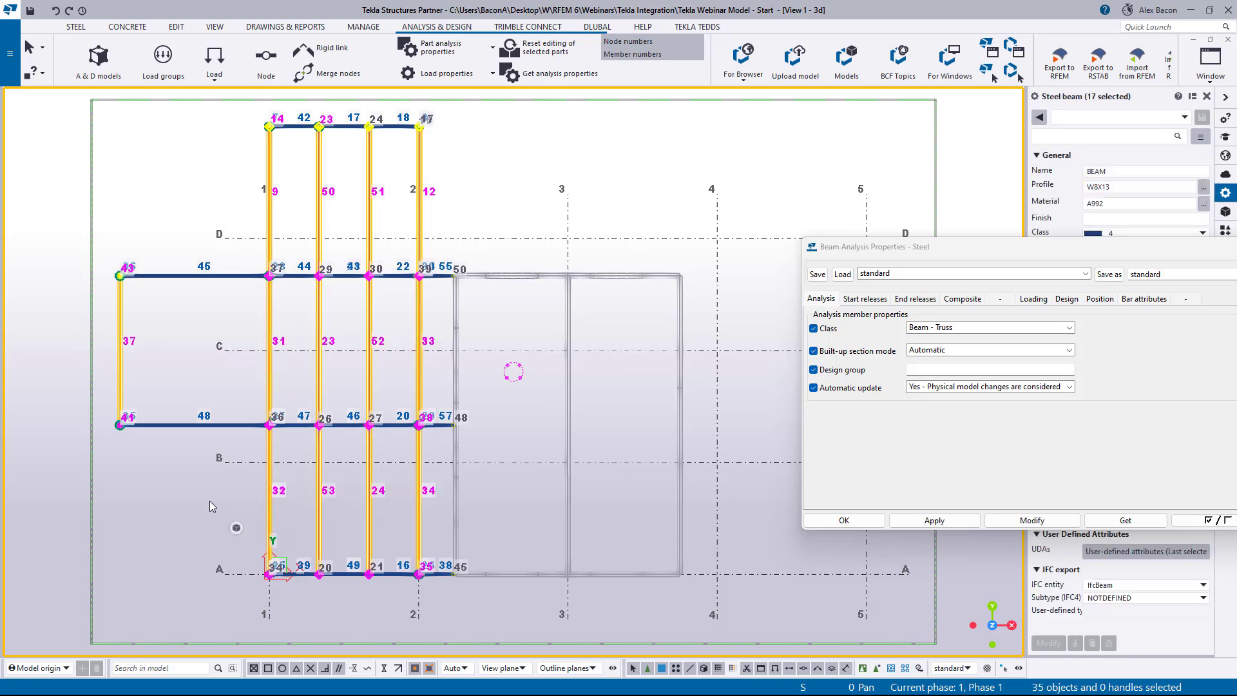
click(1013, 520)
drag(1003, 247, 658, 240)
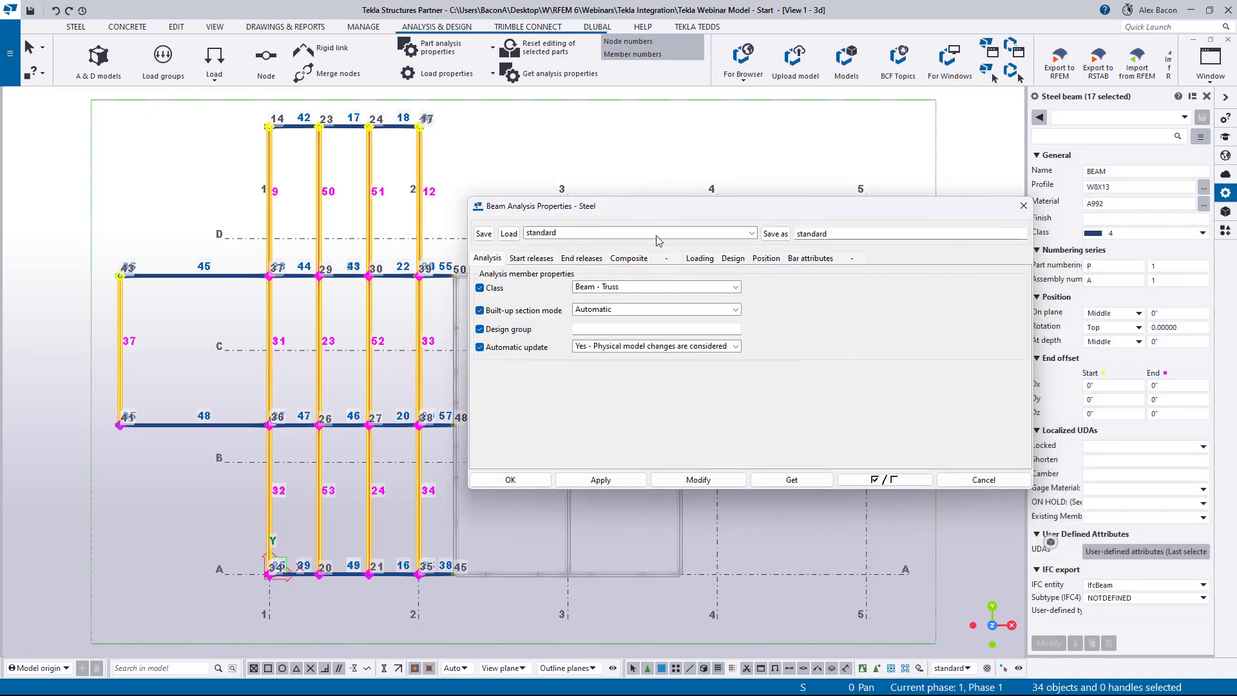
click(516, 480)
Step: Examine truss members 37 and 10 and their end nodes up close in the 3D frame
key(ctrl+p)
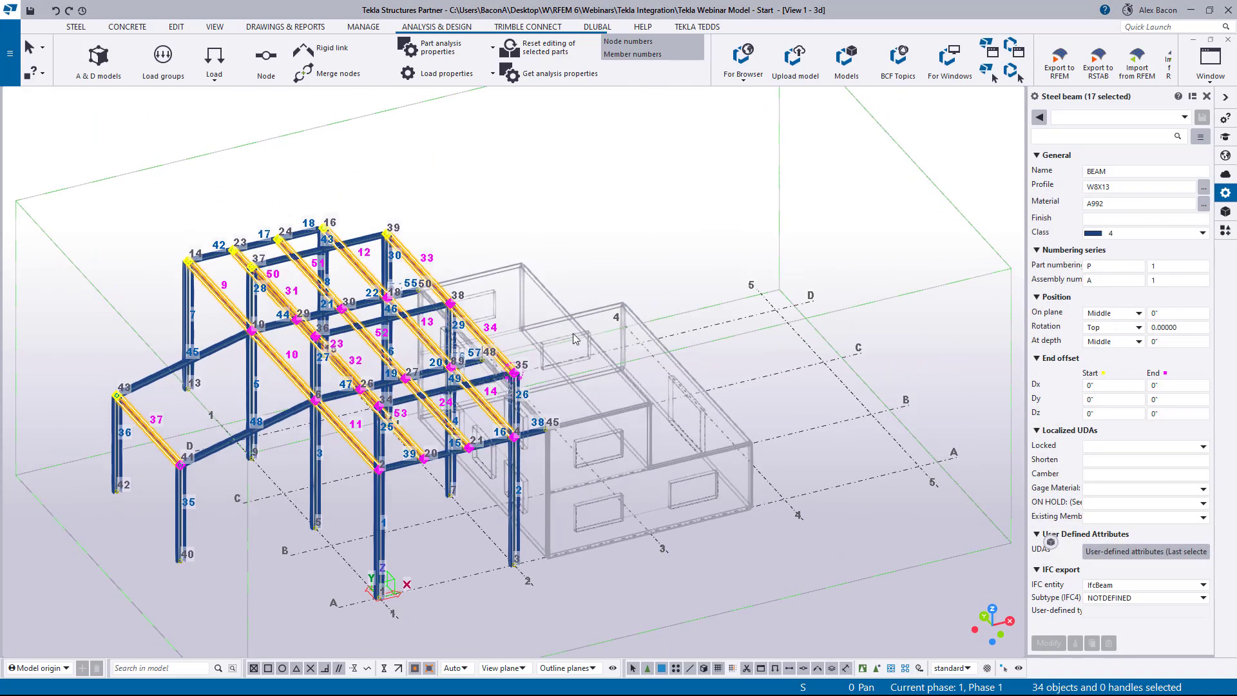
click(573, 334)
scroll(187, 427, up, 8)
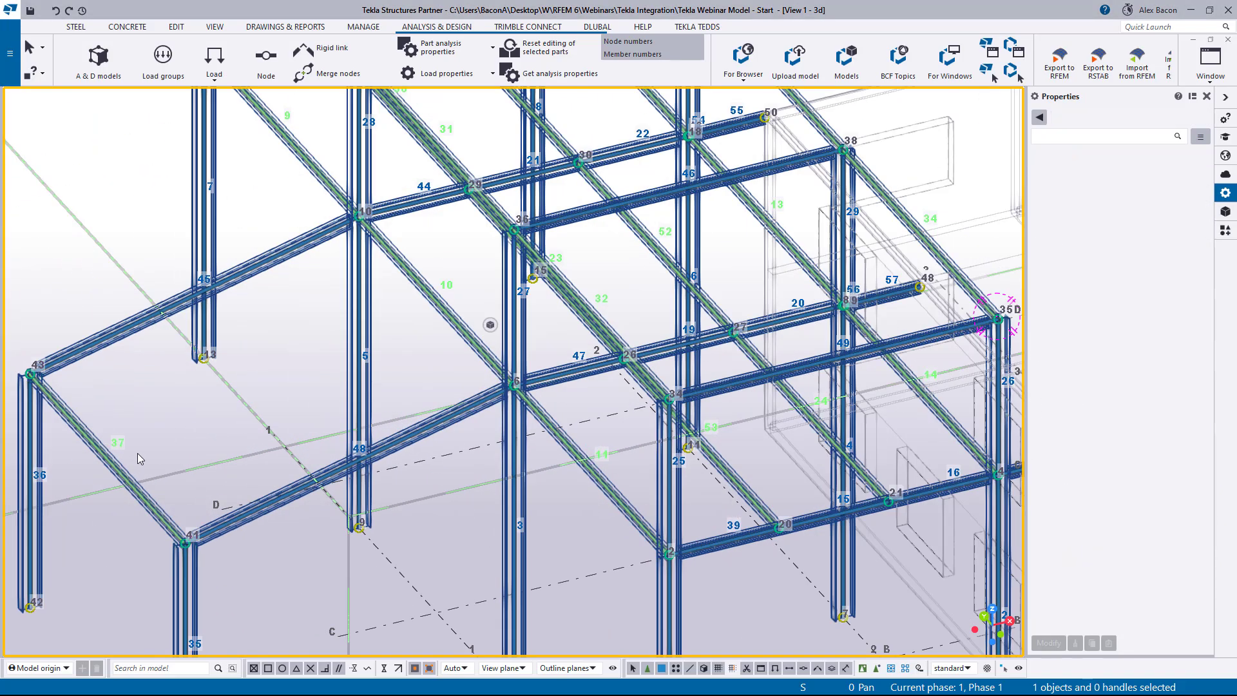
scroll(374, 425, up, 5)
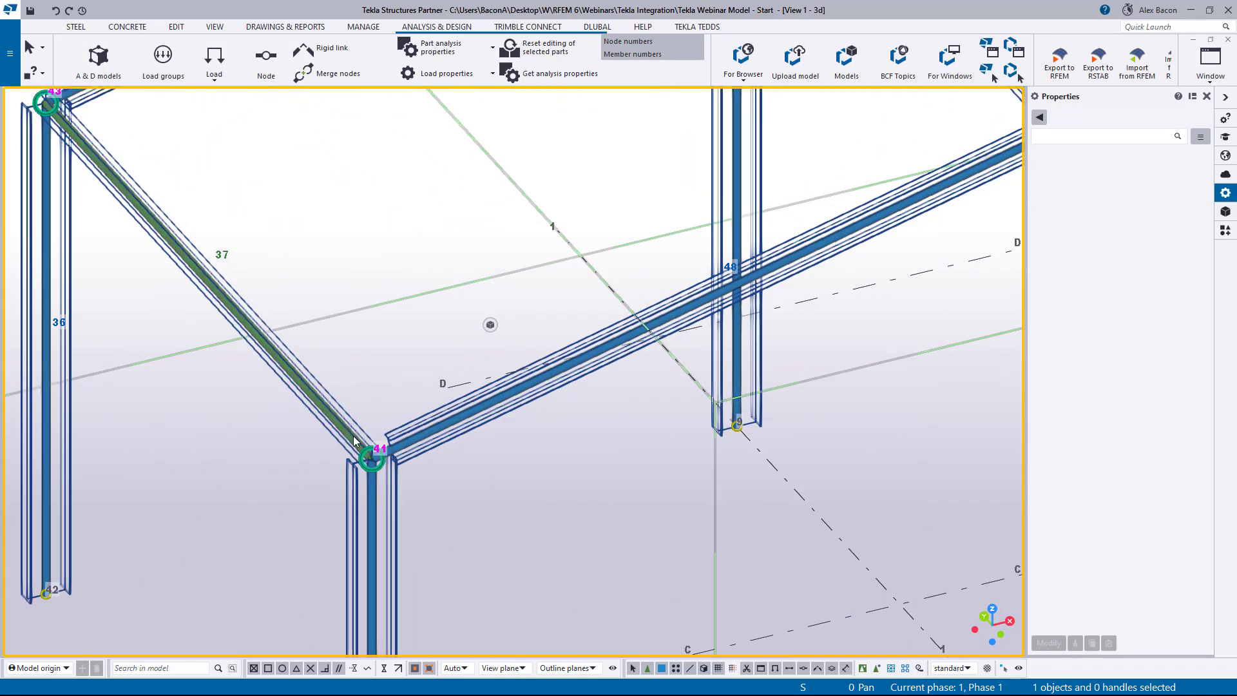
scroll(281, 400, down, 5)
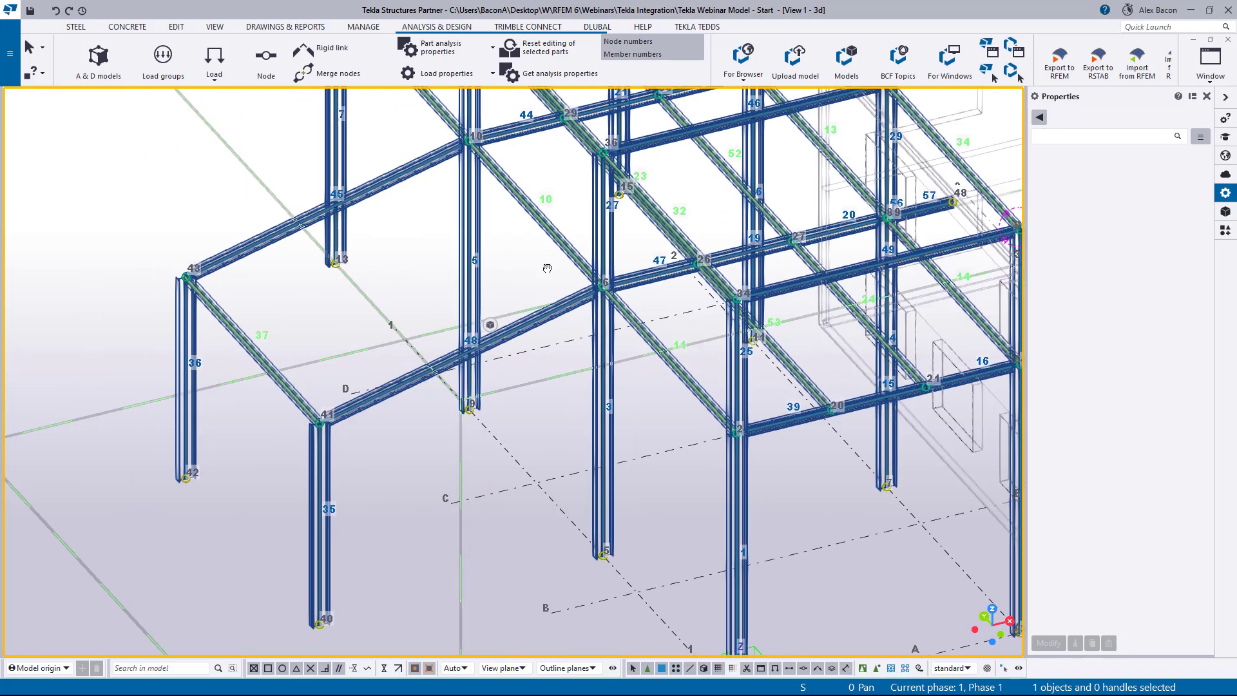
scroll(547, 268, up, 5)
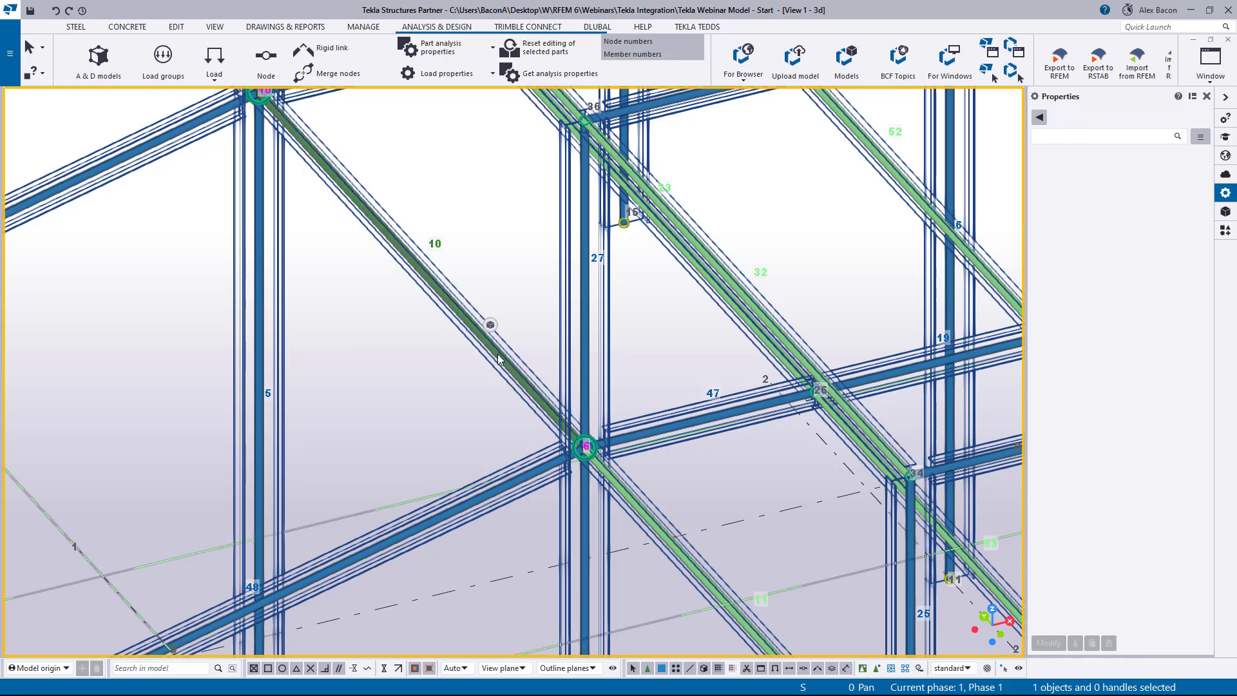
Step: Open the analysis properties of column member 1 and check its start and end release settings
scroll(498, 358, down, 6)
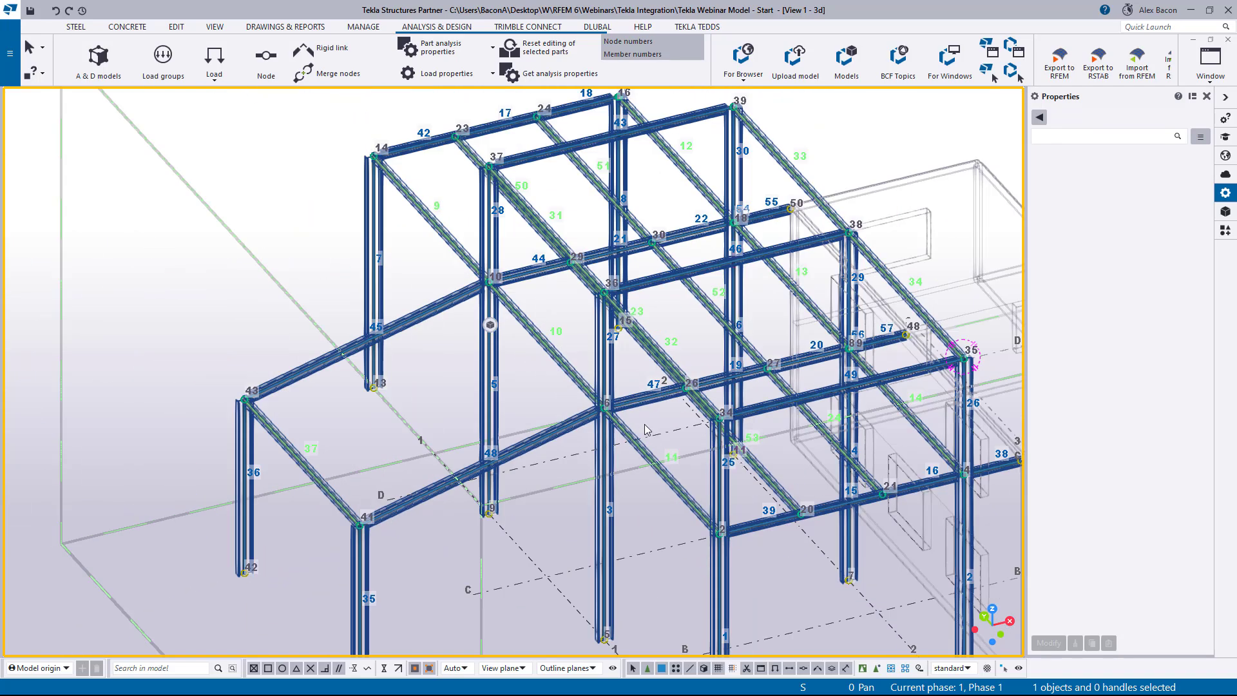
scroll(645, 423, down, 3)
ctrl+middle_drag(644, 424, 444, 342)
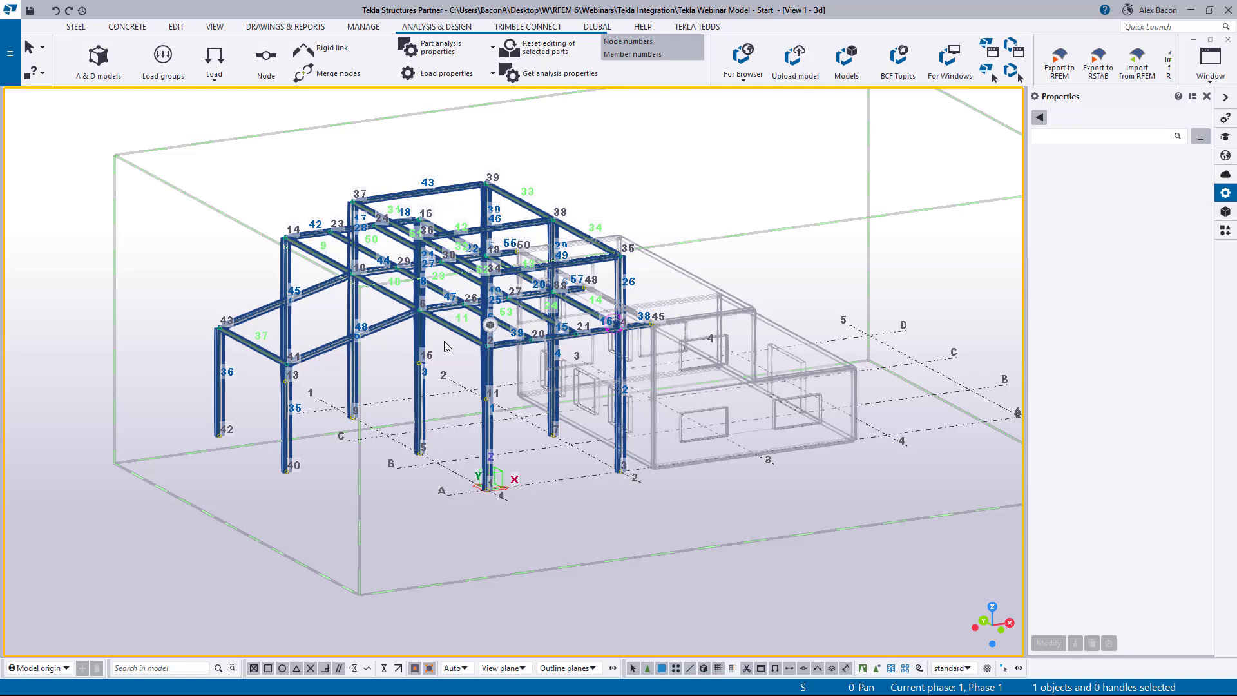
ctrl+middle_drag(532, 416, 472, 383)
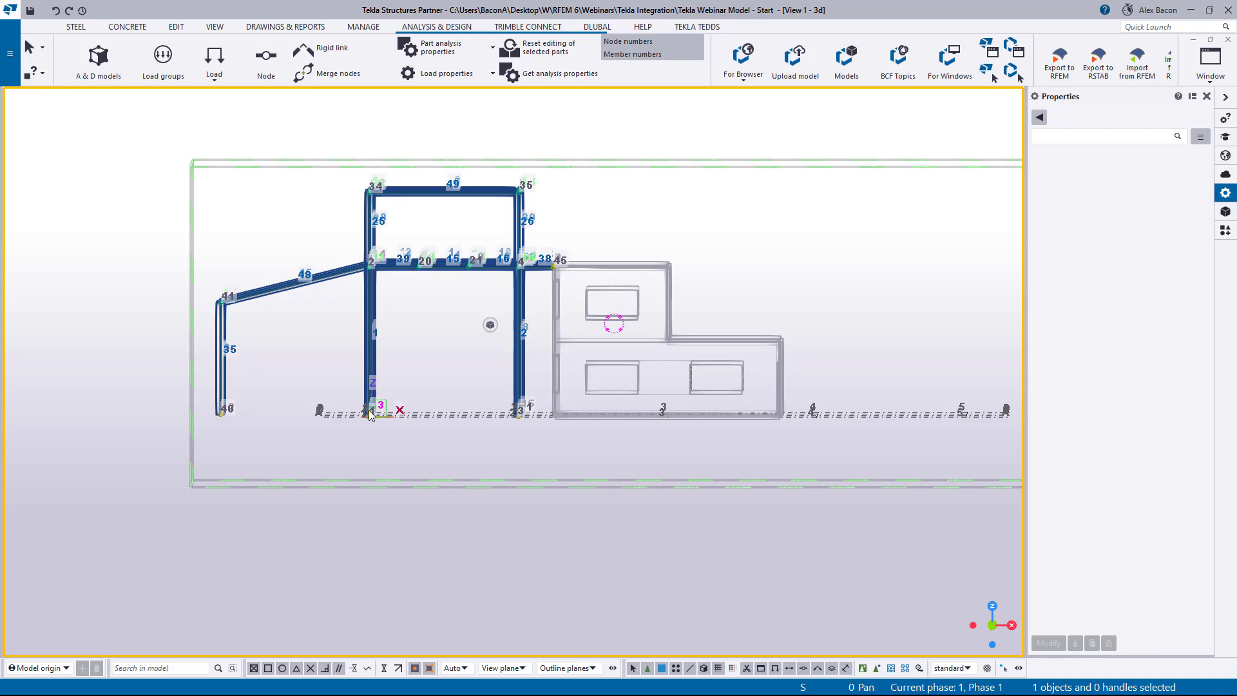
scroll(368, 411, up, 2)
ctrl+middle_drag(400, 333, 628, 574)
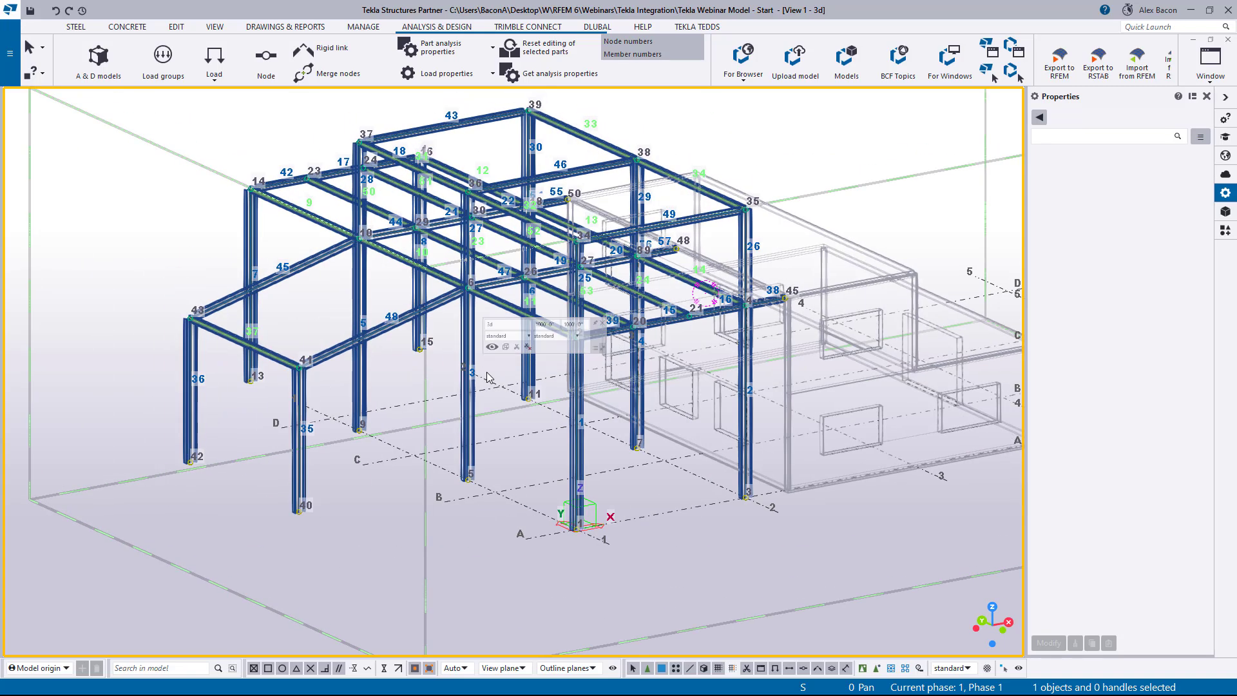
double_click(577, 449)
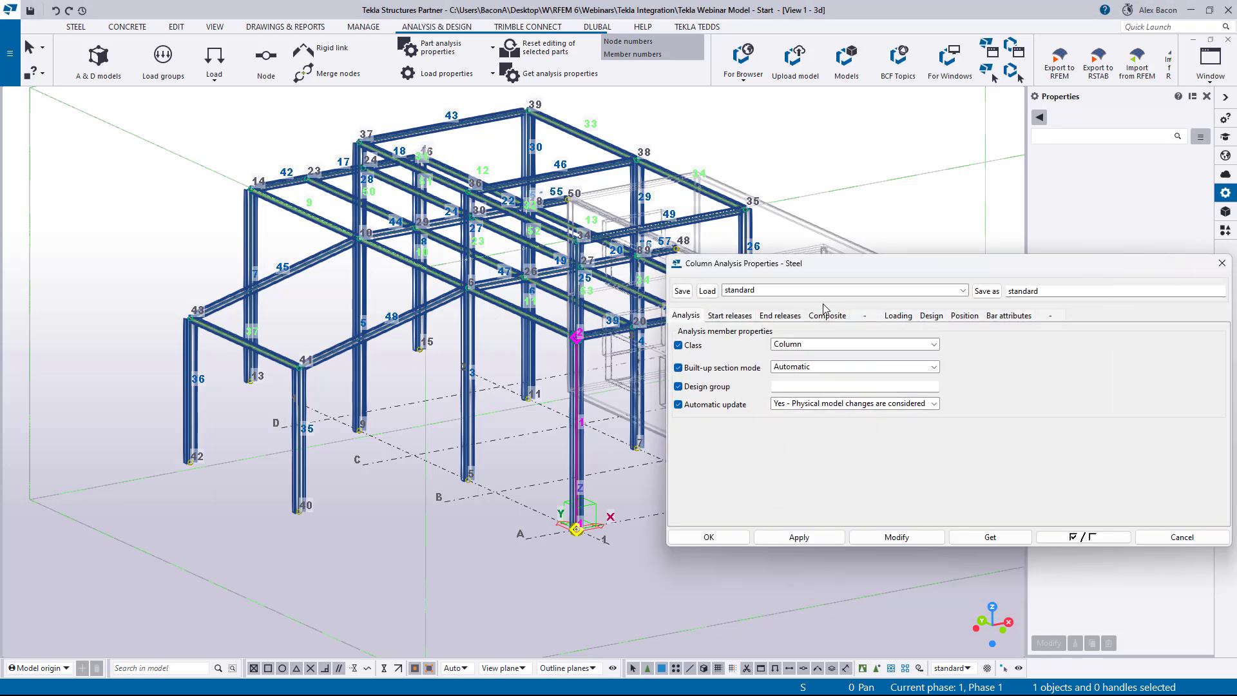
drag(804, 269, 680, 264)
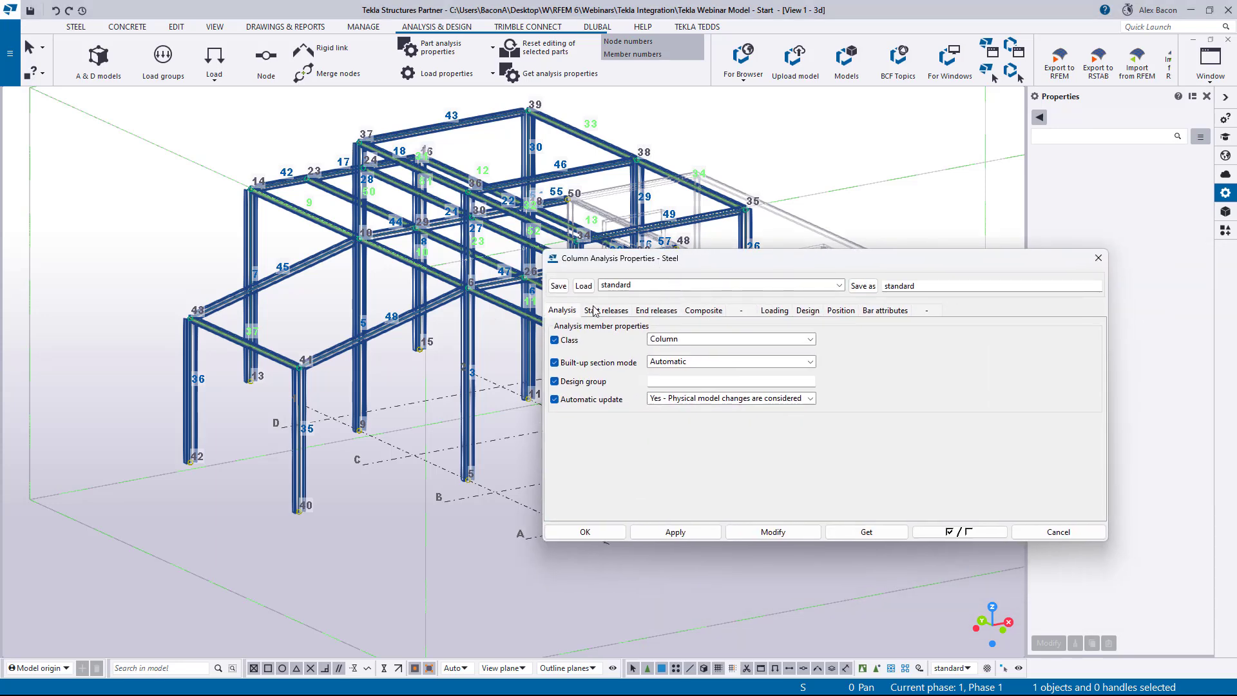
drag(602, 261, 708, 281)
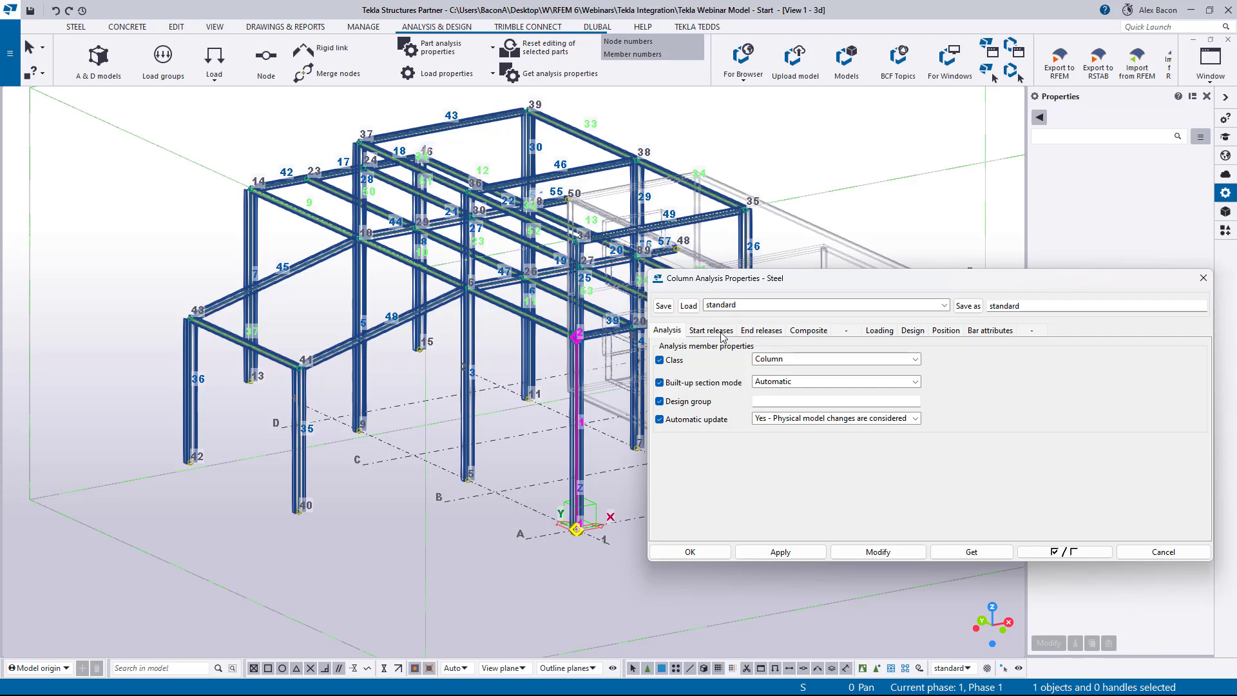
click(711, 331)
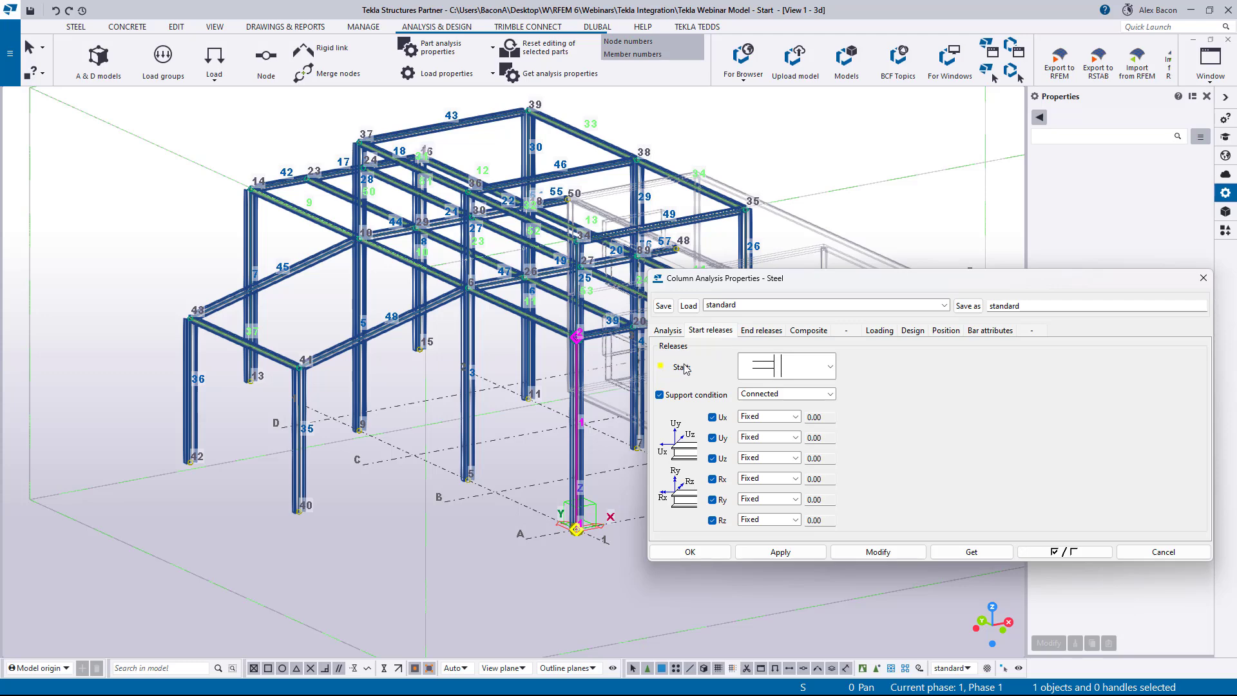
click(757, 334)
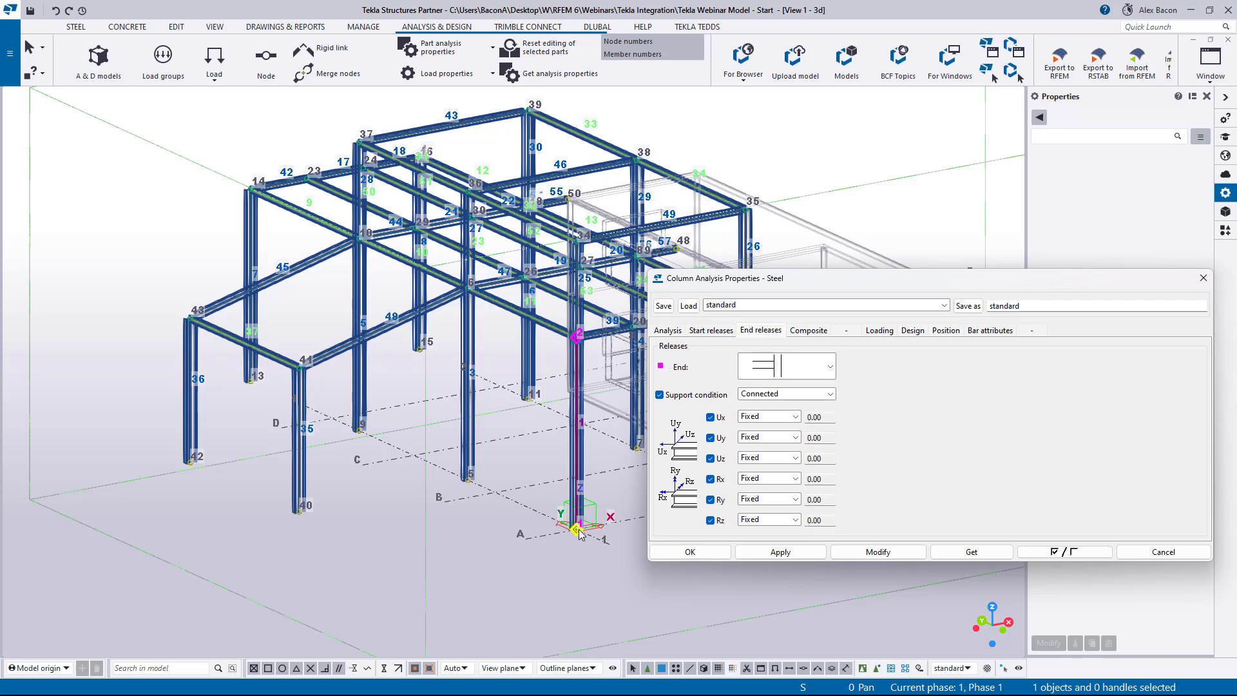
Step: Set column member 1's start support condition to Supported with the pinned support preset, and set its Rz rotation to Fixed
click(703, 333)
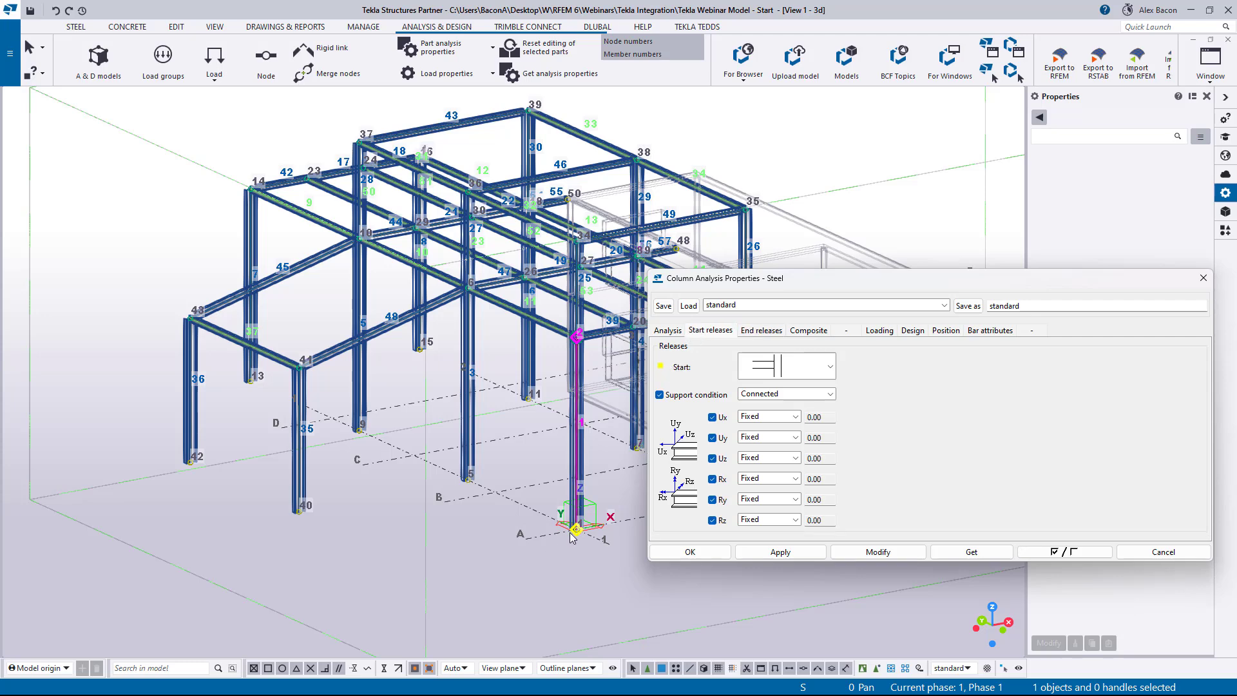
click(765, 394)
click(764, 419)
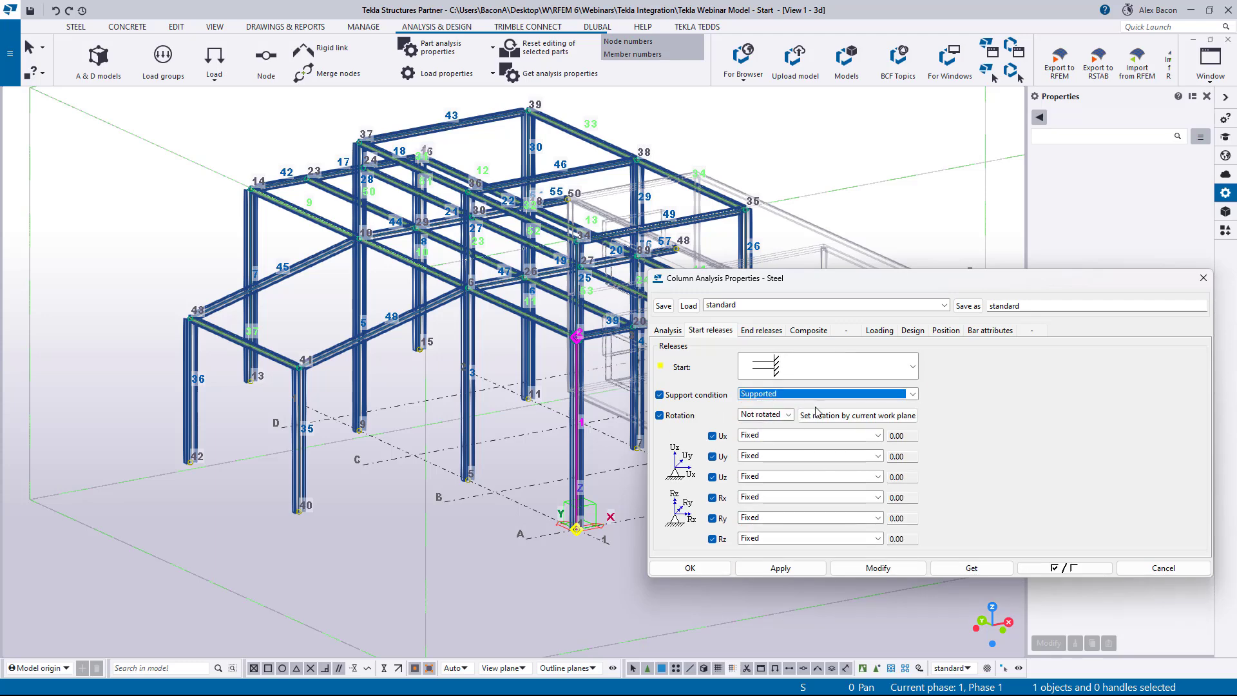
click(912, 367)
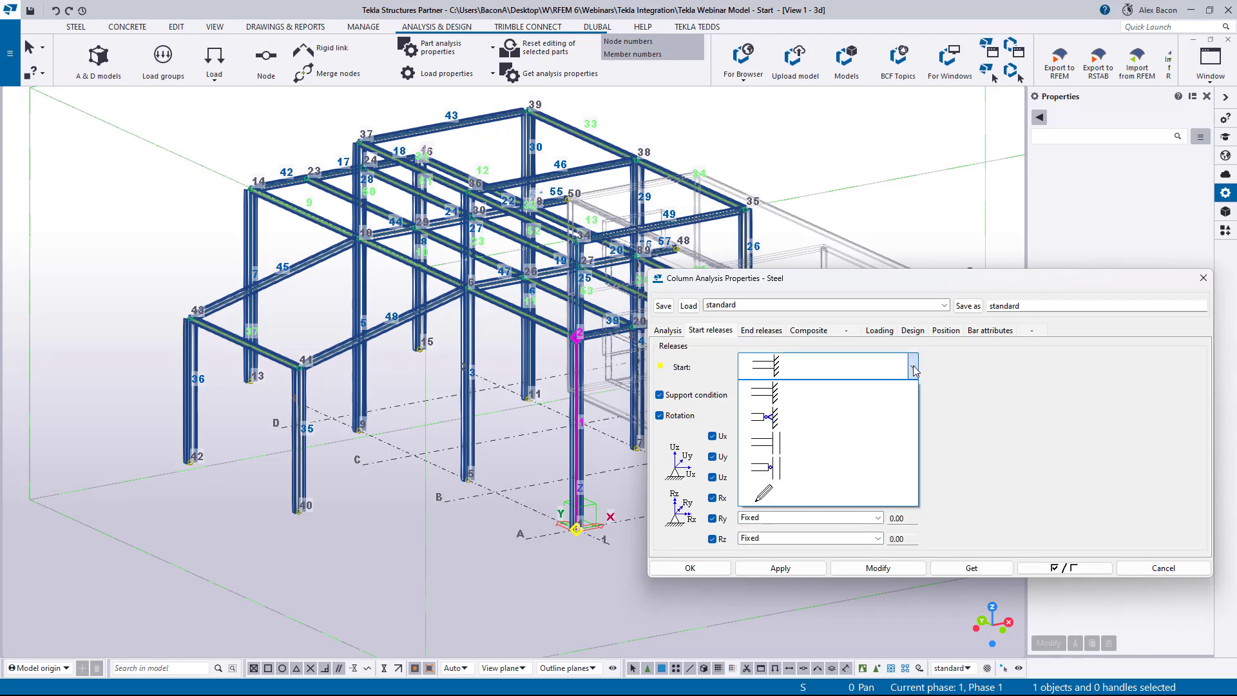
click(801, 417)
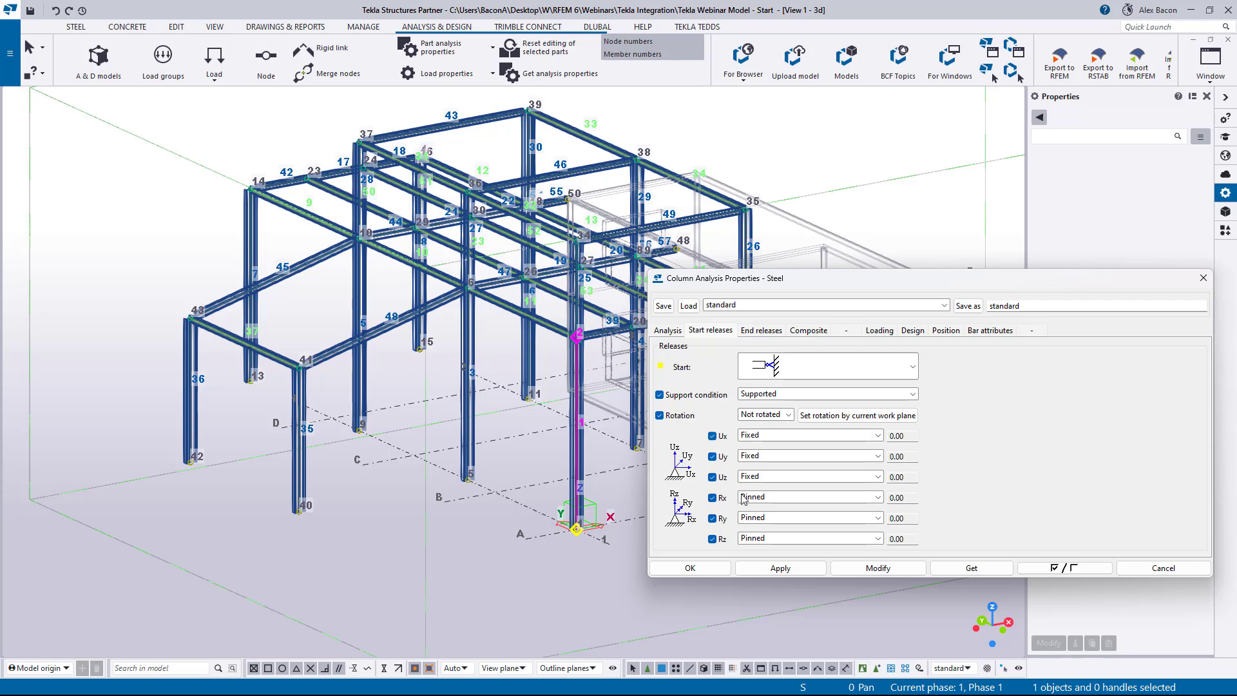
click(774, 539)
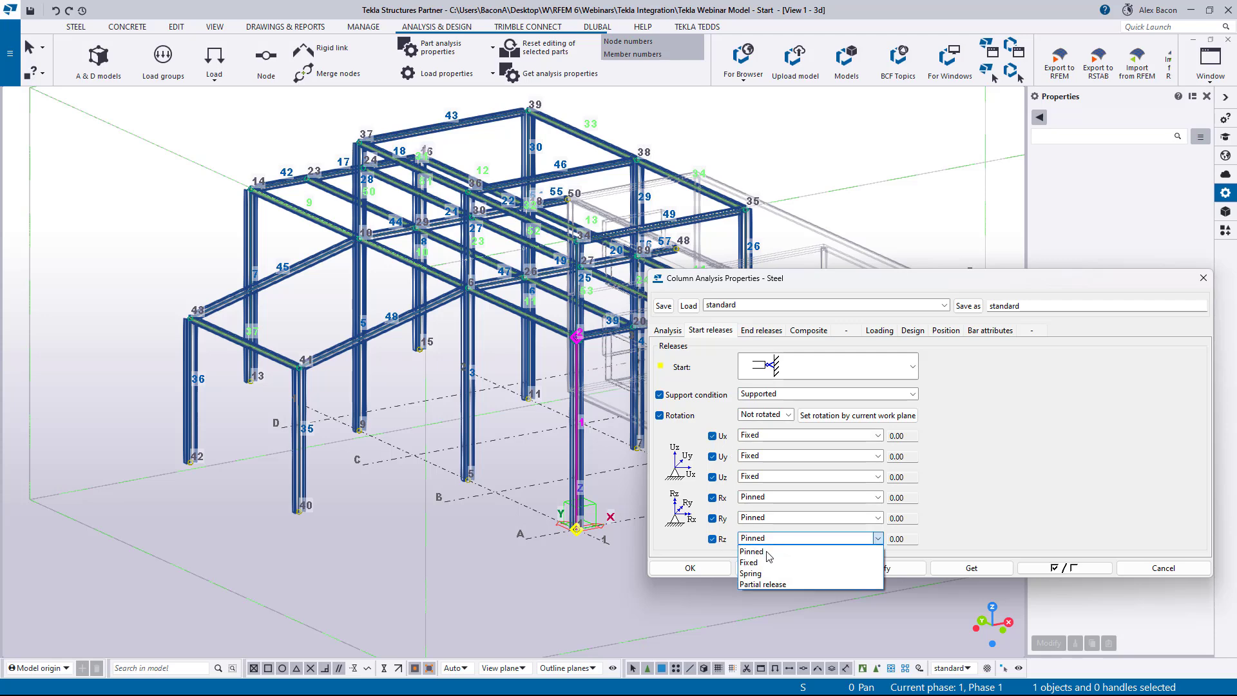
click(764, 564)
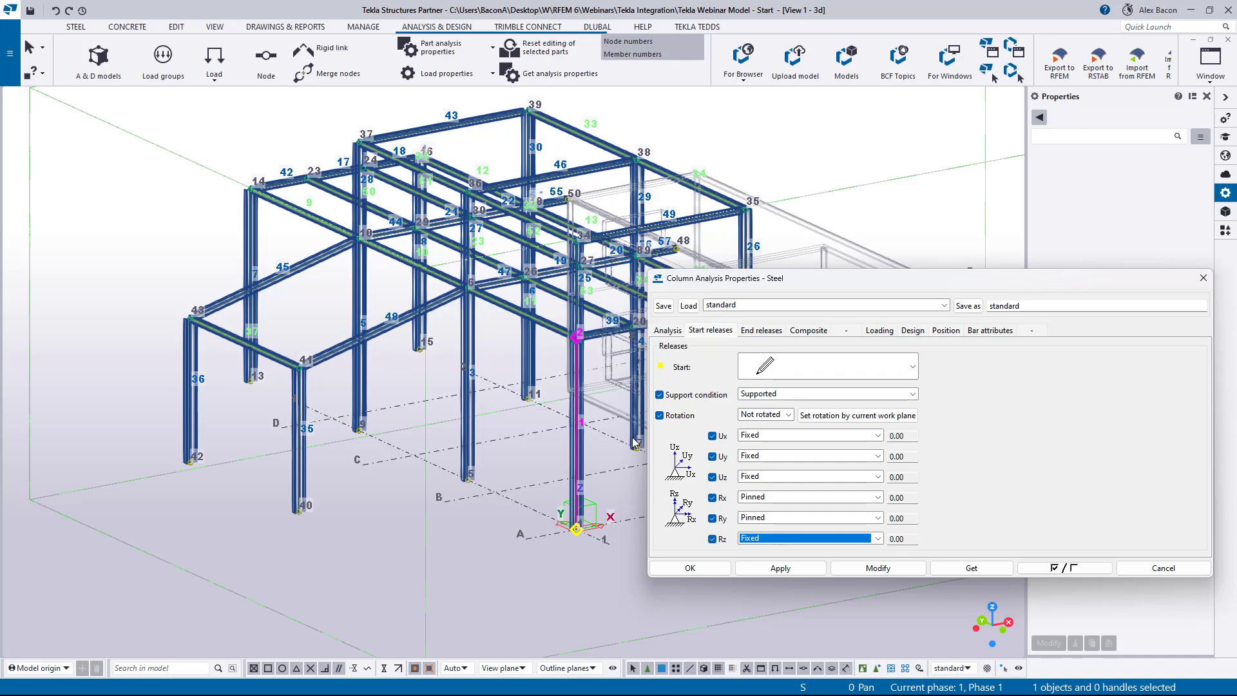
Step: Select all ground-level columns in the front view, apply the Supported start condition to them, and close the column analysis properties
scroll(594, 453, down, 1)
middle_drag(628, 516, 402, 530)
click(438, 578)
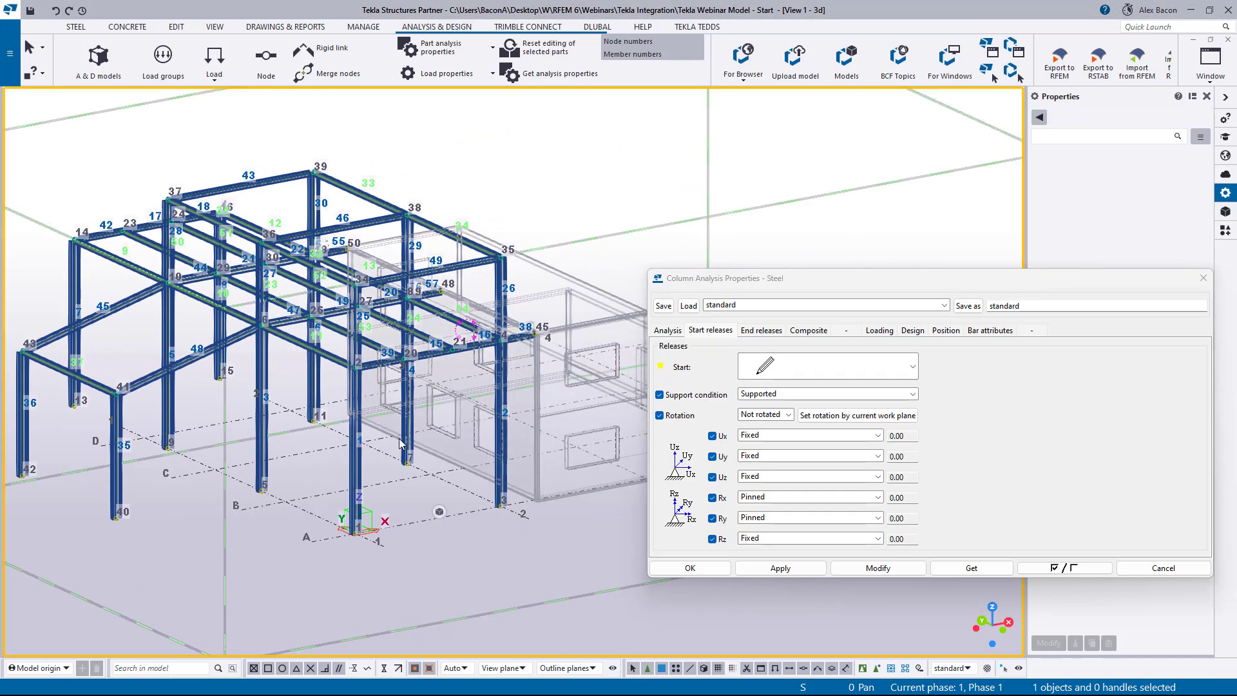
ctrl+middle_drag(399, 443, 405, 406)
drag(455, 348, 74, 388)
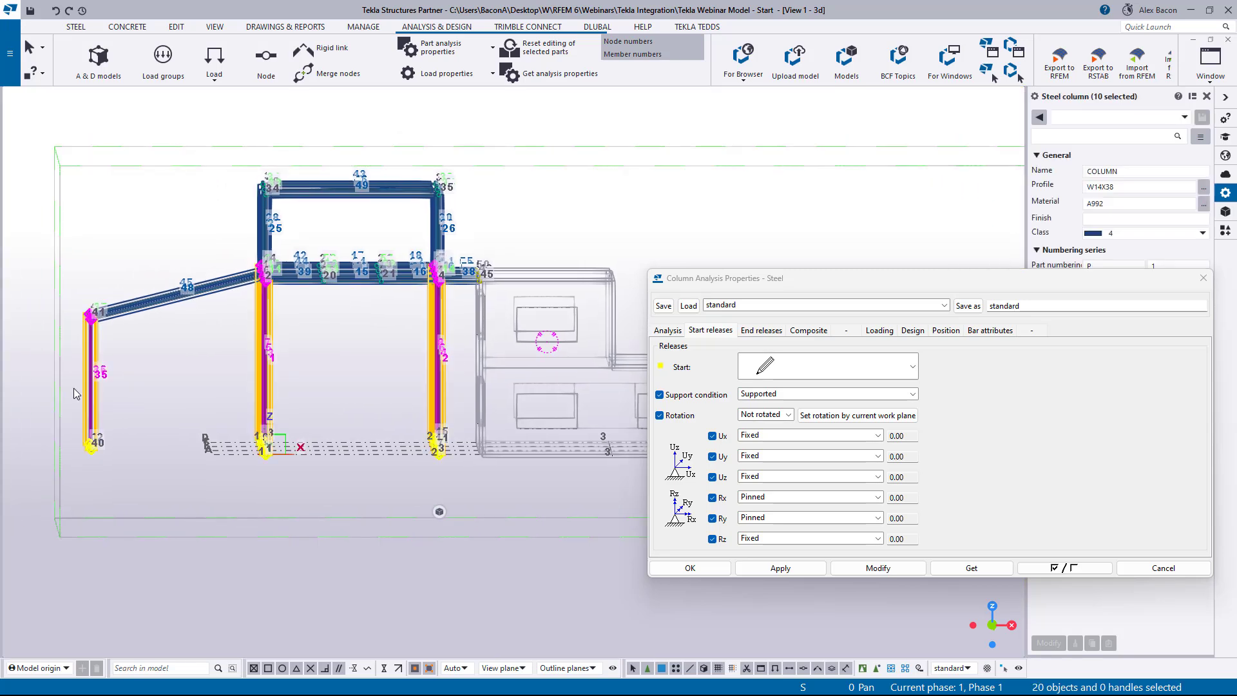
click(878, 567)
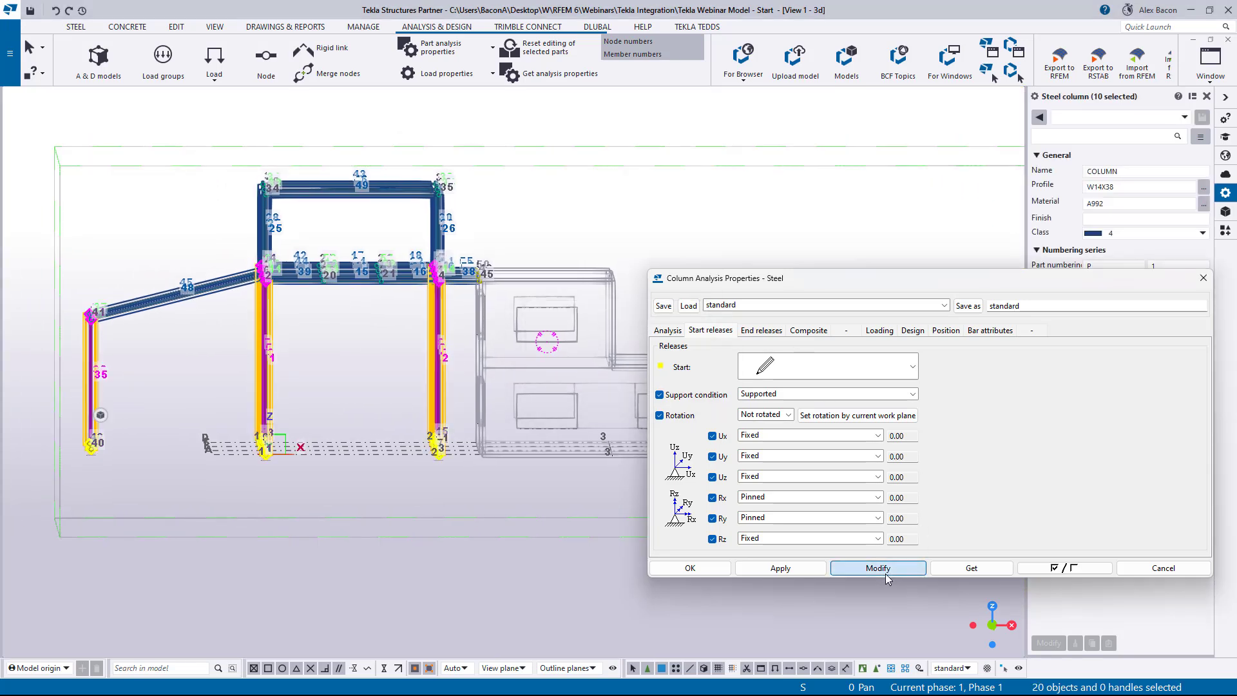
click(694, 568)
click(289, 475)
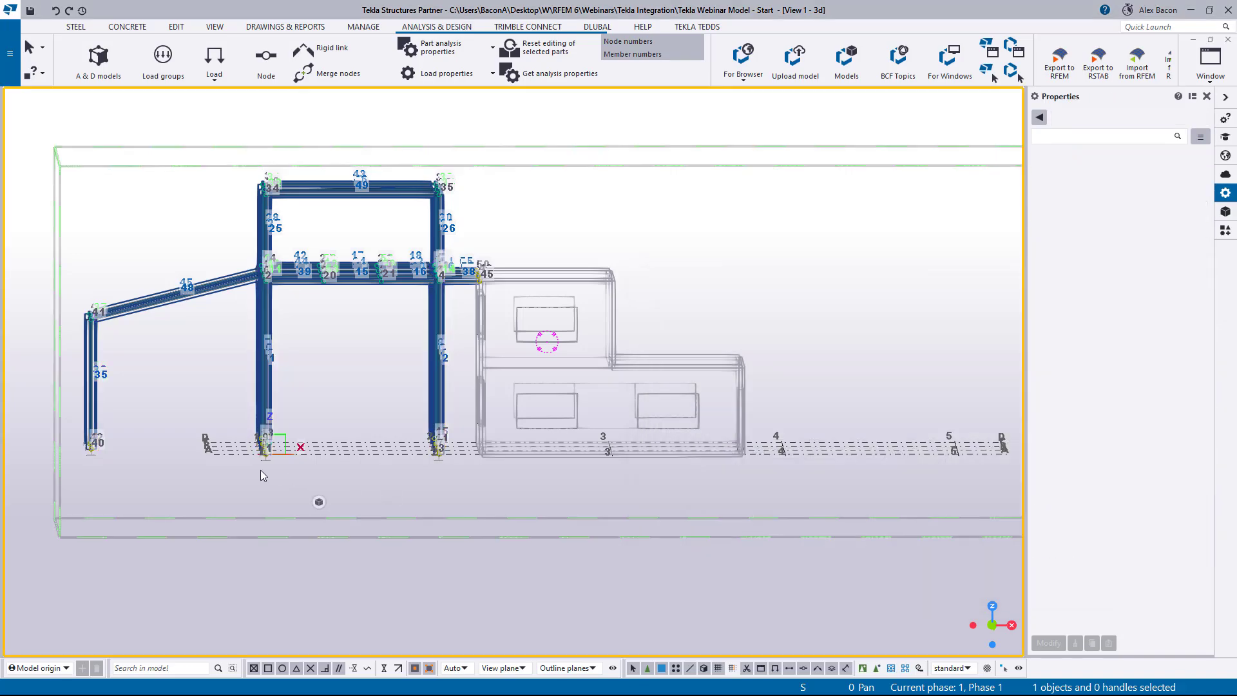
Step: Examine the supports at the column bases up close and check the analysis node properties of node 1
ctrl+middle_drag(261, 471, 344, 503)
scroll(468, 544, up, 1)
scroll(467, 547, up, 3)
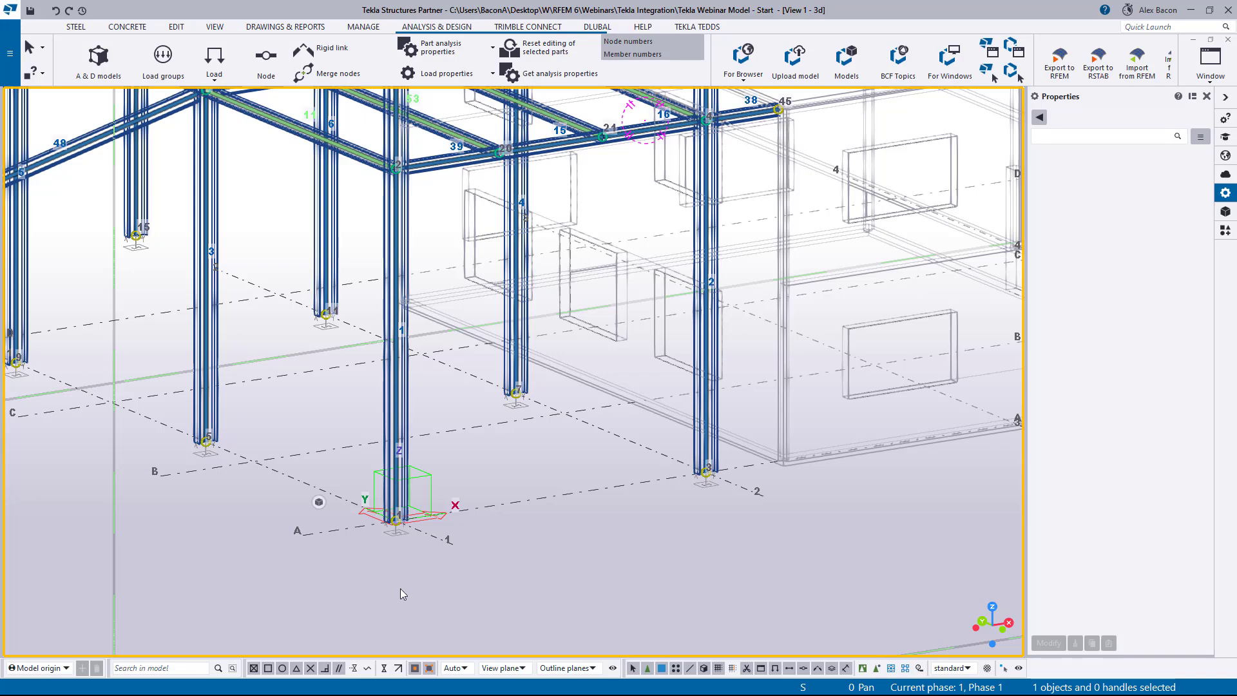
scroll(423, 540, down, 3)
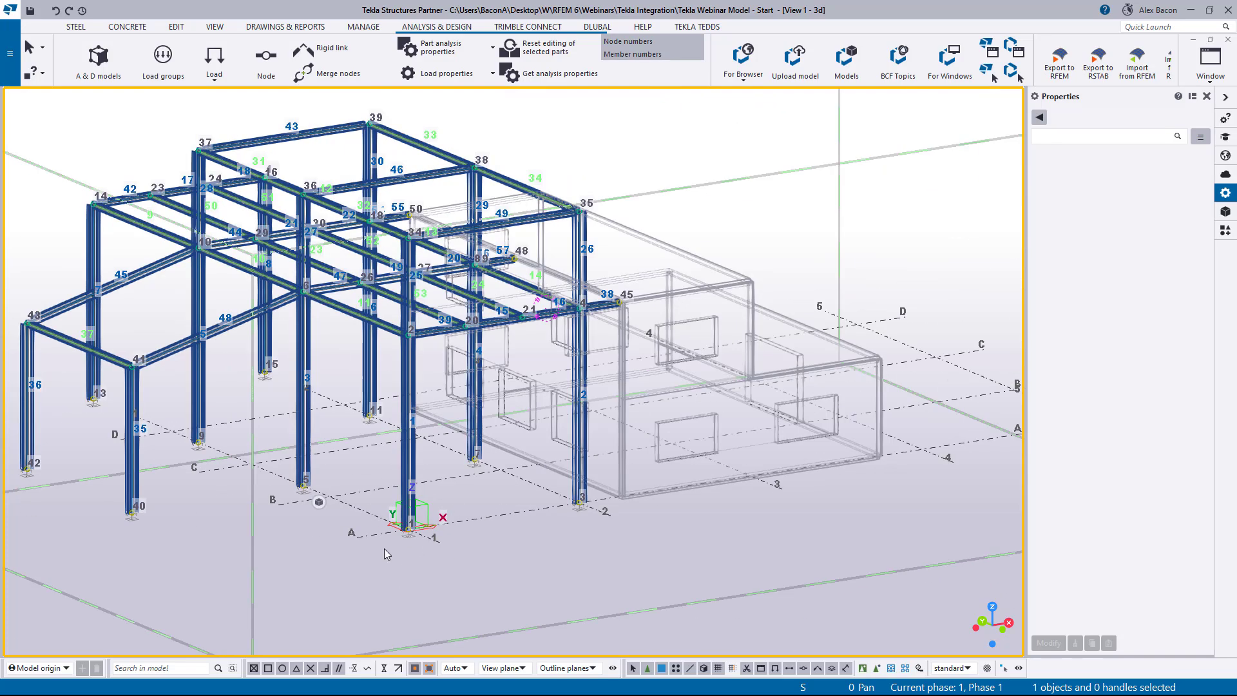
scroll(400, 547, up, 3)
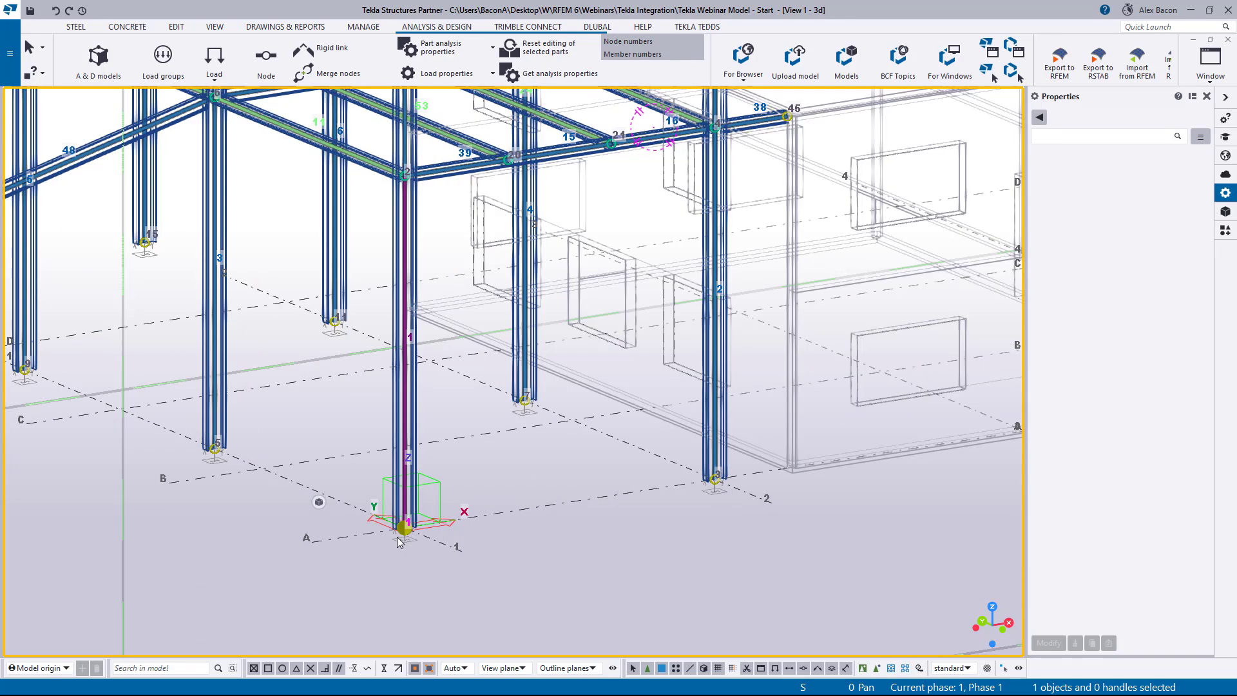
scroll(404, 545, up, 2)
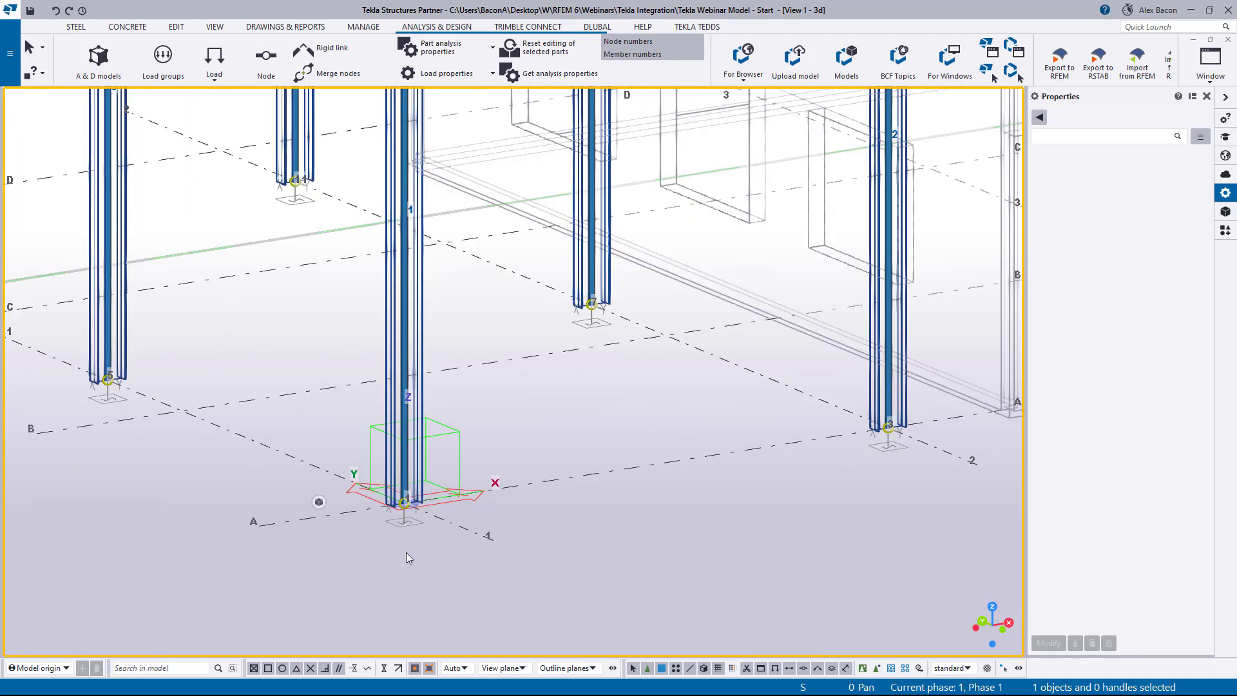
double_click(406, 506)
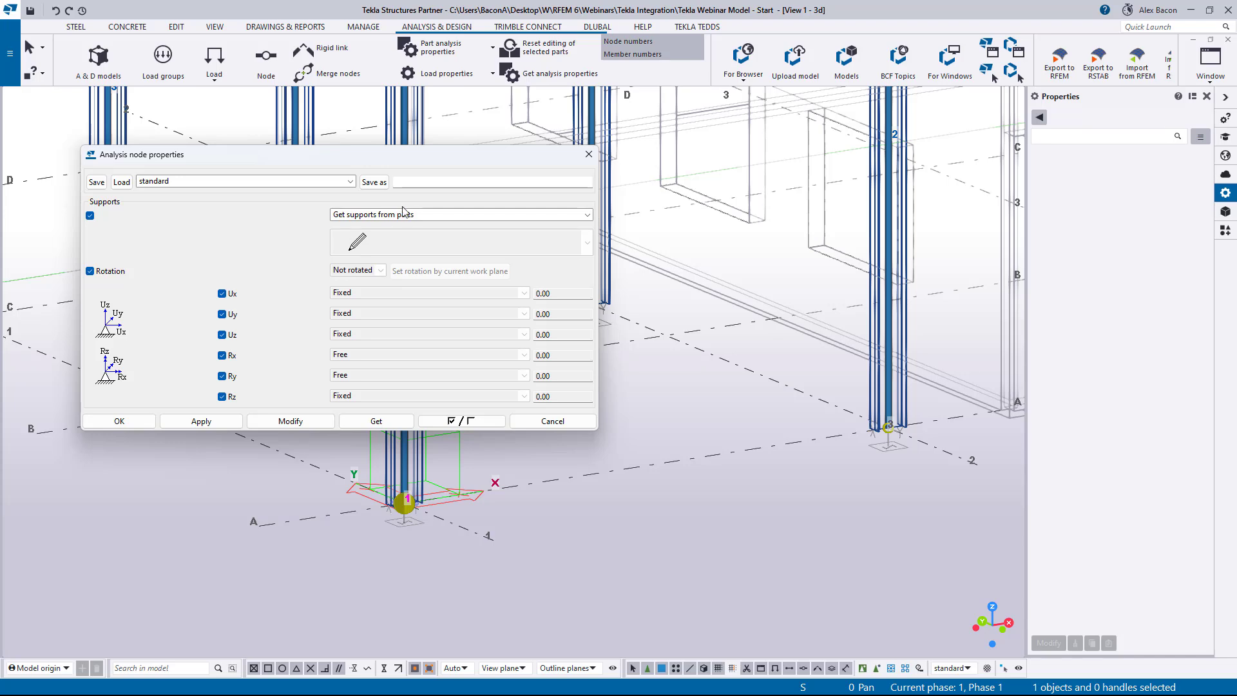
click(589, 154)
Step: Reopen the analysis properties of column member 1, review its start release presets and saved settings fields, and close the dialog
scroll(568, 430, down, 5)
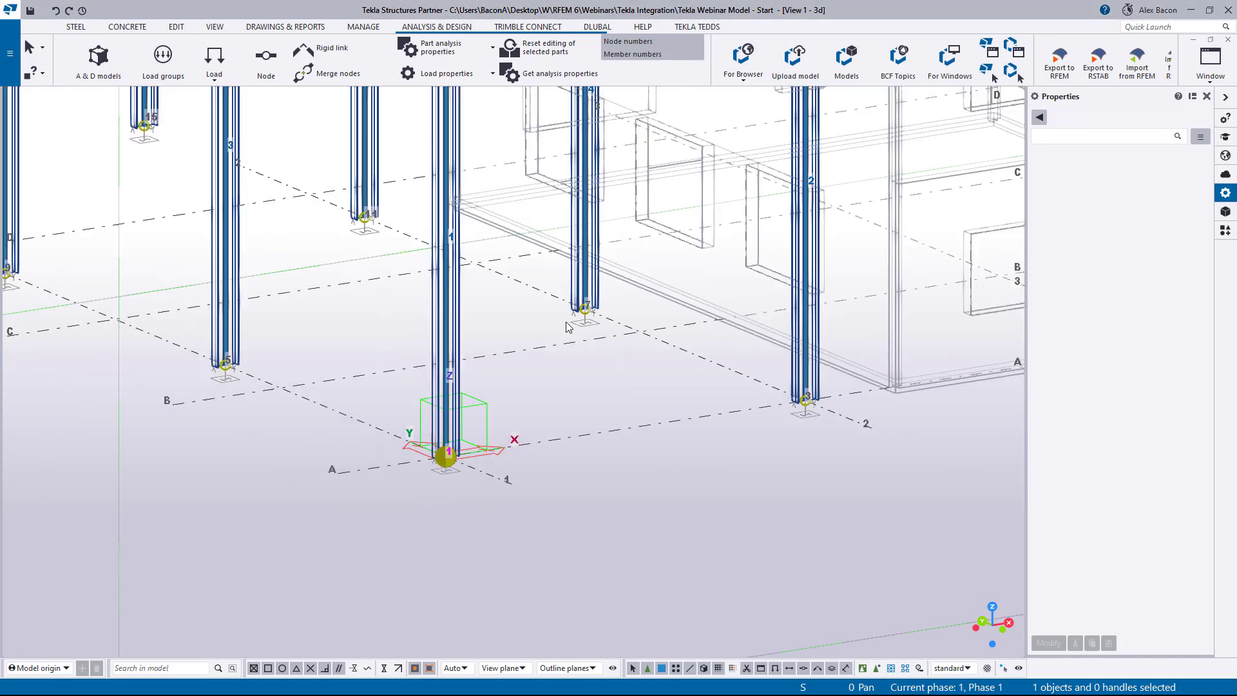
middle_drag(569, 426, 539, 477)
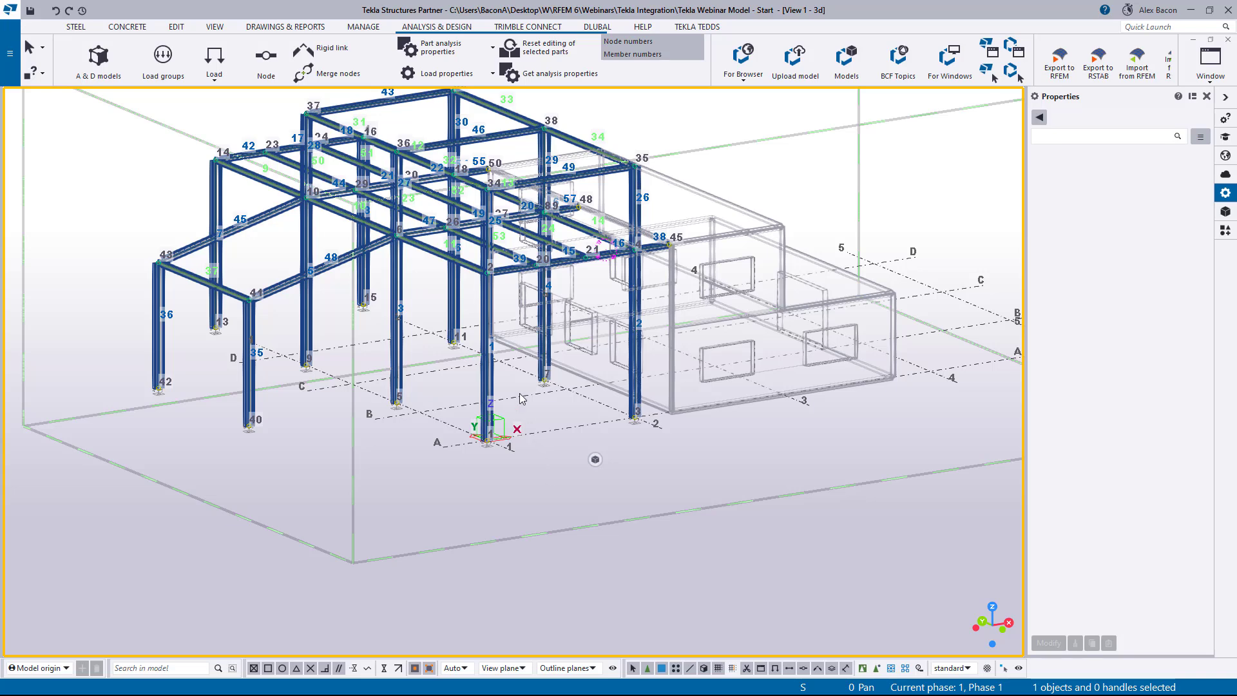
double_click(490, 372)
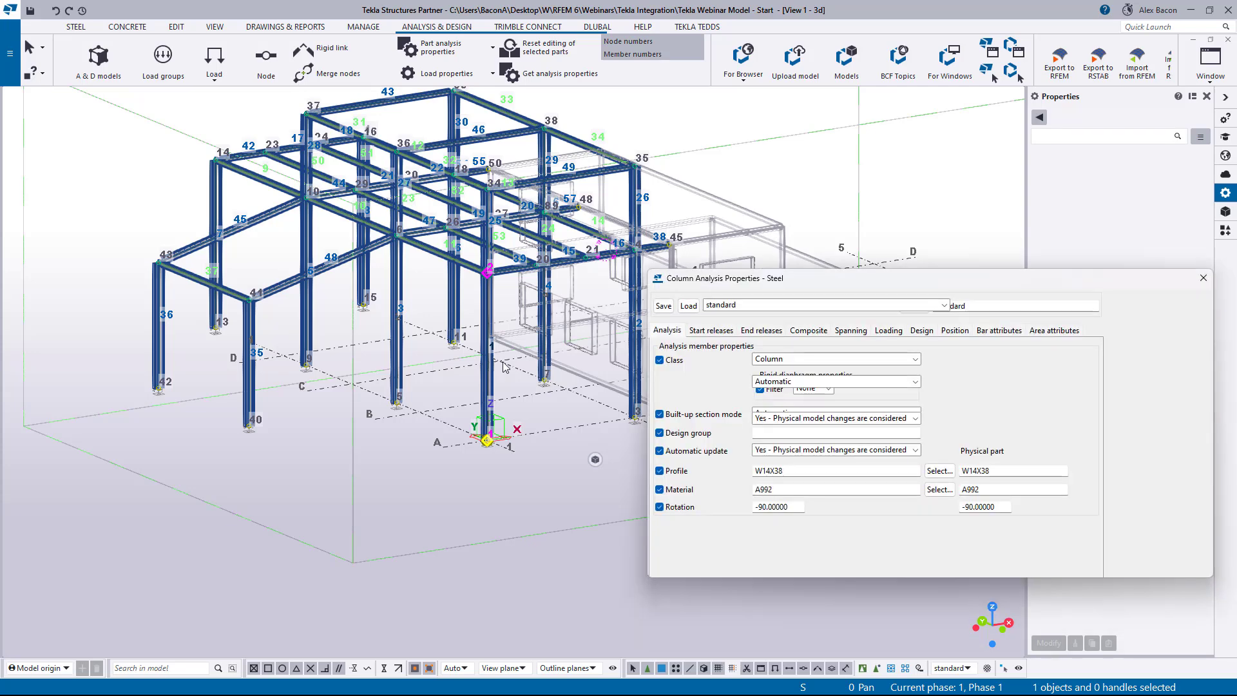
drag(772, 289, 546, 293)
click(483, 341)
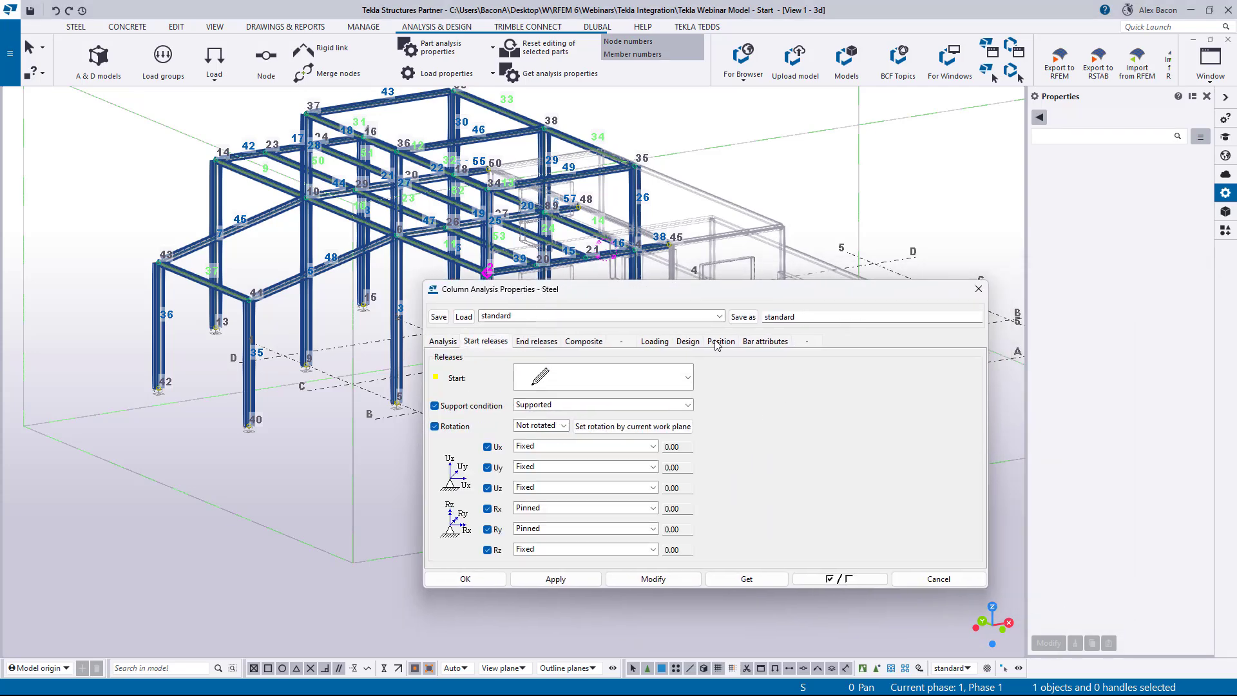
click(604, 382)
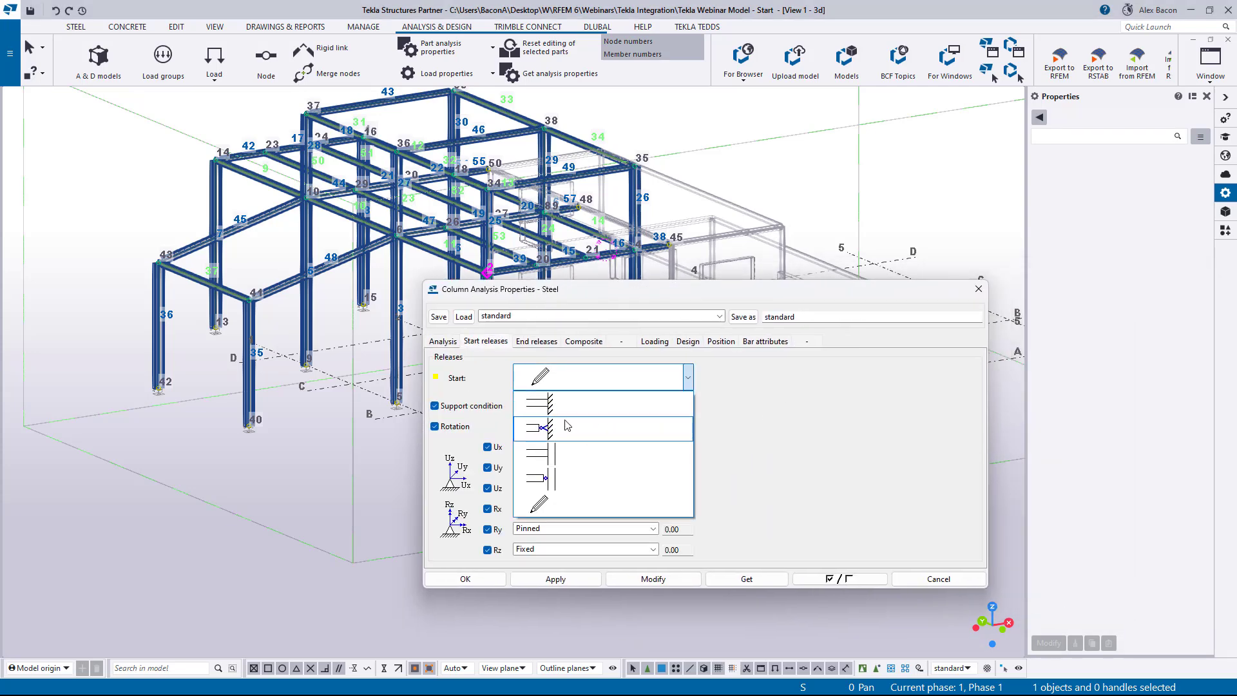
click(787, 332)
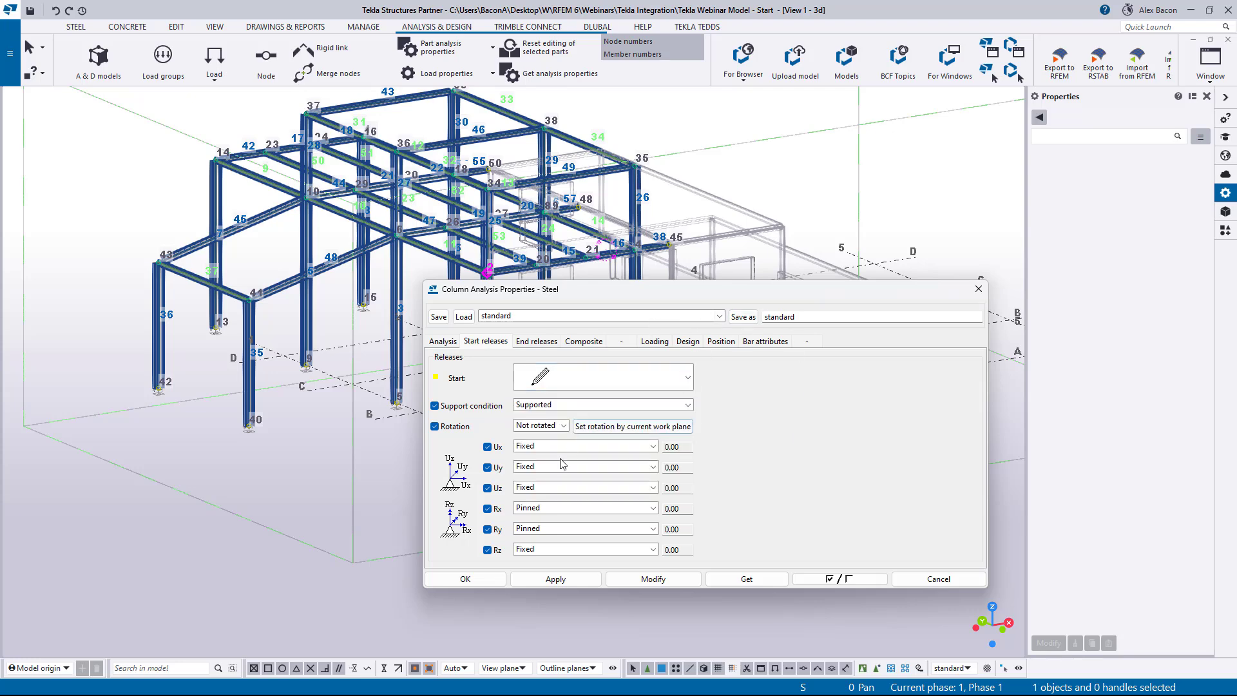
drag(808, 317, 750, 321)
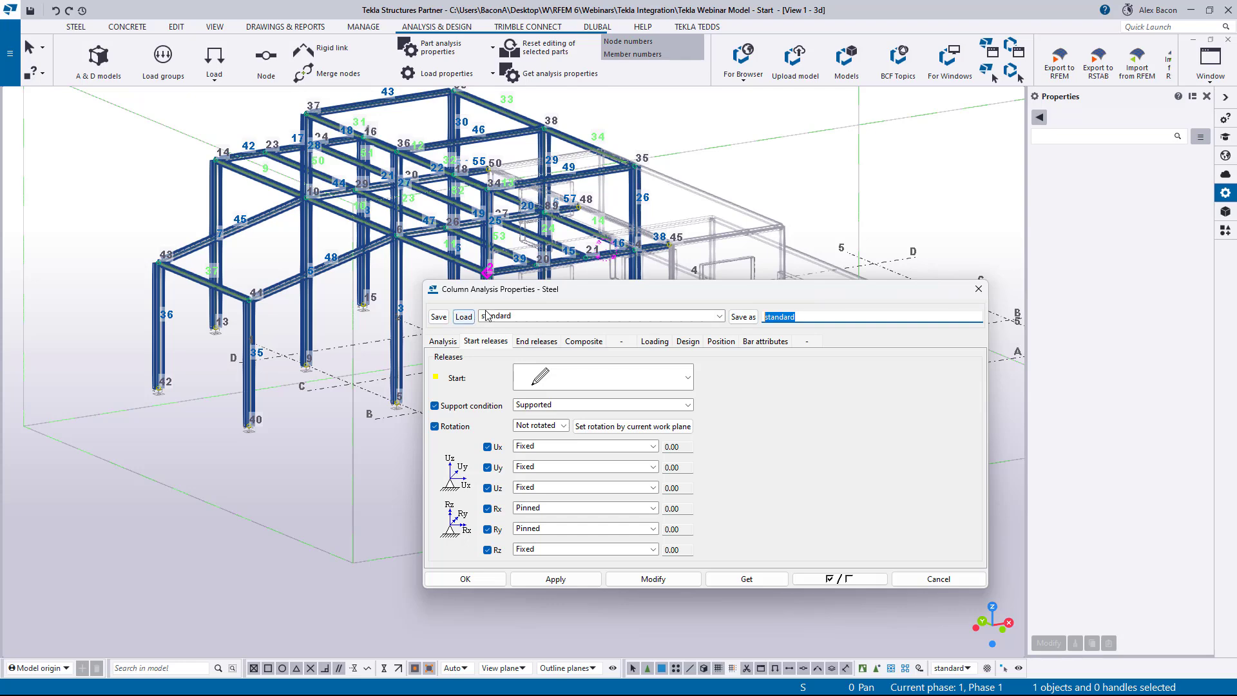
drag(648, 301, 500, 298)
click(831, 285)
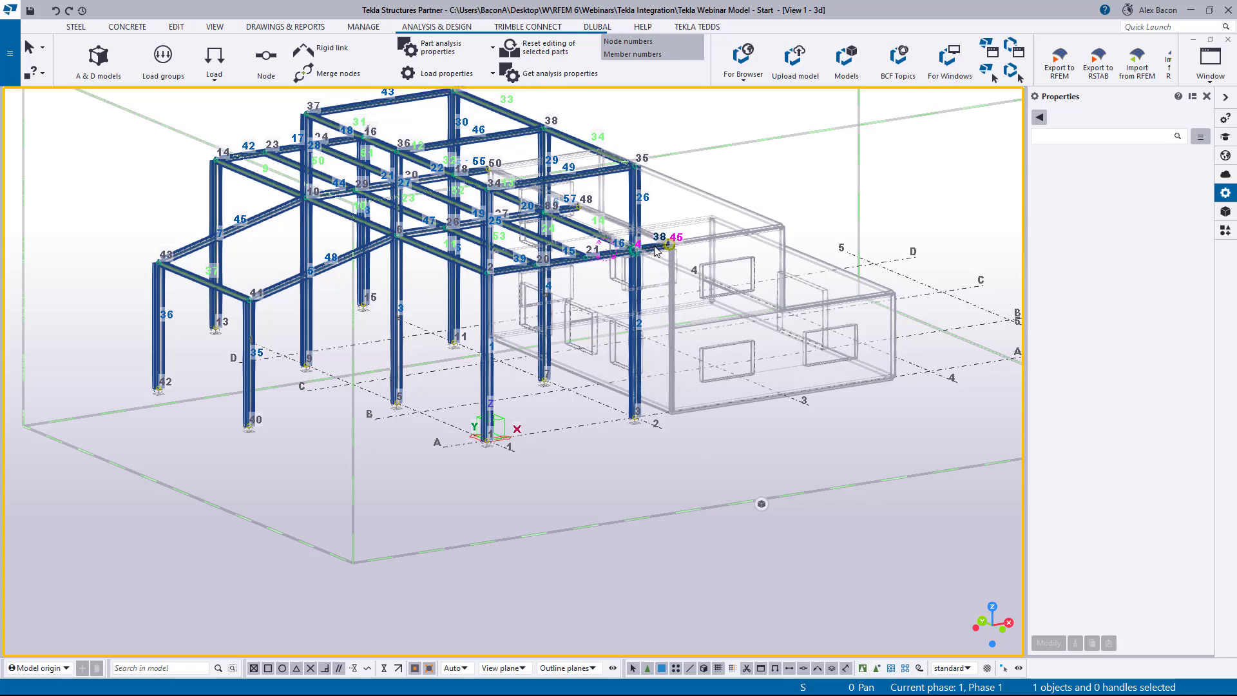
Step: Open the analysis properties of short beam member 38 and set its end release to the pinned Supported preset
ctrl+middle_drag(656, 251, 614, 362)
scroll(511, 221, up, 3)
click(560, 353)
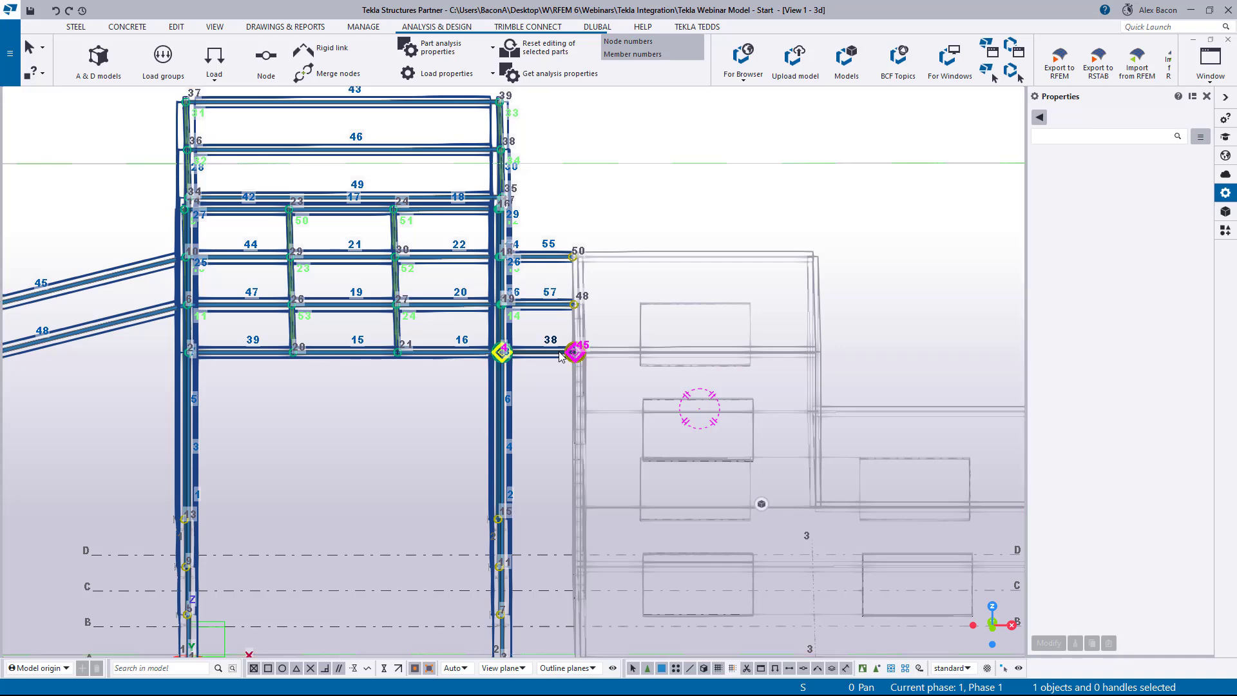
double_click(560, 355)
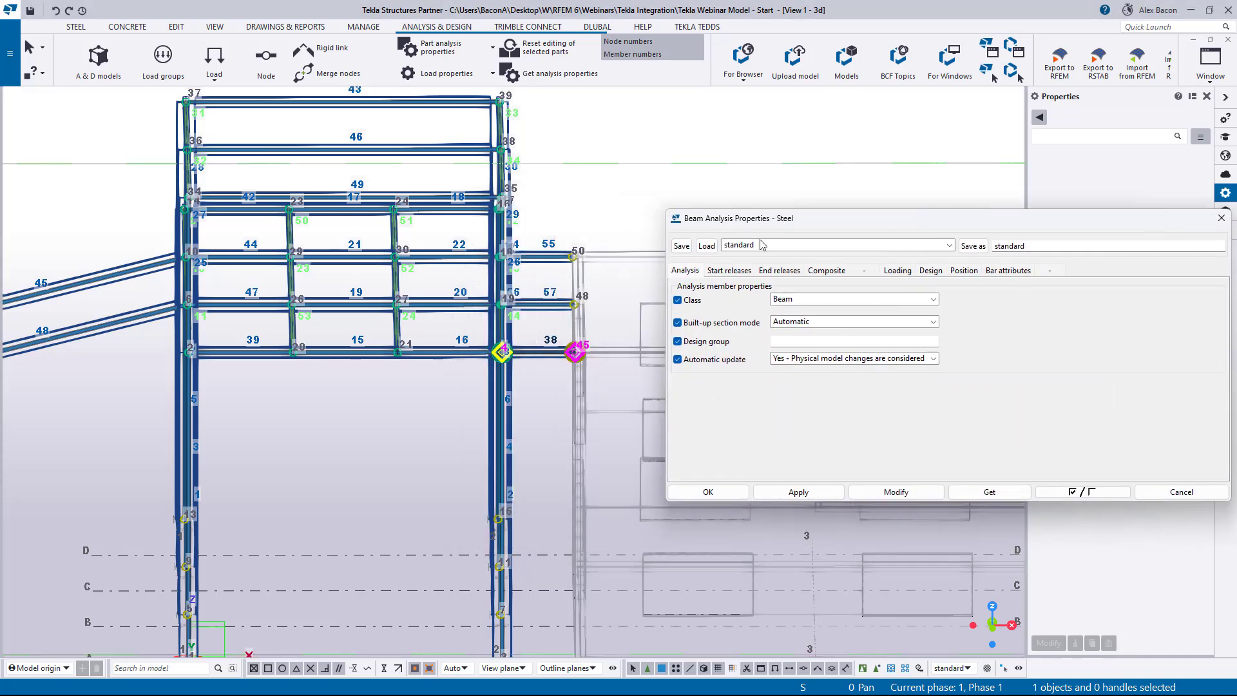
click(766, 273)
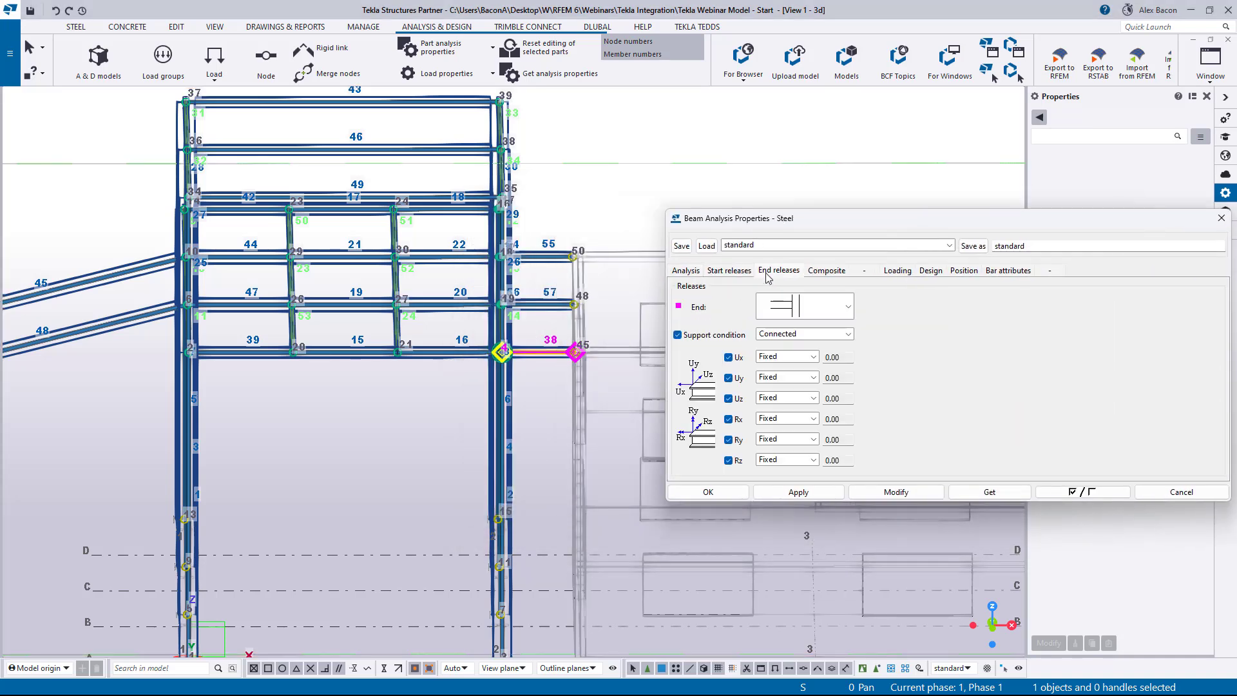
click(850, 312)
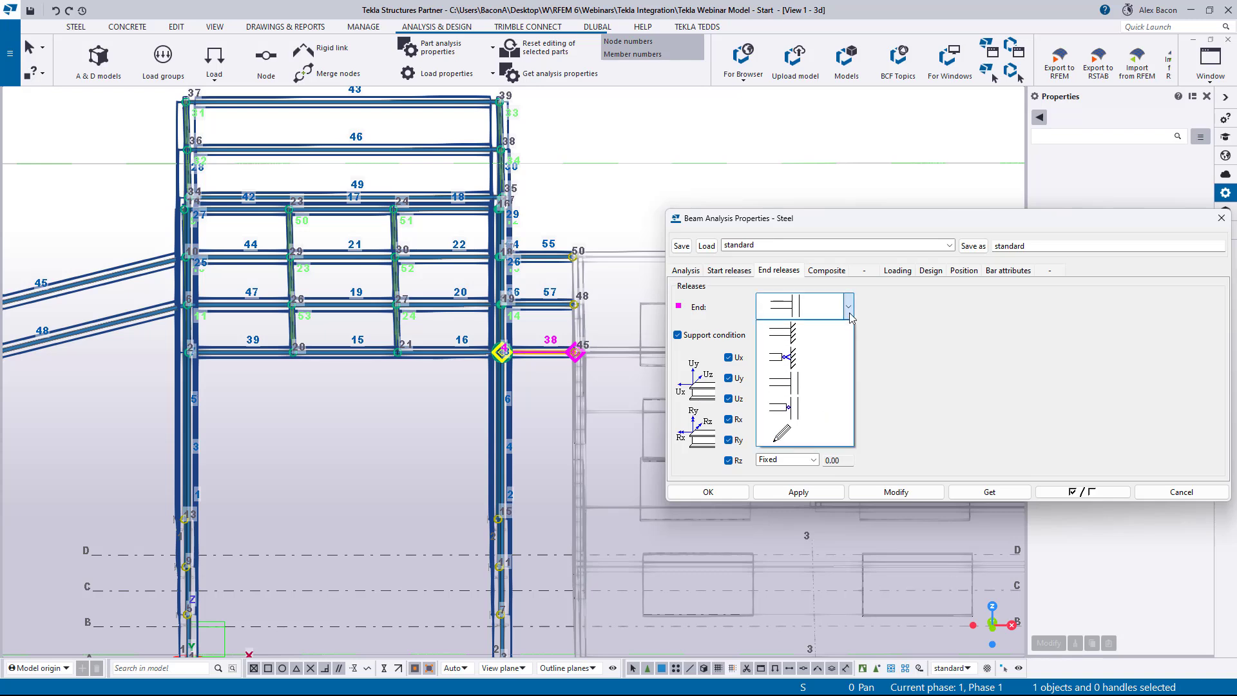
click(809, 359)
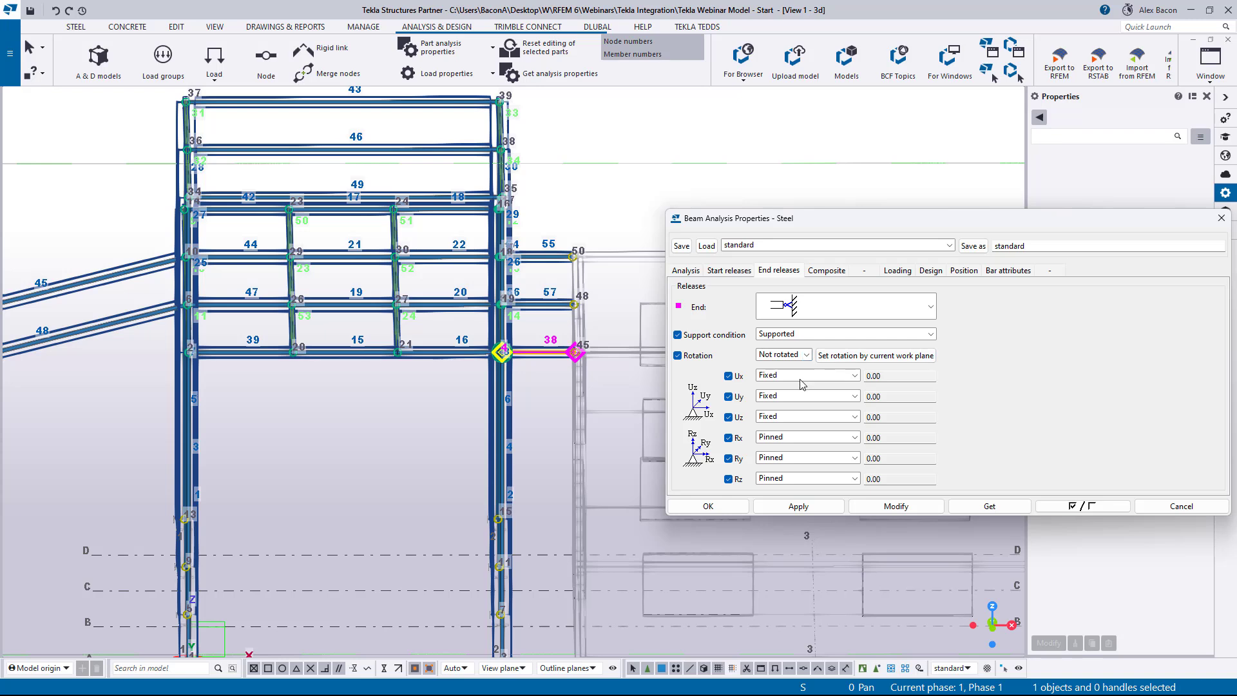
Step: Set the end support's Ux translation to Free and its Rz rotation to Fixed
click(800, 378)
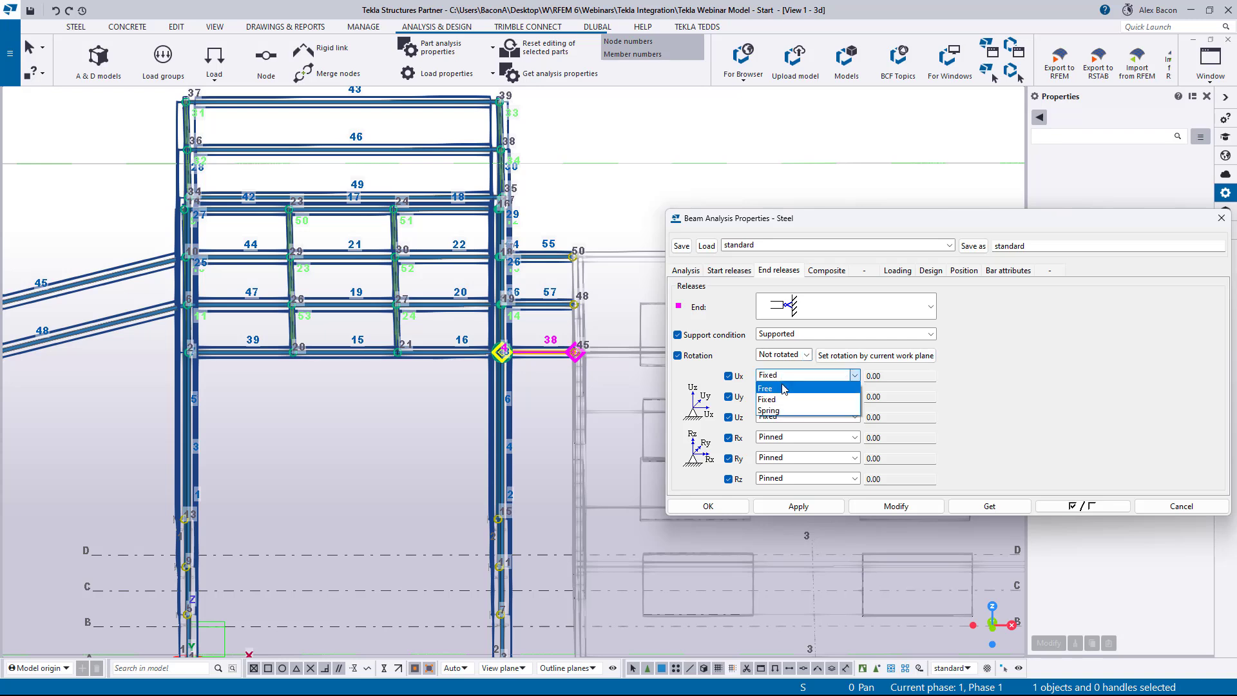
click(782, 388)
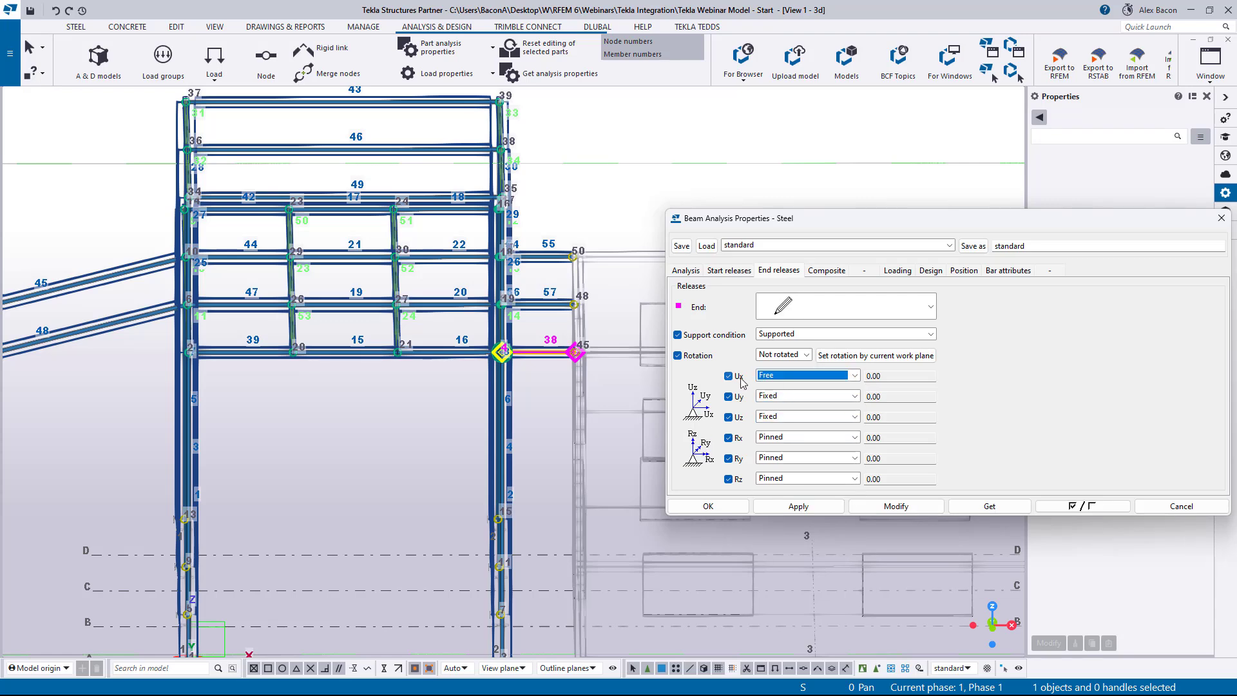
click(794, 478)
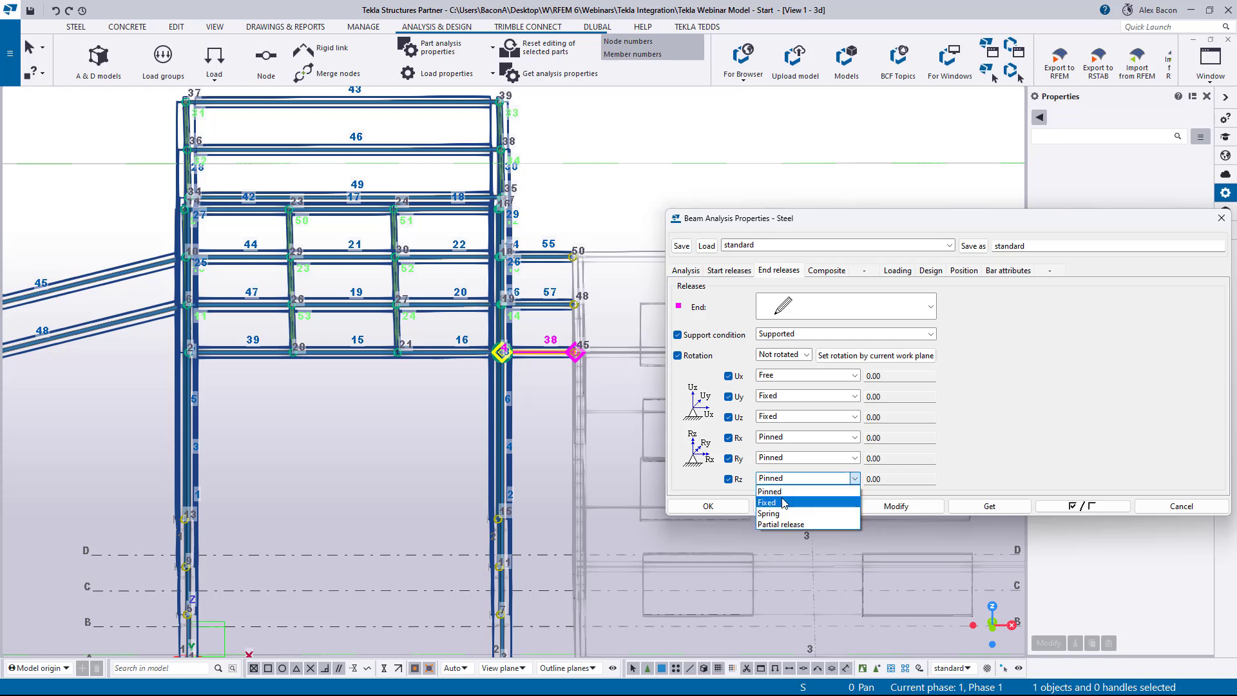
click(792, 502)
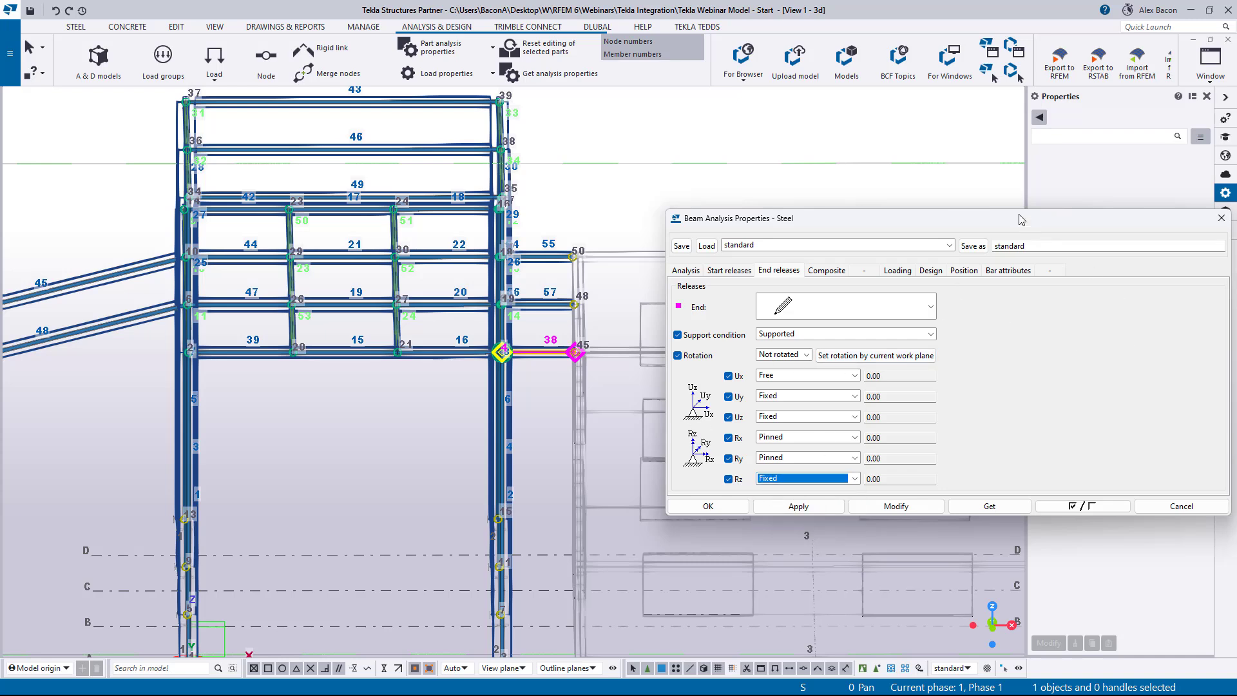
Step: Save the beam analysis settings as Rollar in X and check that they are listed among the saved settings
drag(1019, 219, 927, 223)
double_click(963, 250)
key(BackSpace)
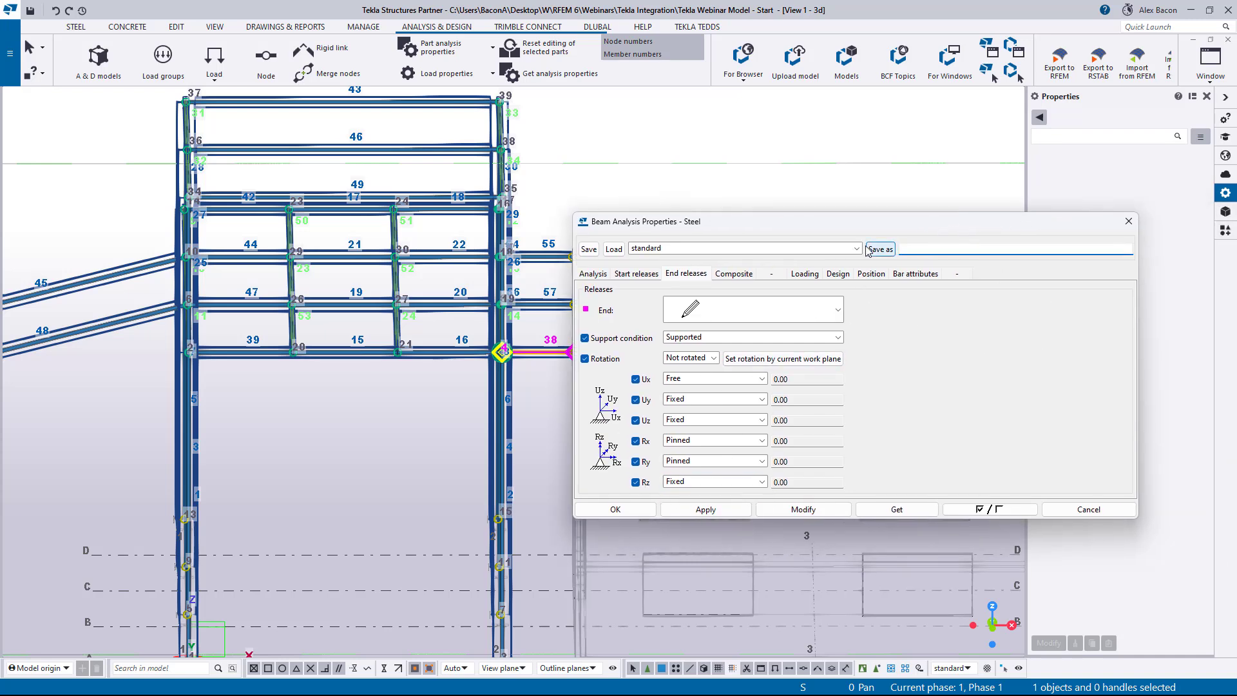
text(Rollar in X)
click(880, 249)
click(860, 249)
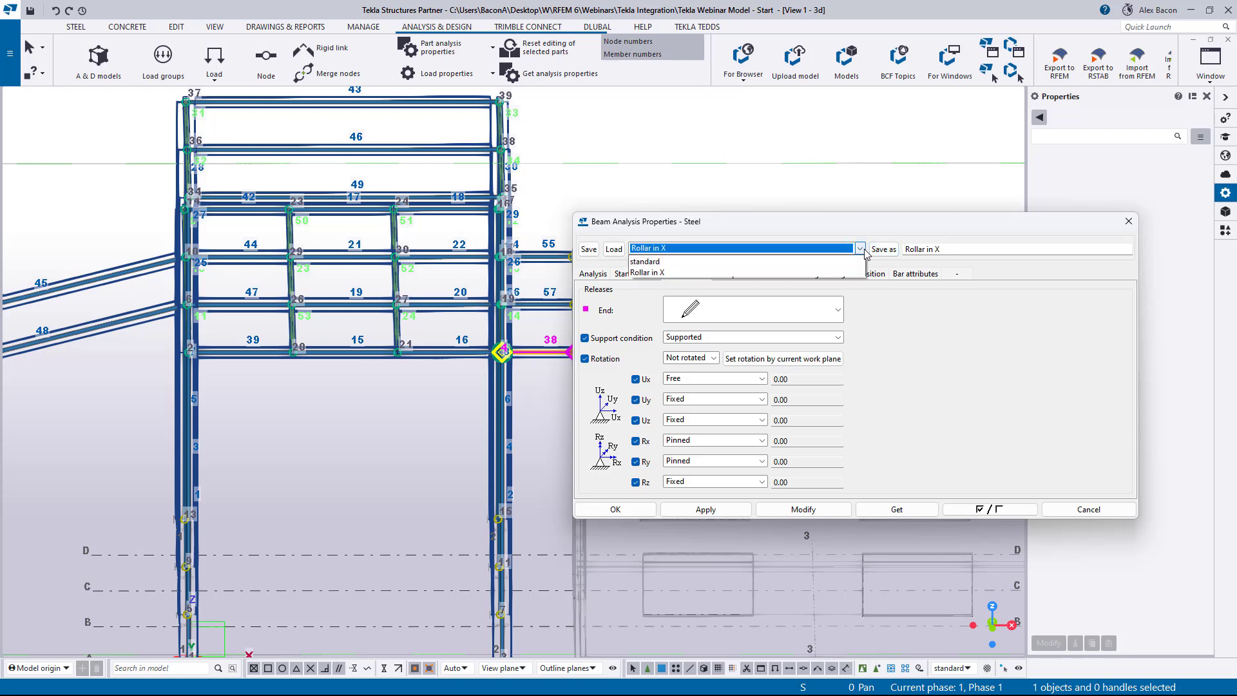
click(860, 248)
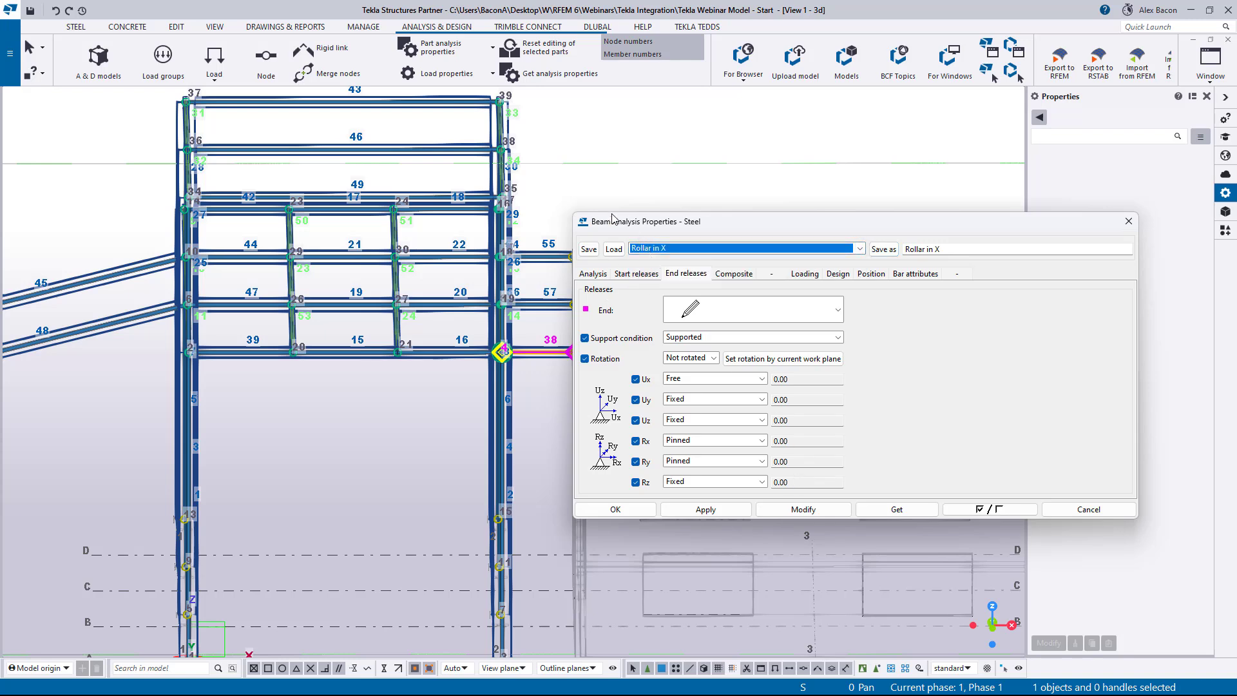
Step: Select the three short beams 55, 57 and 38, apply the Rollar in X settings to them, and close the beam analysis properties
drag(715, 217, 896, 206)
click(591, 215)
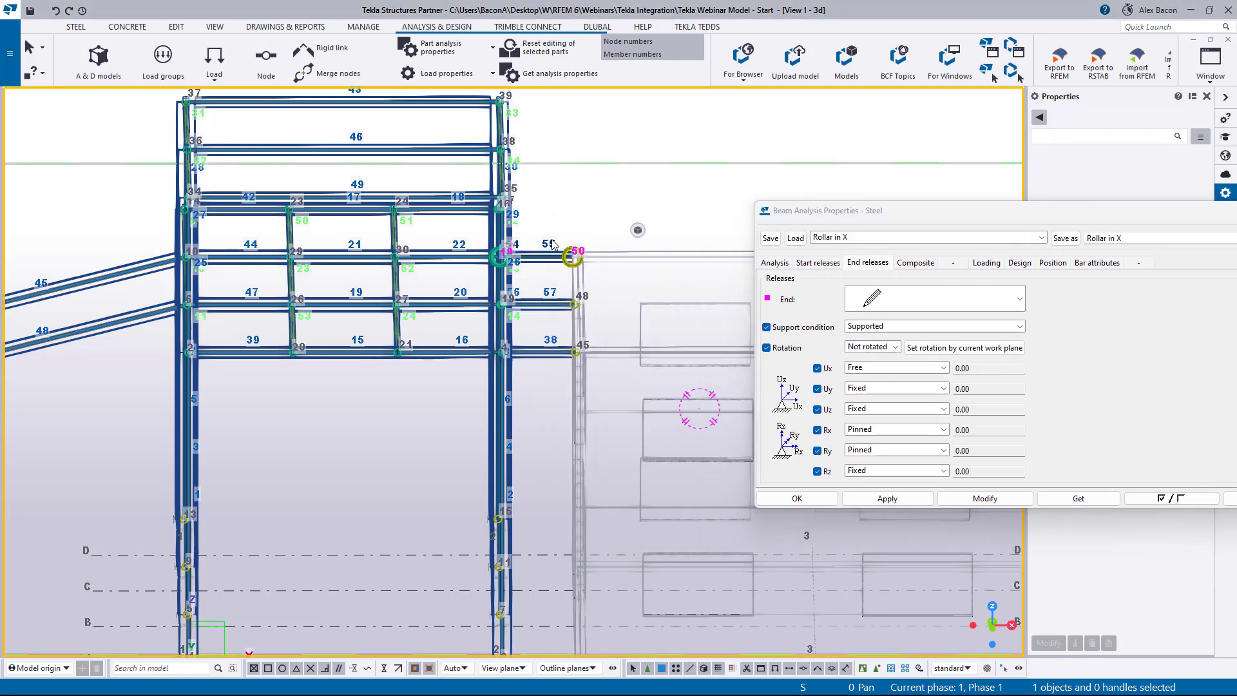
drag(546, 232, 530, 406)
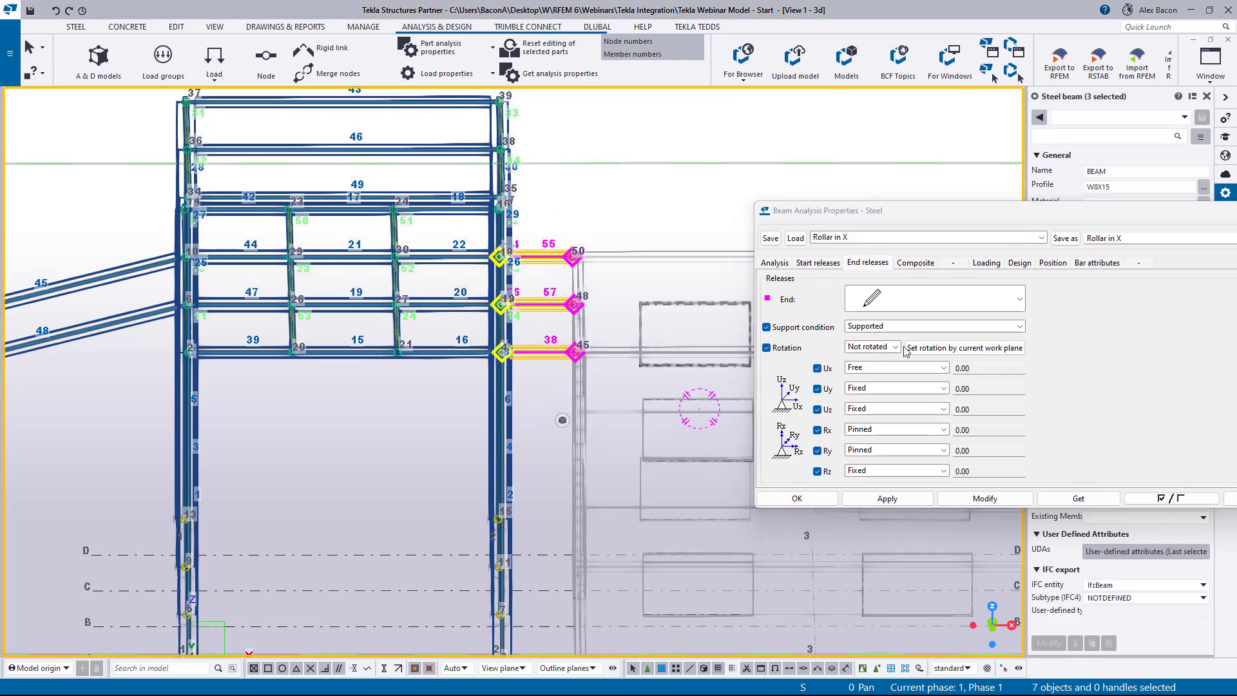
click(984, 498)
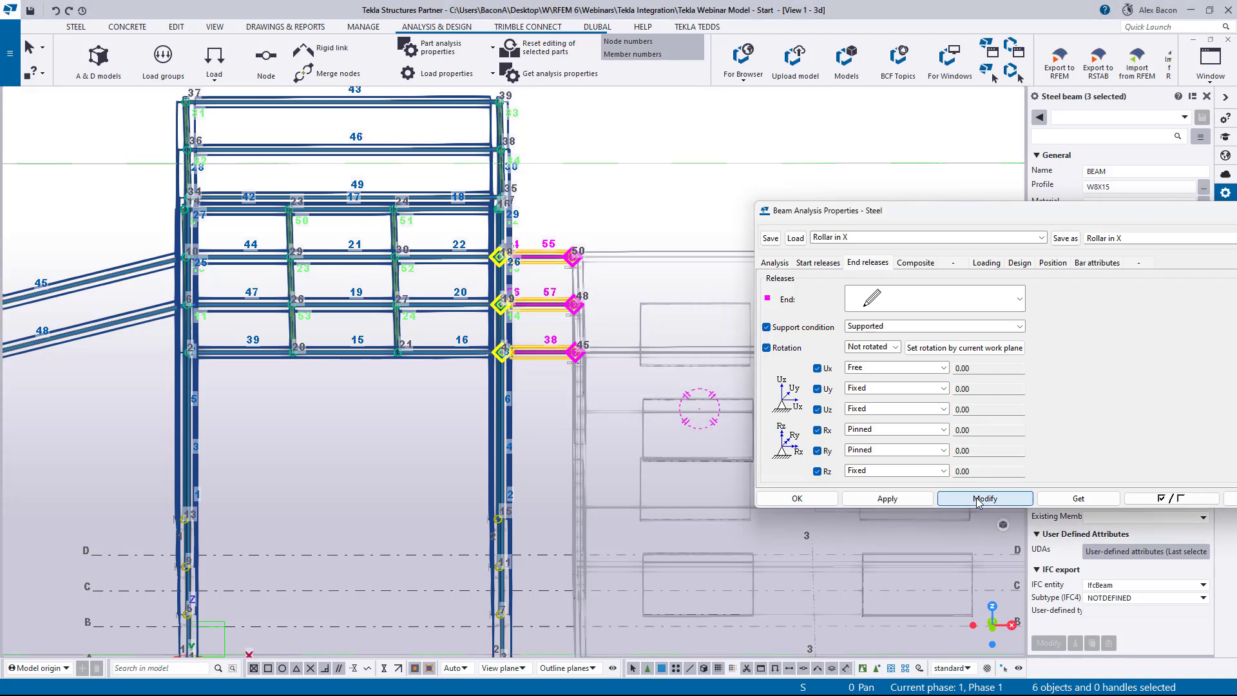
click(807, 496)
click(575, 361)
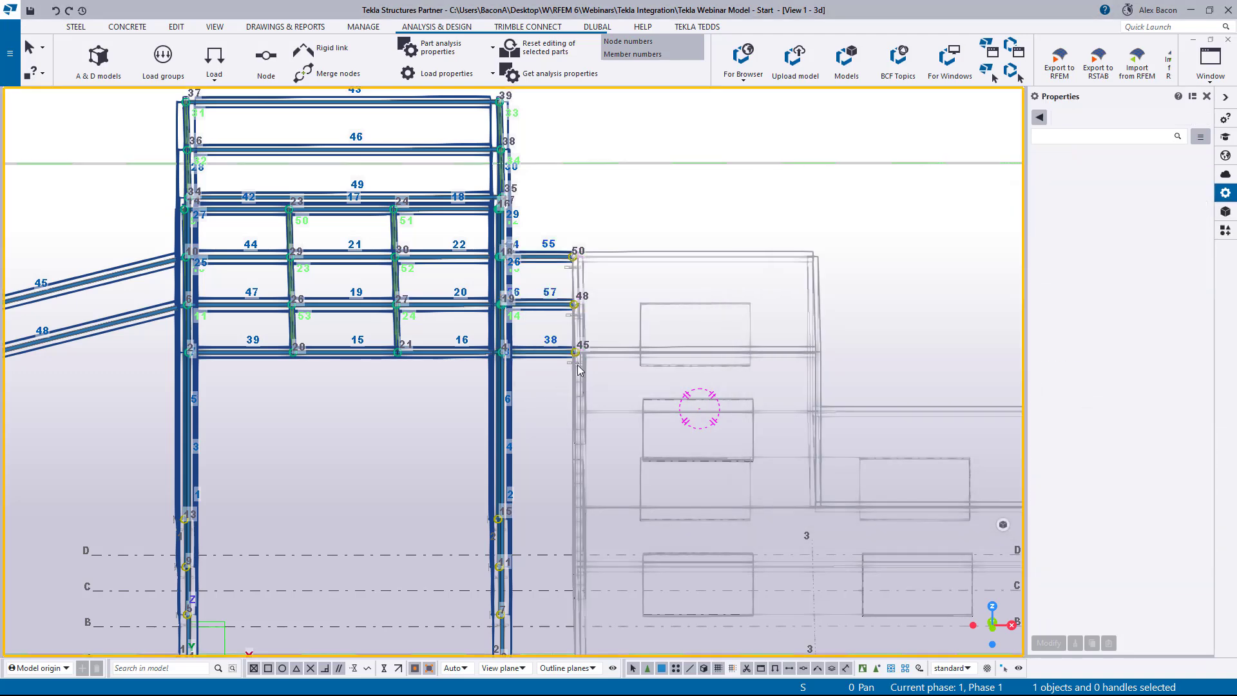
Step: Examine the supports at the ends of the three short beams up close and review the whole frame from the opposite side
scroll(575, 362, up, 5)
scroll(574, 361, up, 2)
scroll(563, 354, down, 6)
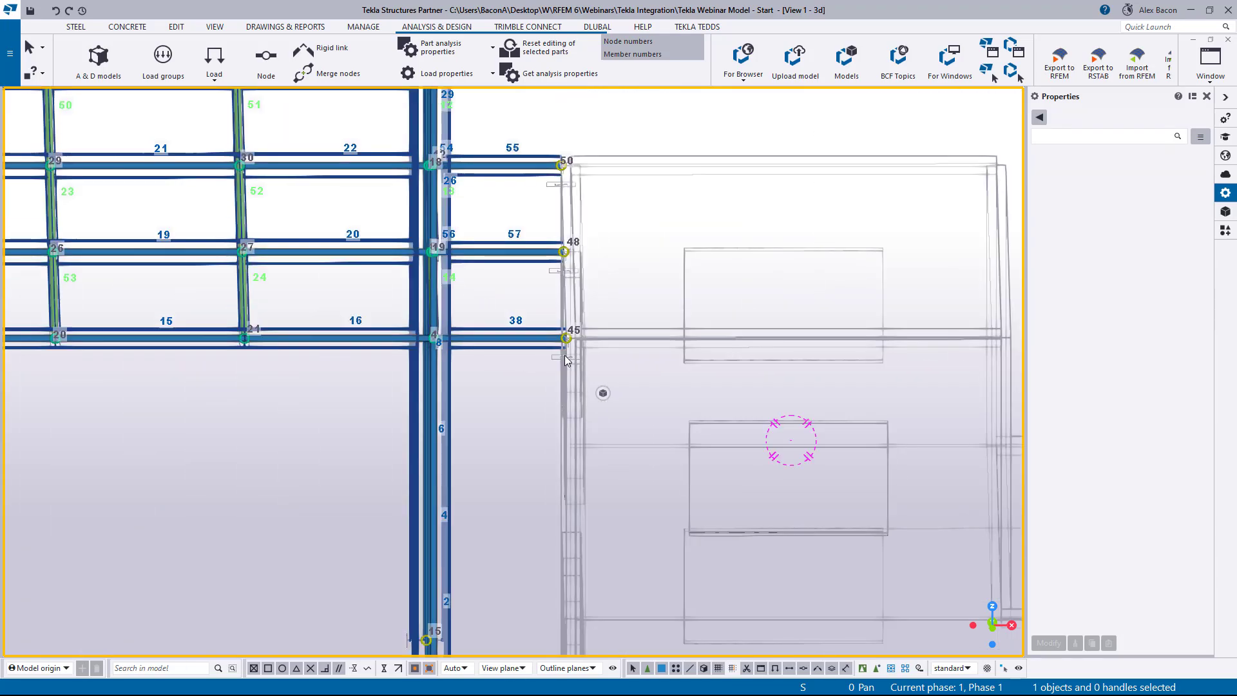
ctrl+middle_drag(562, 362, 567, 410)
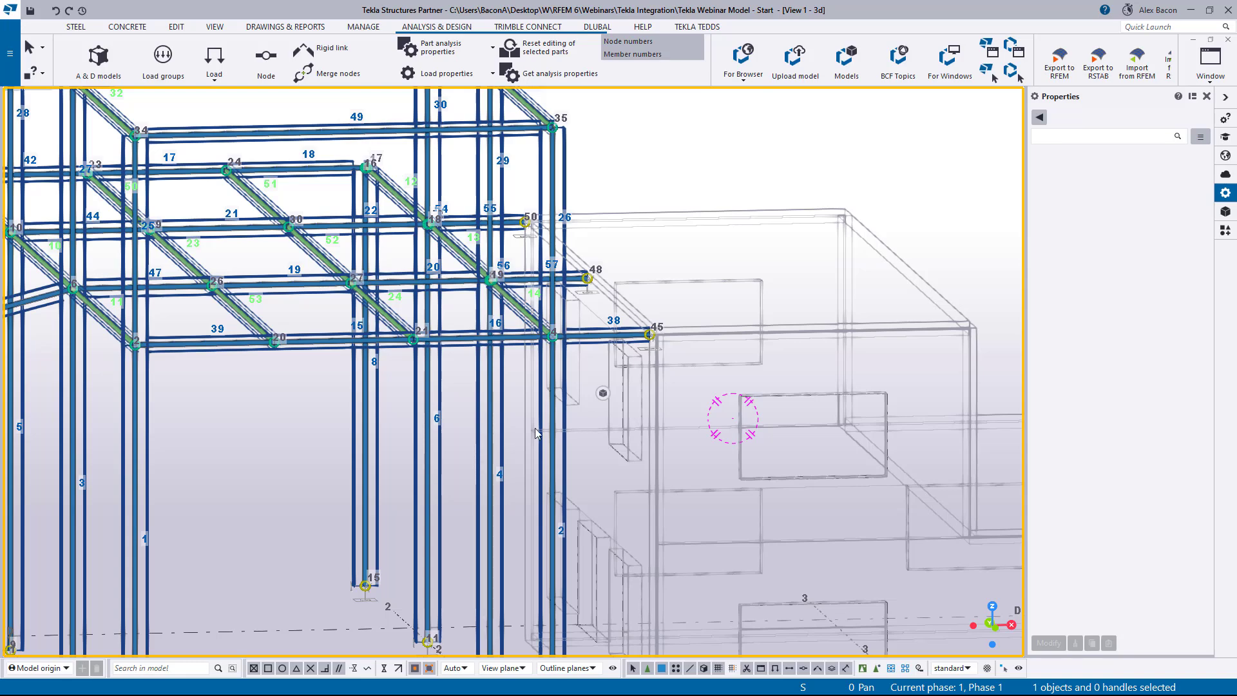
scroll(514, 434, down, 3)
scroll(290, 450, down, 1)
middle_drag(276, 447, 583, 357)
middle_drag(768, 355, 491, 411)
scroll(761, 353, up, 1)
scroll(491, 415, down, 2)
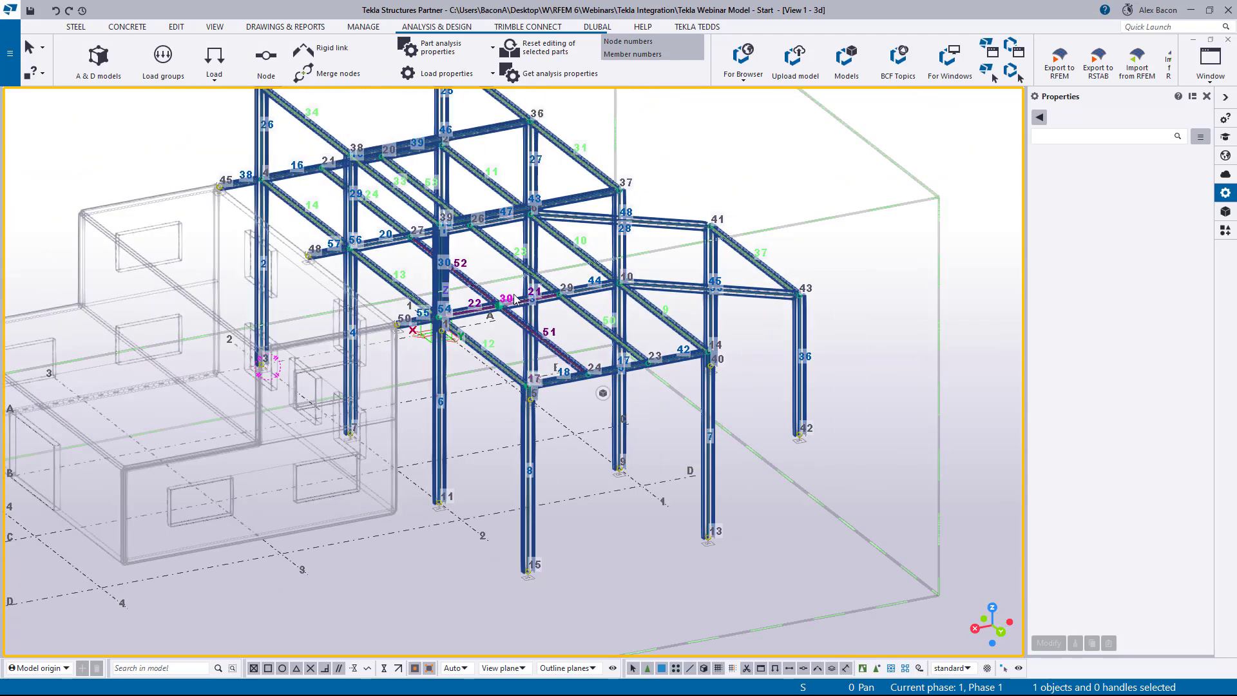
scroll(522, 312, up, 1)
scroll(521, 313, down, 3)
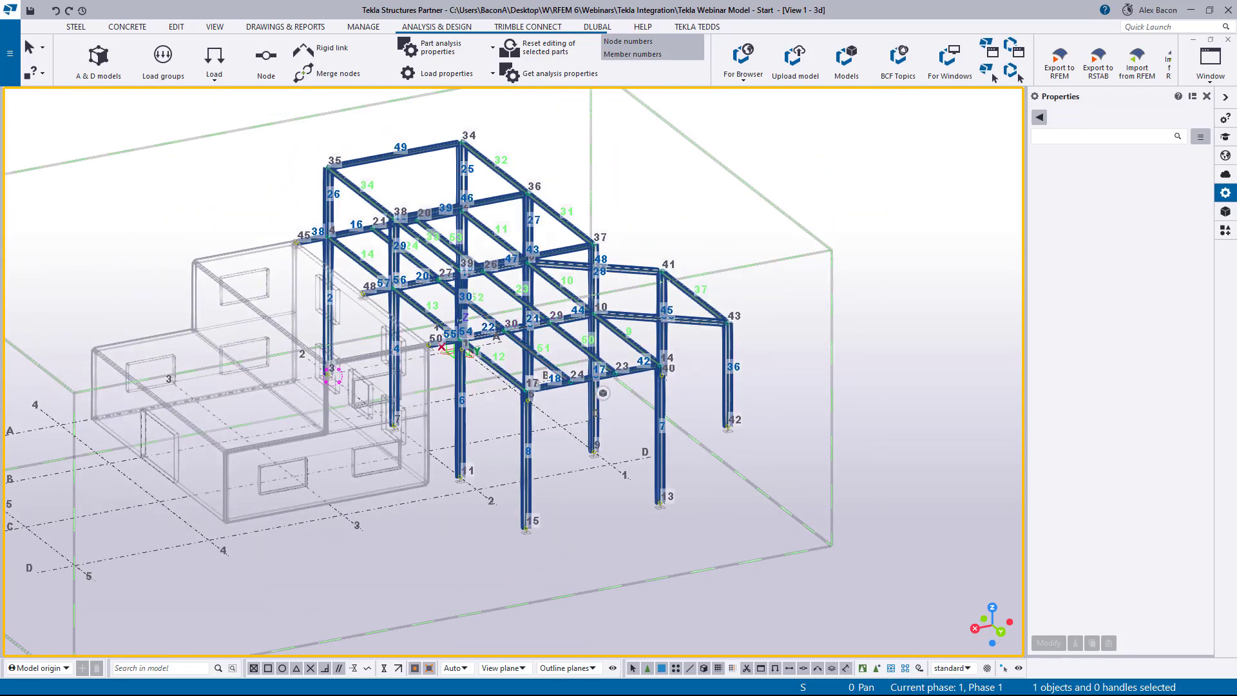
Step: Display the Steel analysis model's warnings and open their detailed report beside the frame, closing the warning summary
drag(0, 169, 779, 127)
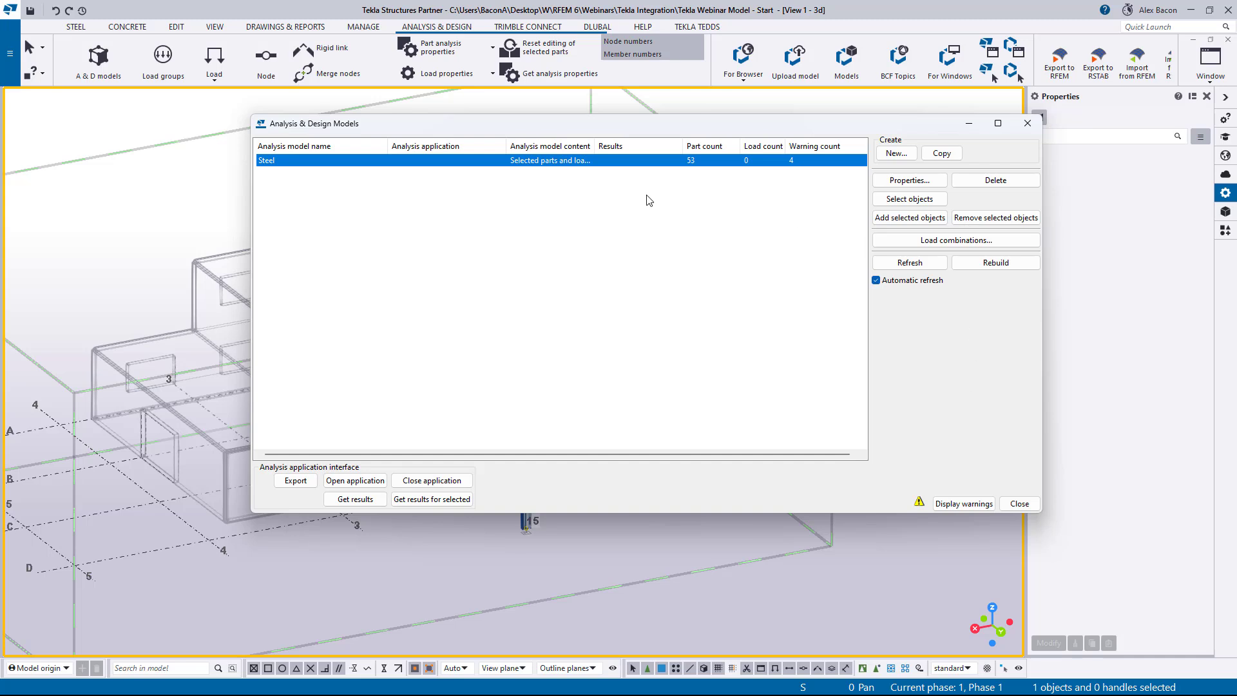
click(980, 505)
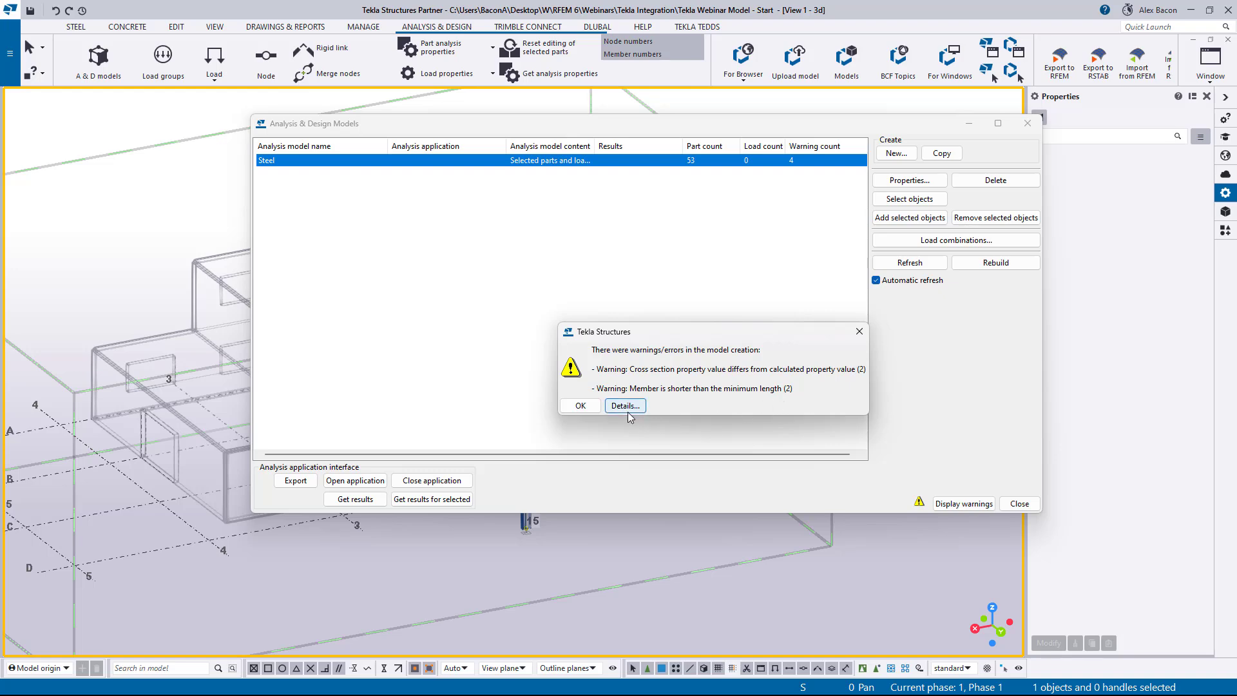
drag(585, 126, 0, 173)
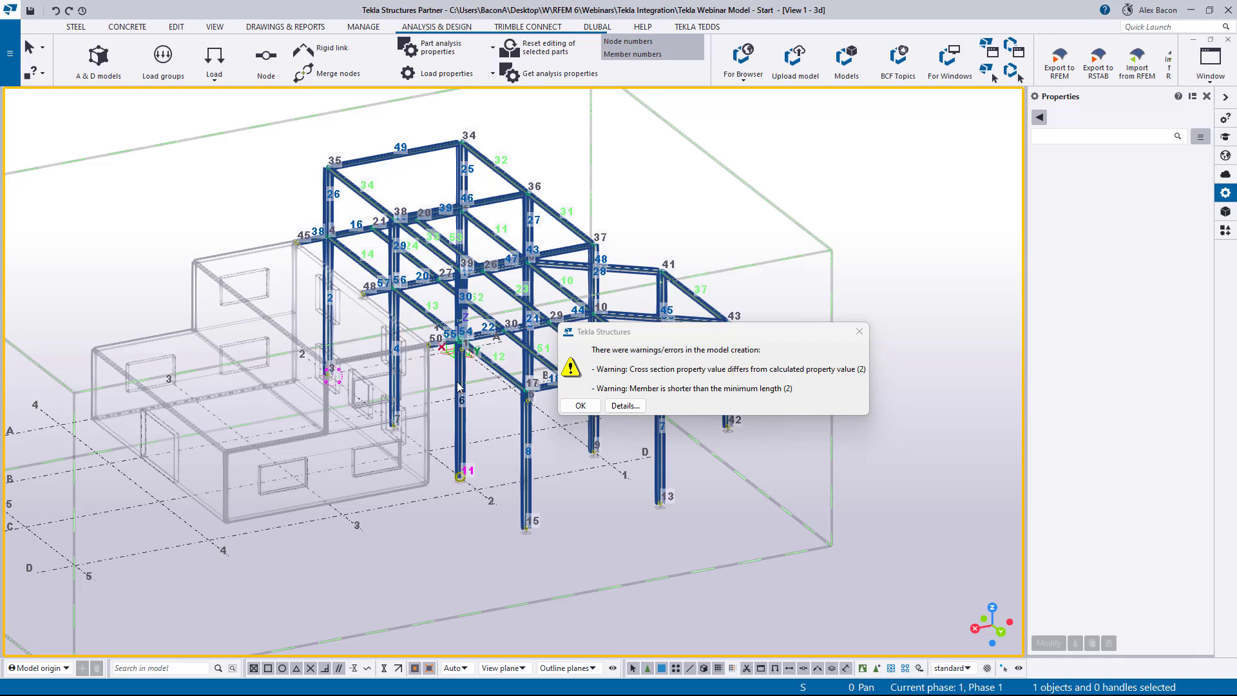
click(625, 406)
drag(589, 156, 815, 141)
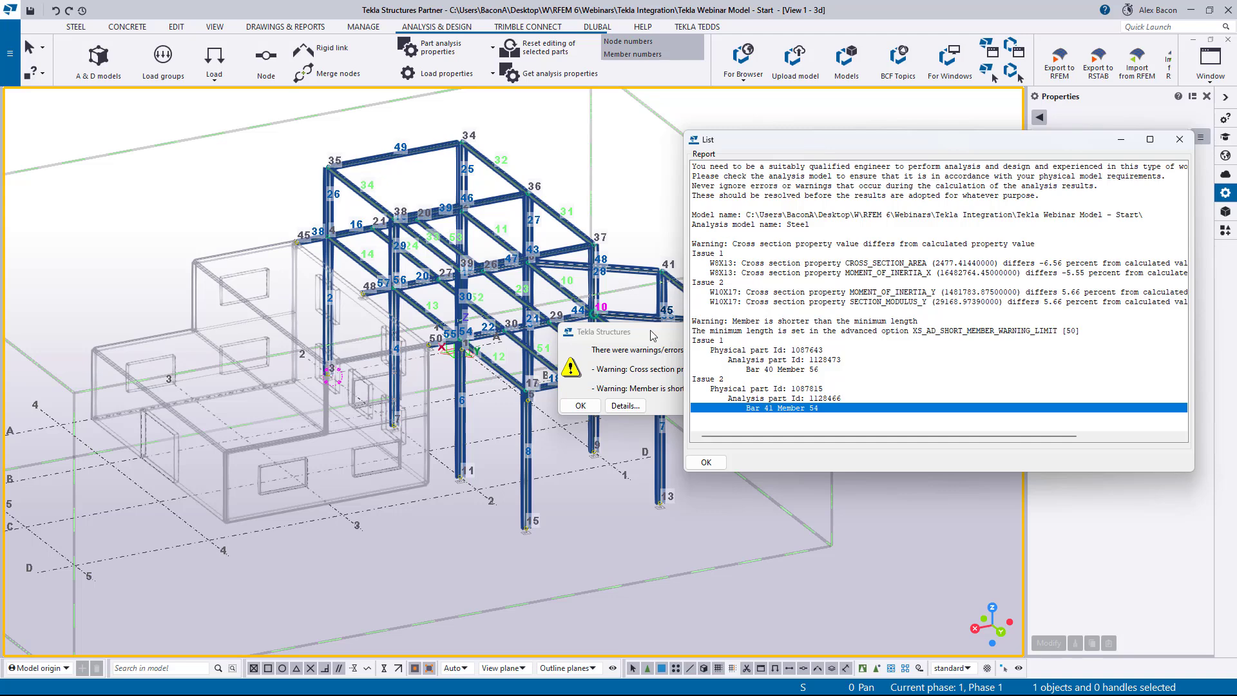
drag(593, 332, 361, 375)
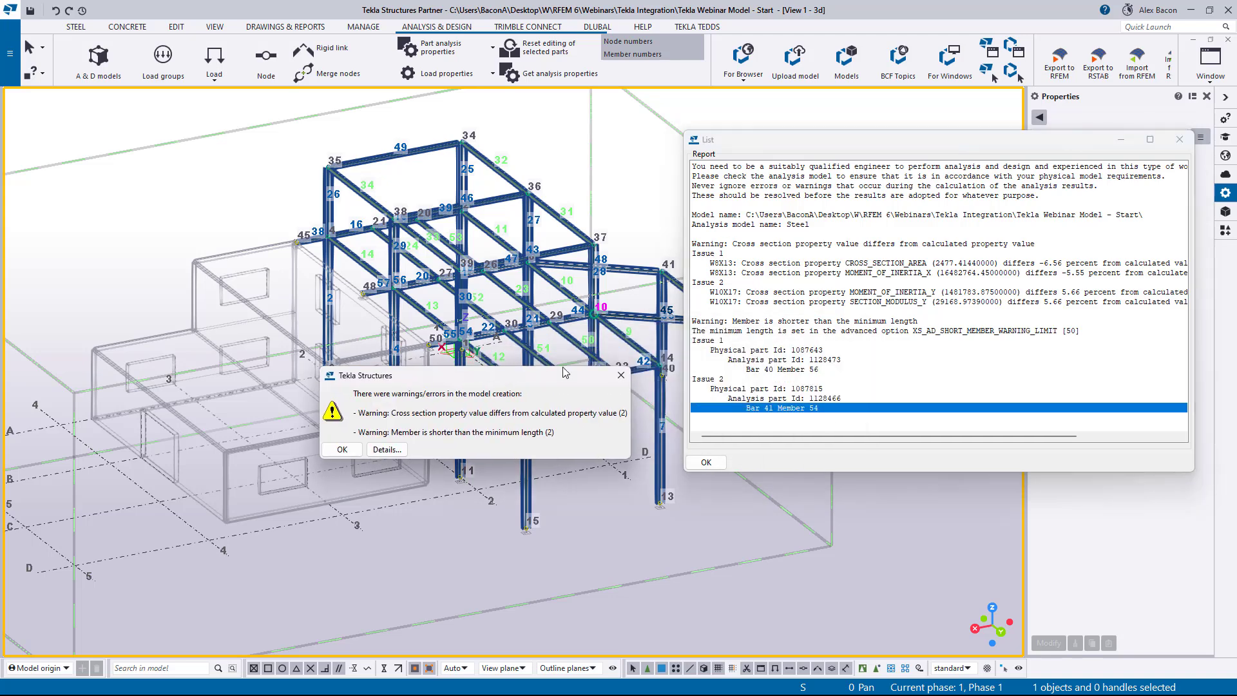
click(622, 376)
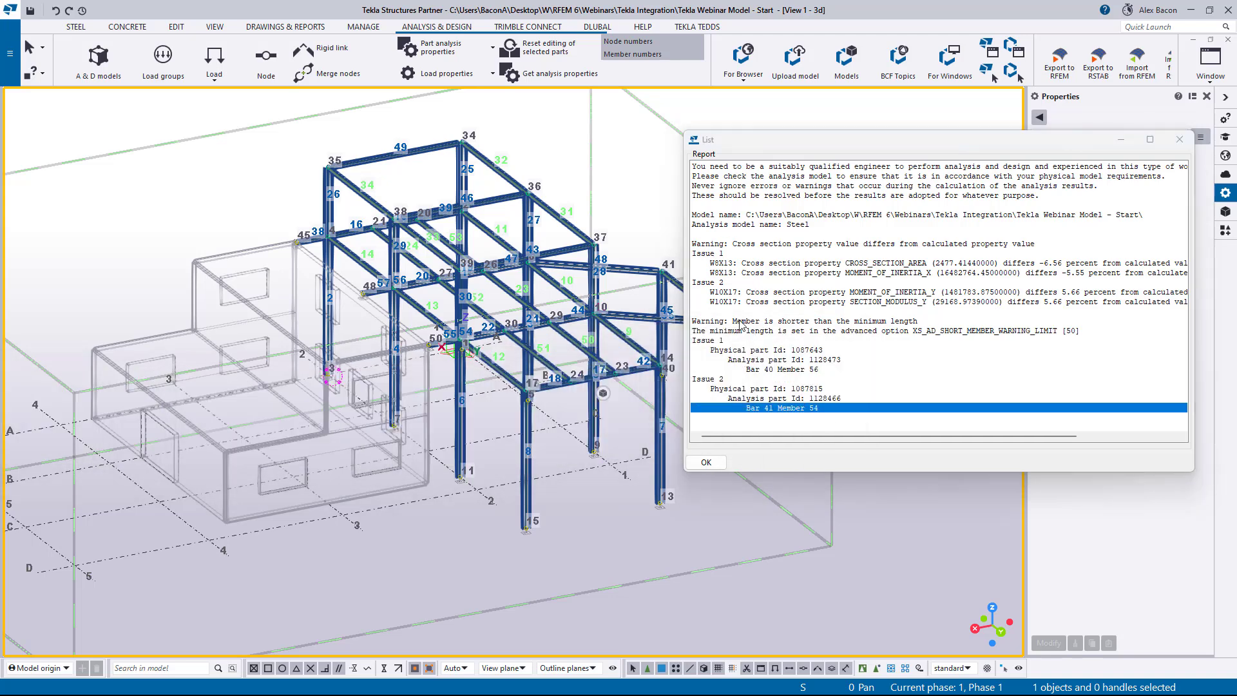
Step: Locate the analysis parts of short members 56 and 54 from the report and zoom to the part containing member 56
click(751, 360)
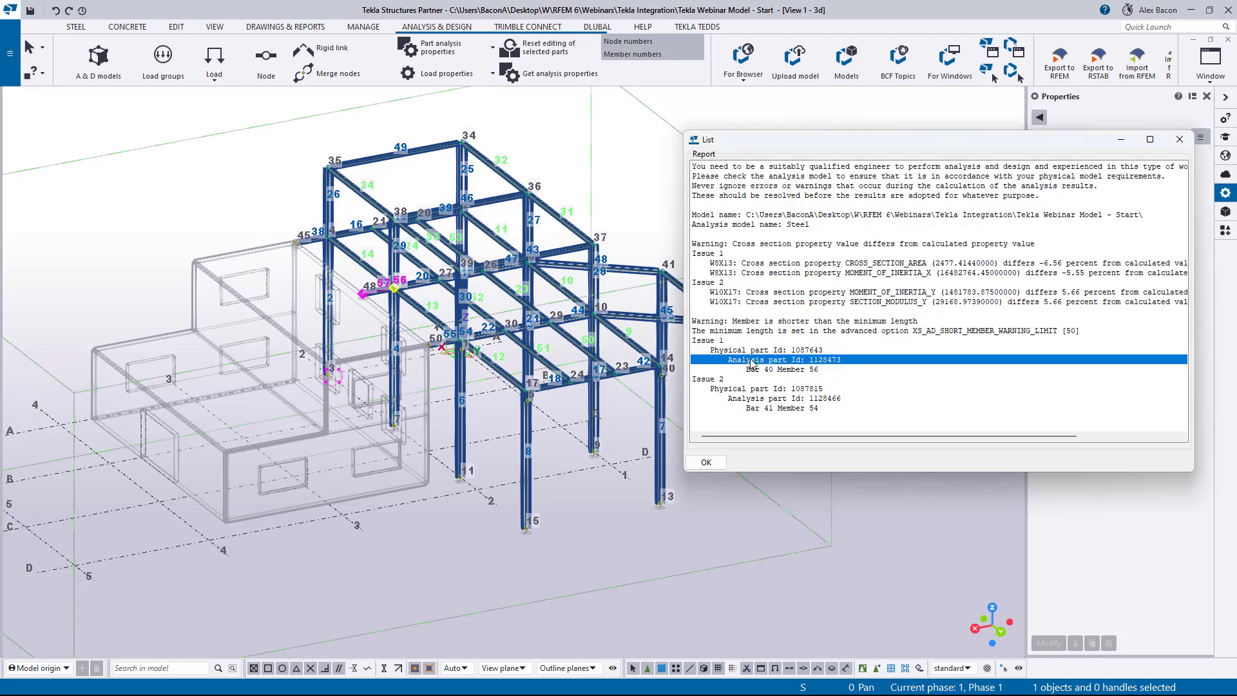
click(767, 399)
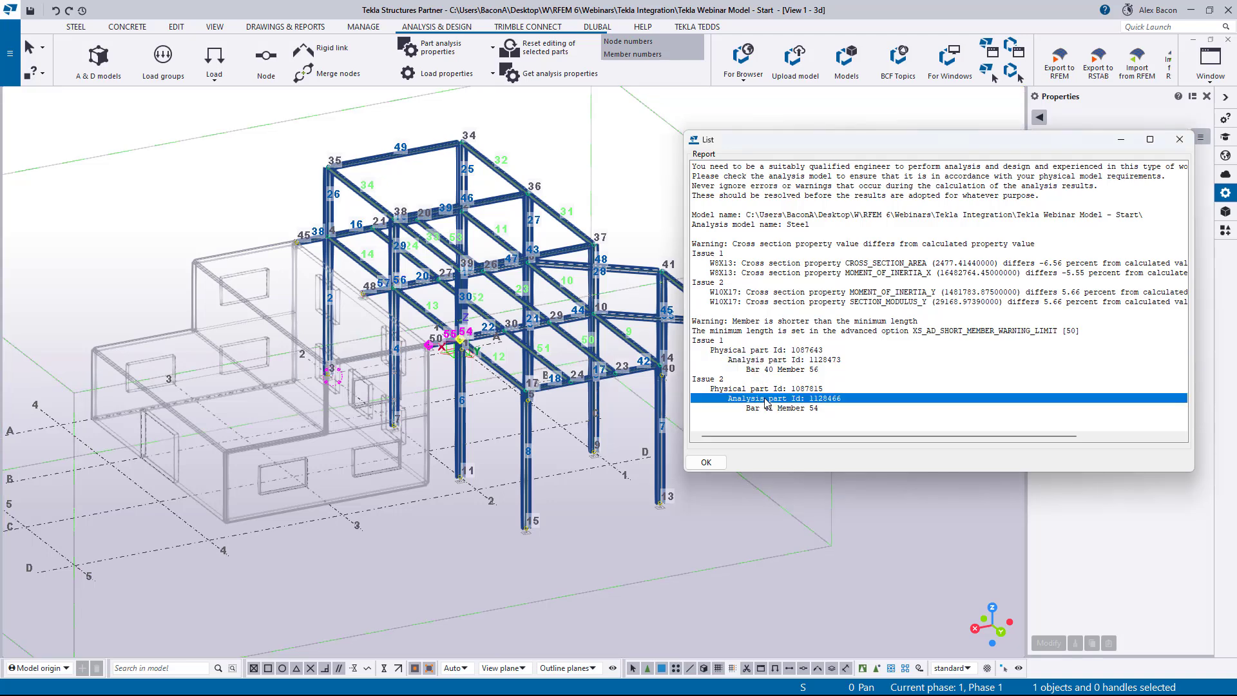
click(773, 361)
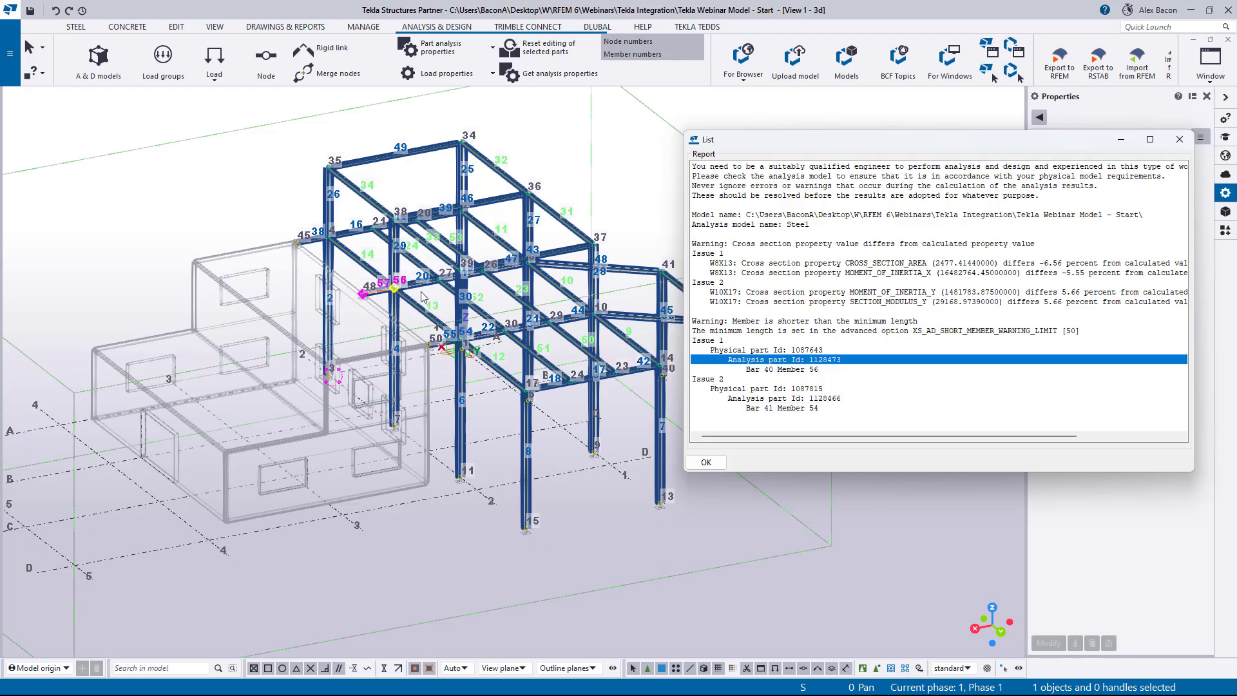
scroll(385, 291, up, 1)
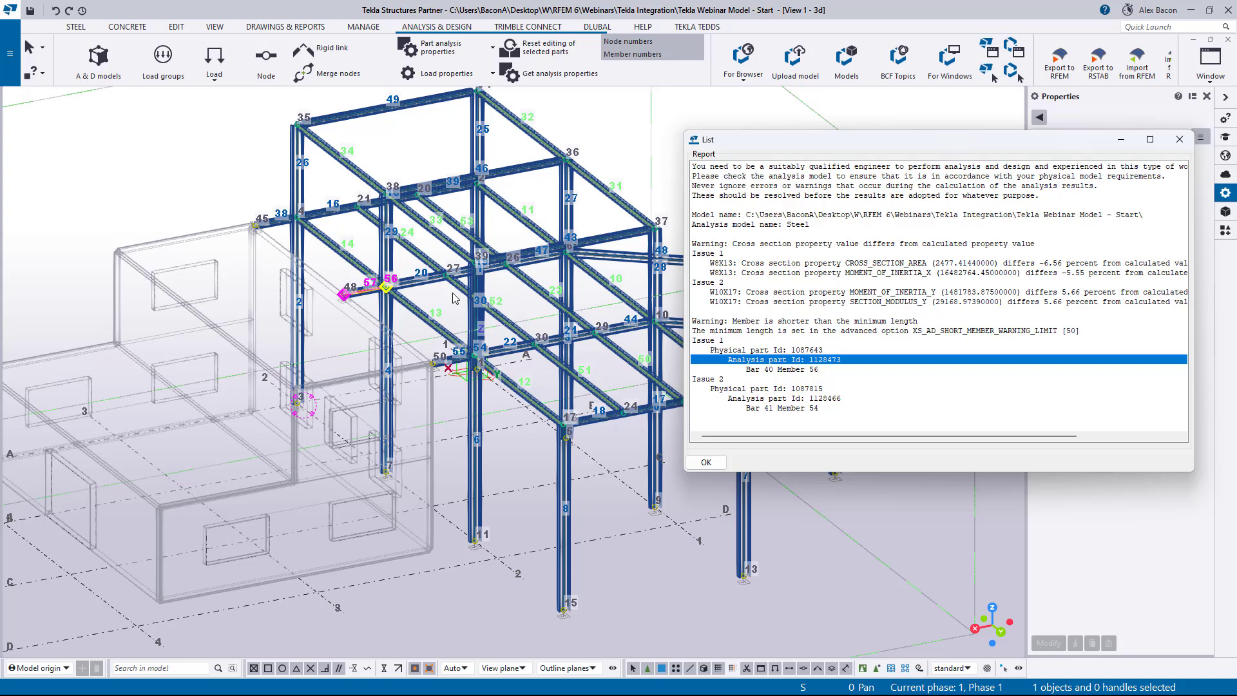
right_click(776, 361)
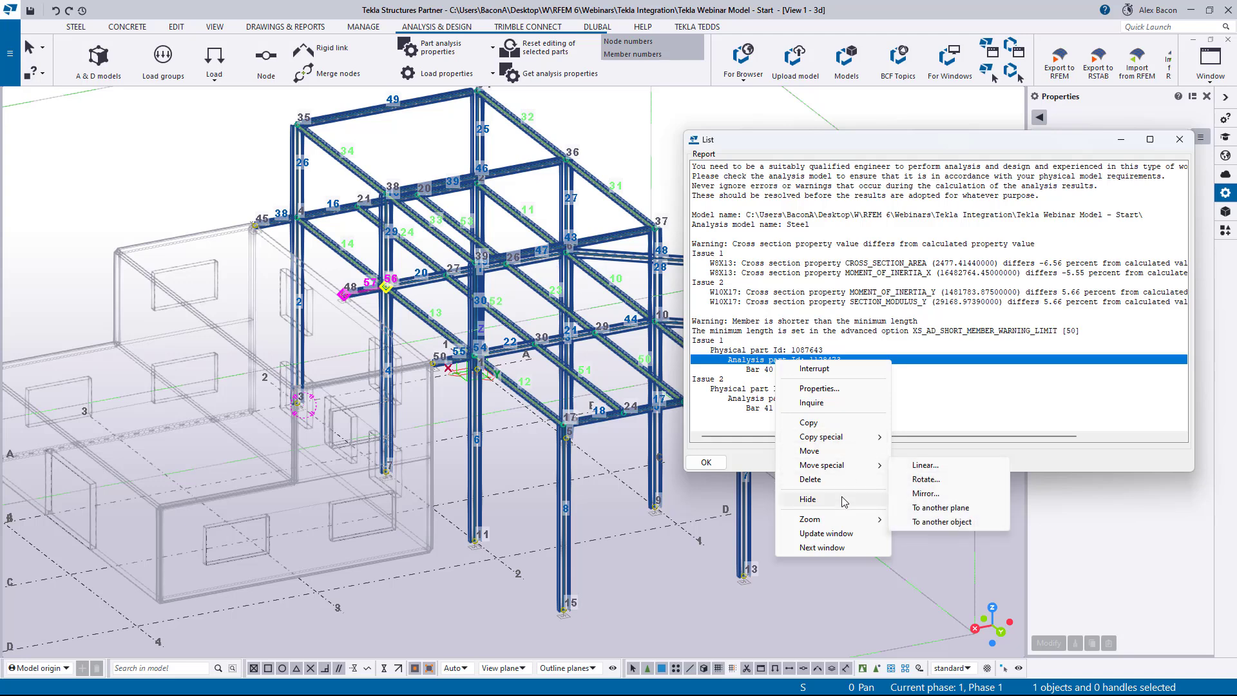
mouse_move(883, 519)
click(935, 520)
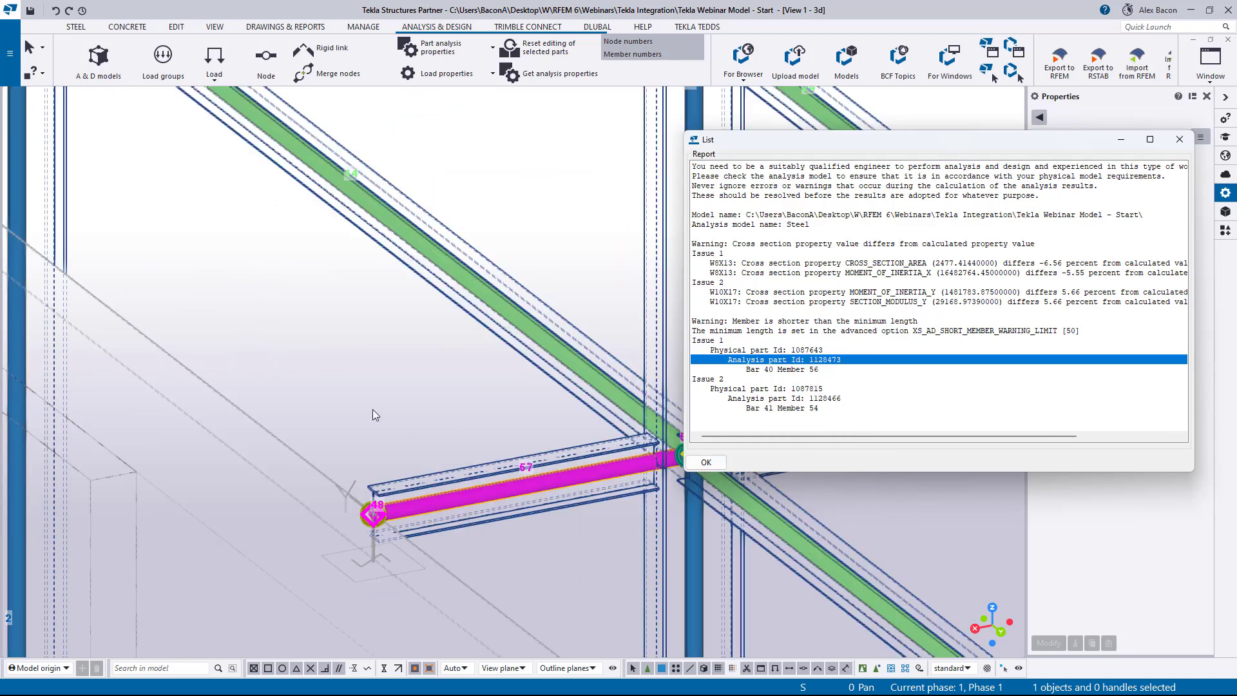
Step: Inspect short member 56 at the beam-to-column joint near node 19 up close, and close the warnings report
scroll(372, 409, down, 1)
middle_drag(498, 396, 252, 326)
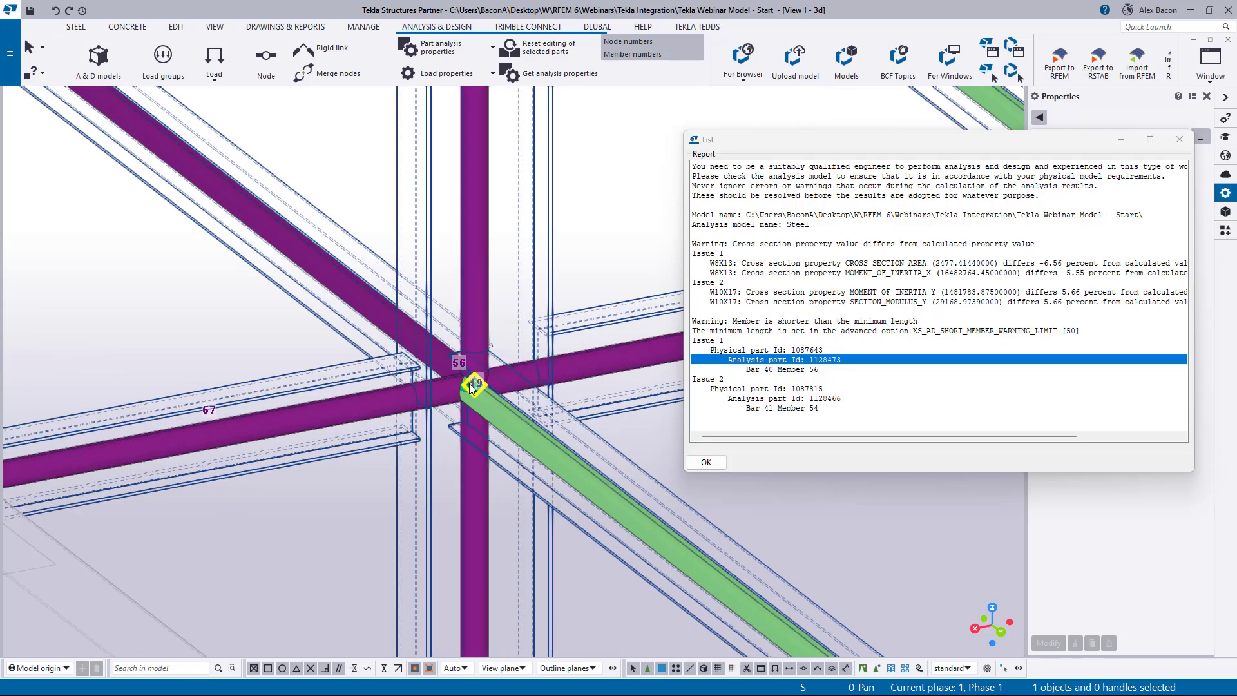
scroll(338, 397, up, 4)
middle_drag(606, 320, 457, 359)
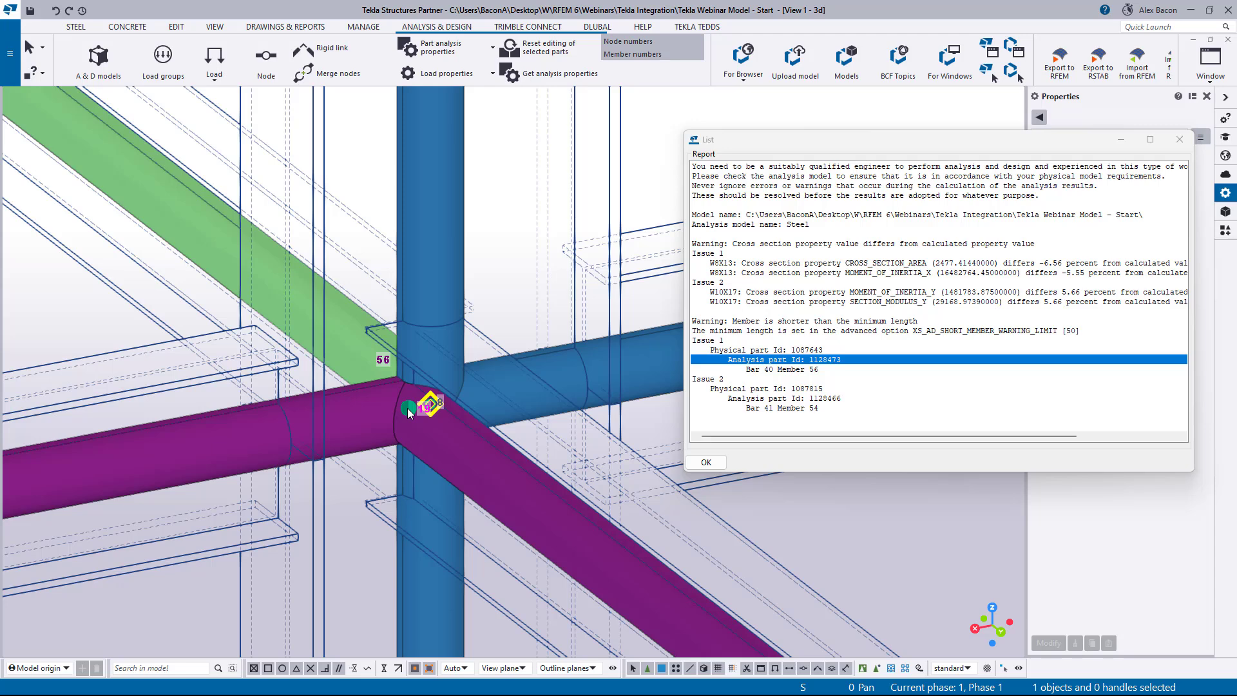
click(1177, 141)
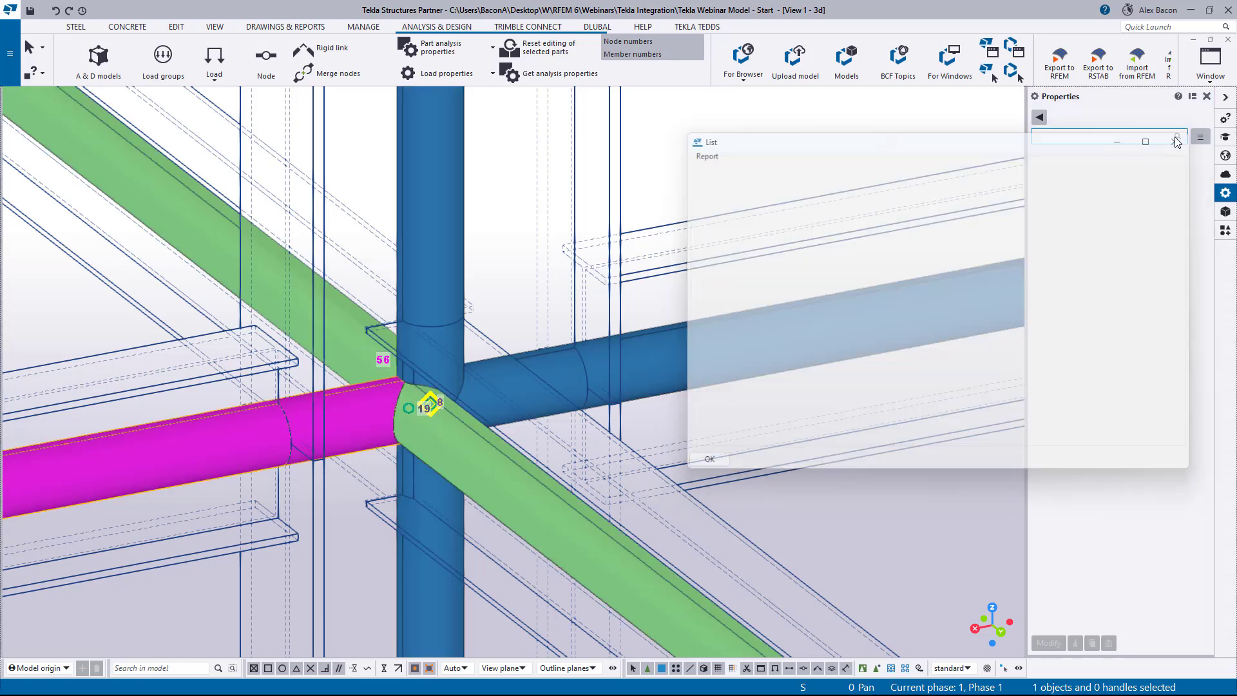
Step: Examine nodes 19 and 8 at the joint of short member 56 to identify which members connect to each node
click(512, 208)
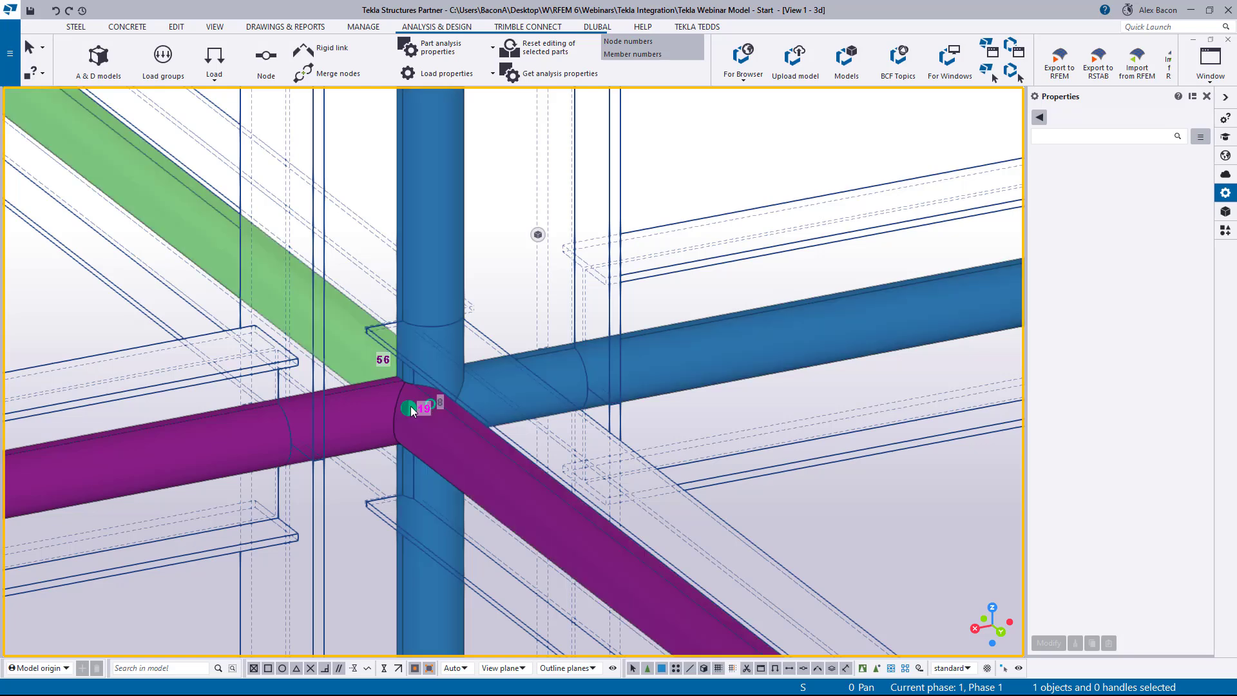
scroll(411, 406, down, 2)
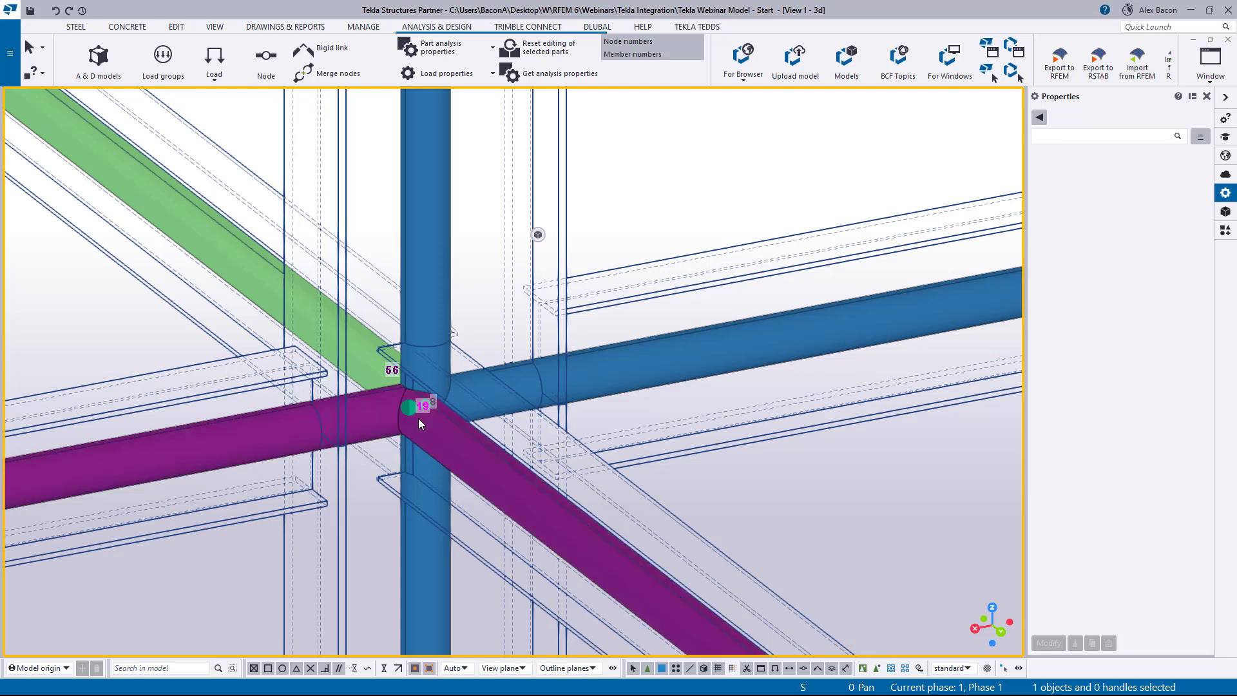
click(431, 405)
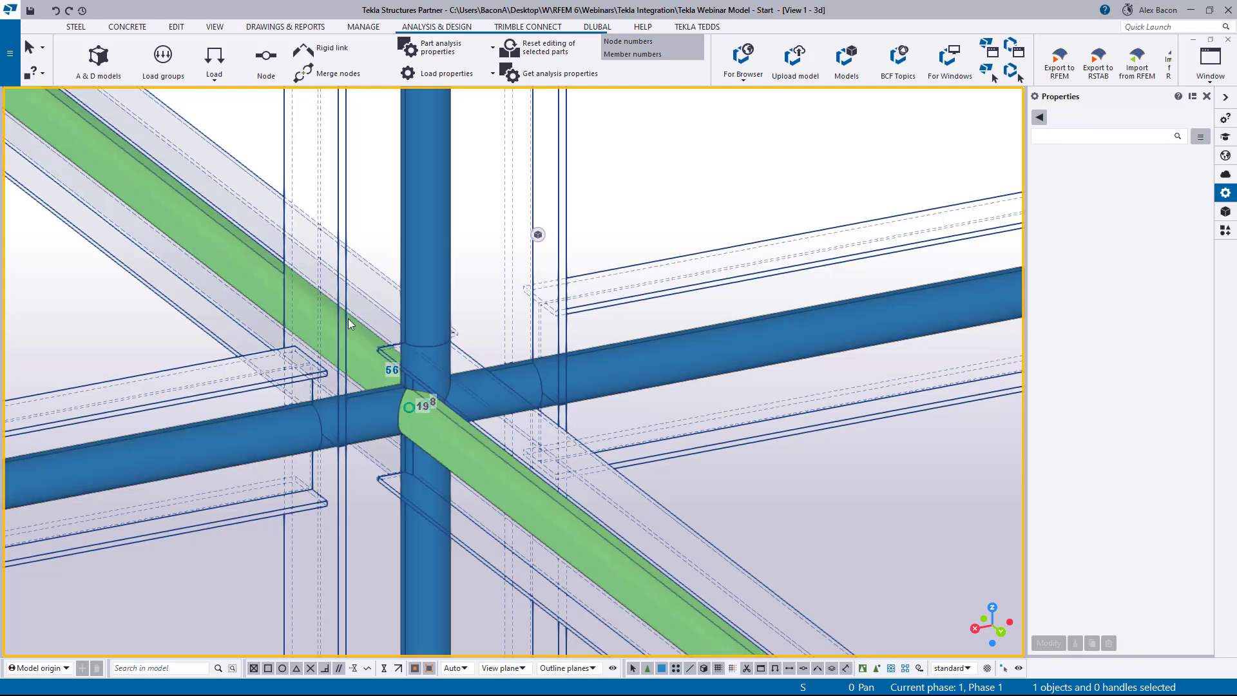
scroll(434, 496, down, 6)
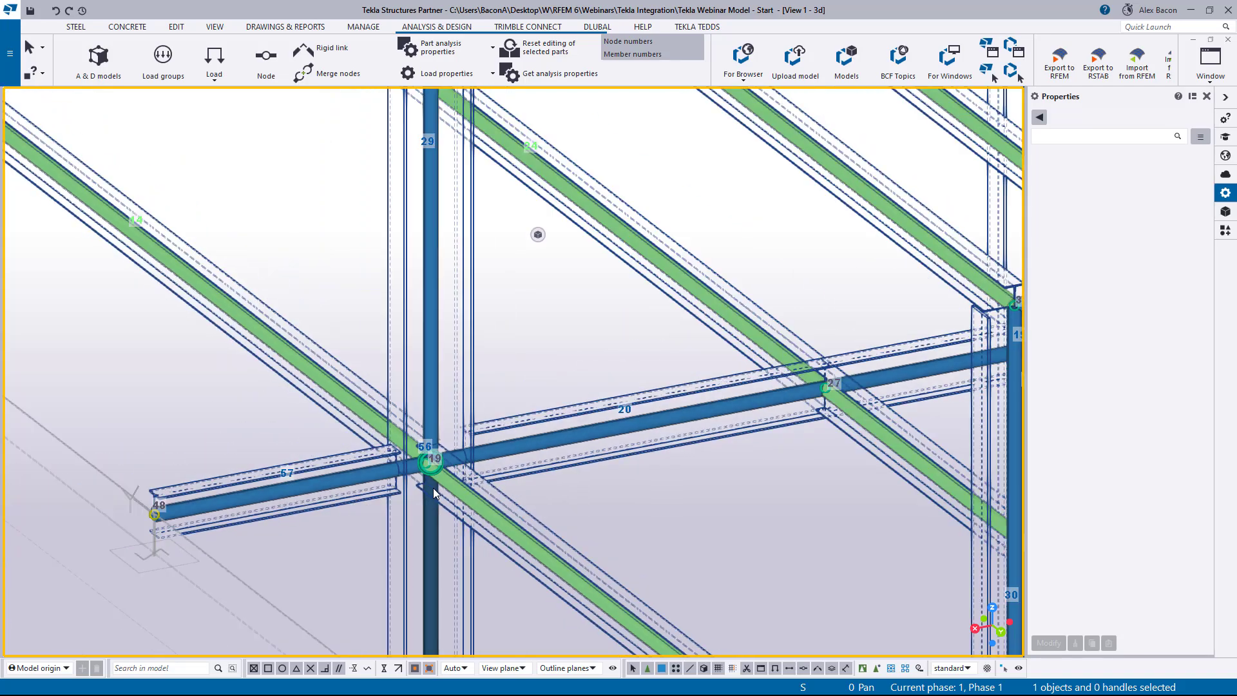
middle_drag(539, 450, 373, 200)
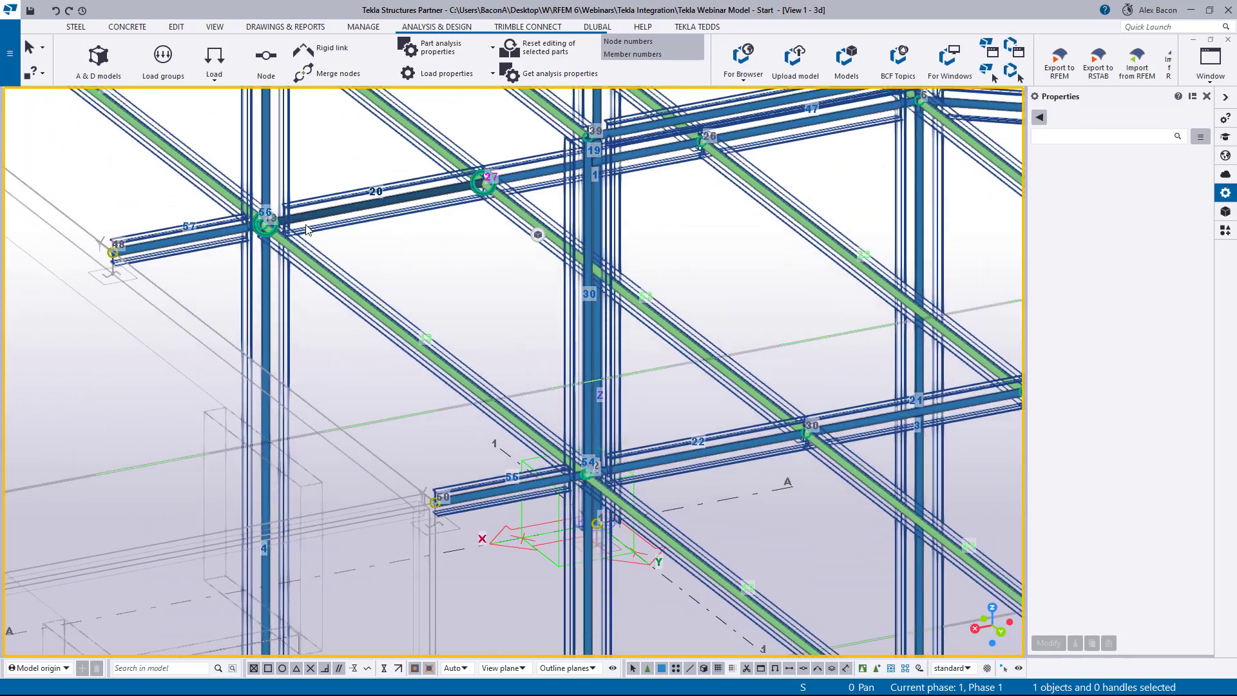
Step: Compare the members attached to nodes 12 and 18 at short member 54 and to nodes 16 and 17 at the frame corner
scroll(590, 480, up, 8)
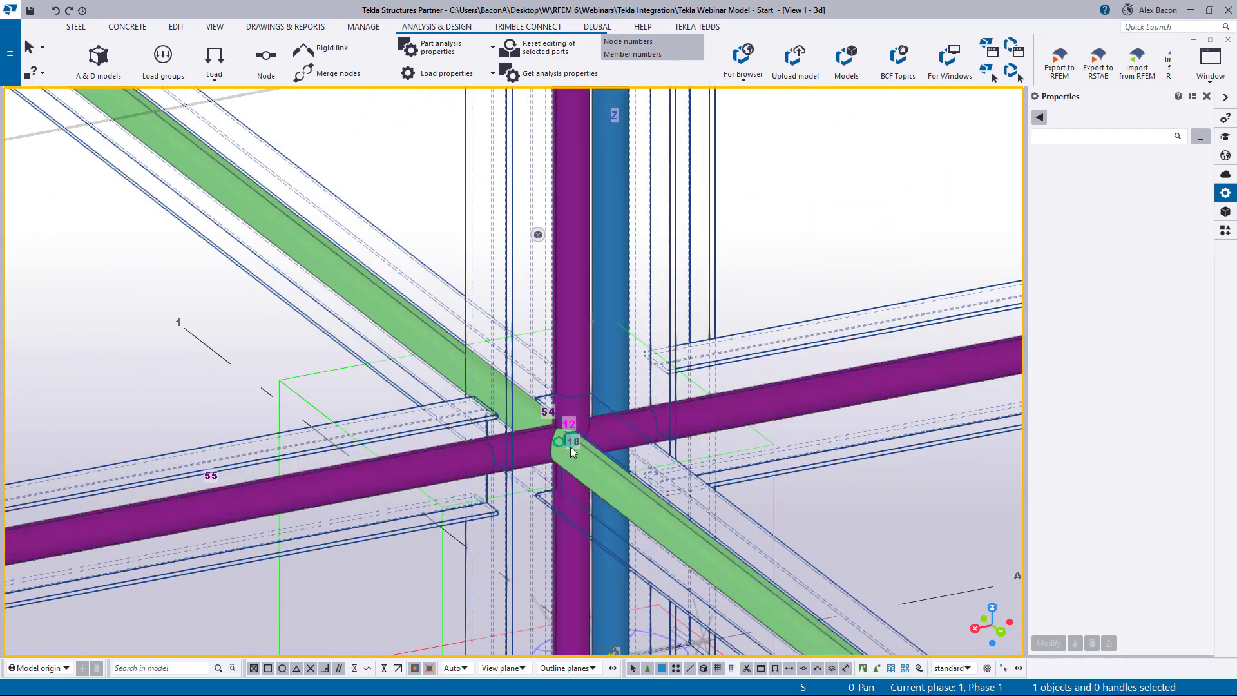
scroll(535, 435, down, 8)
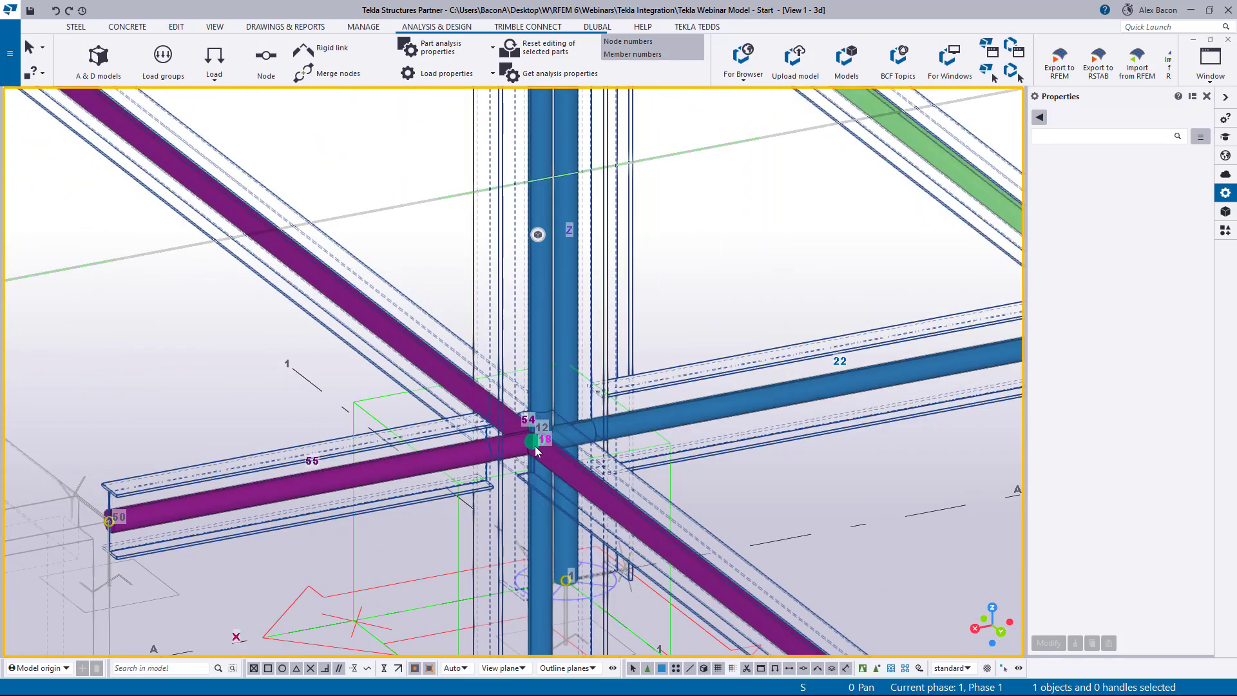
scroll(590, 474, up, 8)
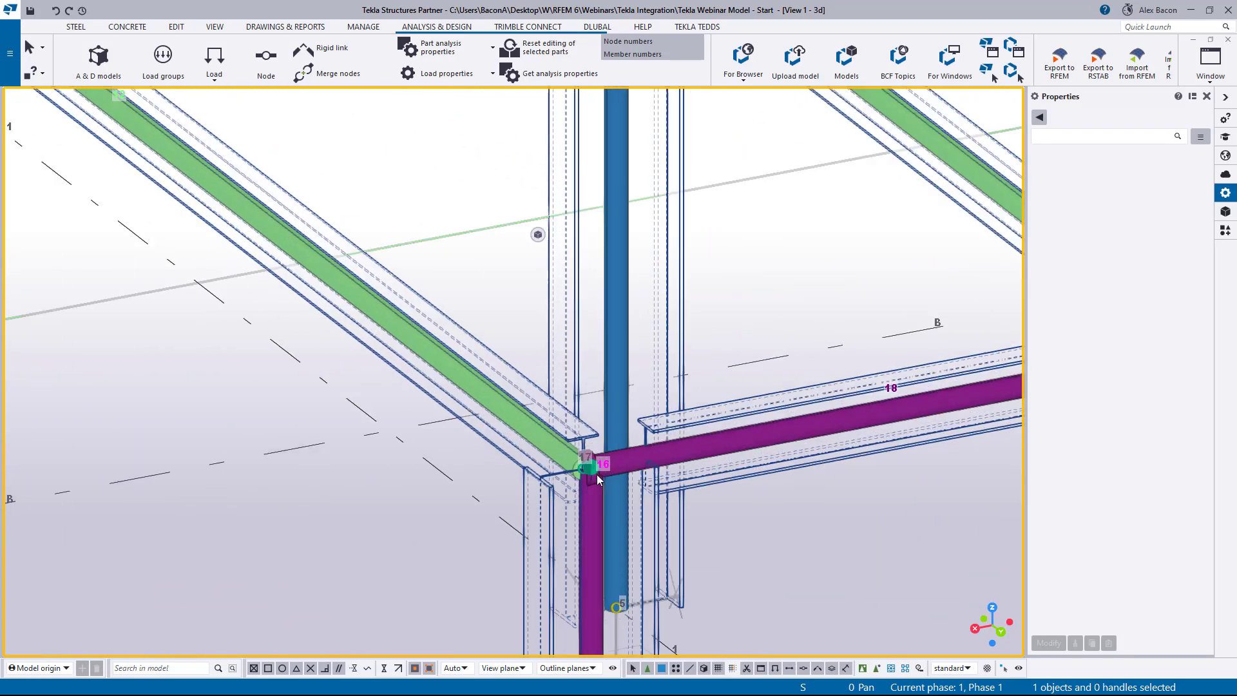
click(509, 448)
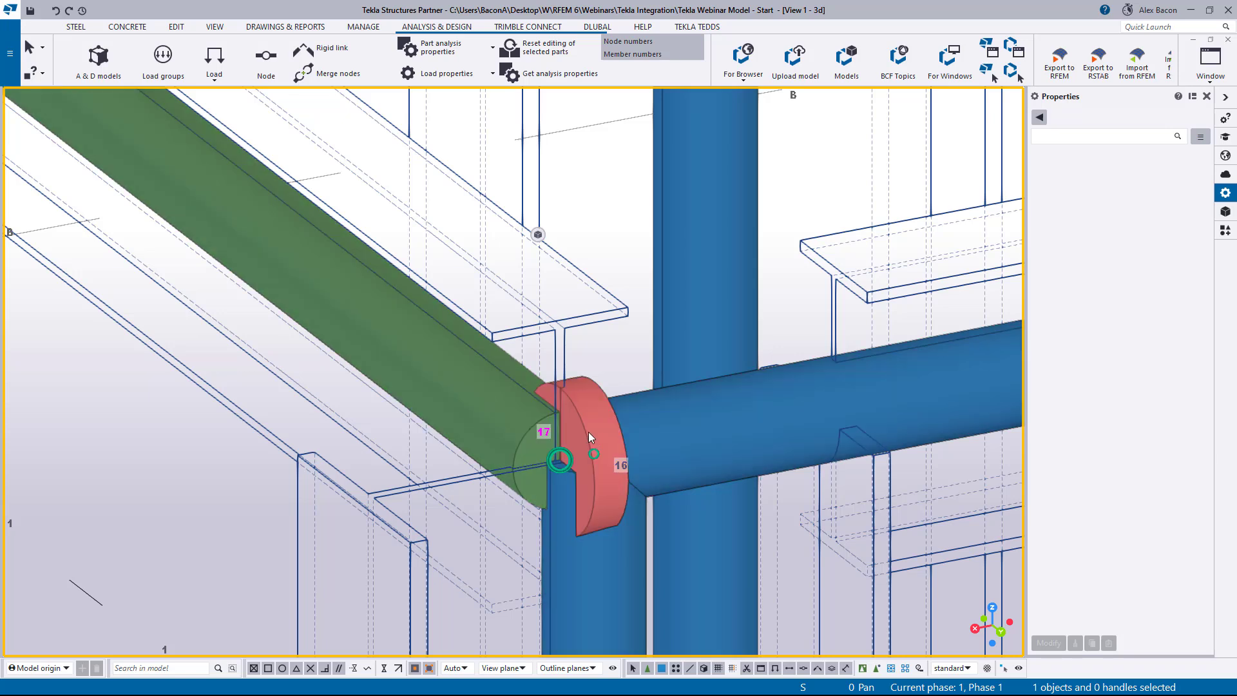
click(594, 453)
scroll(567, 453, down, 6)
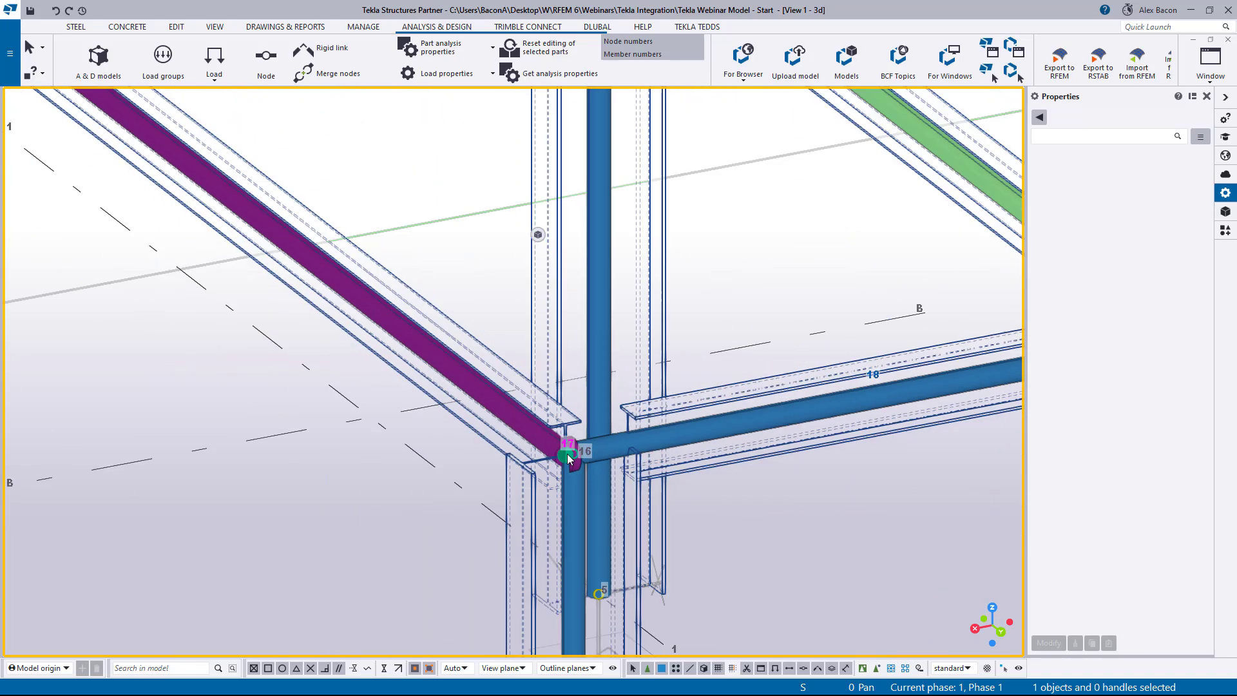
scroll(628, 451, up, 2)
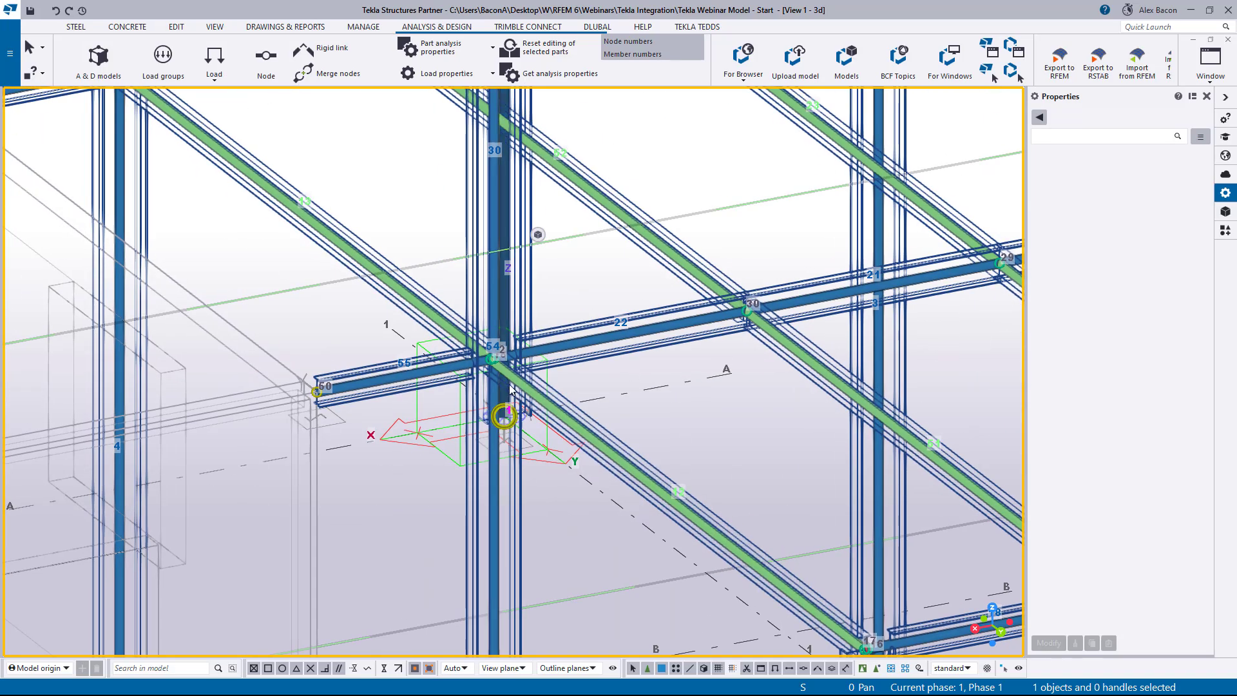
Step: Merge nodes 12 and 18 at short member 54 onto node 12, setting keep axis to No to allow the move
click(492, 356)
scroll(498, 354, up, 4)
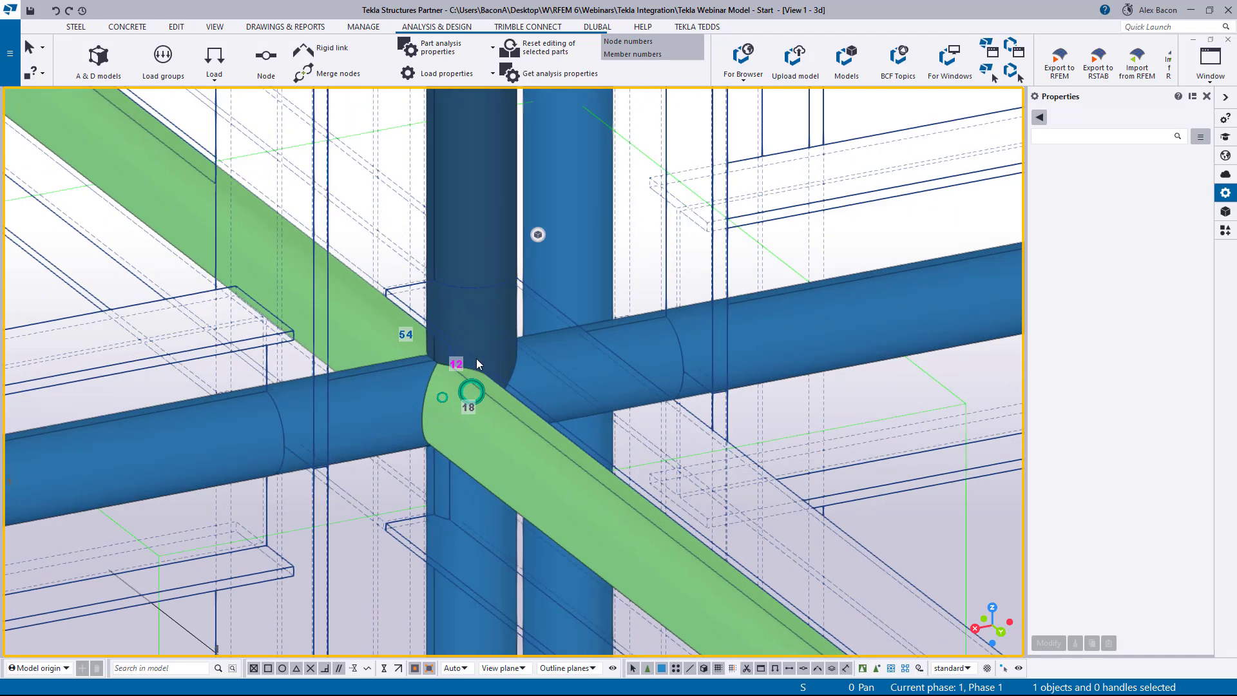
scroll(451, 364, up, 3)
click(435, 404)
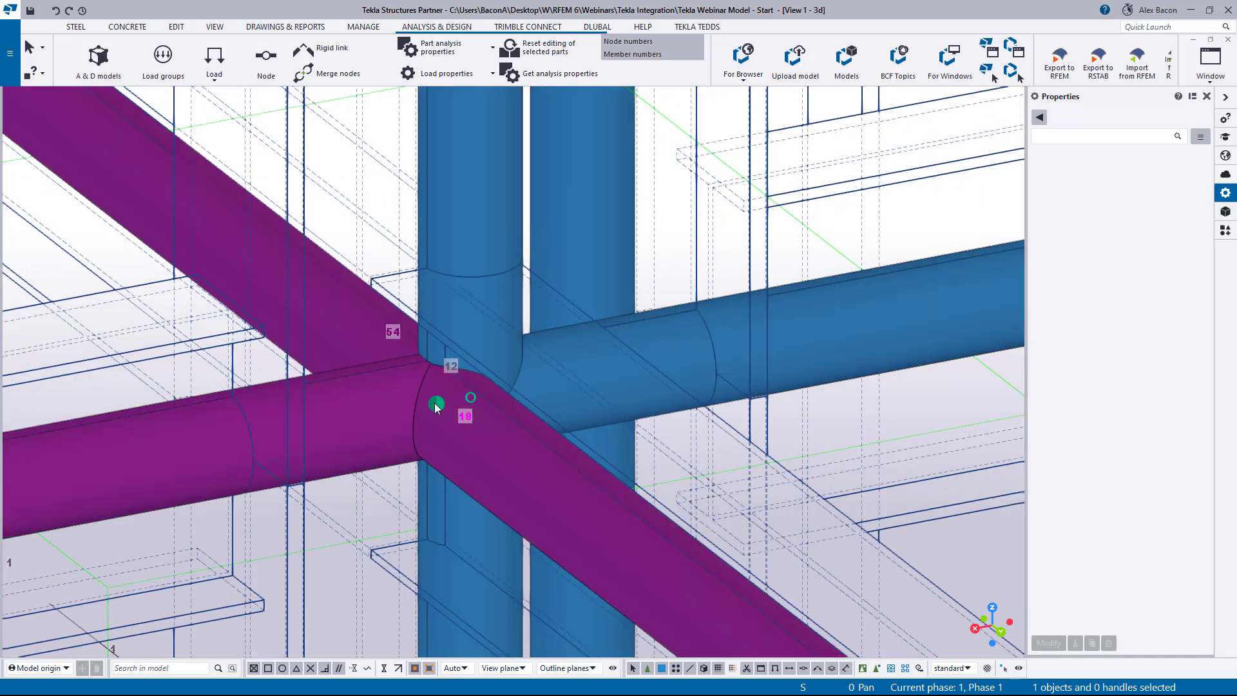
ctrl+click(471, 398)
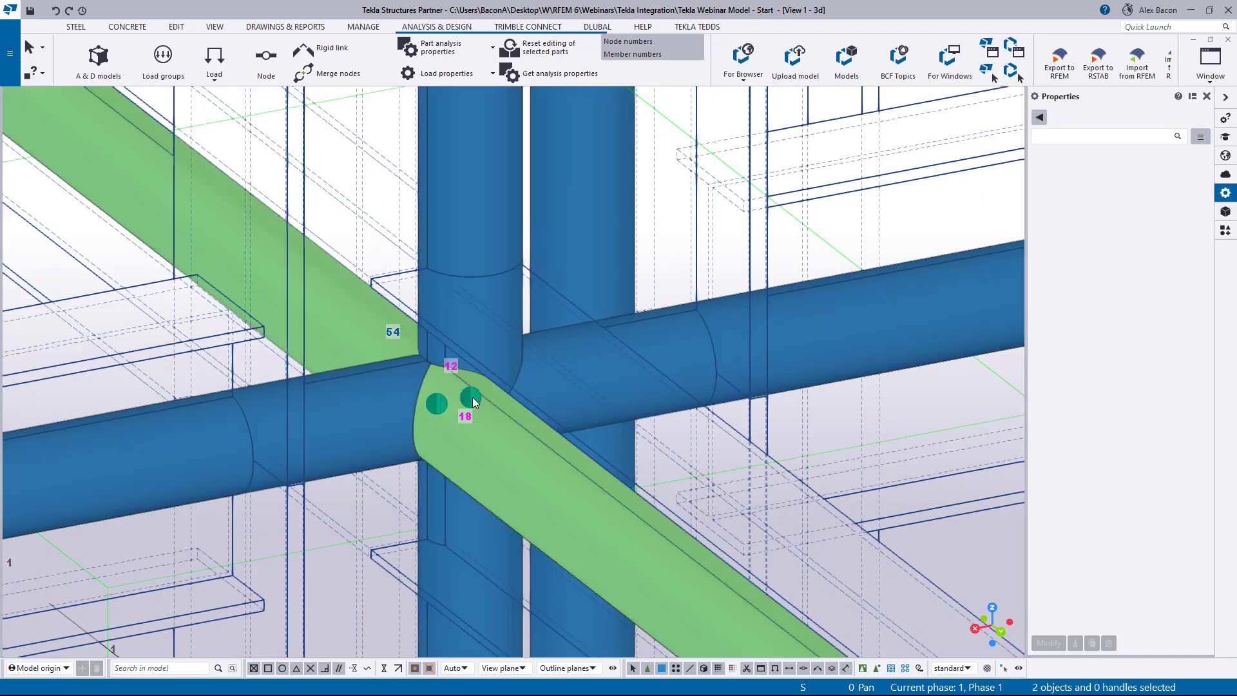
right_click(473, 397)
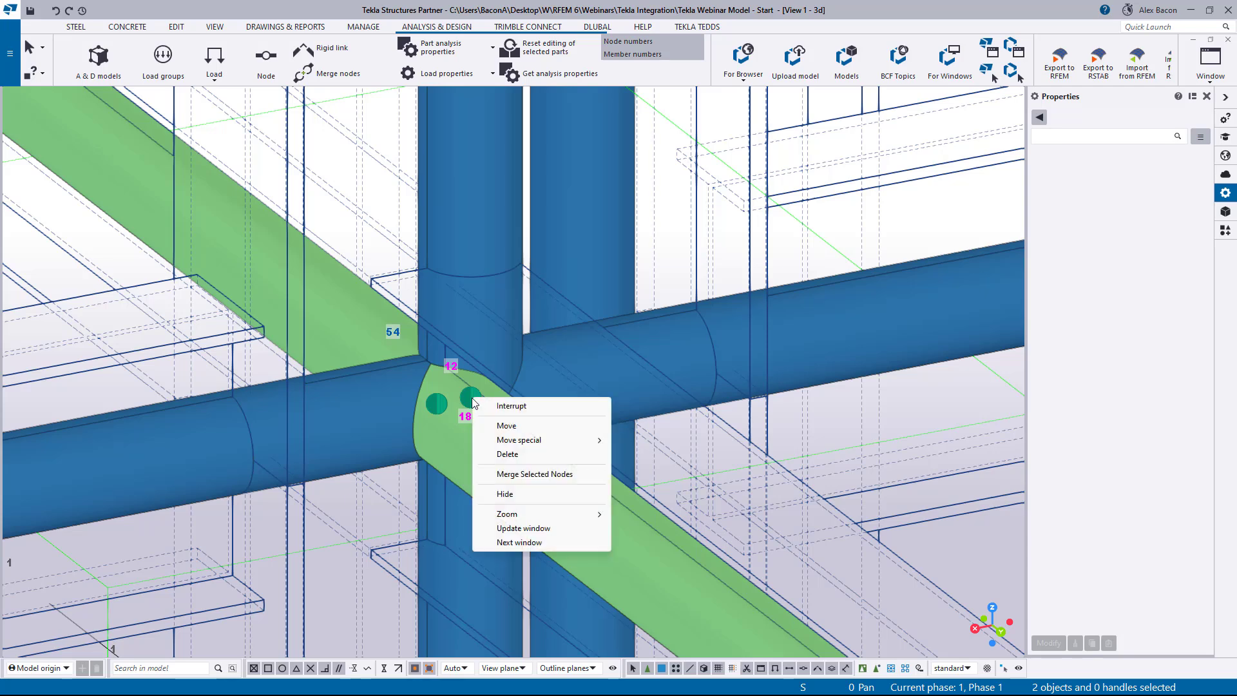
click(534, 475)
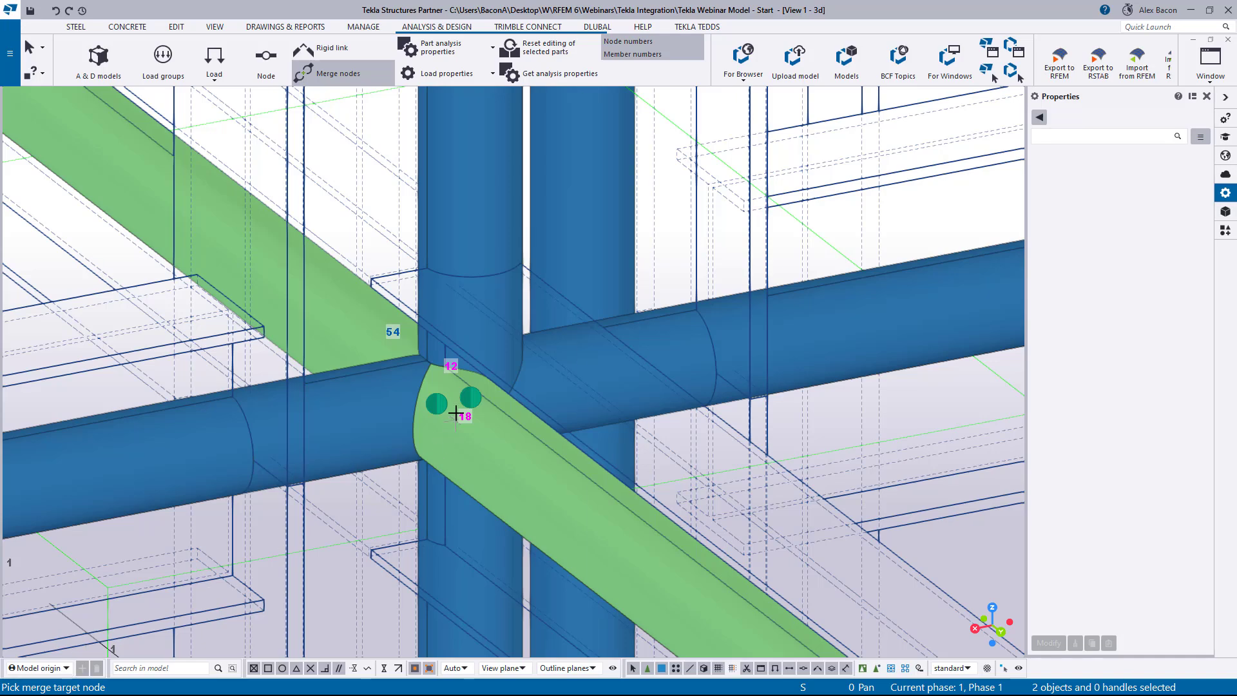
click(471, 398)
click(577, 371)
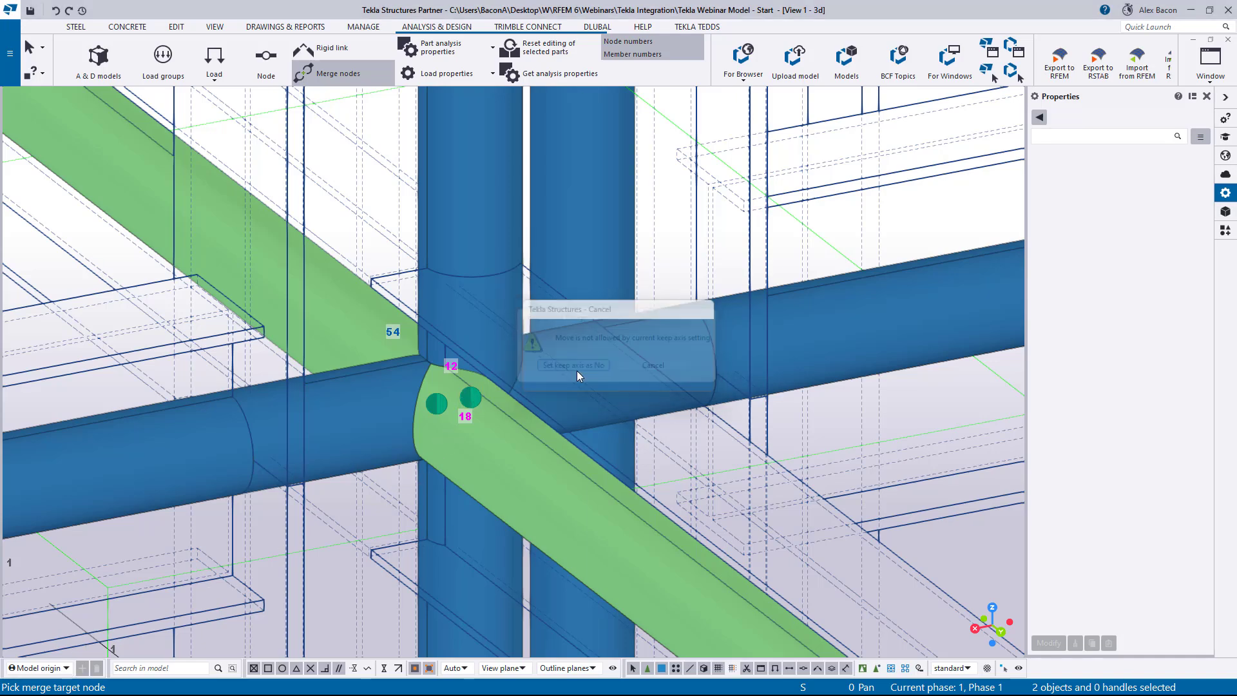
Step: Inspect the merged joint at node 12 up close and check the connecting members 12, 13, 22 and 41
scroll(472, 398, down, 3)
scroll(471, 398, down, 2)
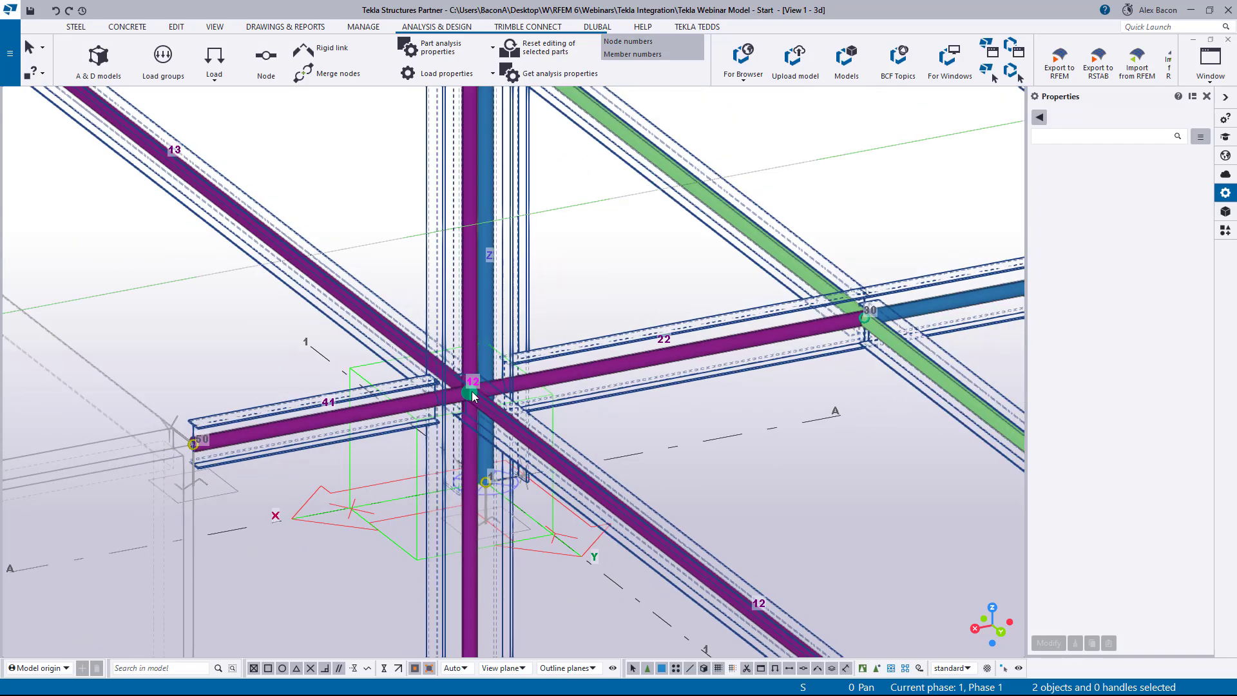
scroll(415, 358, down, 2)
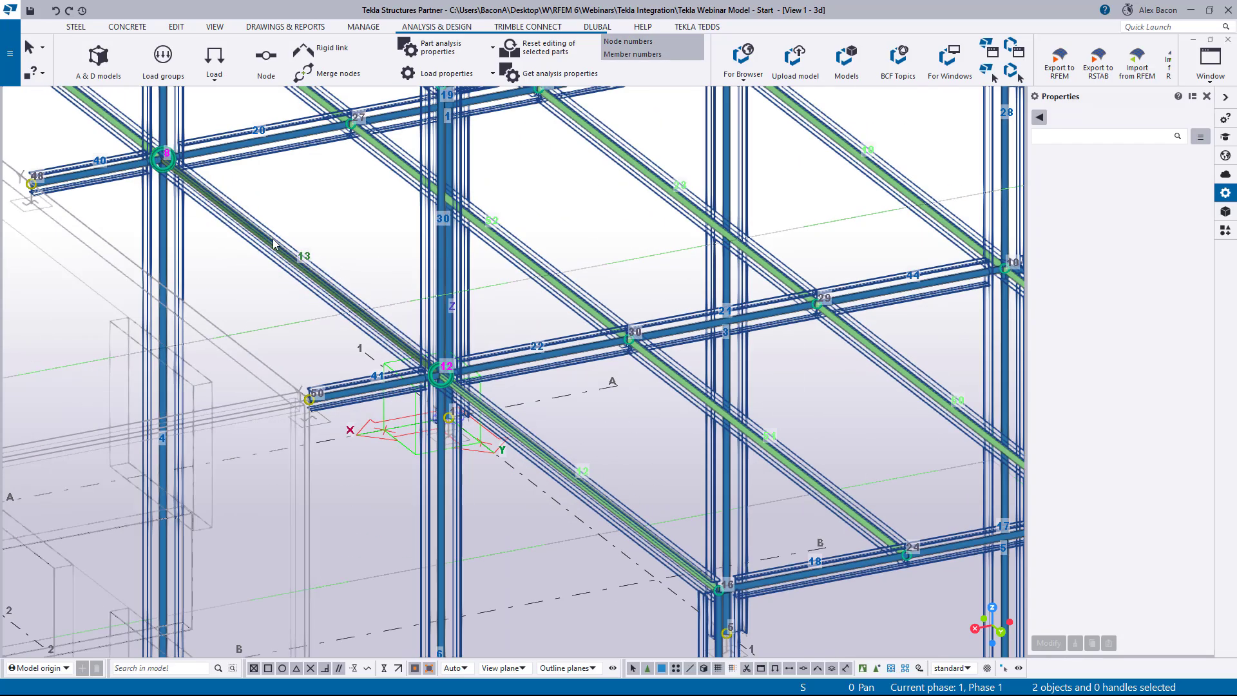
scroll(413, 376, up, 2)
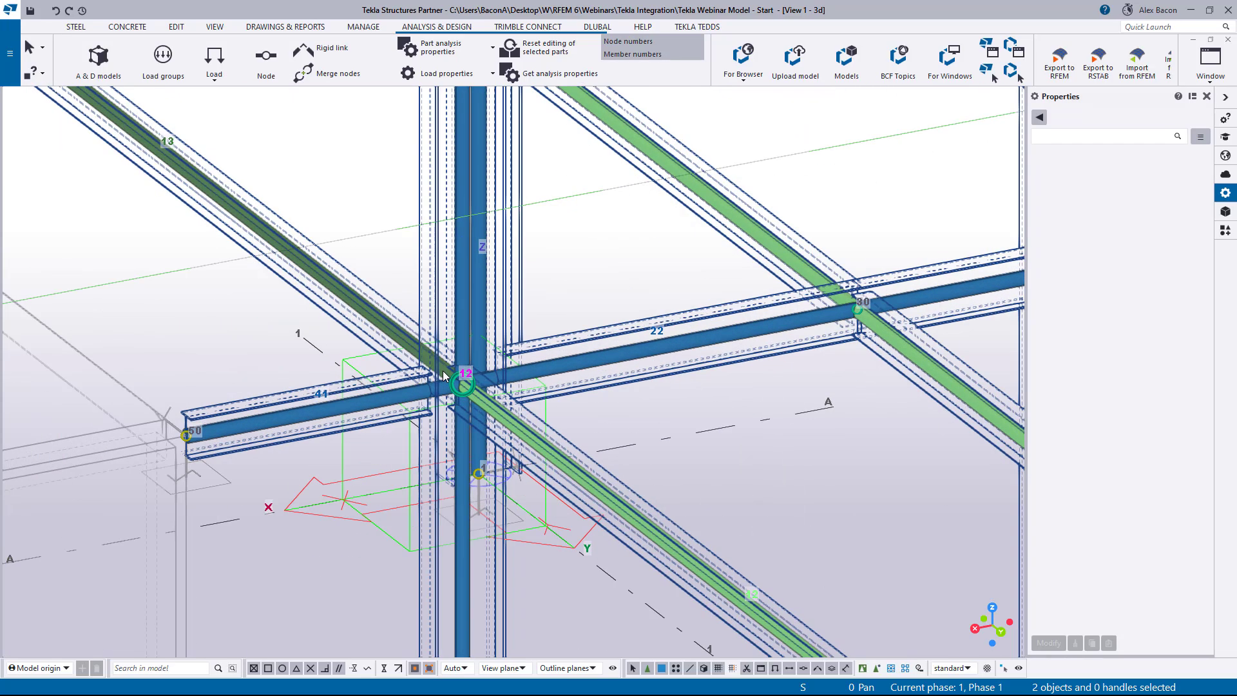
scroll(463, 386, up, 3)
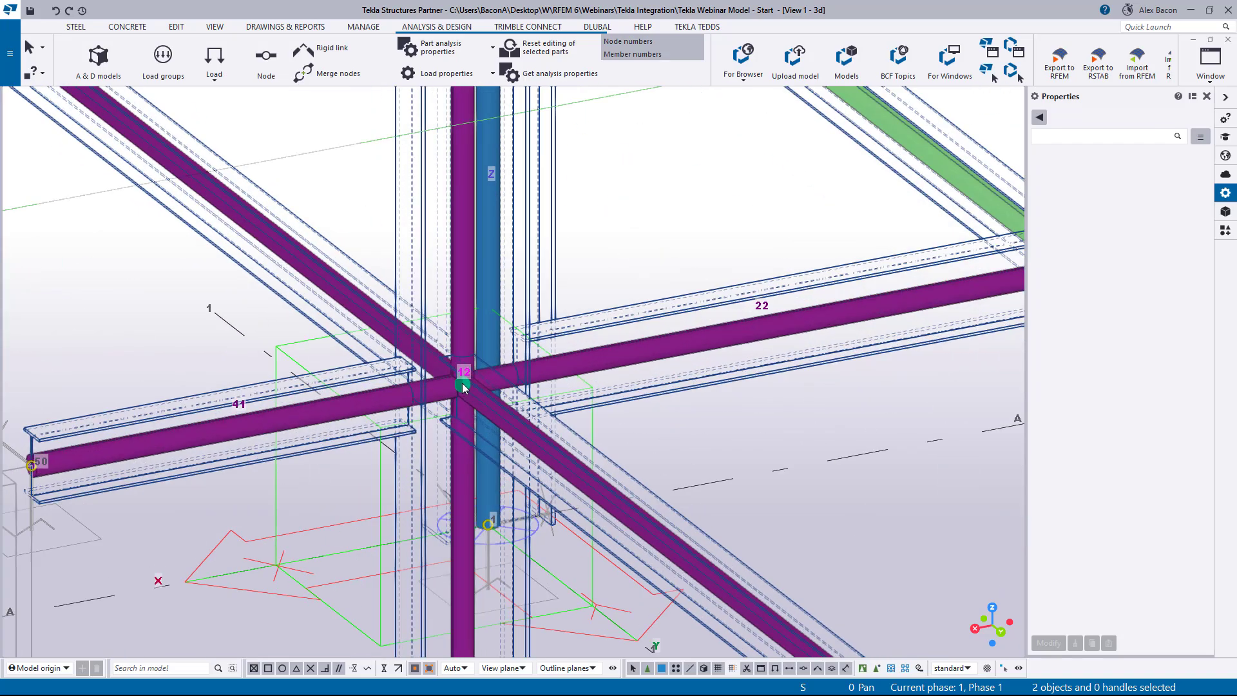
scroll(463, 387, down, 4)
Step: Inspect the corner joint at node 16 up close and review the neighbouring joints along members 12 and 13
middle_drag(251, 207, 140, 96)
middle_drag(569, 455, 262, 258)
scroll(520, 459, up, 4)
scroll(552, 448, up, 2)
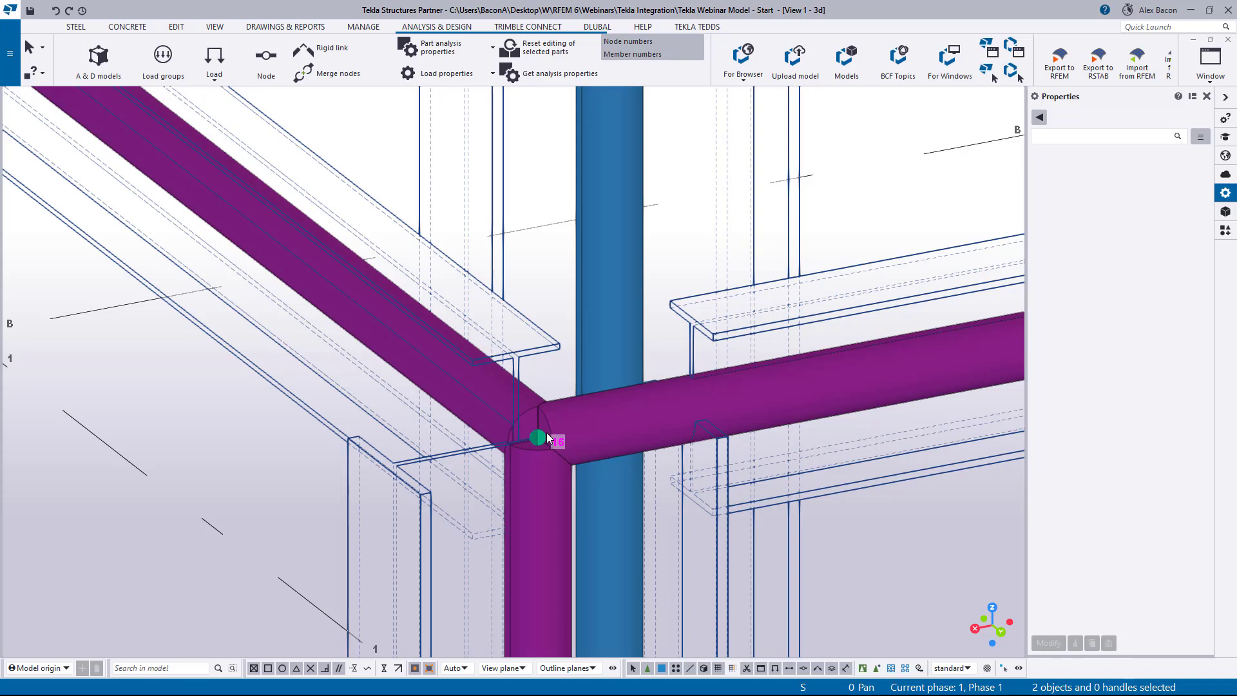
scroll(548, 438, down, 10)
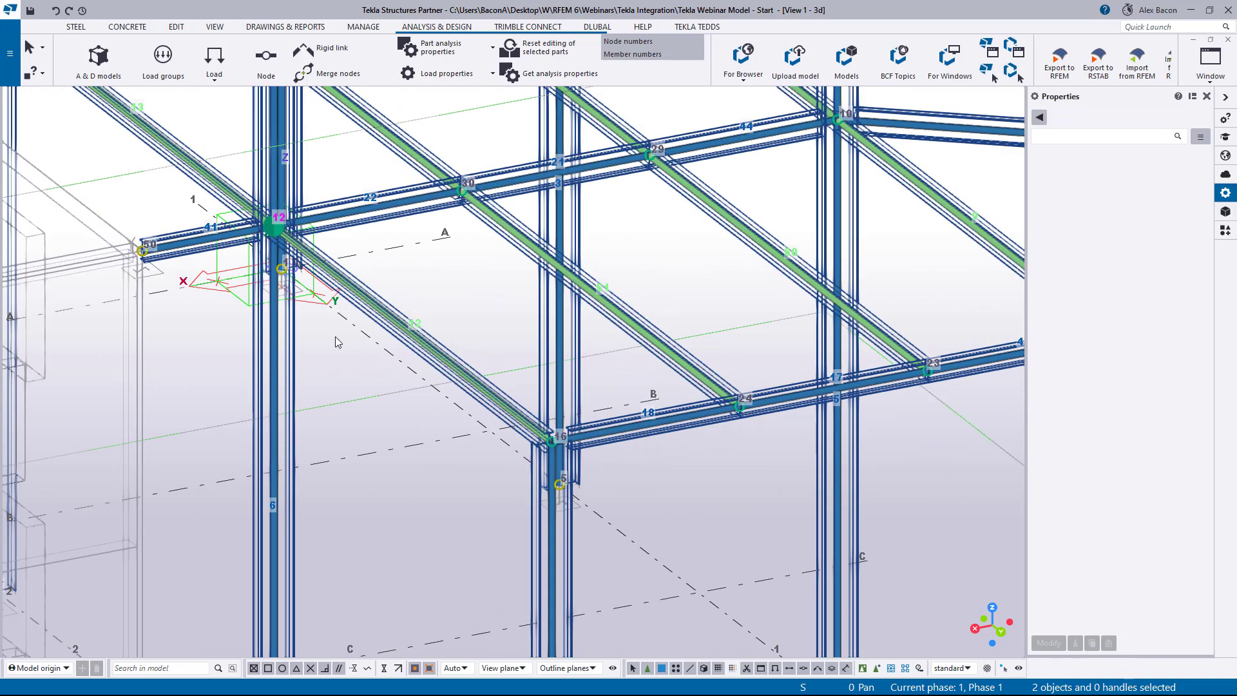
middle_drag(335, 341, 501, 497)
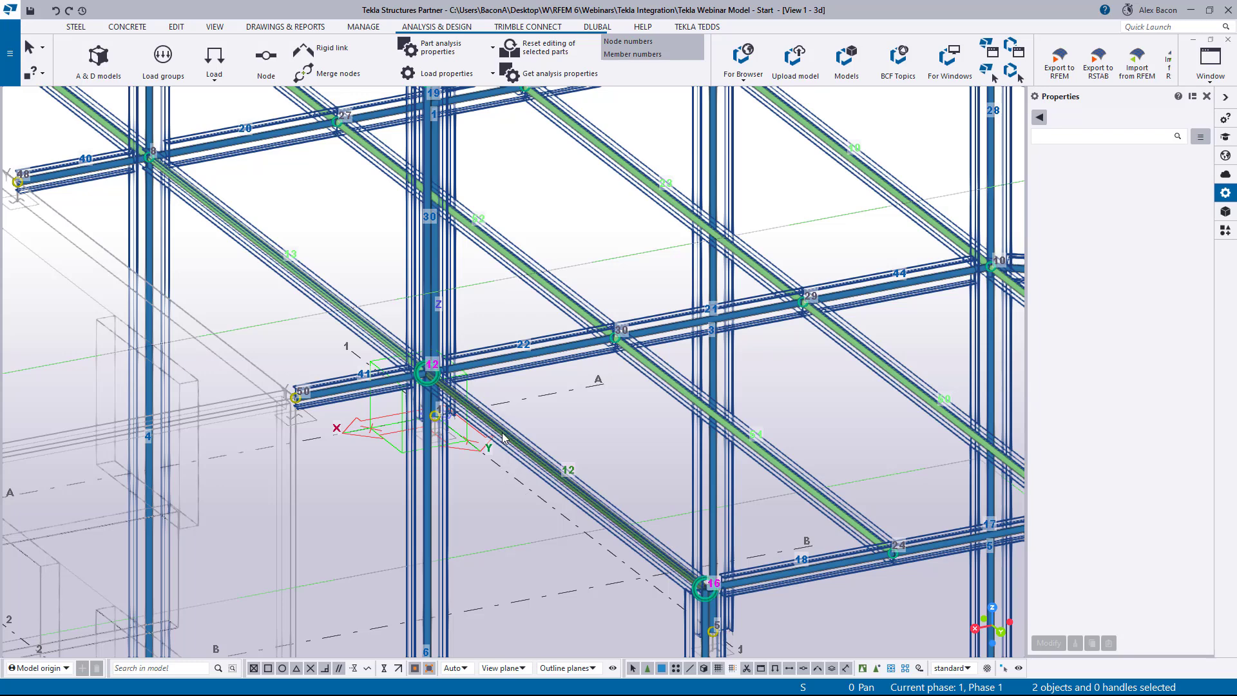
scroll(460, 409, up, 3)
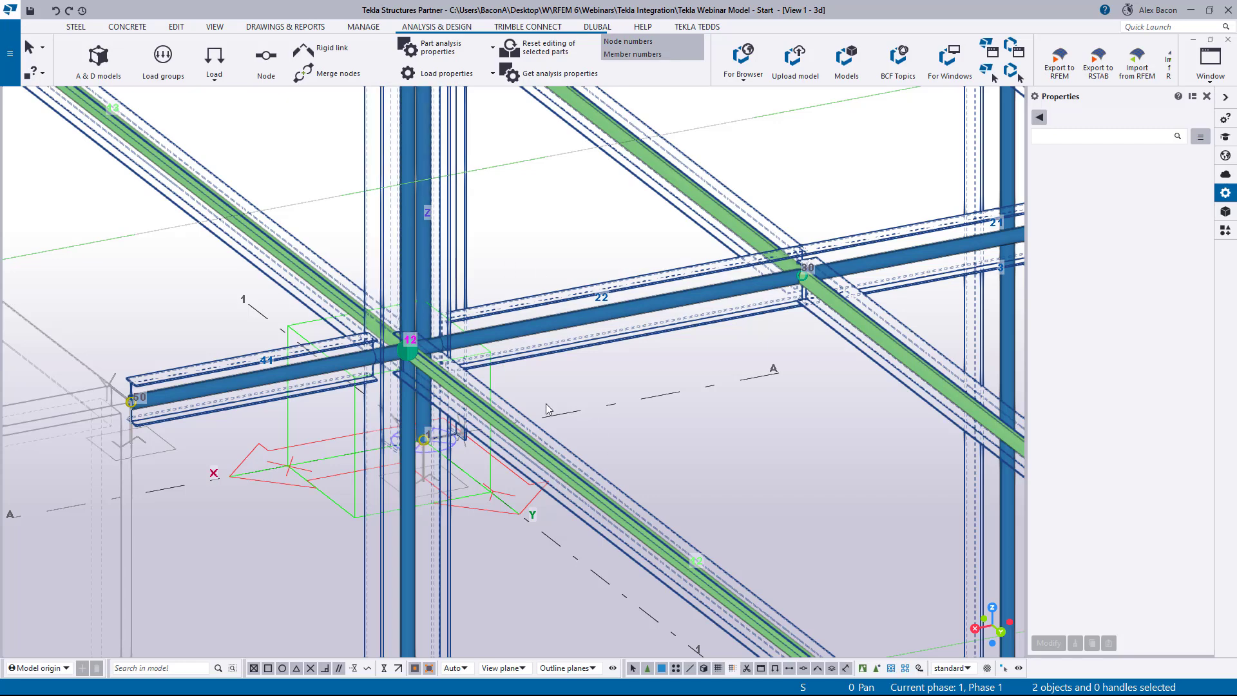
scroll(530, 440, down, 2)
scroll(530, 440, down, 1)
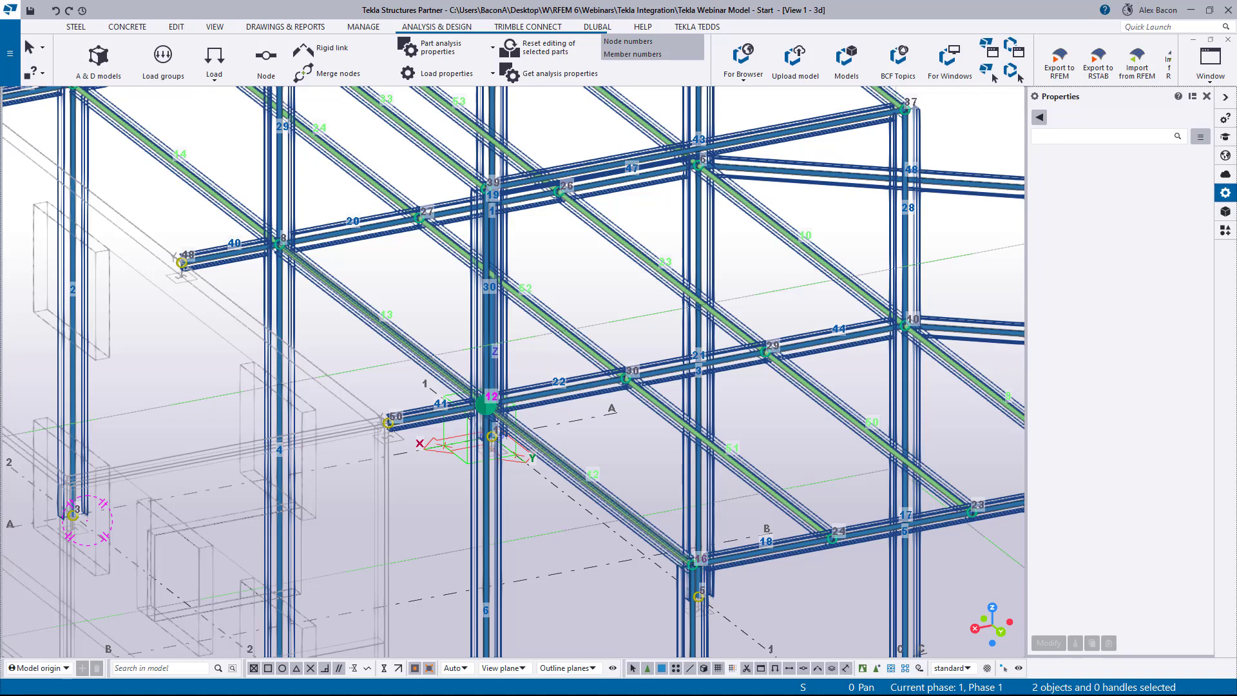
Step: Check the Steel analysis model's remaining warnings in the analysis model list and dismiss the warning summary
drag(0, 84, 701, 156)
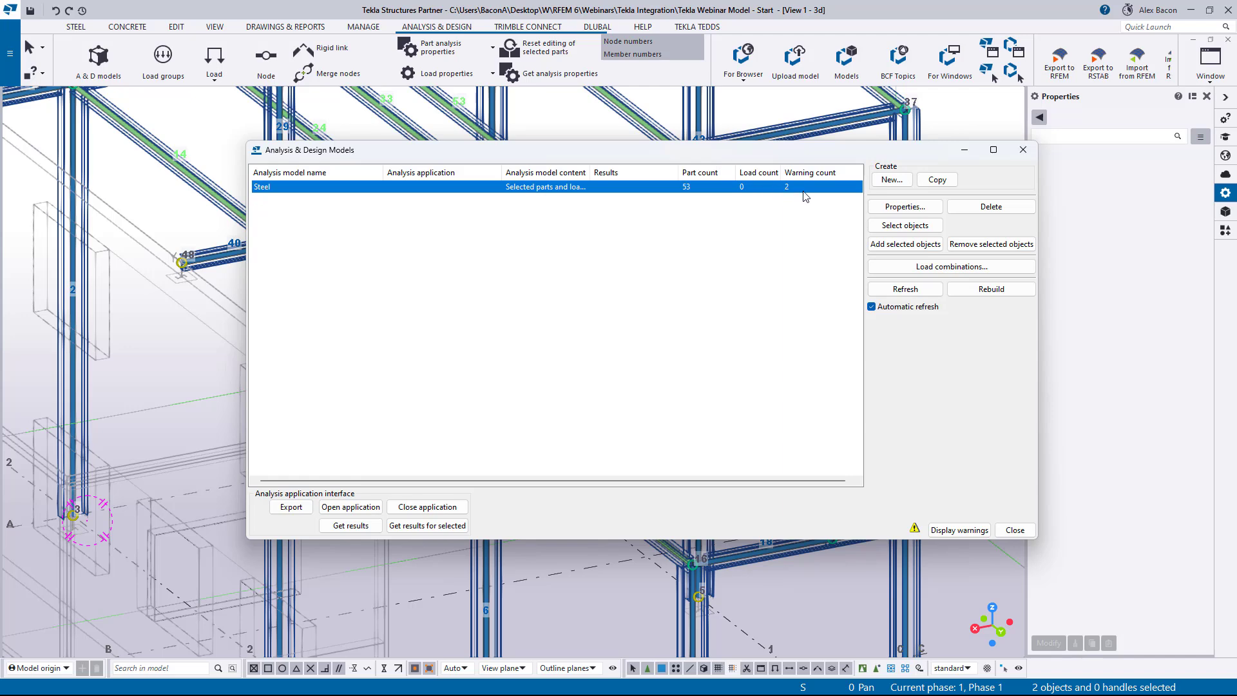
click(973, 529)
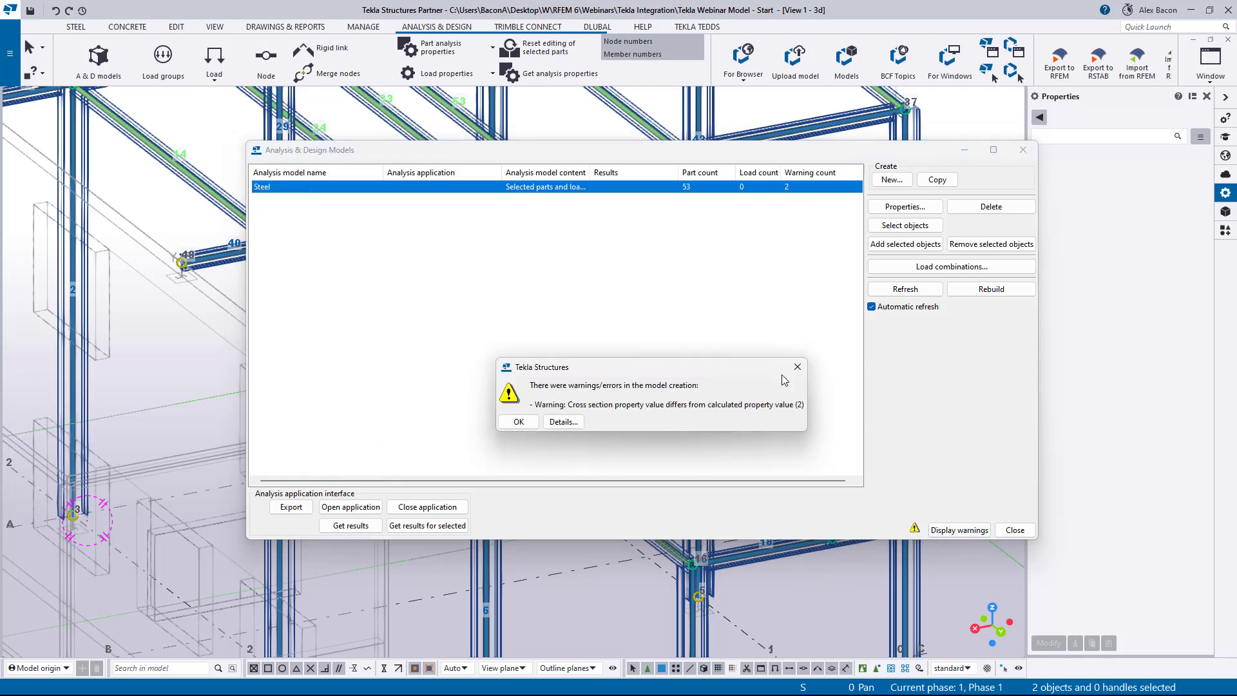
drag(782, 375, 855, 380)
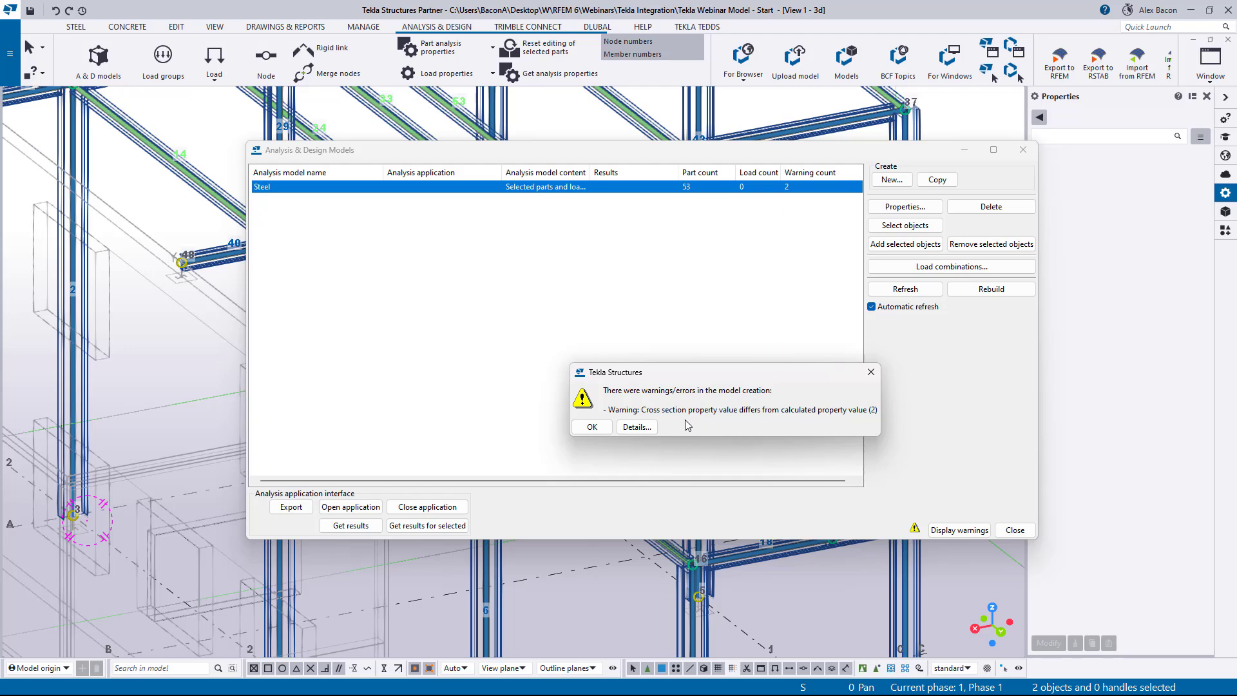
click(593, 426)
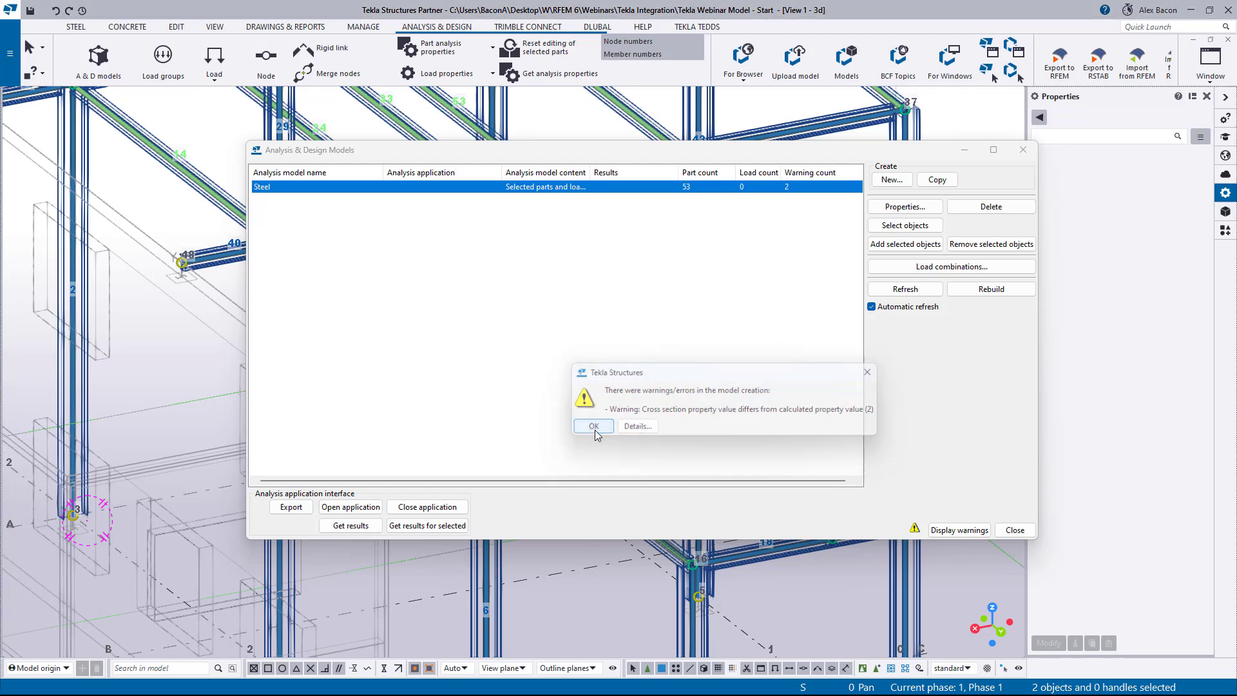
Step: Select the Steel analysis model again to display it over the frame, and bring the column base supports into view
scroll(613, 296, down, 4)
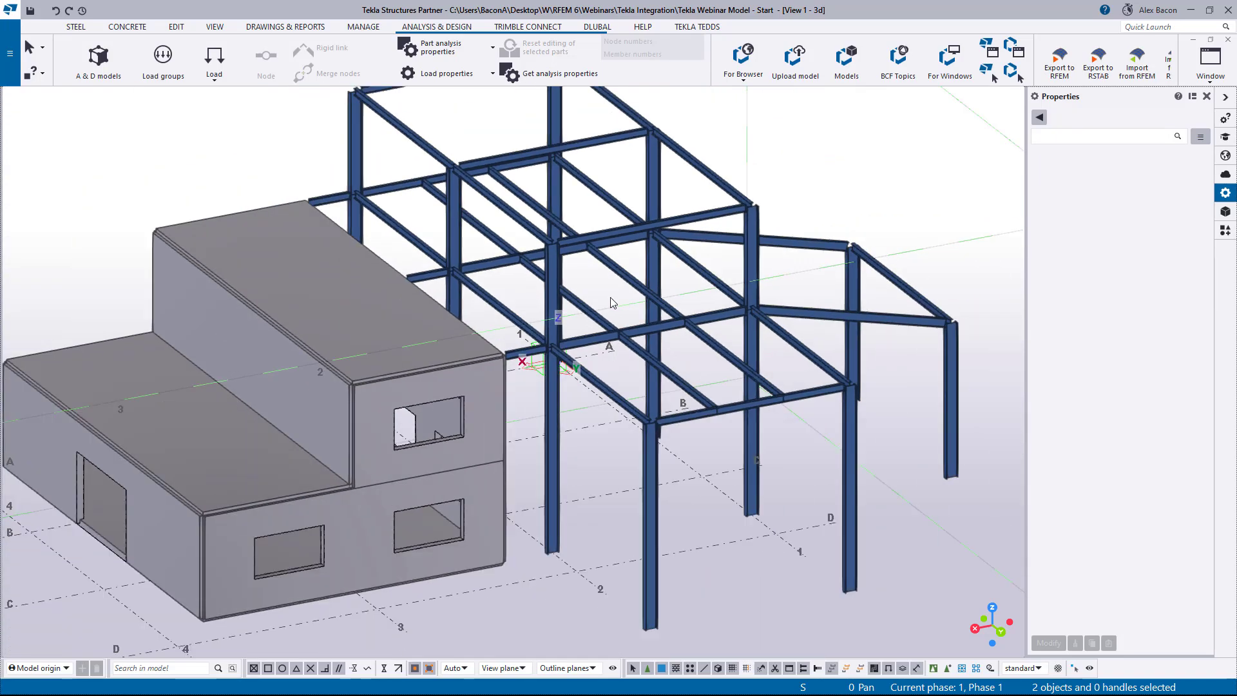
middle_drag(612, 297, 587, 316)
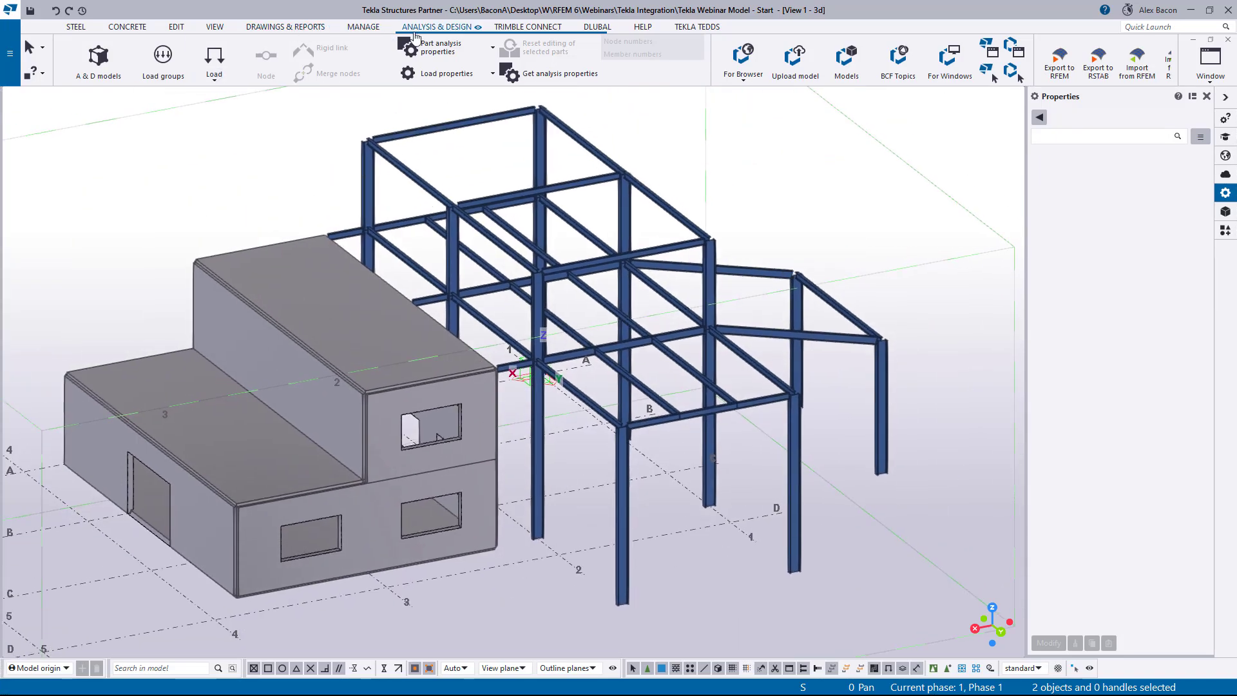
click(98, 56)
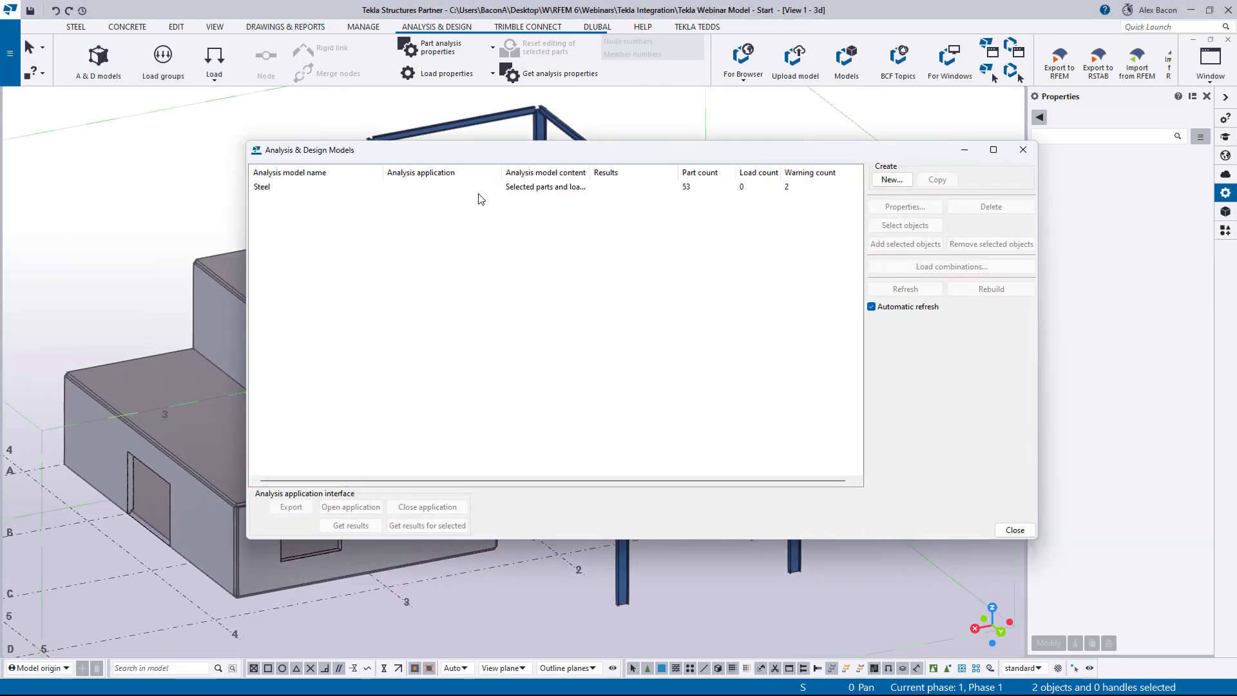
click(459, 185)
drag(557, 152, 0, 172)
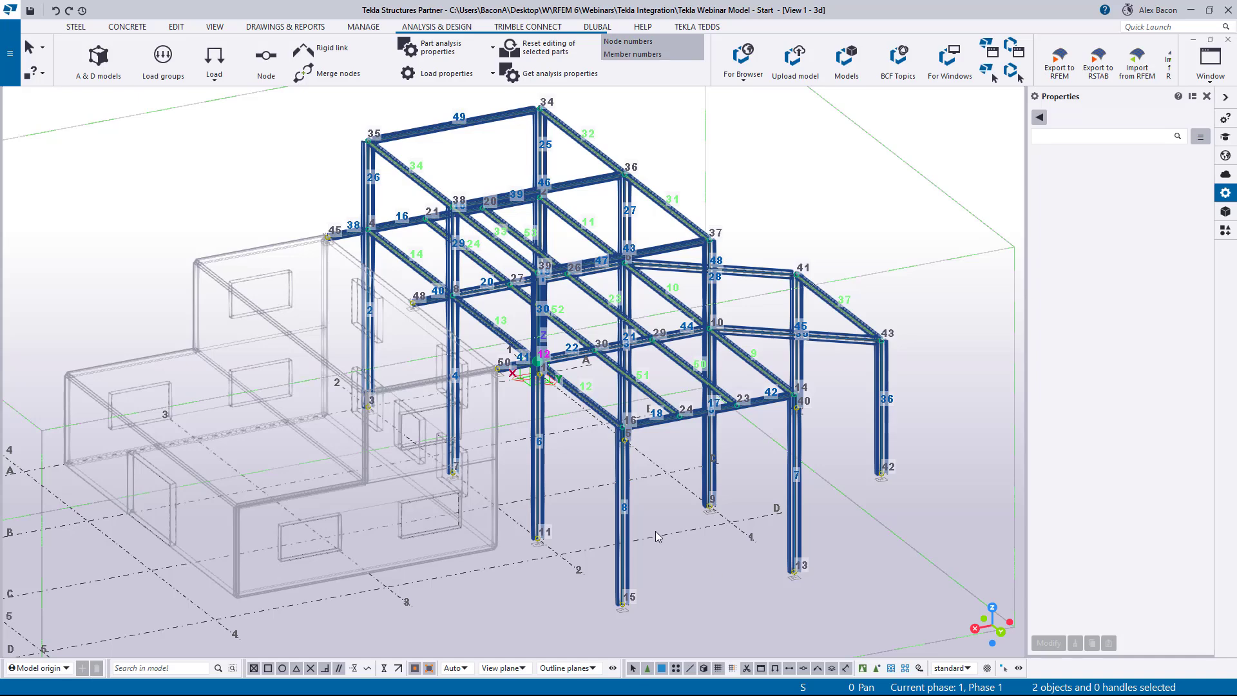
scroll(651, 535, up, 5)
middle_drag(659, 517, 631, 464)
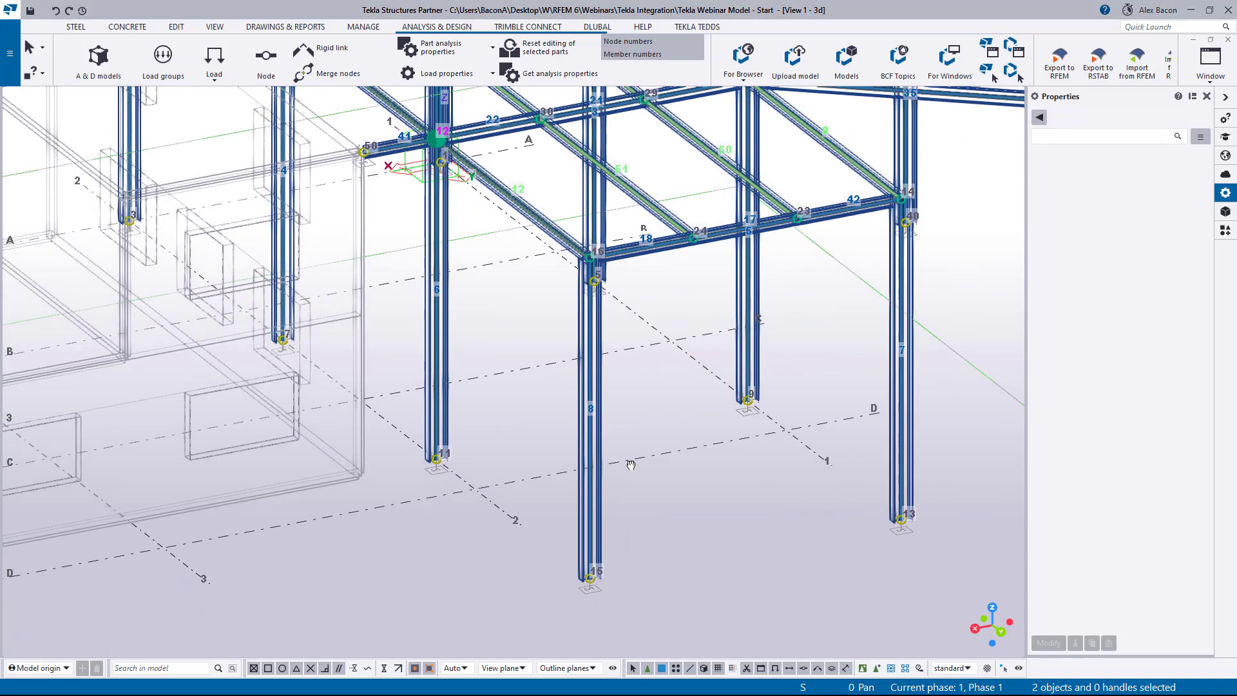
Step: Set the analysis axis of column member 8 to Top center and inspect the column's base
double_click(591, 515)
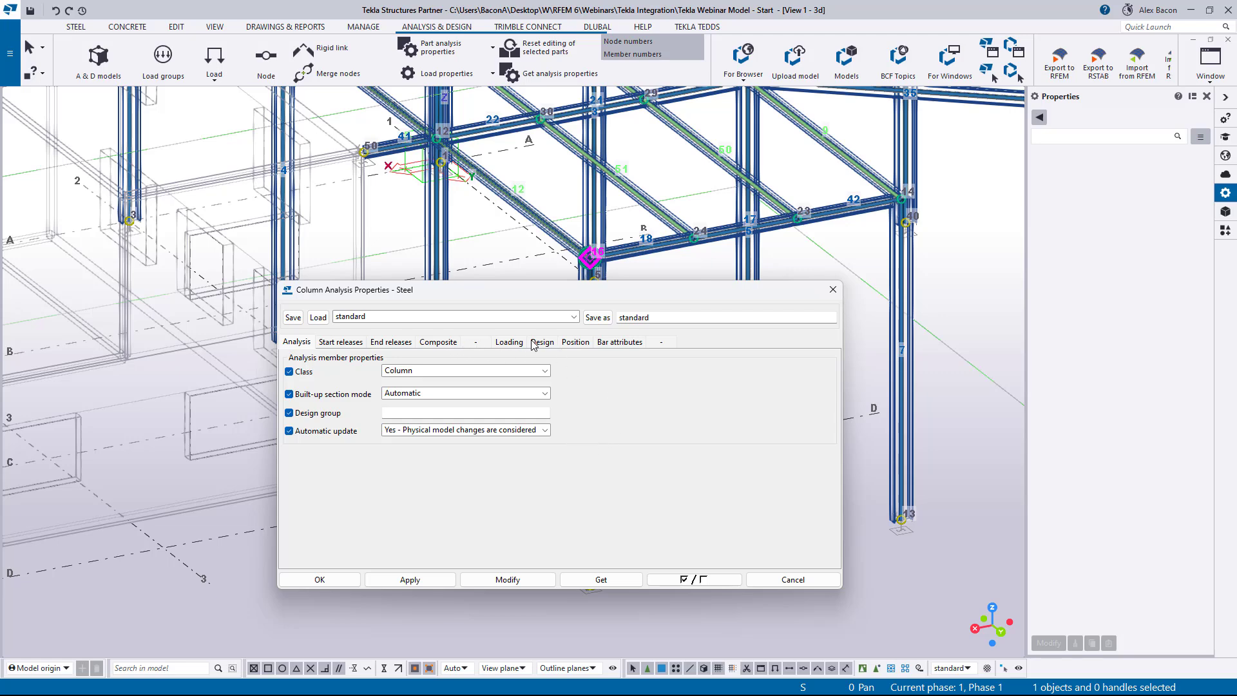
drag(529, 294, 901, 286)
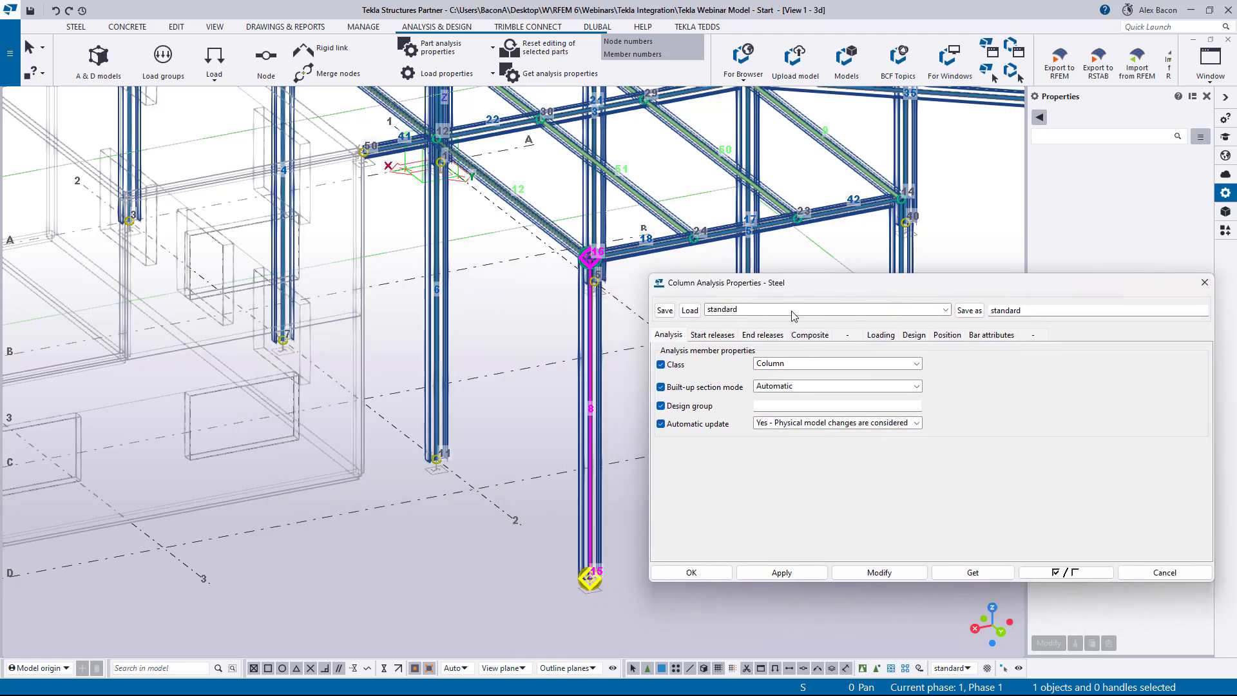
click(946, 336)
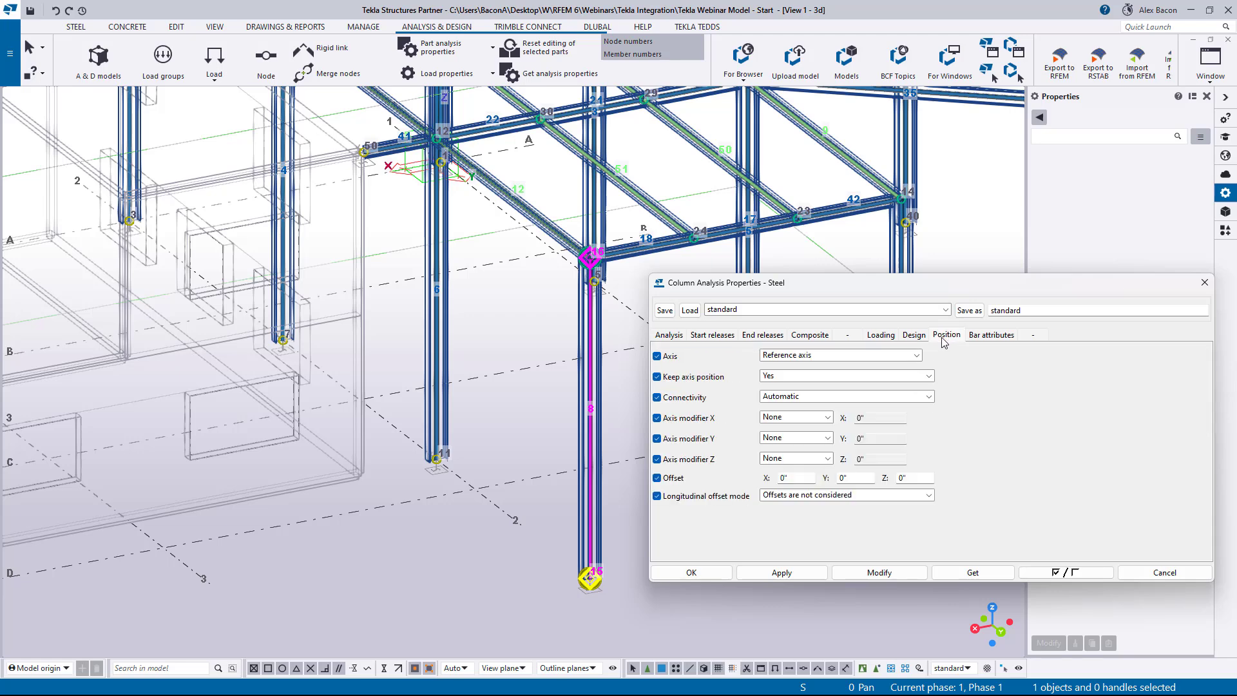
click(805, 358)
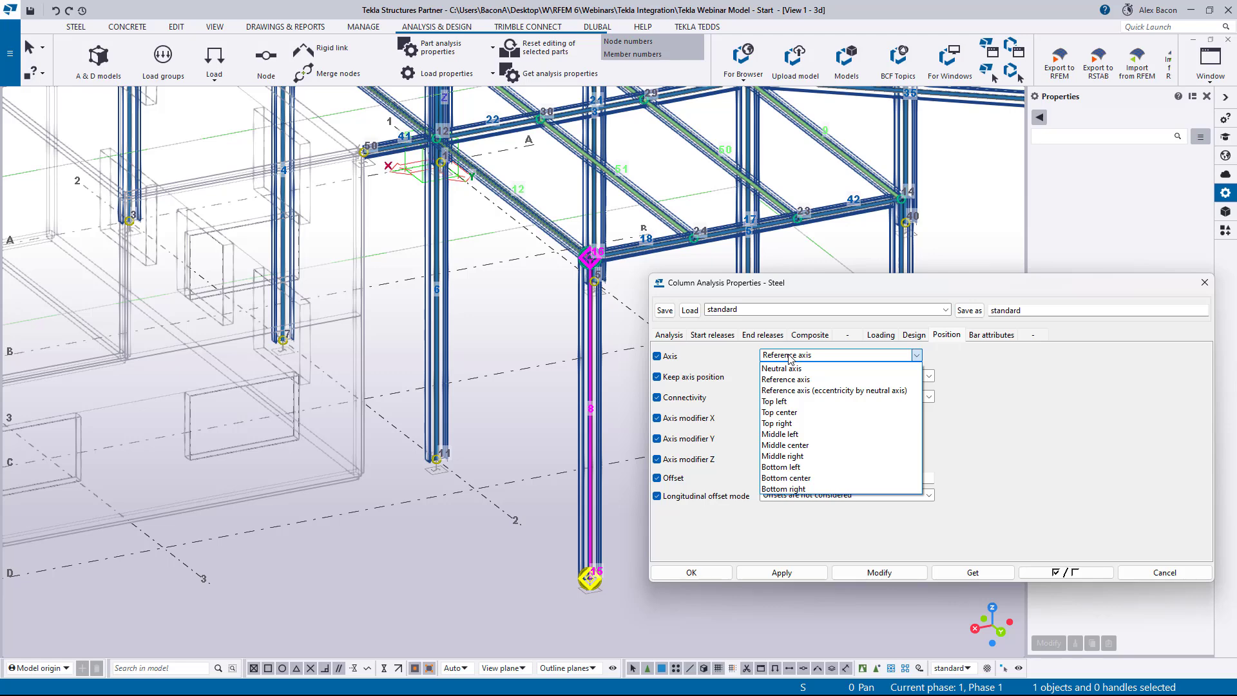
click(792, 412)
click(852, 574)
scroll(573, 584, up, 3)
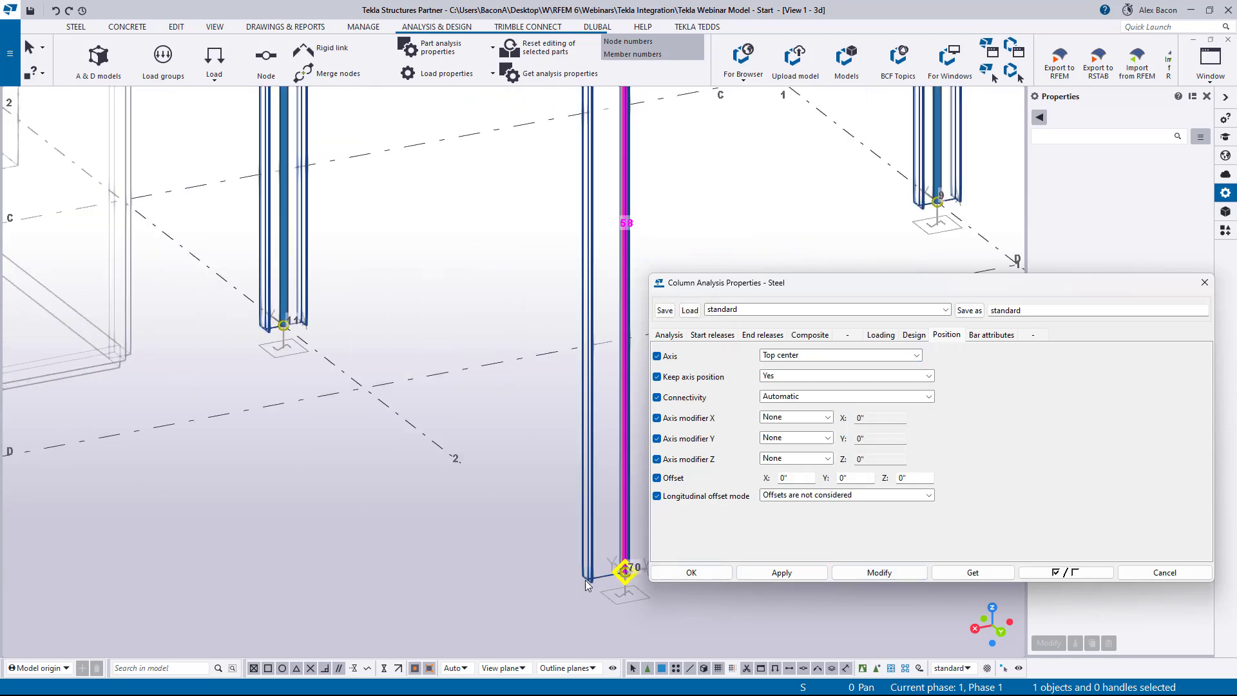
middle_drag(599, 573, 506, 536)
middle_drag(504, 424, 496, 555)
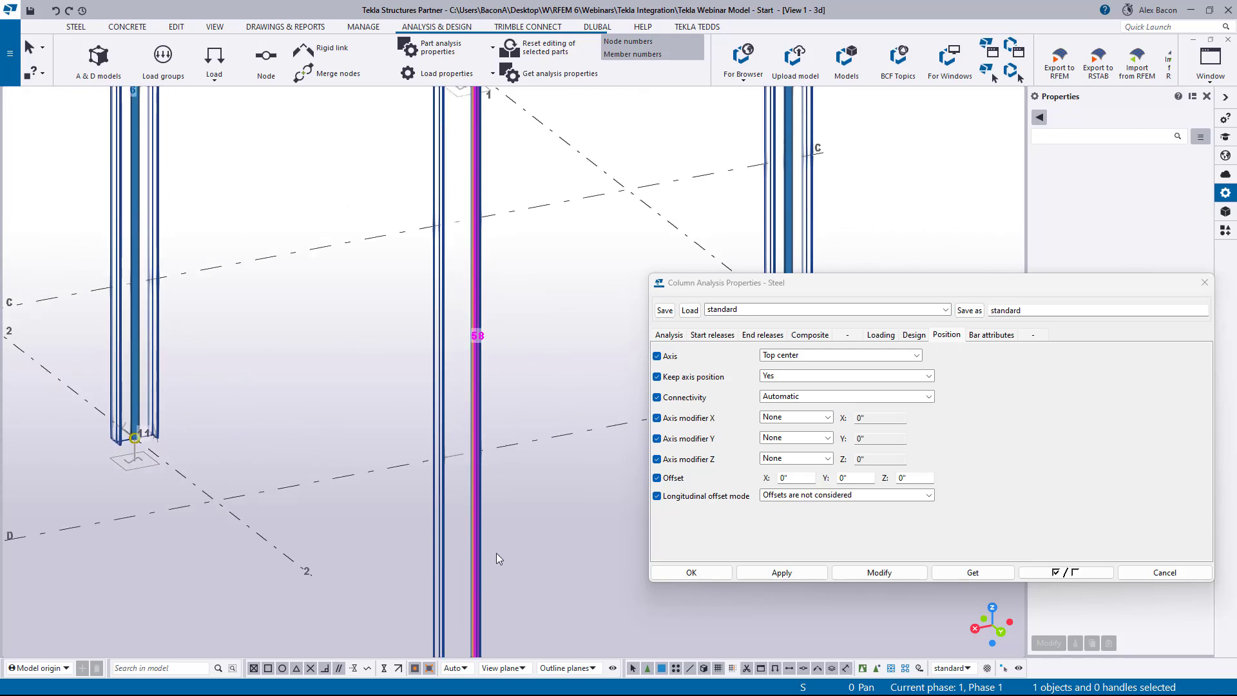
middle_drag(504, 391, 512, 272)
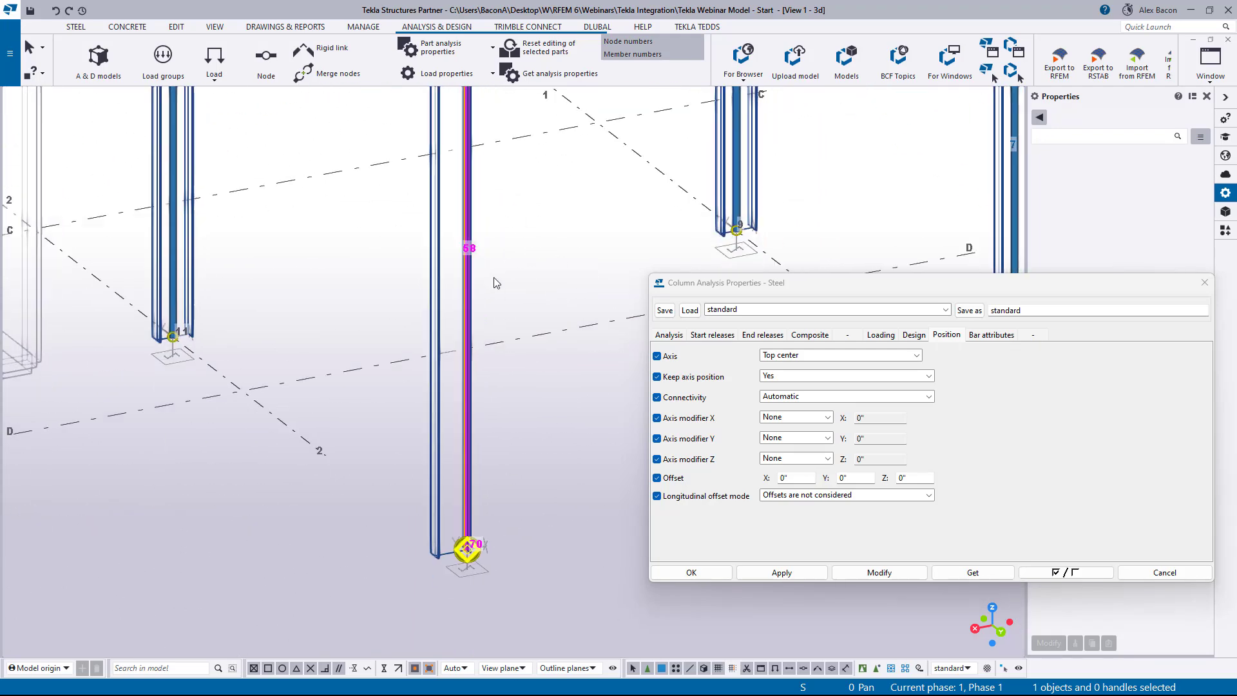
scroll(465, 549, up, 2)
Step: Set column member 8's analysis axis back to Reference axis and close its analysis properties
click(815, 356)
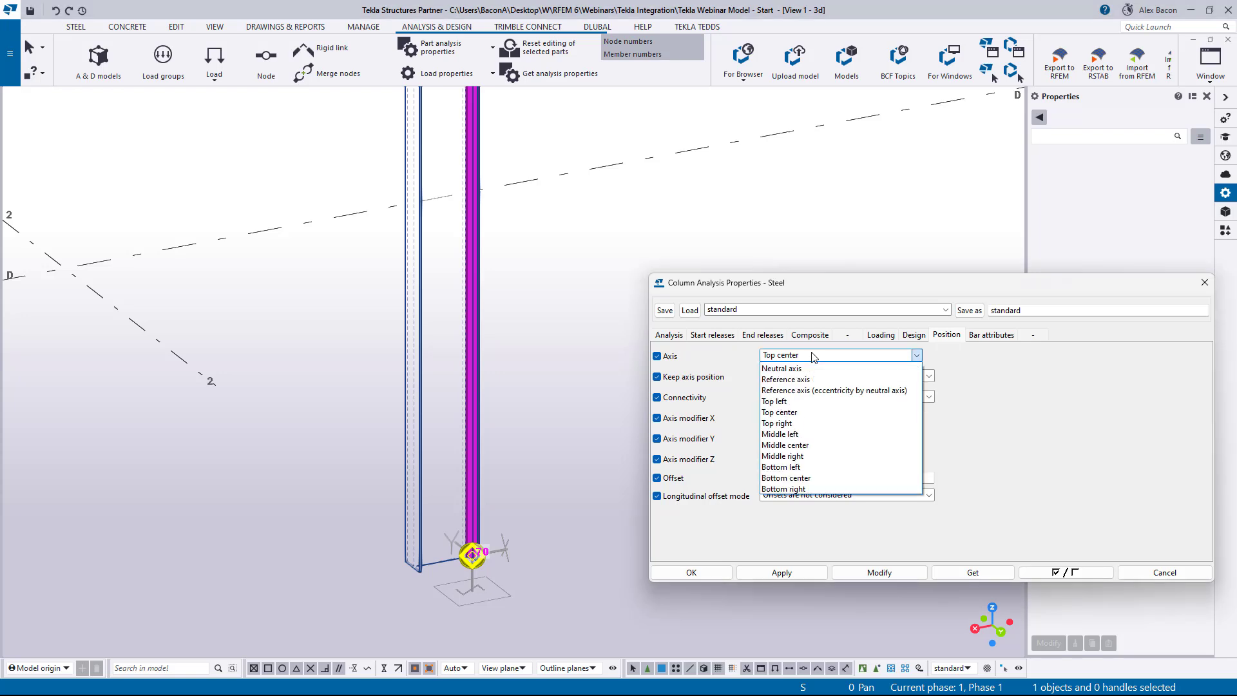
click(786, 379)
click(881, 573)
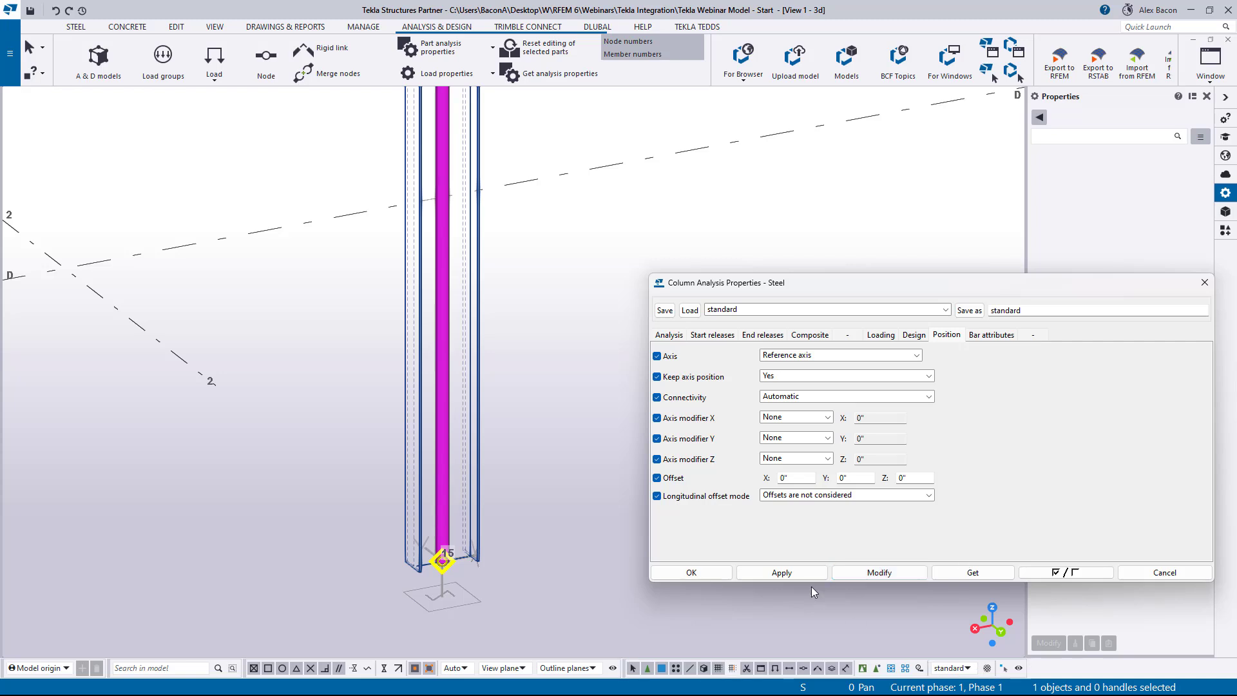
drag(1038, 292, 908, 264)
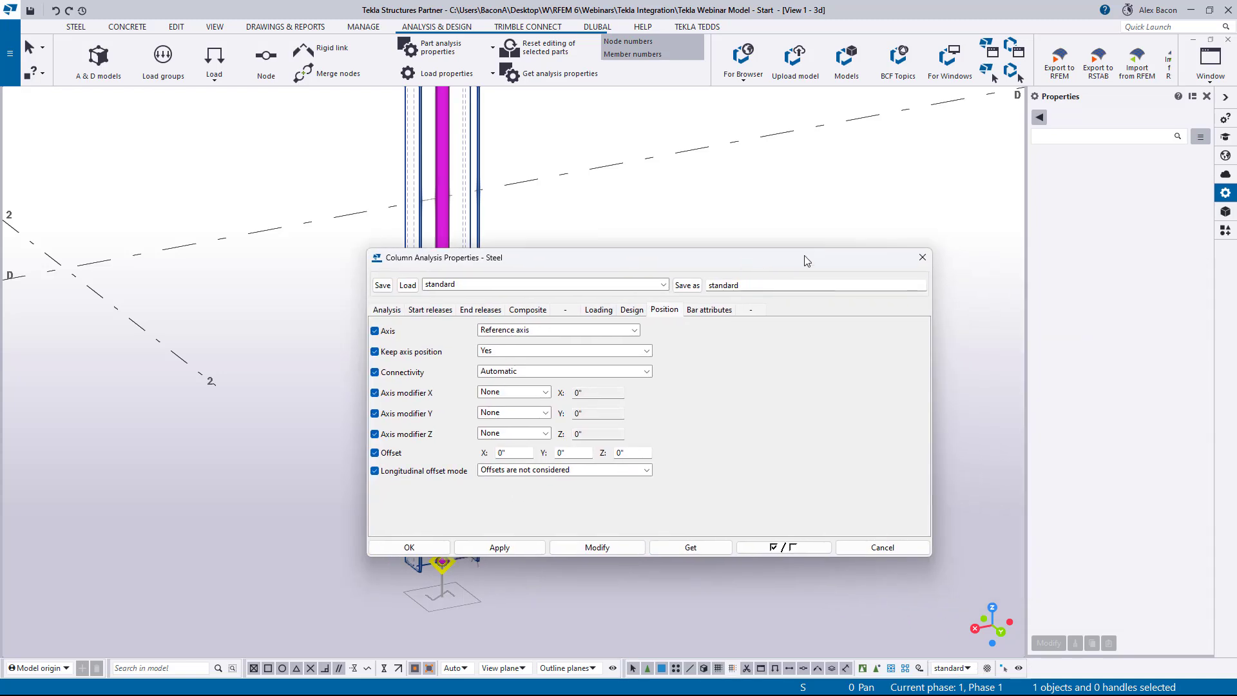
click(923, 257)
Step: Clear the column selection and return to the physical model display of the whole frame and building
scroll(633, 261, down, 6)
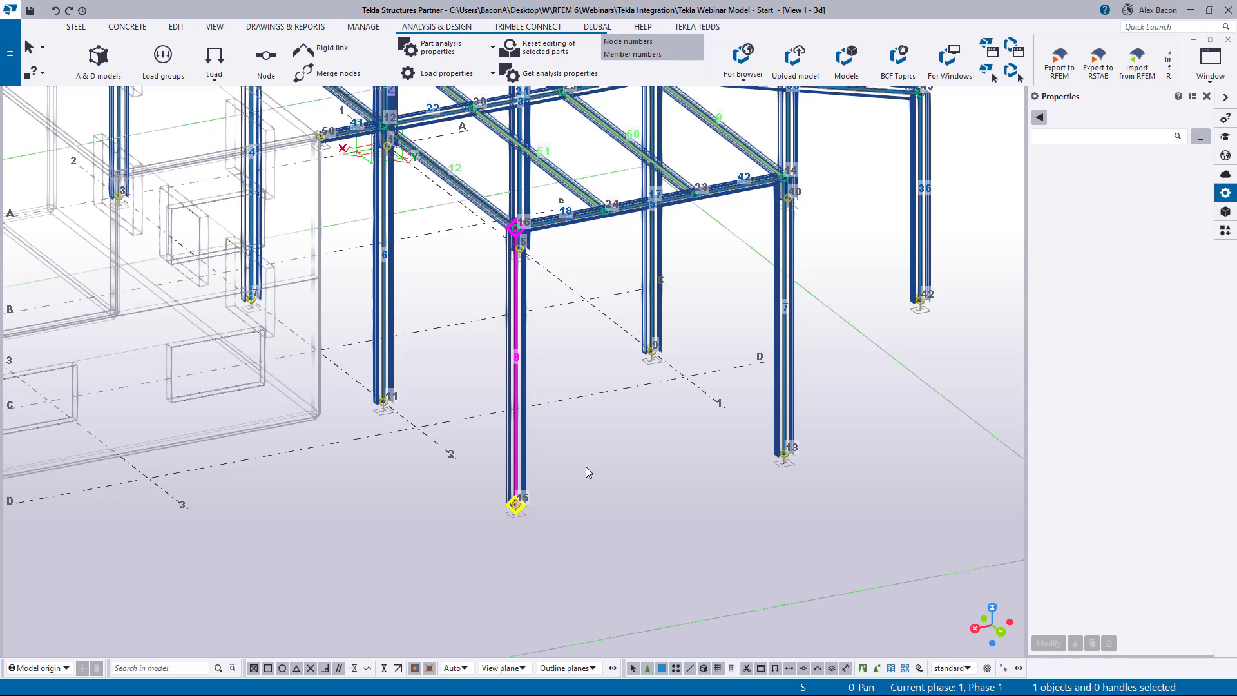
scroll(586, 472, down, 5)
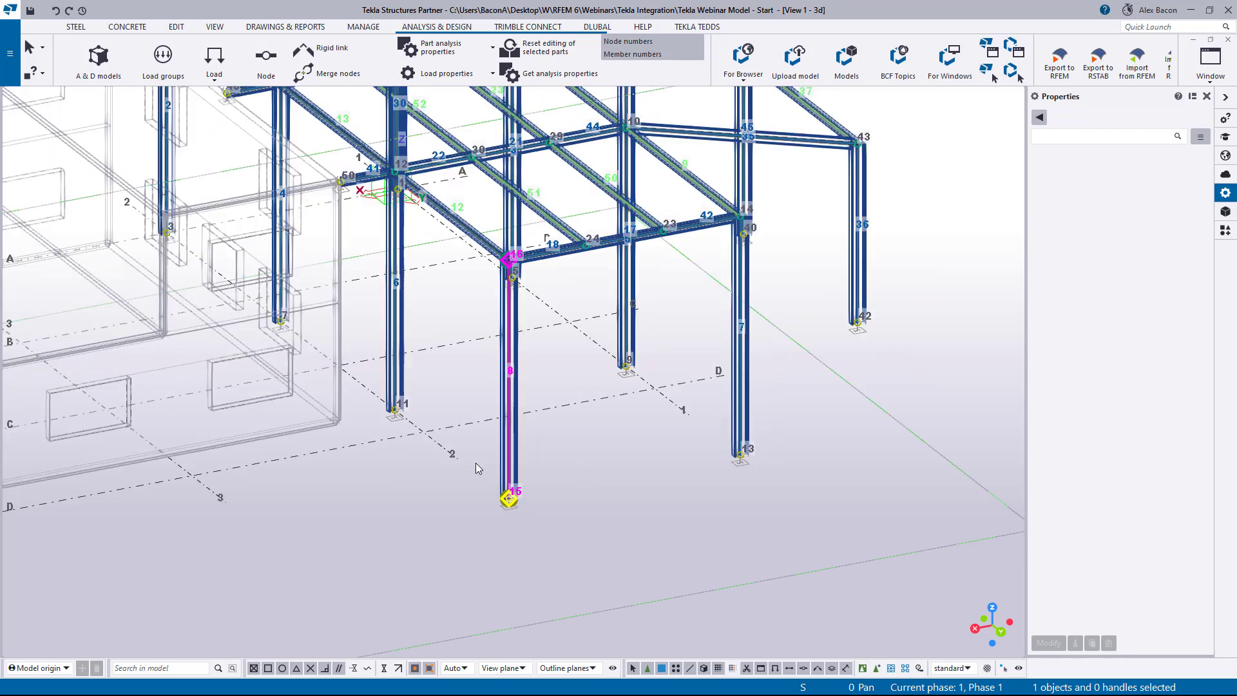
middle_drag(502, 485, 588, 498)
scroll(517, 416, up, 1)
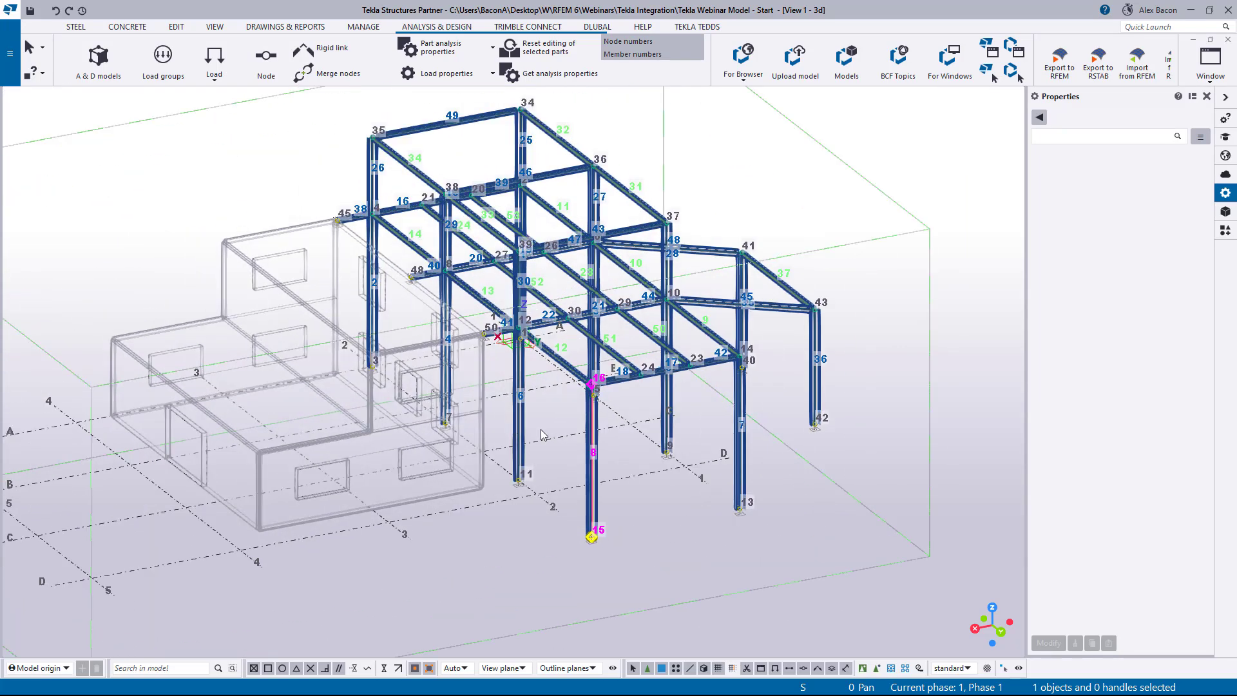
click(546, 430)
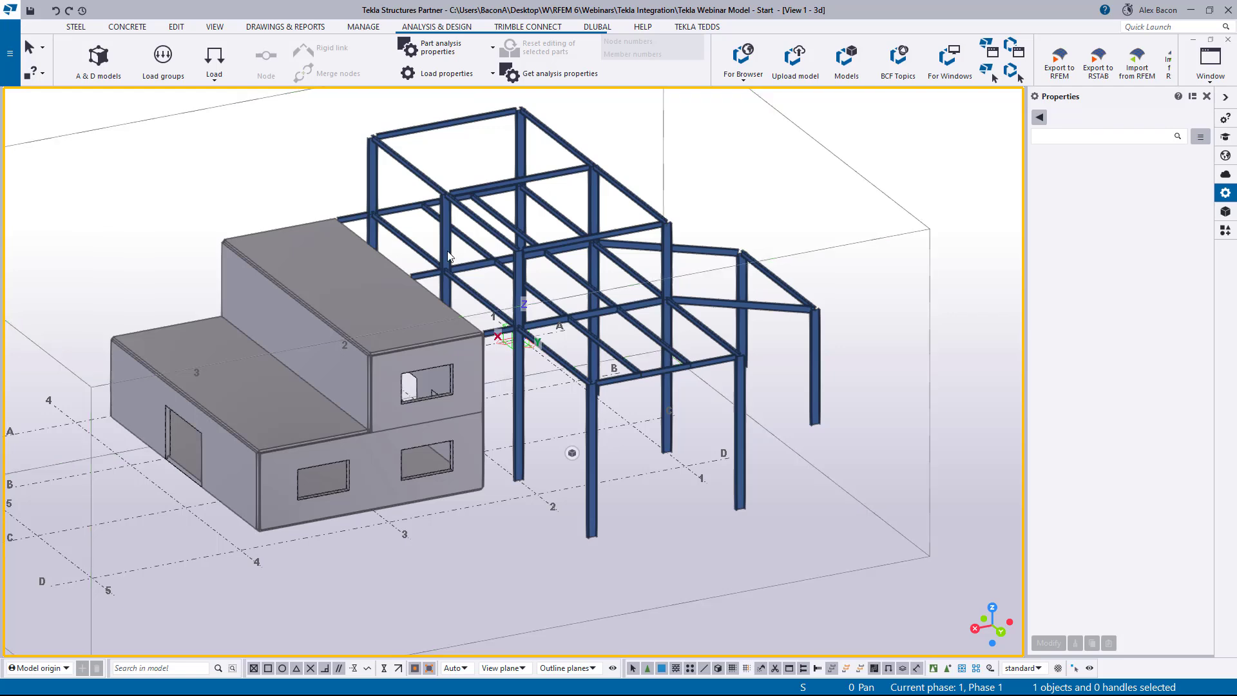
Step: Check the profile and material of several columns and beams in the physical steel frame
scroll(812, 384, up, 2)
click(813, 387)
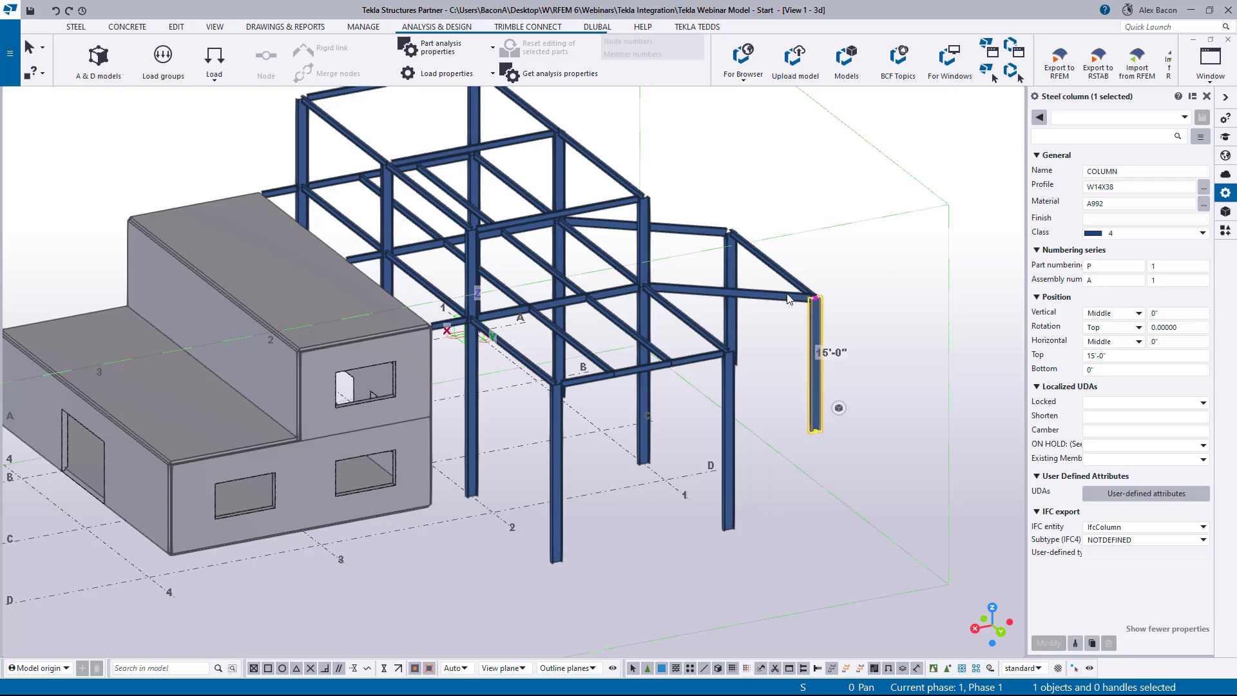
click(1119, 187)
click(611, 300)
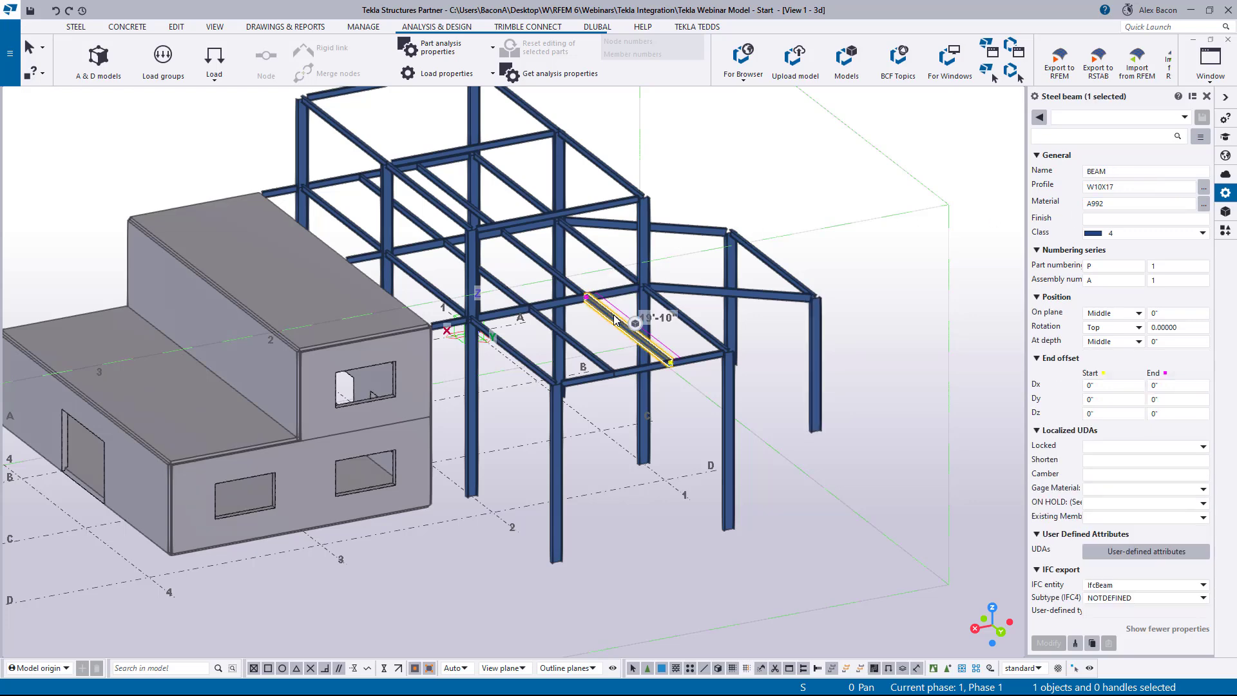
click(645, 314)
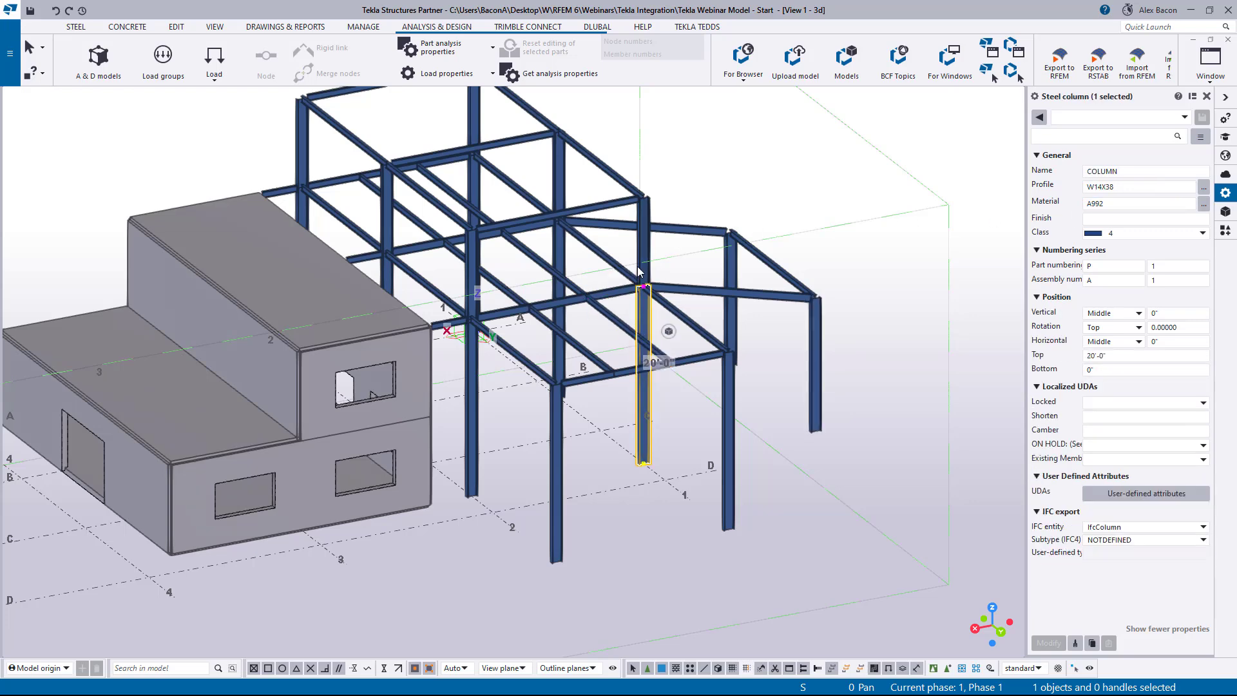
click(546, 215)
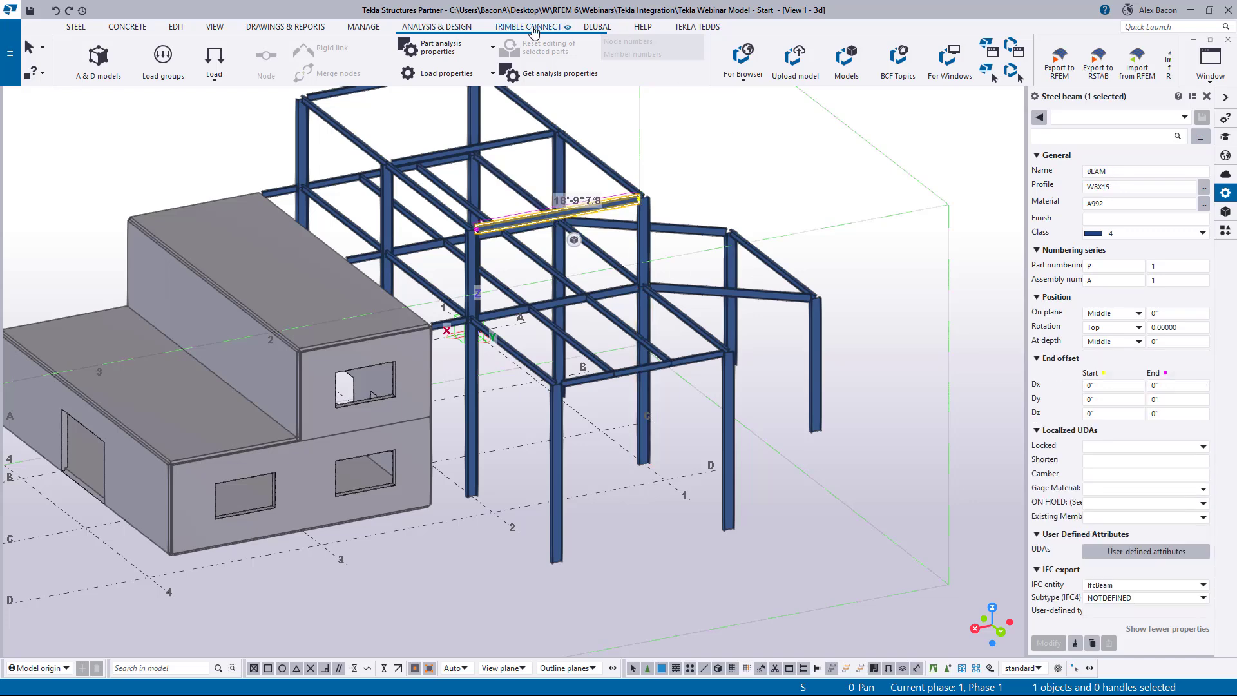
Step: Review the W-section and A992 export mappings in the Dlubal conversion tables, close them and clear the beam selection
click(581, 28)
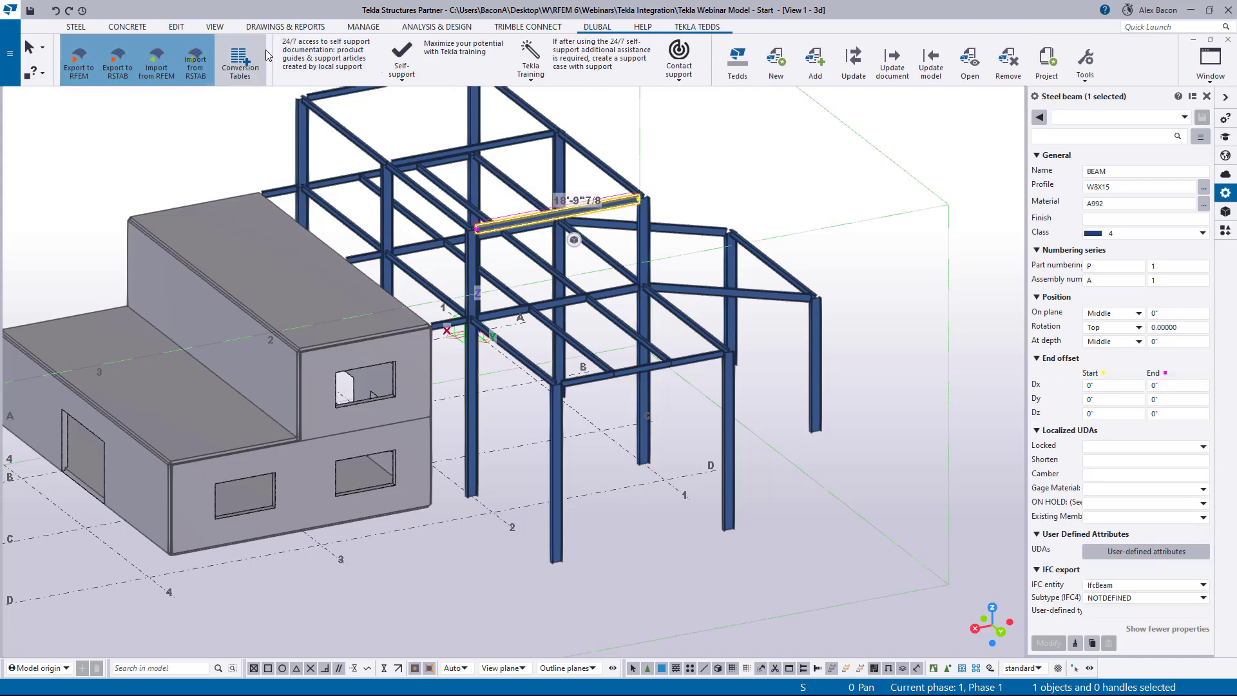
click(240, 65)
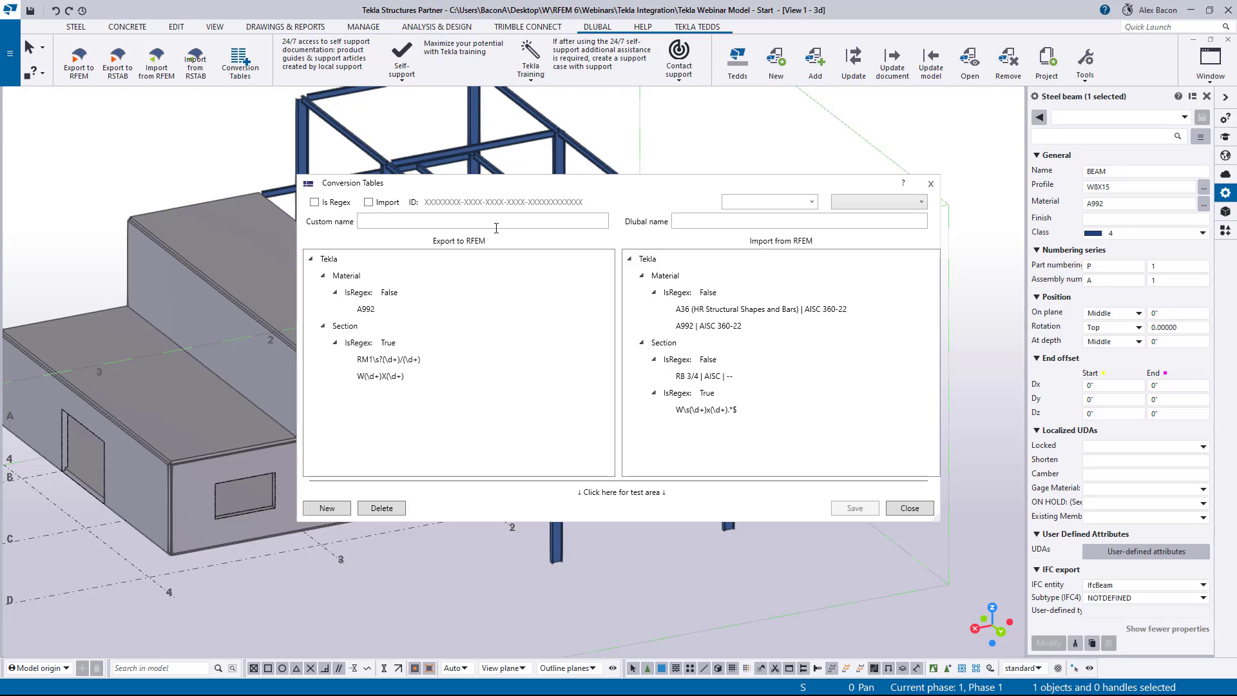
click(390, 377)
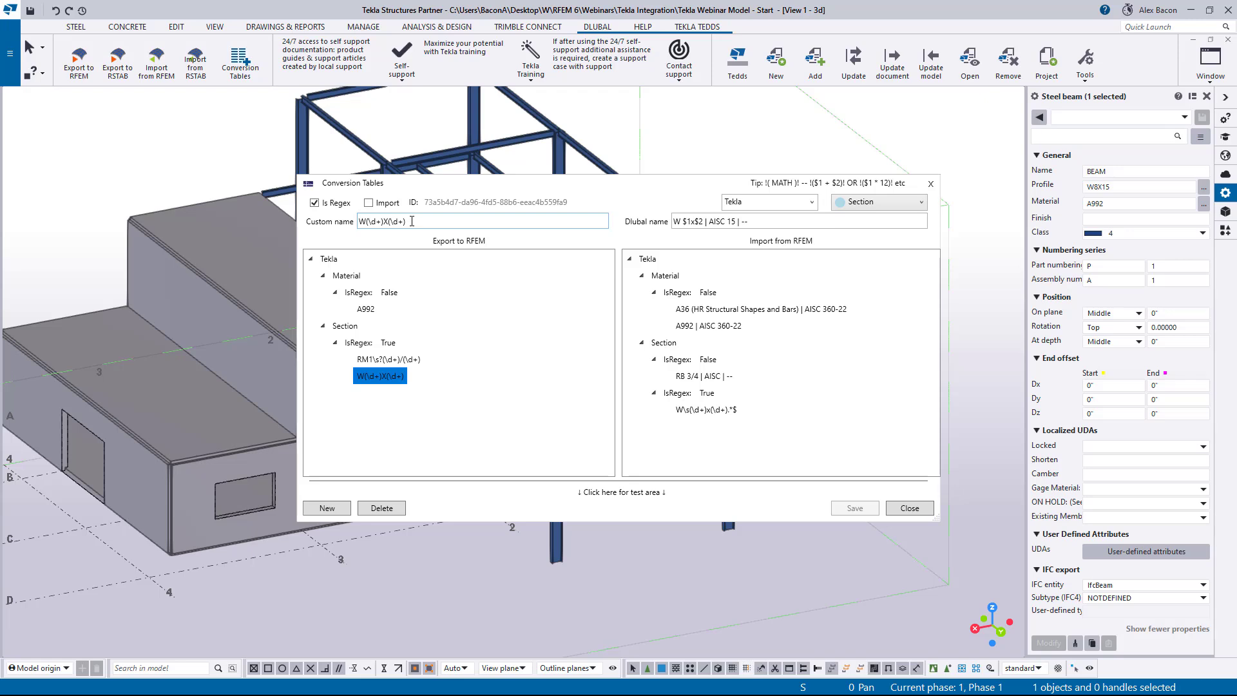
click(366, 309)
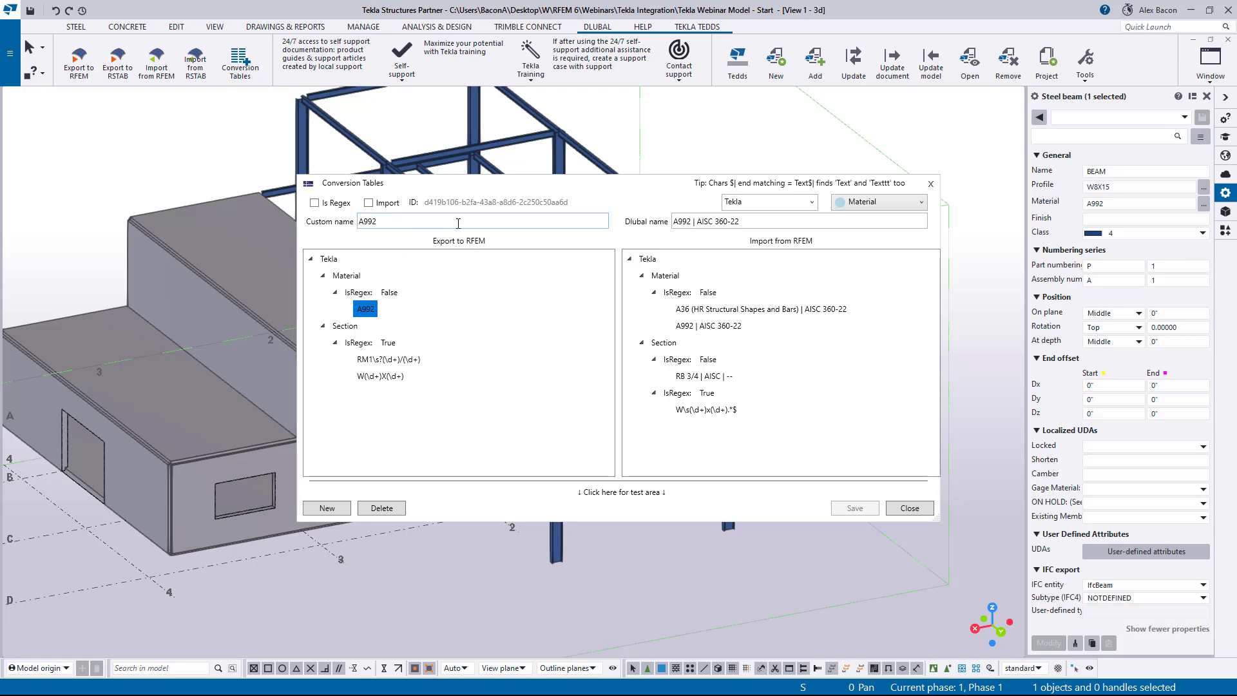
click(930, 184)
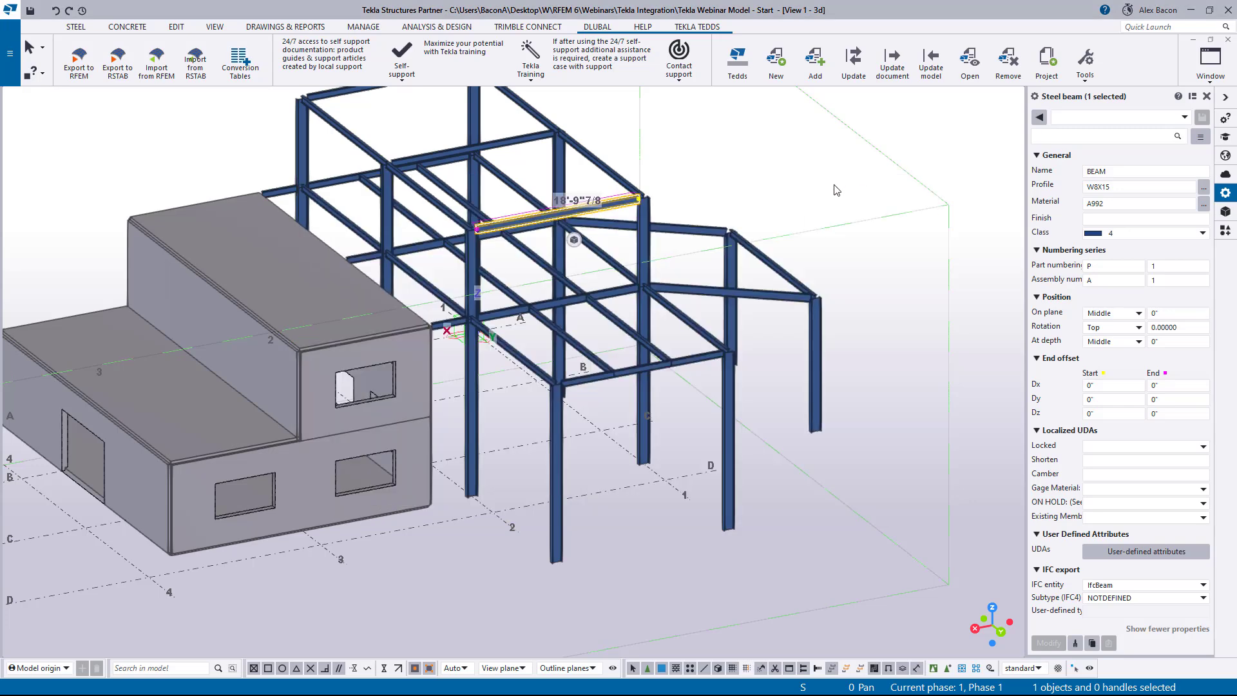
click(799, 191)
scroll(799, 191, down, 2)
middle_drag(798, 201, 803, 234)
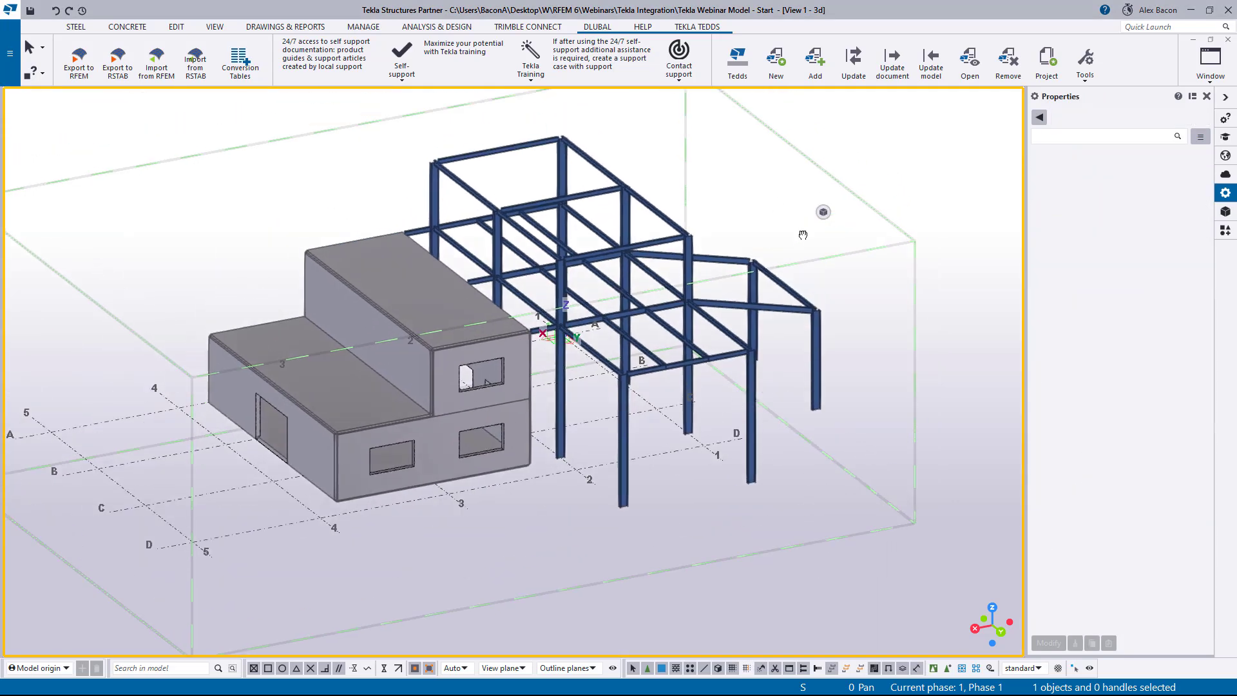
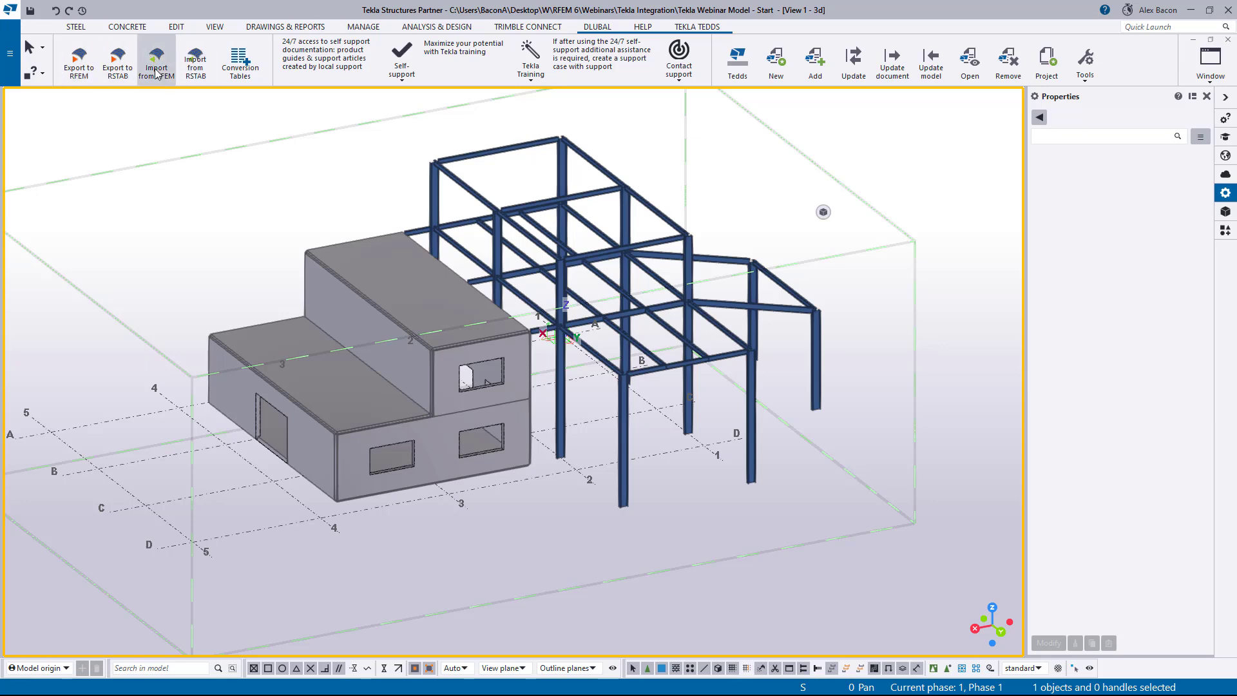
Step: Dismiss the RFEM export options and arrange the Tekla Structures and RFEM windows side by side
click(78, 71)
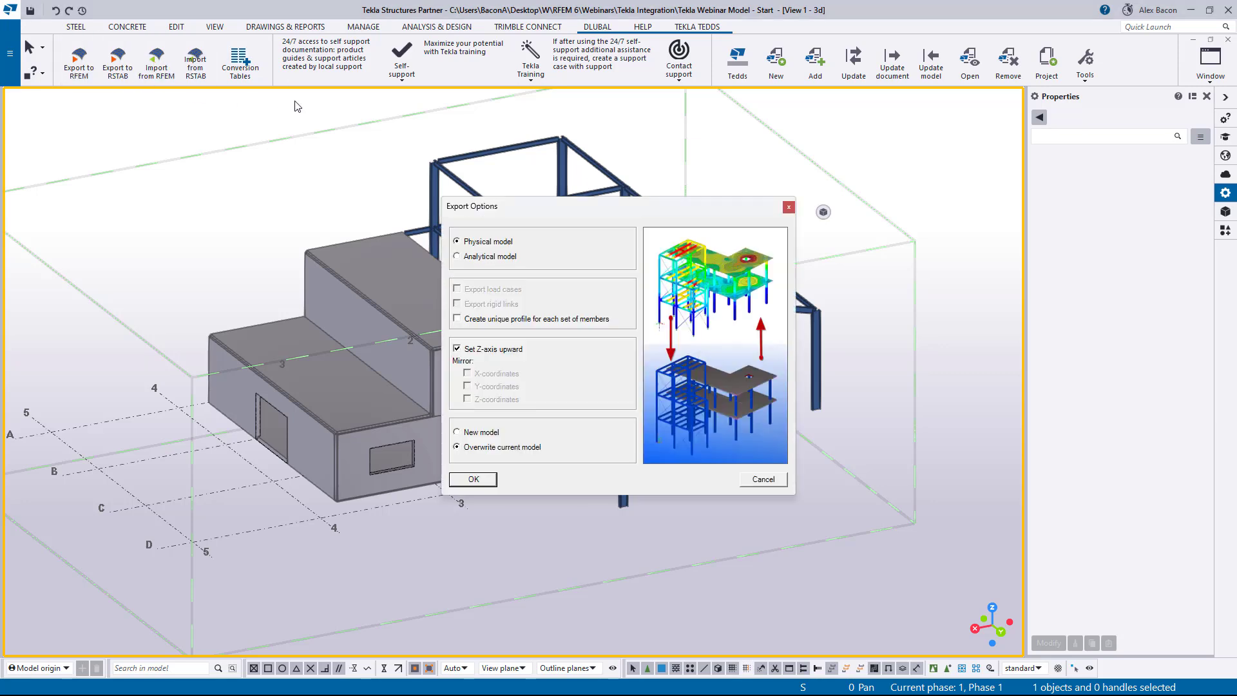
click(791, 206)
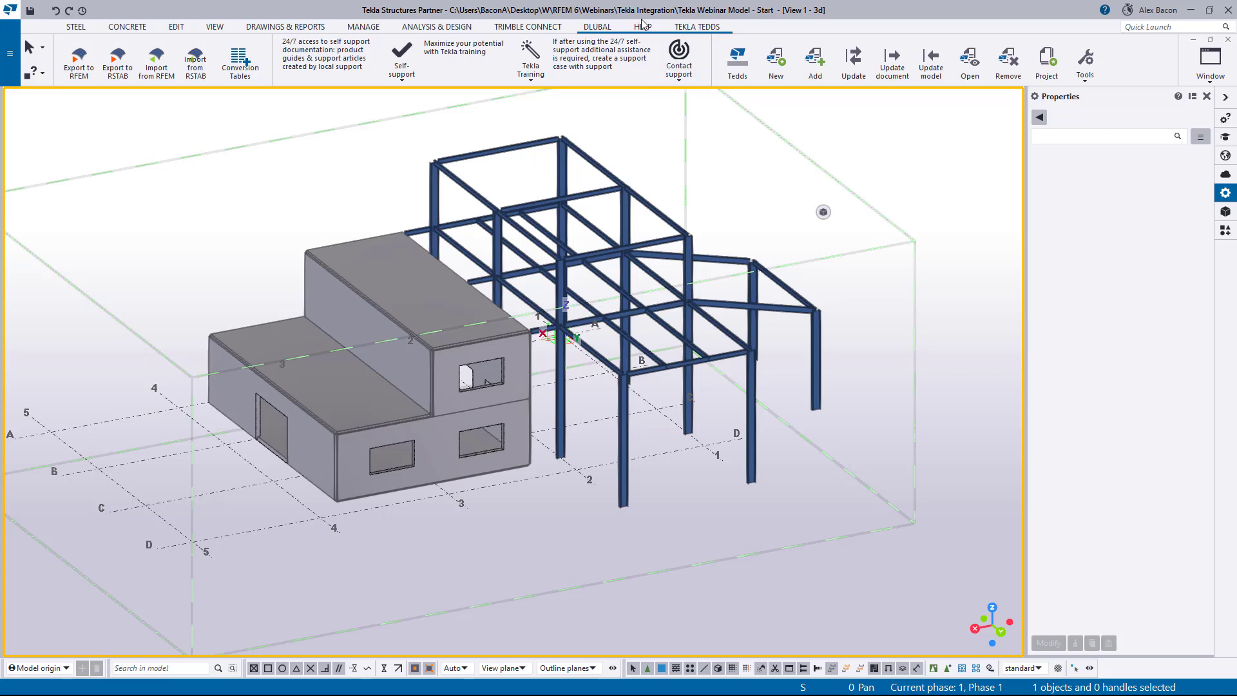
drag(628, 11, 1234, 214)
click(165, 151)
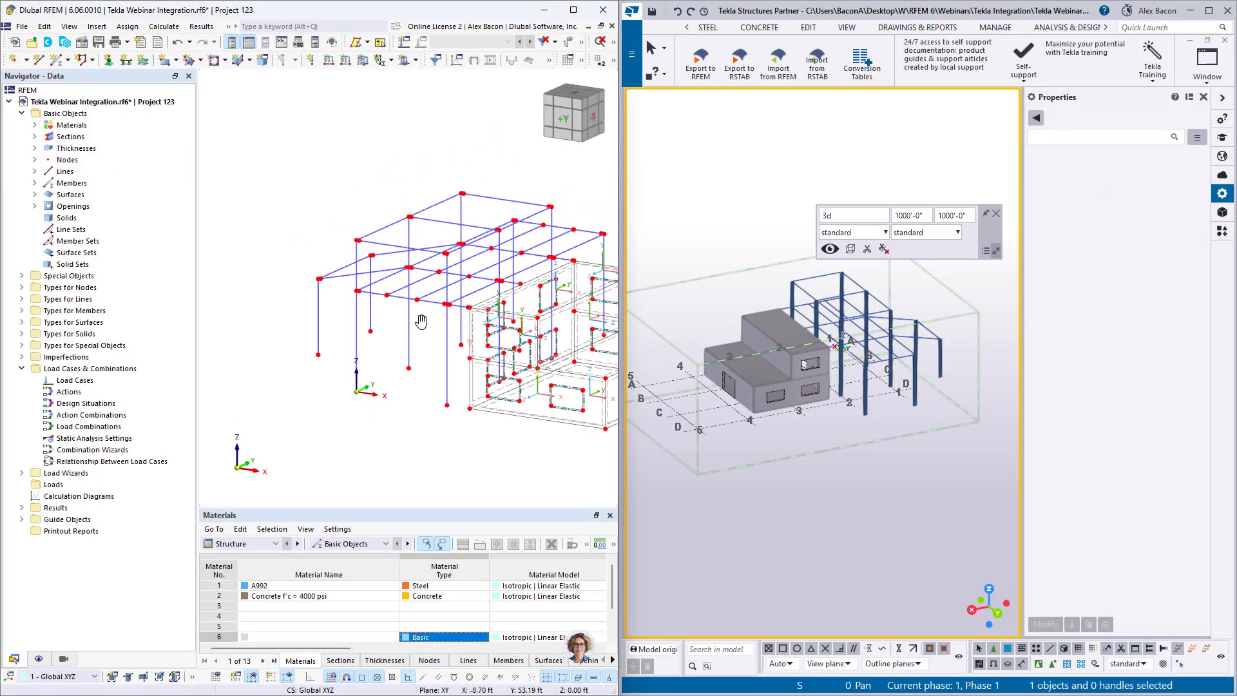
click(997, 214)
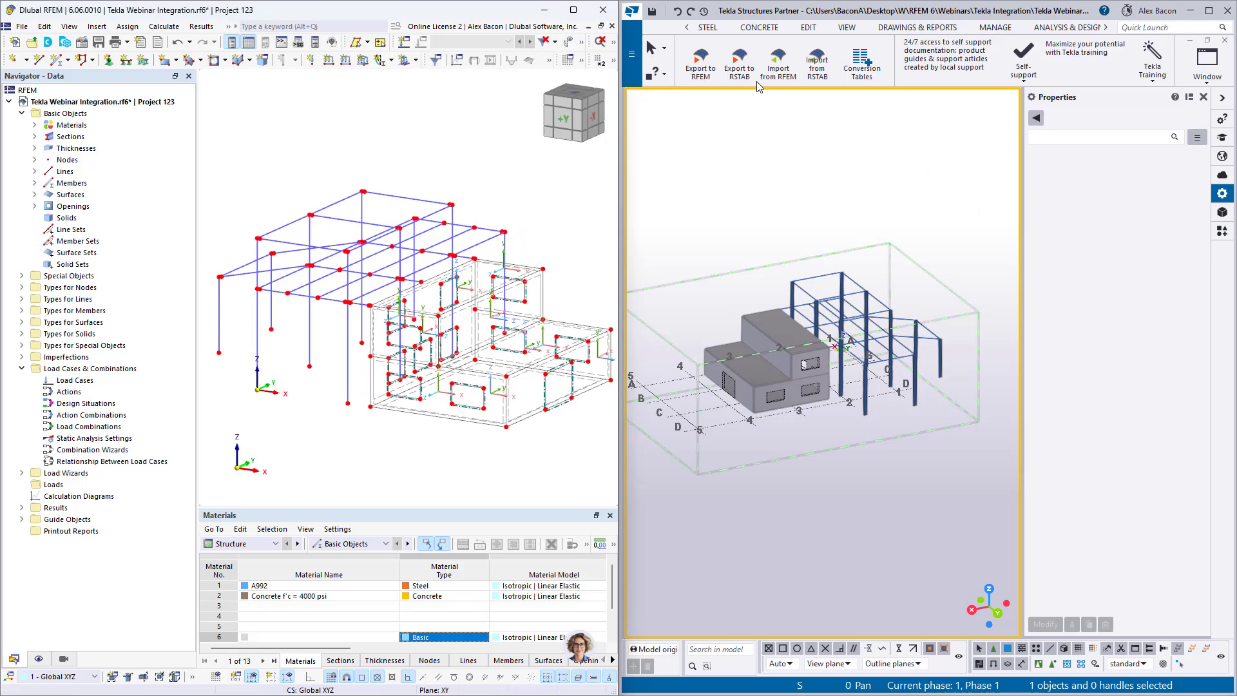
Step: Export the analytical model to RFEM with rigid links and the Z-axis upward, overwriting the current model
click(702, 64)
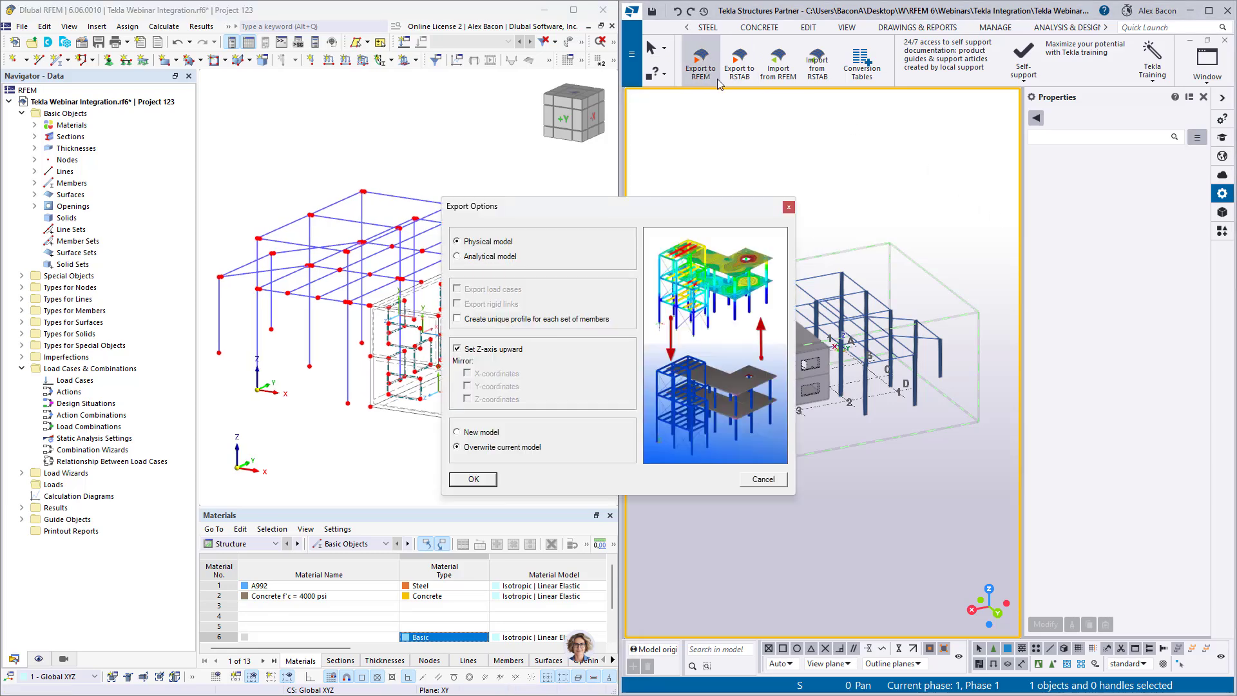
click(513, 257)
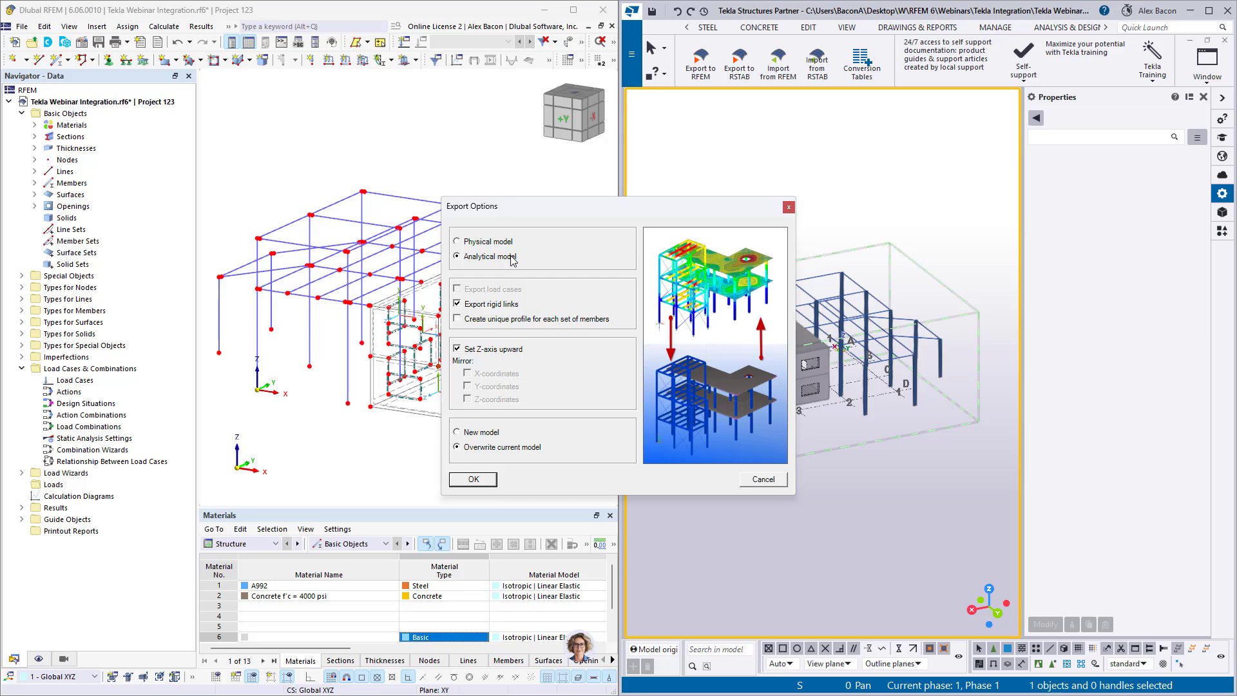
drag(541, 207, 838, 214)
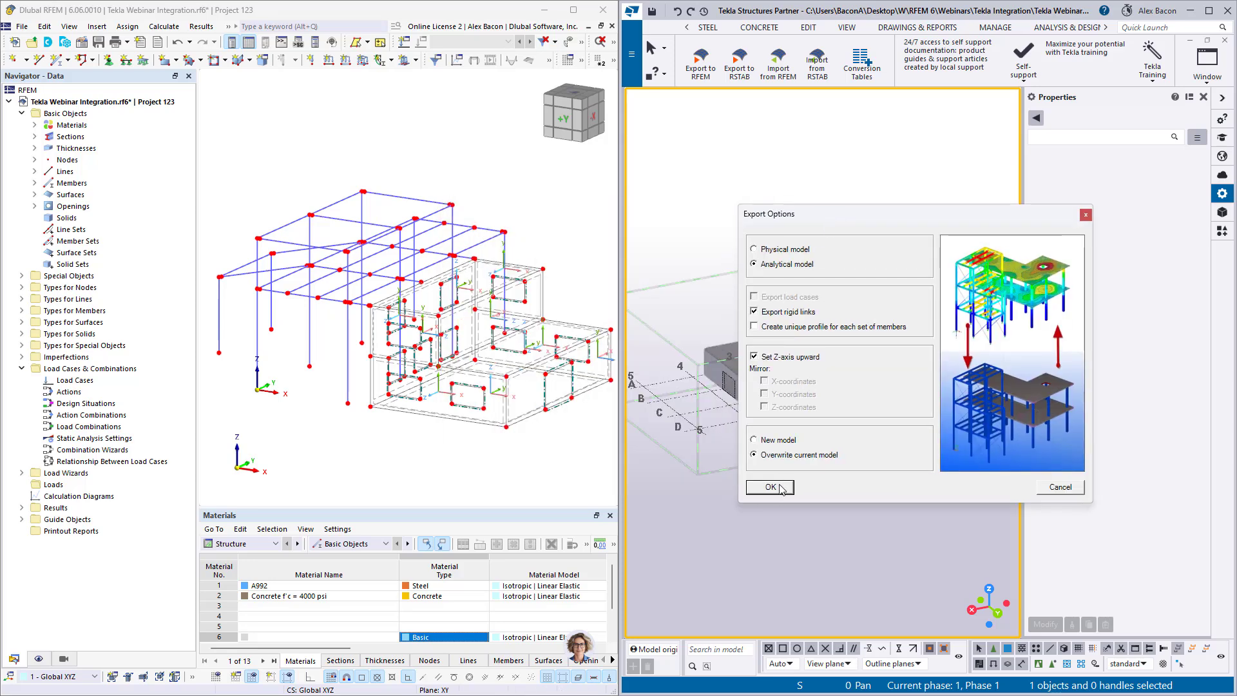
click(771, 487)
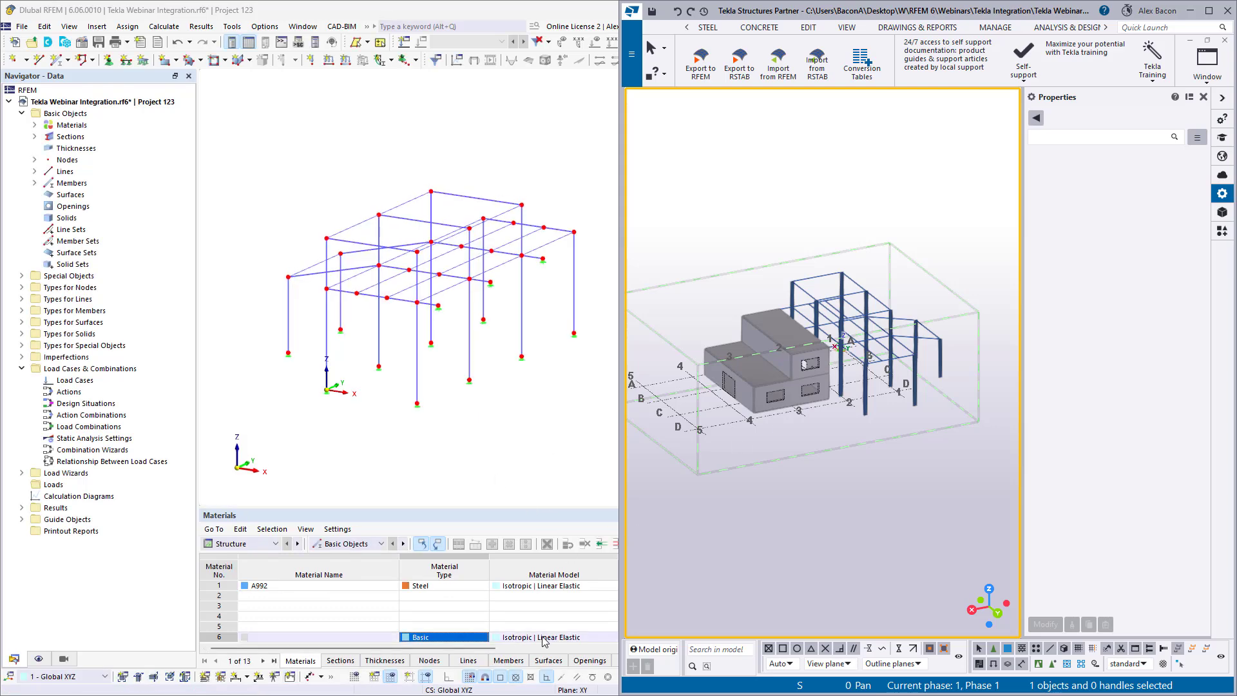
Step: Switch to RFEM, inspect the exported frame's nodes and supports, and maximize the RFEM window
scroll(428, 305, up, 3)
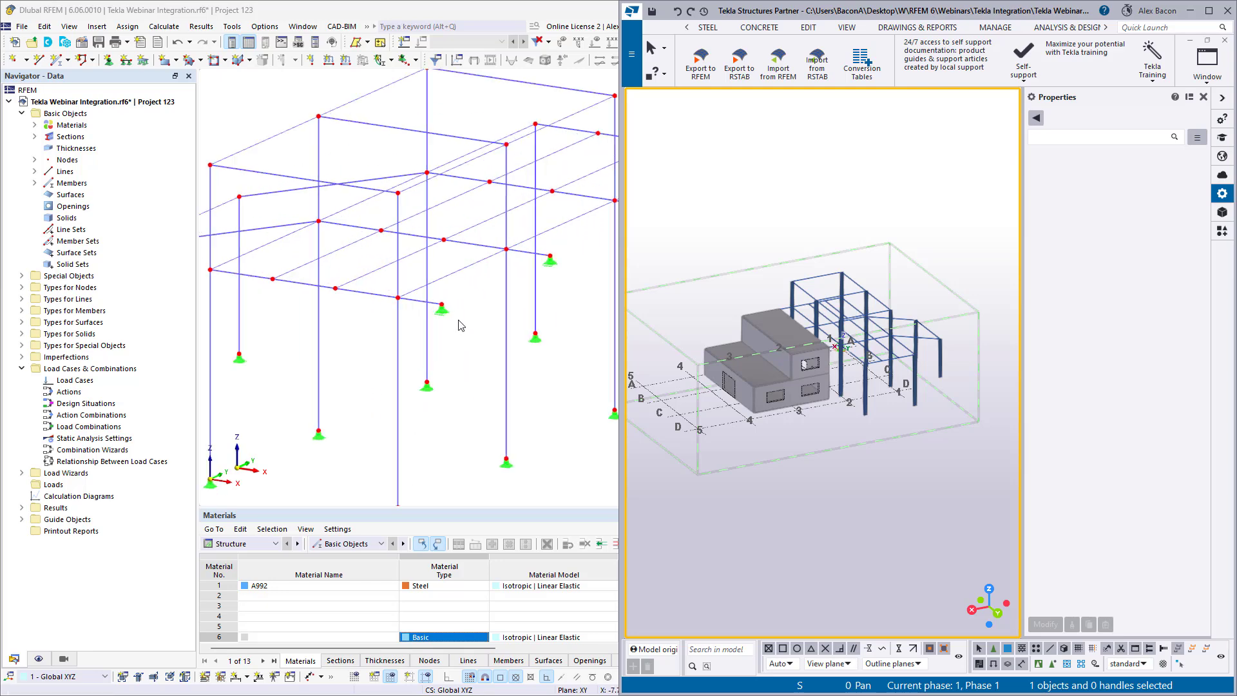
scroll(459, 326, down, 3)
mouse_move(463, 329)
middle_down()
mouse_move(419, 329)
mouse_move(443, 328)
middle_up()
drag(535, 17, 831, 1)
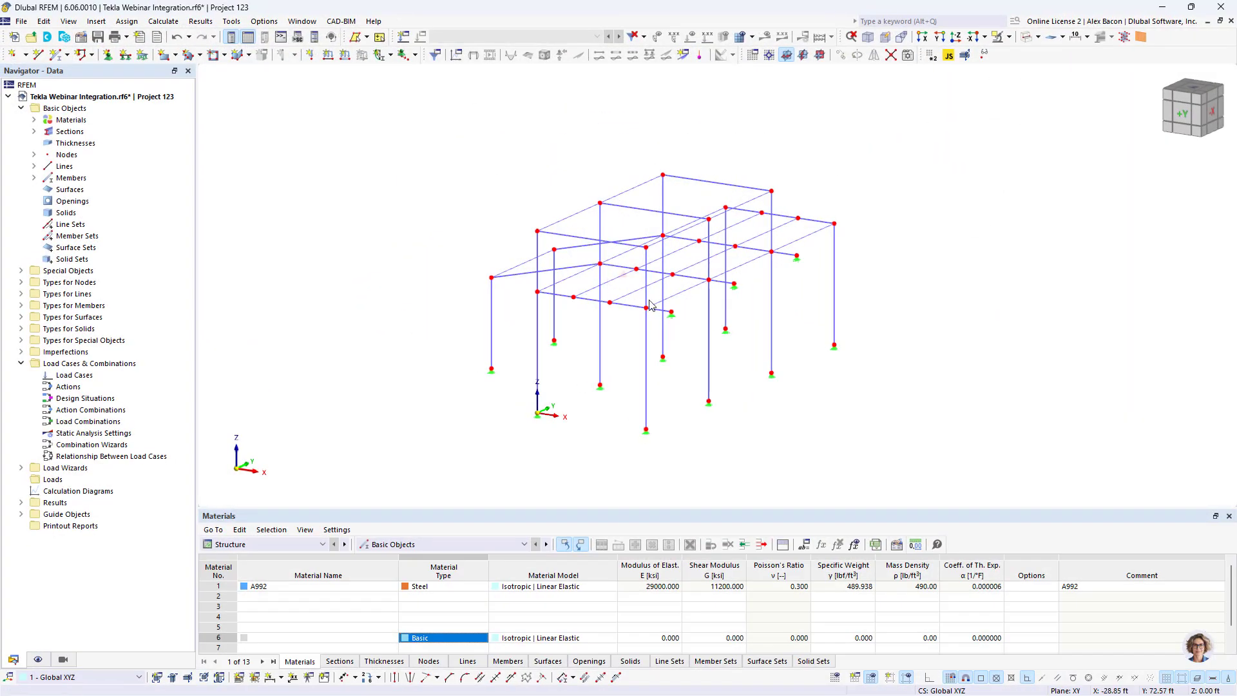
Step: Inspect the frame's member connections and supports in wireframe and display the members as transparent solids
scroll(695, 248, up, 5)
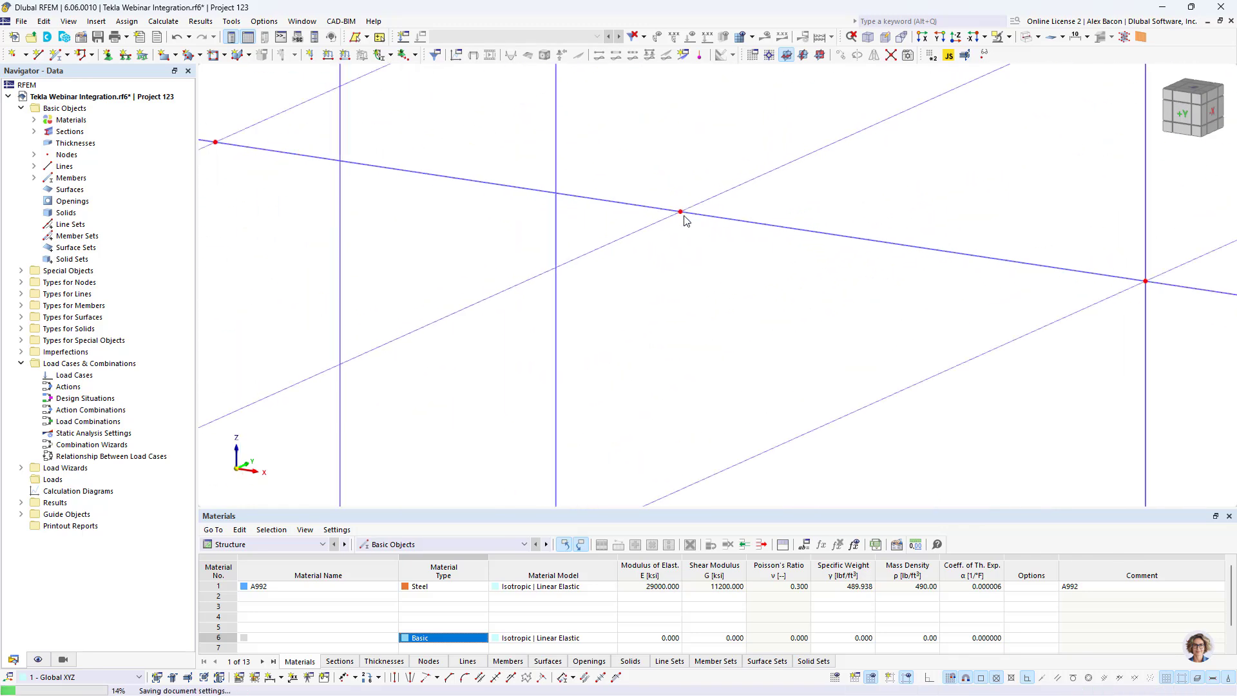
scroll(898, 298, down, 4)
scroll(799, 296, up, 2)
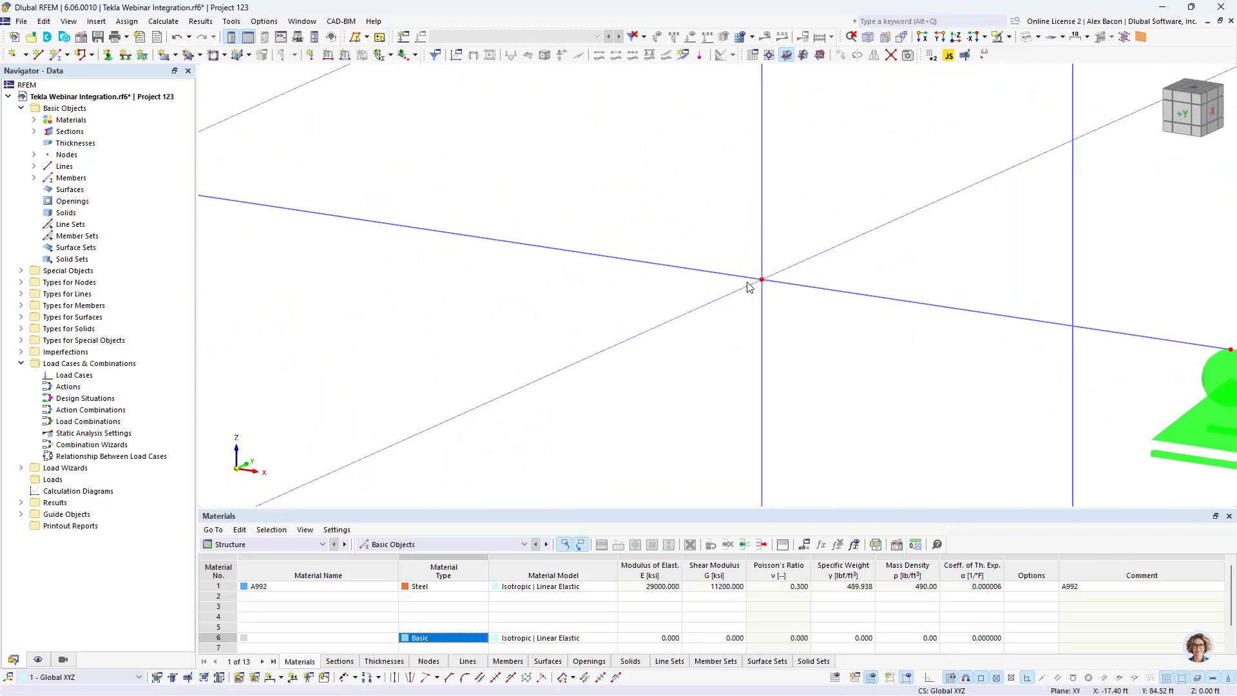
scroll(745, 282, down, 5)
scroll(708, 277, down, 1)
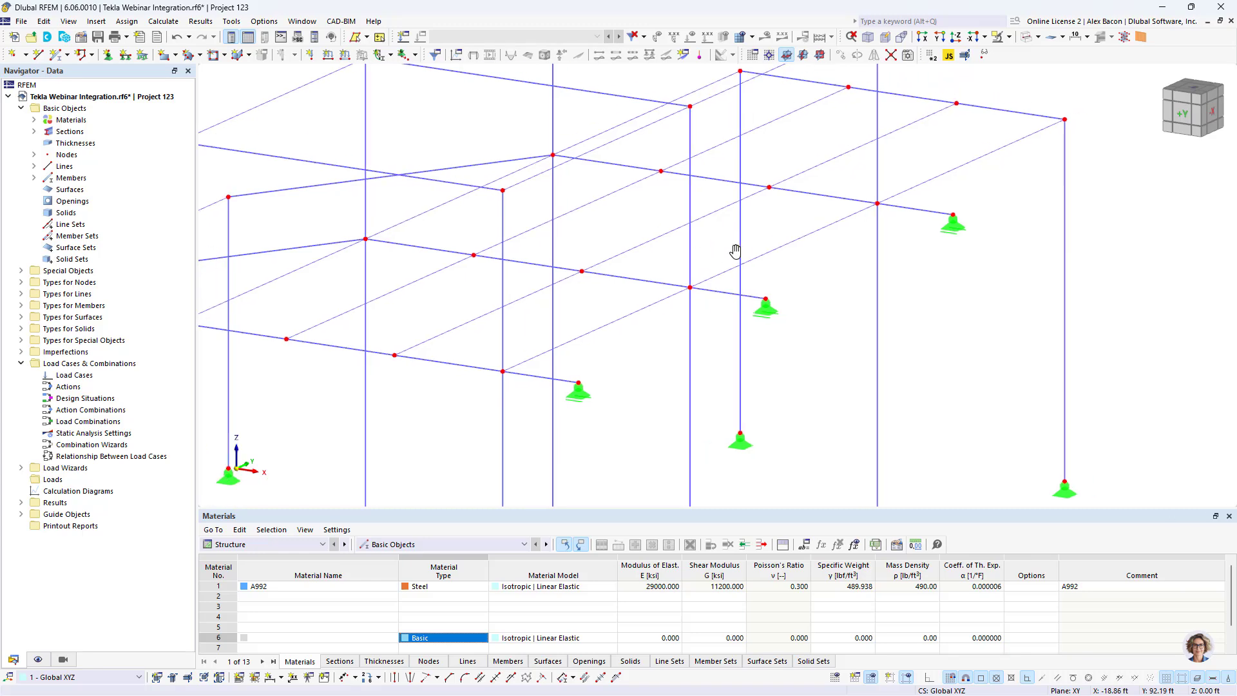
ctrl+middle_drag(723, 257, 400, 288)
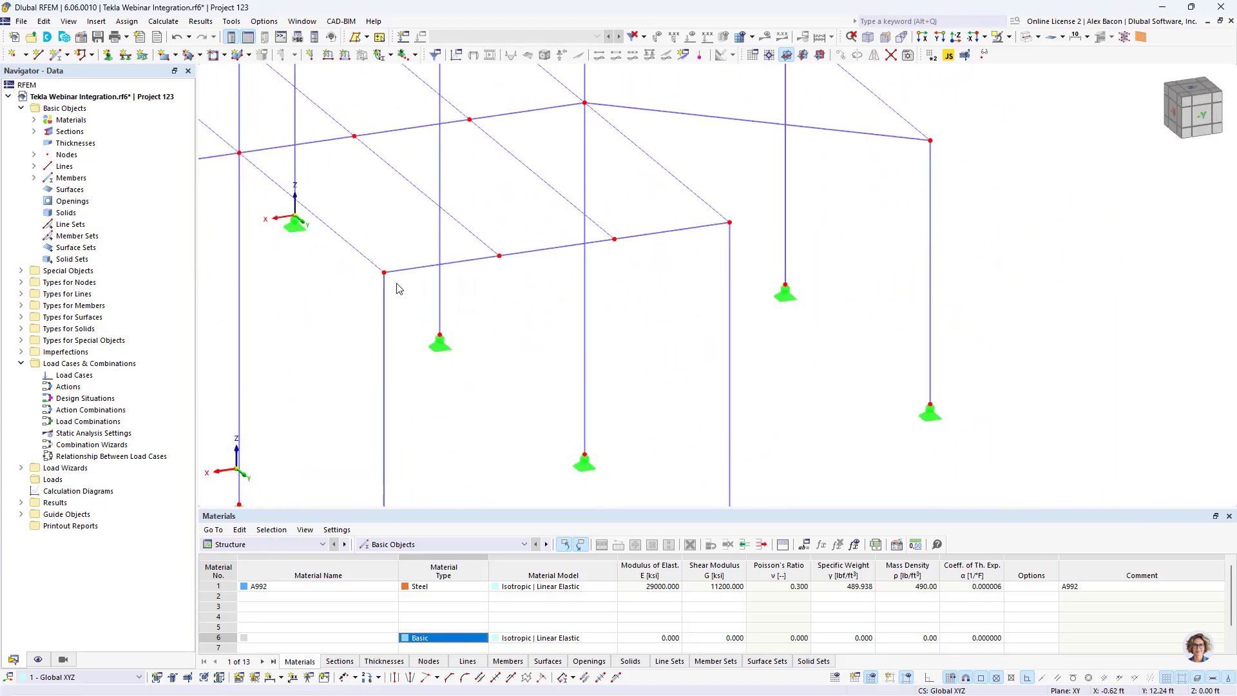
click(1027, 37)
scroll(700, 214, down, 4)
middle_drag(701, 218, 1031, 288)
scroll(453, 302, up, 5)
scroll(454, 301, down, 5)
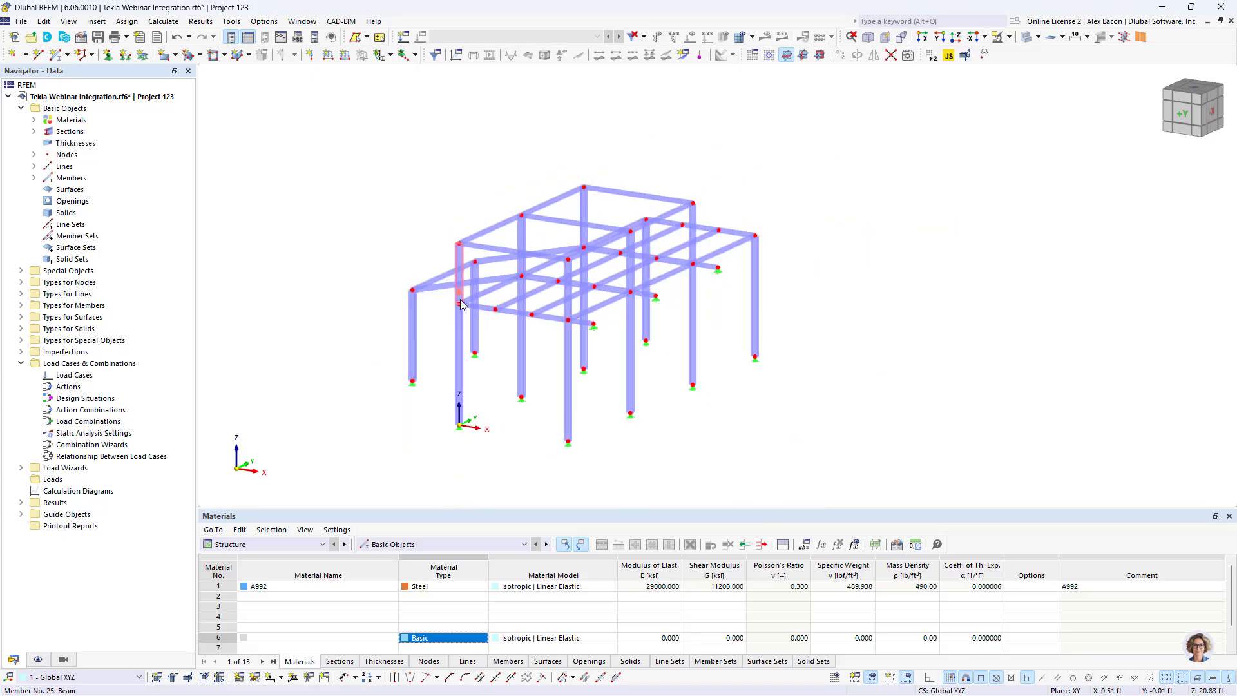
Step: Color the rendered members by section to compare the W shapes assigned across the frame
click(38, 659)
scroll(95, 470, down, 10)
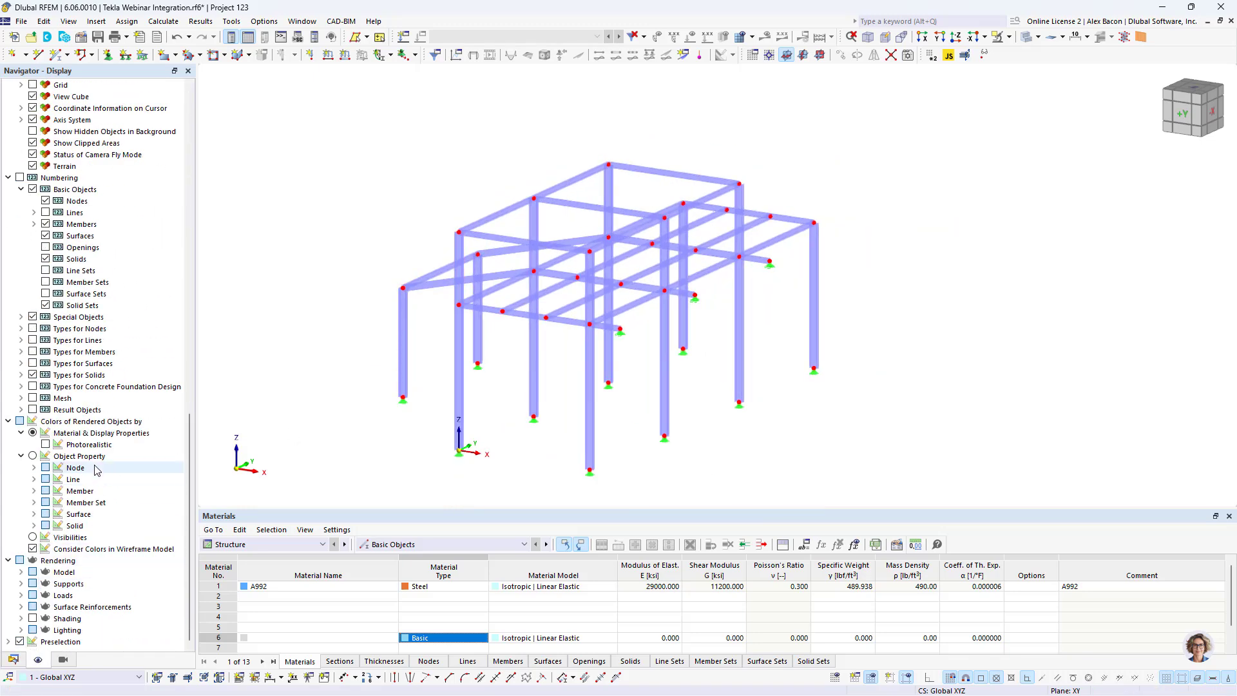
click(34, 491)
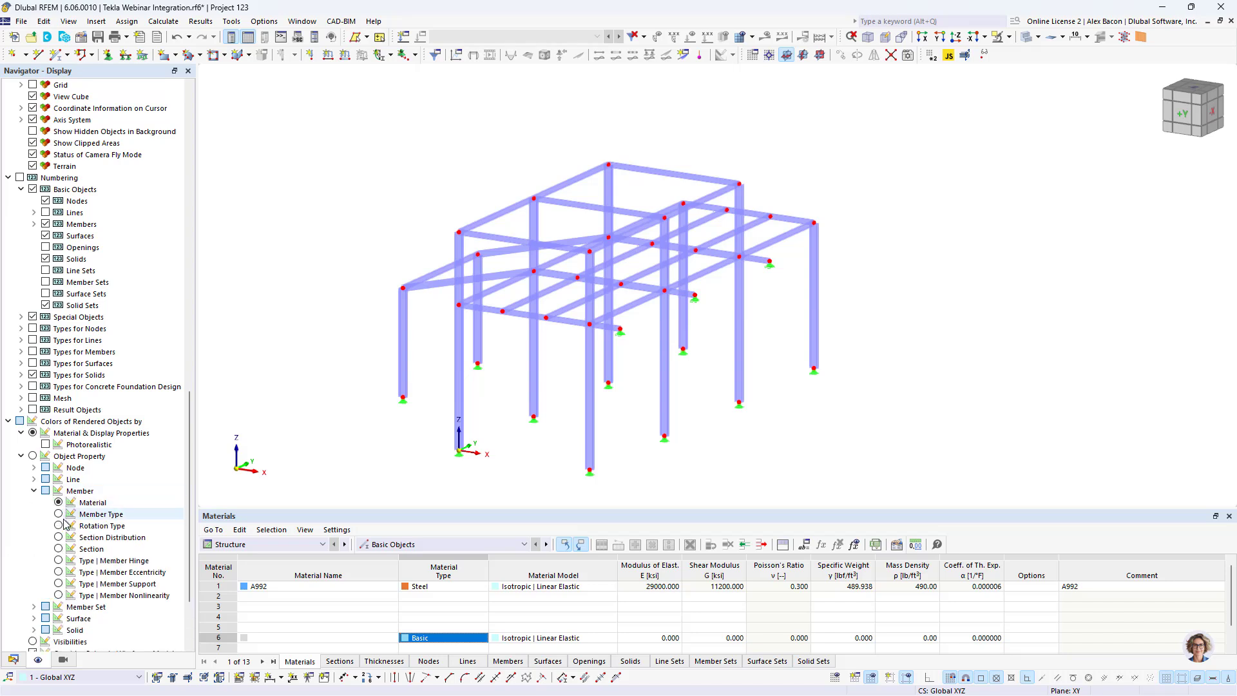
click(58, 548)
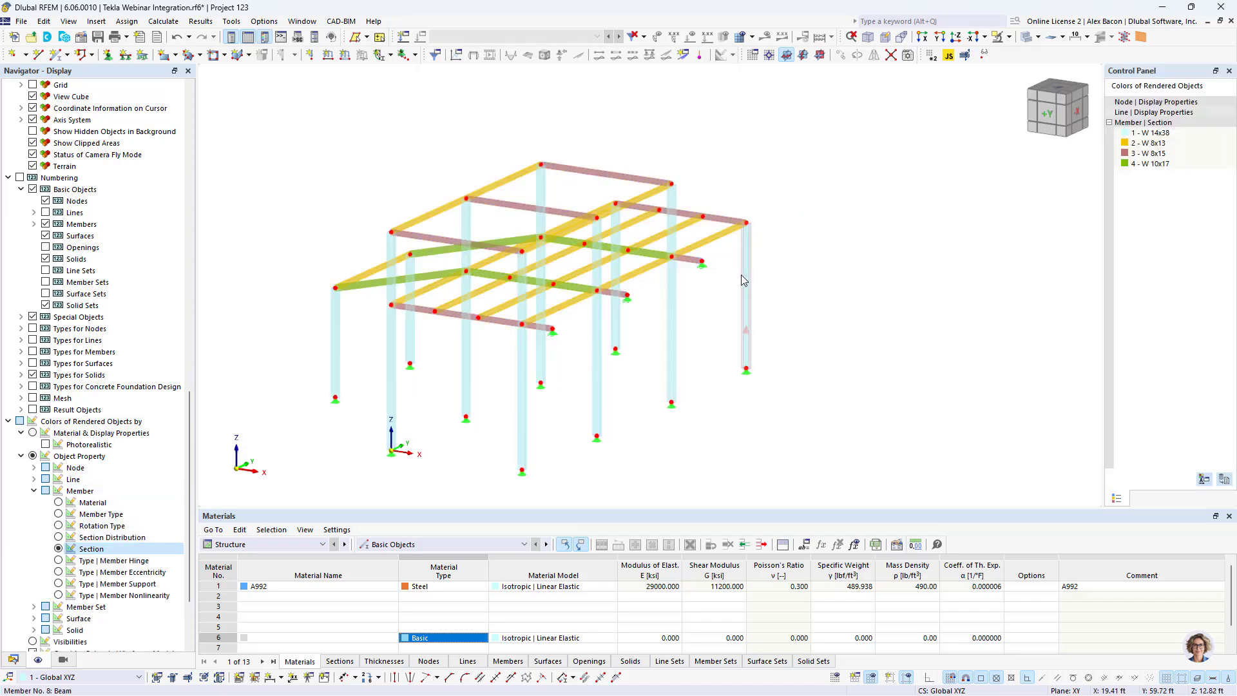
middle_drag(705, 284, 759, 256)
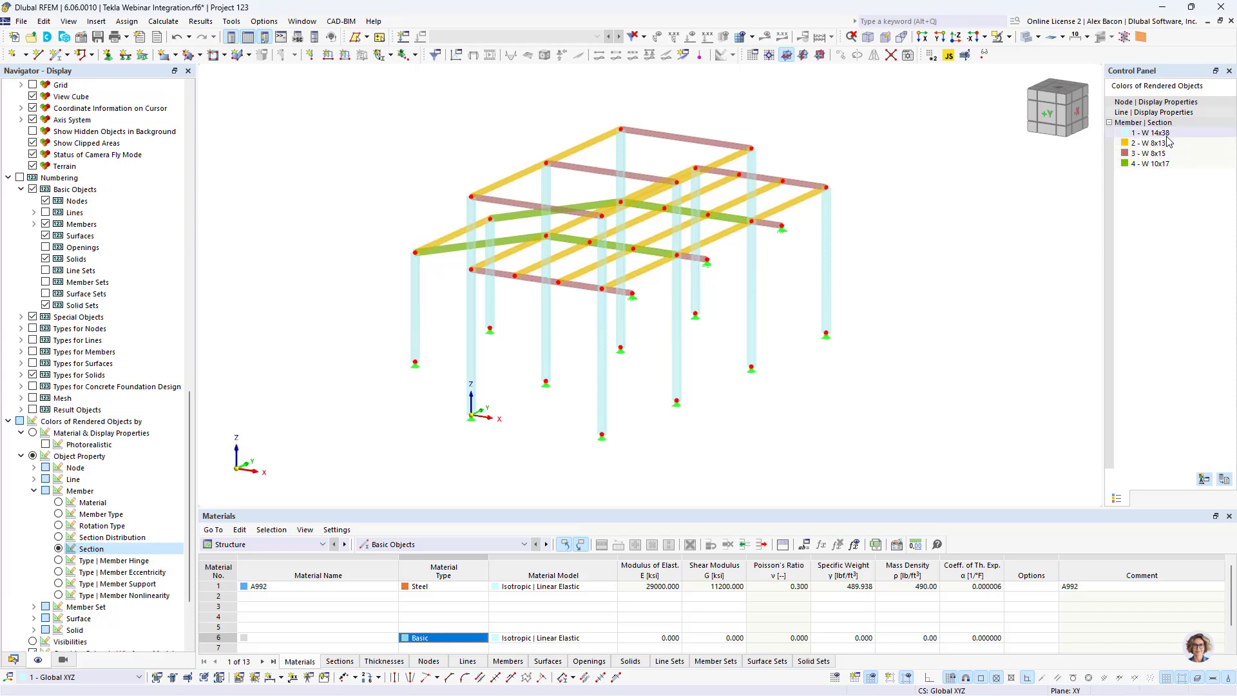
Step: Color the rendered members by material to check the steel grade, and switch the coloring to member type
click(58, 502)
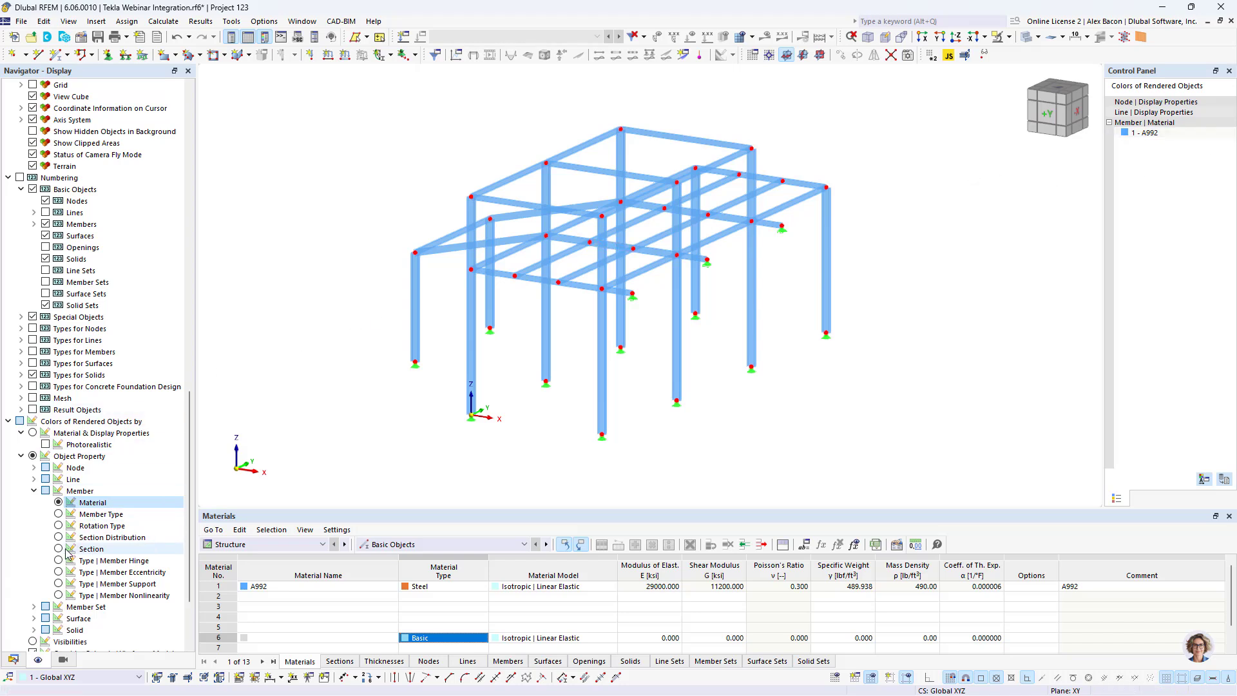
click(59, 513)
ctrl+middle_drag(740, 254, 573, 322)
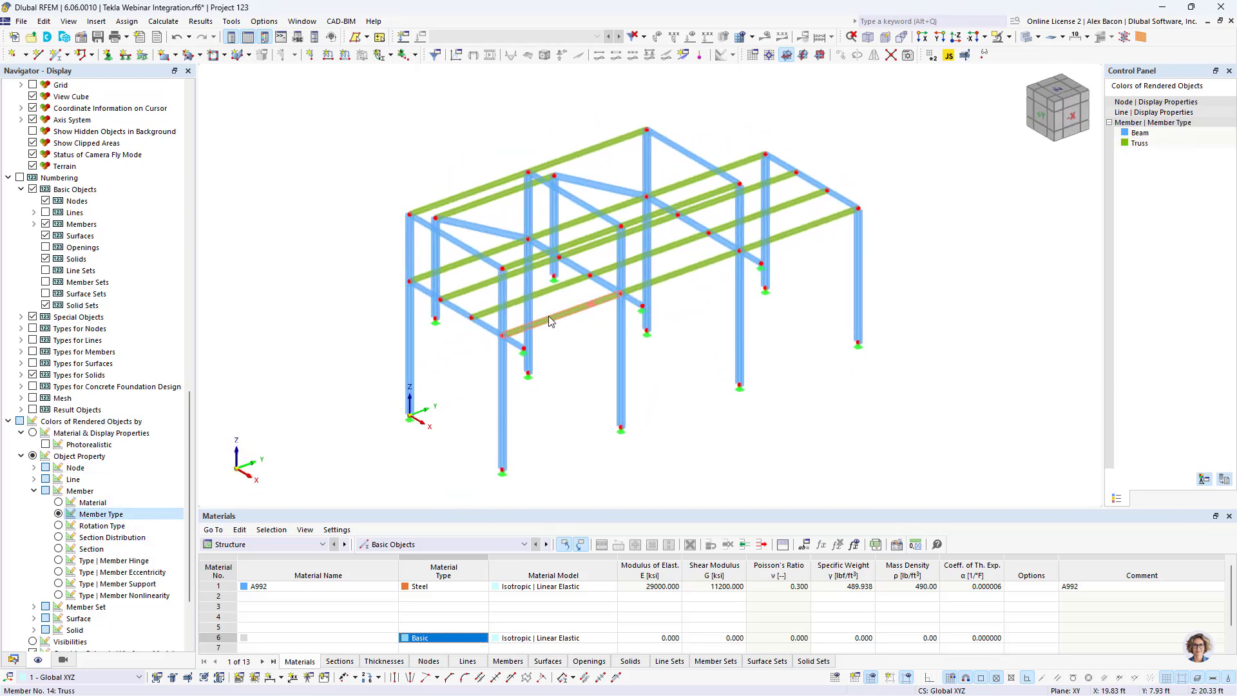
Step: Review the member type and section of truss member 14 along the frame's edge, and close its properties unchanged
double_click(550, 321)
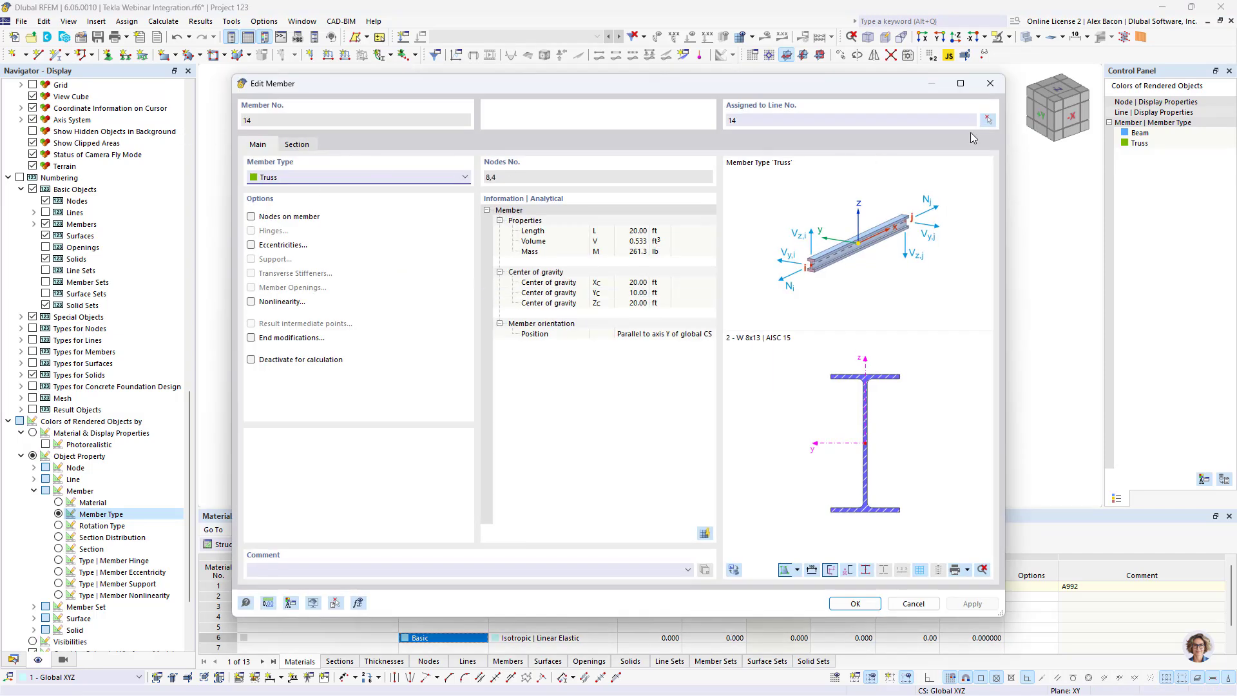
click(996, 87)
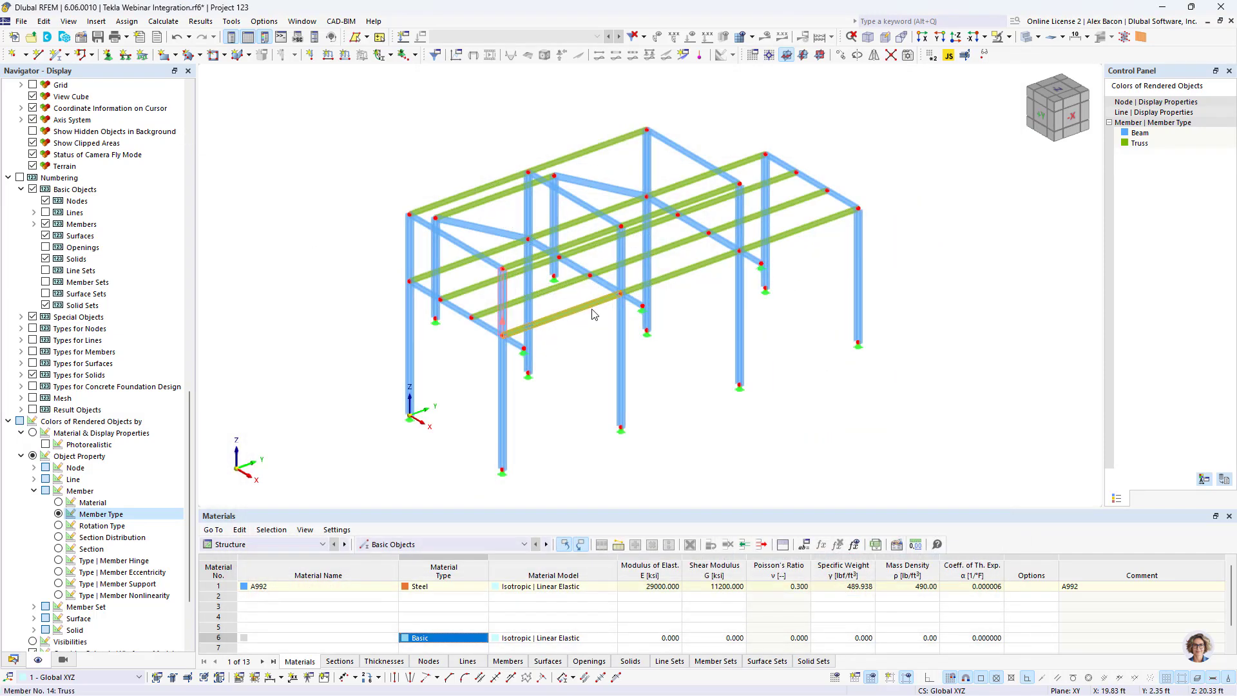
scroll(596, 323, up, 4)
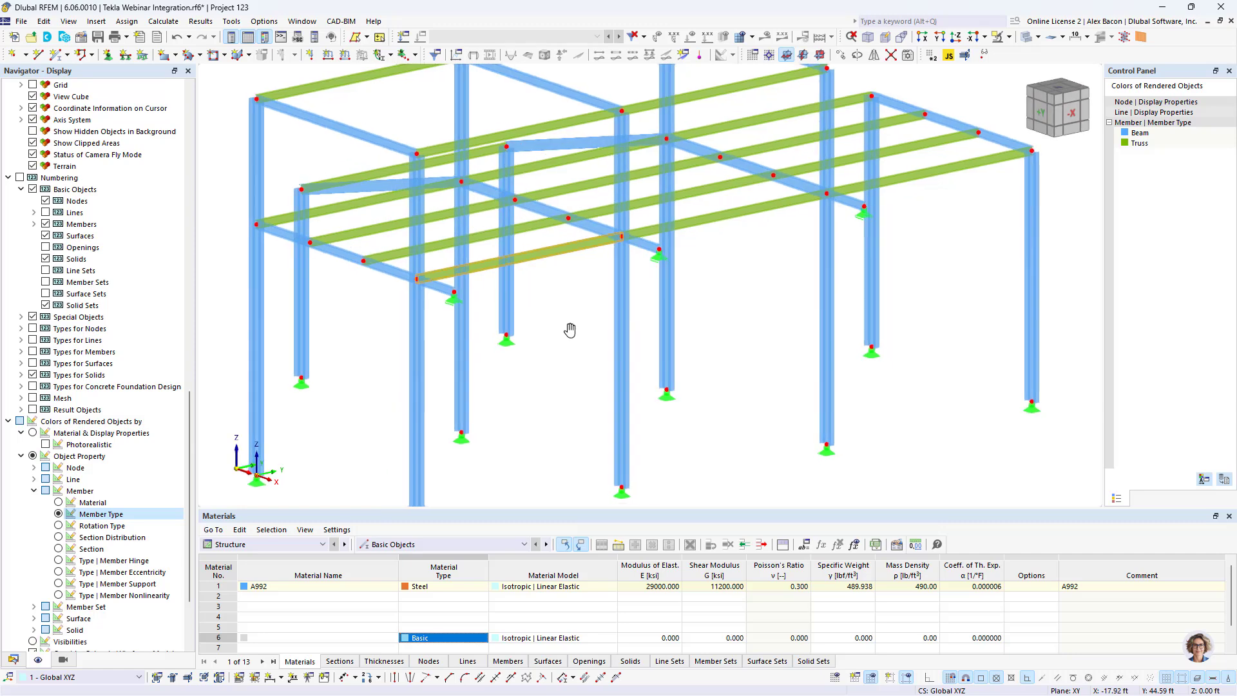
scroll(582, 240, down, 3)
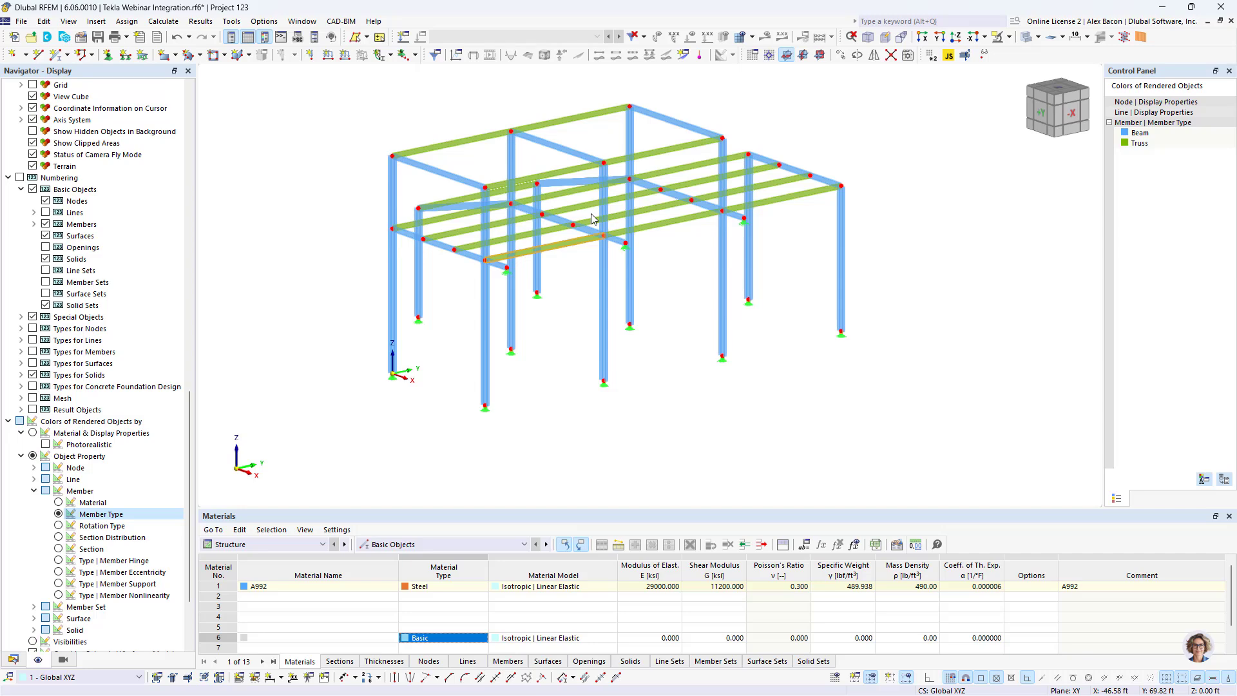
Step: Examine a column base support and the nodal support conditions at node 35 on the short beam stub
scroll(512, 415, up, 6)
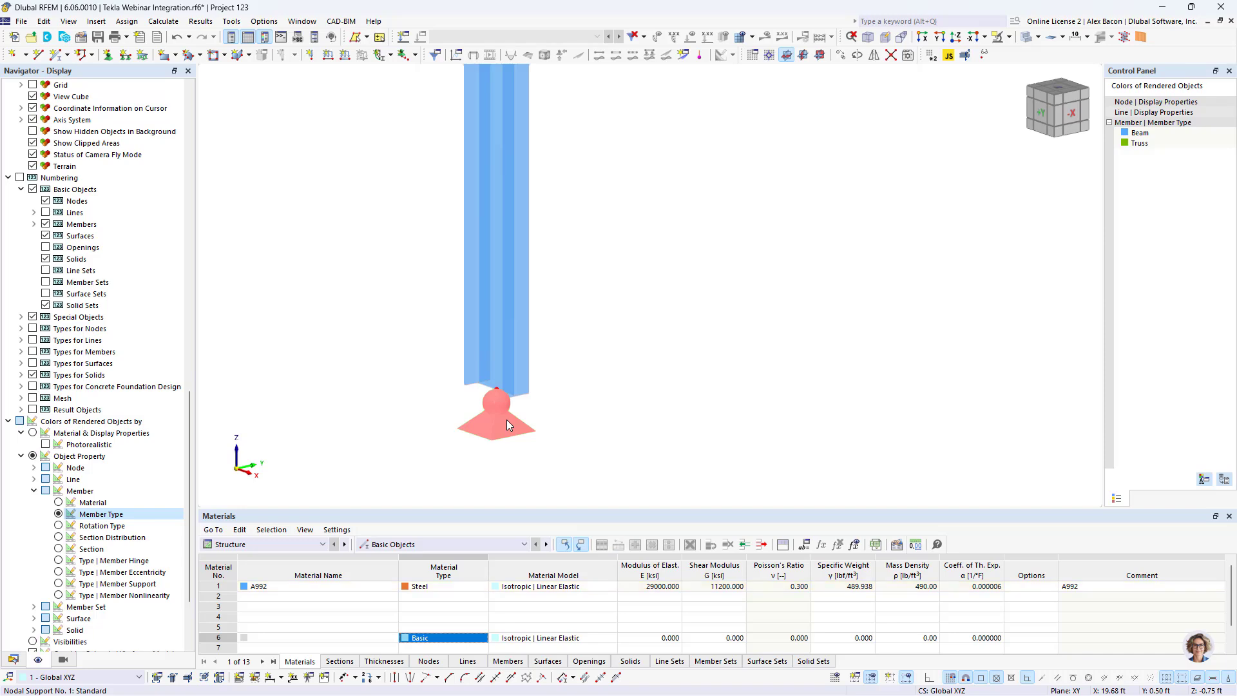
scroll(506, 420, down, 6)
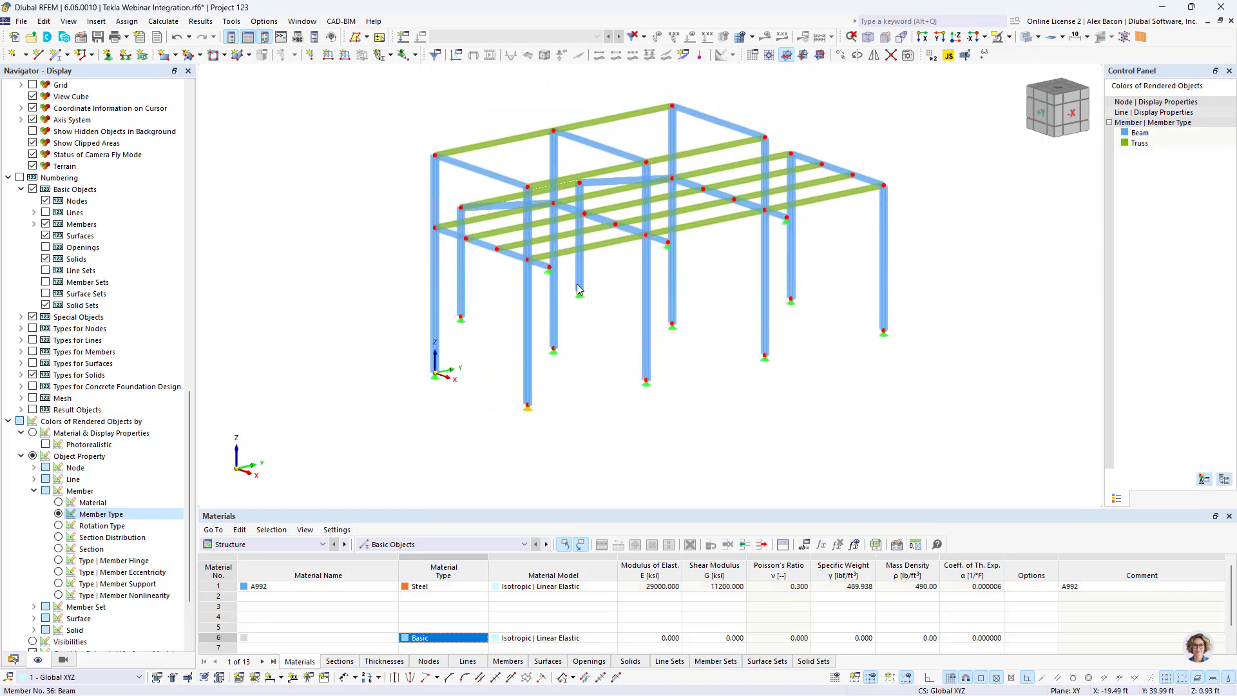
scroll(513, 267, up, 5)
double_click(503, 260)
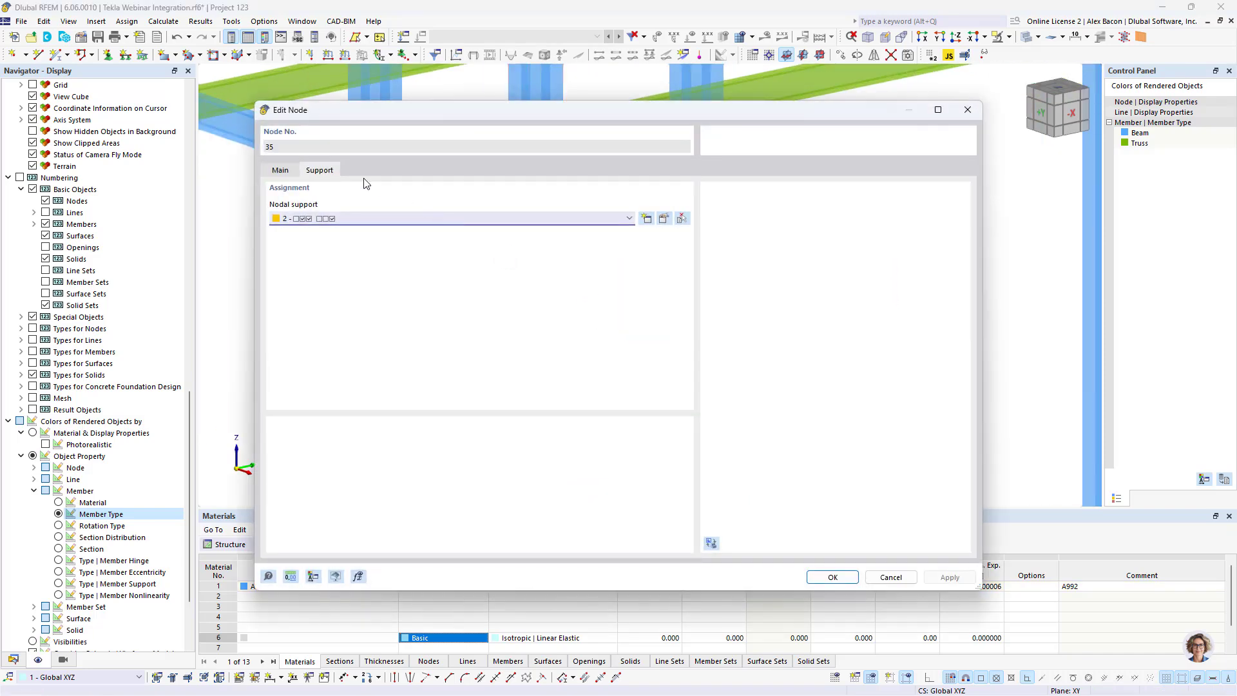
click(664, 221)
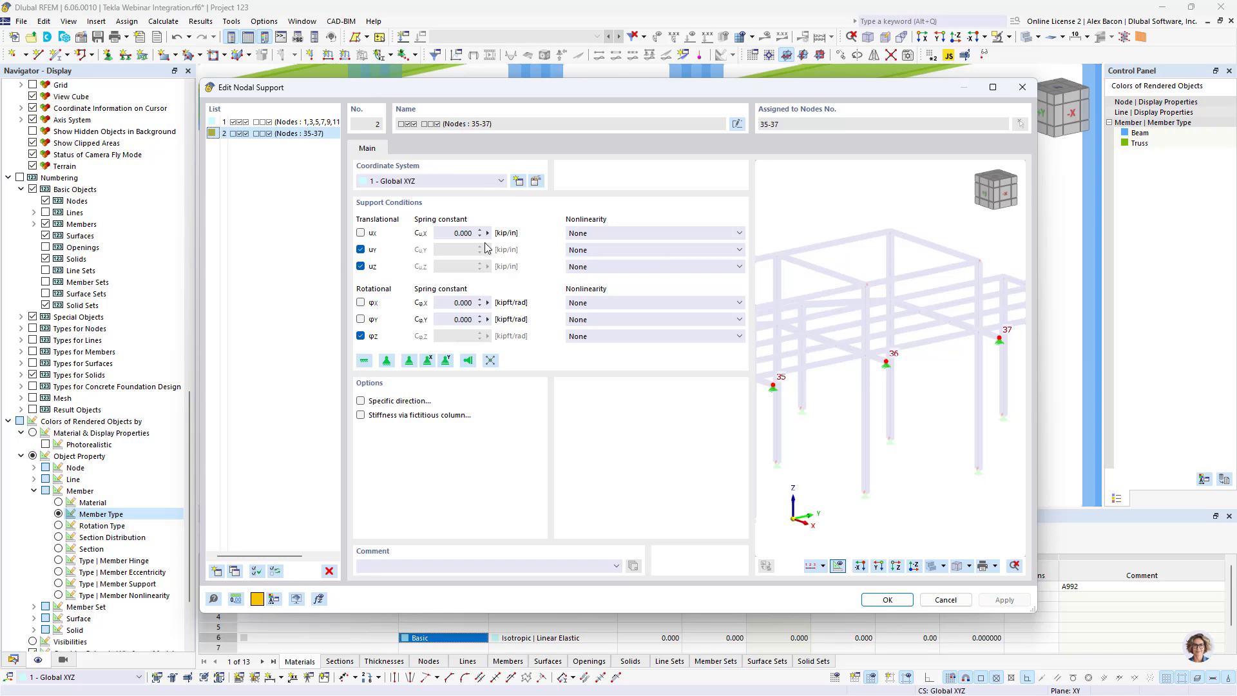
click(1022, 87)
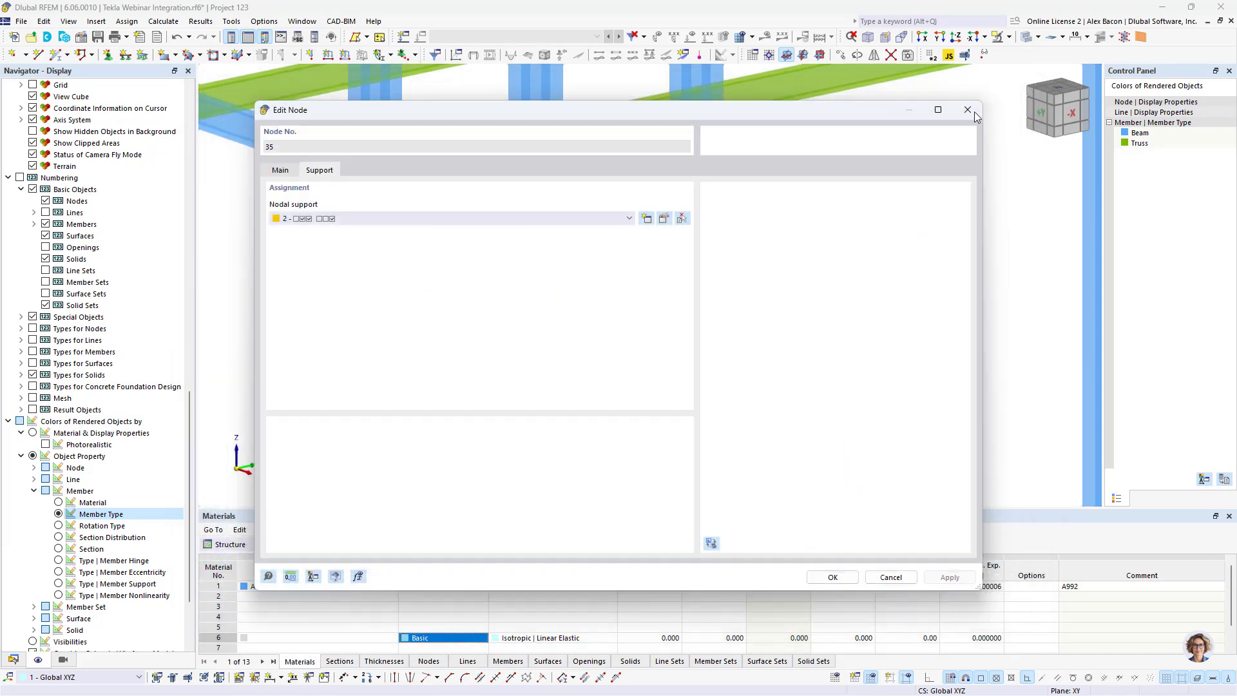
click(1015, 105)
scroll(847, 203, down, 3)
middle_drag(822, 262, 628, 331)
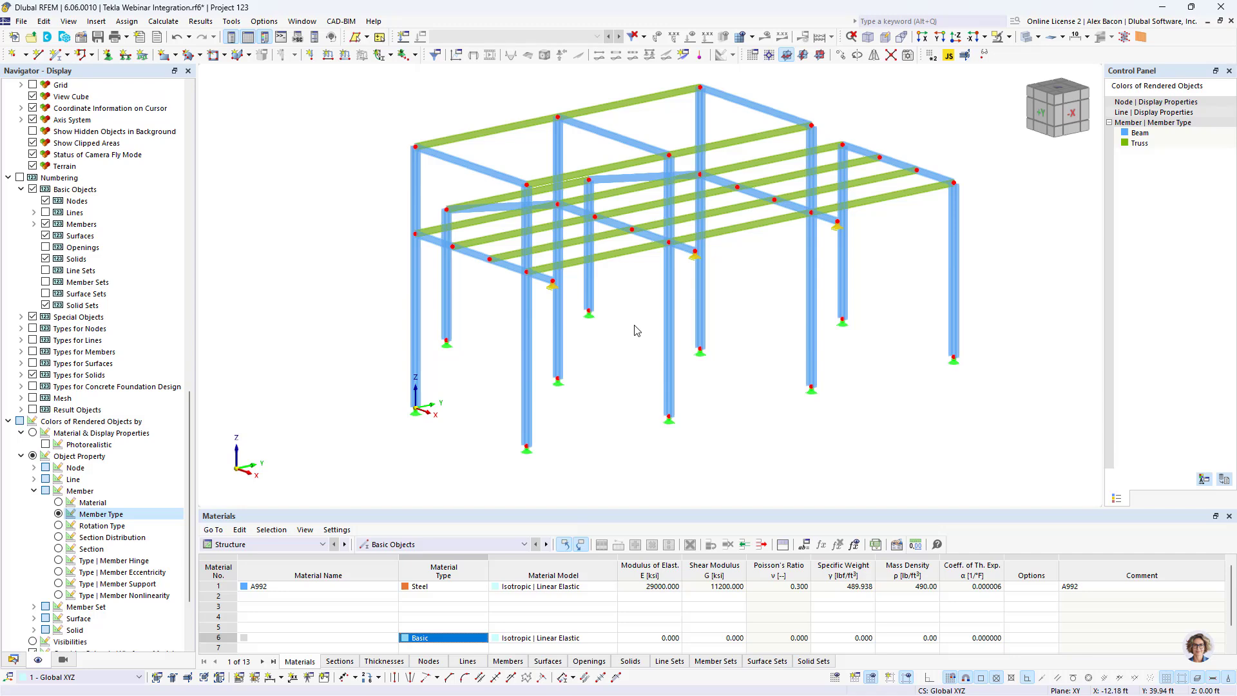
Step: Start a new single member and set its member type to Tension
ctrl+middle_drag(637, 330, 850, 384)
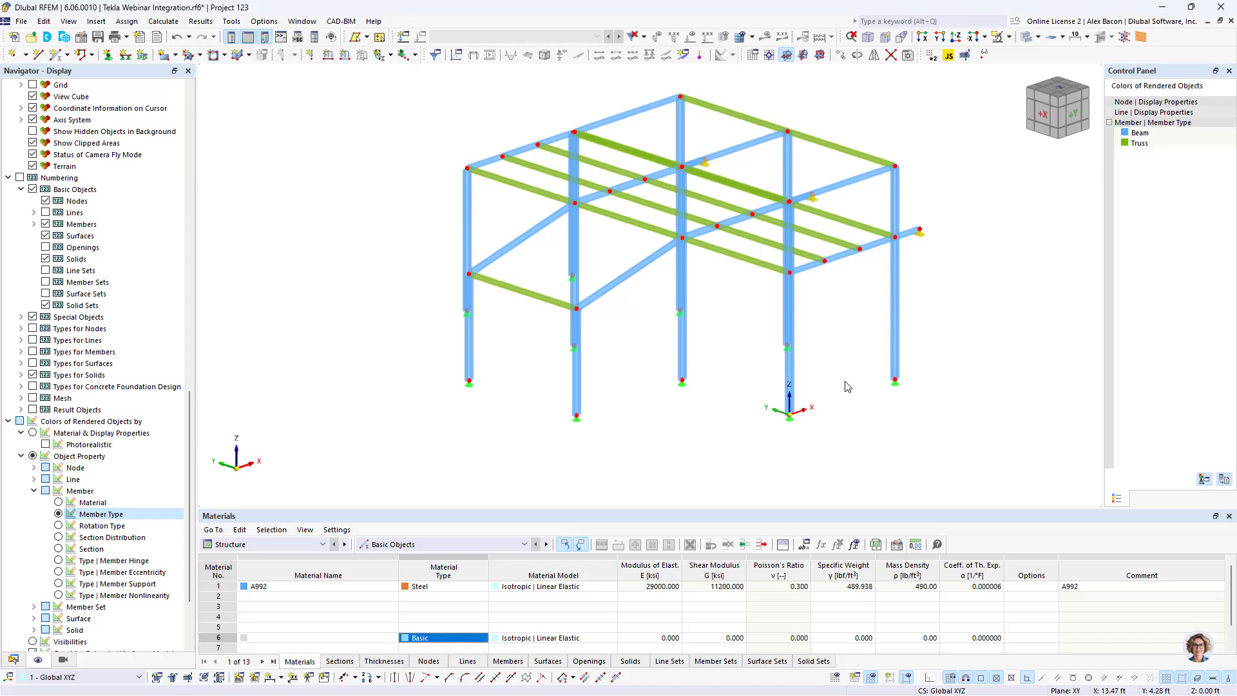
click(58, 56)
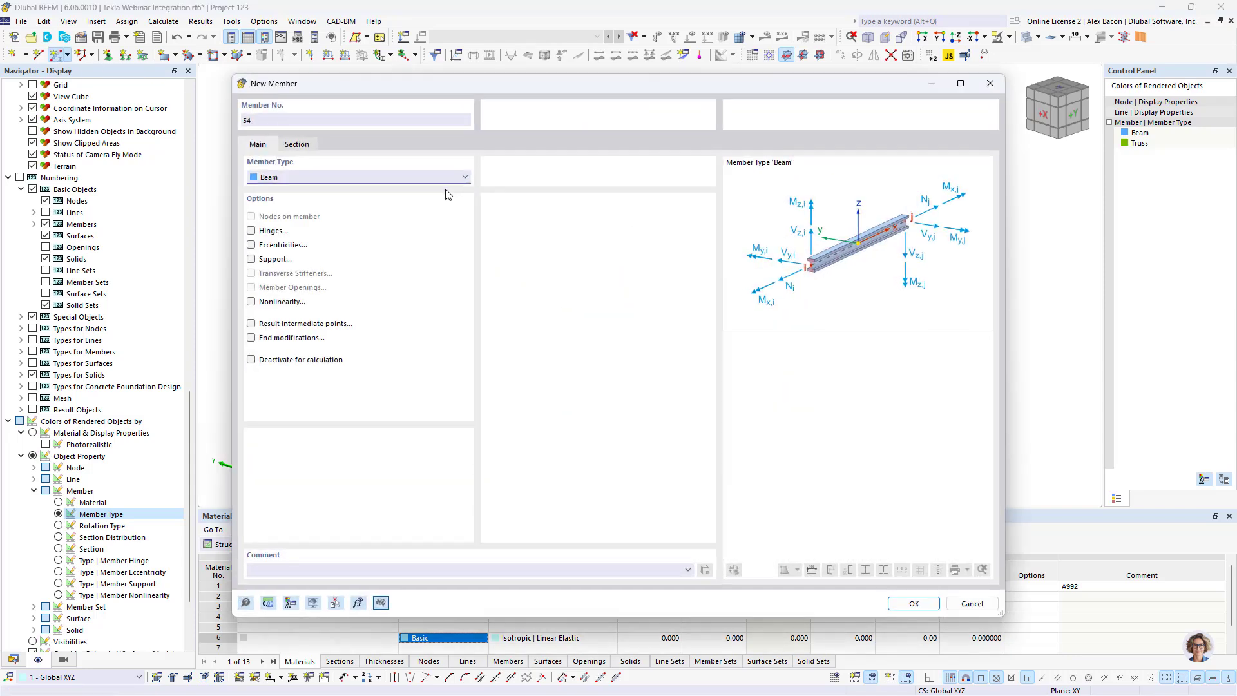
click(316, 177)
click(340, 240)
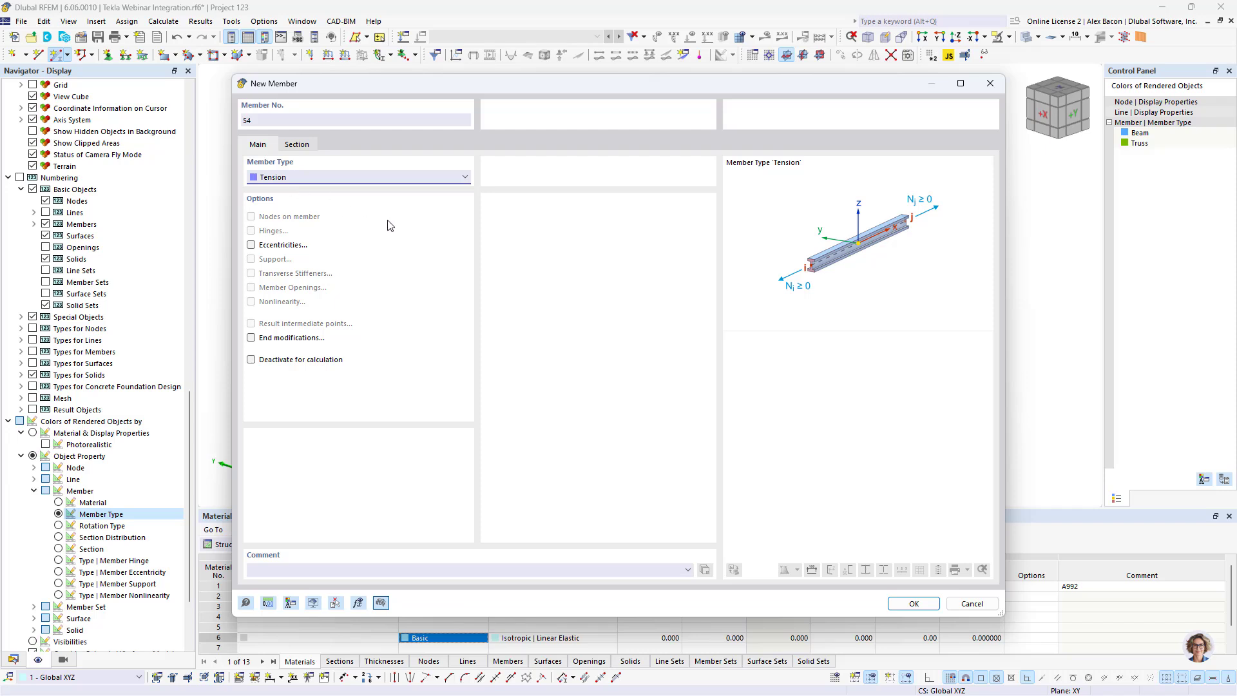
Step: Choose the AISC round bar section RB 3/4 from the standardized steel library for the new tension member
click(297, 145)
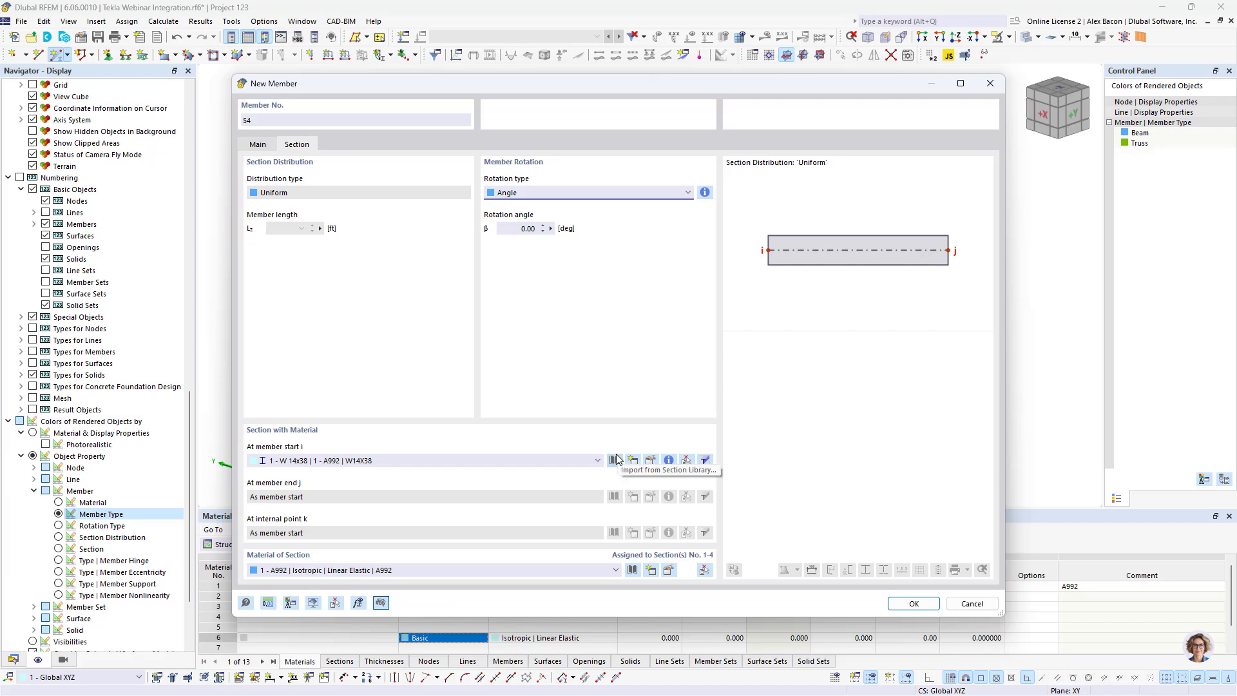
click(614, 459)
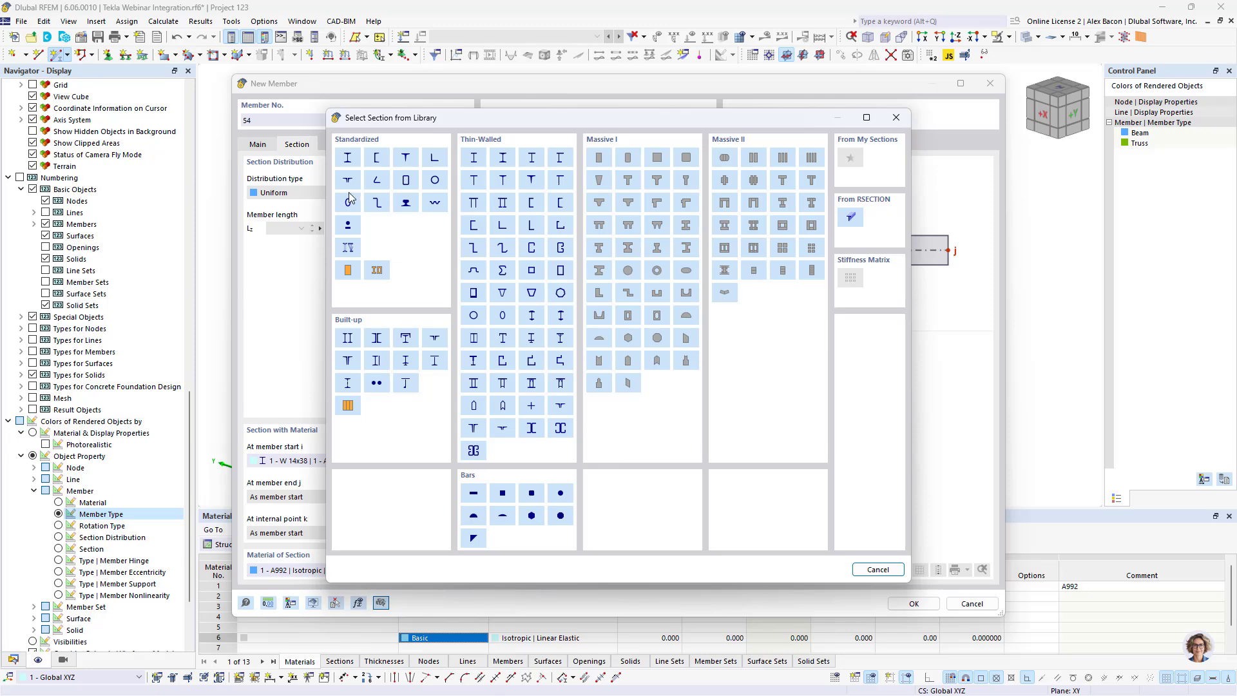
click(347, 225)
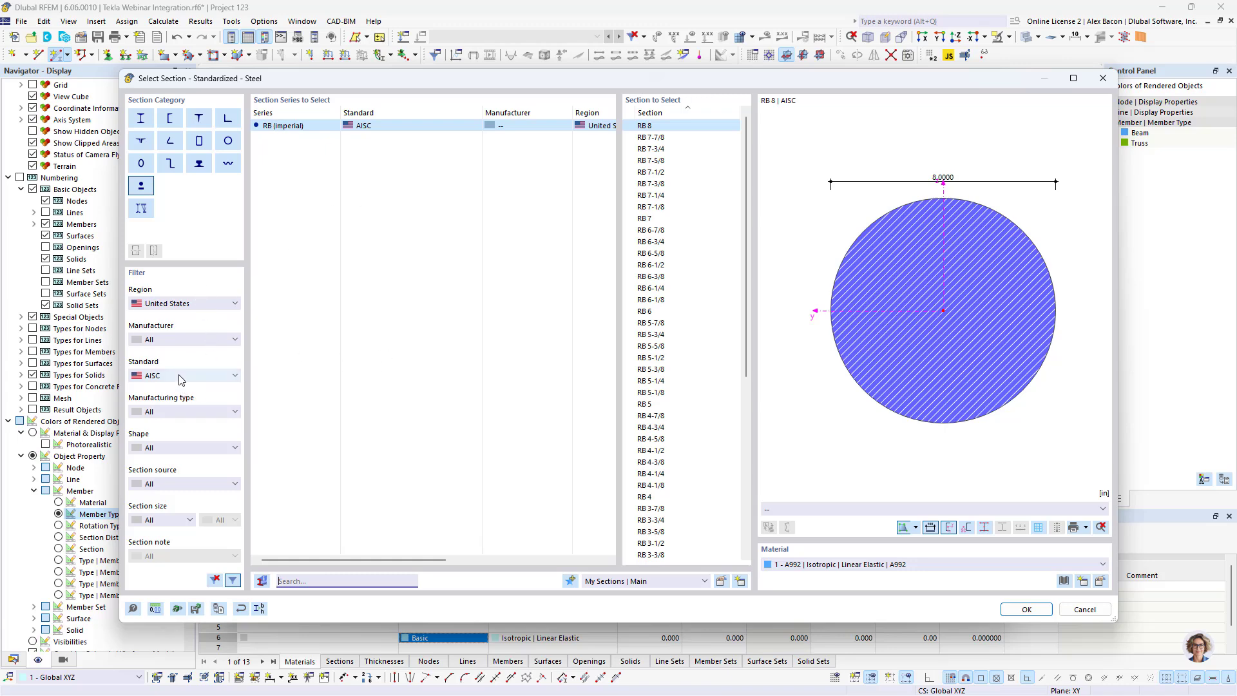
scroll(713, 417, down, 6)
scroll(714, 417, down, 2)
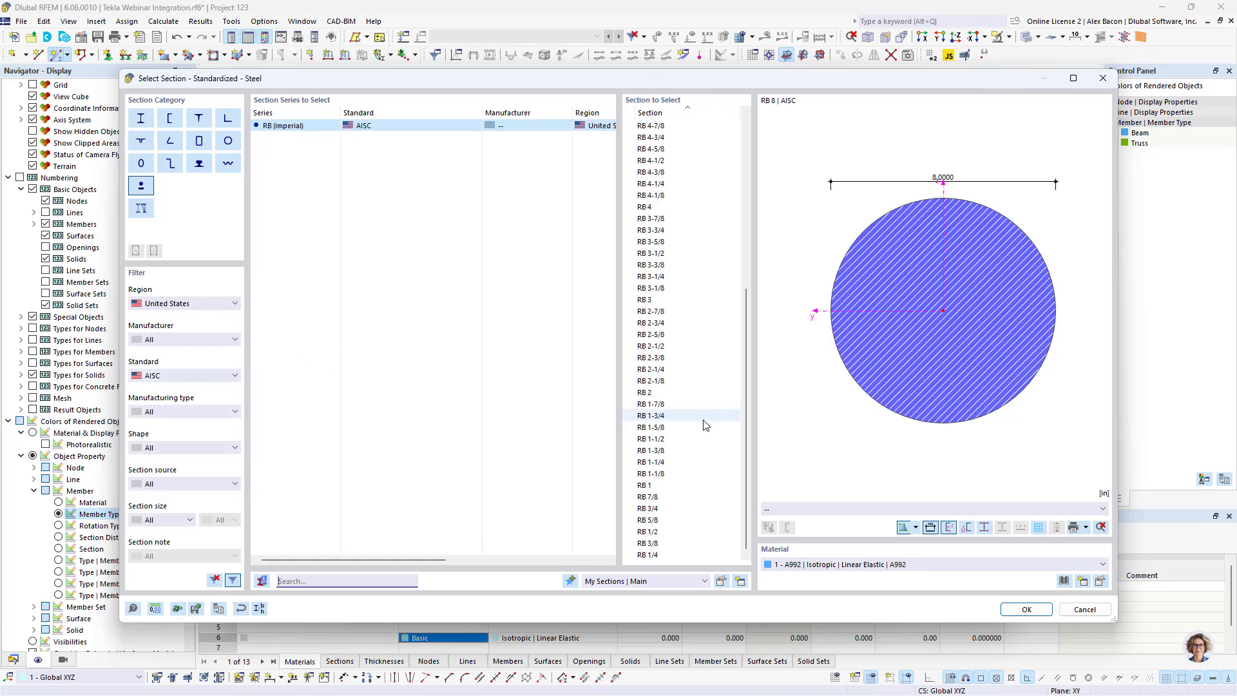
click(666, 509)
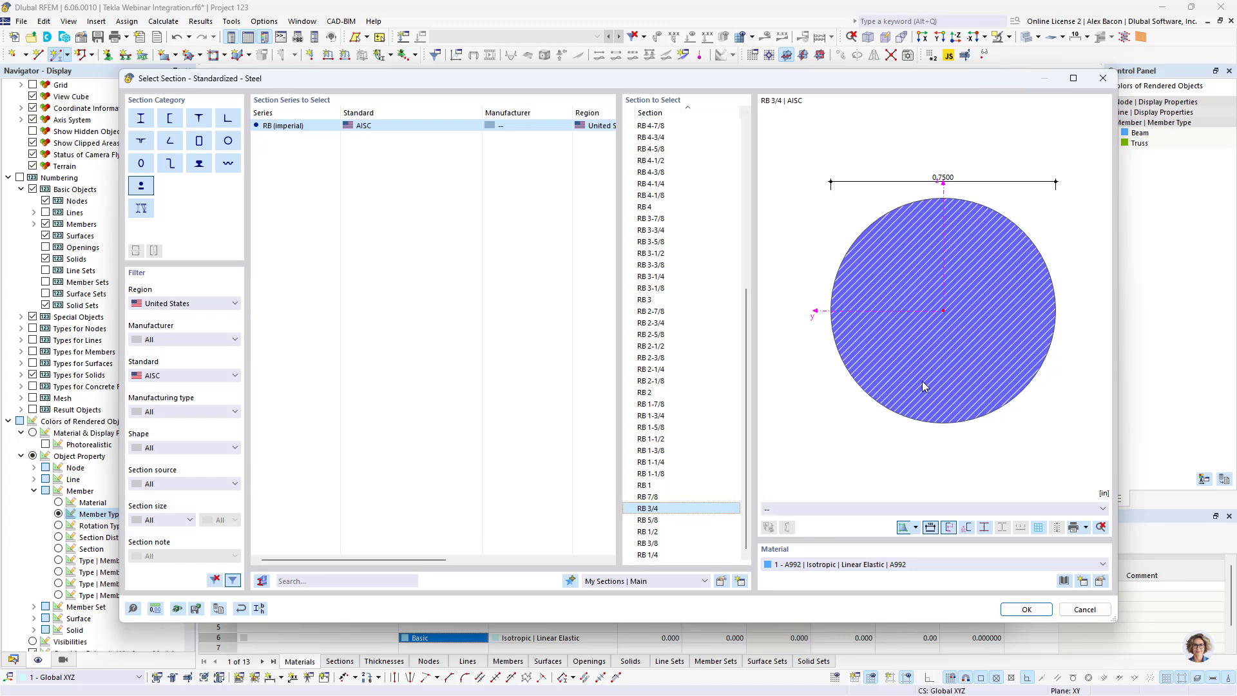
Step: Assign A36 (HR Structural Shapes and Bars) as the round bar's material and confirm the new member's definition
click(1064, 580)
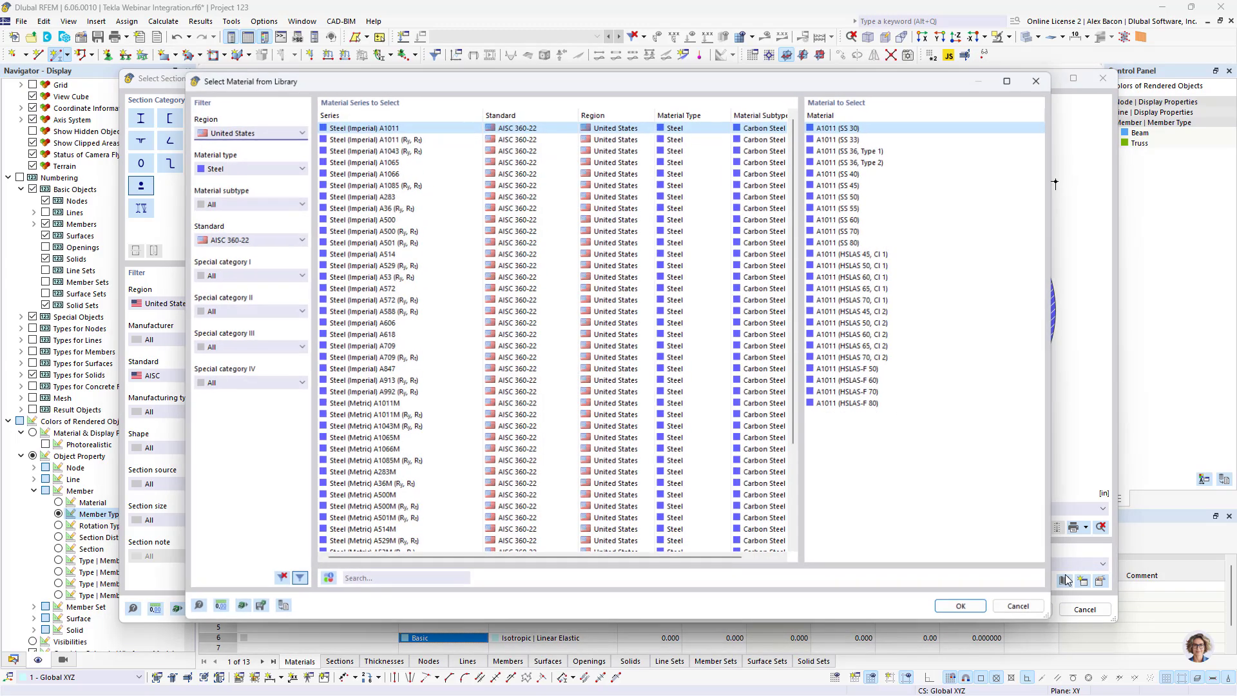
click(407, 208)
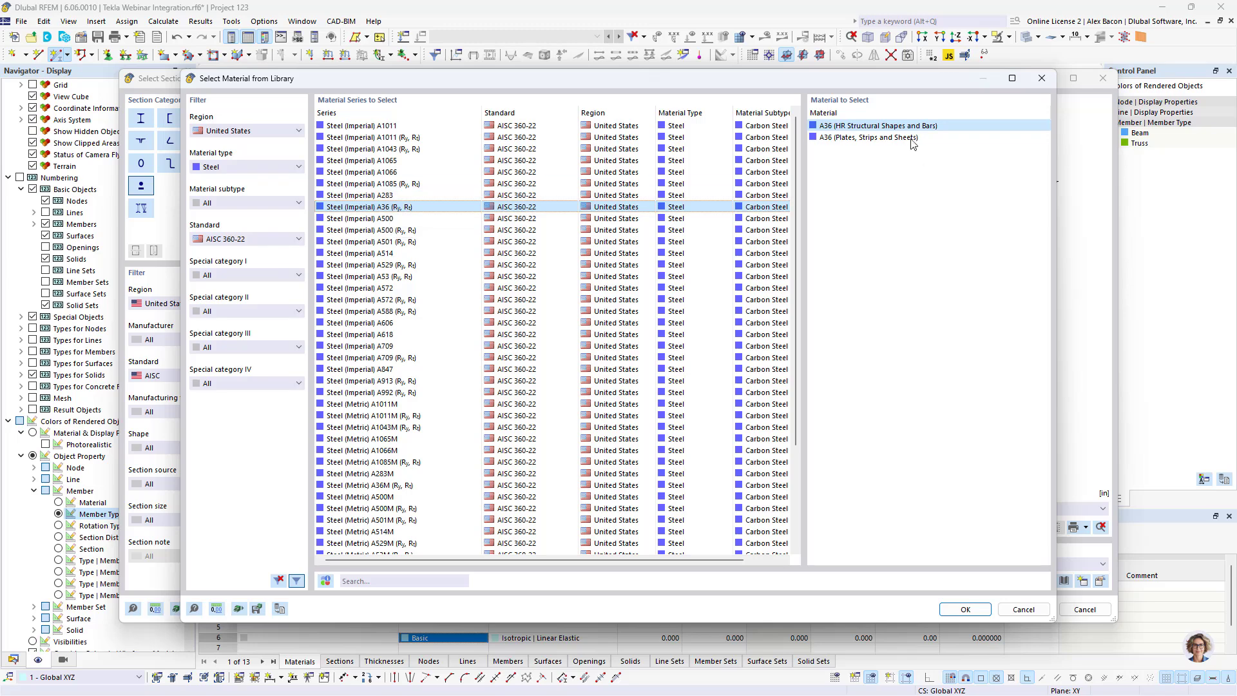
click(971, 610)
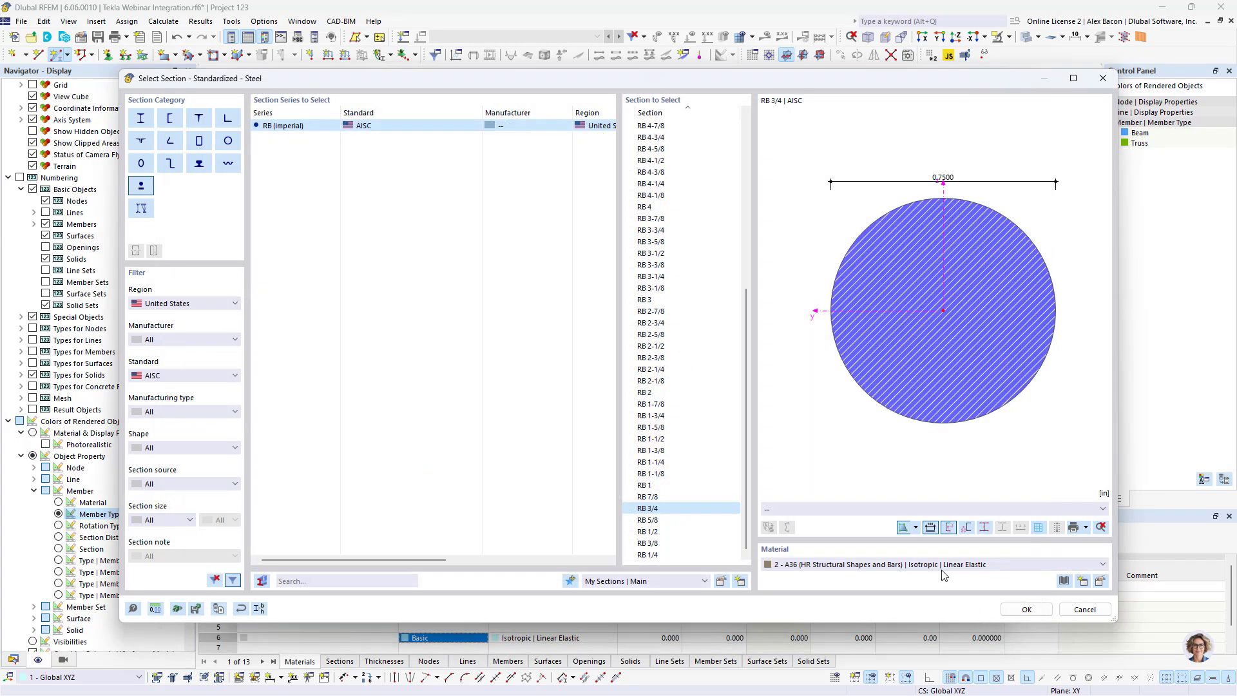
click(1011, 611)
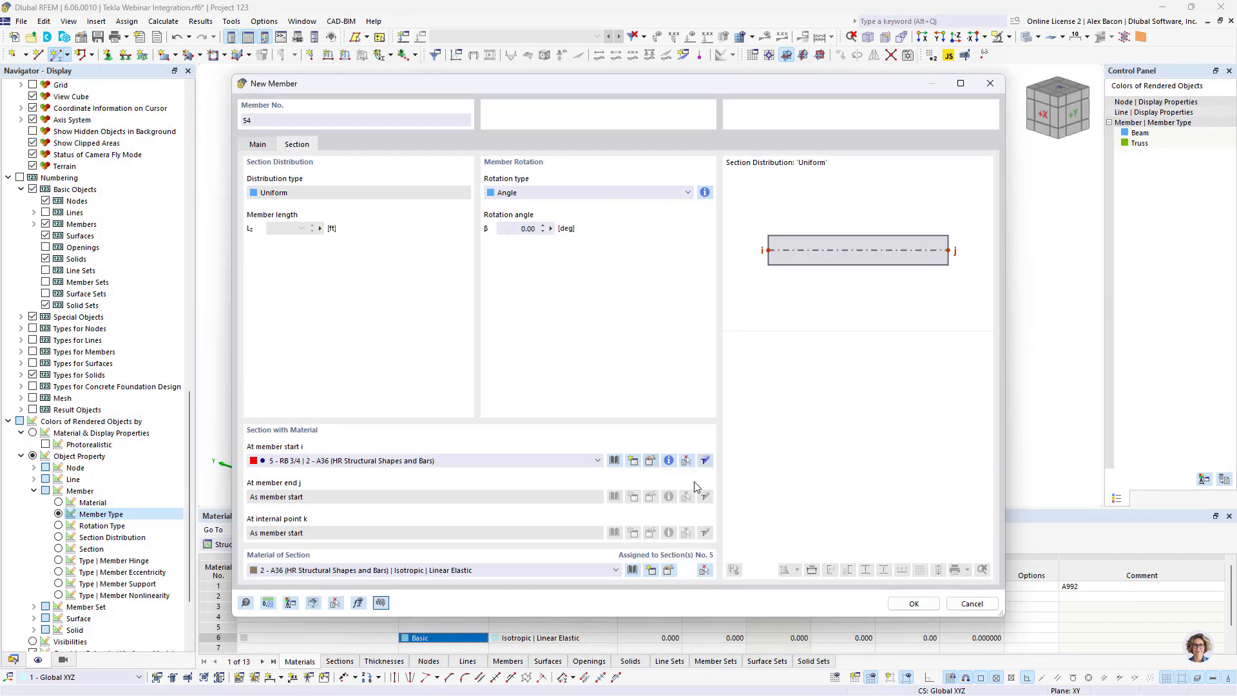
click(910, 603)
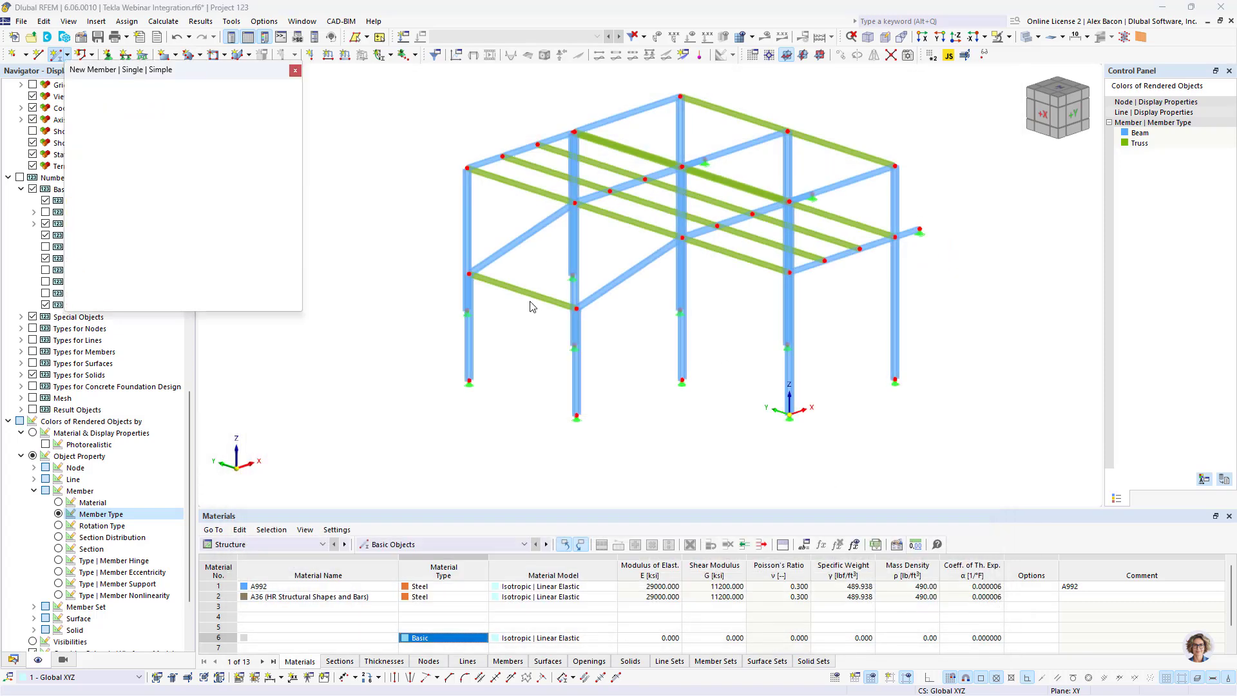
Step: Draw crossing tension braces from column base to opposite column top in the end bay of the lower roof
scroll(520, 352, up, 4)
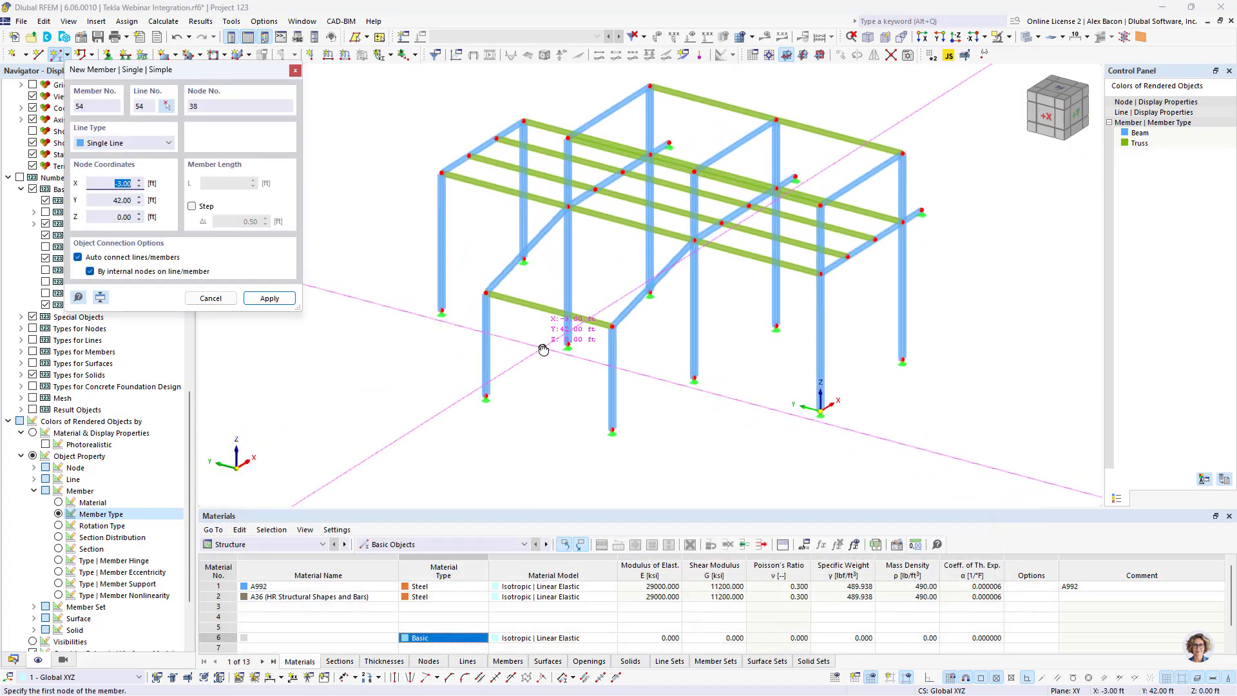
click(470, 388)
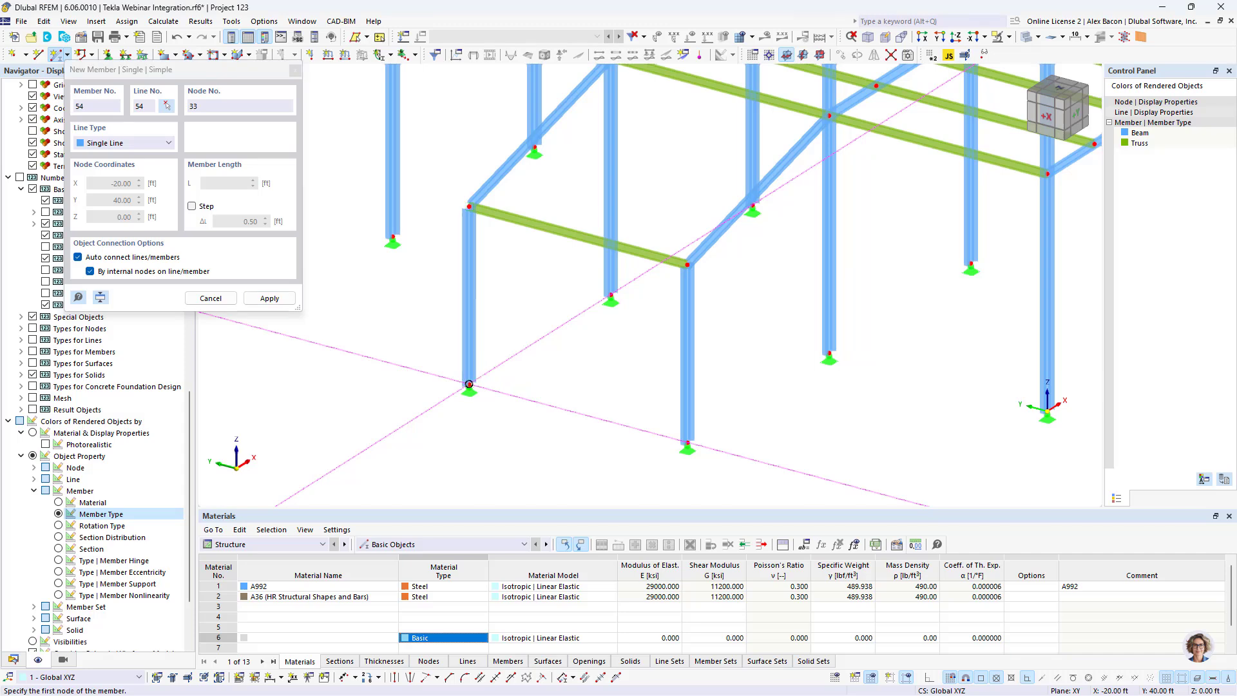
click(699, 267)
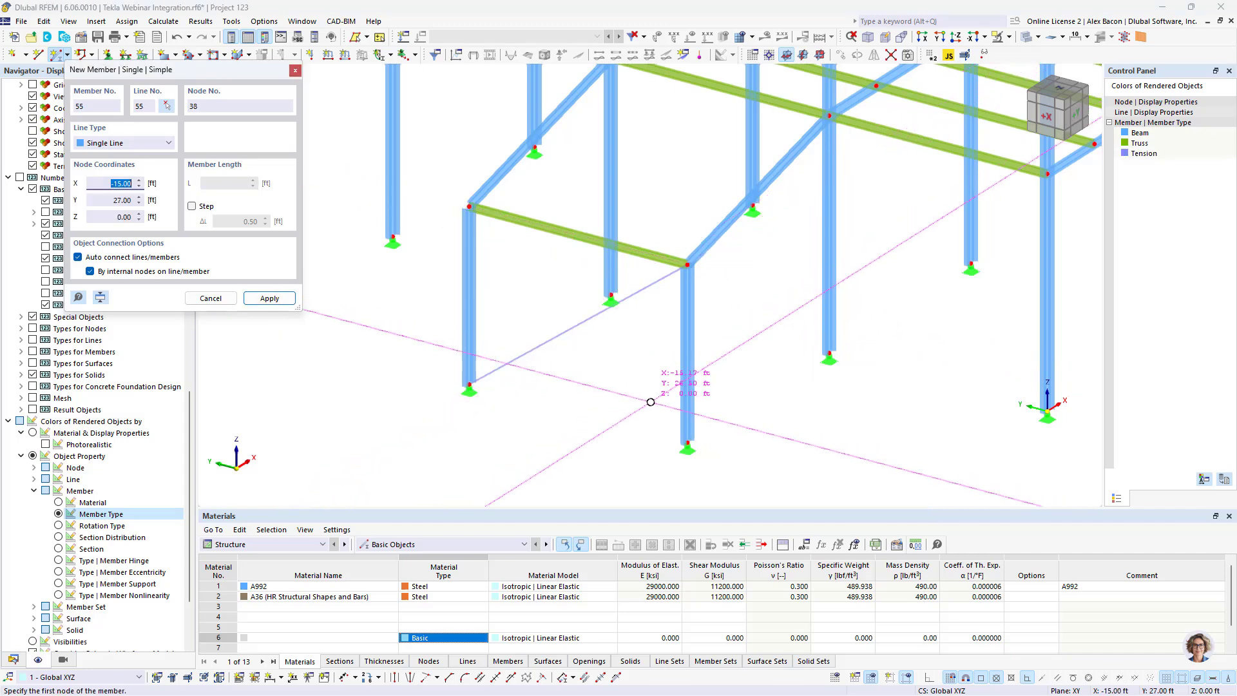
click(686, 442)
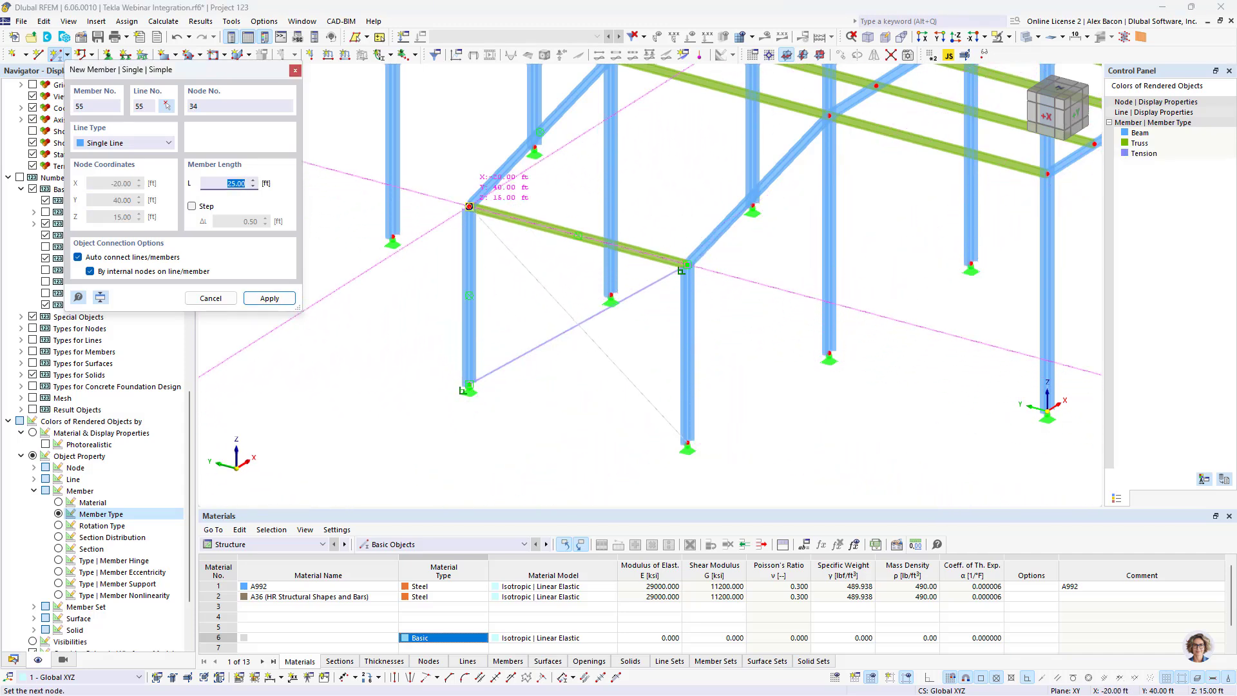
Step: Complete the X-bracing in the low end wall and cross-brace the sloped roof bay above it with two tension members
click(487, 218)
middle_drag(599, 163, 530, 268)
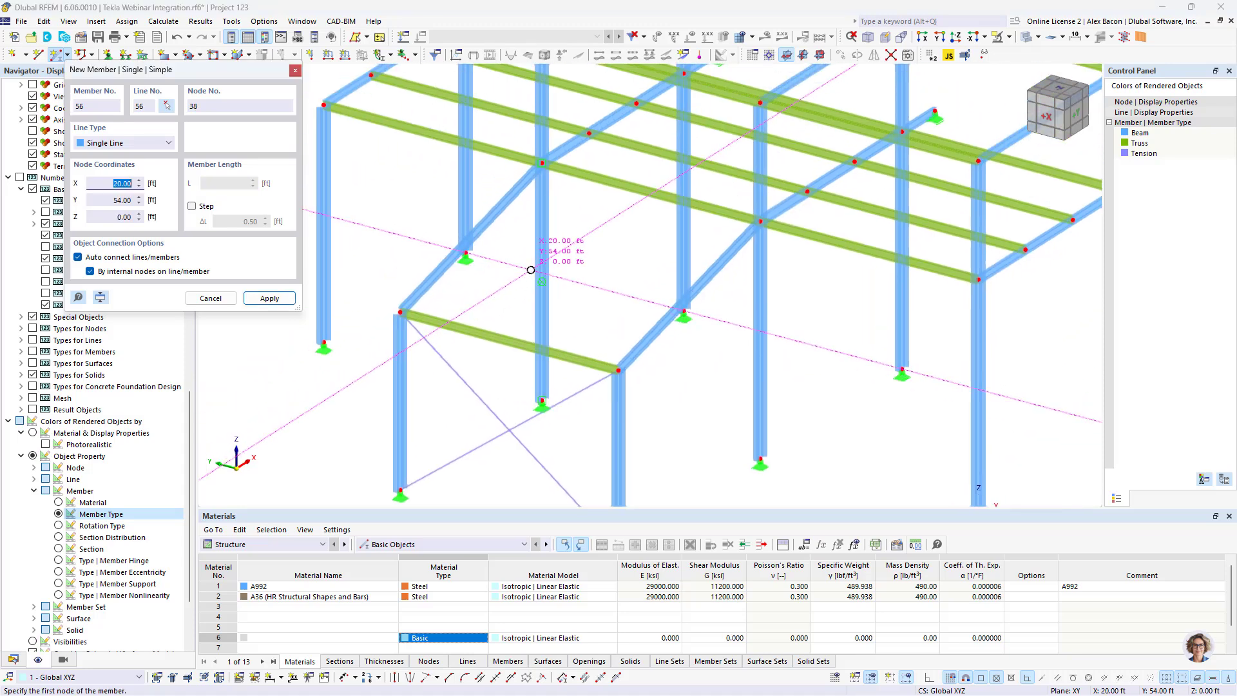
click(401, 311)
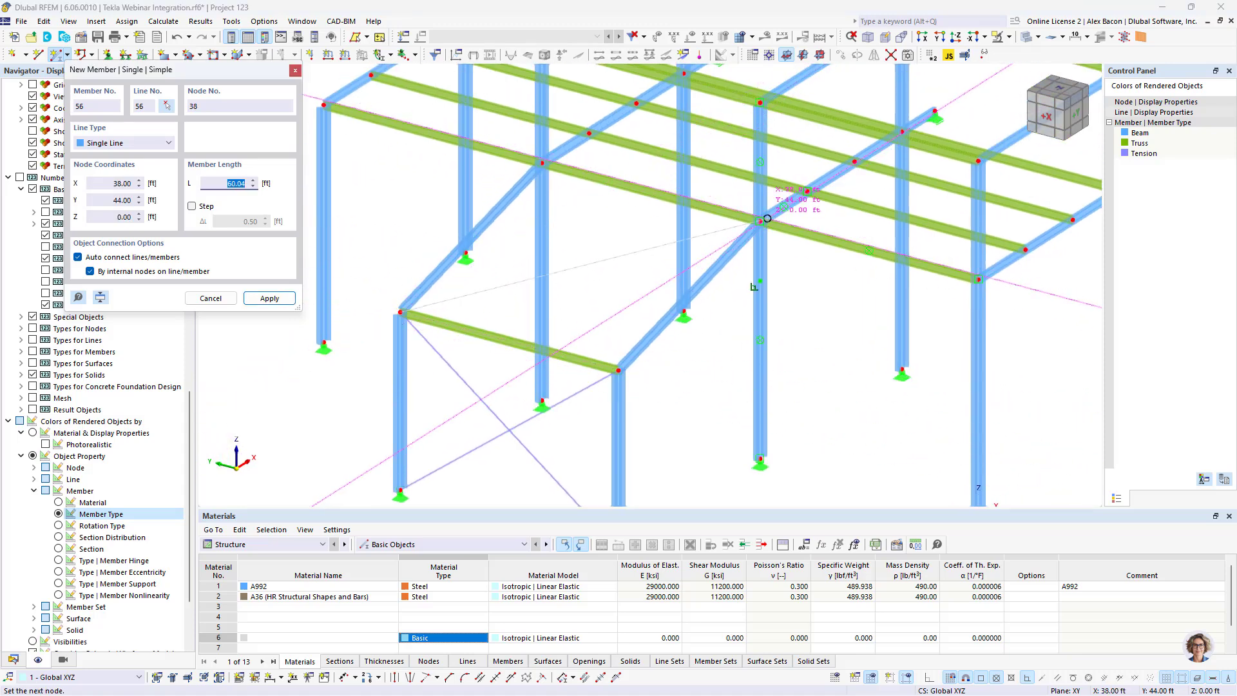
click(760, 221)
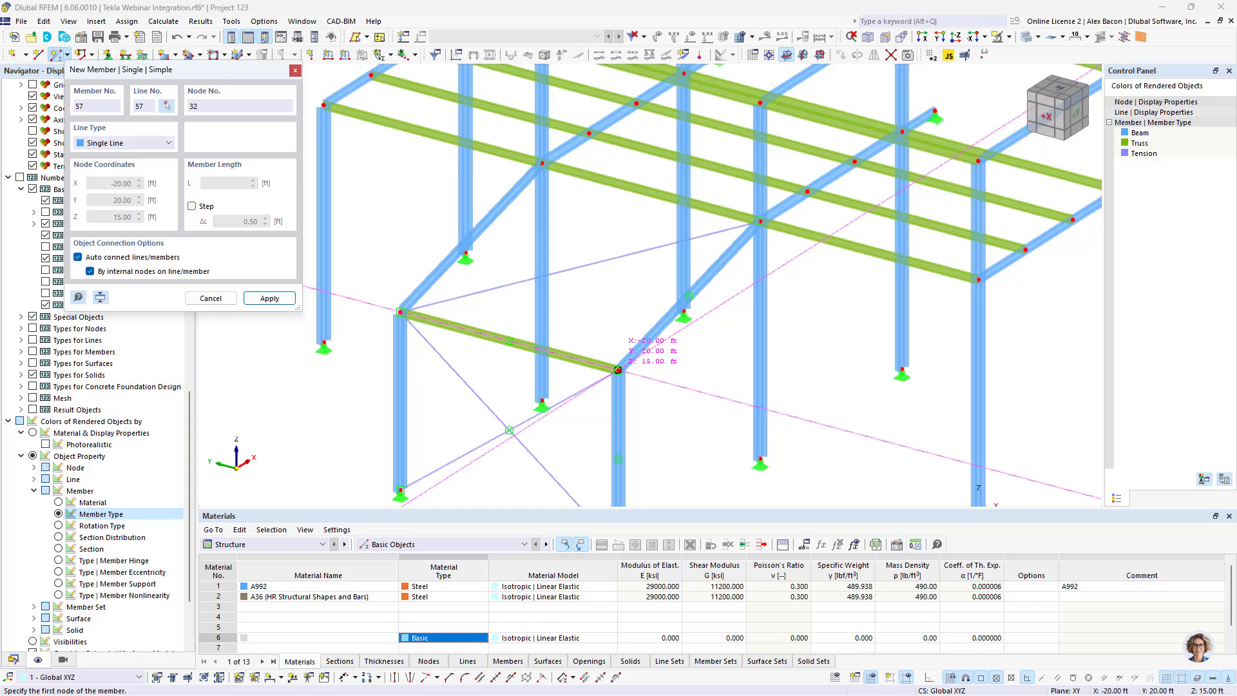
click(618, 370)
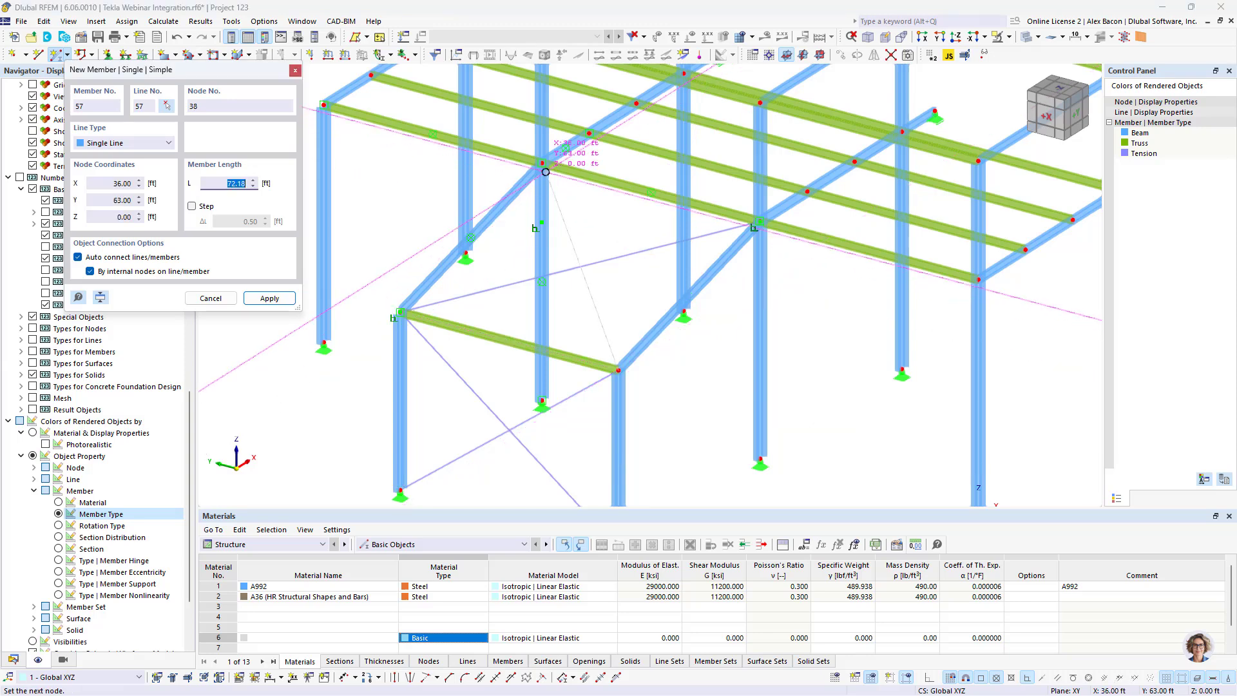
click(545, 171)
Step: Cross-brace the adjoining middle roof bay at 20 ft height with two diagonal tension members
scroll(640, 169, down, 1)
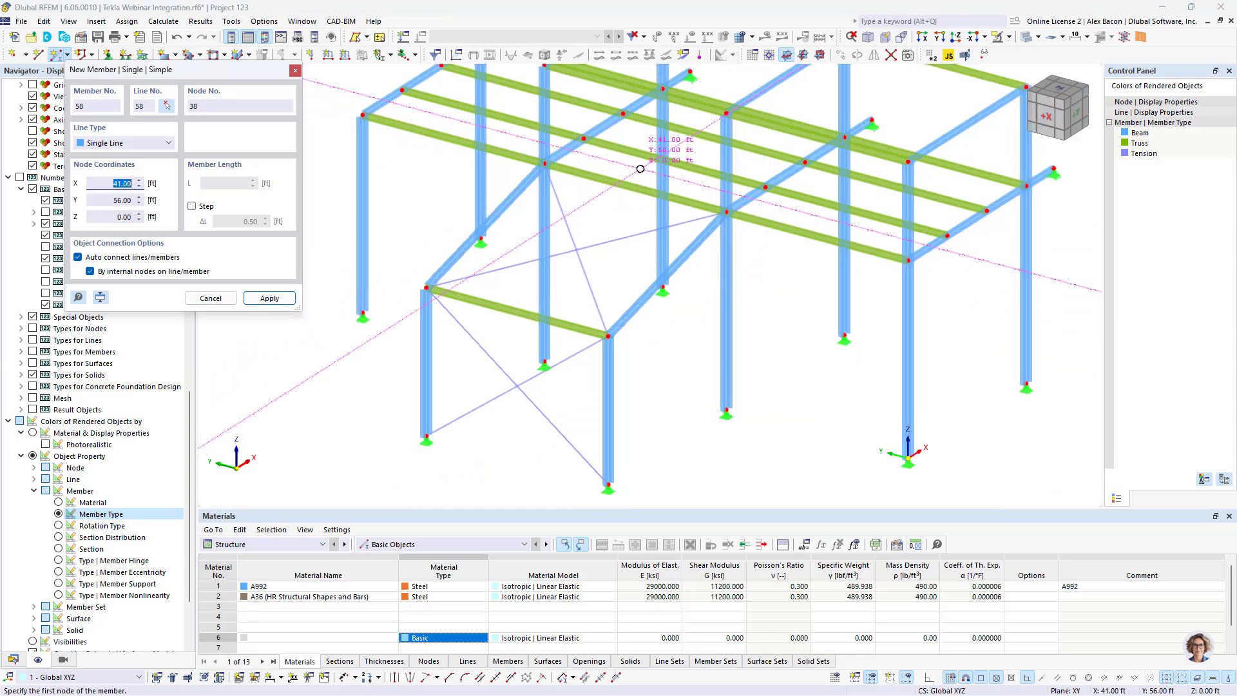
ctrl+middle_drag(640, 169, 545, 344)
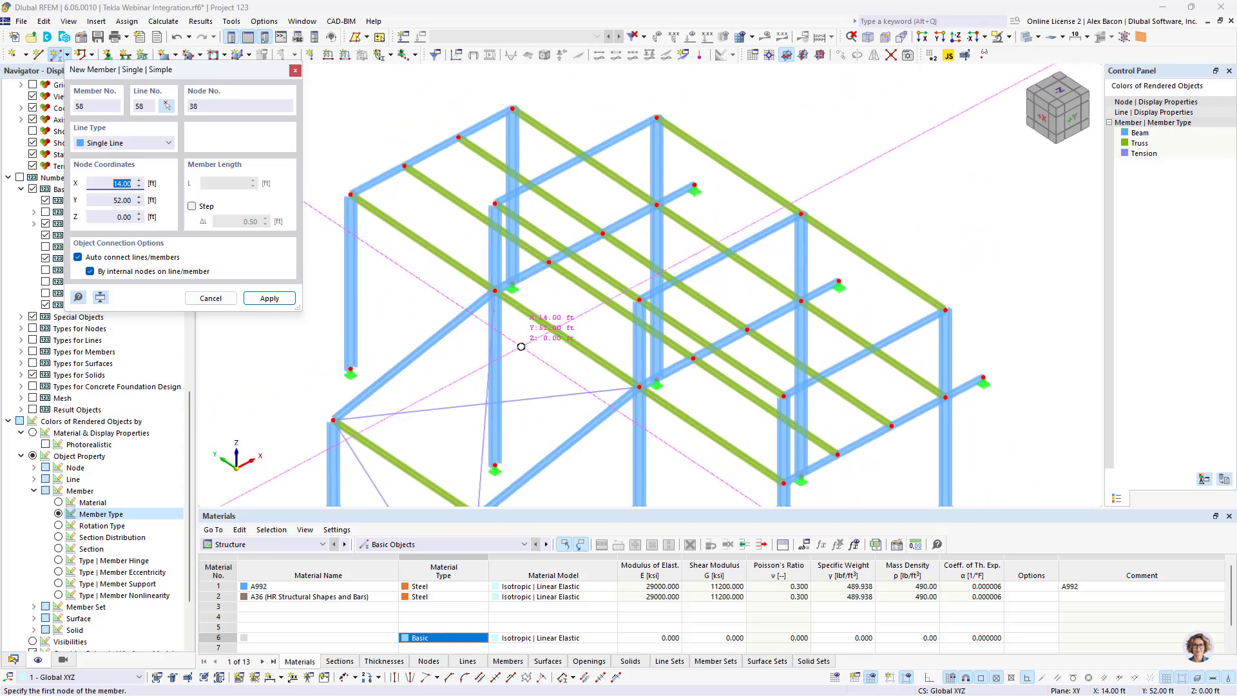
click(496, 291)
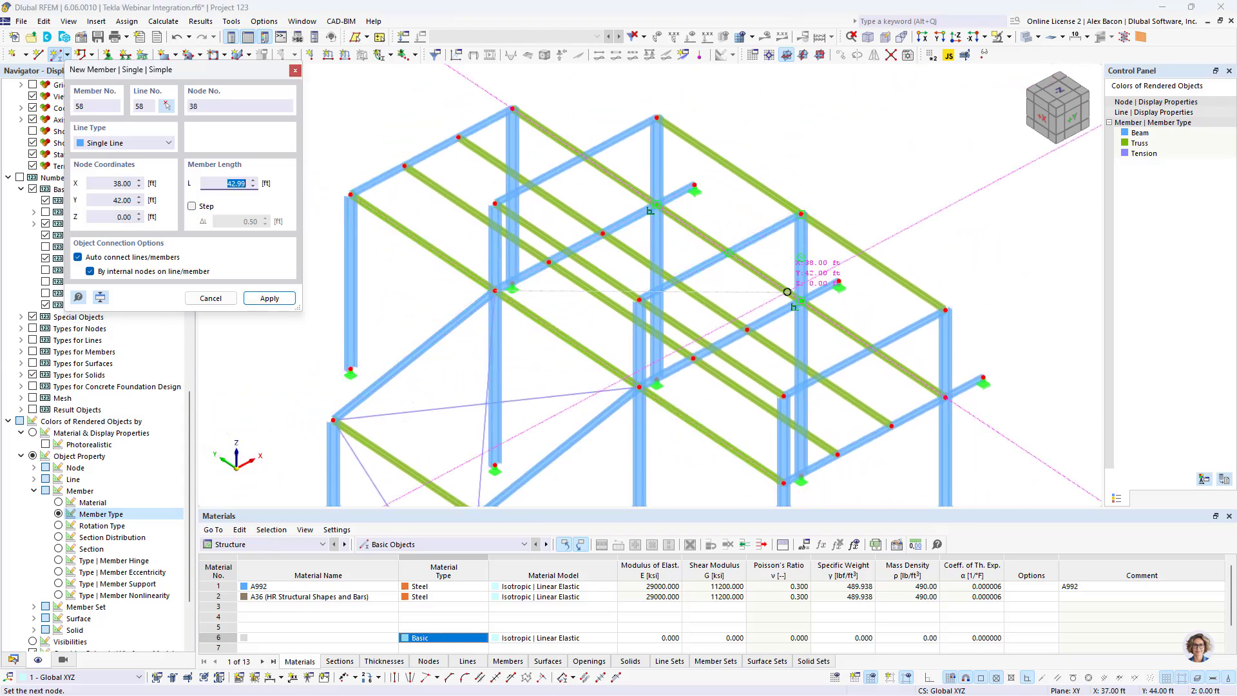
click(801, 301)
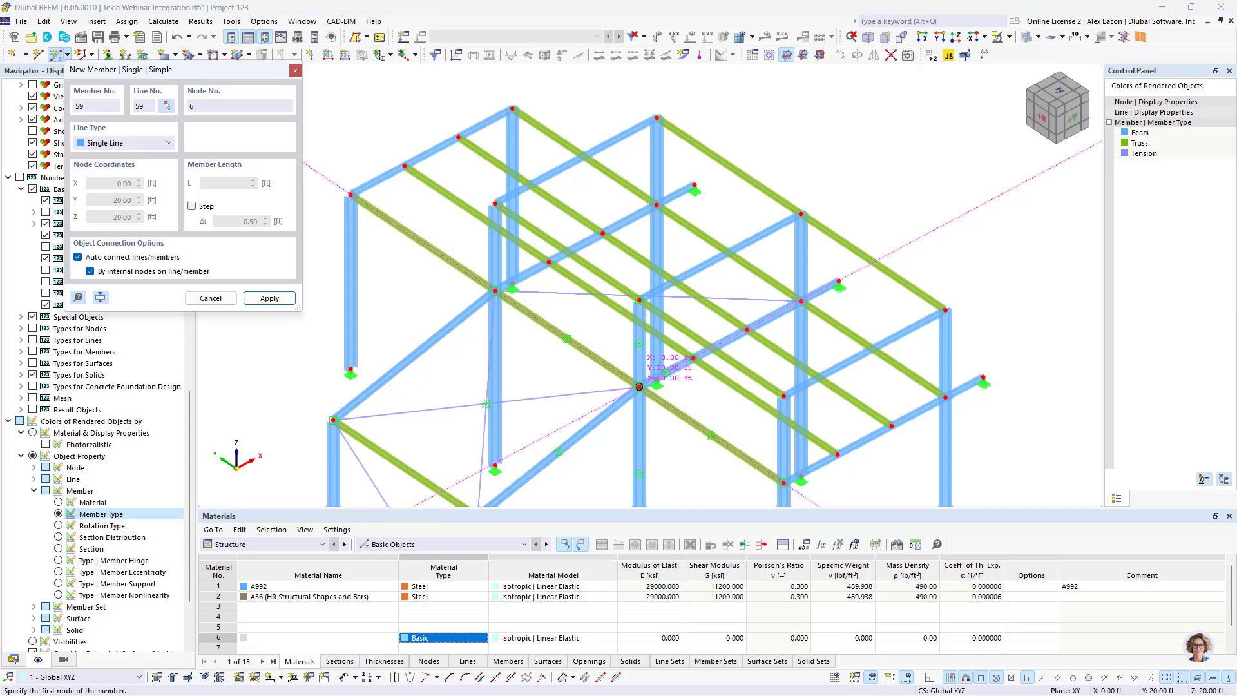
click(640, 384)
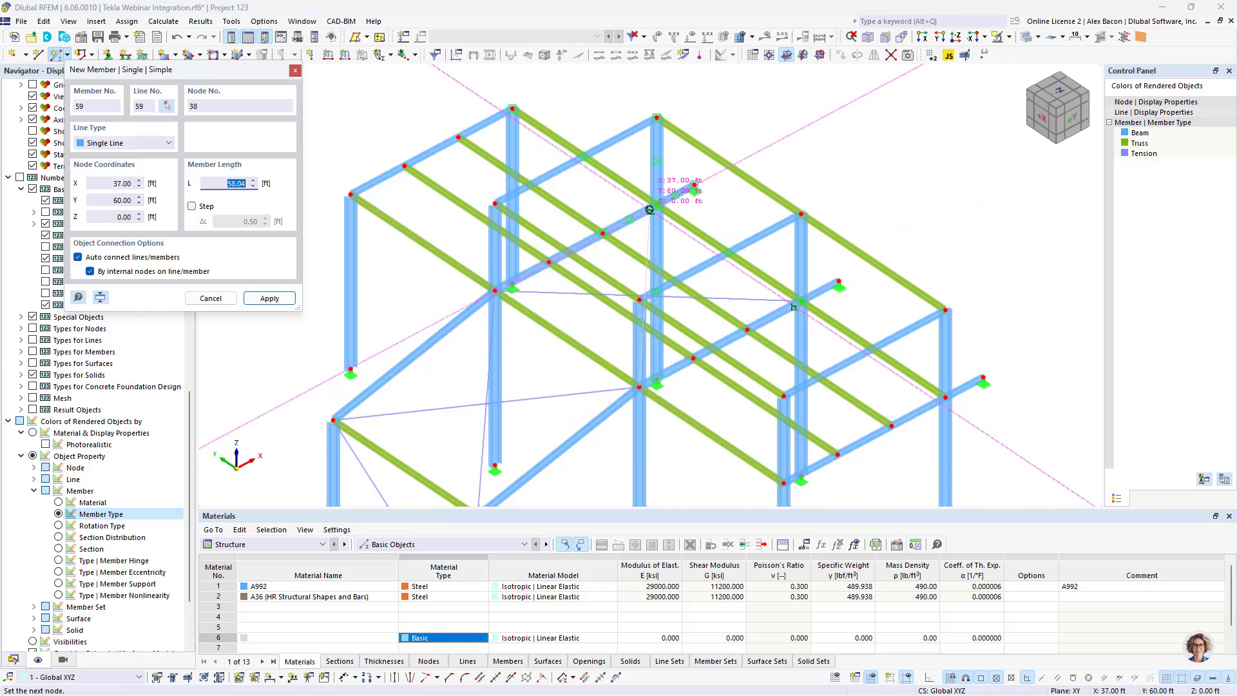
click(657, 204)
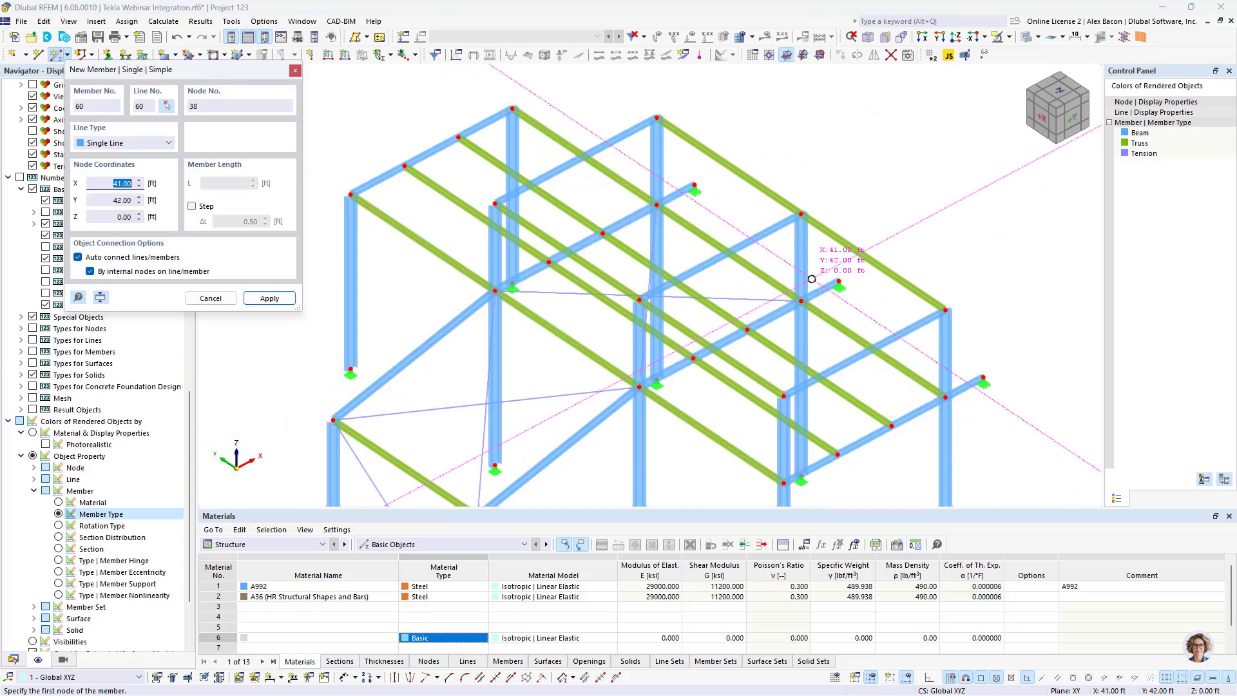
Step: Cross-brace the middle bay of the far wall at X = 20 ft with two diagonals and finish member placement
middle_drag(808, 280, 576, 219)
middle_drag(561, 353, 517, 219)
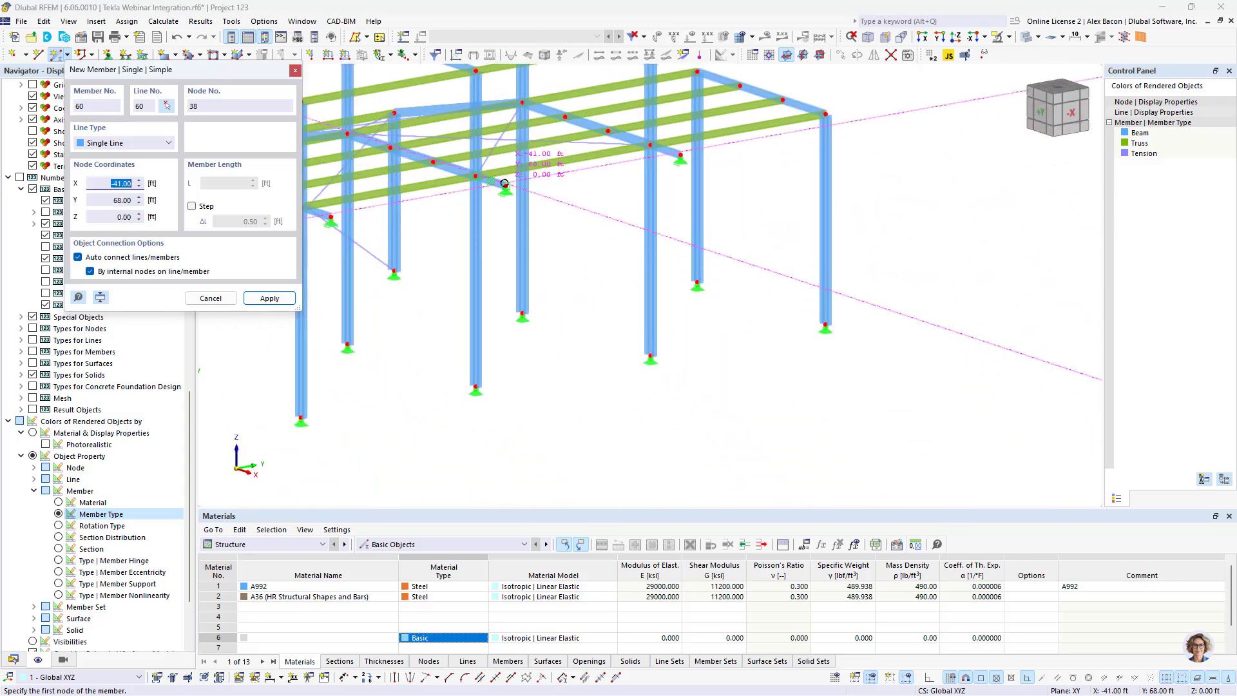
click(476, 176)
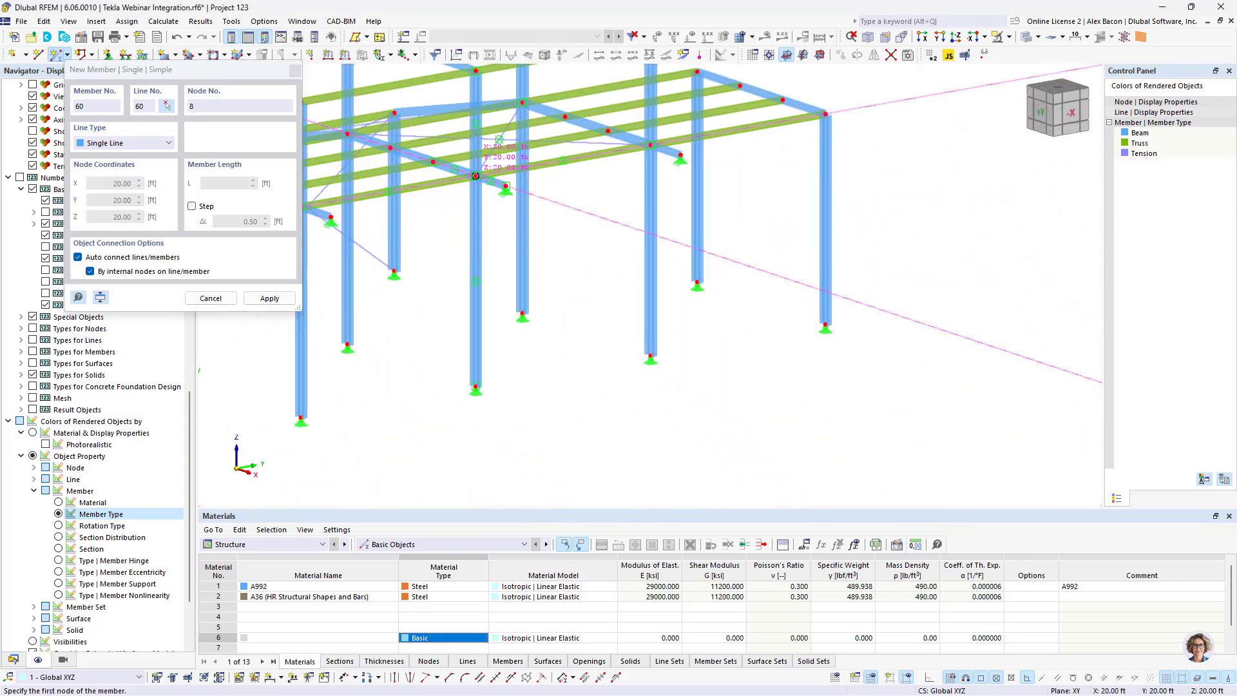
click(650, 355)
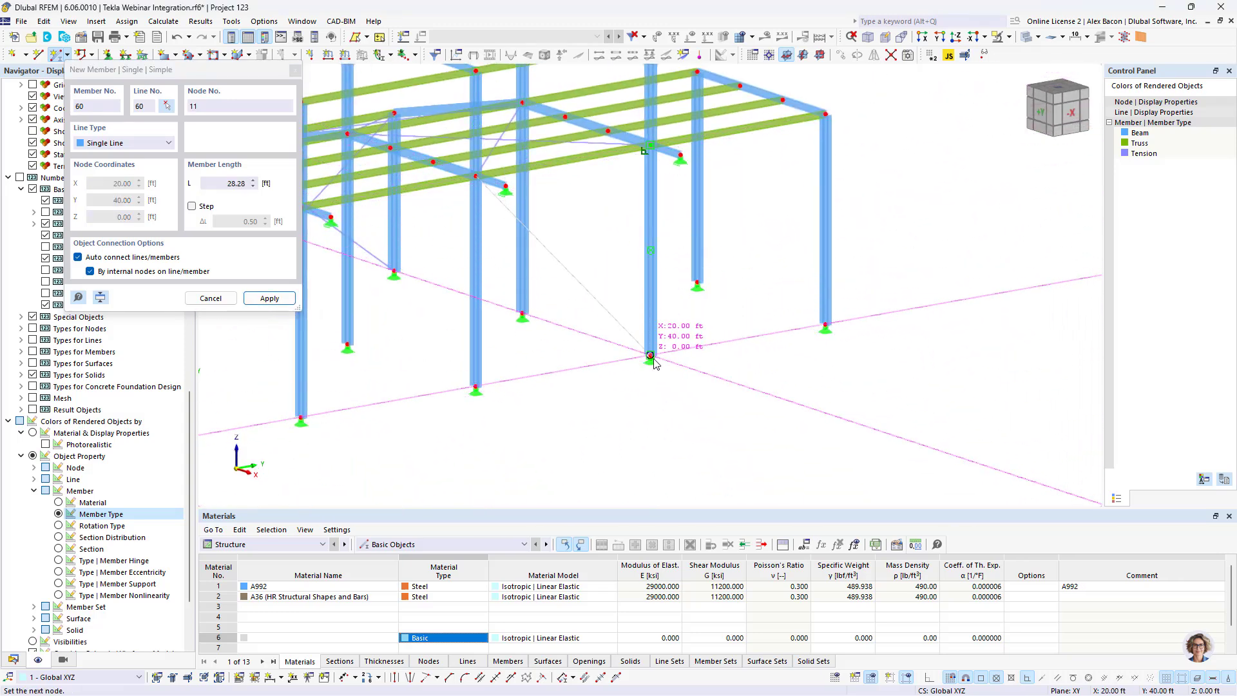
click(476, 386)
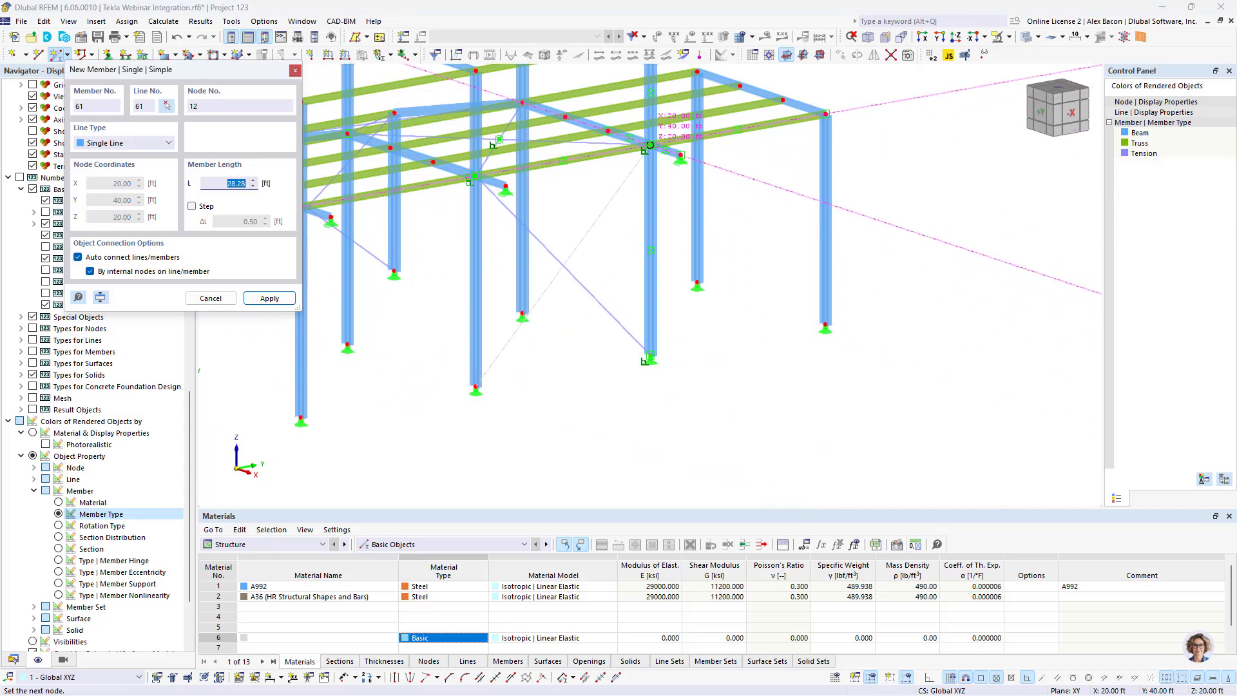
click(650, 145)
key(Escape)
Step: Color the rendered members by section
scroll(593, 259, down, 4)
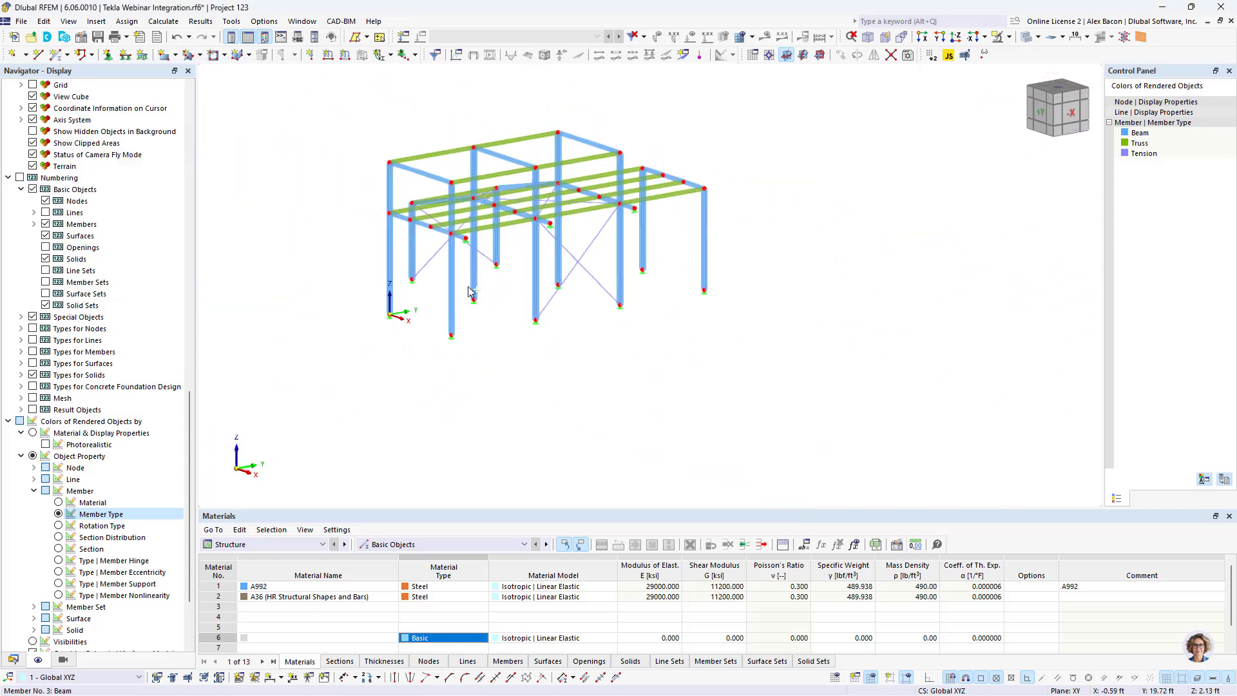
ctrl+middle_drag(469, 288, 763, 313)
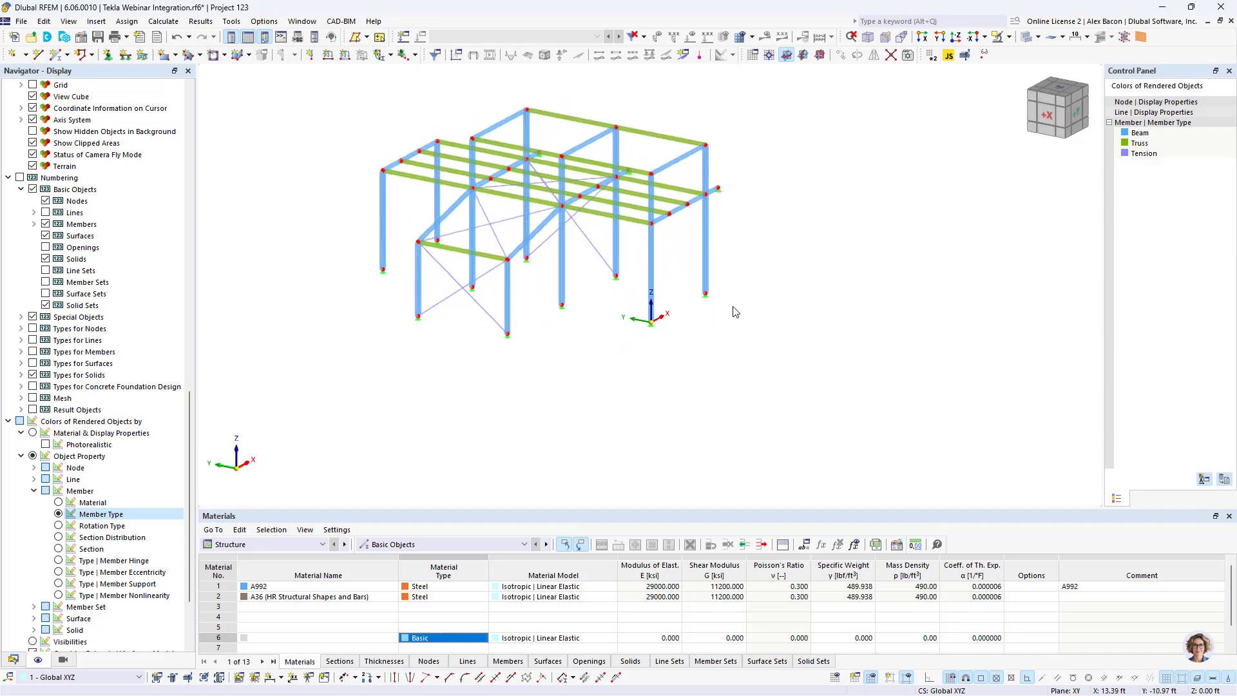
scroll(435, 312, up, 3)
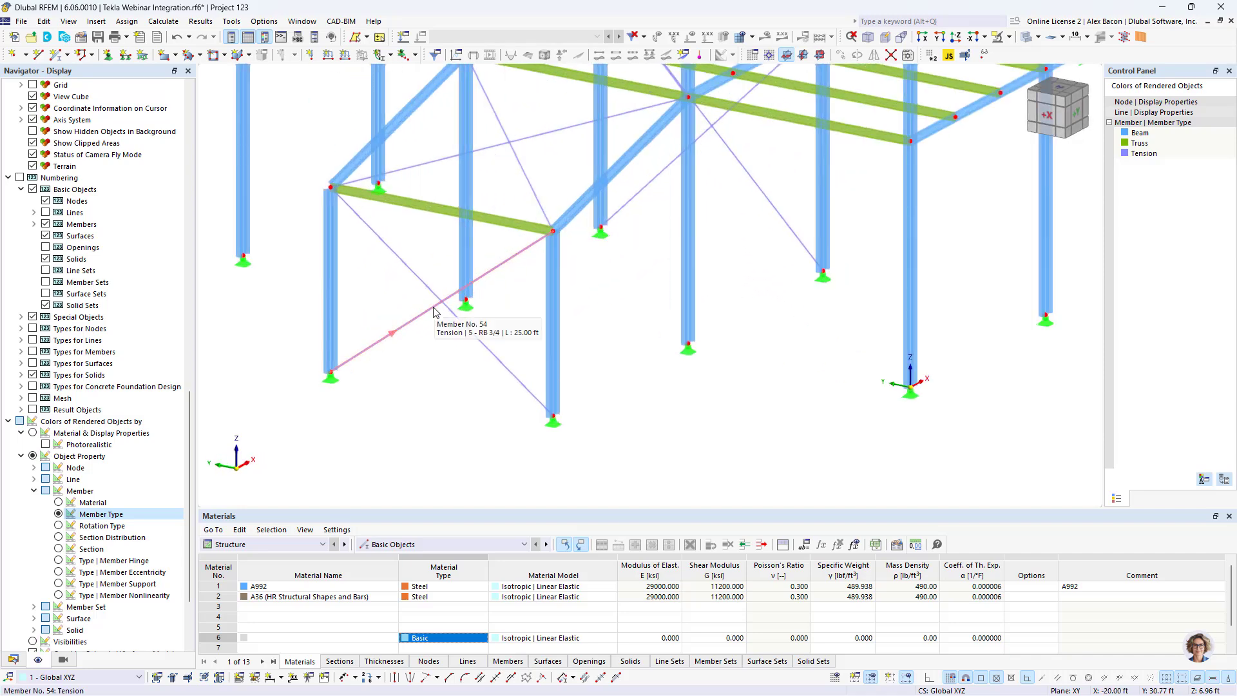
scroll(384, 331, down, 3)
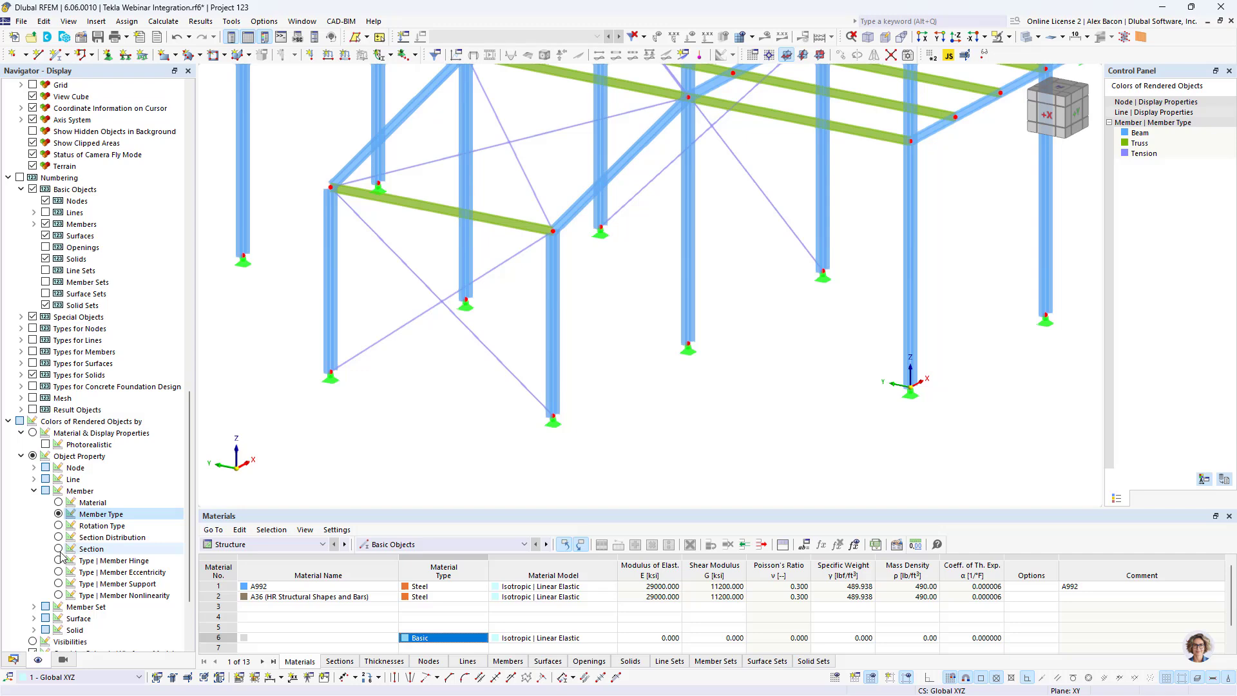
click(58, 548)
scroll(559, 306, down, 2)
middle_drag(560, 306, 567, 355)
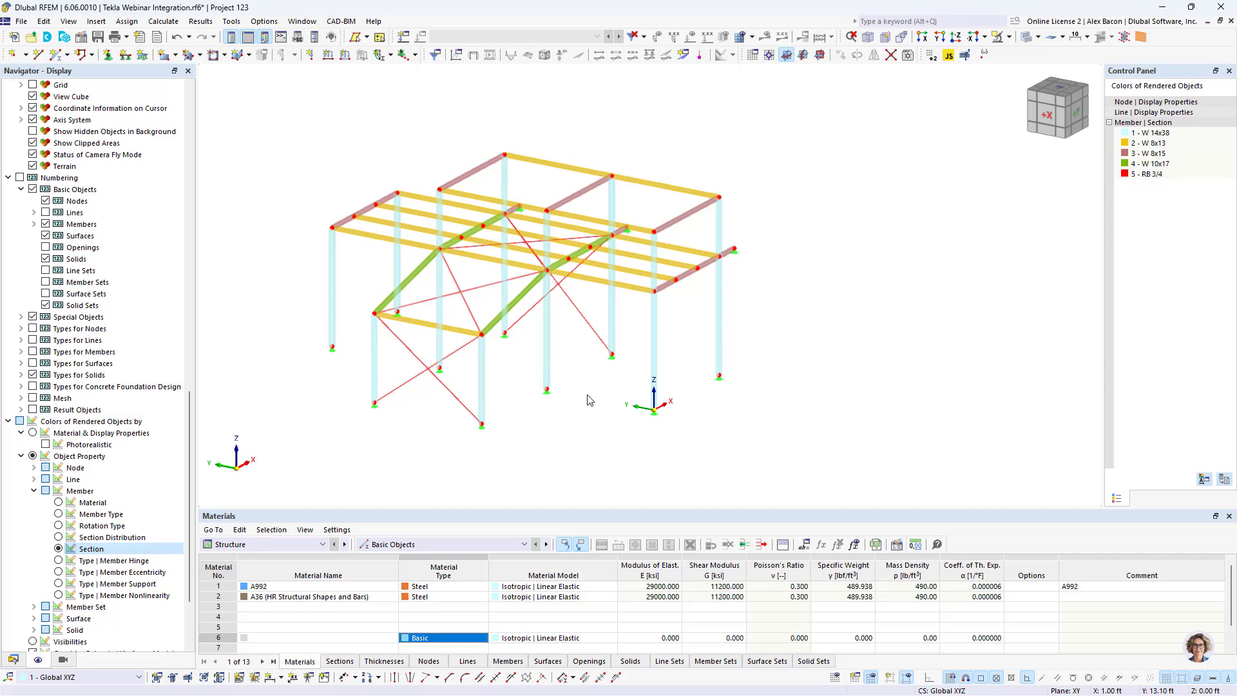
Step: Review the model's base data for the active add-ons and the standards used by the combination and load wizards
click(13, 658)
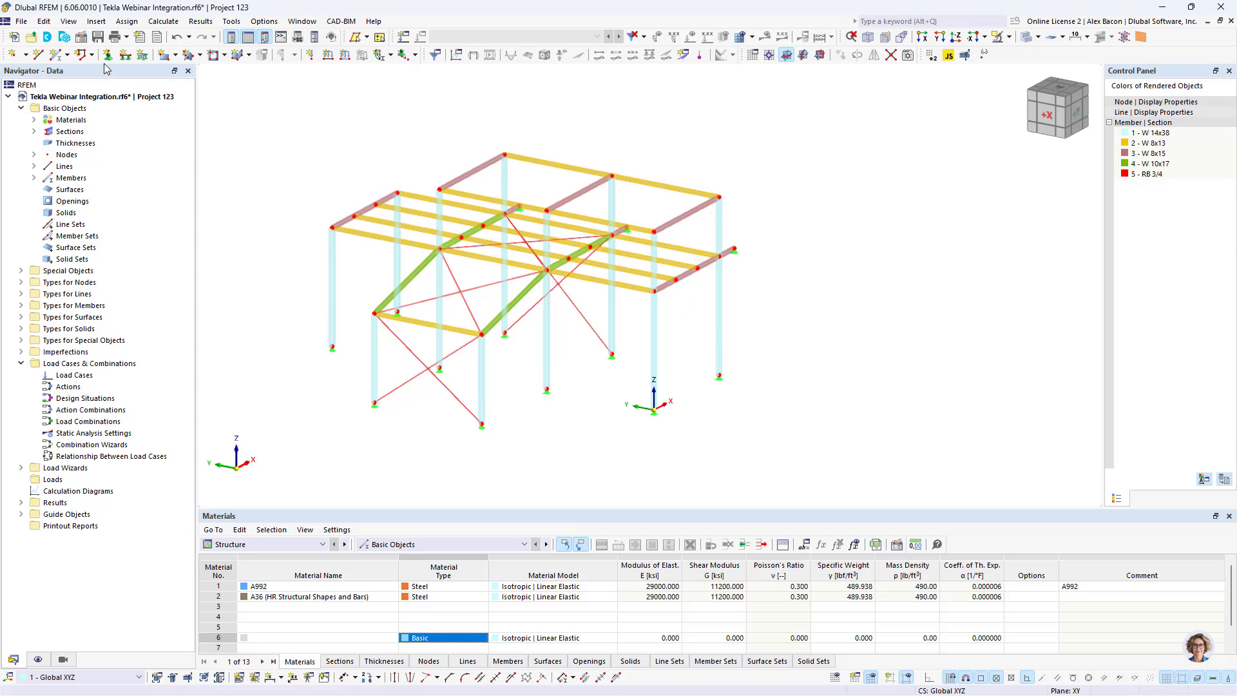
click(82, 38)
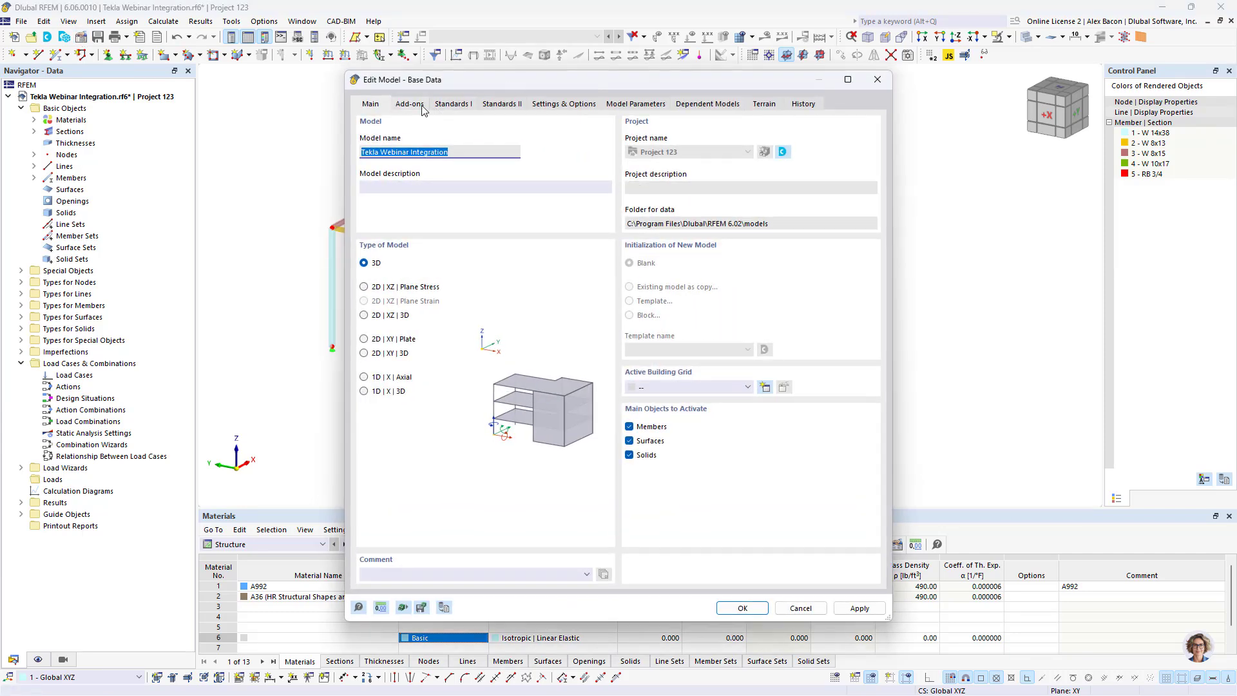
click(453, 107)
click(410, 104)
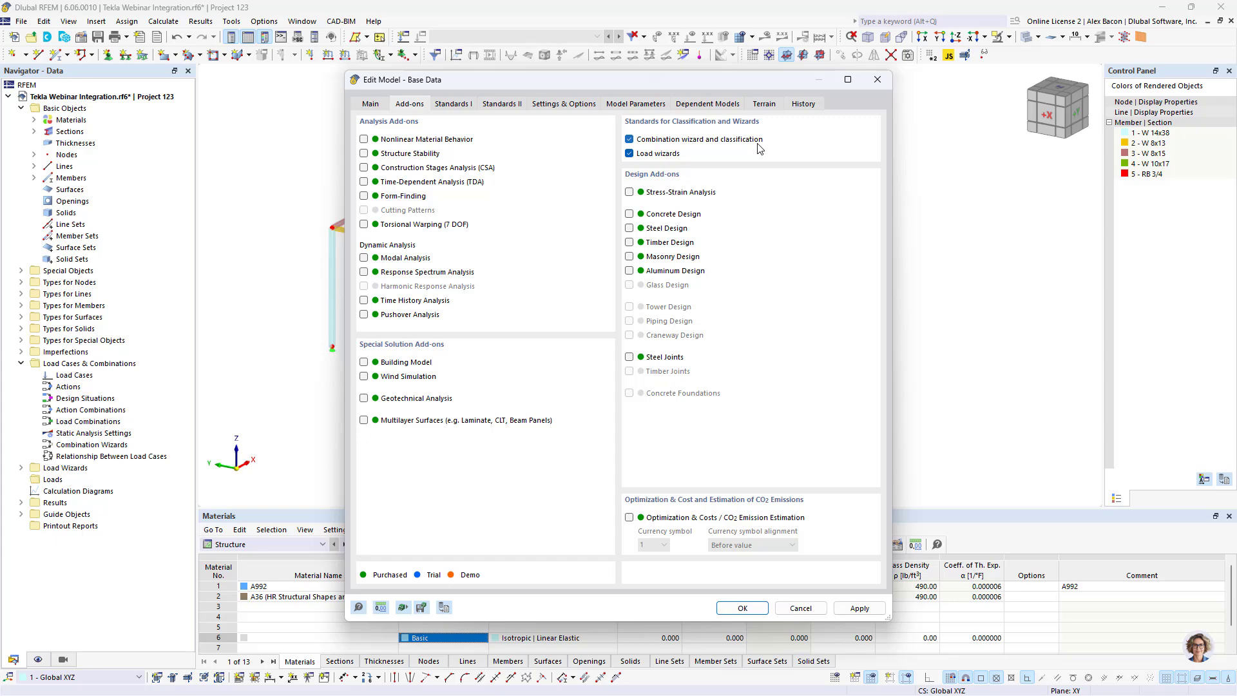
click(464, 104)
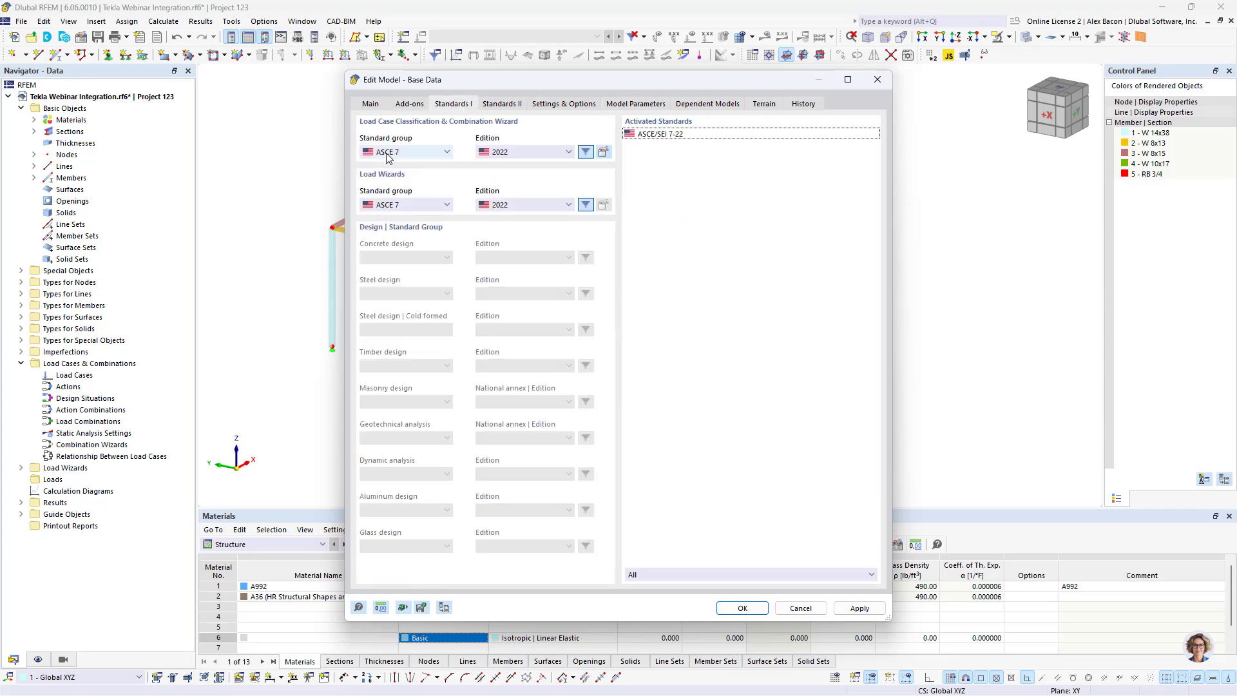
click(428, 153)
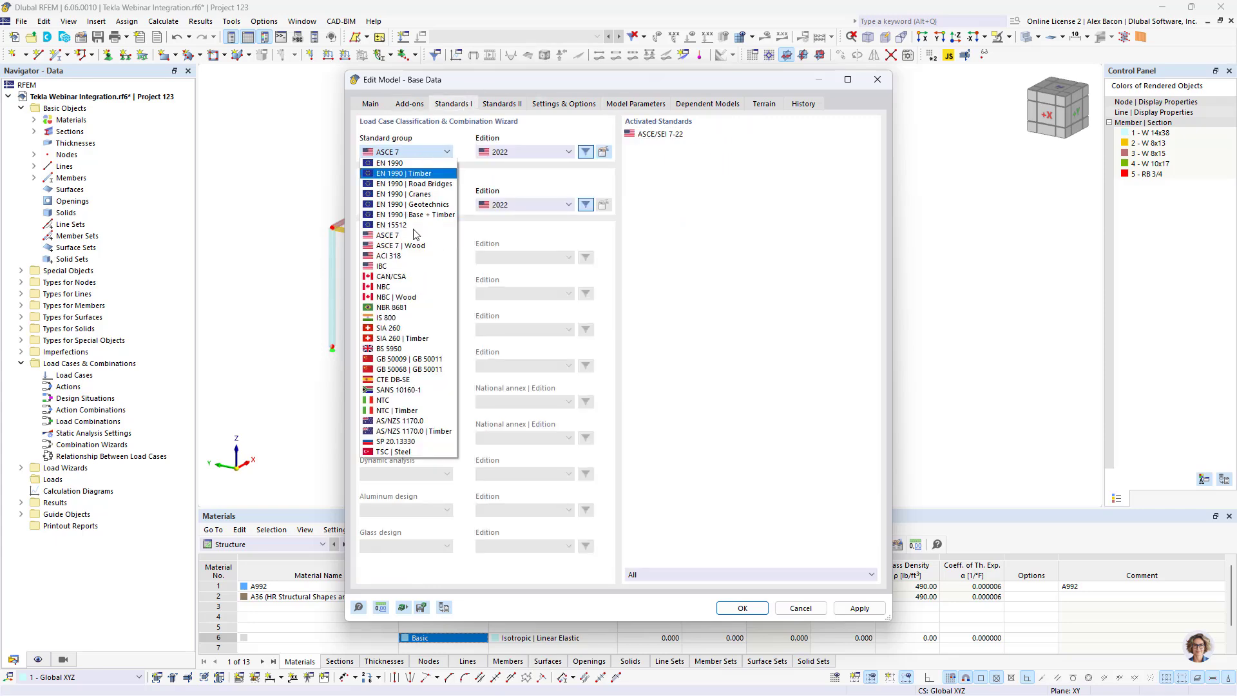
click(426, 152)
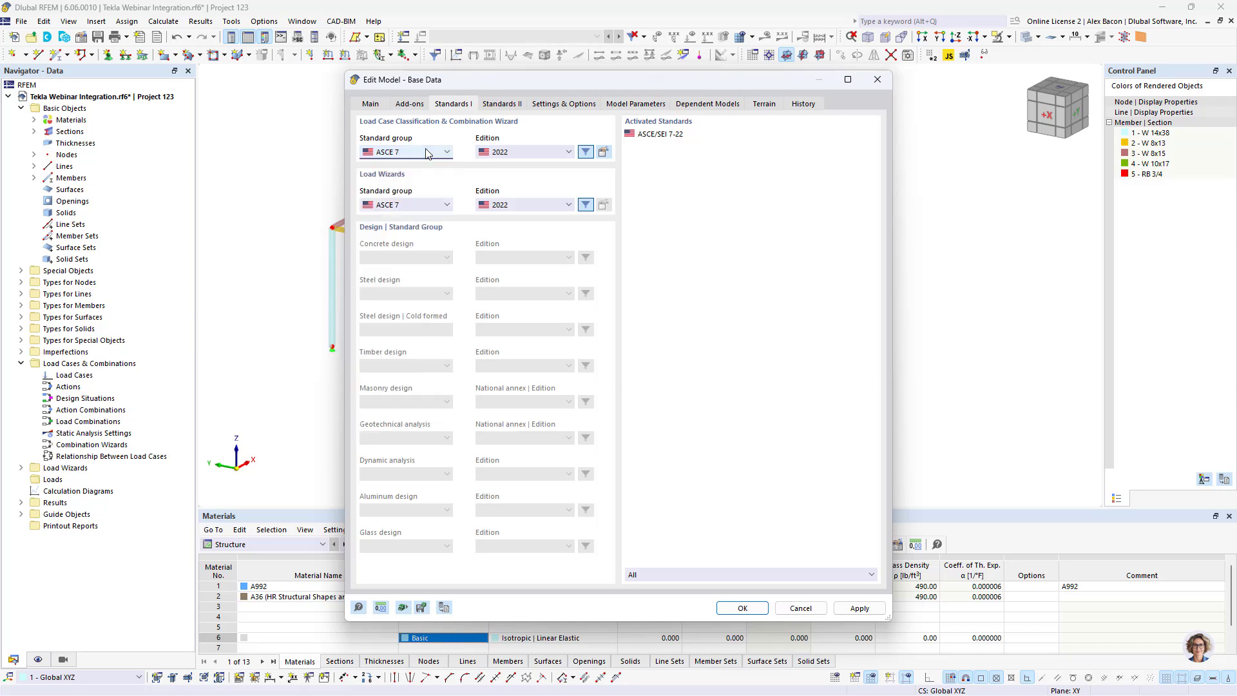
click(413, 105)
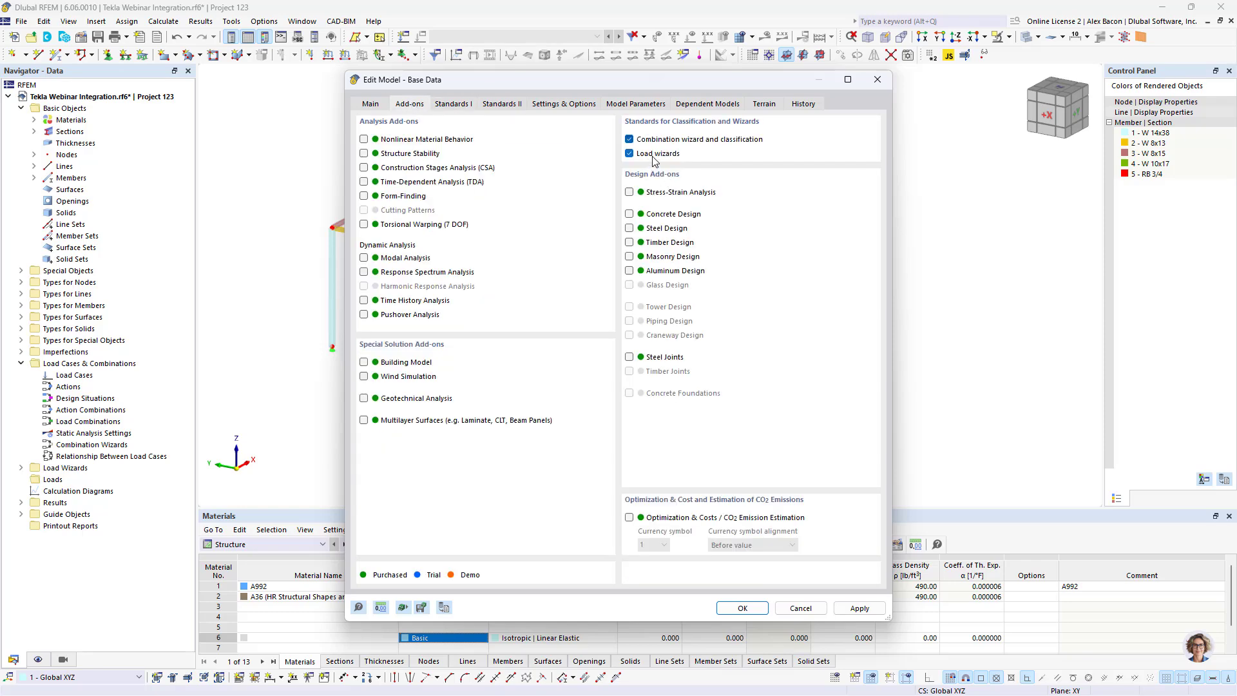
click(452, 105)
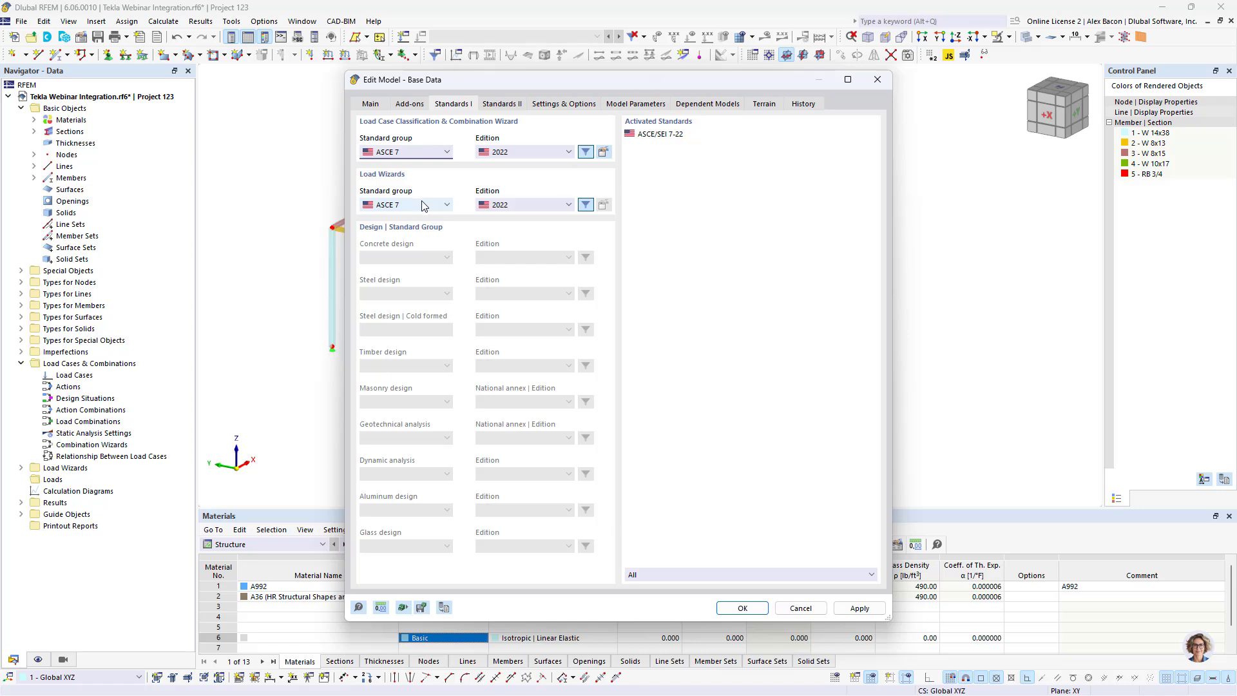
click(395, 207)
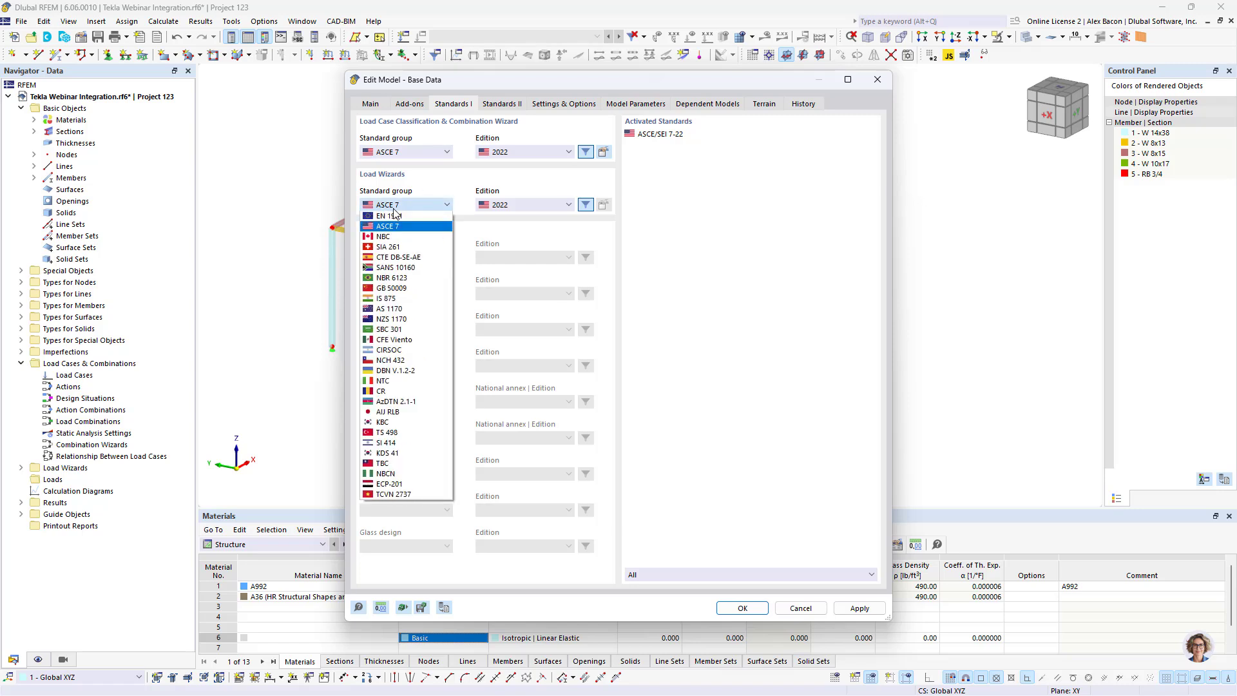
click(445, 204)
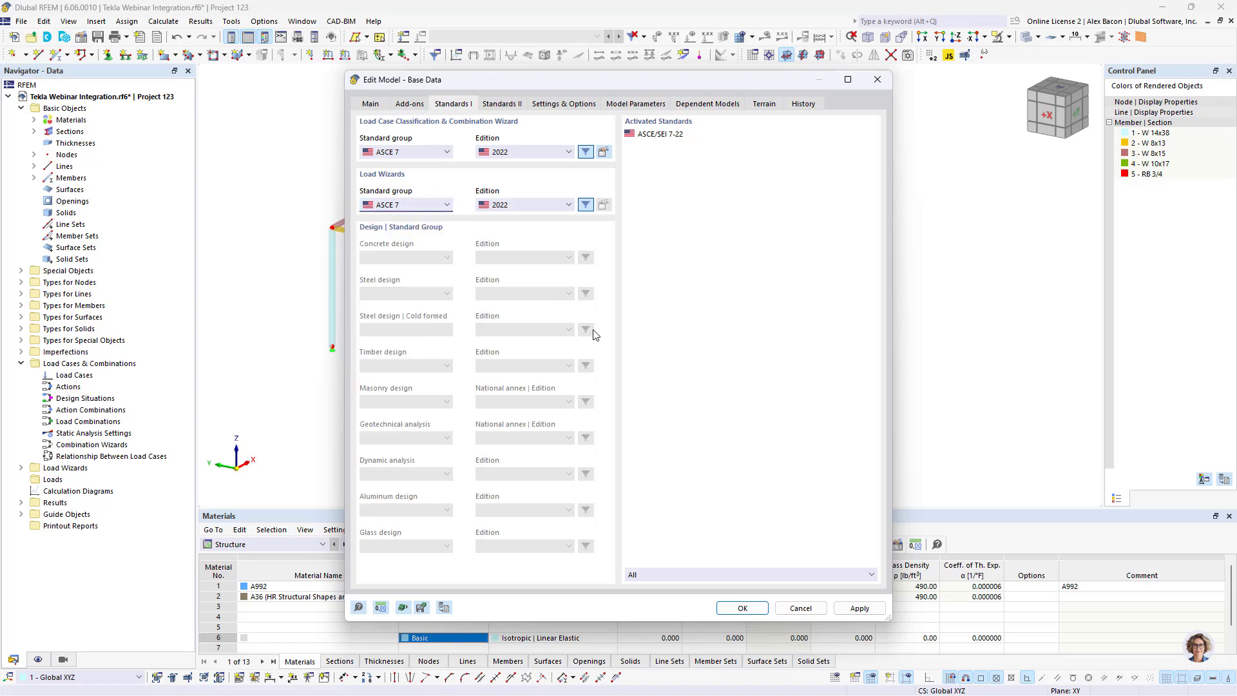
click(742, 608)
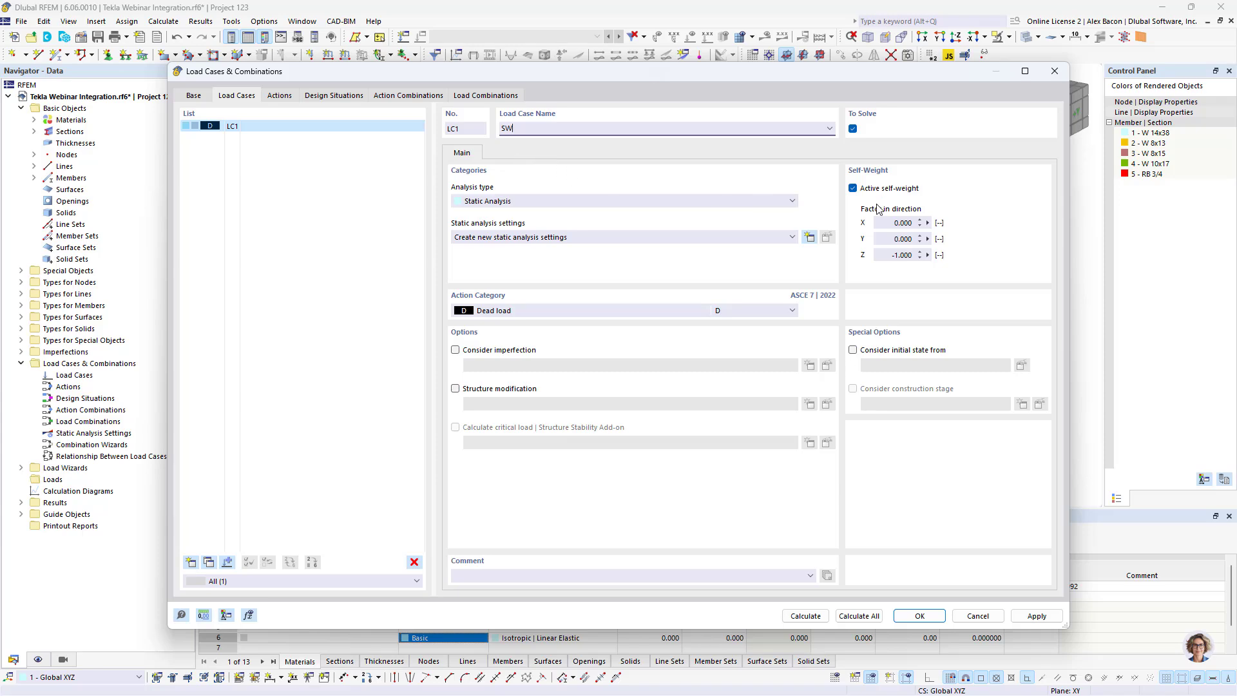
Step: Create geometrically linear, Newton-Raphson static analysis settings for the SW load case
click(532, 243)
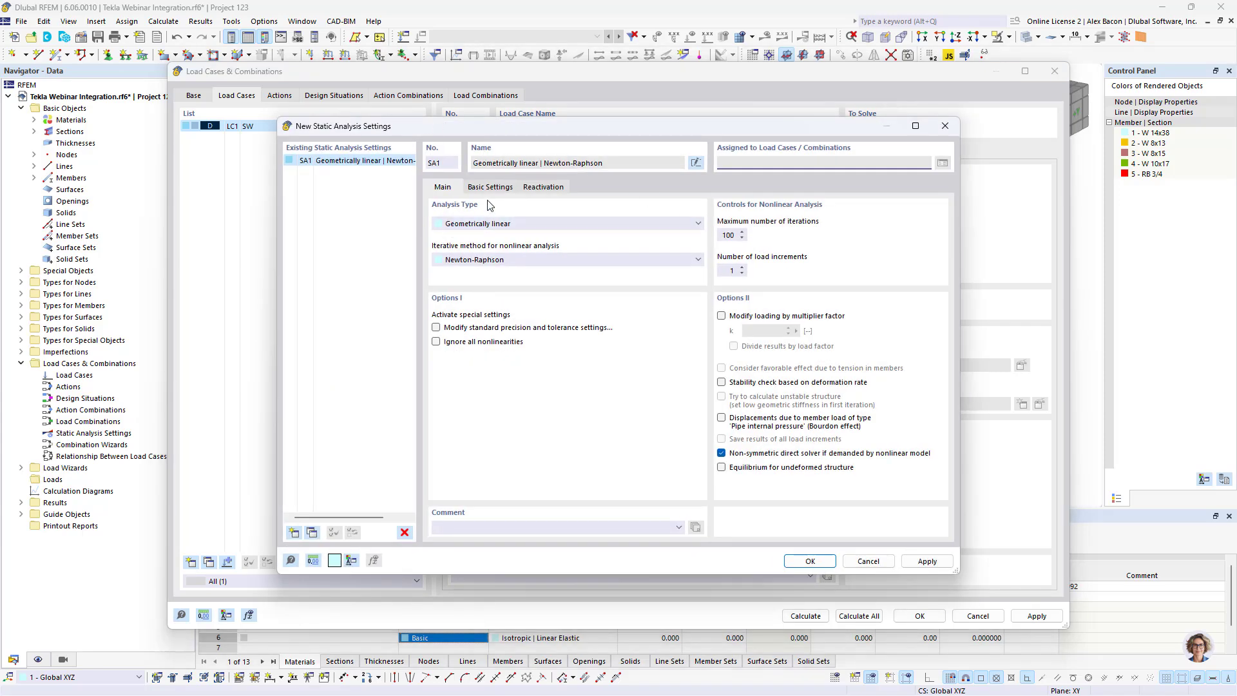
click(519, 224)
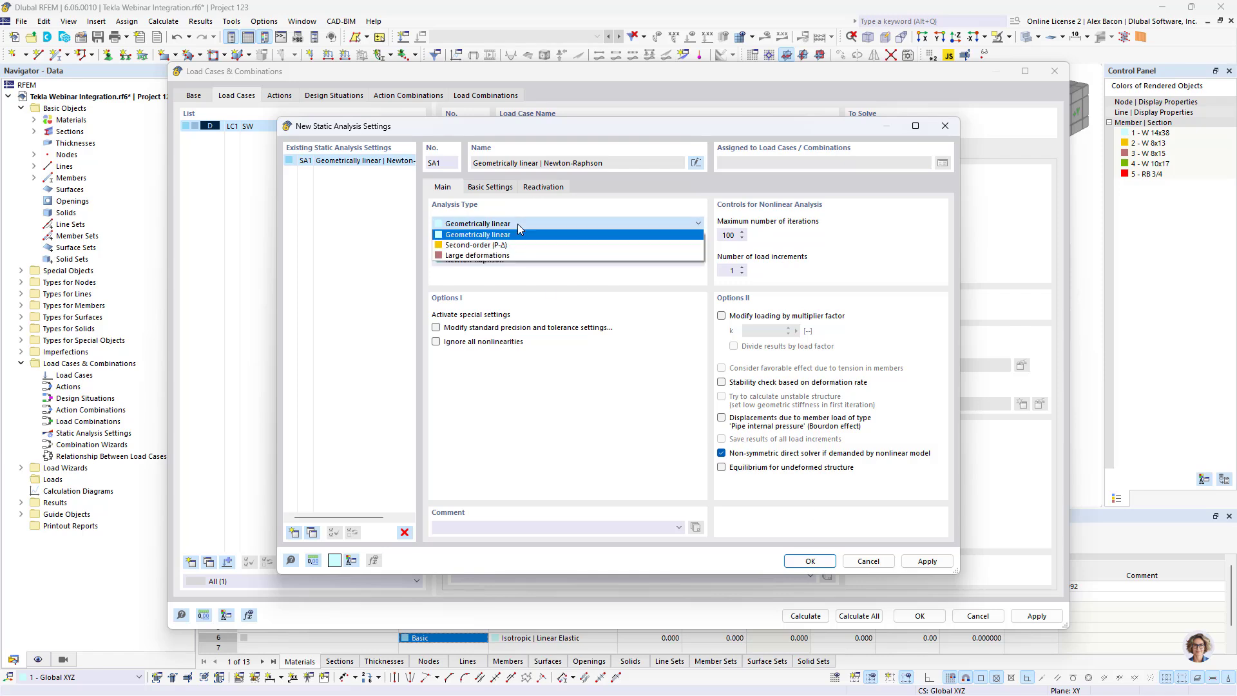
click(535, 232)
click(809, 561)
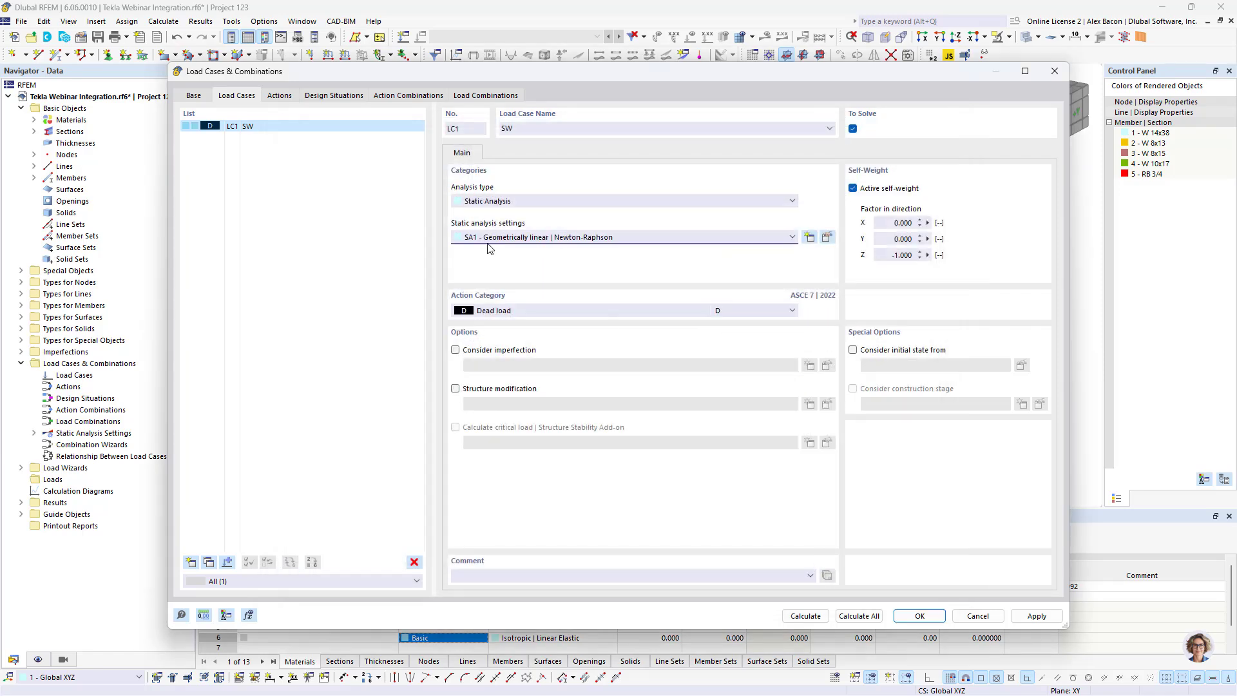
Step: Add two more load cases and name LC2 Live
click(192, 563)
click(192, 563)
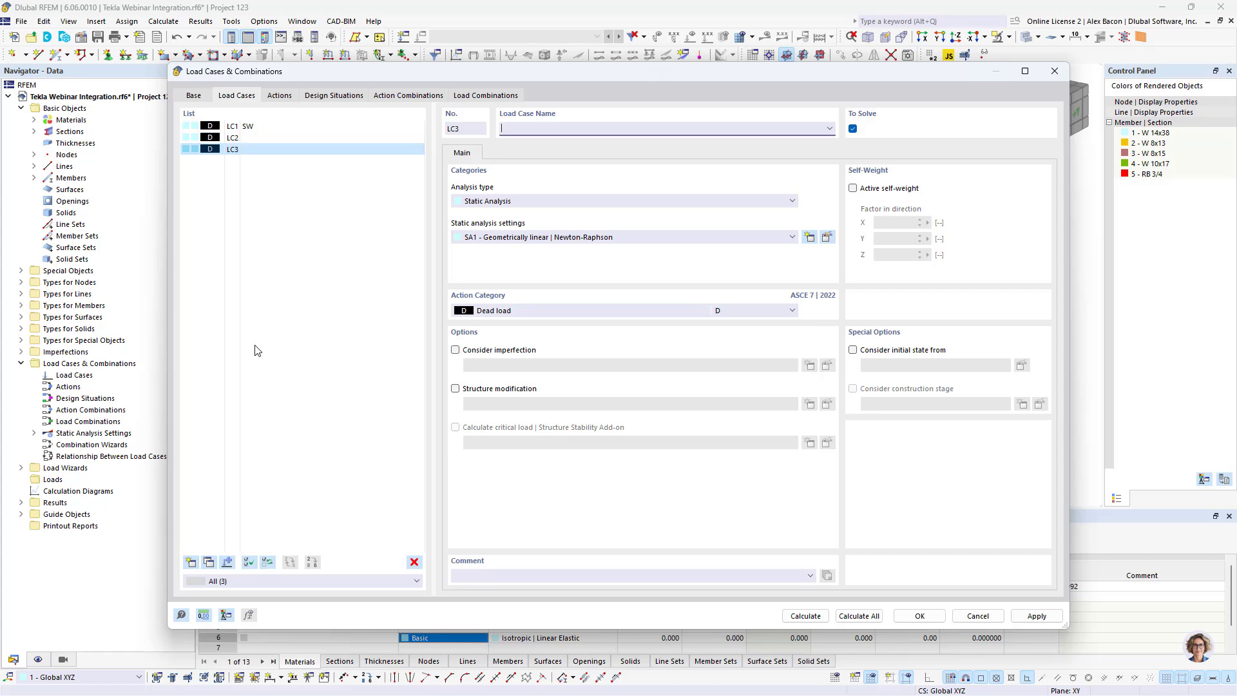
click(271, 138)
click(567, 127)
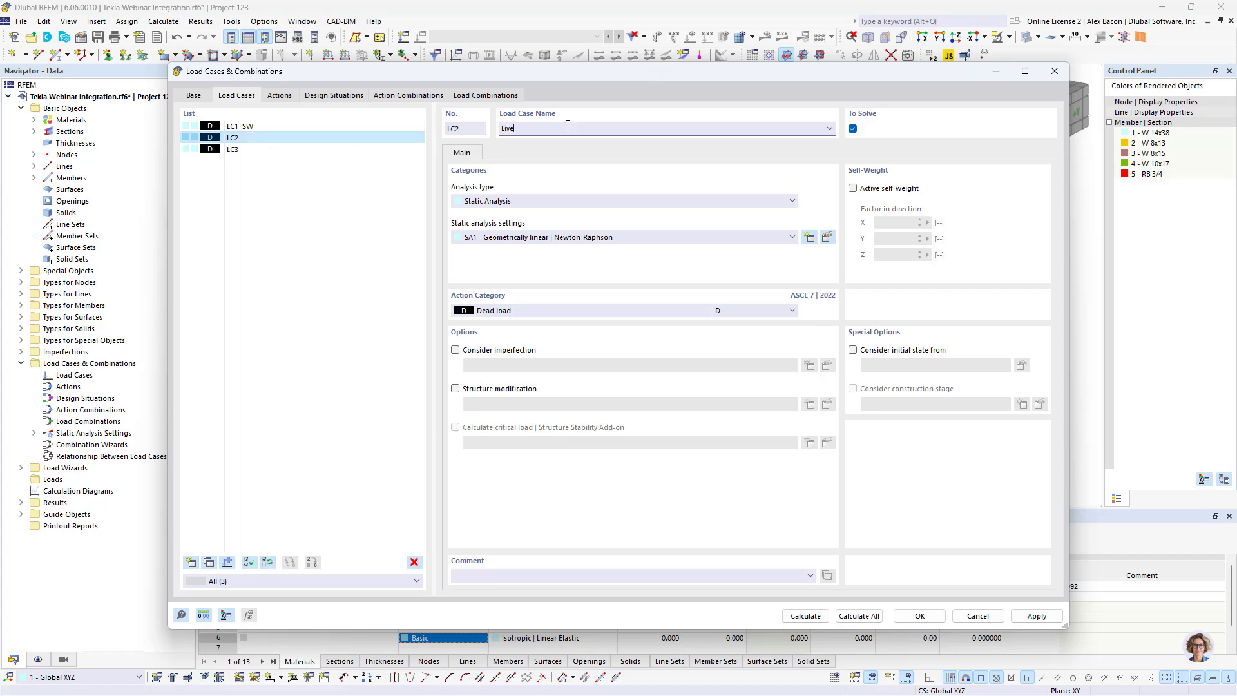
Step: Set LC2's action category to Live load, and give LC3 the Snow load category and the name Snow
click(531, 312)
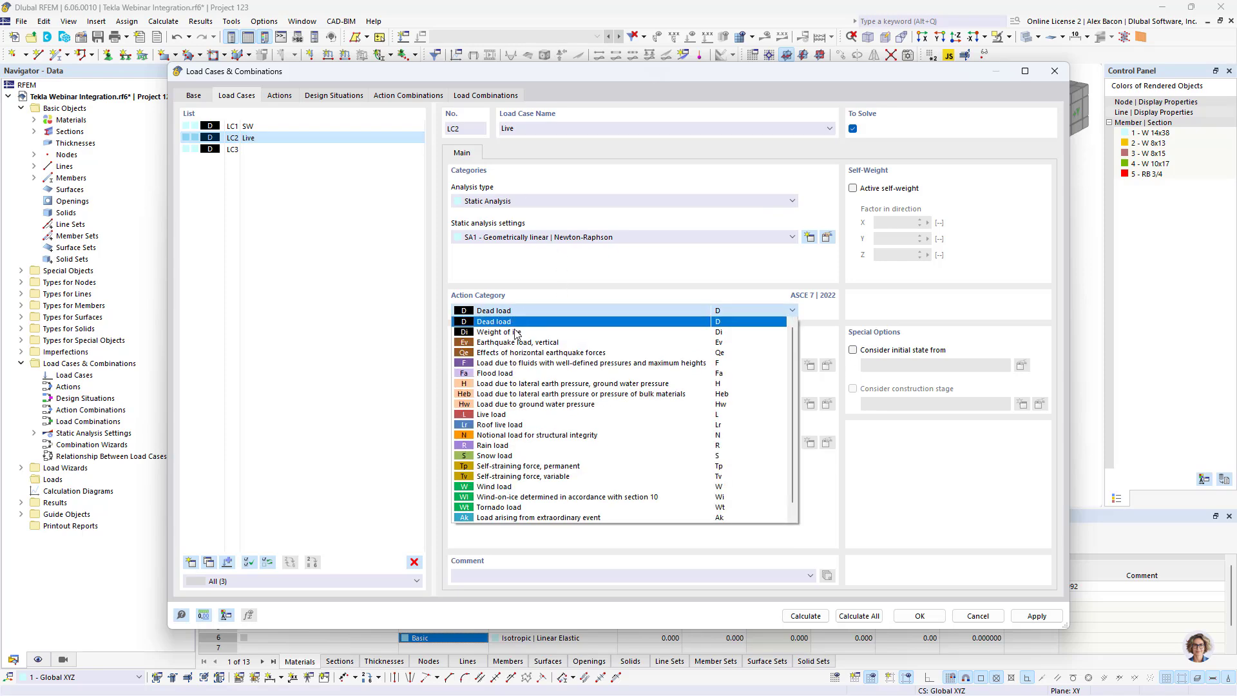
click(497, 414)
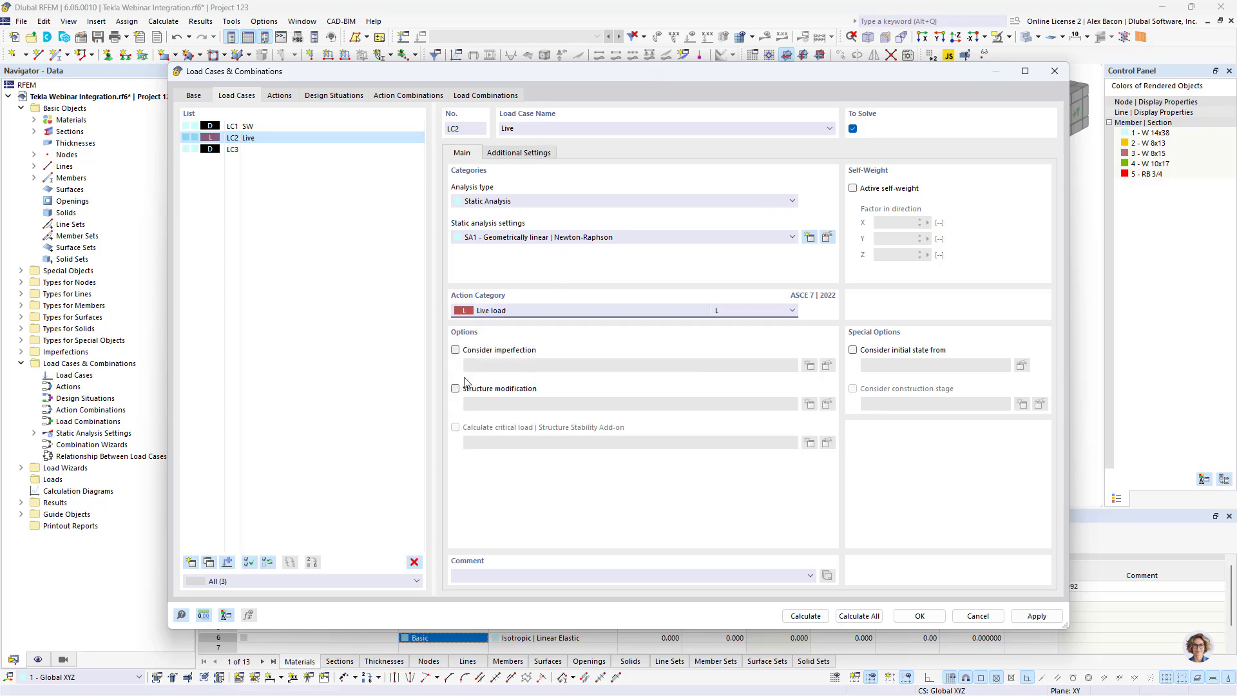
click(260, 150)
click(531, 314)
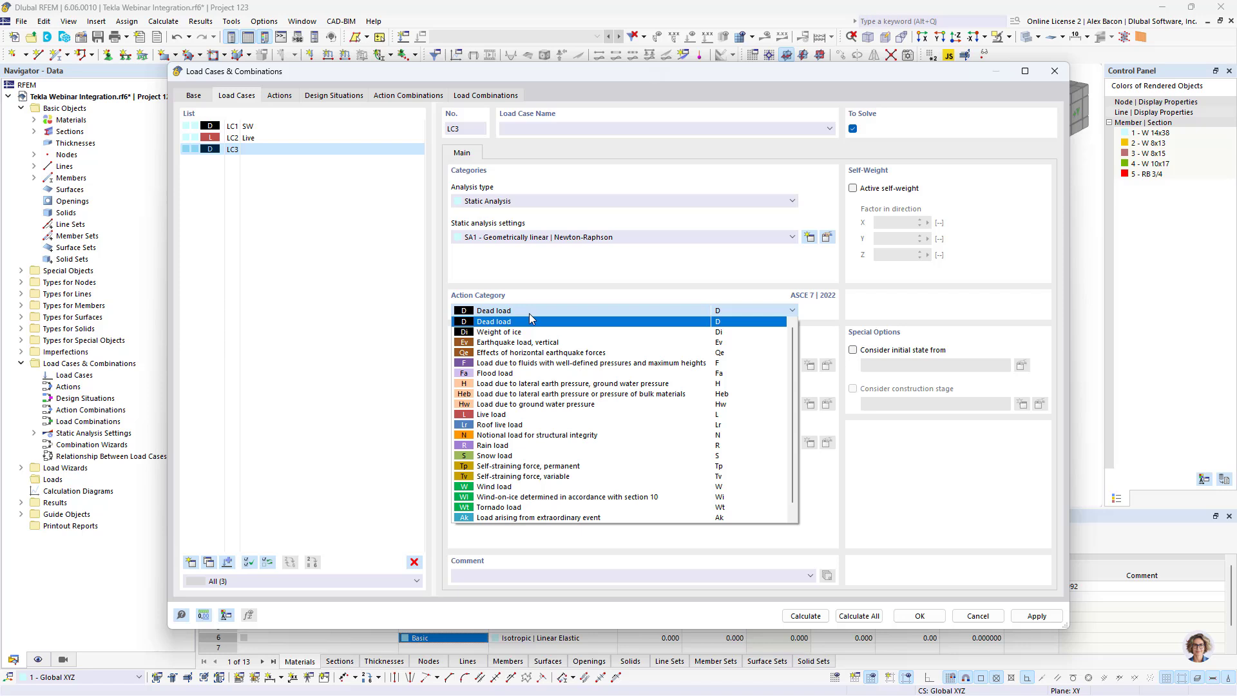
click(503, 455)
click(572, 130)
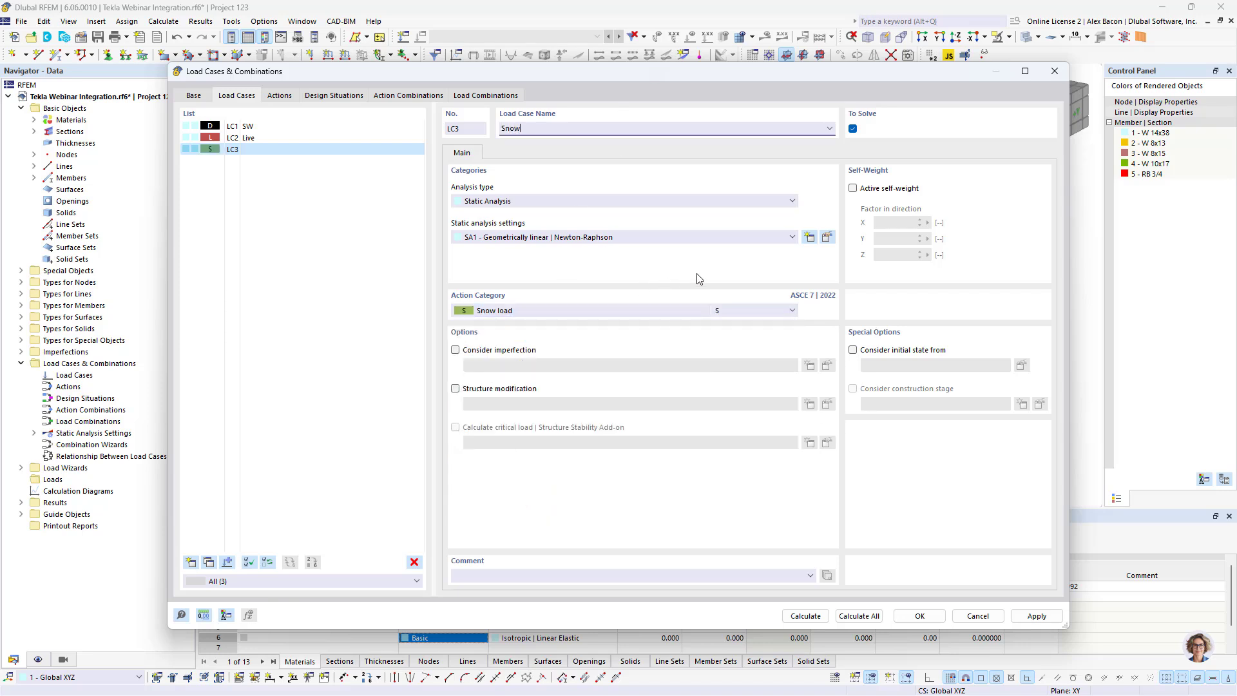
click(287, 100)
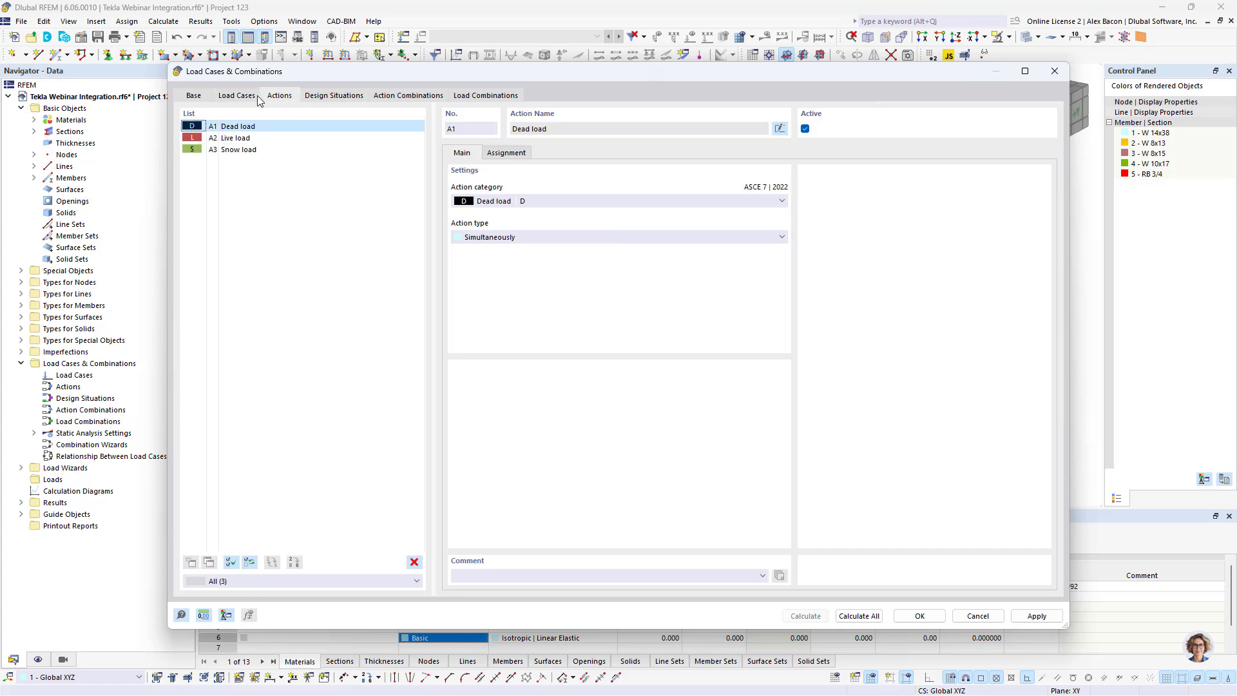
click(246, 97)
click(1033, 616)
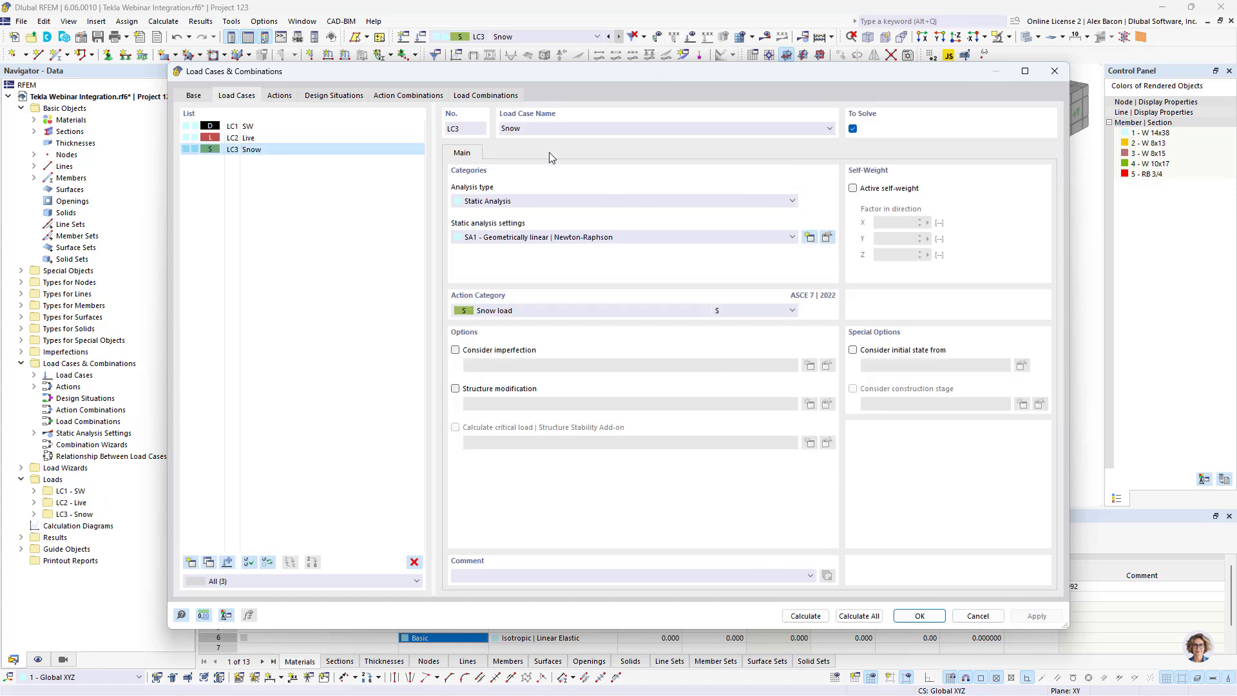
Step: Add a design situation of type Section 2.3 (LRFD), 1. to 5
click(353, 98)
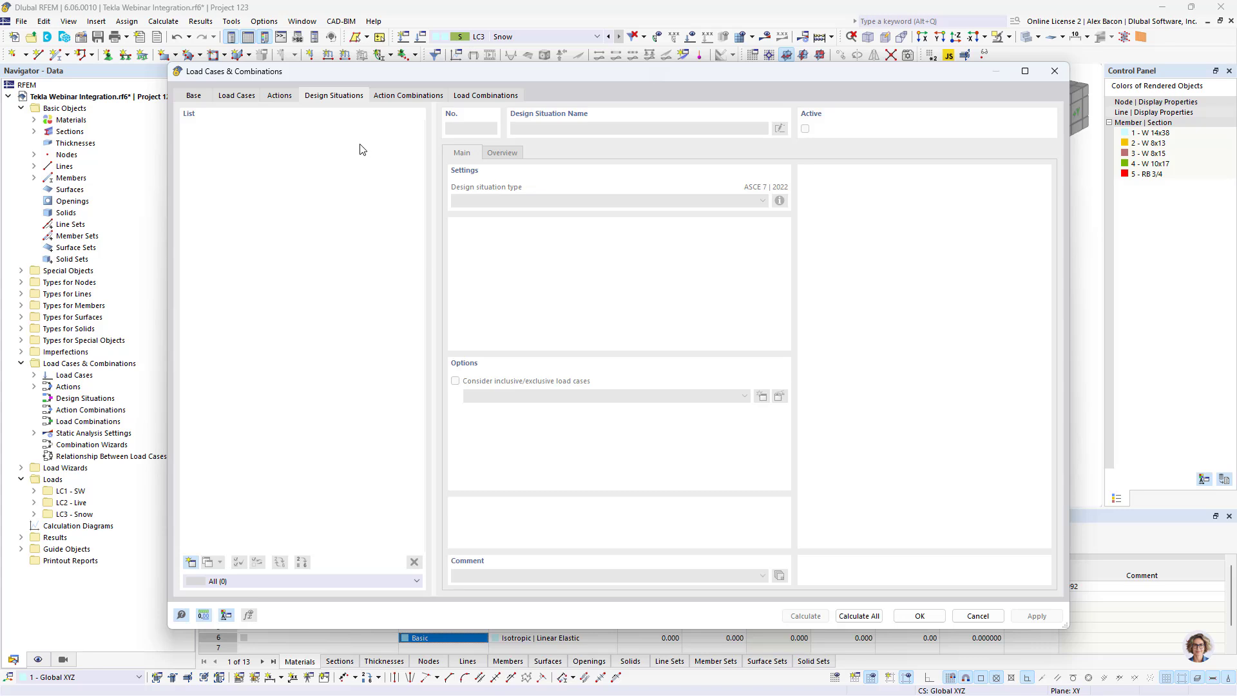
click(190, 562)
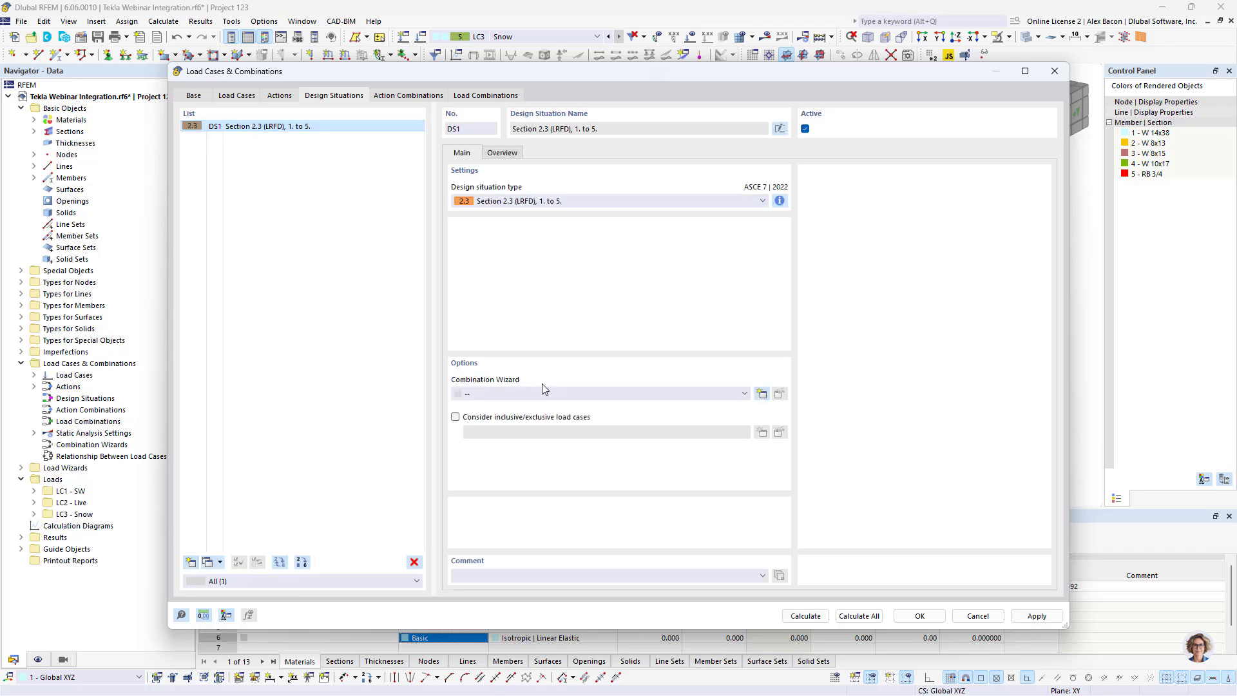
click(548, 201)
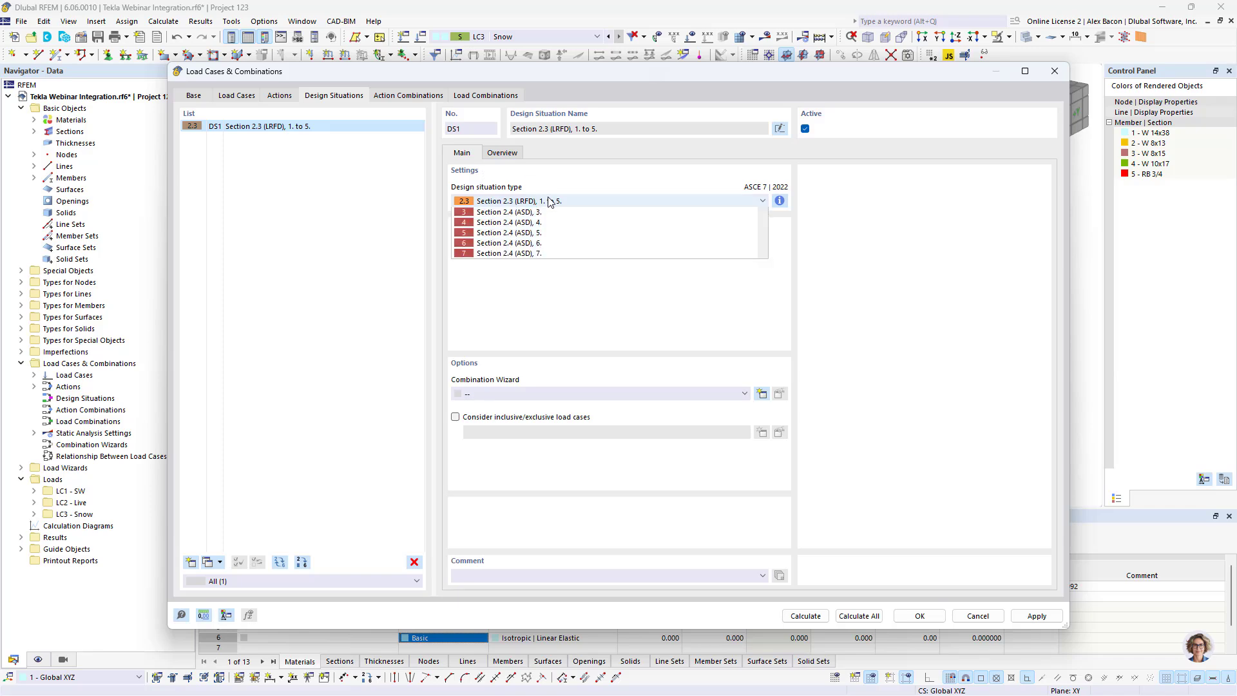
click(548, 201)
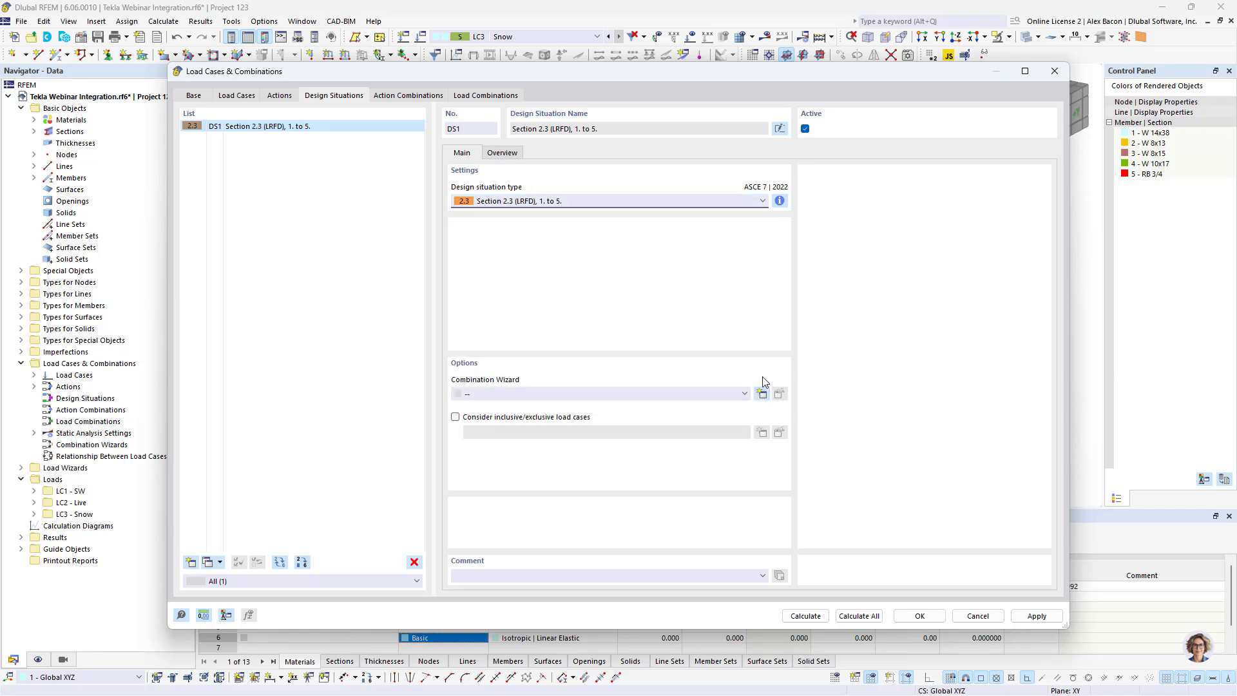
Step: Create a combination wizard for the design situation that generates load combinations with new second-order (P-Δ), Newton-Raphson static analysis settings
click(761, 394)
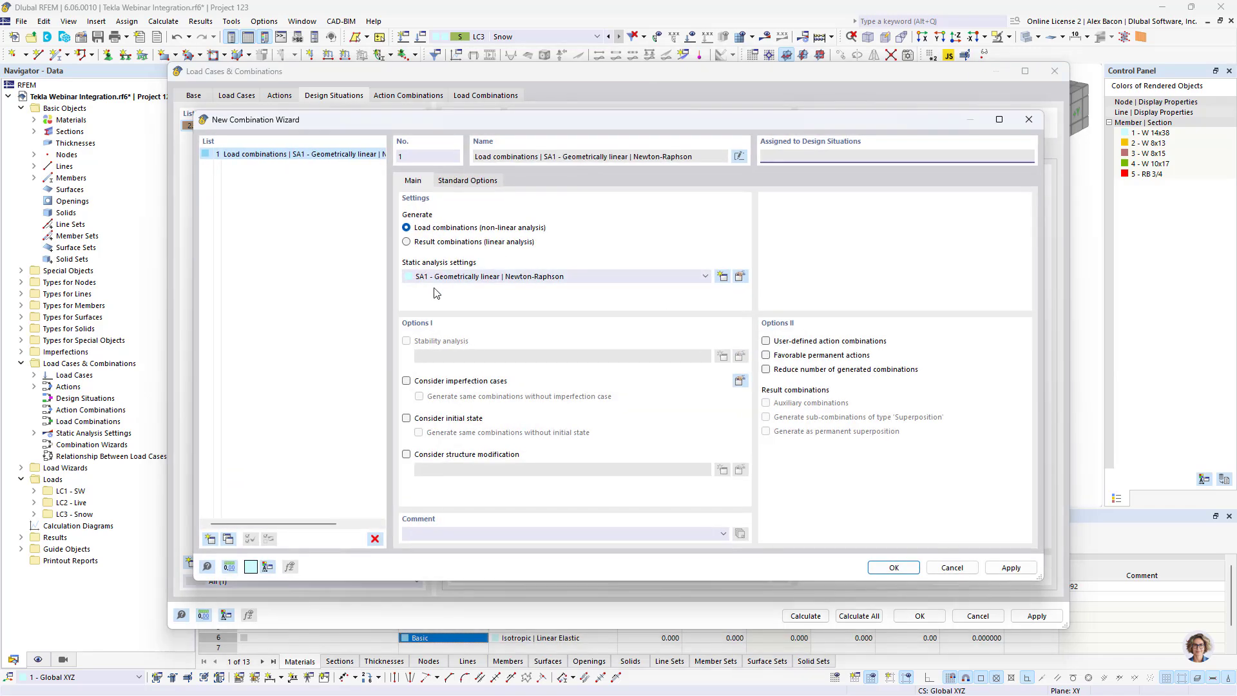
click(468, 282)
click(470, 296)
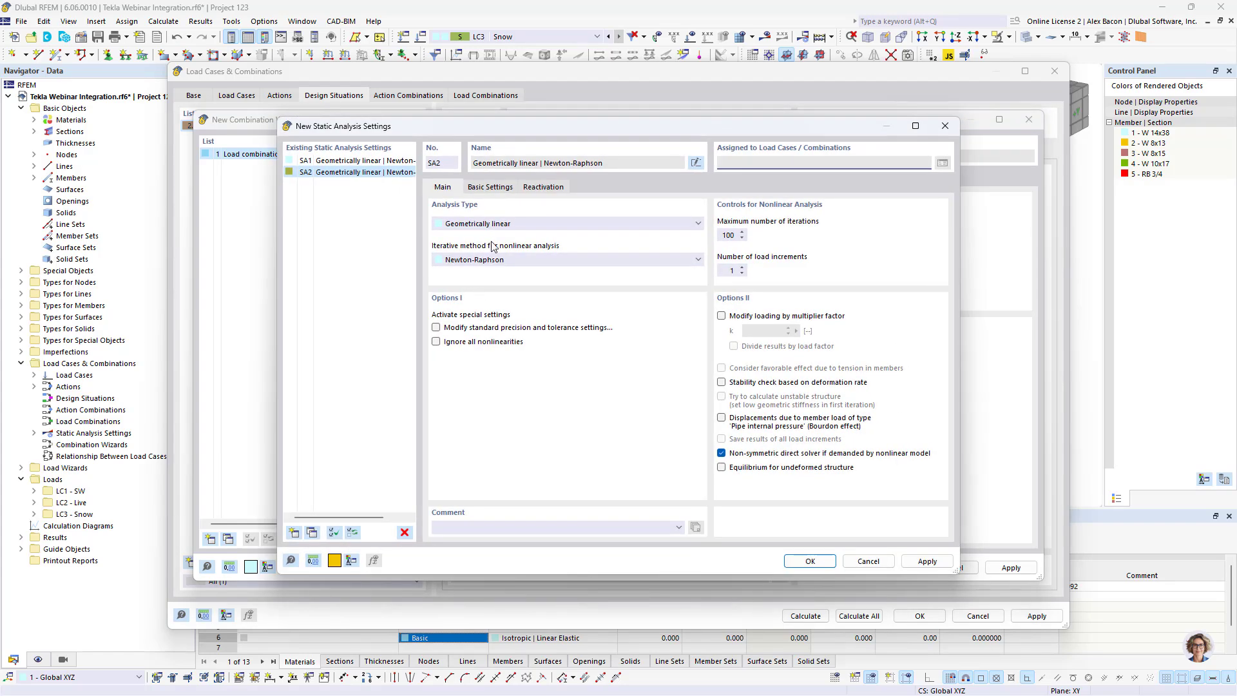
click(490, 226)
click(493, 240)
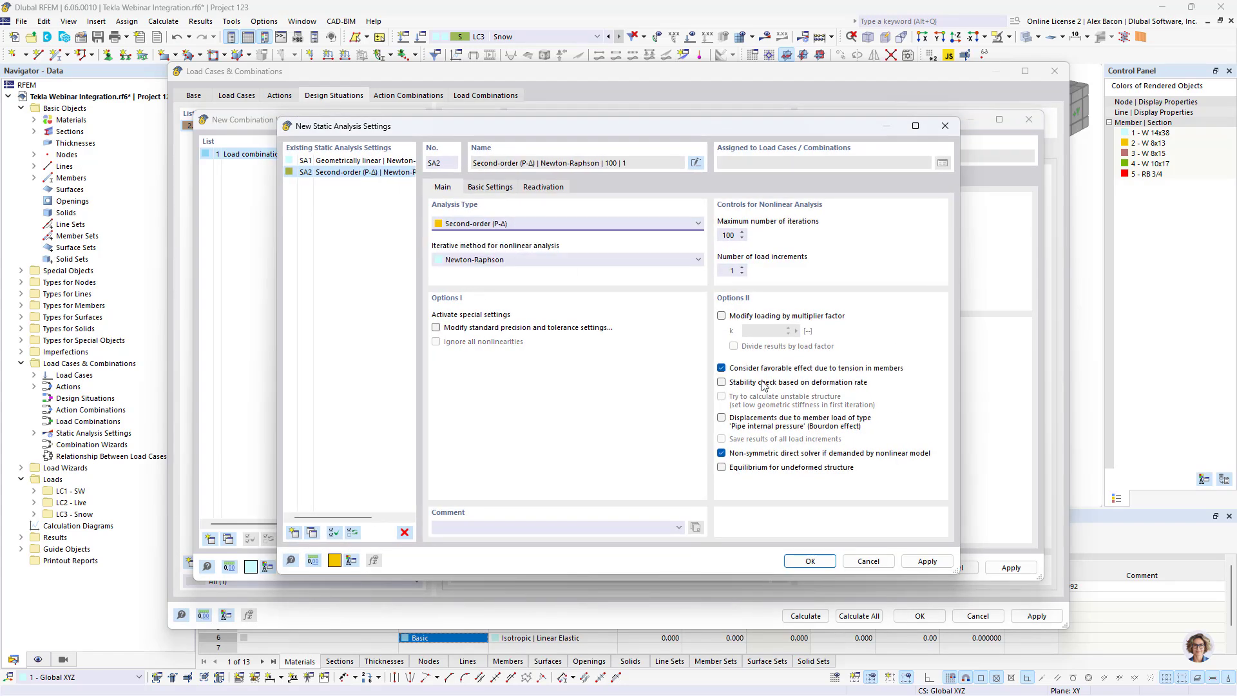
click(810, 562)
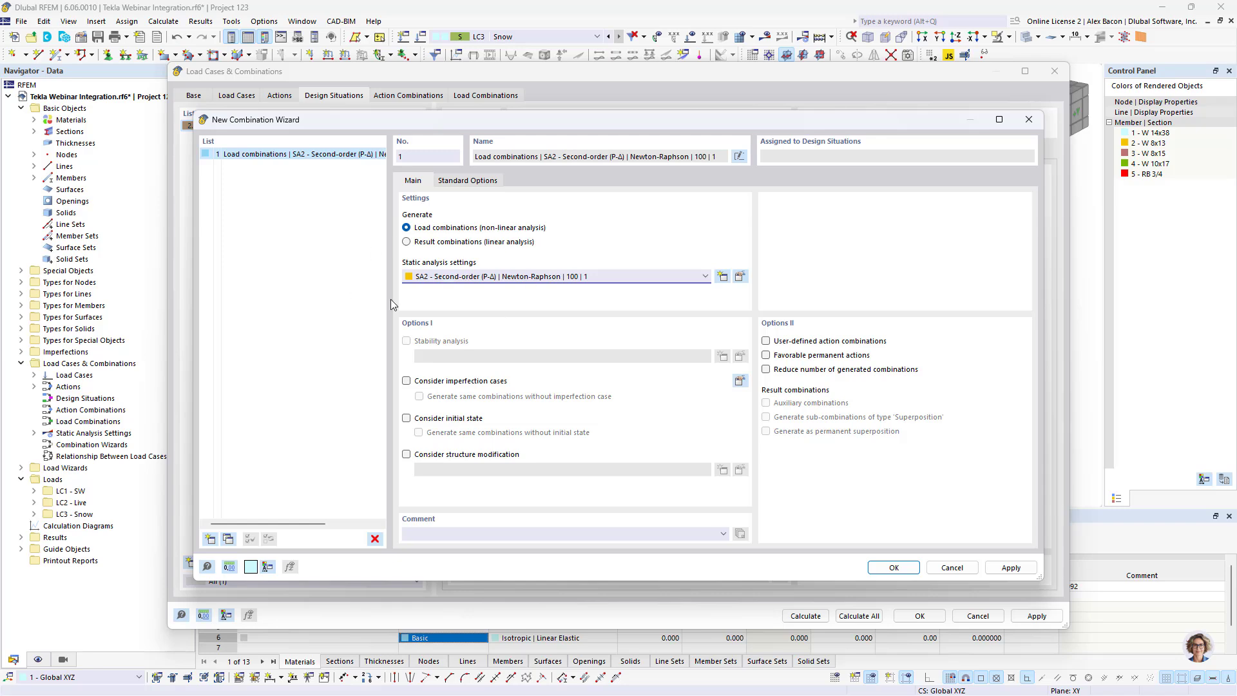
click(896, 568)
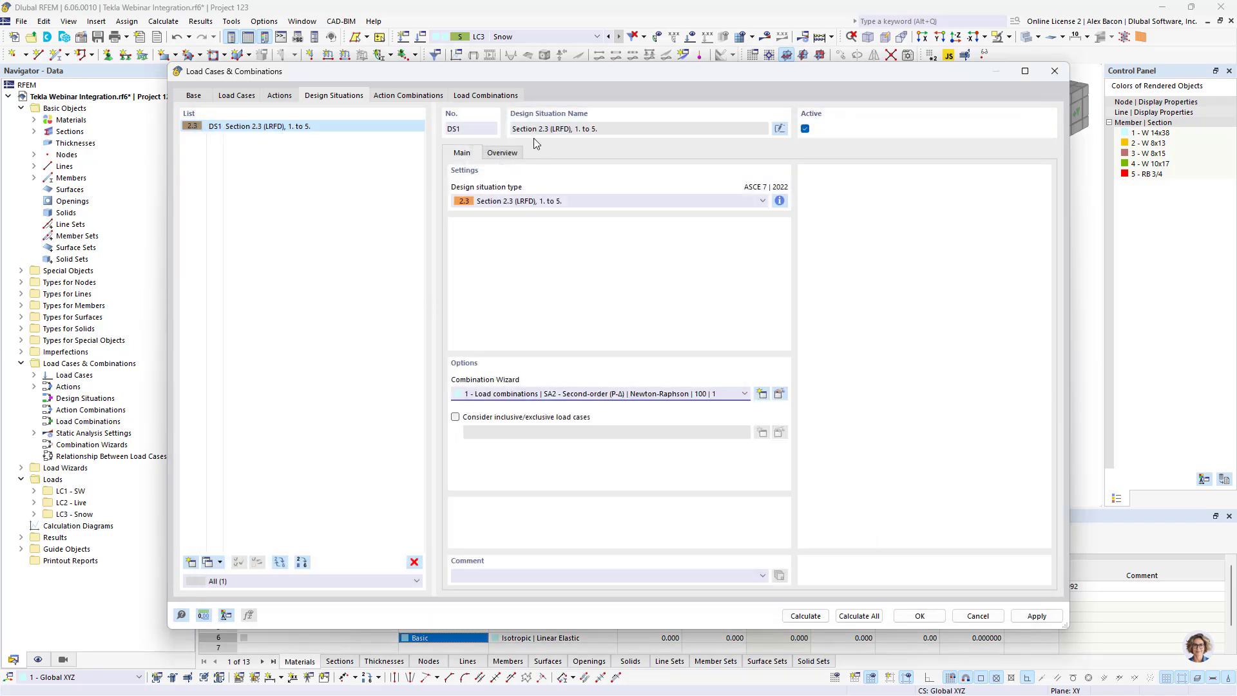
Step: Read the ASCE 7-22 combination rules behind the Section 2.3 (LRFD) design situation
click(780, 201)
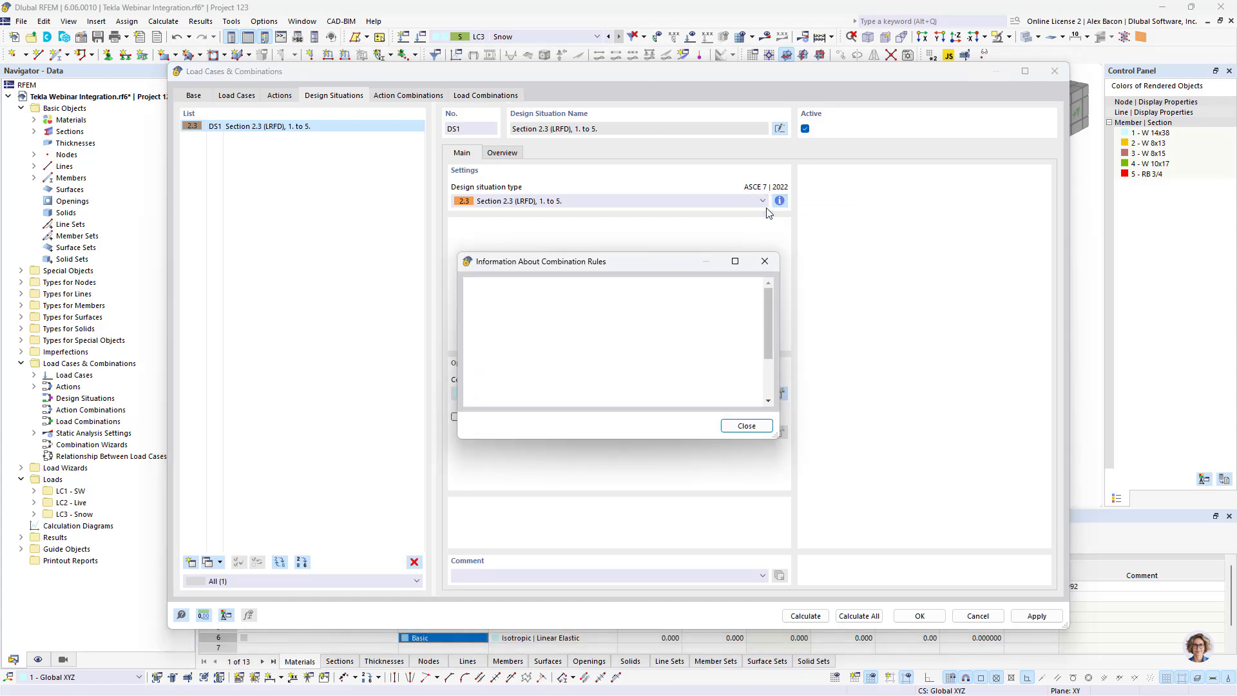
scroll(640, 355, down, 1)
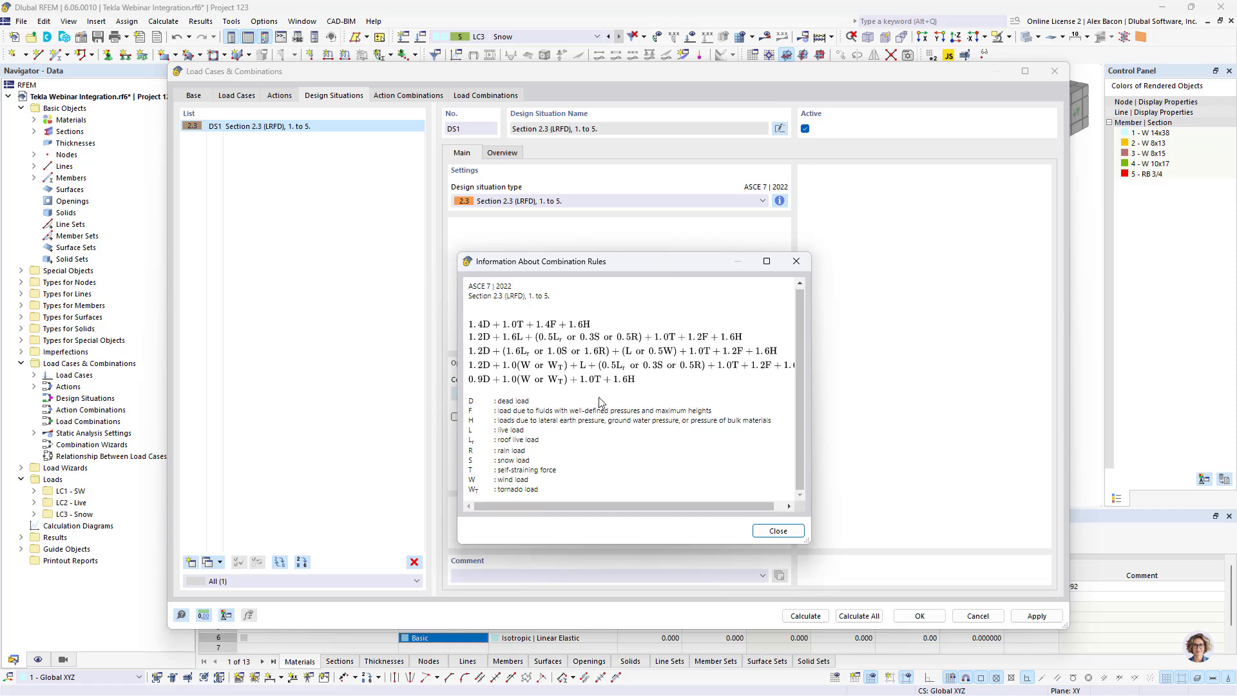
click(798, 262)
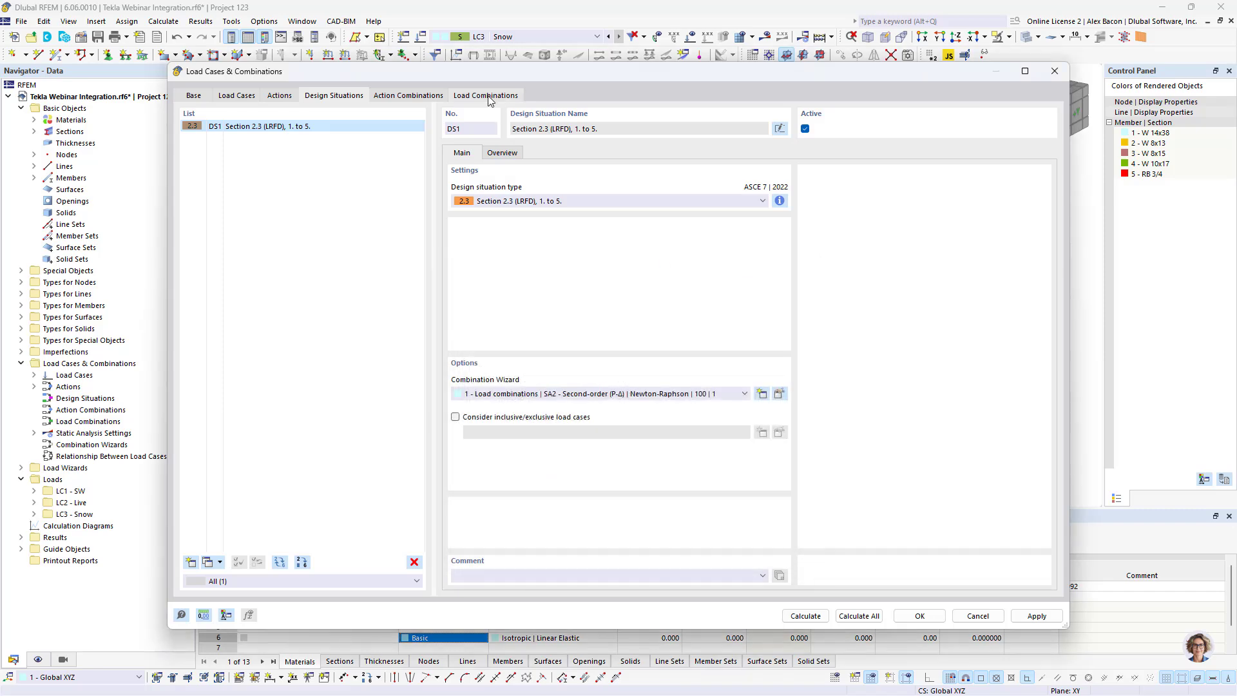
Step: Review the generated load combinations, the action combinations and the overview of combinations assigned to DS1
click(488, 96)
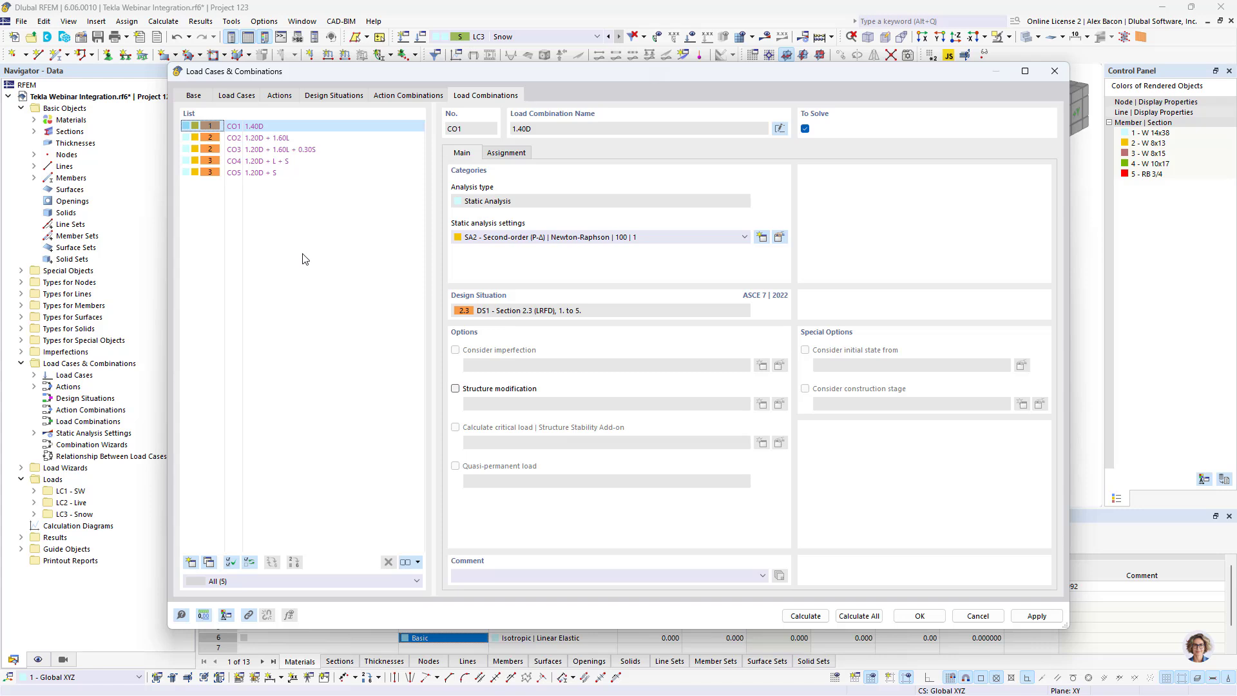
click(409, 95)
click(507, 153)
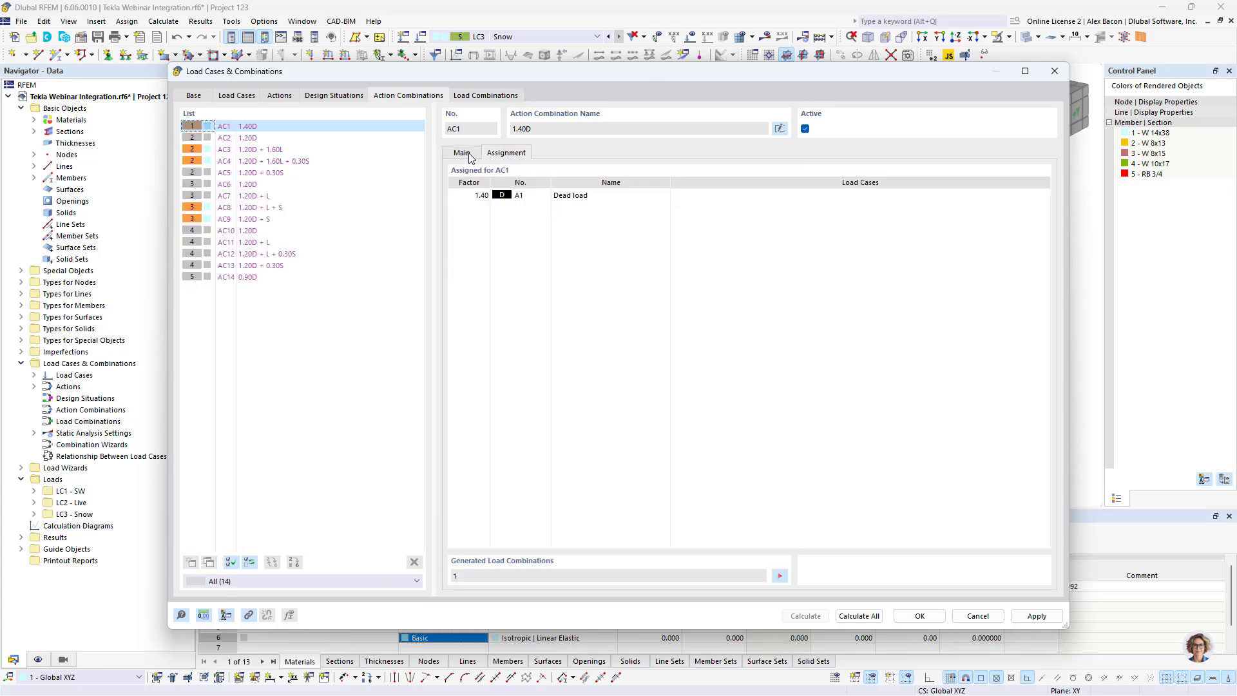
click(469, 154)
click(347, 94)
click(484, 159)
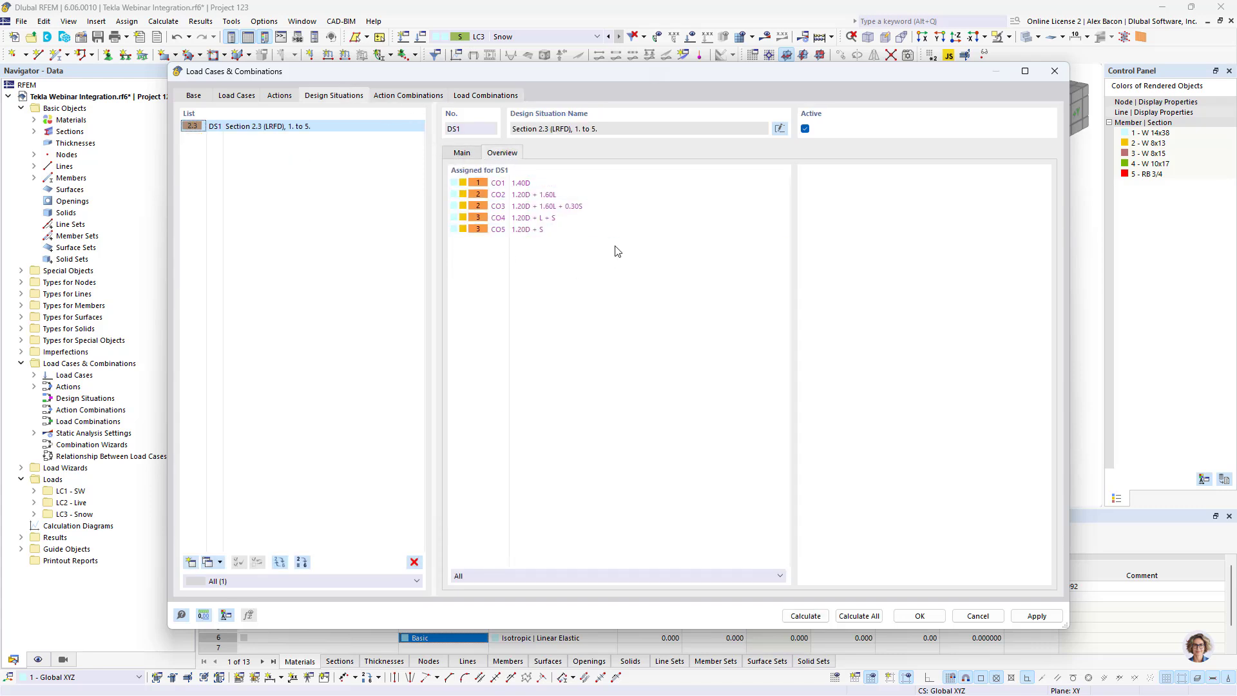
Step: Confirm the load case and combination setup and make LC2 Live the current load case
click(920, 616)
click(509, 36)
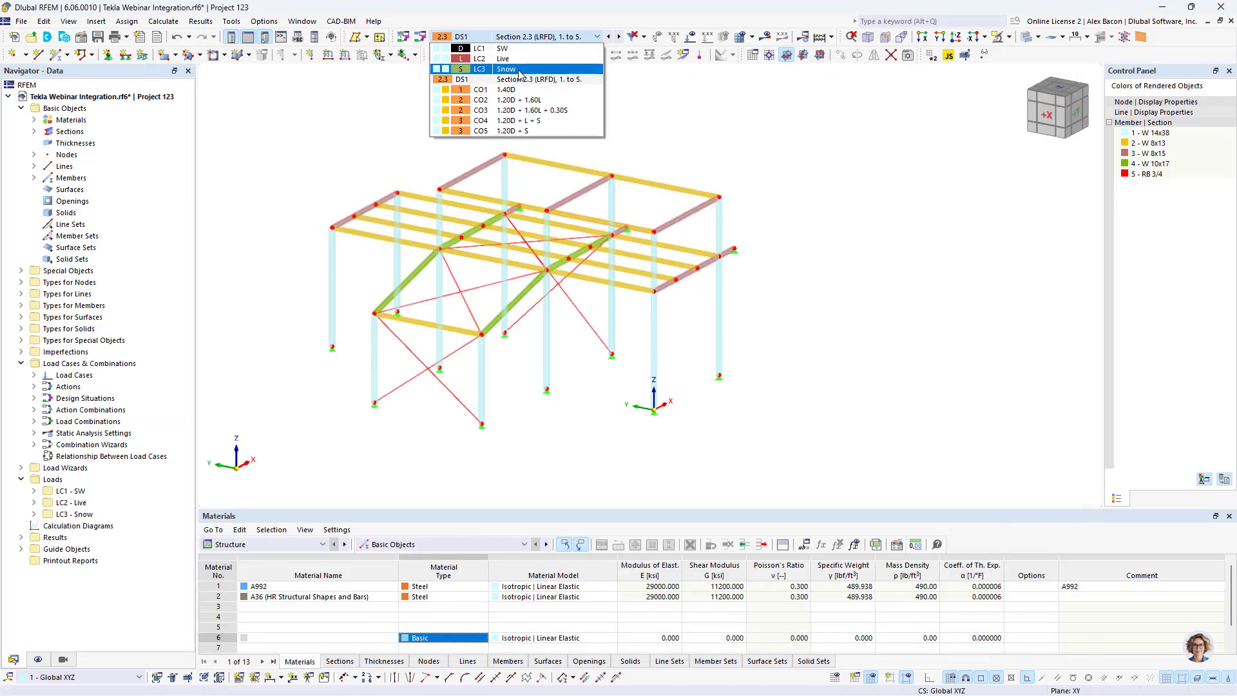
click(516, 62)
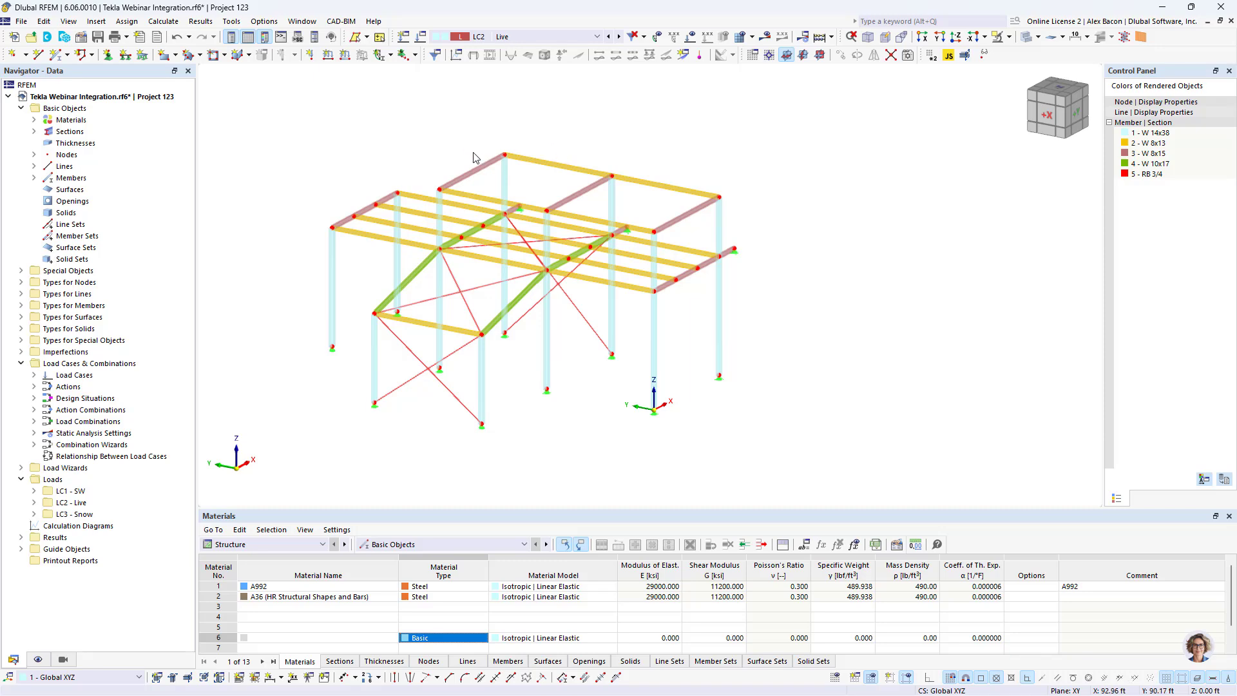
ctrl+middle_drag(455, 139, 621, 143)
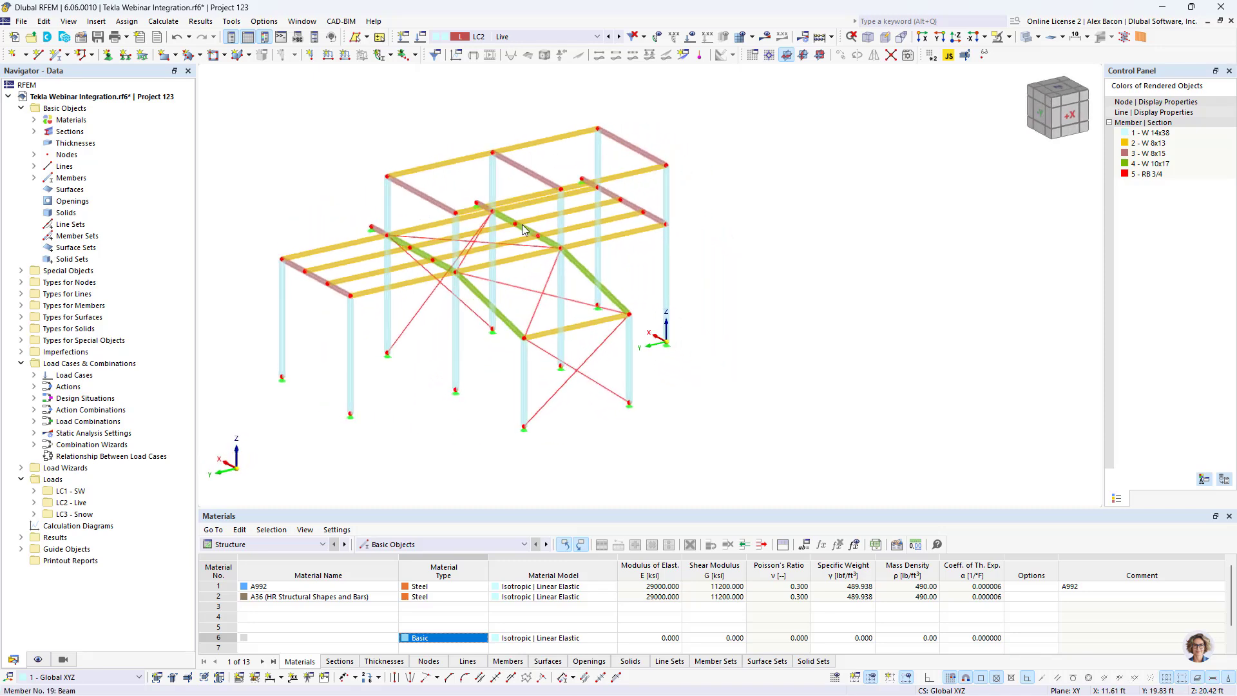
scroll(522, 224, up, 2)
middle_drag(522, 224, 620, 241)
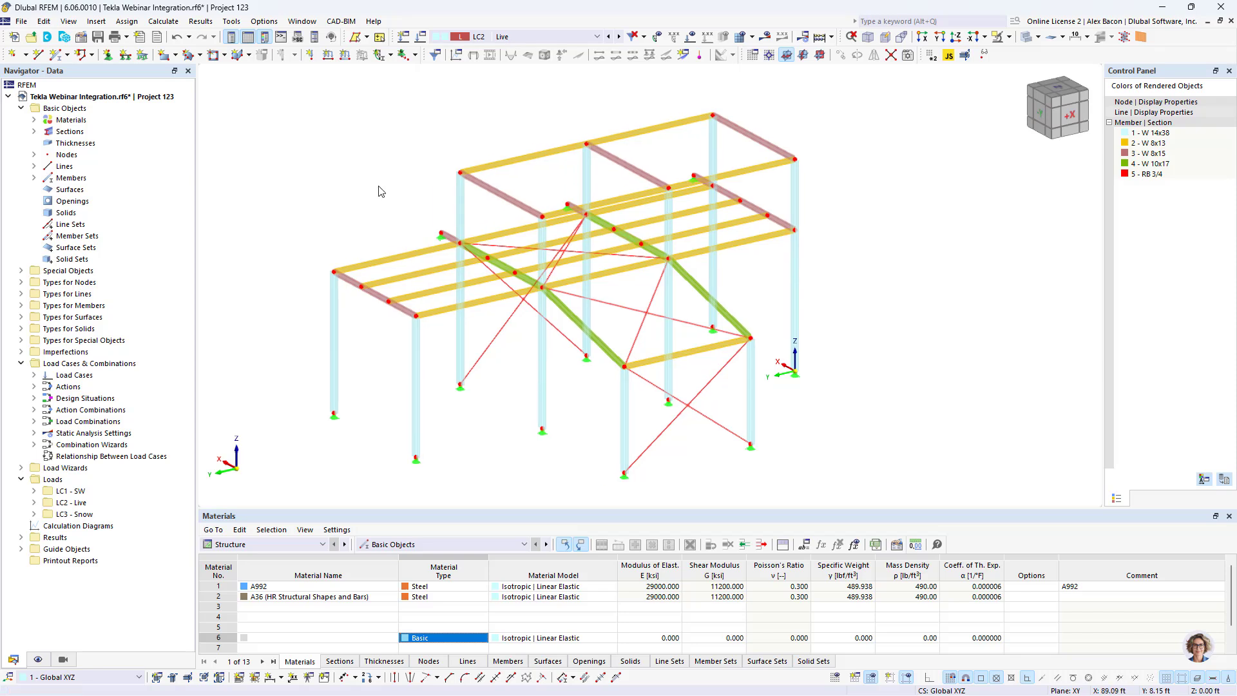
Step: Create a member-loads-from-area-load wizard for LC2 Live with a uniform load of -0.100 ksf in the ZA direction
click(96, 21)
mouse_move(163, 180)
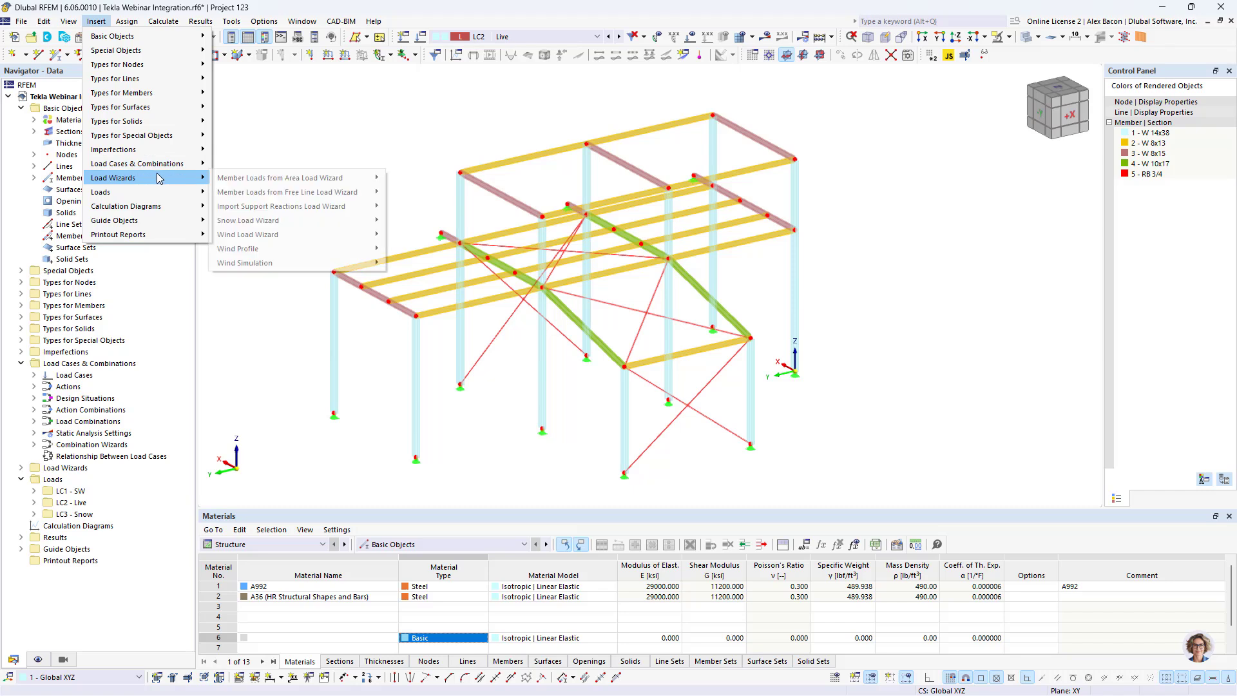
mouse_move(270, 184)
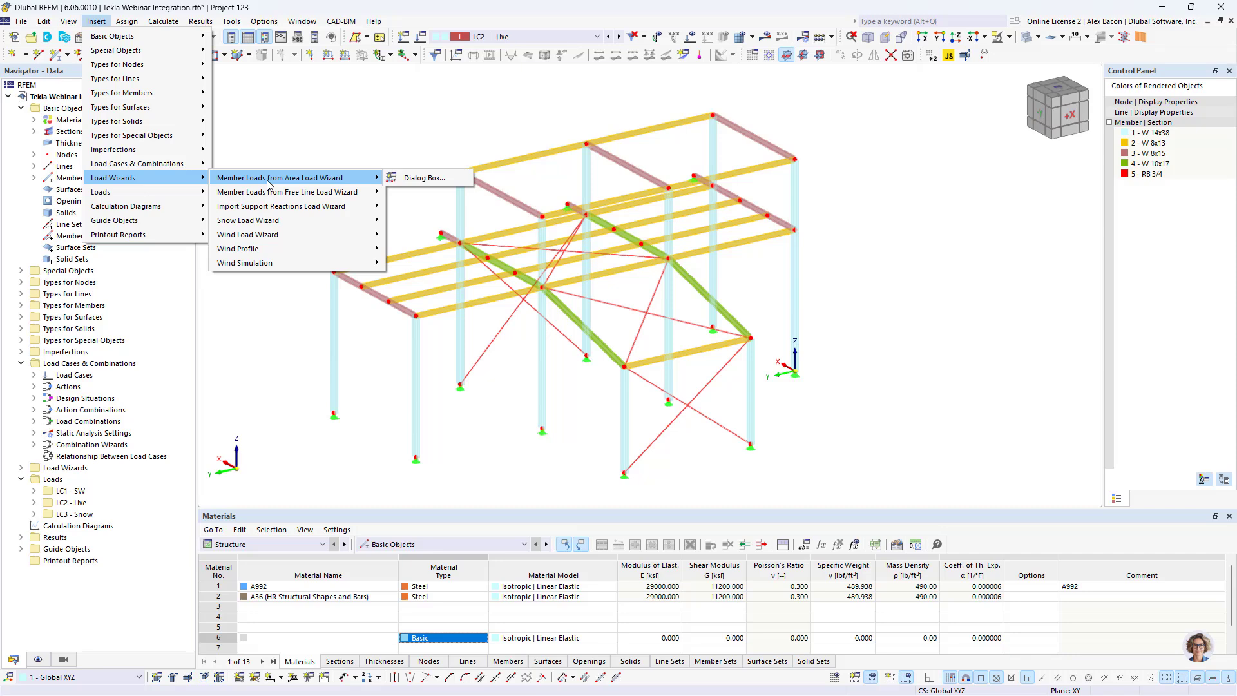
click(438, 177)
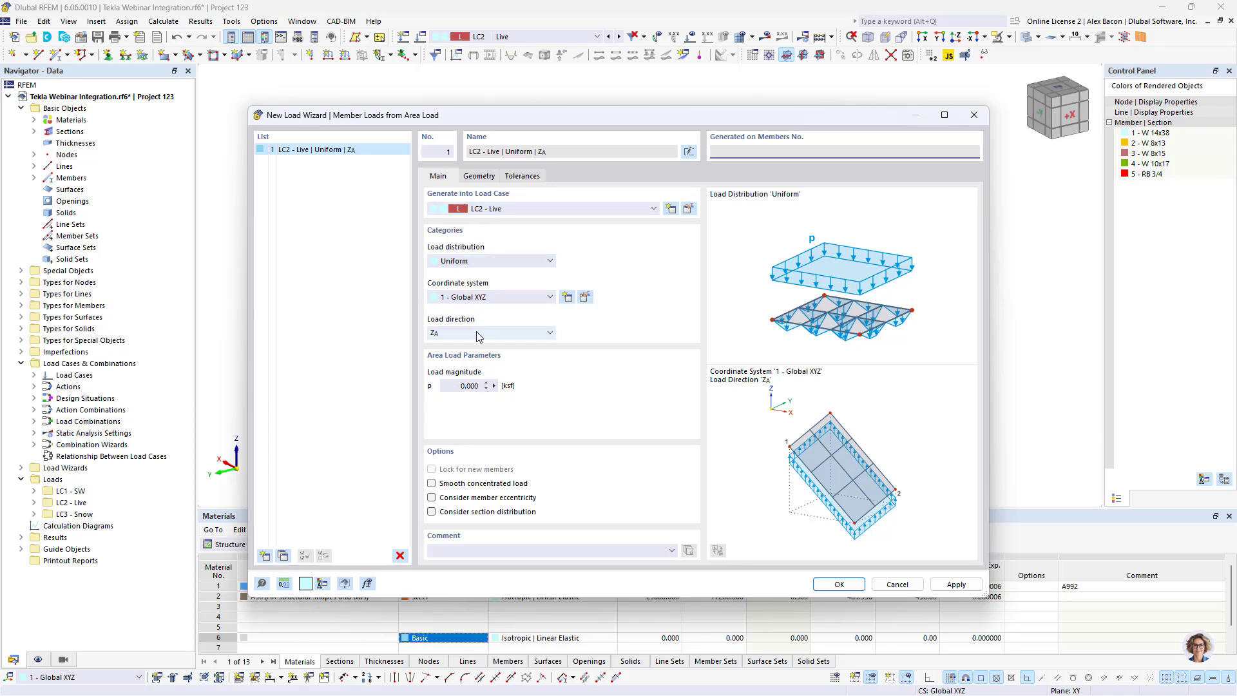
click(454, 384)
key(BackSpace)
Step: Define the area load plane's boundary by corner nodes 10, 12, 4 and 2 around the floor between the braced frames and the rear columns
click(478, 176)
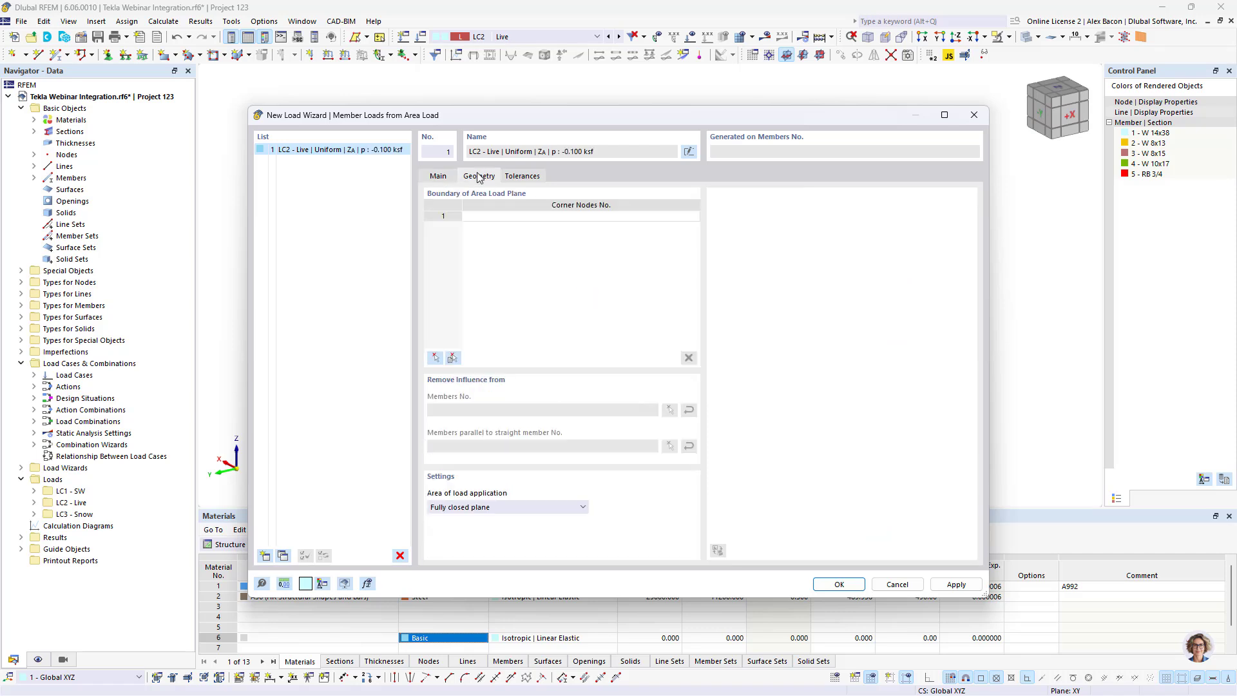
click(436, 358)
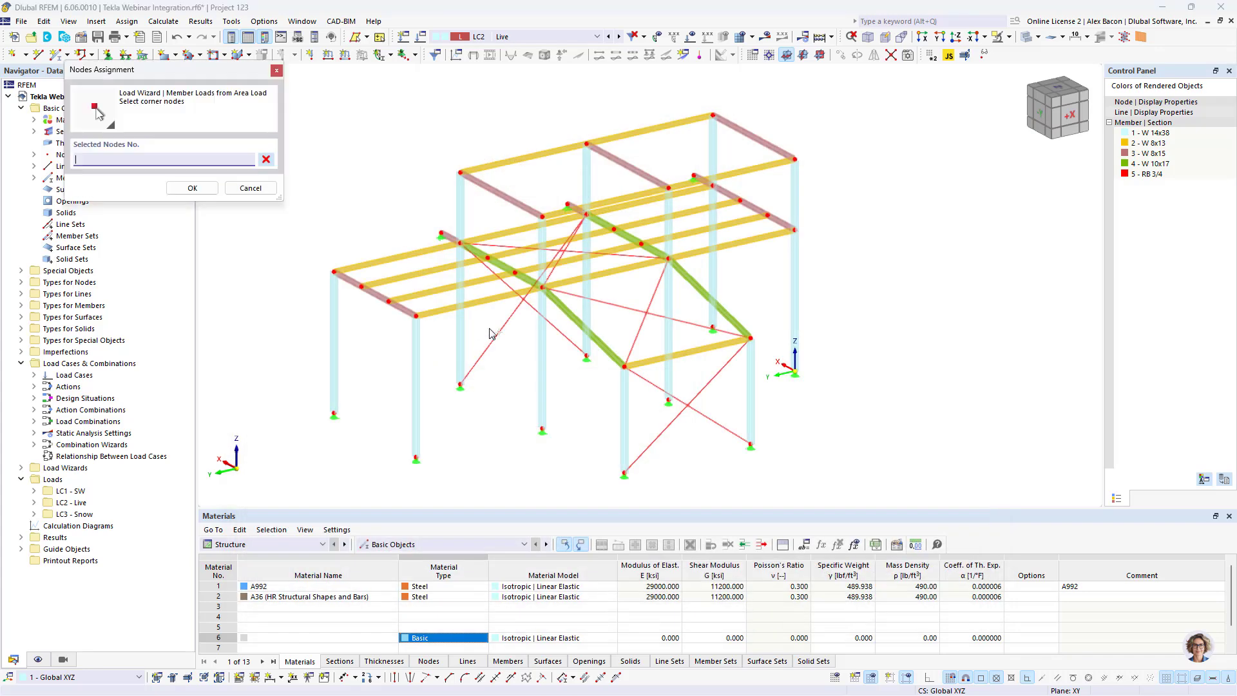
click(542, 288)
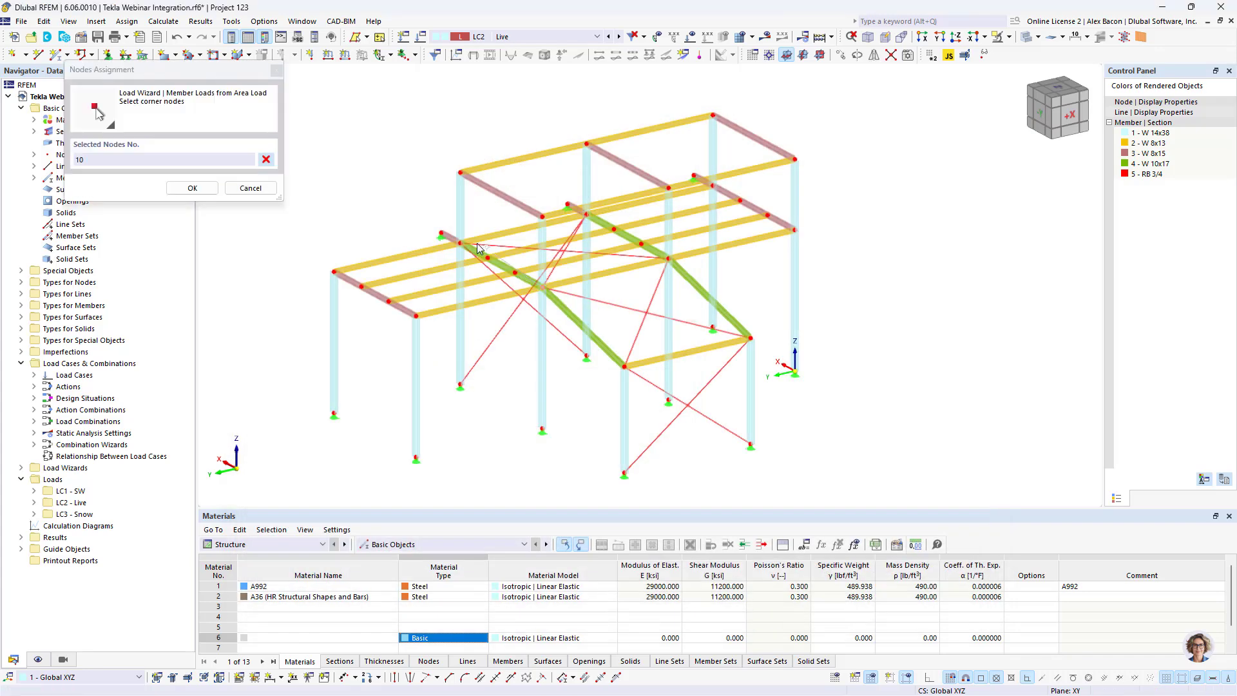
click(460, 243)
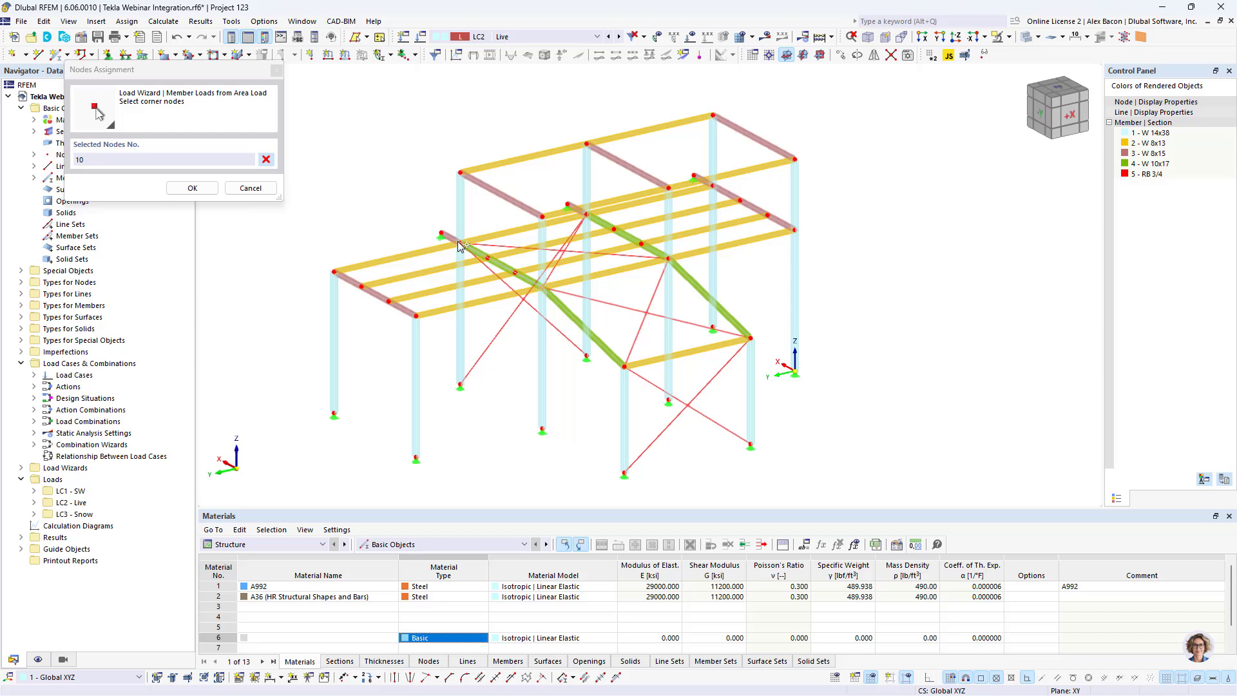
click(714, 185)
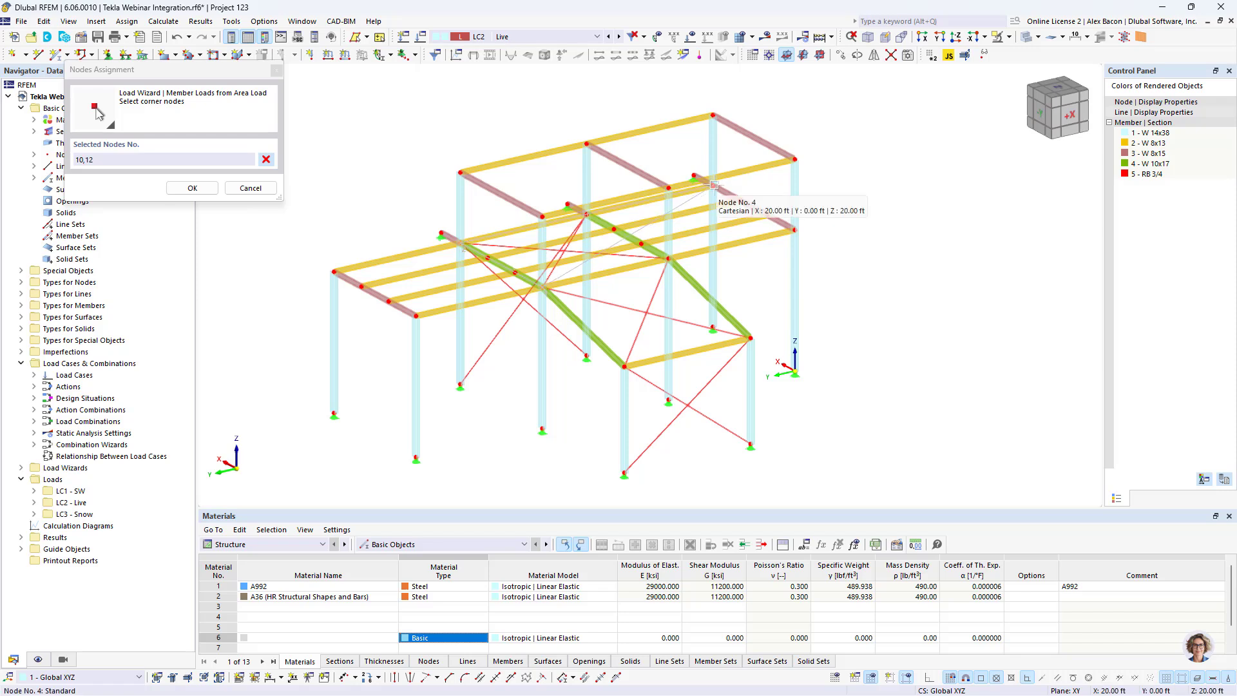
click(793, 230)
click(542, 288)
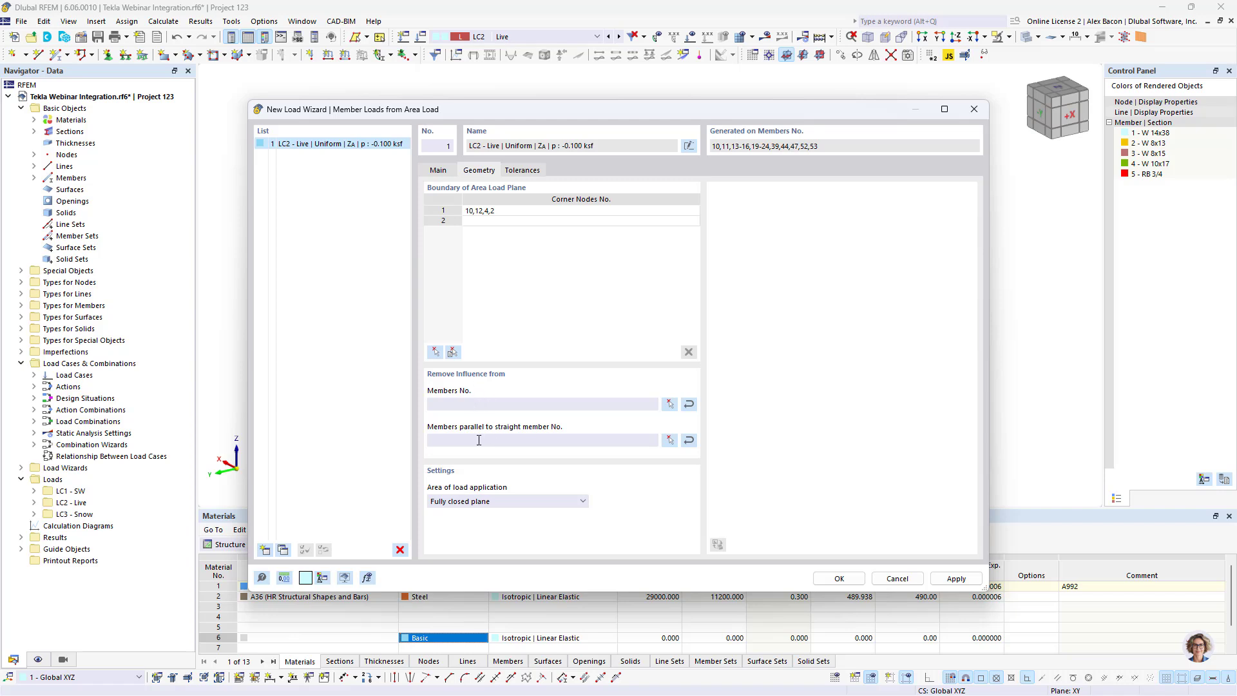
Step: Remove the influence of members parallel to member 44 from the LC2 Live area load and finish the wizard
click(670, 440)
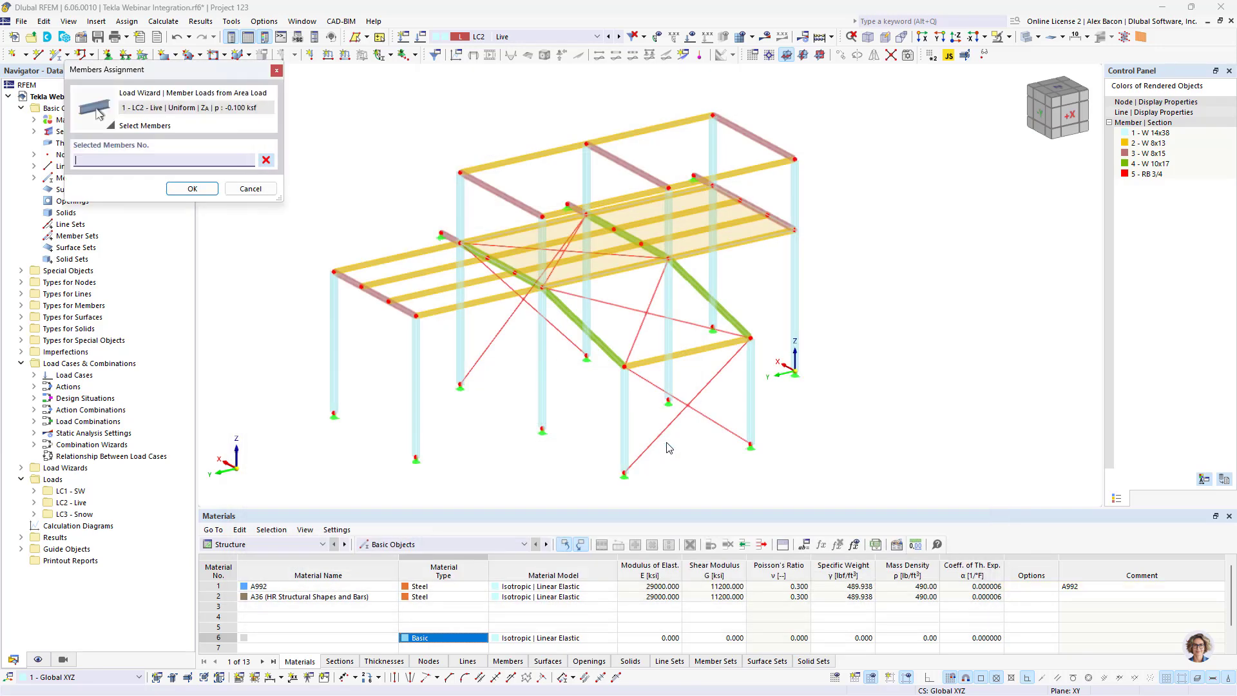
scroll(529, 284, up, 6)
click(511, 270)
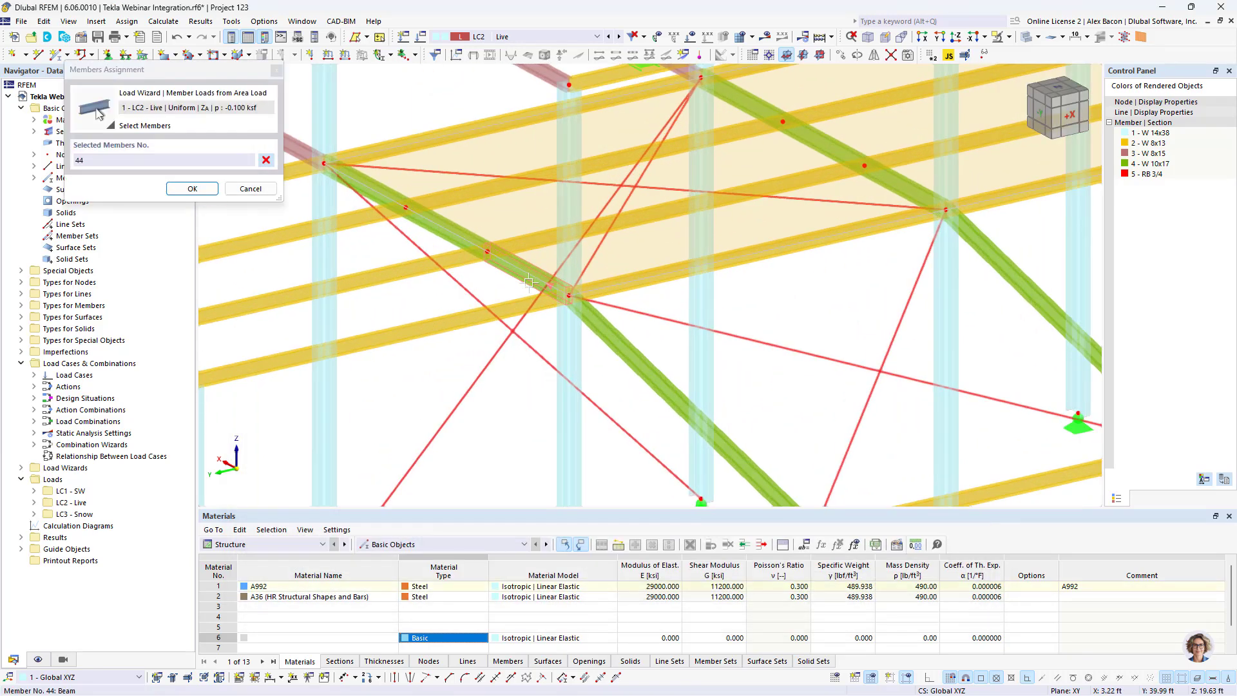
click(192, 188)
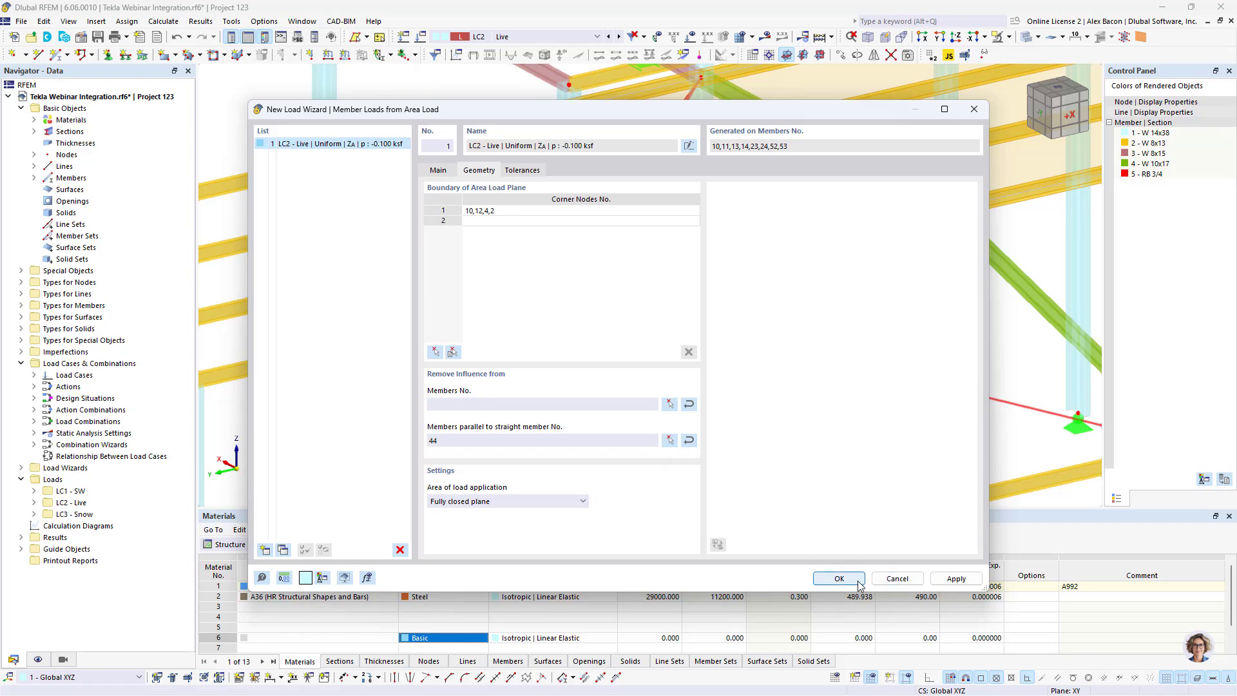
click(839, 578)
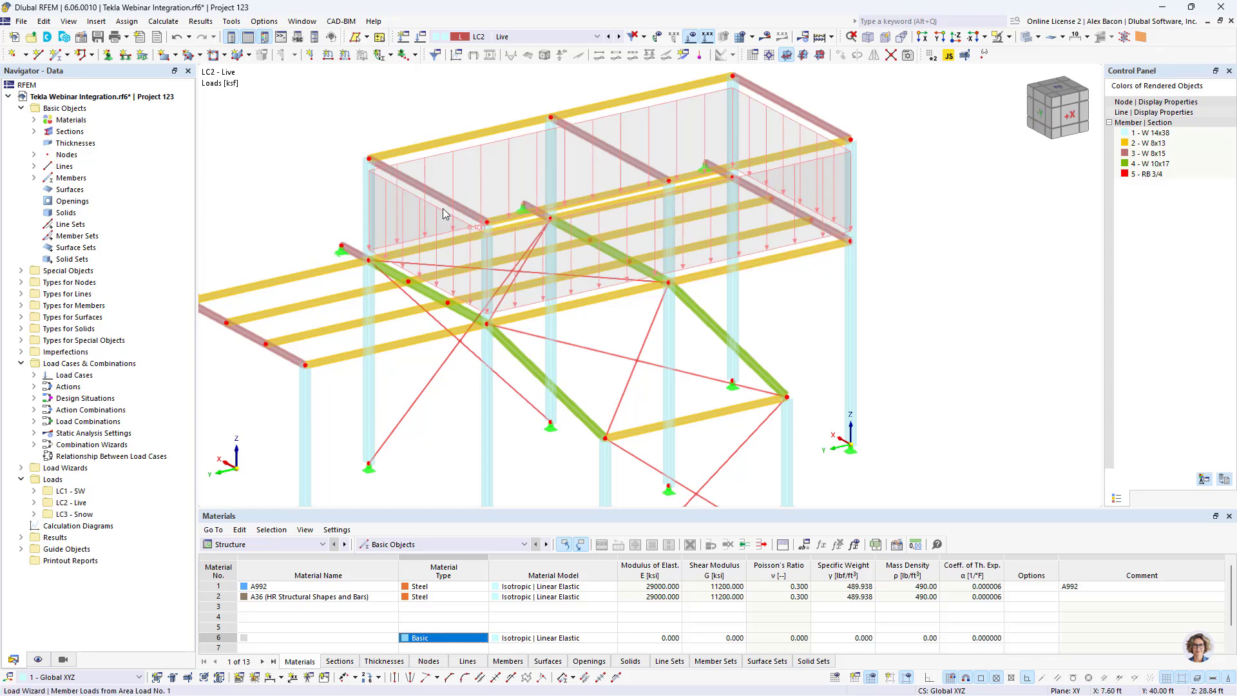
Step: Display the generated member loads of the LC2 Live area load separately and reduce their drawn size
right_click(443, 213)
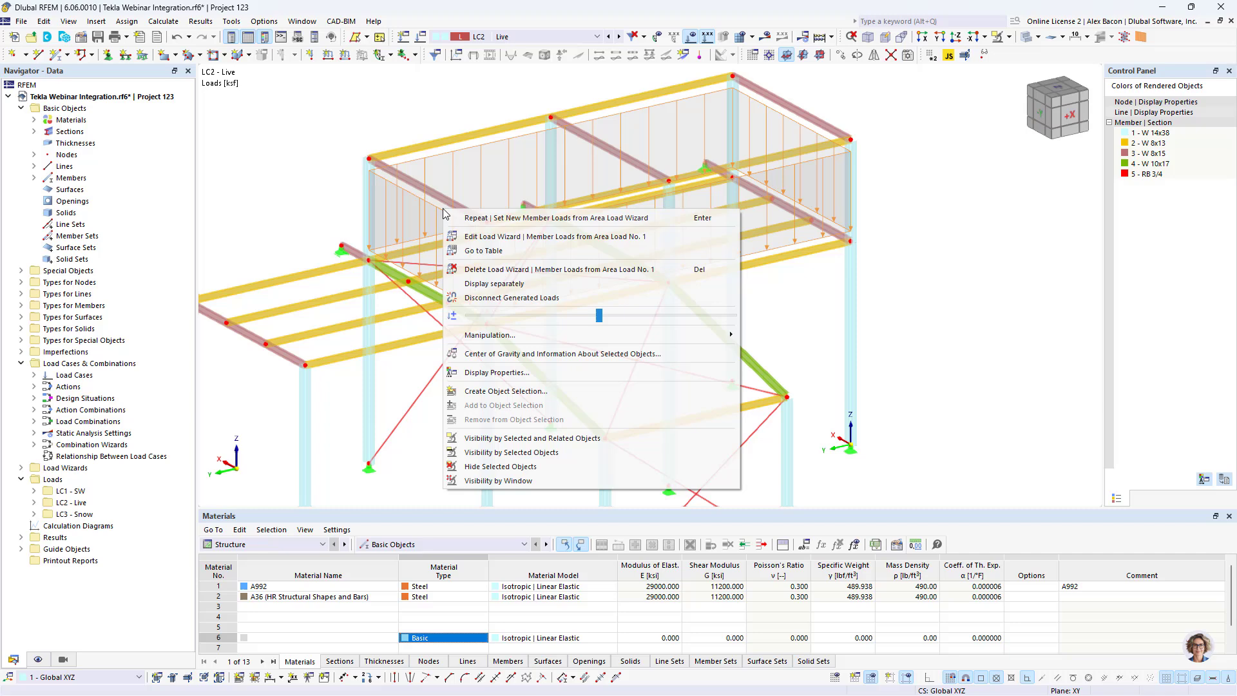
click(517, 283)
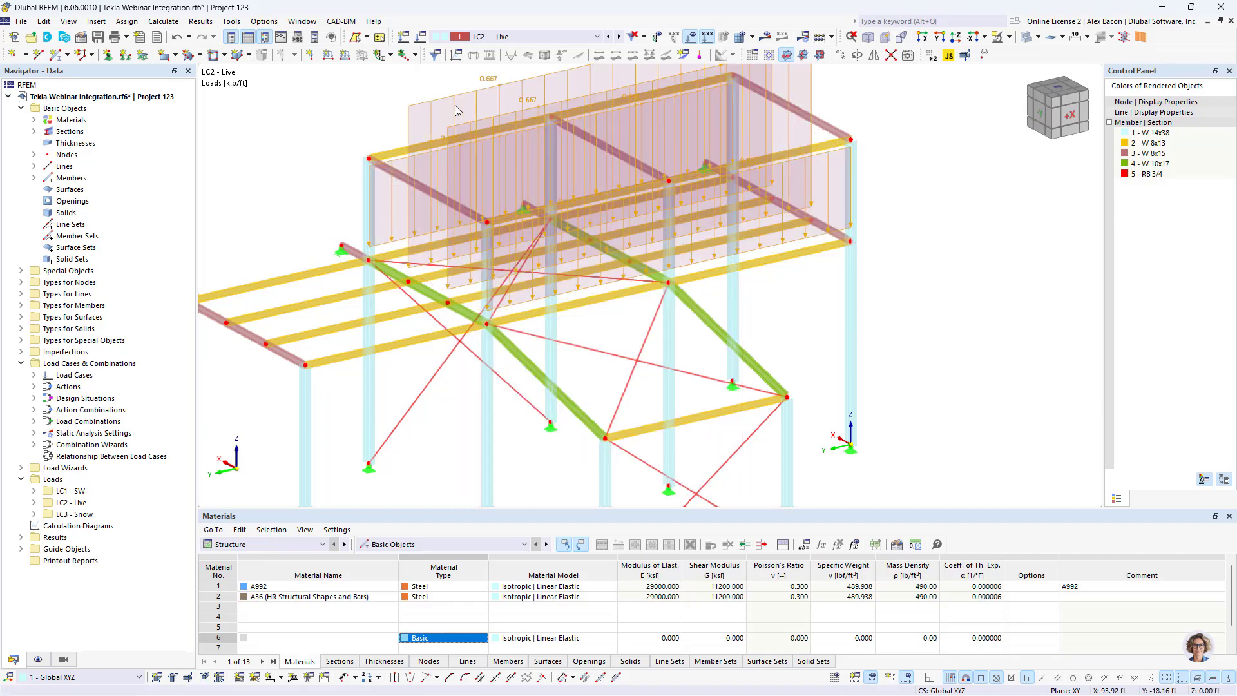
scroll(451, 151, down, 2)
right_click(455, 169)
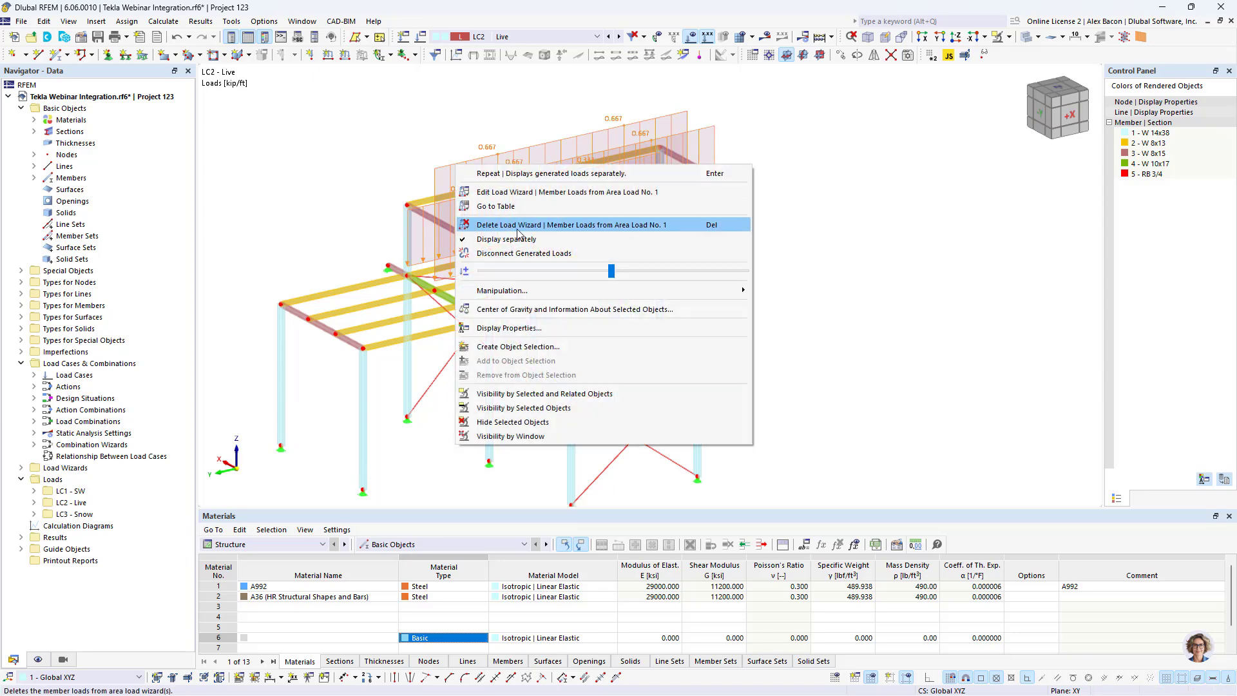
key(Escape)
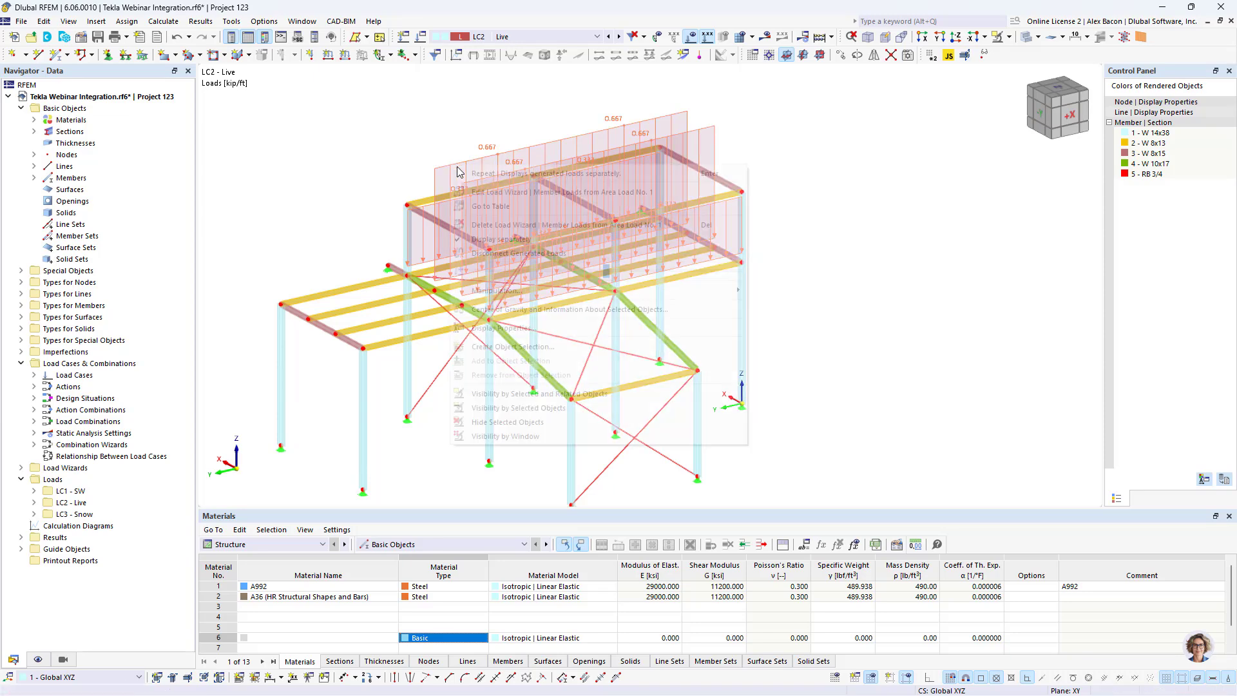
right_click(451, 166)
click(495, 254)
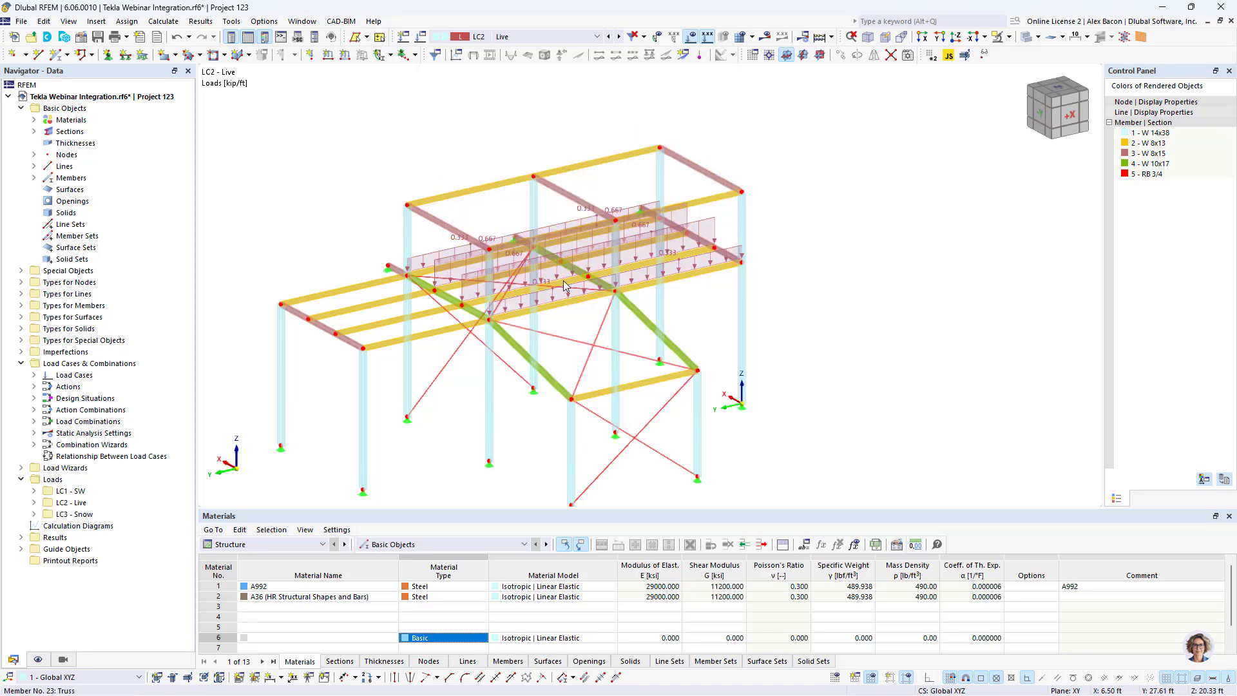
Step: Inspect the generated beam loads up close and return to the combined area load display
mouse_move(580, 298)
ctrl+middle_down()
mouse_move(646, 284)
mouse_move(685, 251)
mouse_move(561, 286)
ctrl+middle_up()
scroll(454, 295, up, 4)
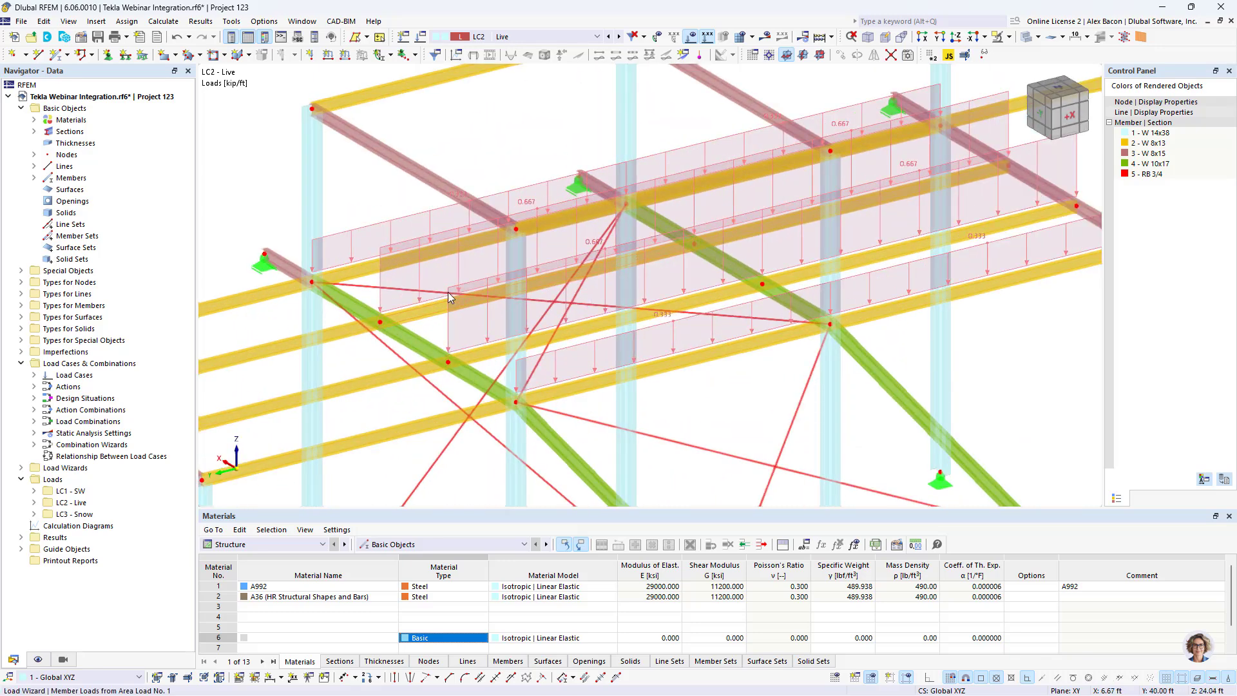
right_click(447, 292)
click(527, 377)
scroll(528, 377, down, 2)
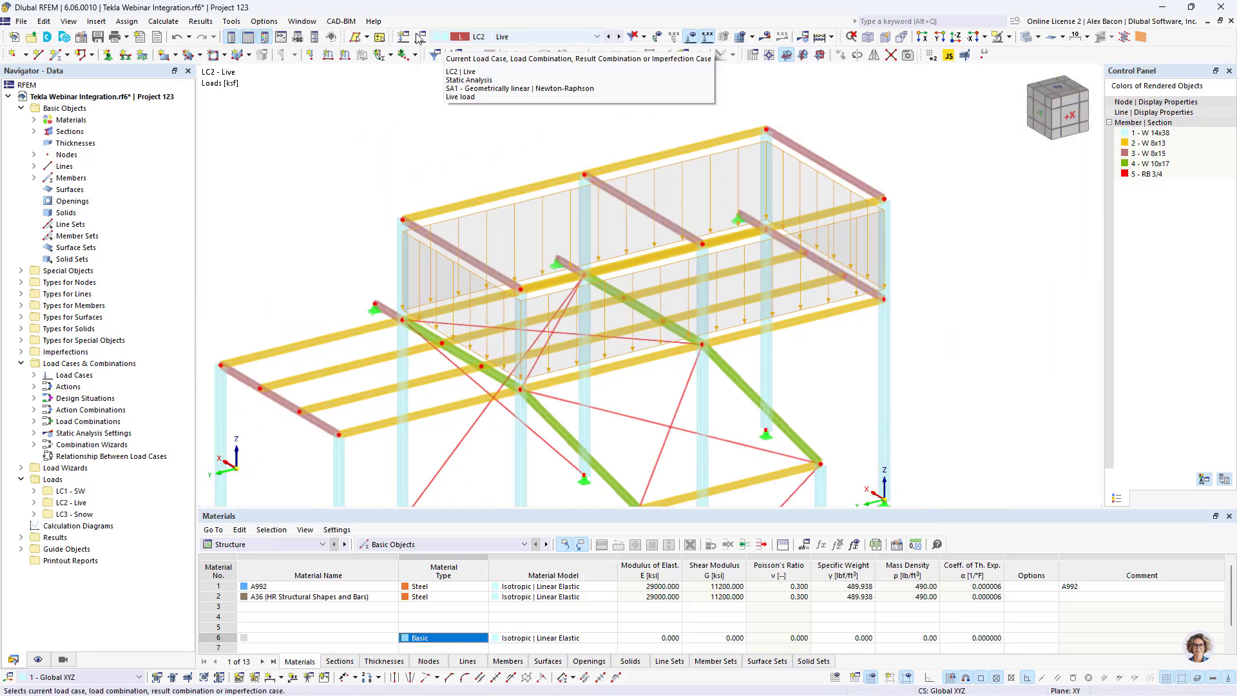
Step: Make LC3 Snow the current load case and start a new snow load wizard
click(618, 37)
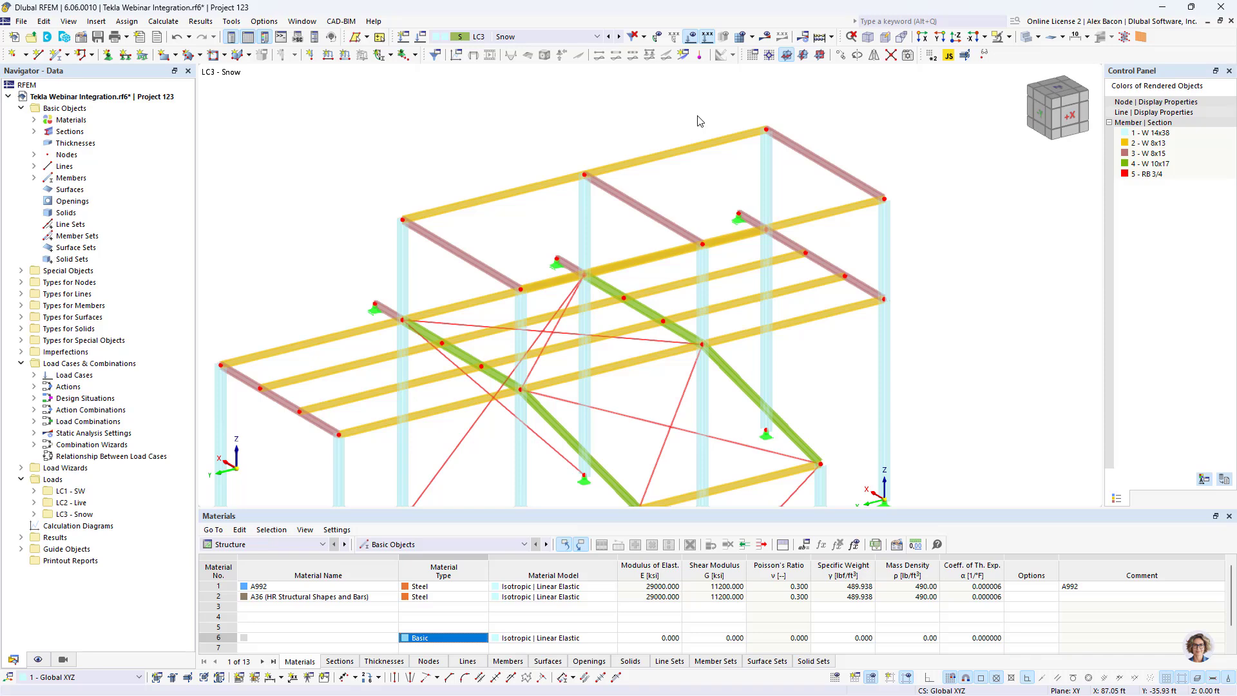
click(25, 469)
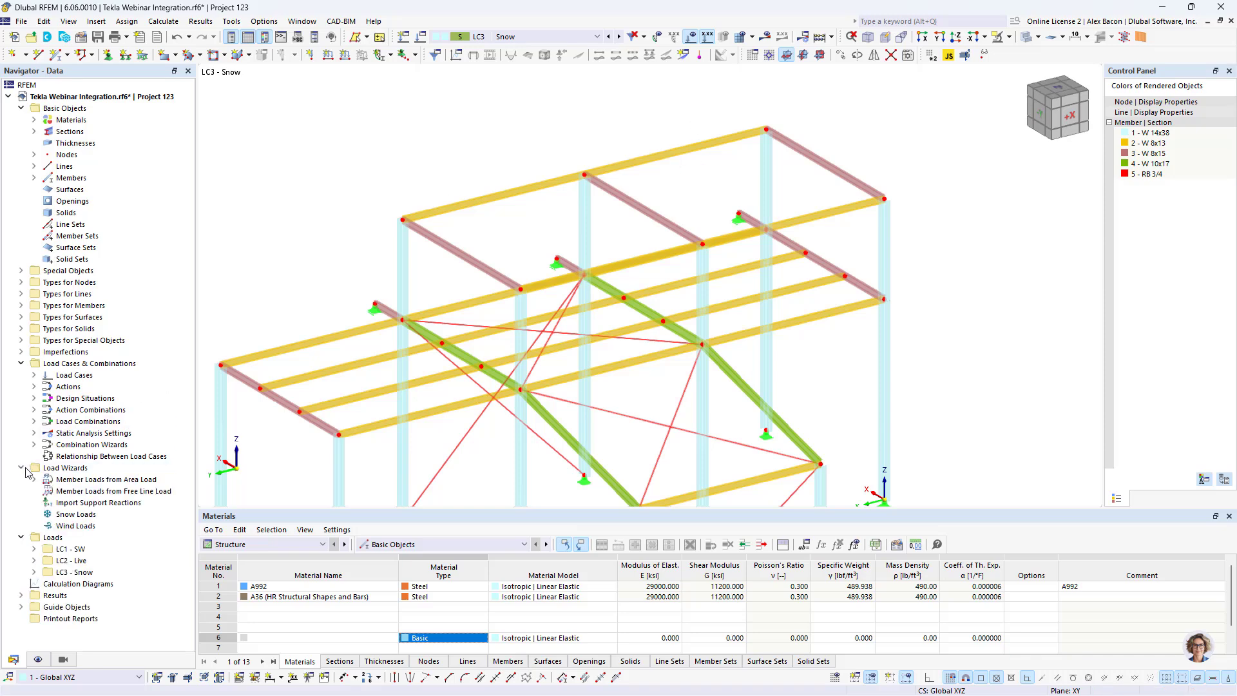
right_click(101, 529)
right_click(76, 515)
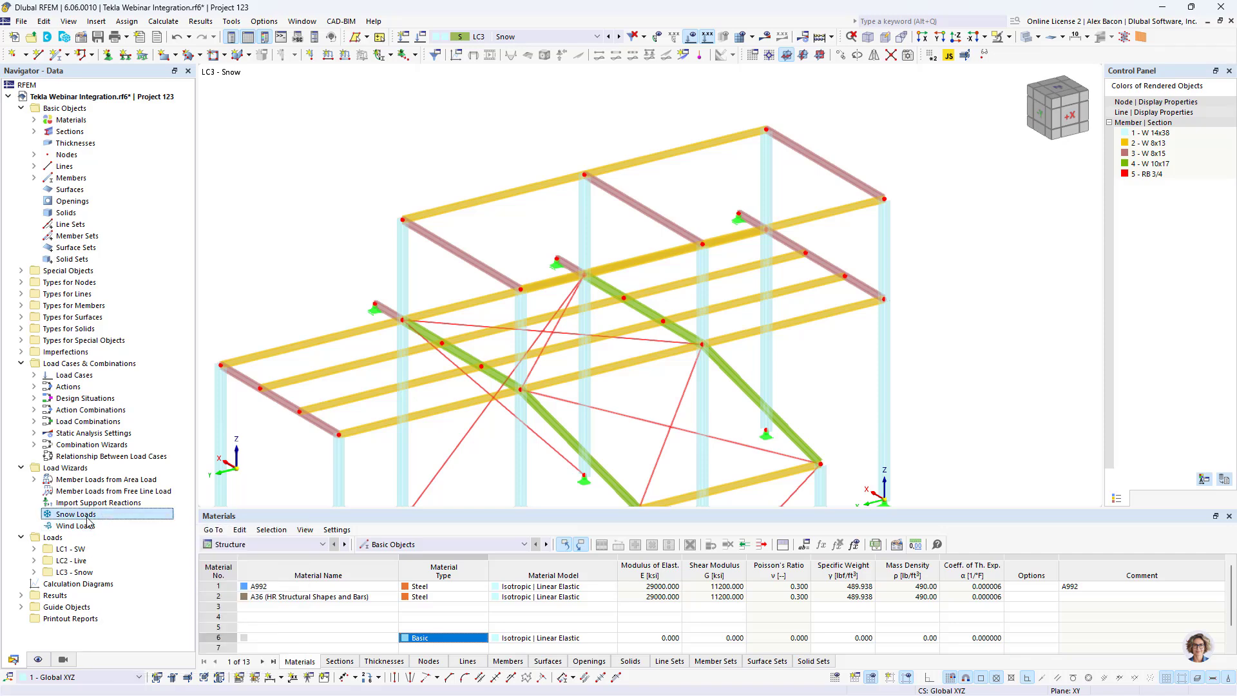
right_click(76, 515)
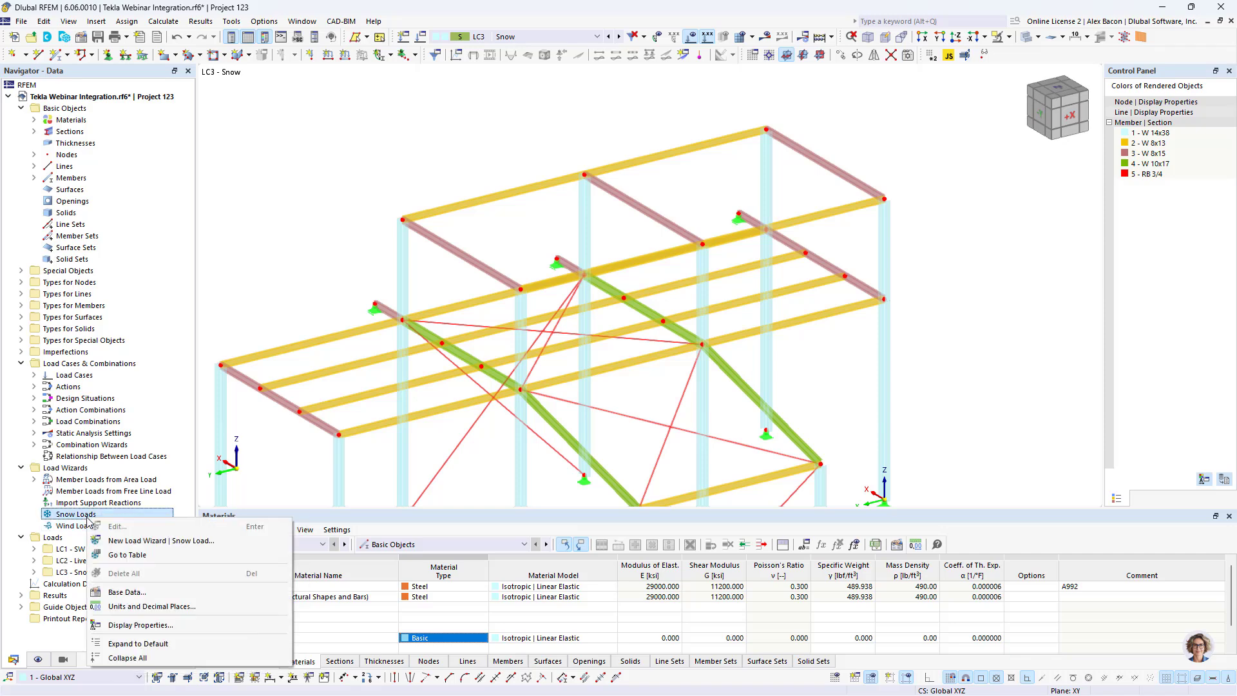
click(134, 541)
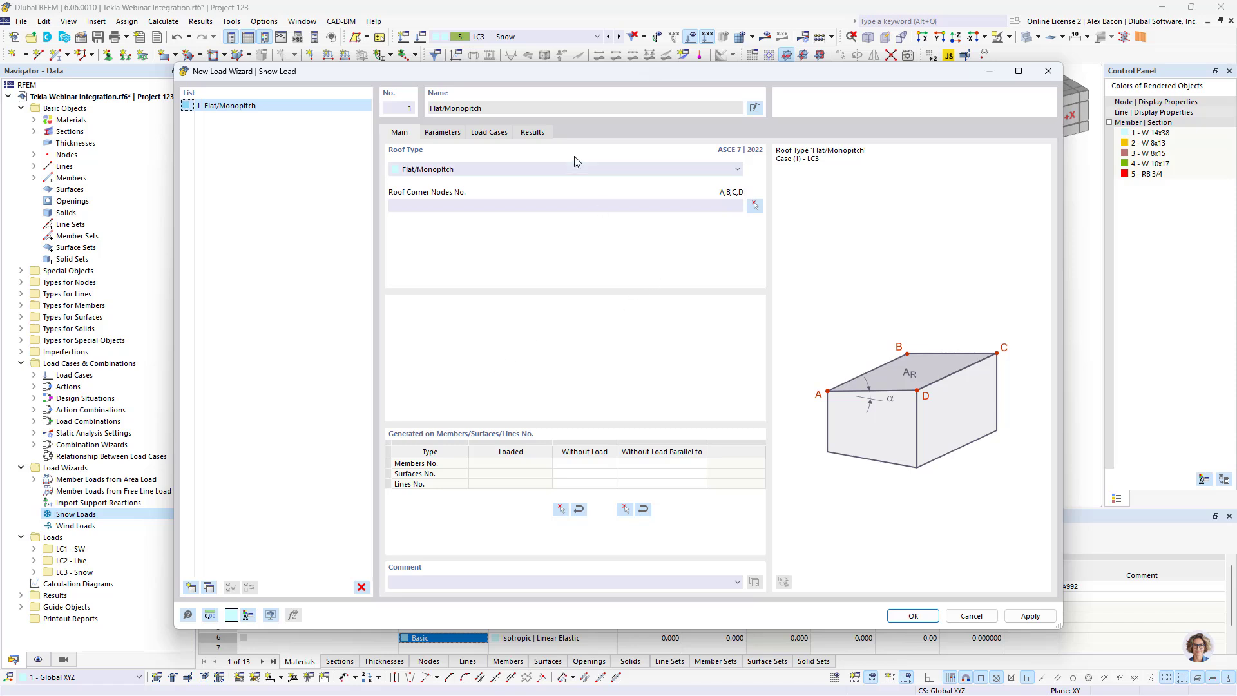
Step: Keep the Flat/Monopitch roof type and name the snow load wizard Roof 1
click(444, 171)
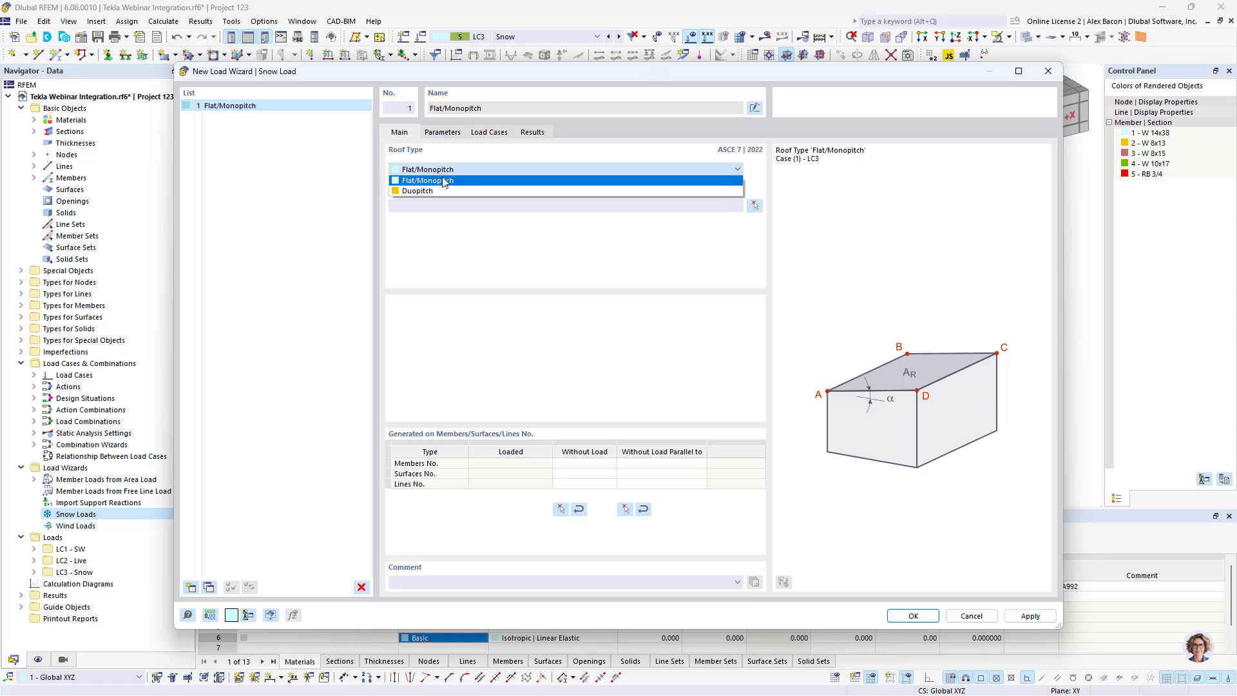
click(444, 181)
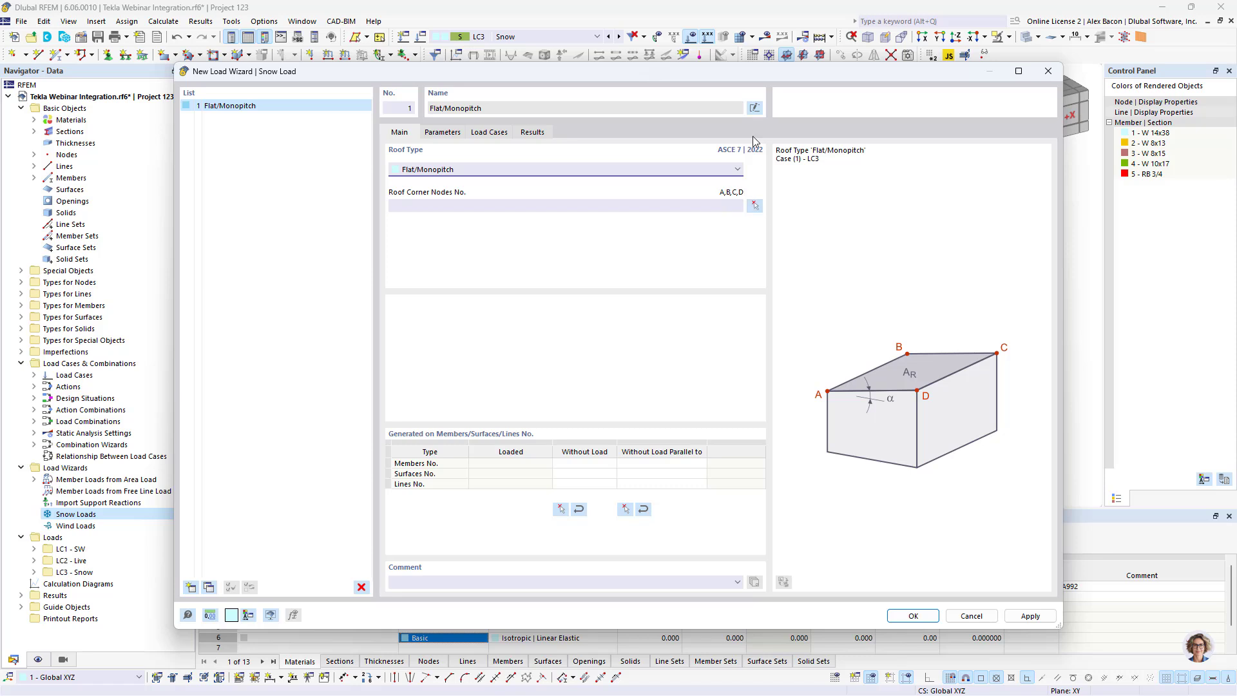
click(753, 108)
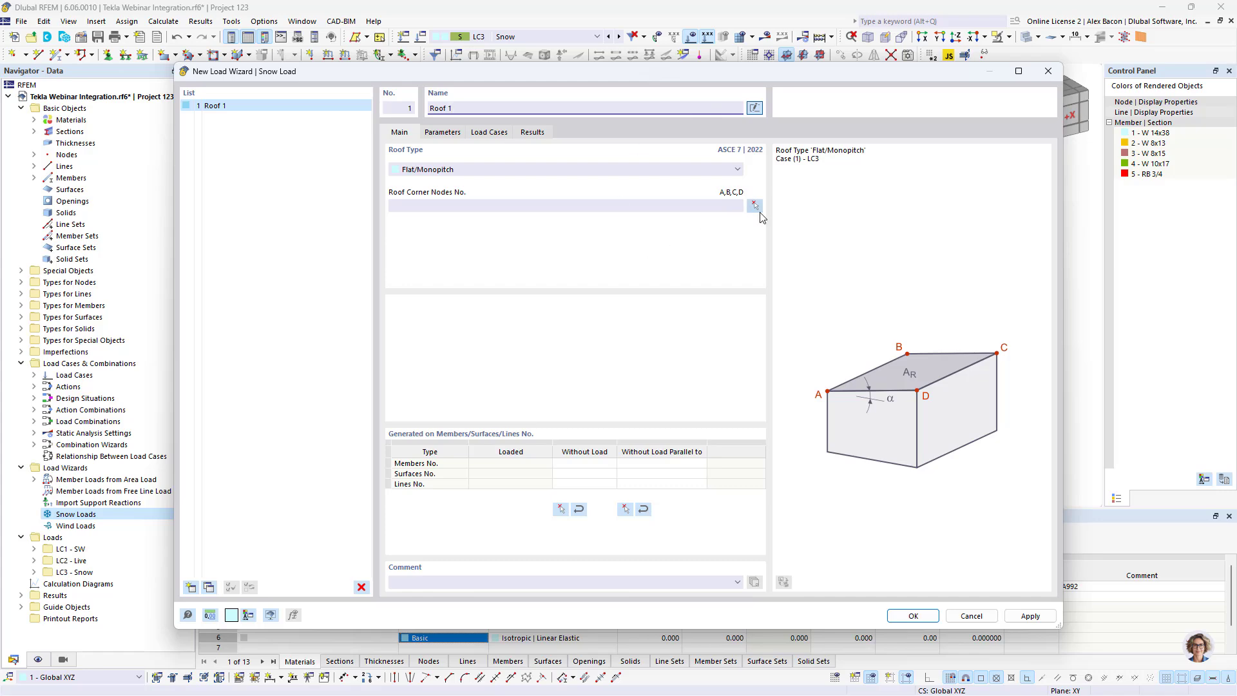
Step: Define the roof corners by nodes 12, 10, 2 and 4 around the level between the braced frame and rear columns
click(755, 206)
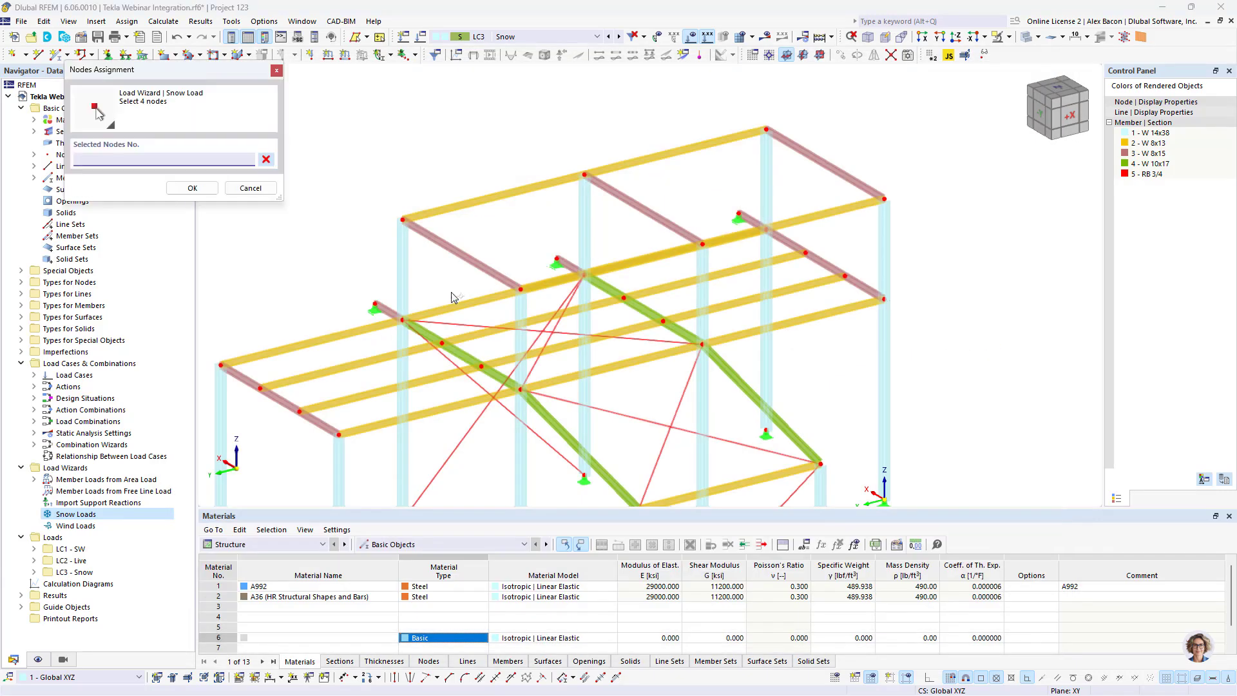
click(404, 320)
click(521, 389)
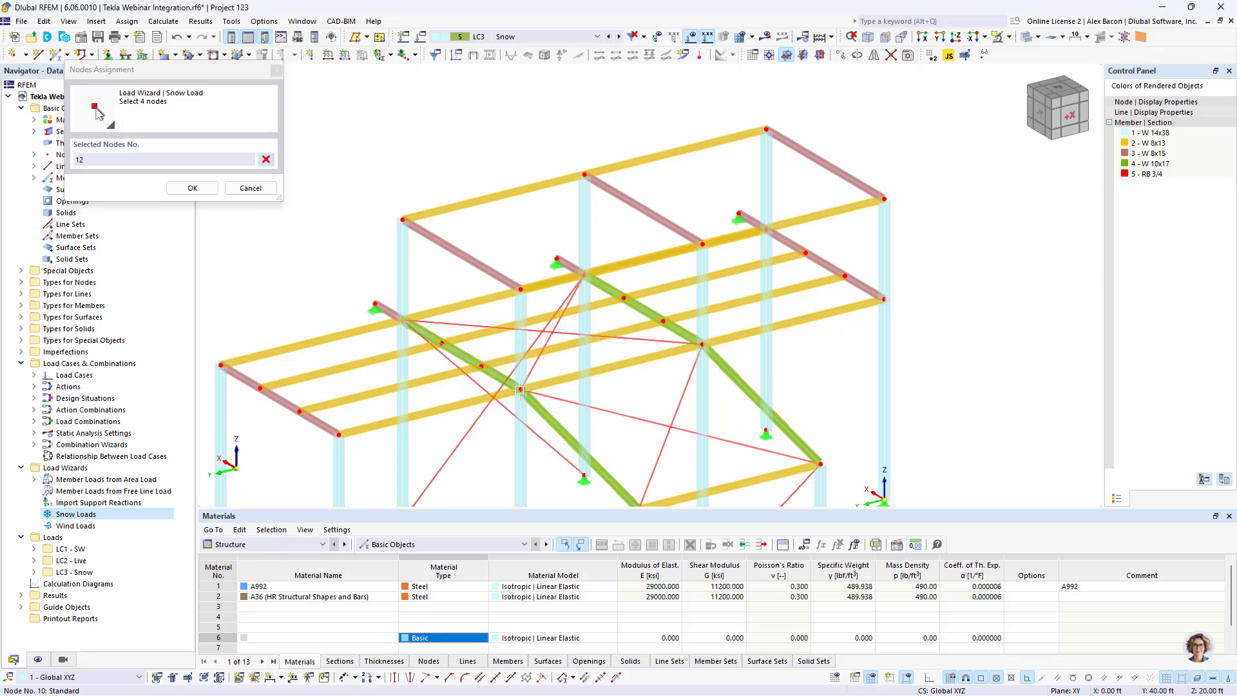
click(884, 299)
click(766, 229)
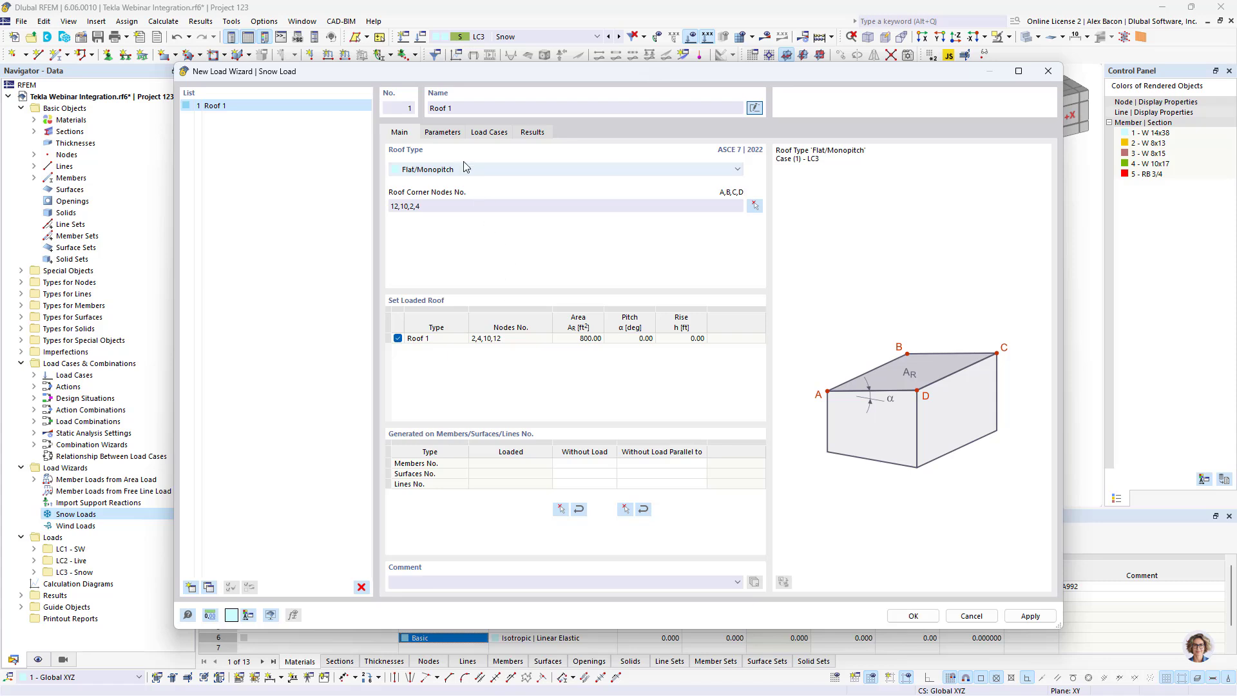
Step: Try the User-defined definition type in Roof 1's snow load parameters and switch back to Map and parameters
click(442, 133)
click(401, 133)
click(445, 132)
click(645, 188)
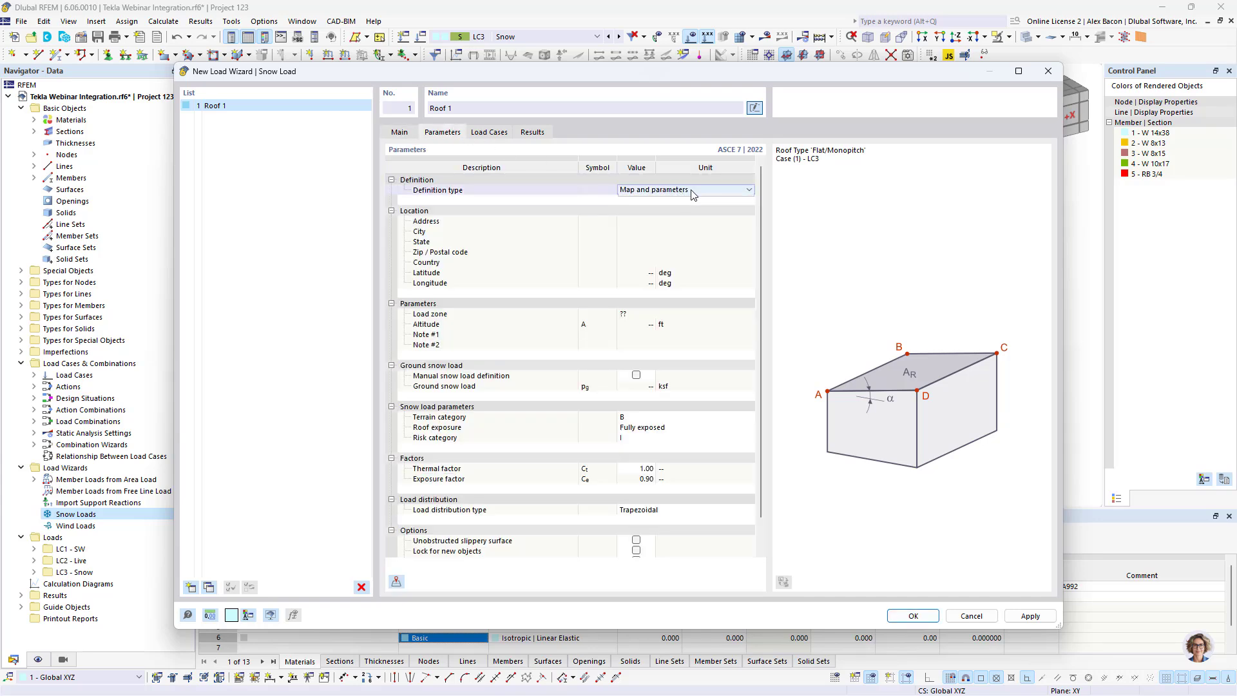
click(693, 190)
click(677, 208)
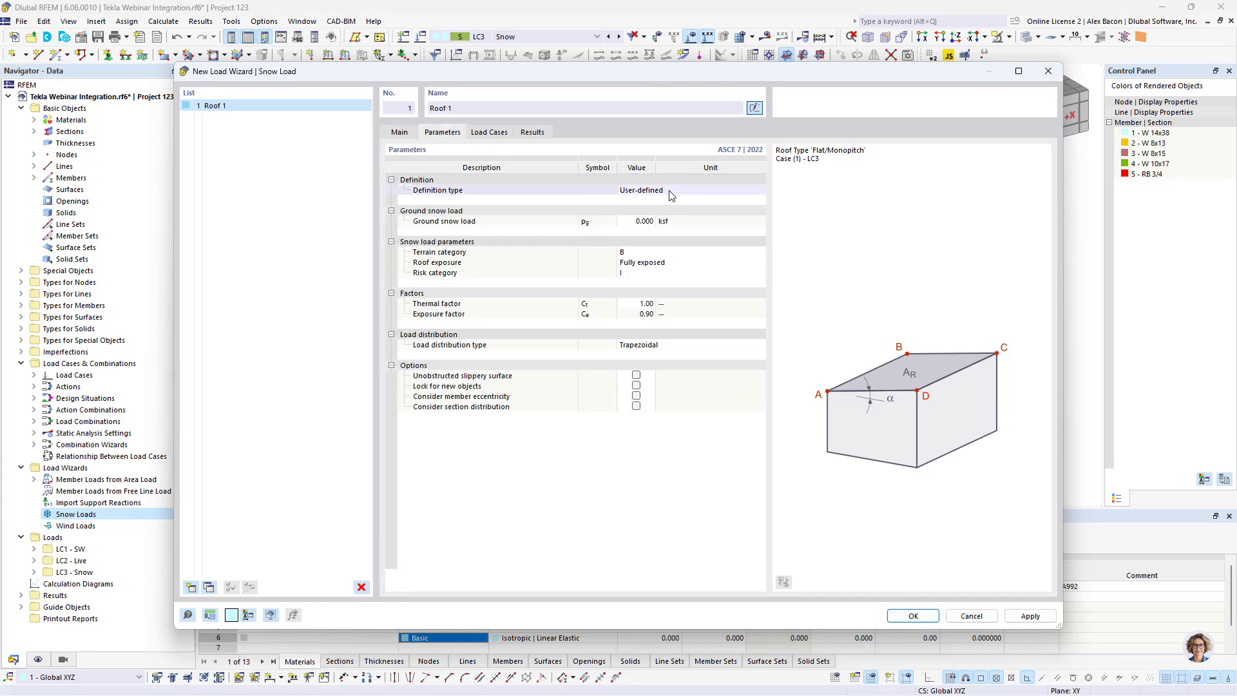
click(676, 189)
click(676, 189)
click(678, 199)
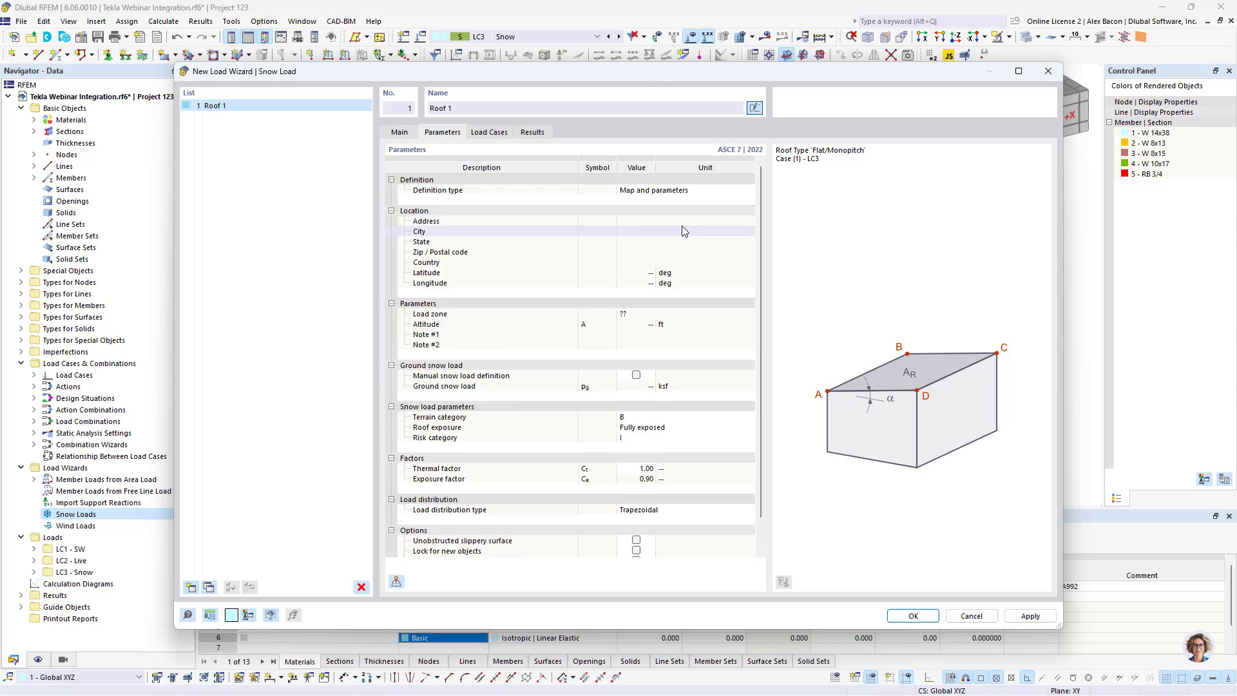
Step: Import the ground snow load for Philadelphia, PA, USA from the ASCE/SEI 7-22 Risk Category I snow load map
click(396, 584)
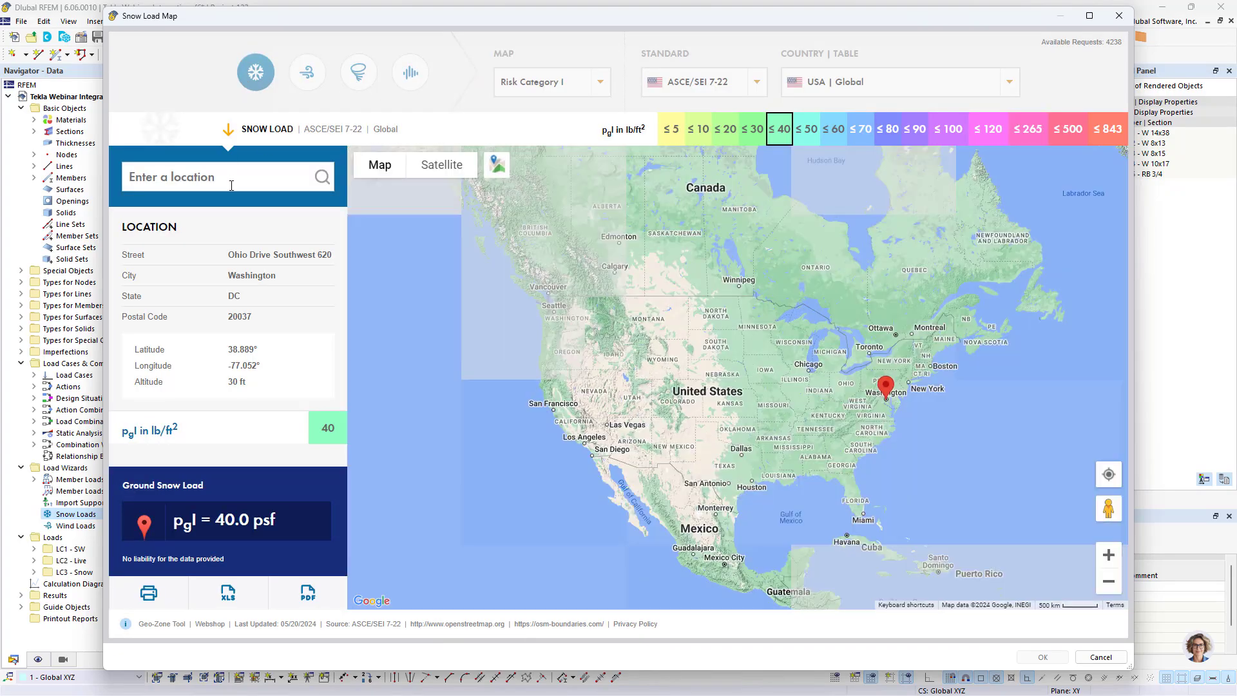
click(233, 180)
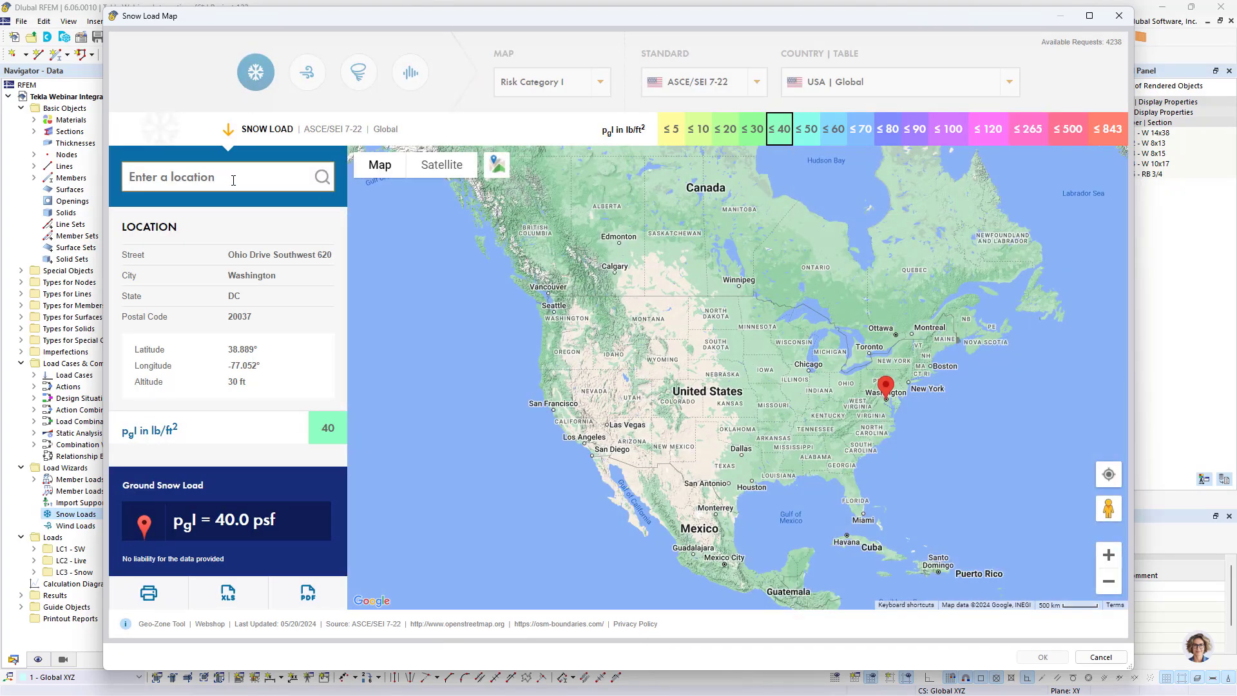
text(Philadelphia)
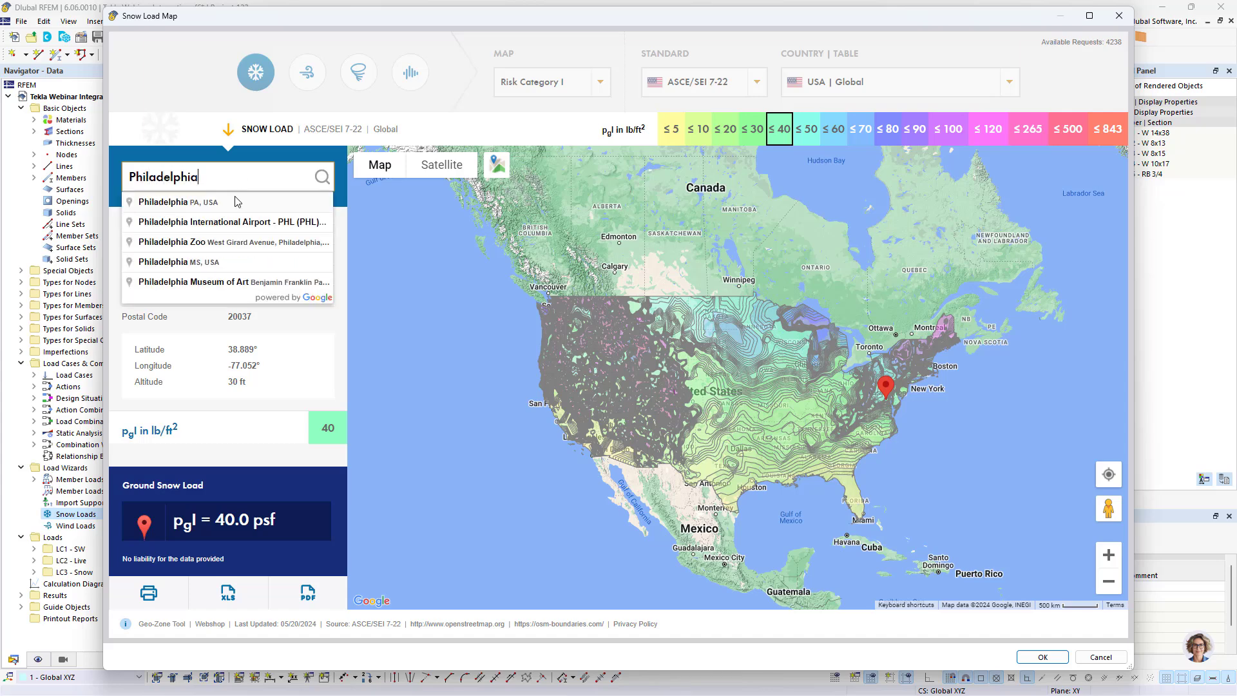
click(235, 200)
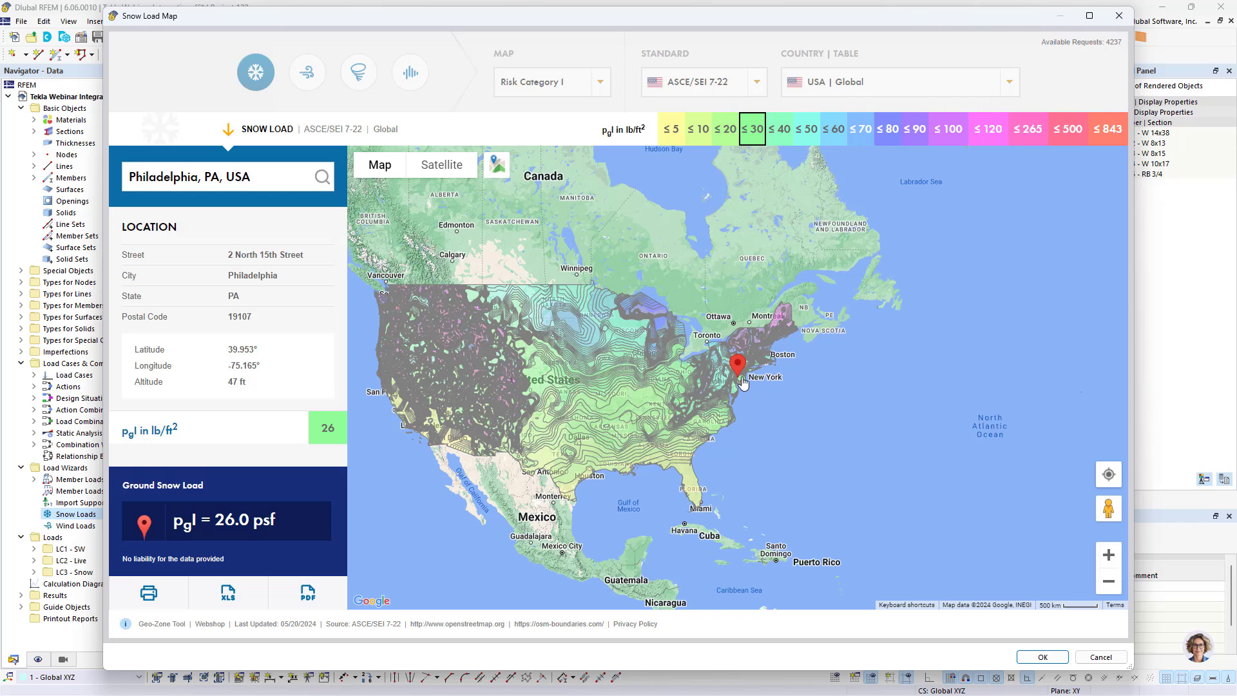
scroll(737, 375, up, 2)
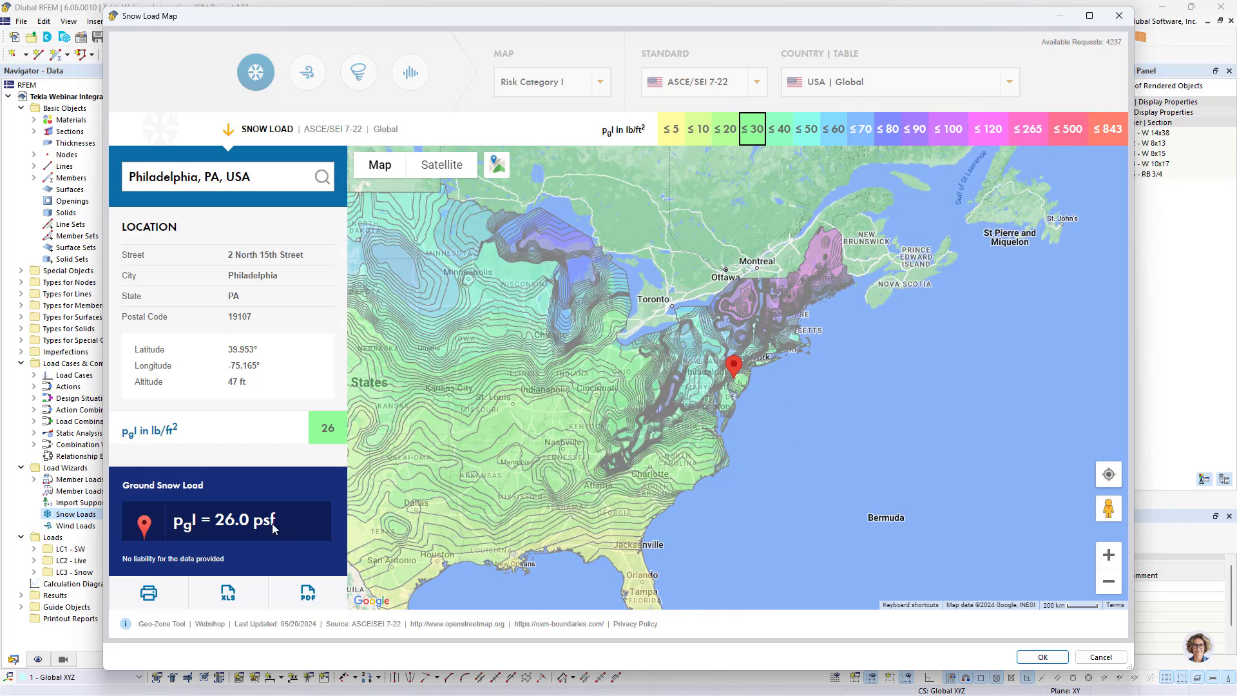
drag(276, 521, 163, 536)
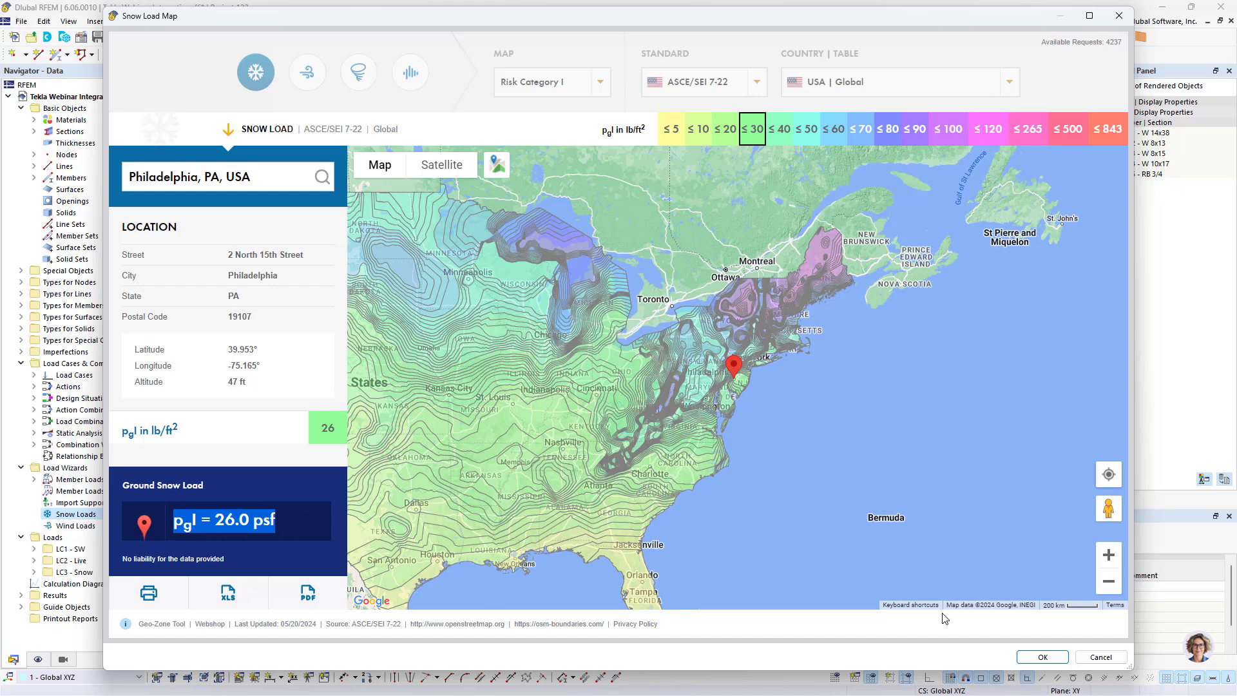
click(1042, 656)
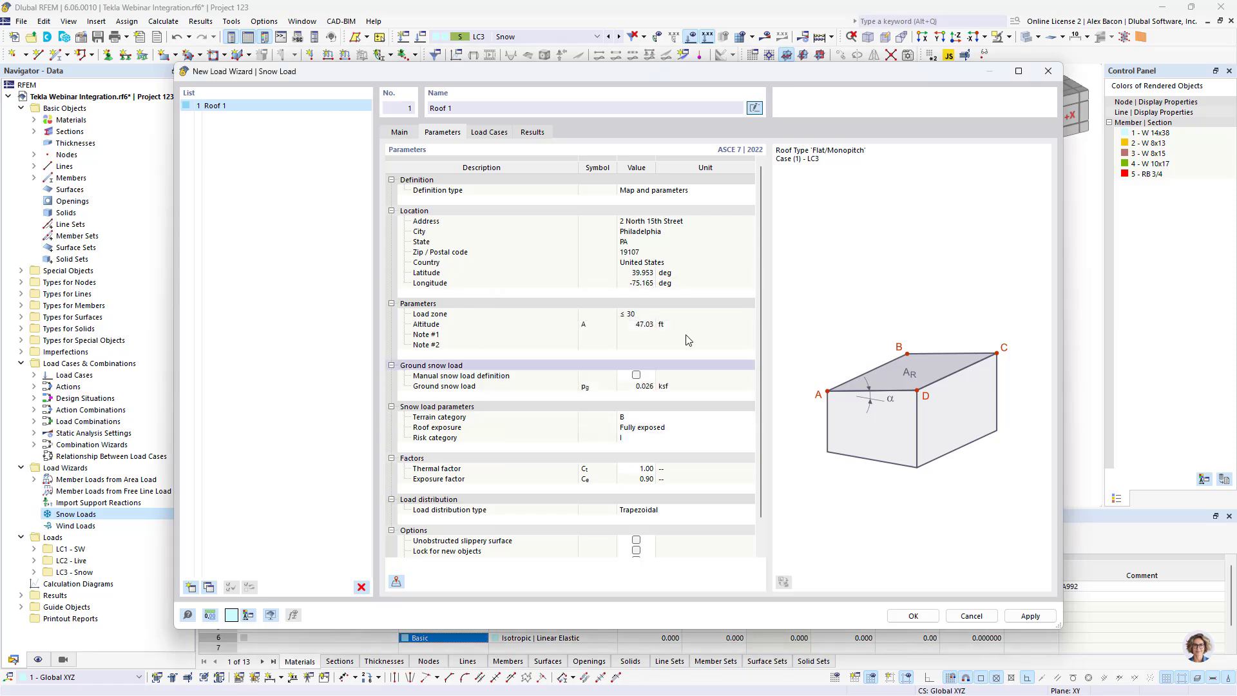
Step: Review Roof 1's imported snow parameters, load case assignment and generated snow load results
scroll(575, 393, down, 2)
scroll(577, 434, up, 2)
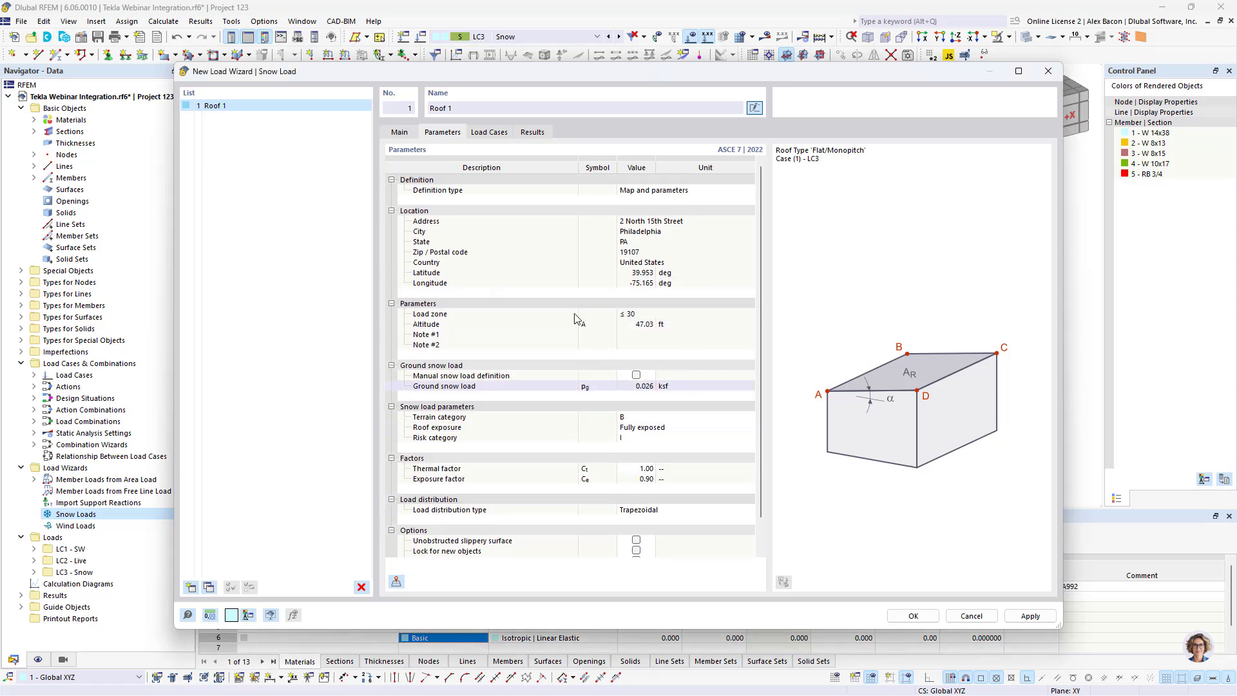
click(498, 137)
click(532, 134)
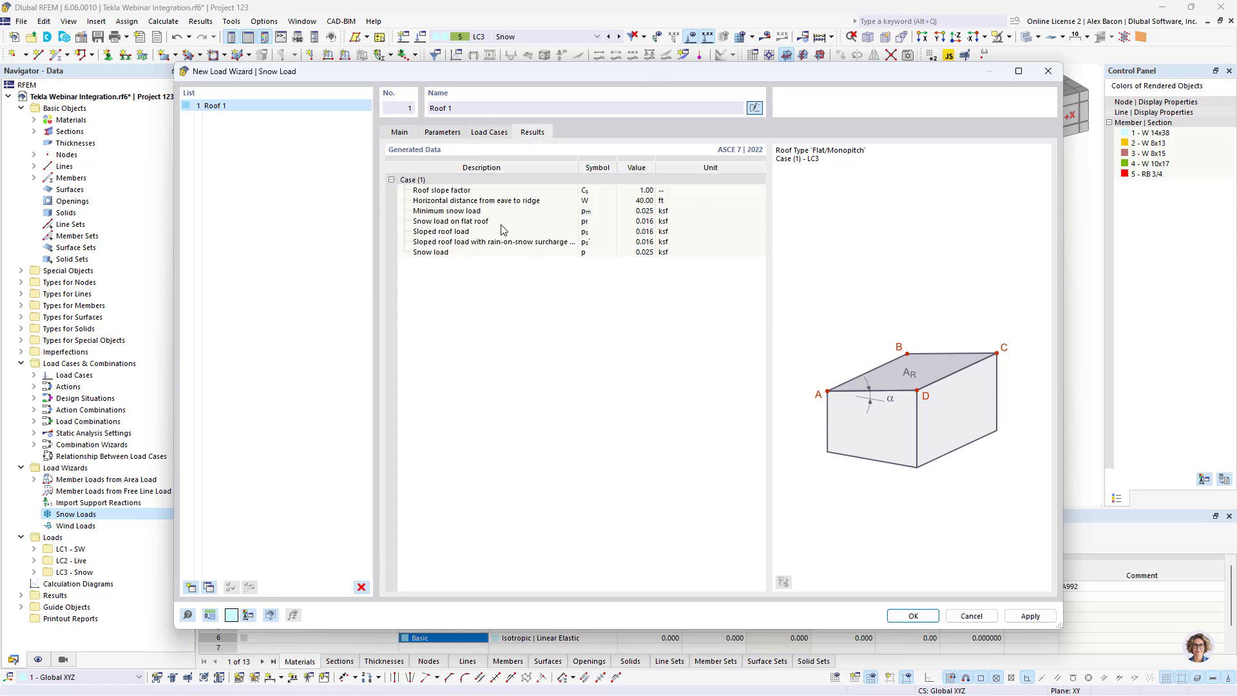
click(397, 133)
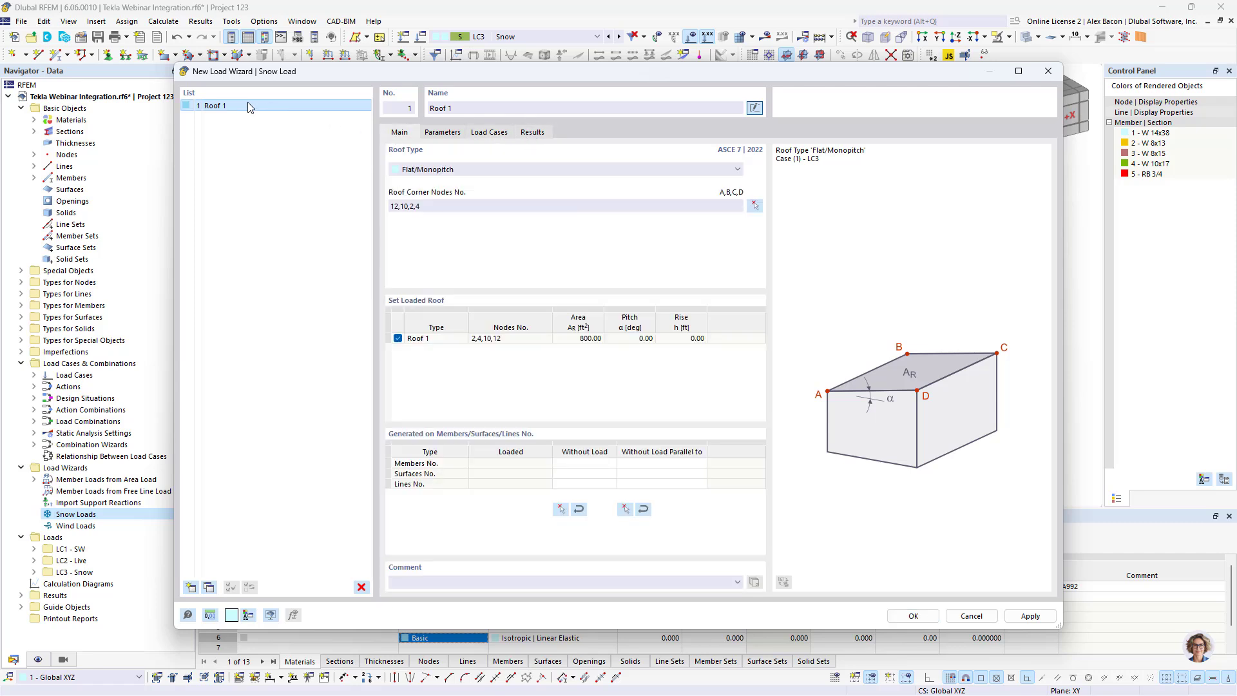
Step: Copy the Roof 1 snow load entry twice and name the copies Roof 2 and Roof 3
click(208, 587)
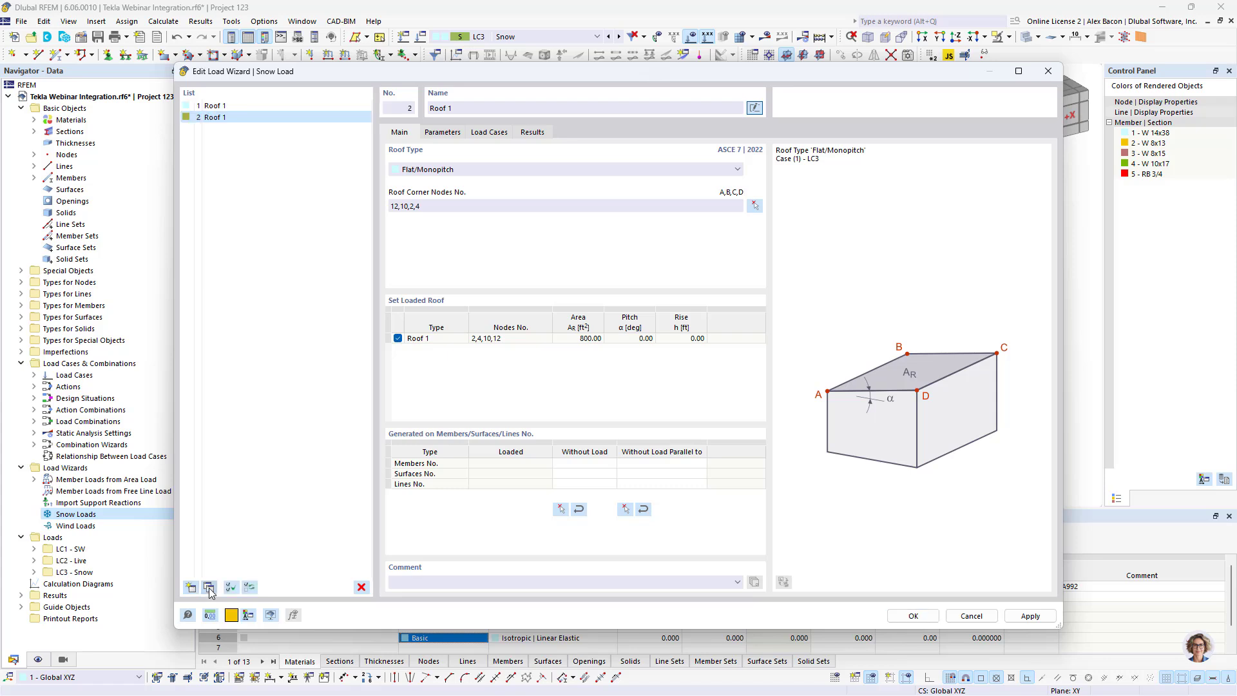
click(209, 587)
click(218, 119)
click(465, 107)
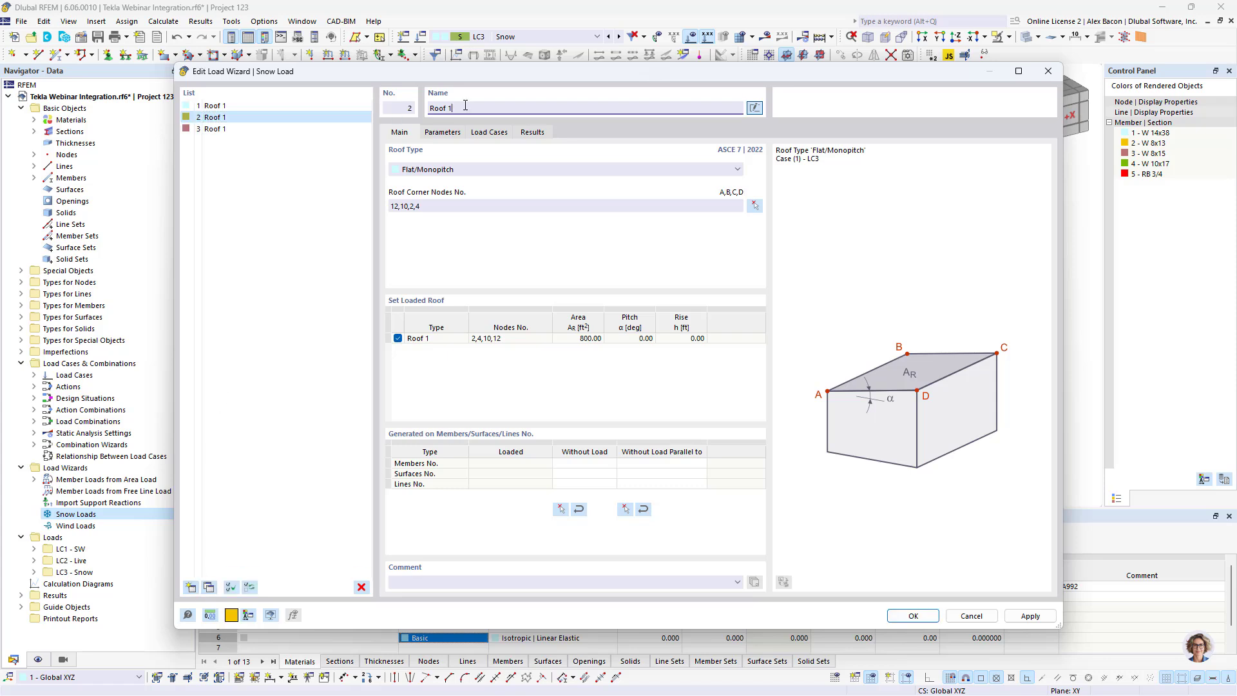
click(216, 129)
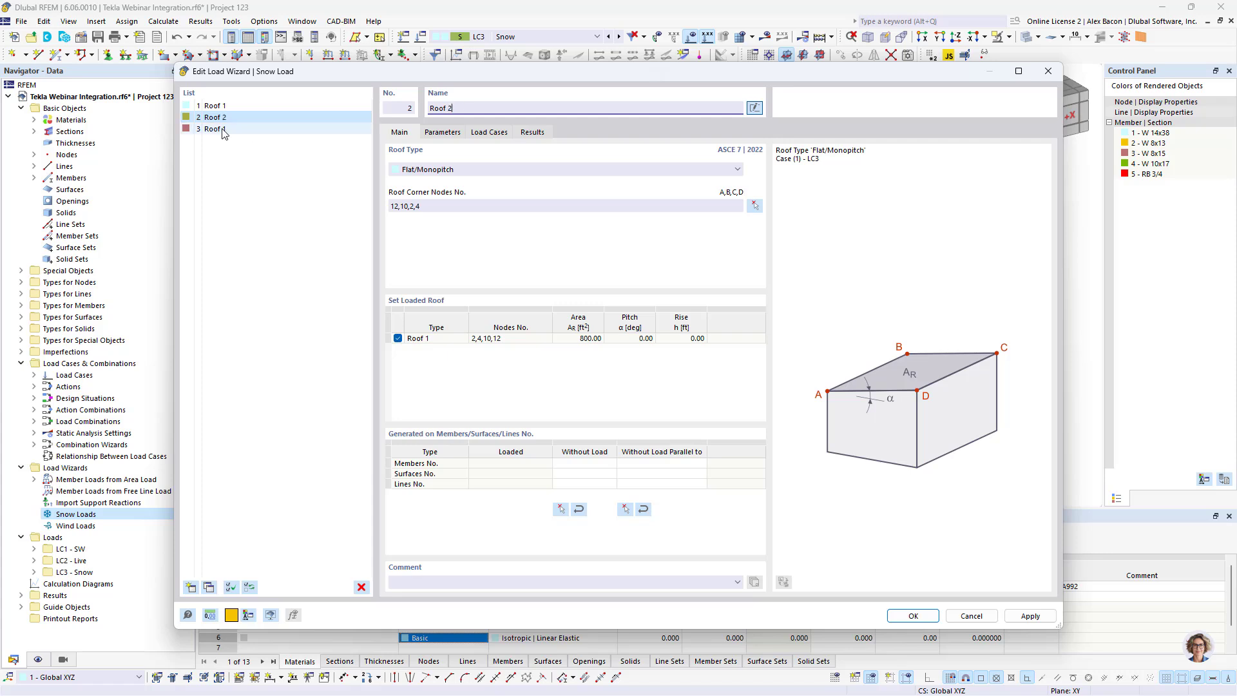
click(491, 108)
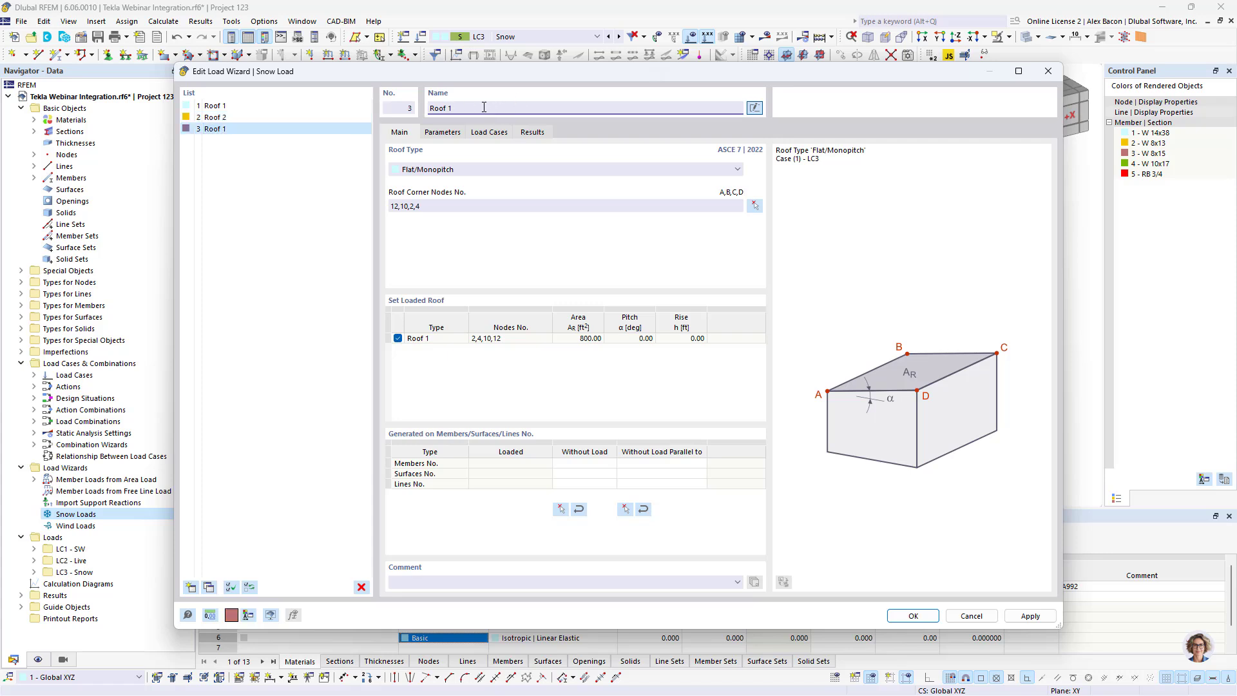
text(3)
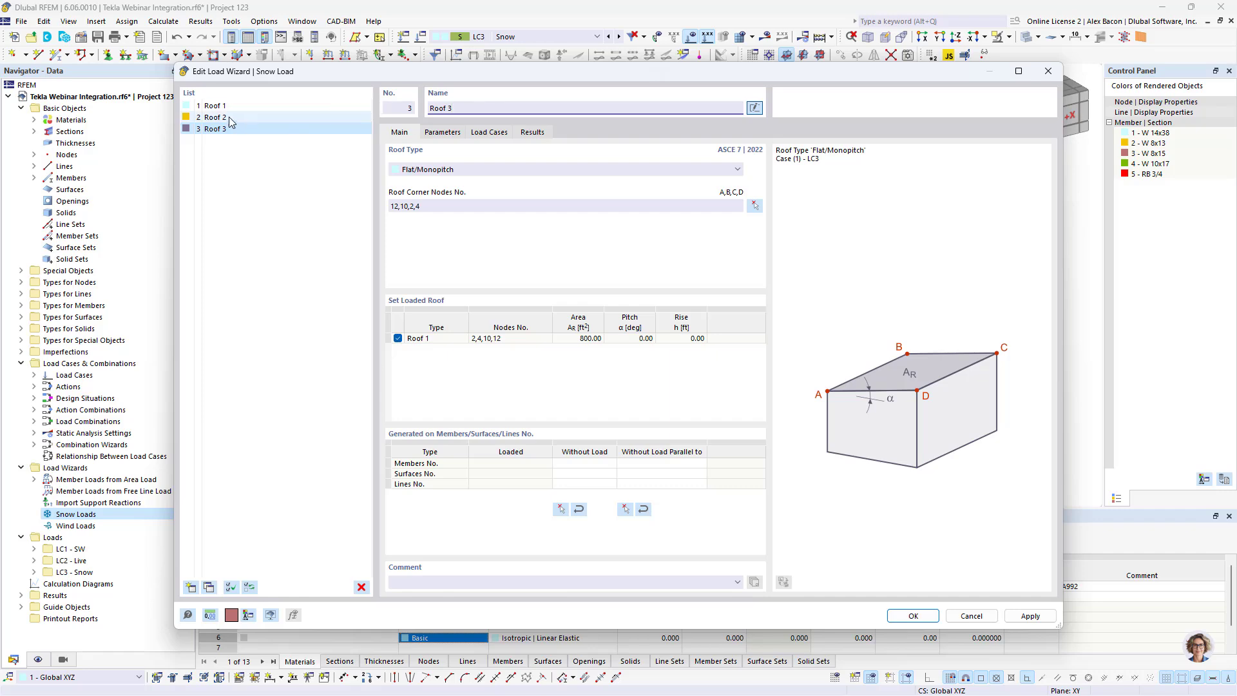
Step: Redefine Roof 2's corners by nodes 14, 16, 12 and 10 around the lower bay beside the braced frame
click(230, 120)
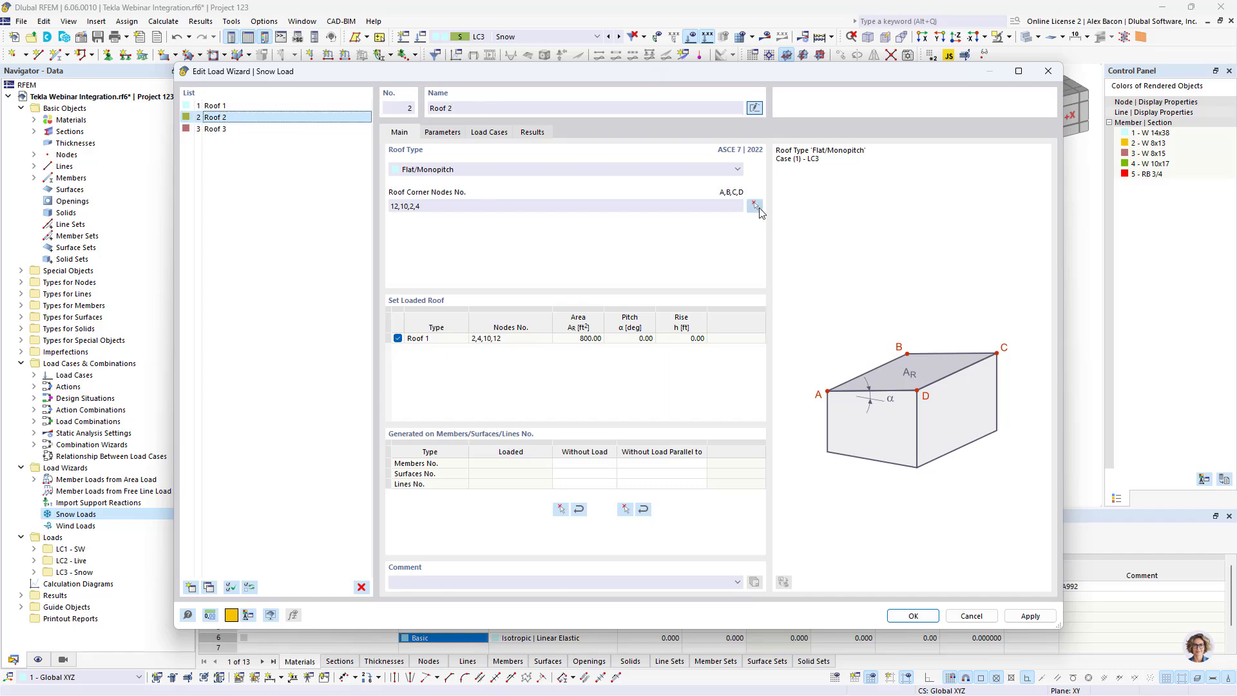
click(755, 206)
middle_drag(532, 340, 555, 274)
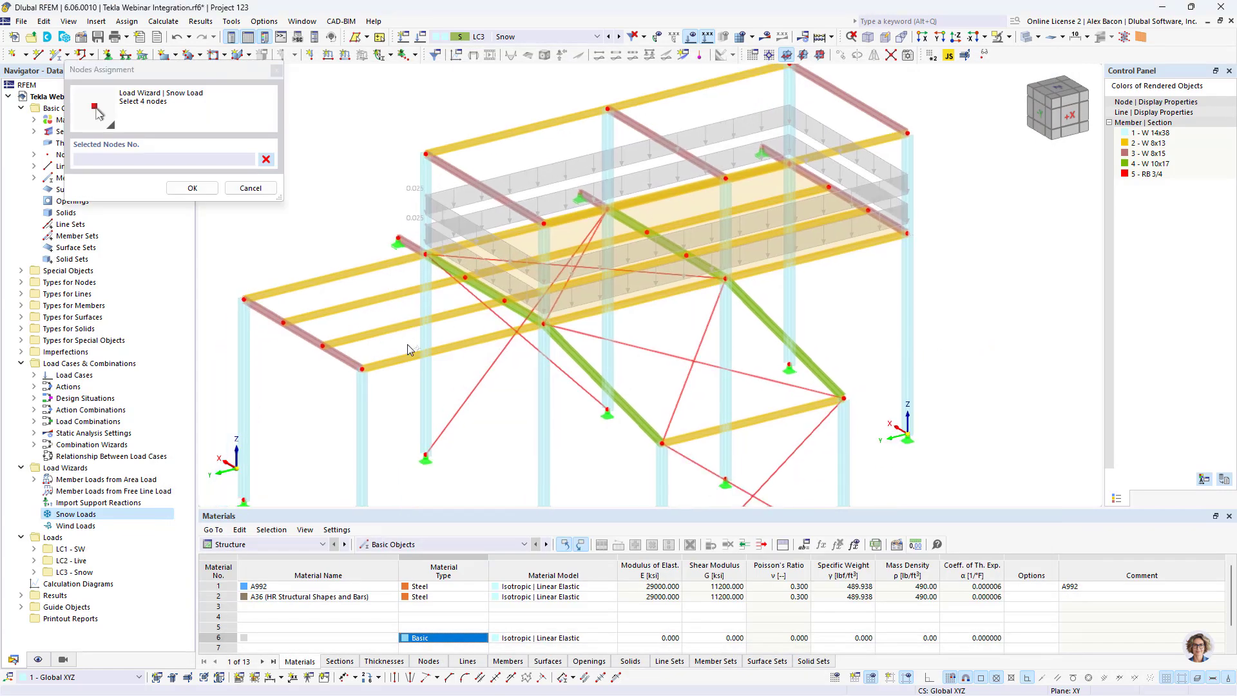
click(363, 370)
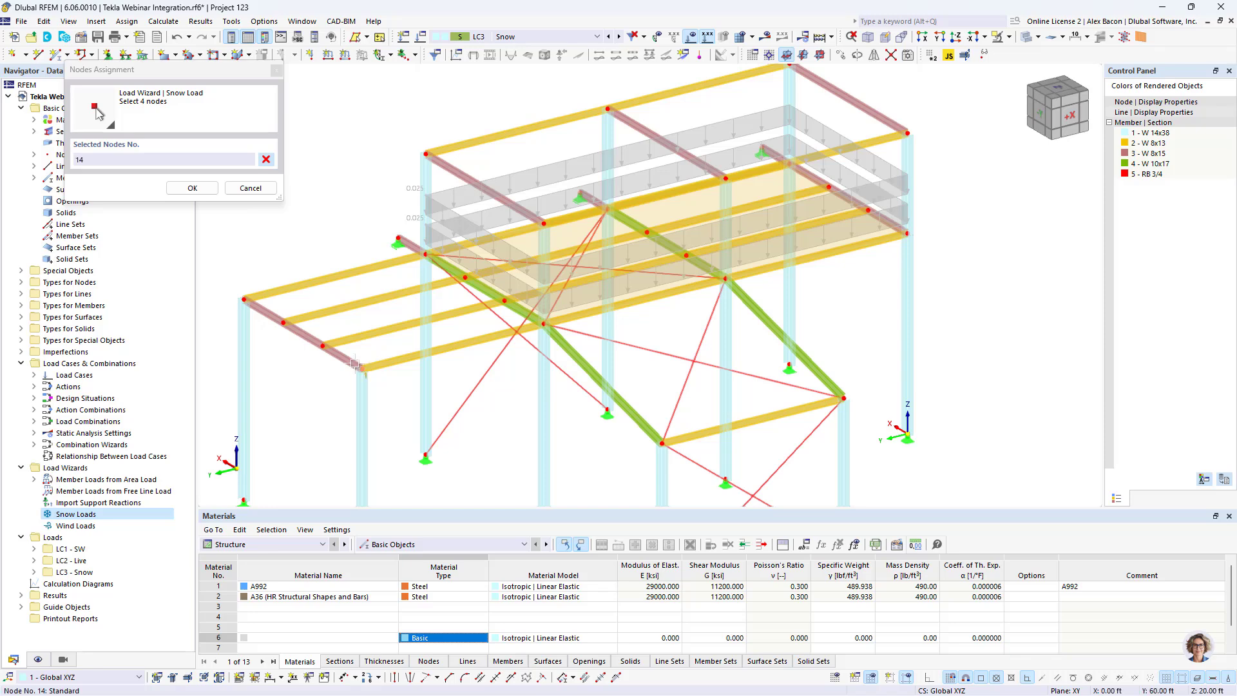
click(245, 299)
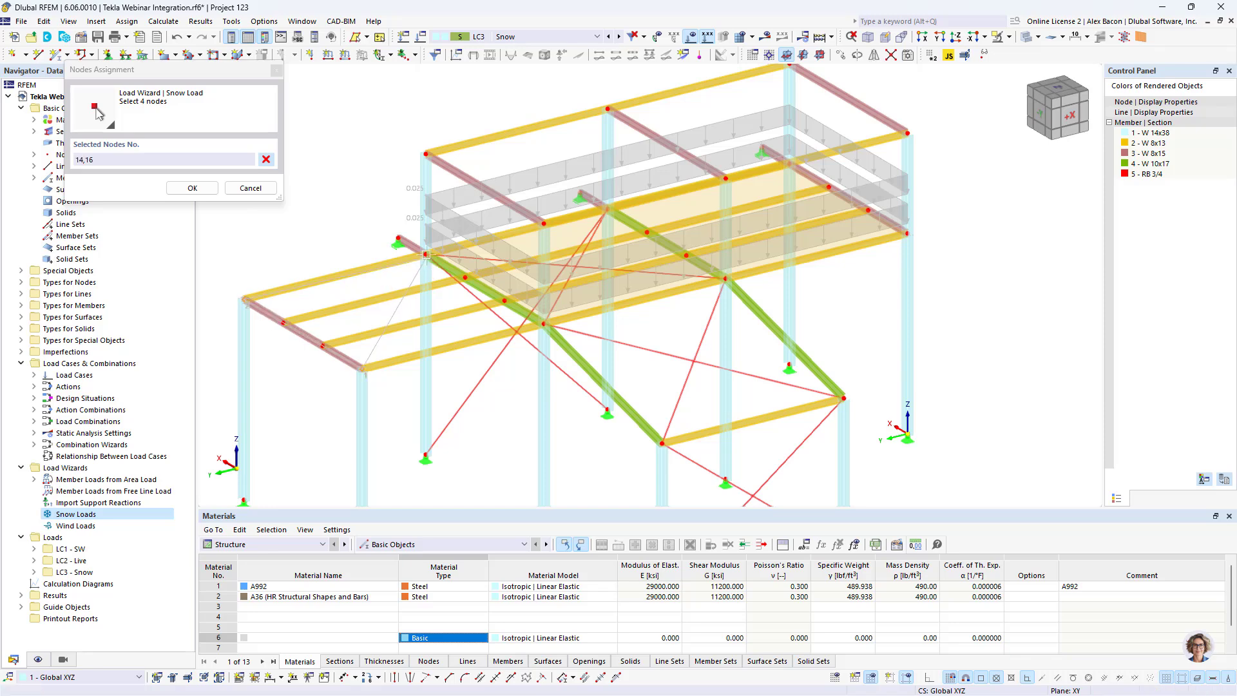
click(426, 255)
click(544, 324)
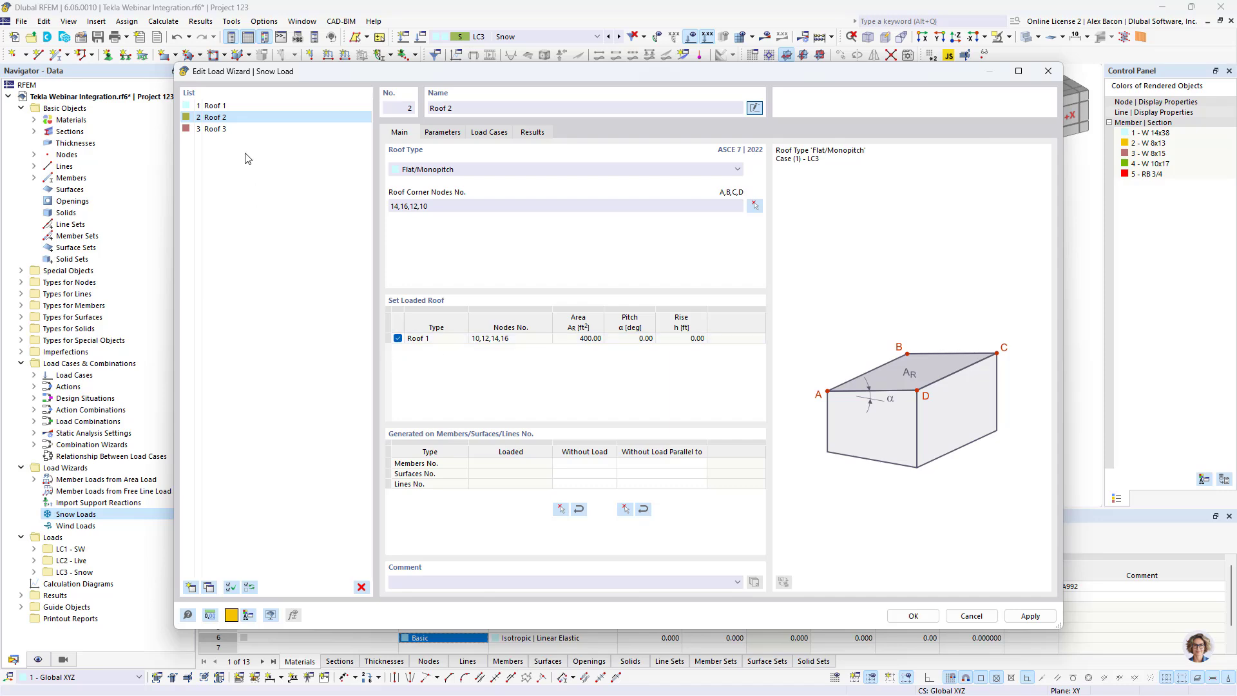
Step: Redefine Roof 3's corners by nodes 10, 6, 32 and 34 around the sloped bay and apply the snow load wizard
click(243, 129)
click(754, 206)
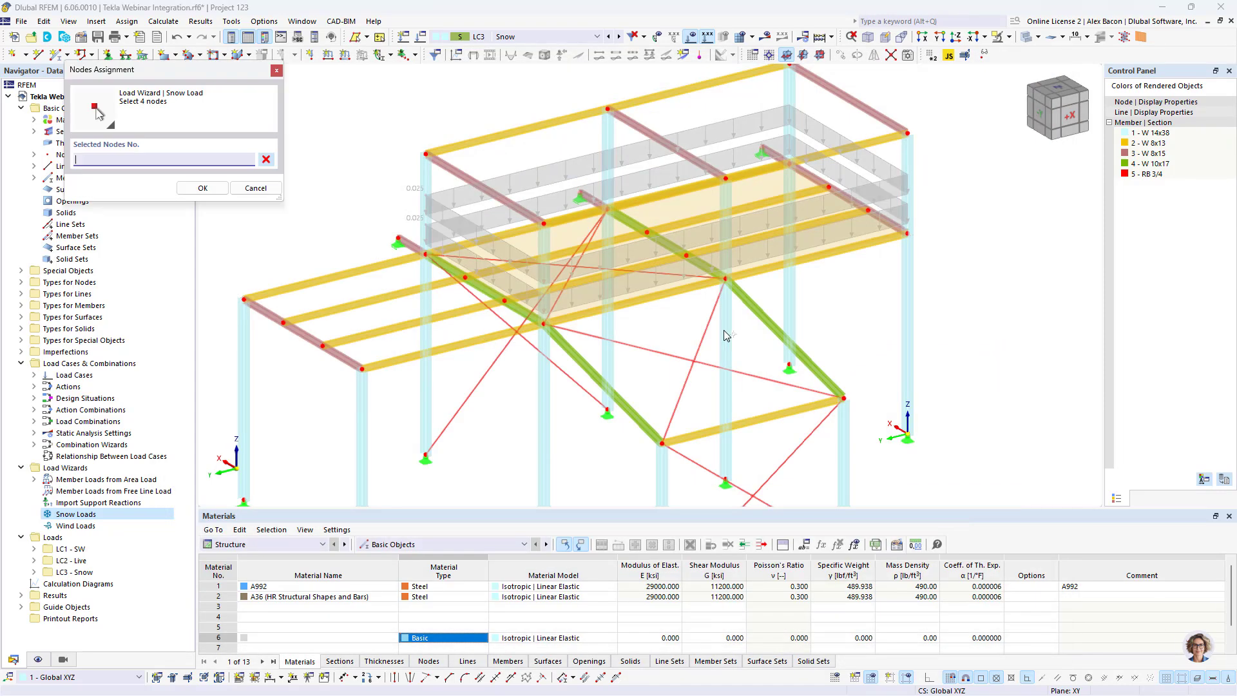
click(544, 324)
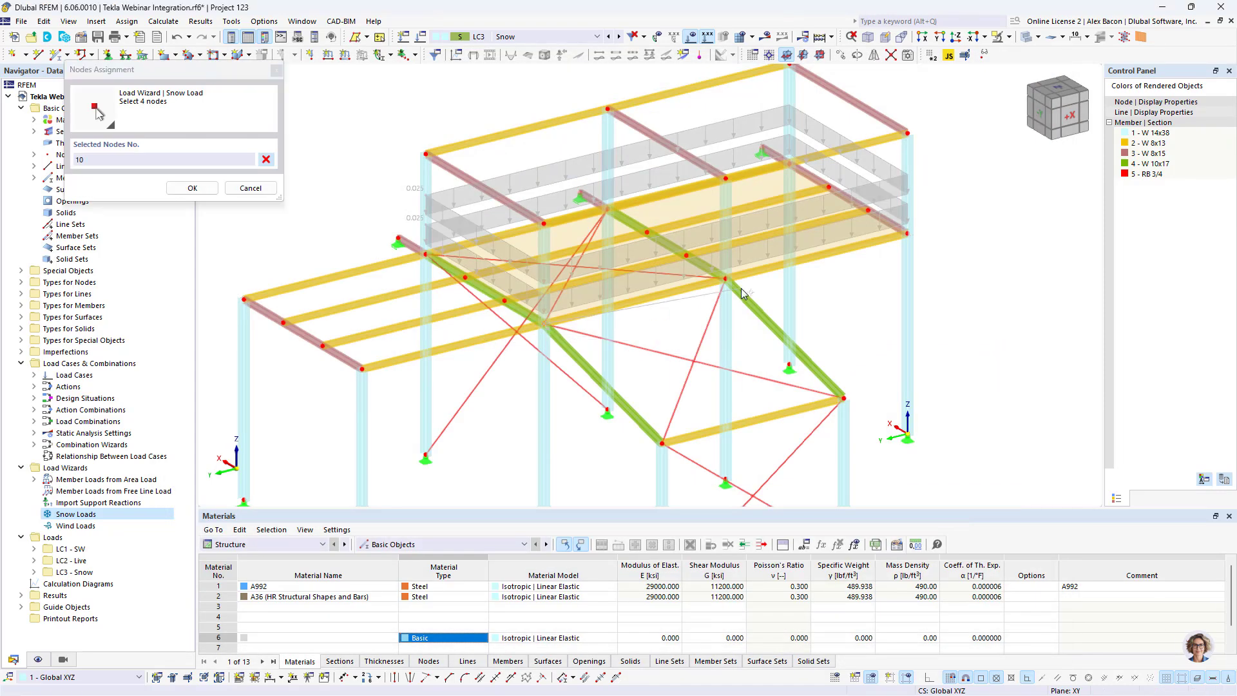
click(726, 279)
click(843, 398)
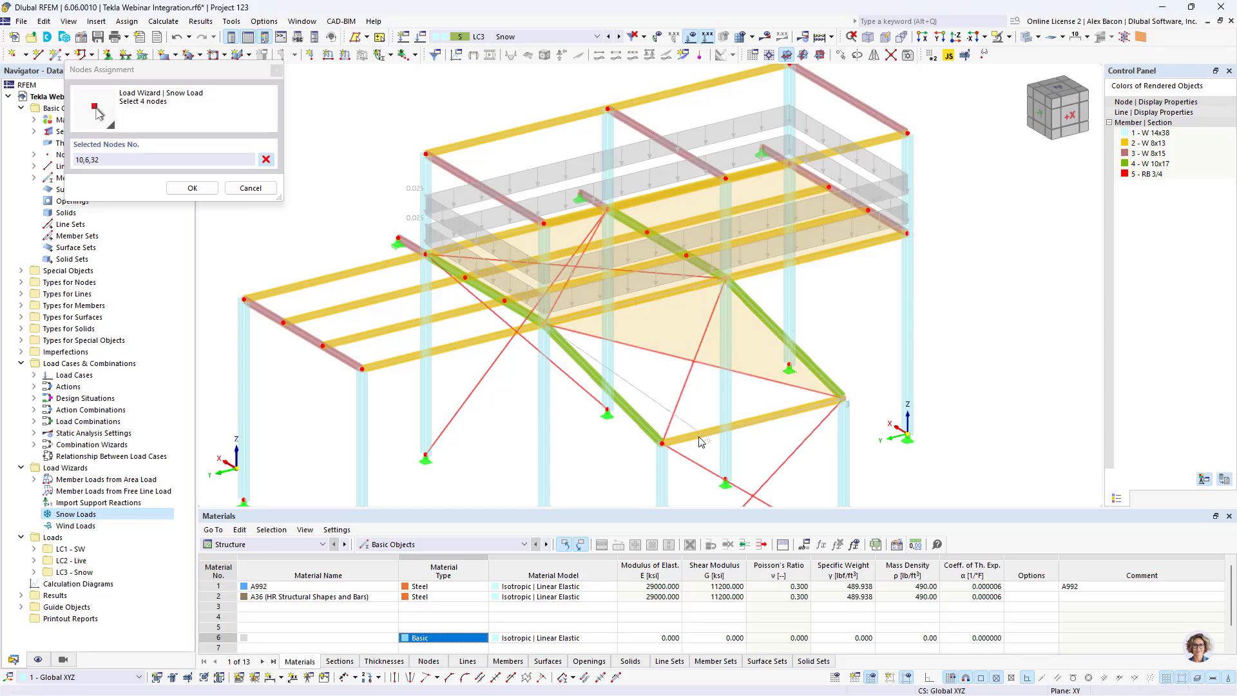
click(662, 443)
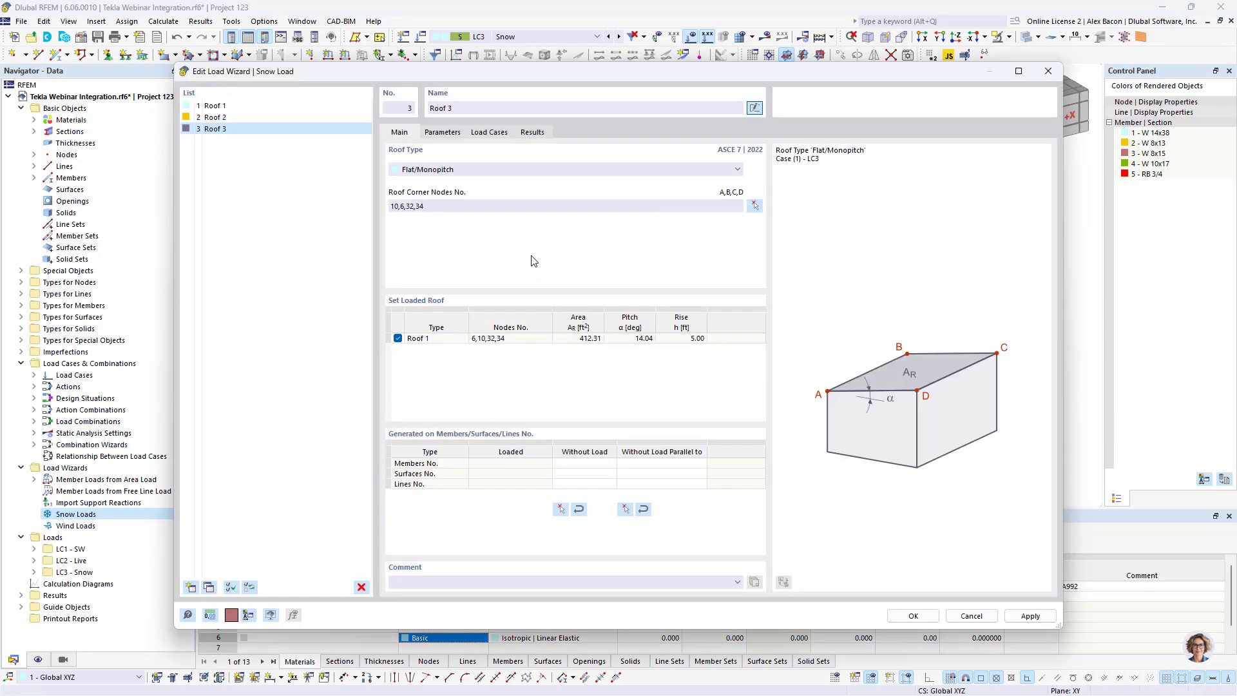
click(906, 616)
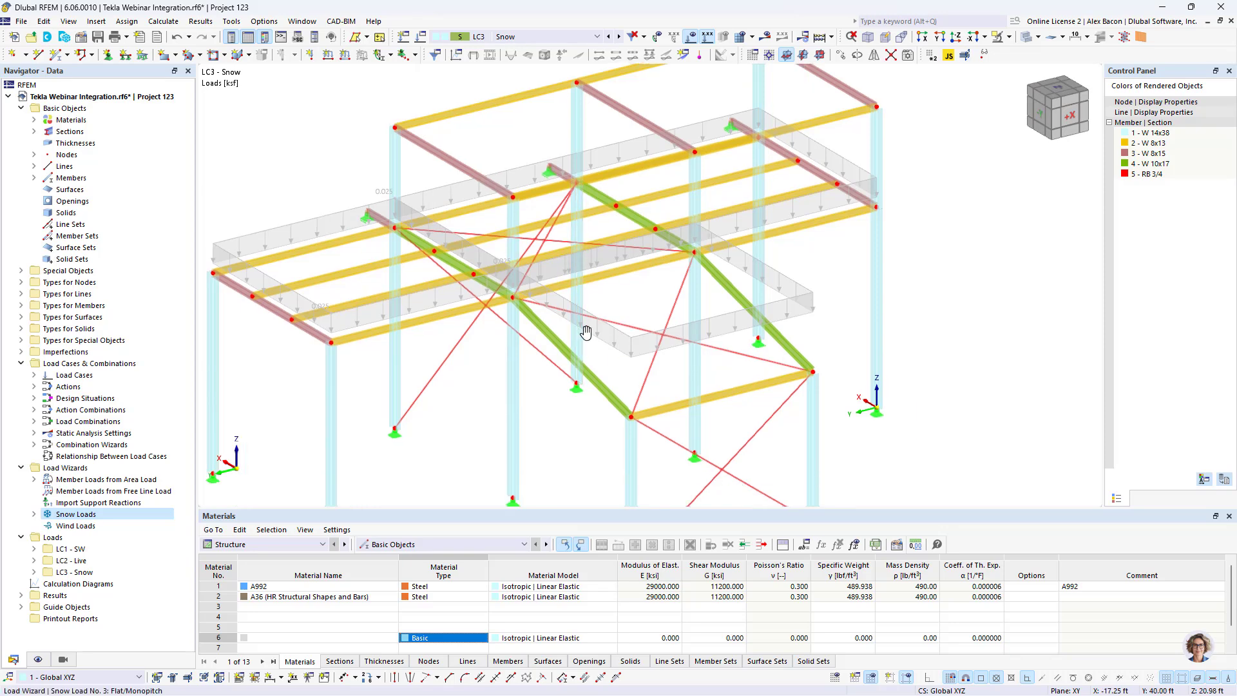
Step: Display the generated snow loads separately on the members, examine them, and return to the area load display
scroll(589, 327, down, 3)
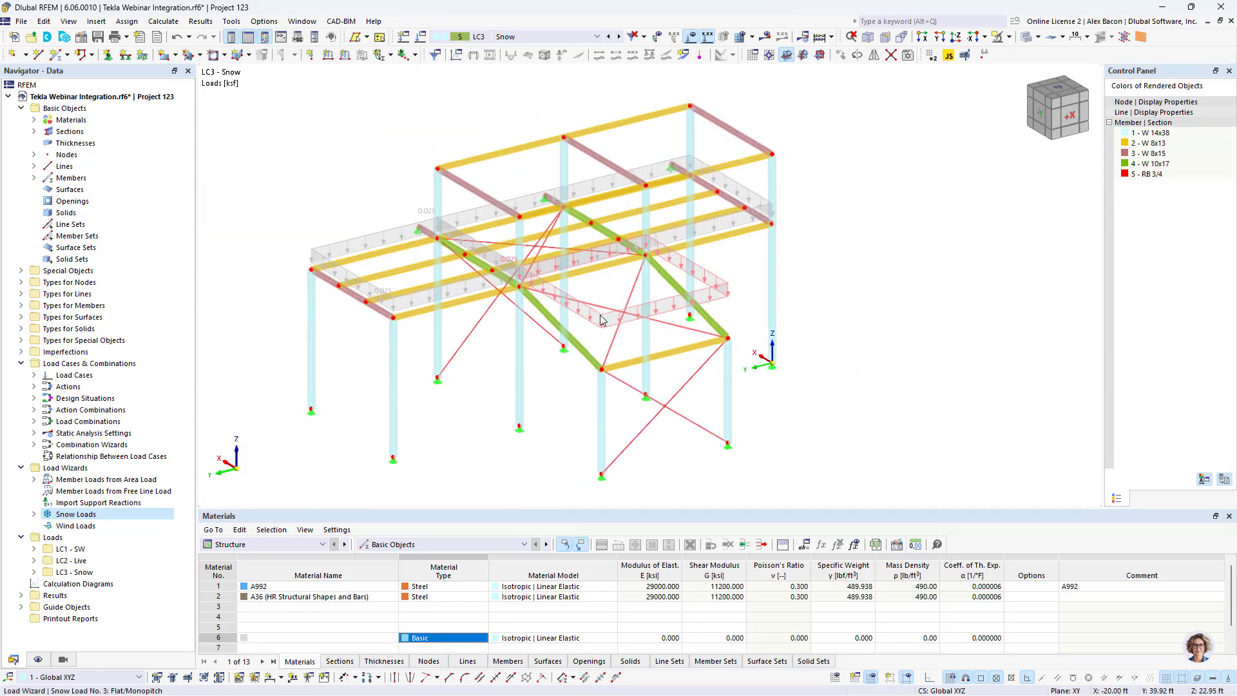
right_click(600, 319)
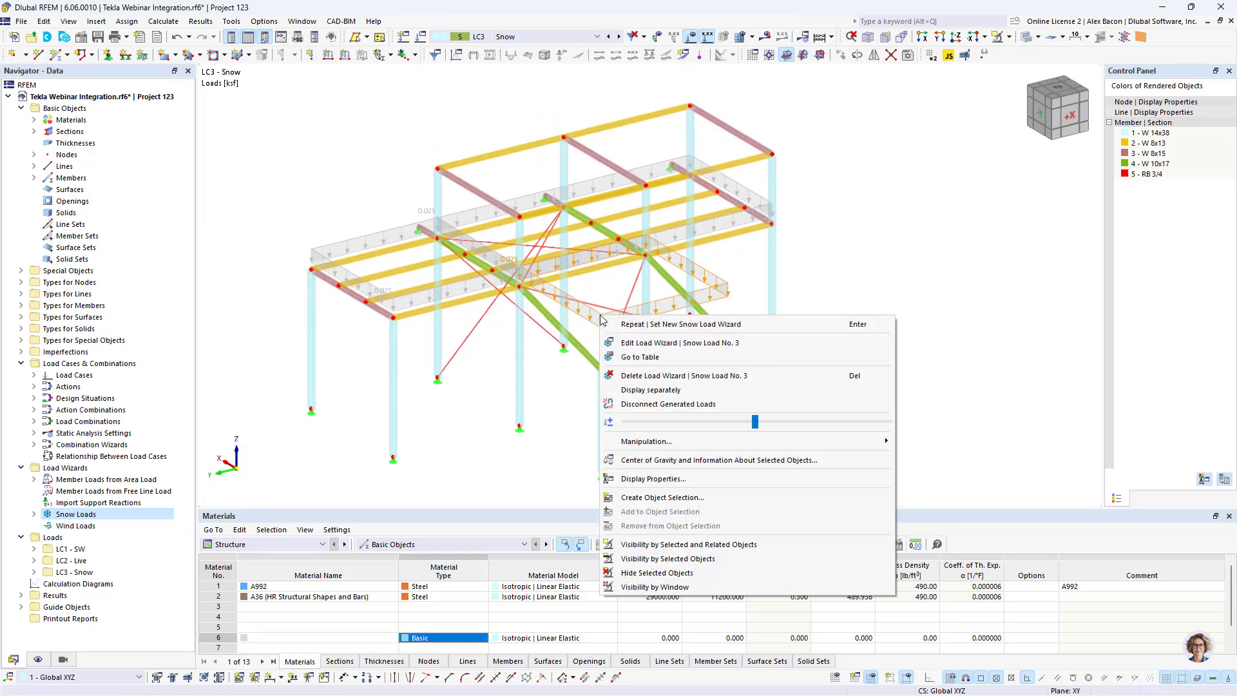
click(658, 389)
mouse_move(620, 273)
ctrl+middle_down()
mouse_move(646, 287)
mouse_move(757, 277)
mouse_move(715, 225)
mouse_move(652, 232)
mouse_move(598, 265)
mouse_move(603, 283)
ctrl+middle_up()
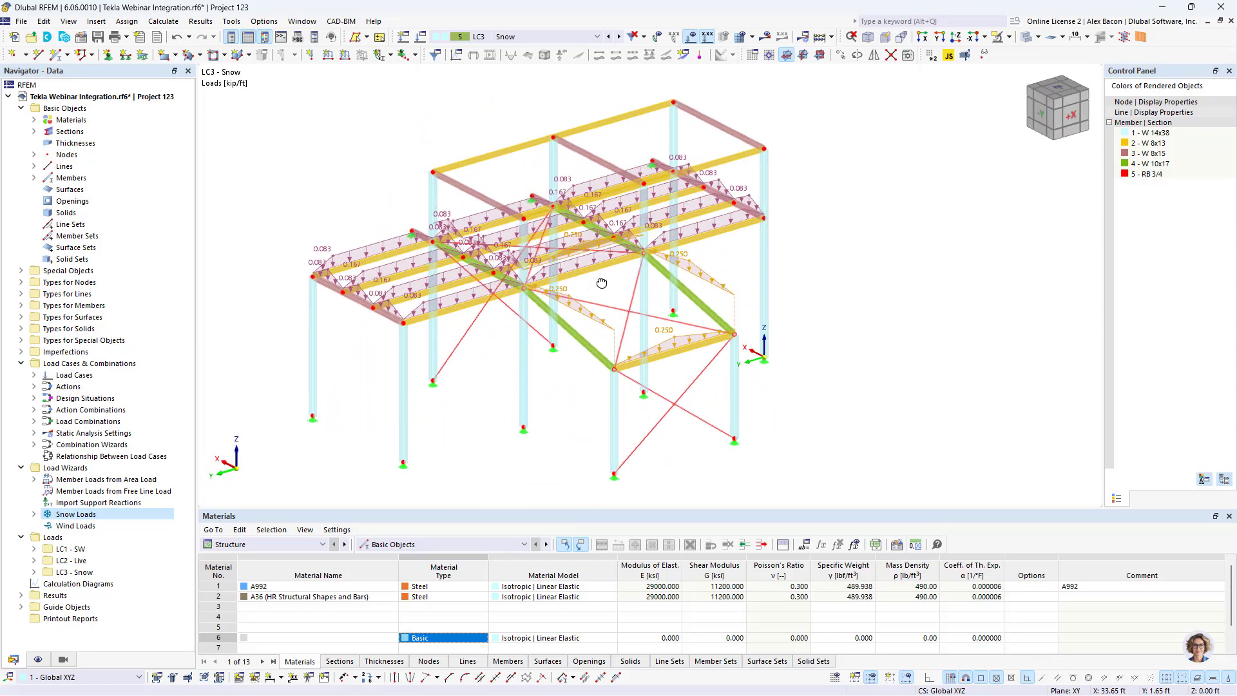
scroll(605, 325, up, 2)
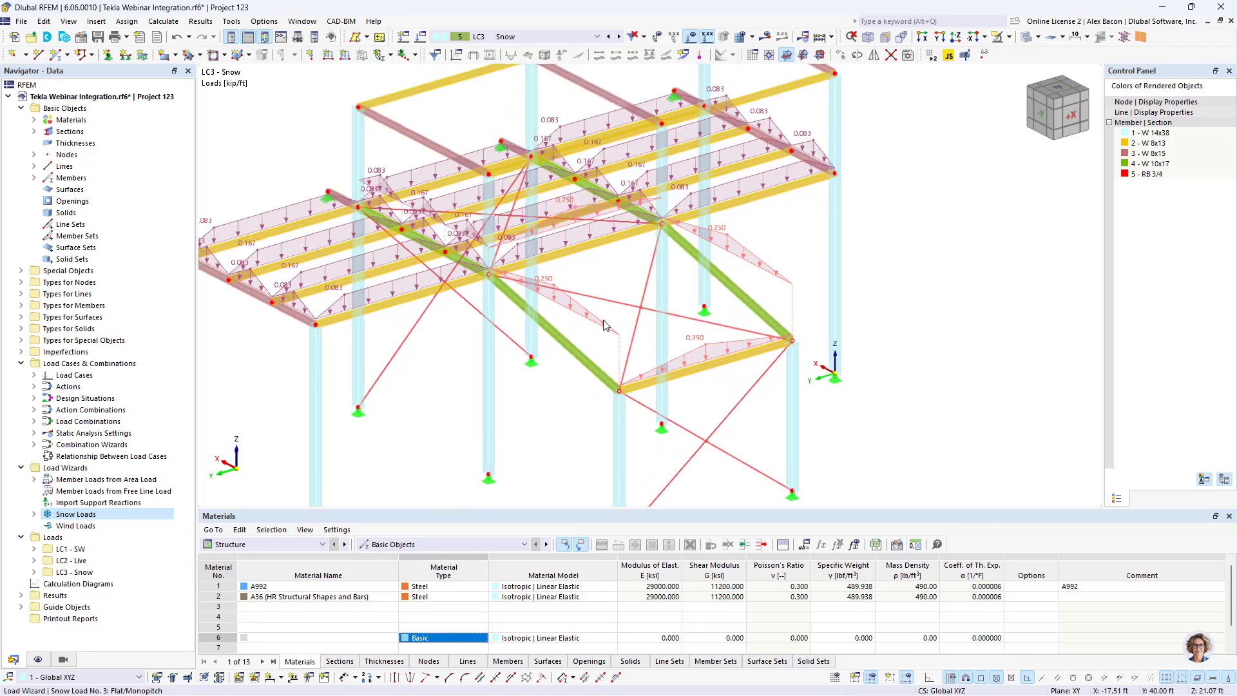
right_click(604, 326)
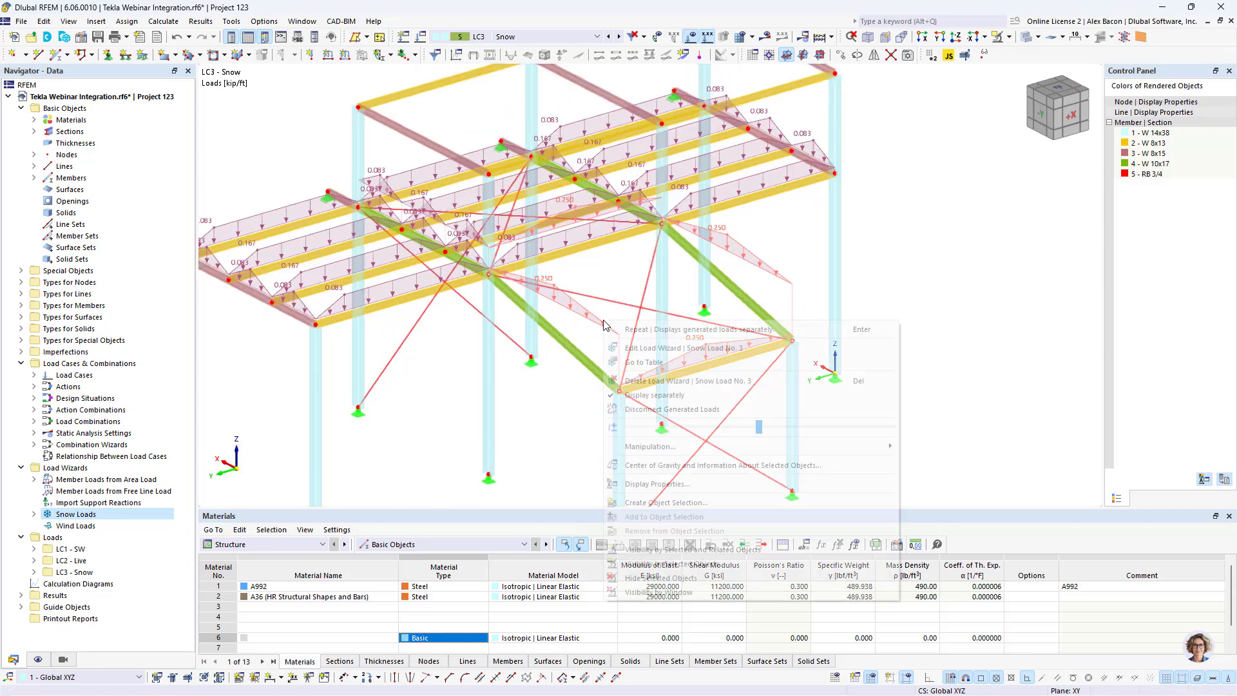
click(696, 394)
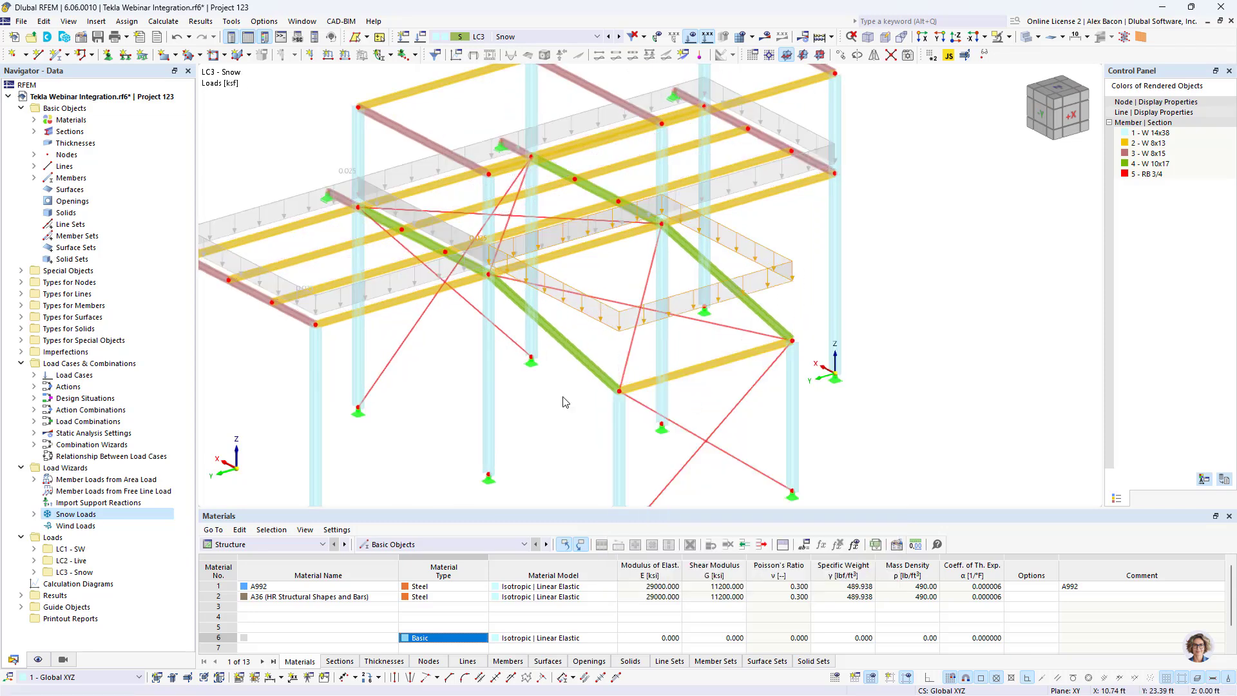
Step: Step back through the load cases from LC3 Snow past LC2 Live to LC1 SW
scroll(565, 402, down, 4)
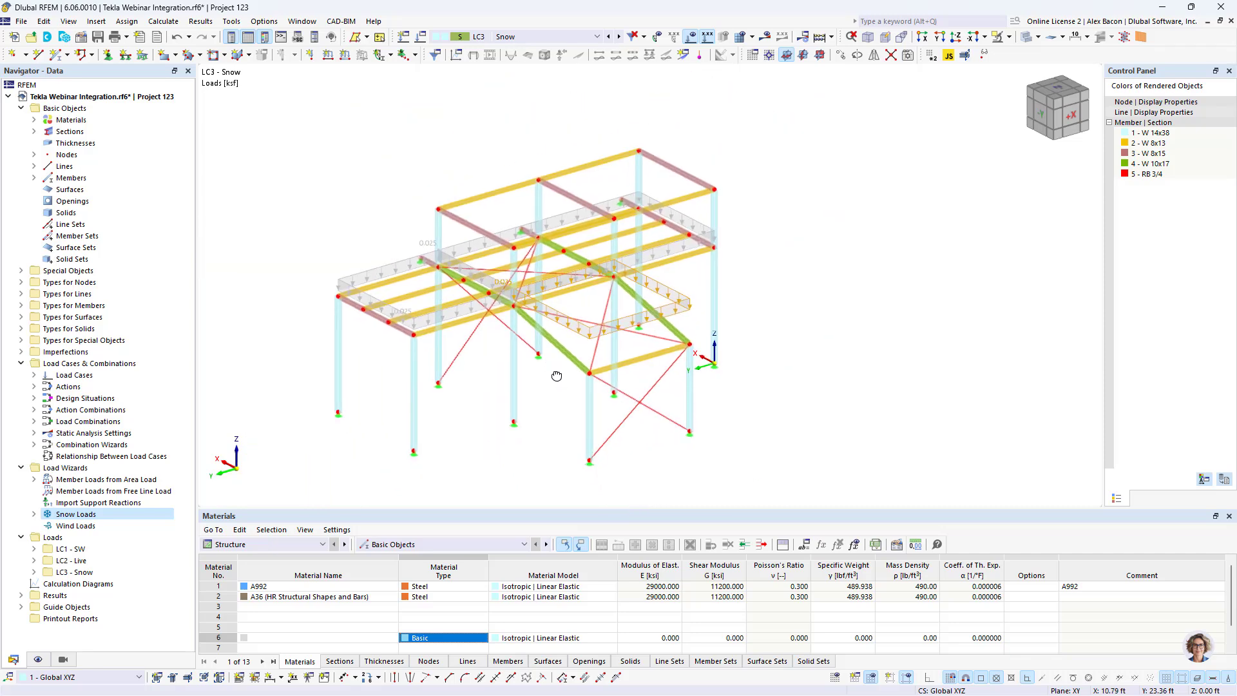
click(608, 36)
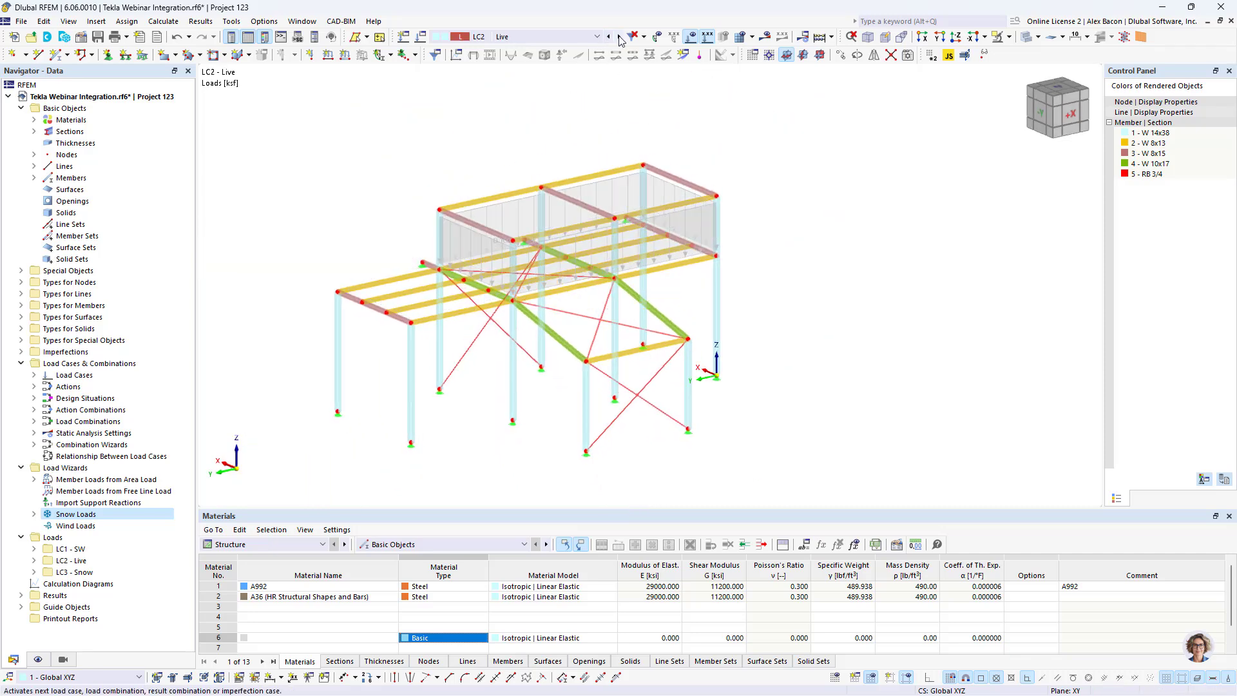
click(608, 36)
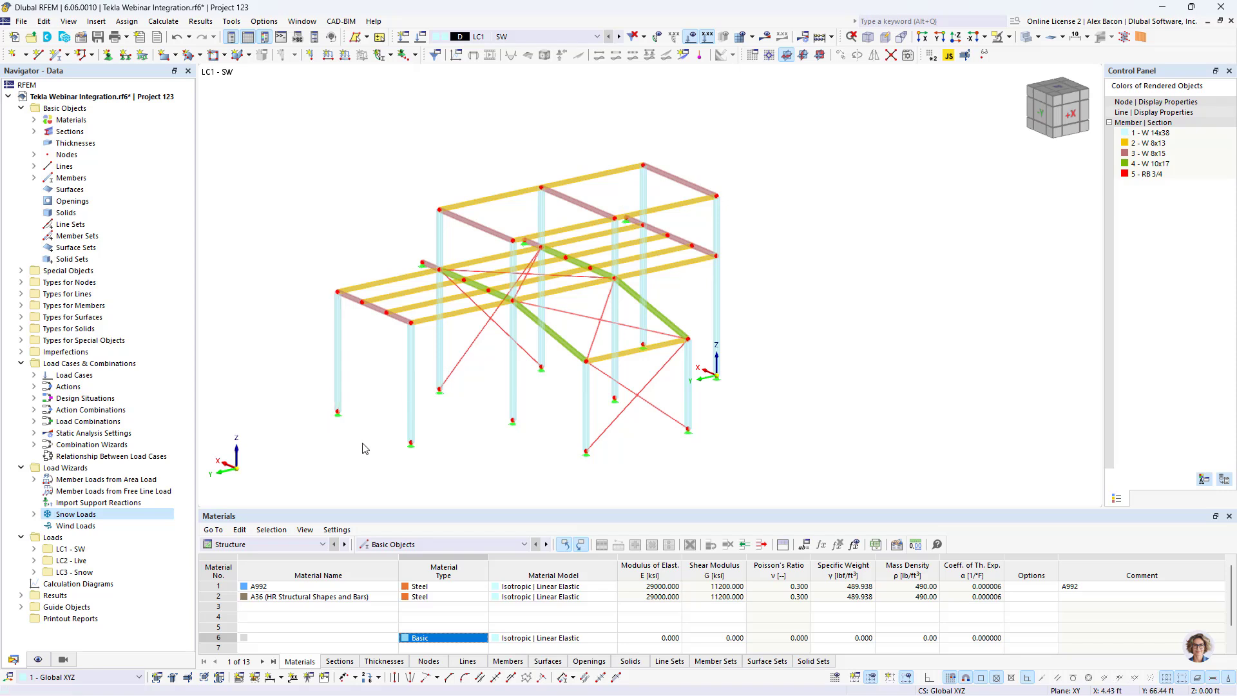
Step: Activate the Steel Design add-on in the model's base data
click(89, 42)
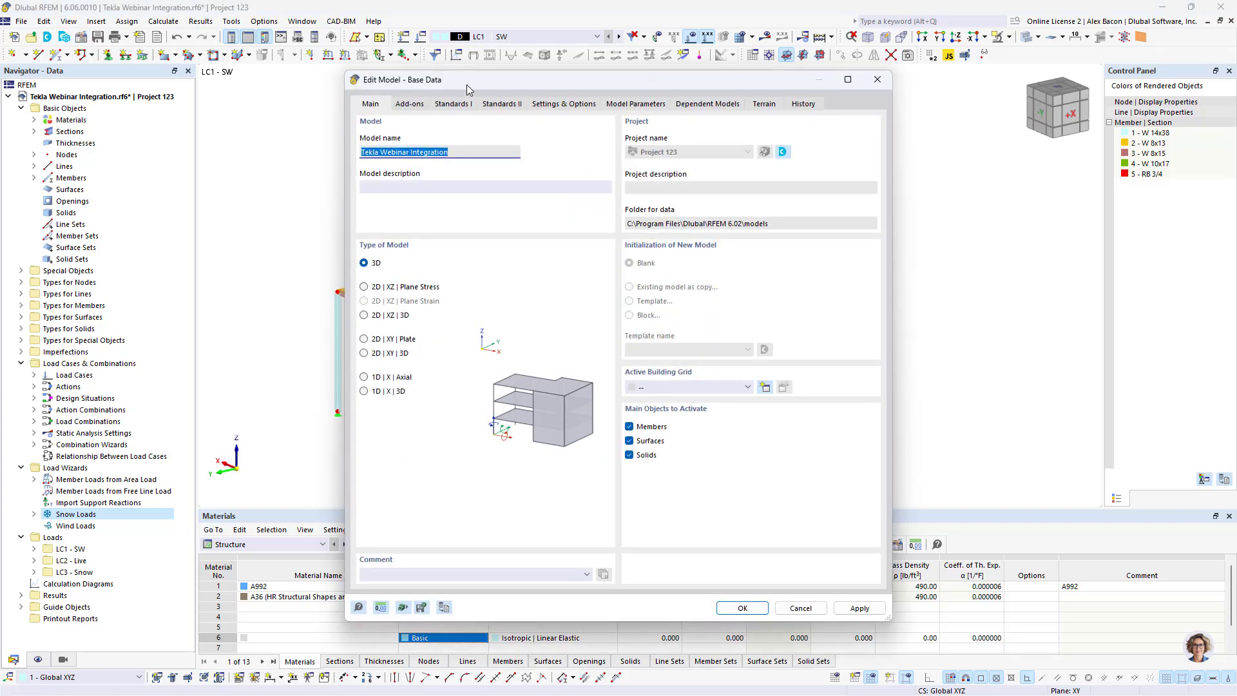
click(403, 106)
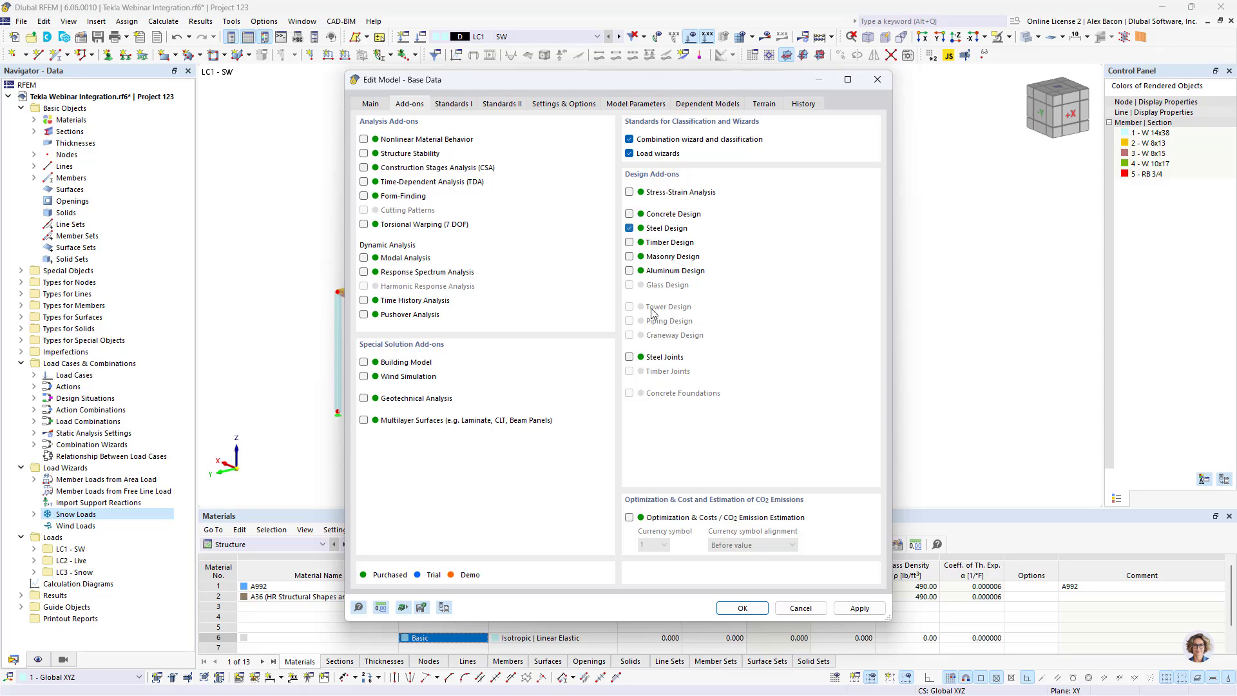
click(743, 608)
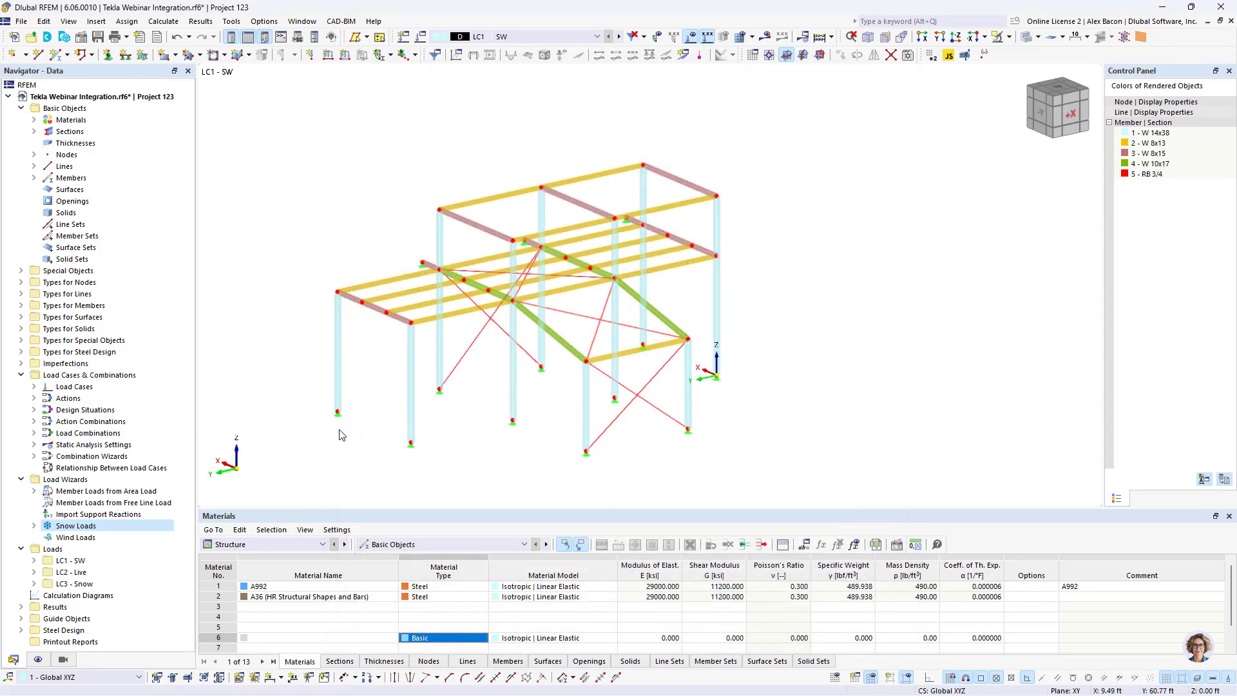
Step: Turn off Perform stability design in the Default steel strength configuration for AISC 360
click(25, 630)
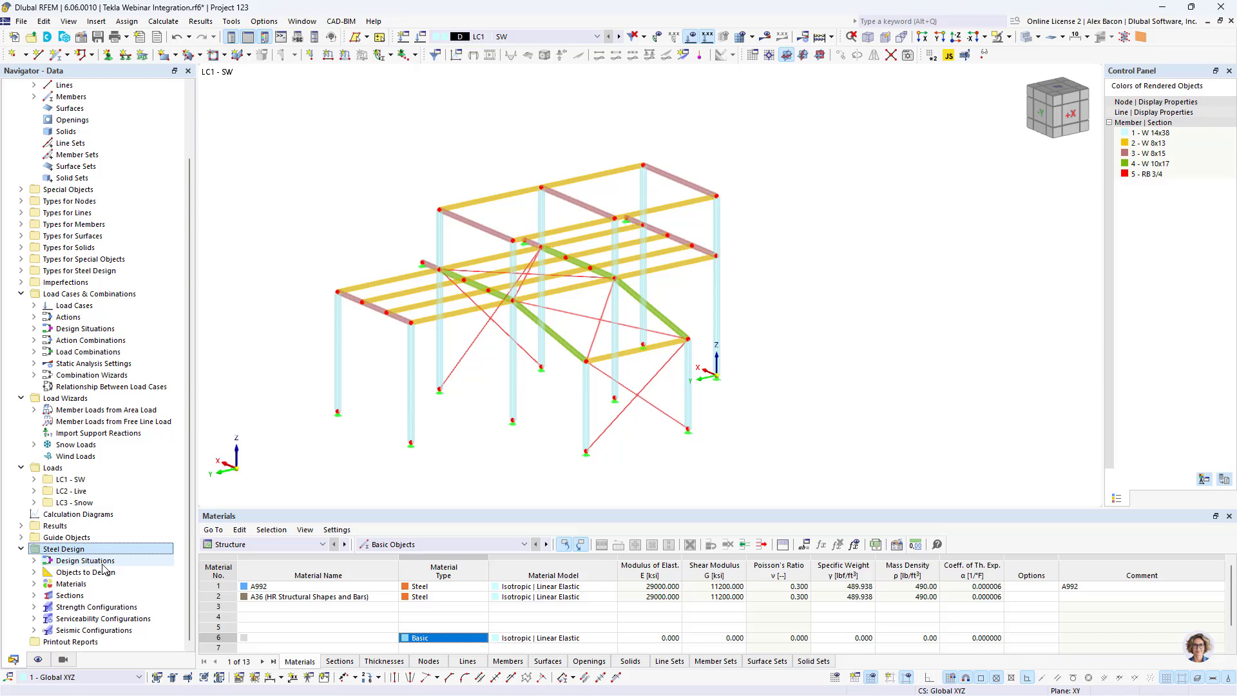
right_click(98, 610)
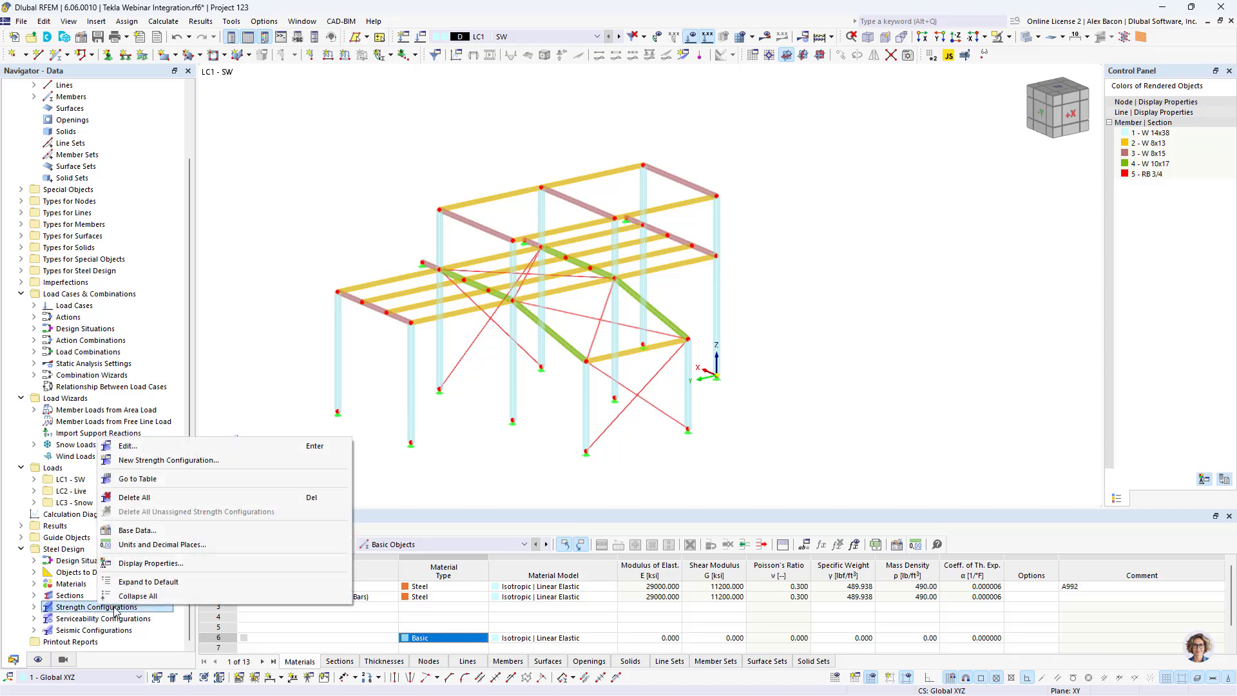
click(145, 446)
click(373, 139)
click(373, 139)
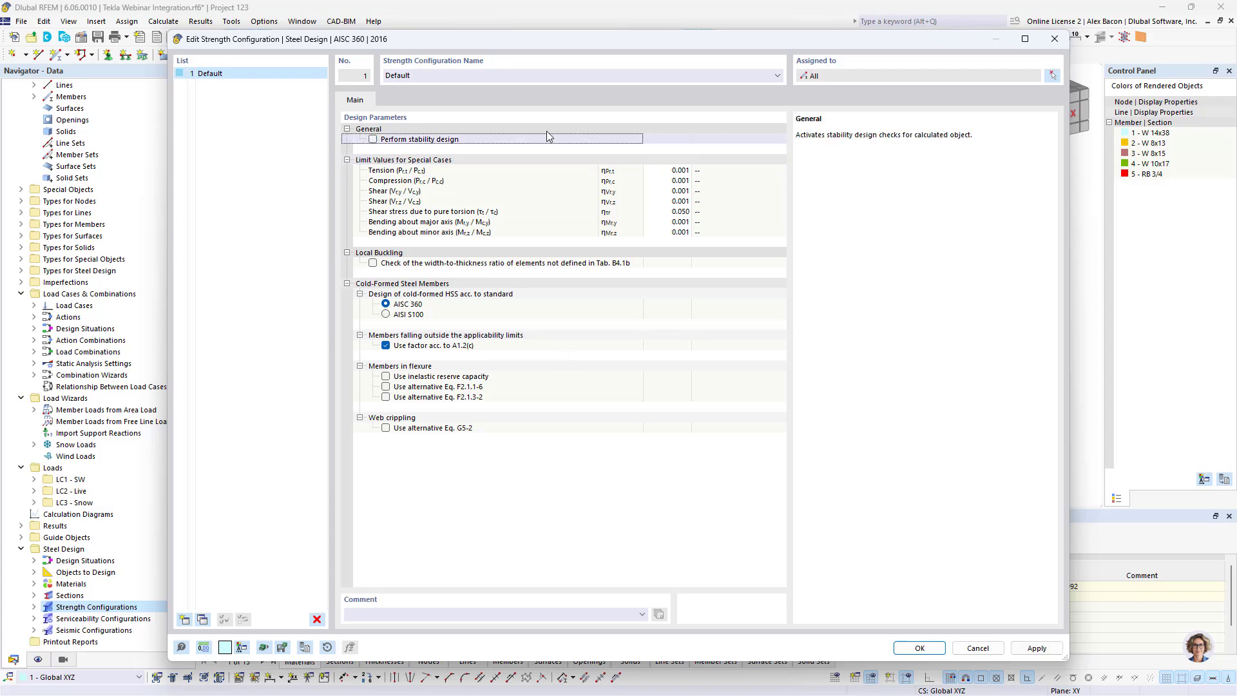
click(920, 649)
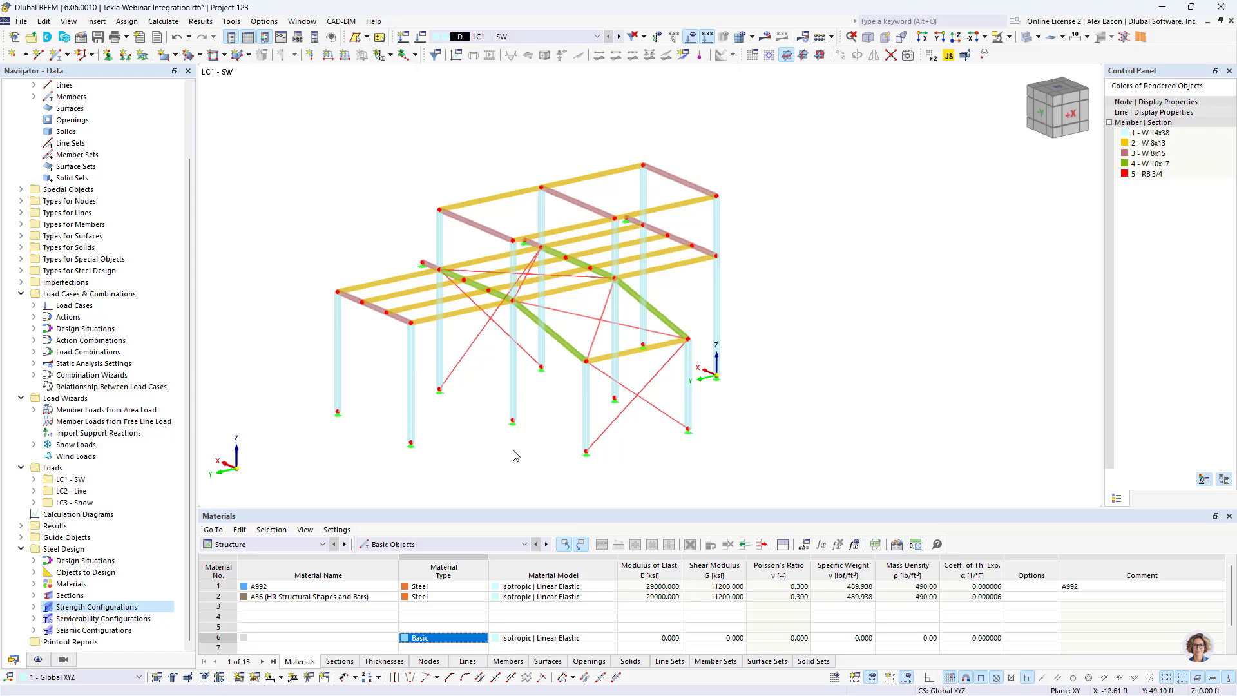
Step: Show the Steel Design input tables and review the design situations and objects to design, highlighting the selected members in the model
scroll(516, 456, up, 2)
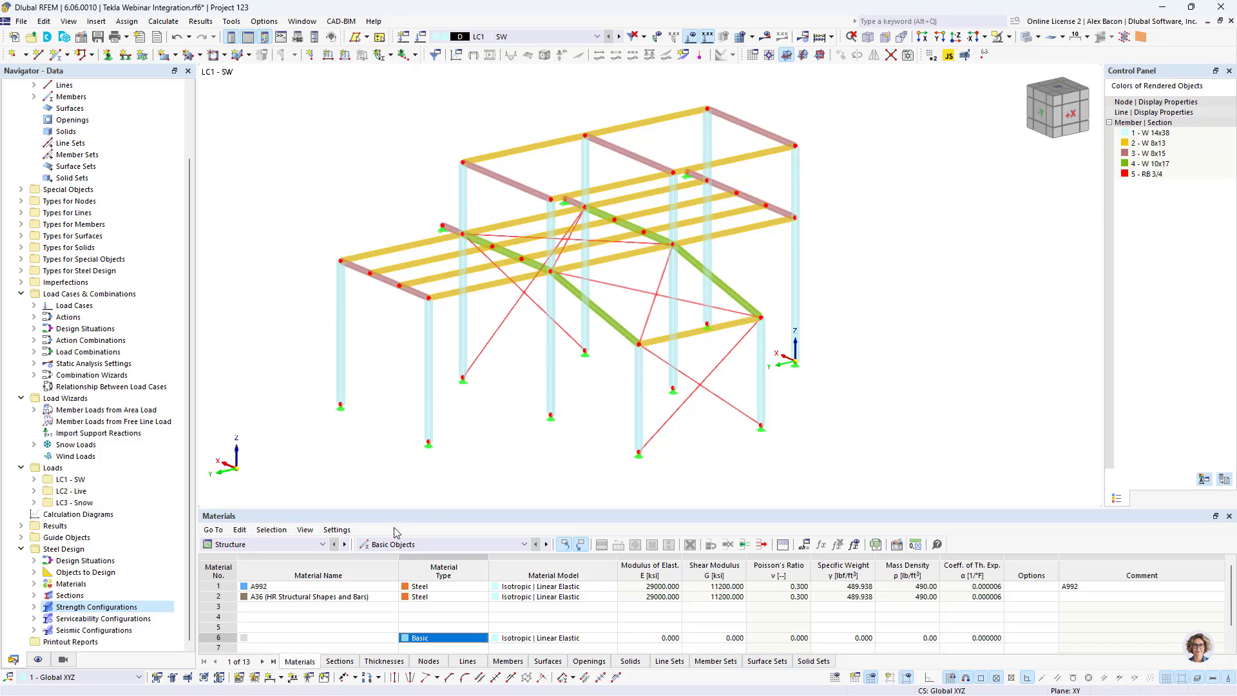
drag(293, 507, 293, 464)
click(271, 501)
click(270, 565)
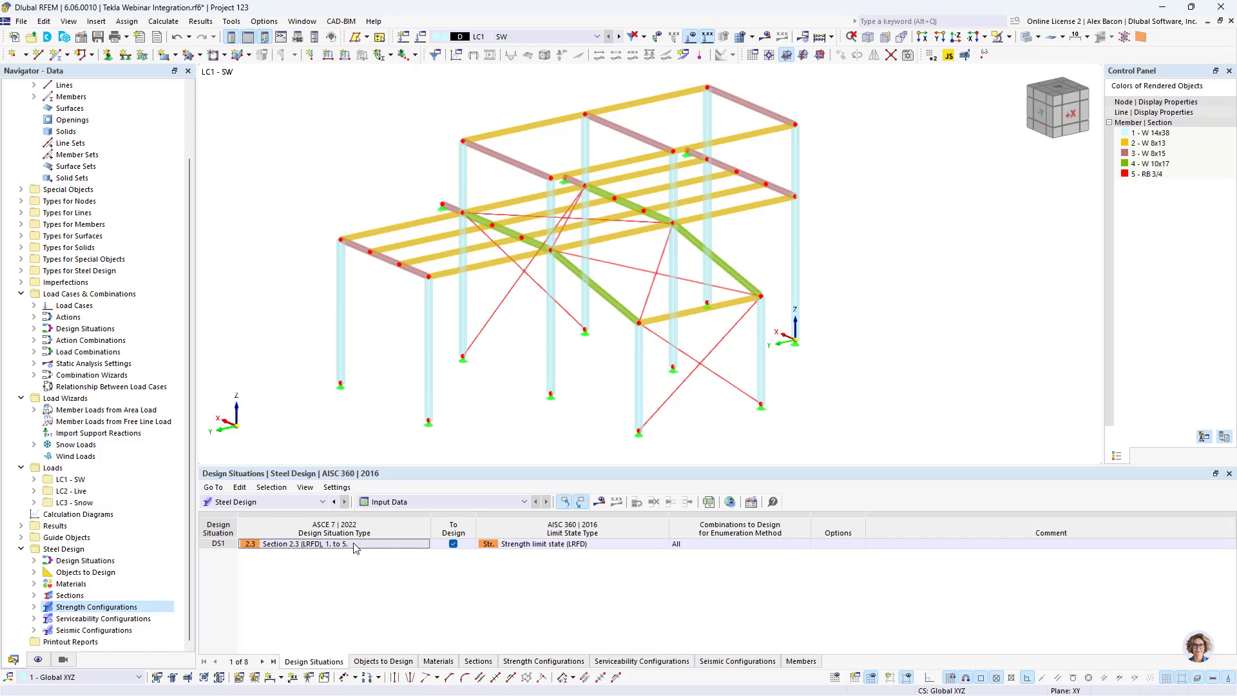
click(377, 661)
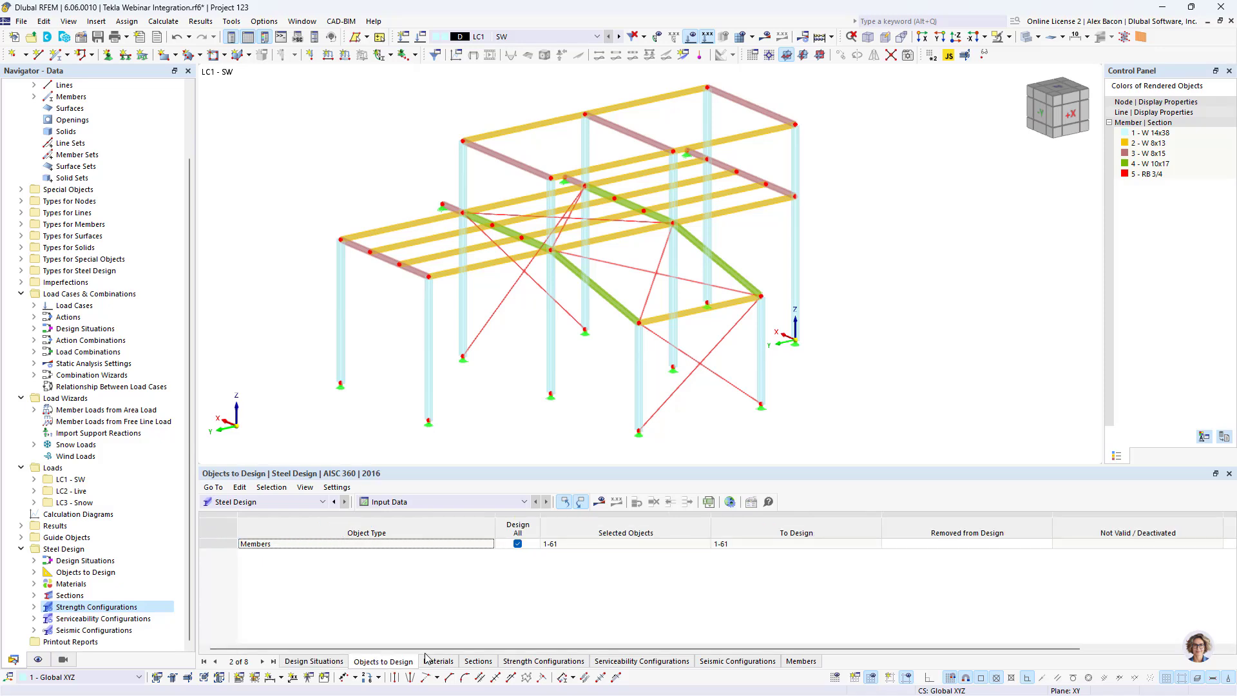
click(593, 544)
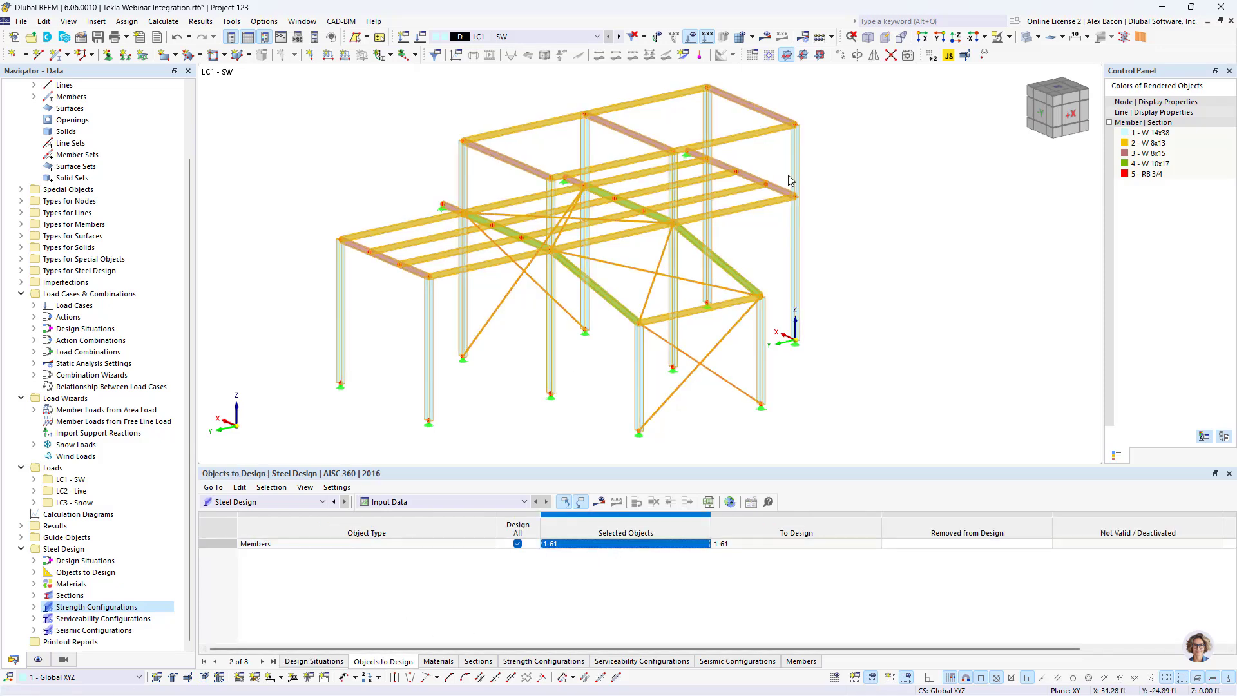
Step: Review the materials, sections and design situations set for Steel Design and start the design calculation
click(433, 664)
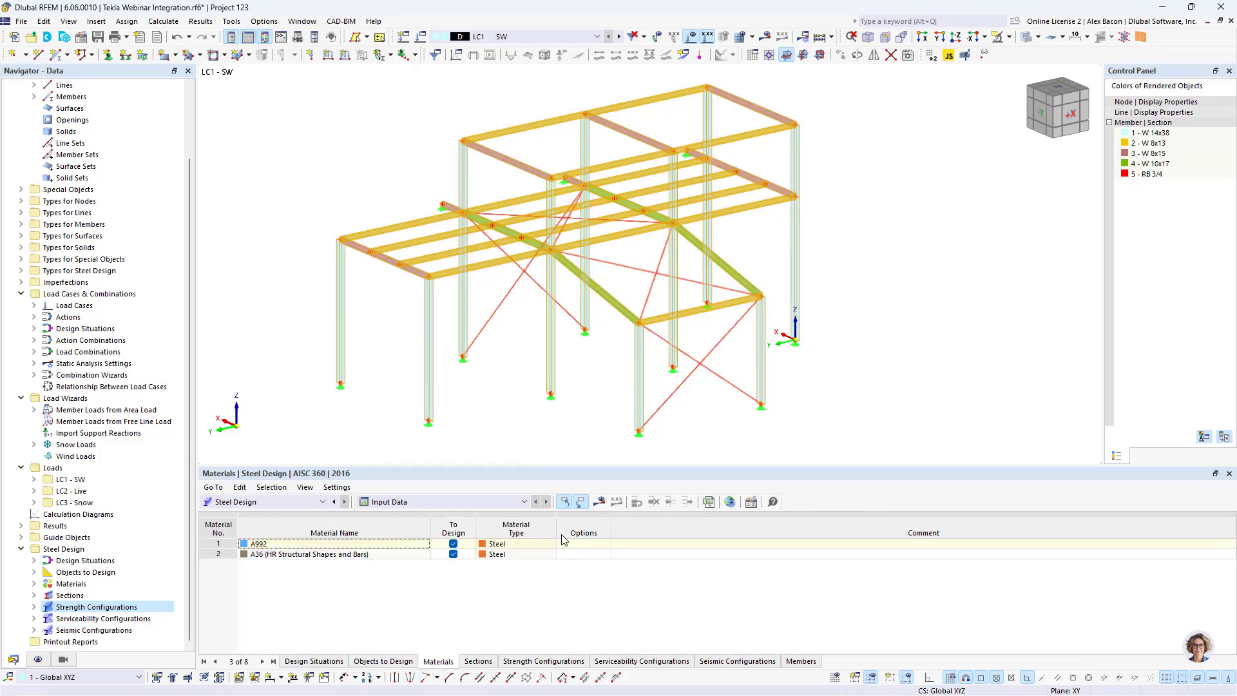
click(480, 662)
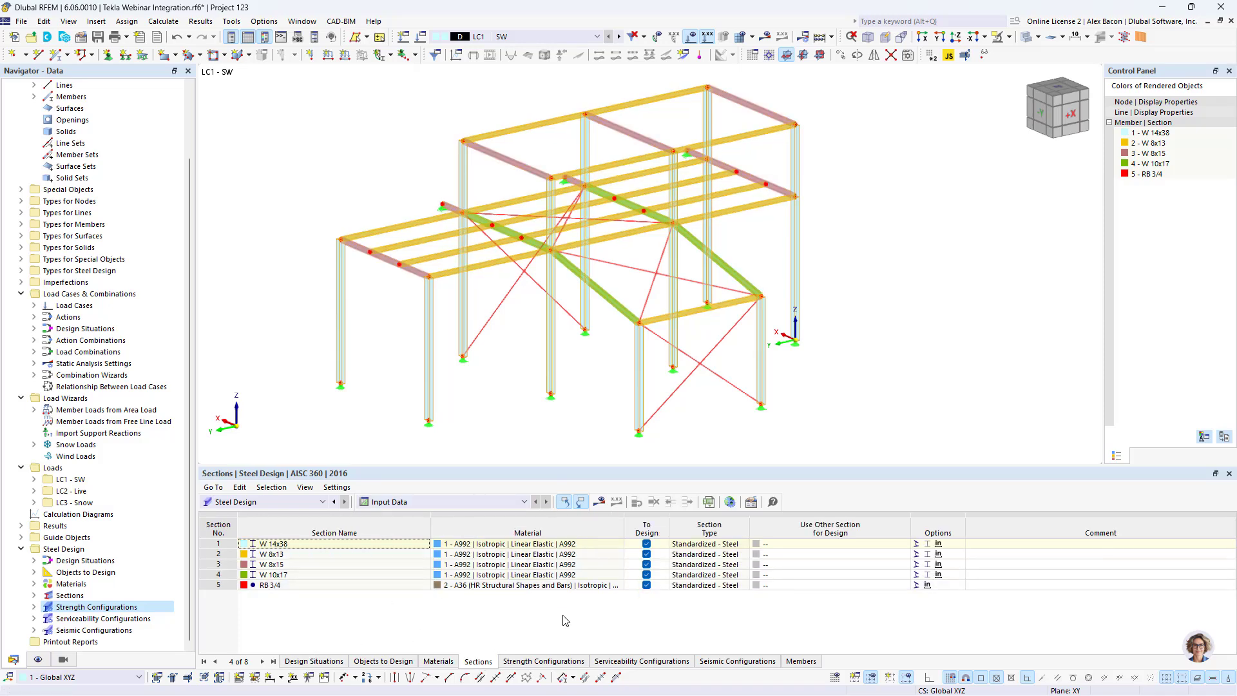
click(327, 660)
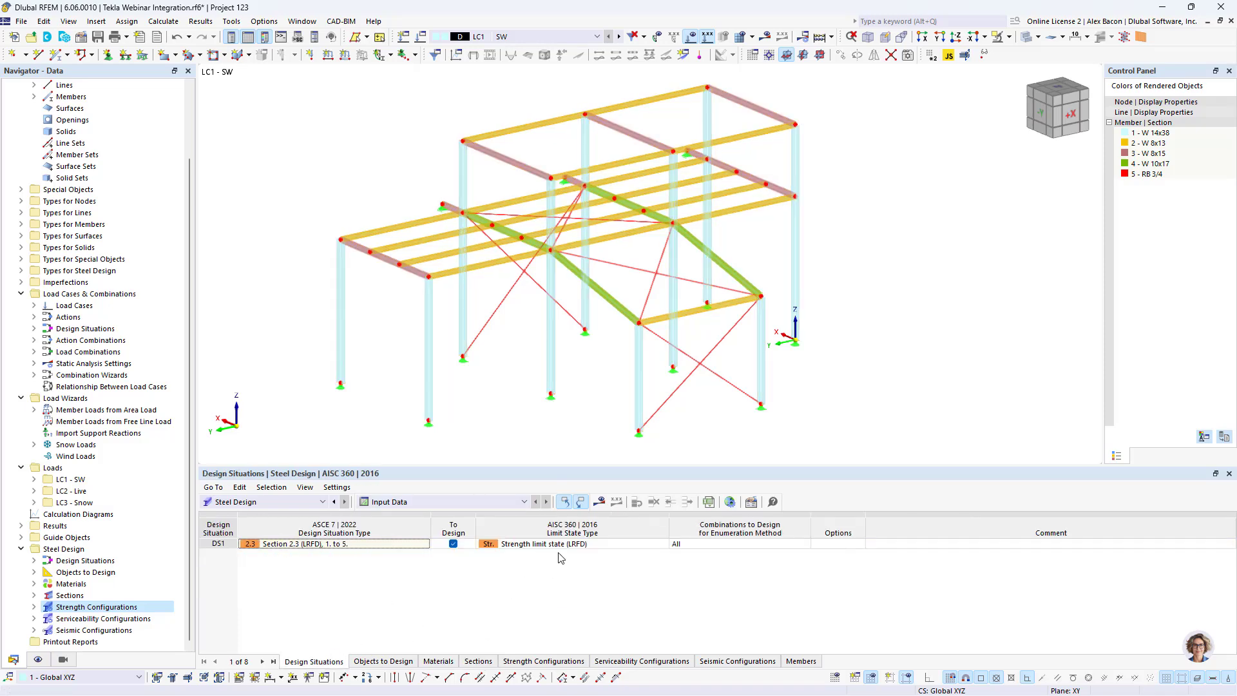
click(598, 502)
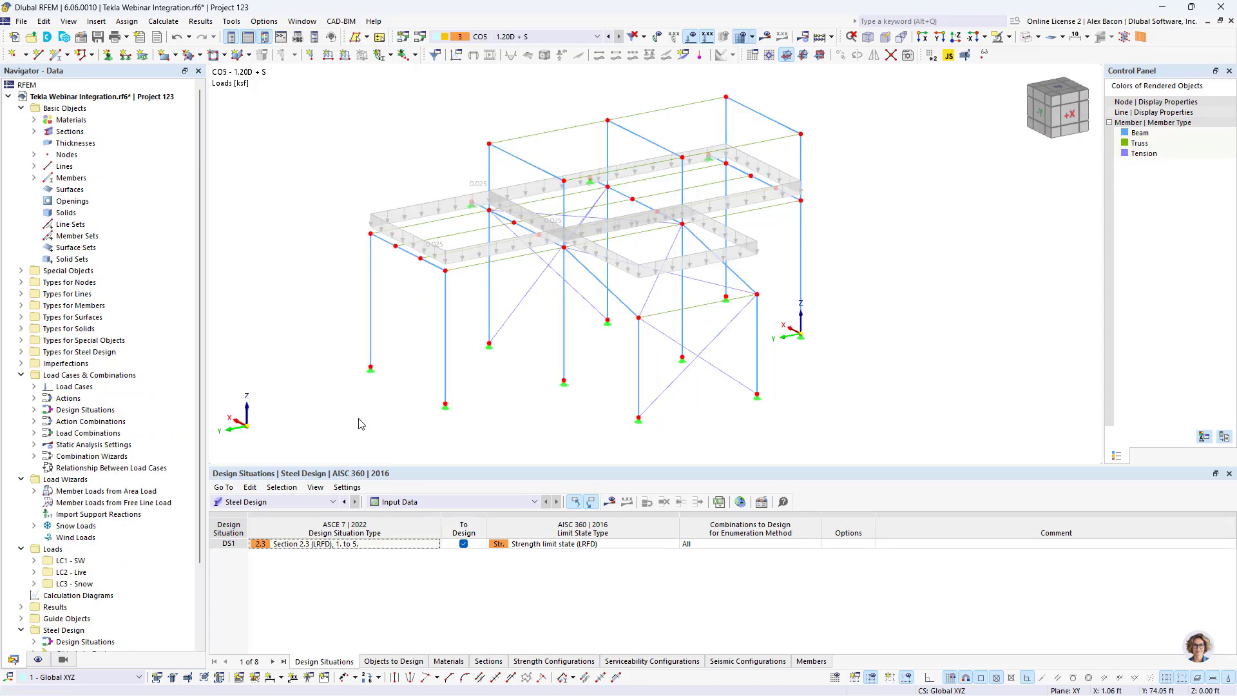
Step: Reassign the Roof 1 snow load to the upper roof by picking corner nodes 28, 30, 26 and 25
double_click(516, 192)
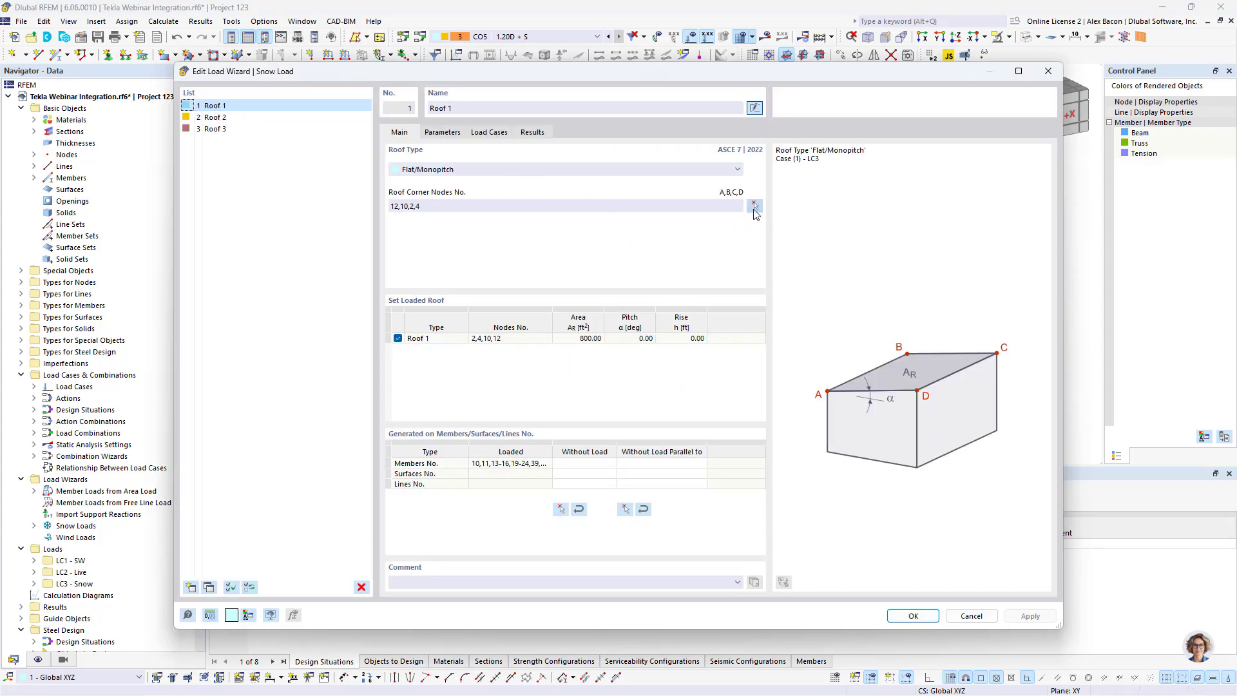
click(755, 206)
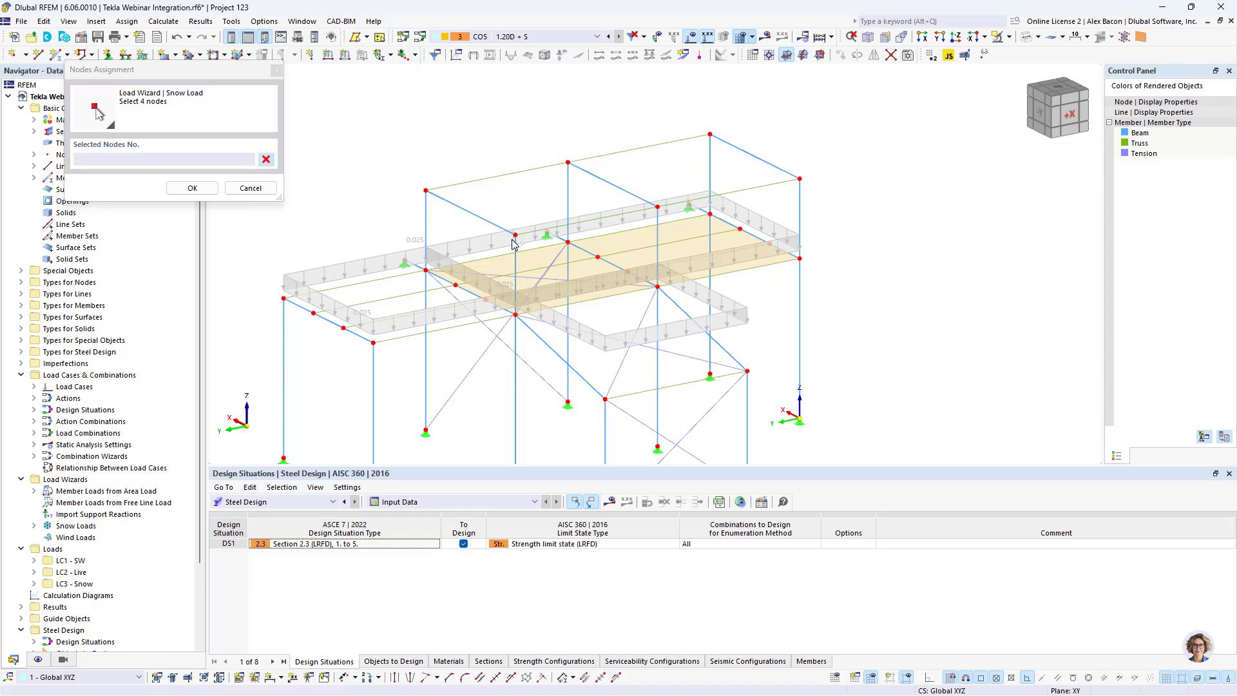
click(515, 235)
click(425, 190)
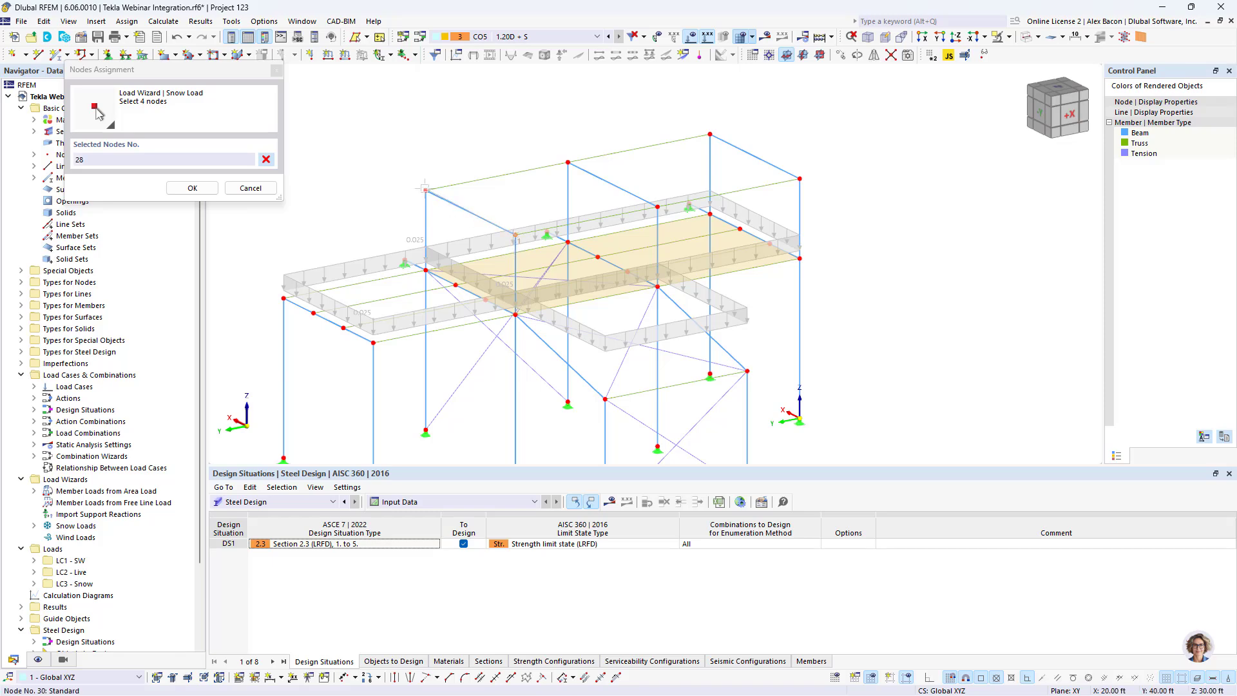
click(709, 135)
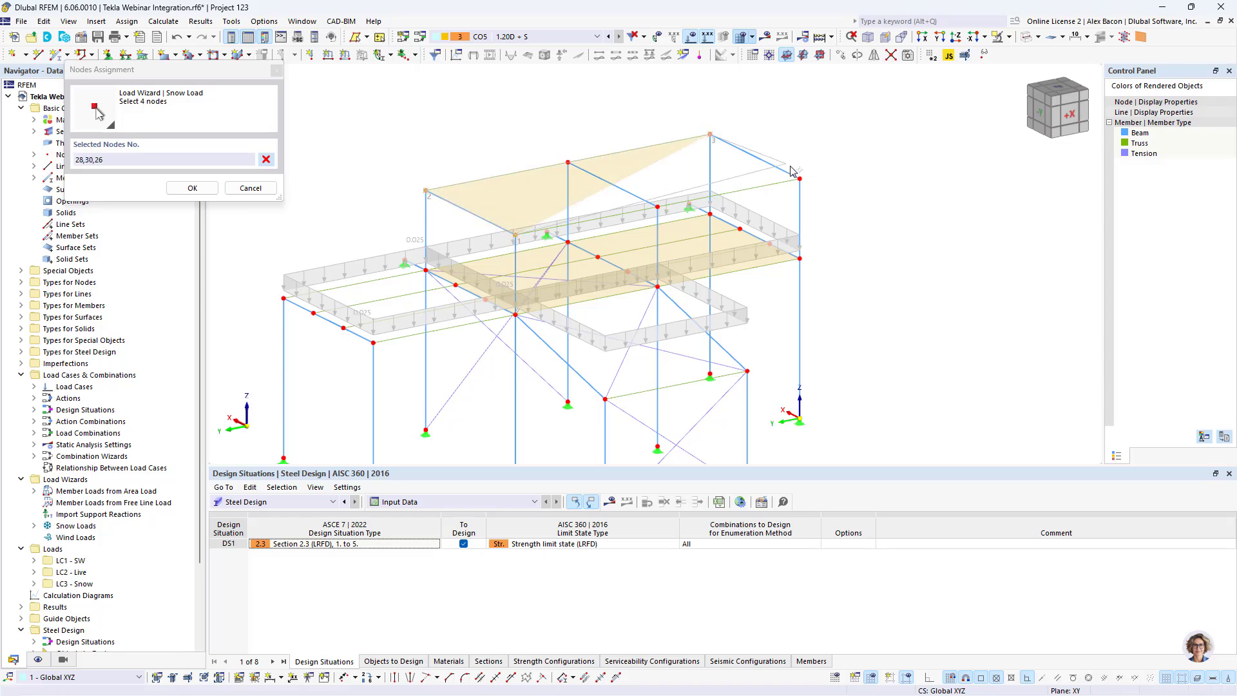
click(761, 188)
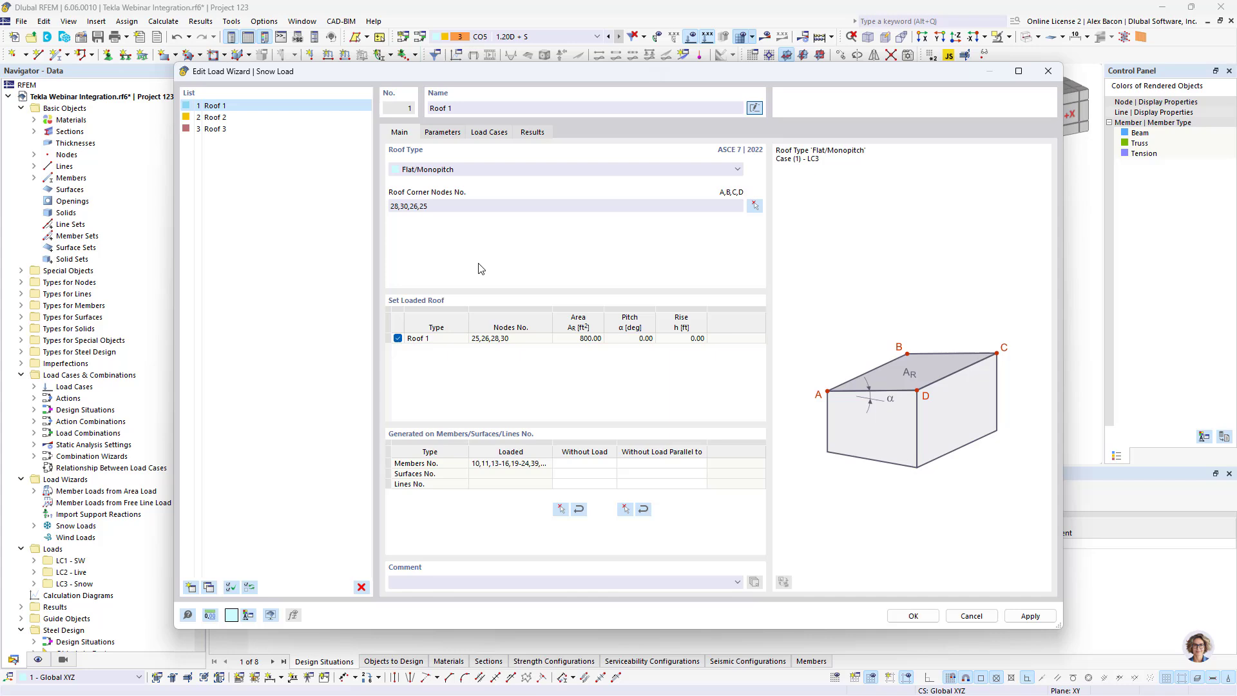
click(913, 615)
click(672, 419)
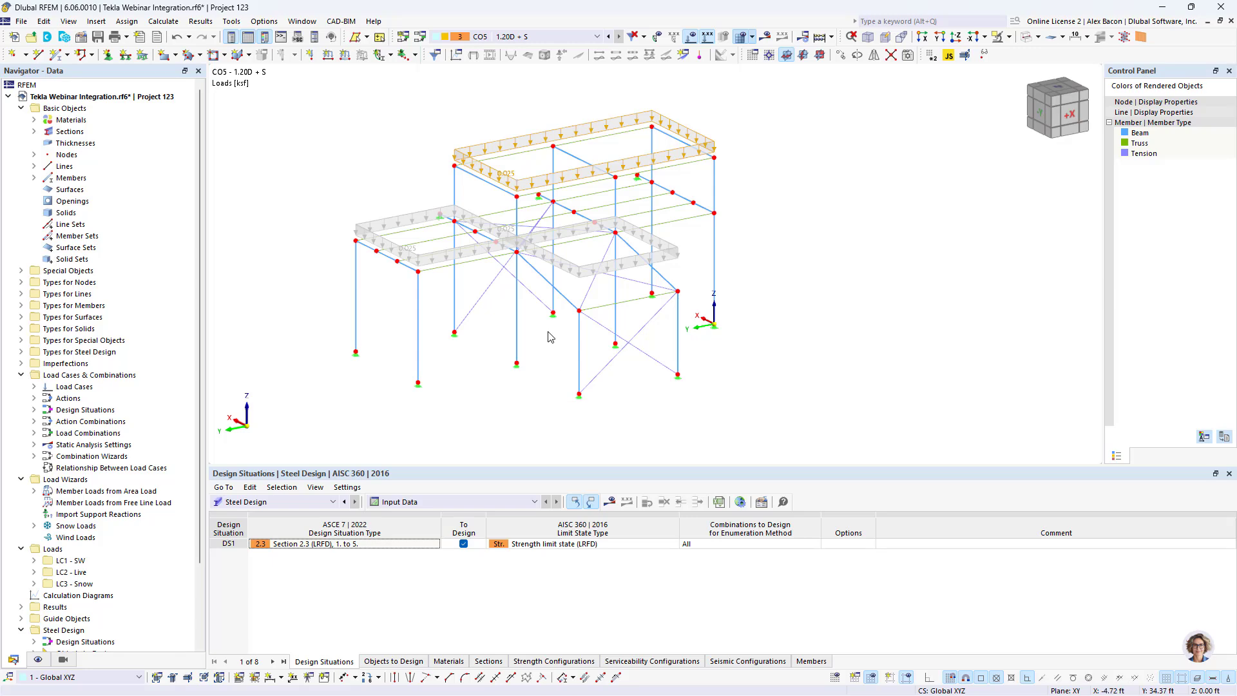
Step: Run the Steel Design calculation and hide the loads in the design check results view
click(610, 503)
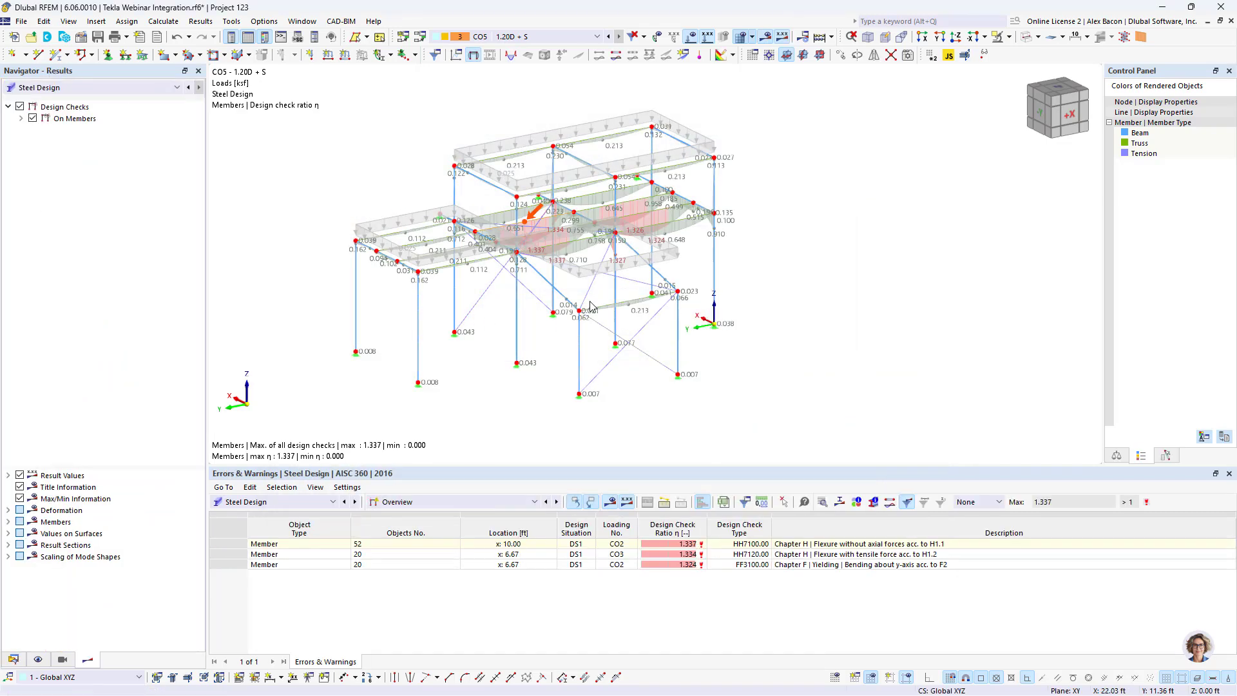
scroll(591, 306, up, 2)
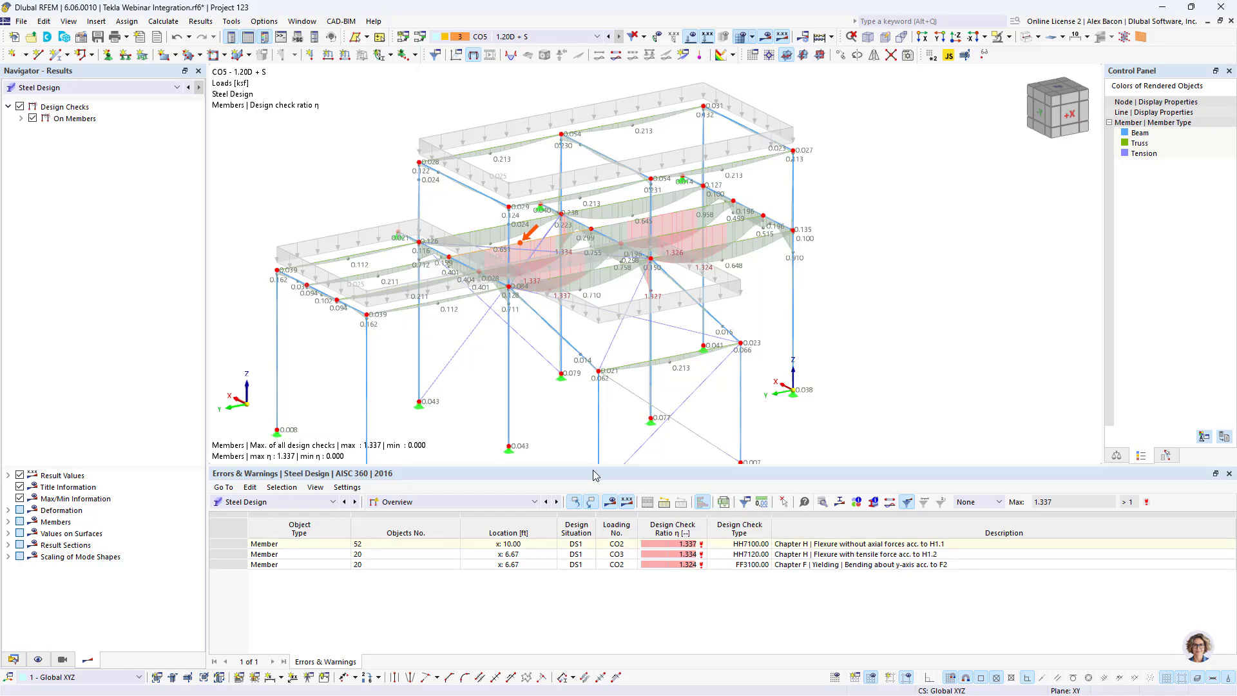
scroll(571, 419, down, 2)
ctrl+middle_drag(566, 386, 603, 369)
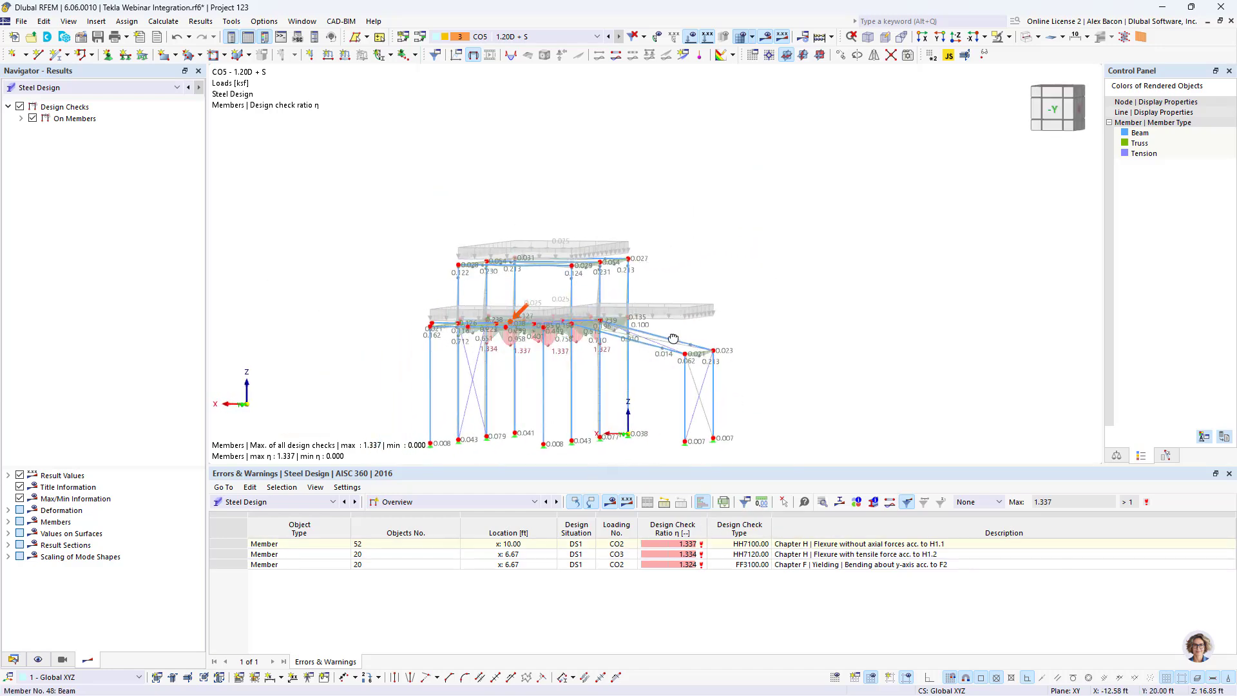
click(691, 37)
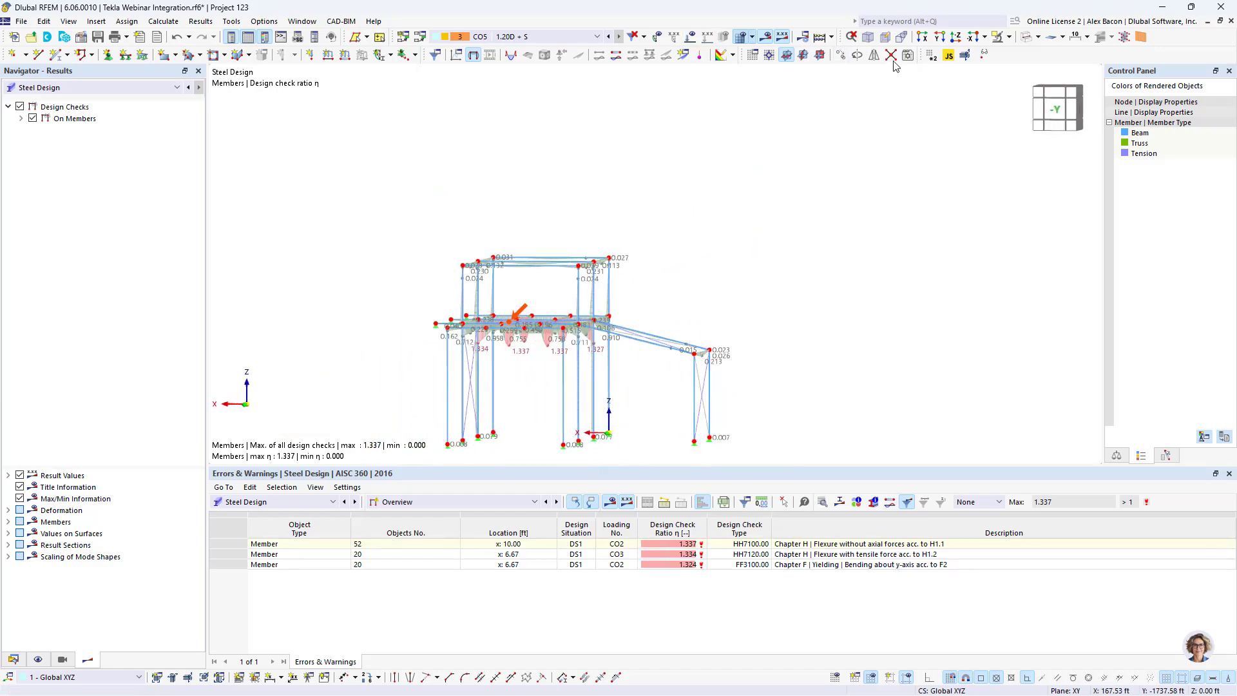
Step: Isolate the horizontal framing at the intermediate level so only those members and their design ratios are displayed
ctrl+middle_drag(513, 341, 525, 333)
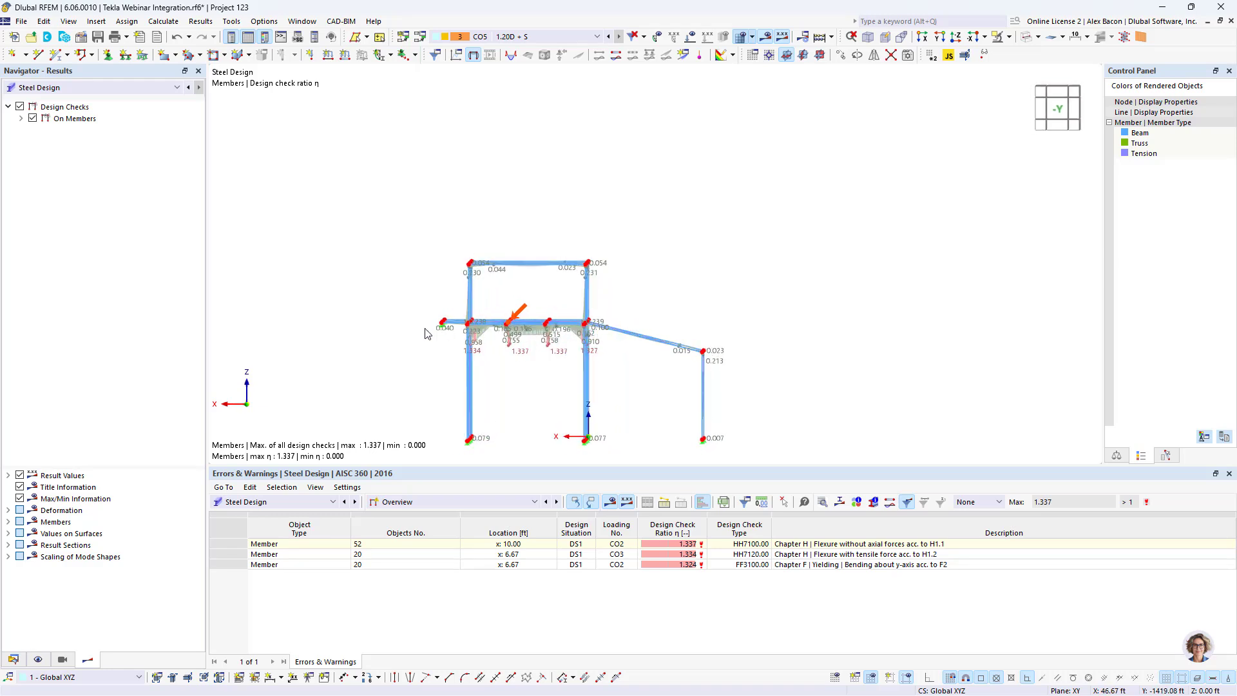
drag(425, 336, 616, 305)
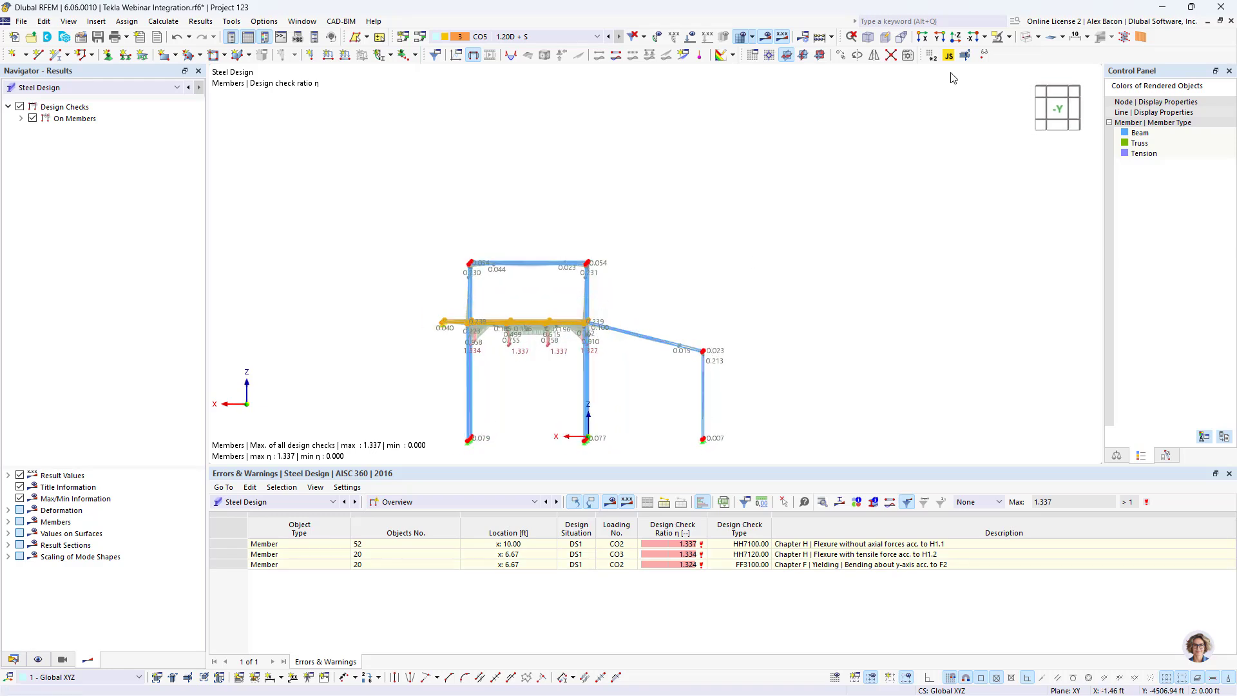
click(1002, 38)
ctrl+middle_drag(693, 229, 566, 268)
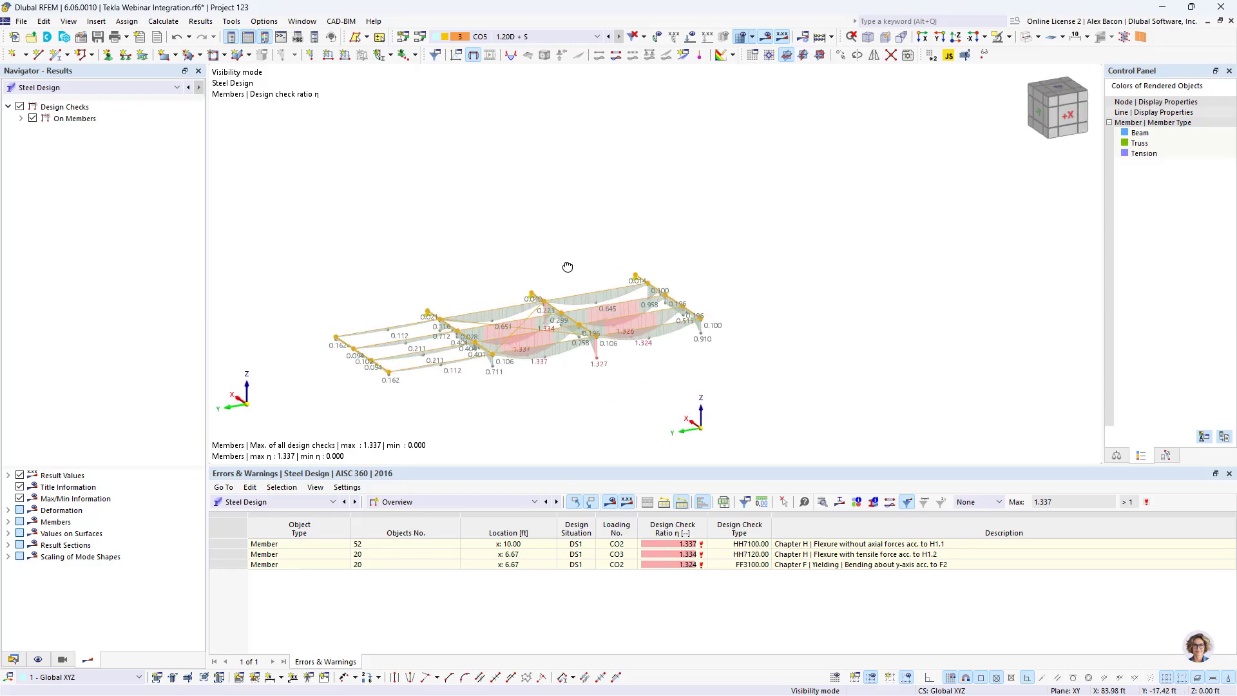
scroll(541, 404, up, 1)
click(540, 402)
scroll(505, 332, up, 3)
scroll(505, 333, up, 2)
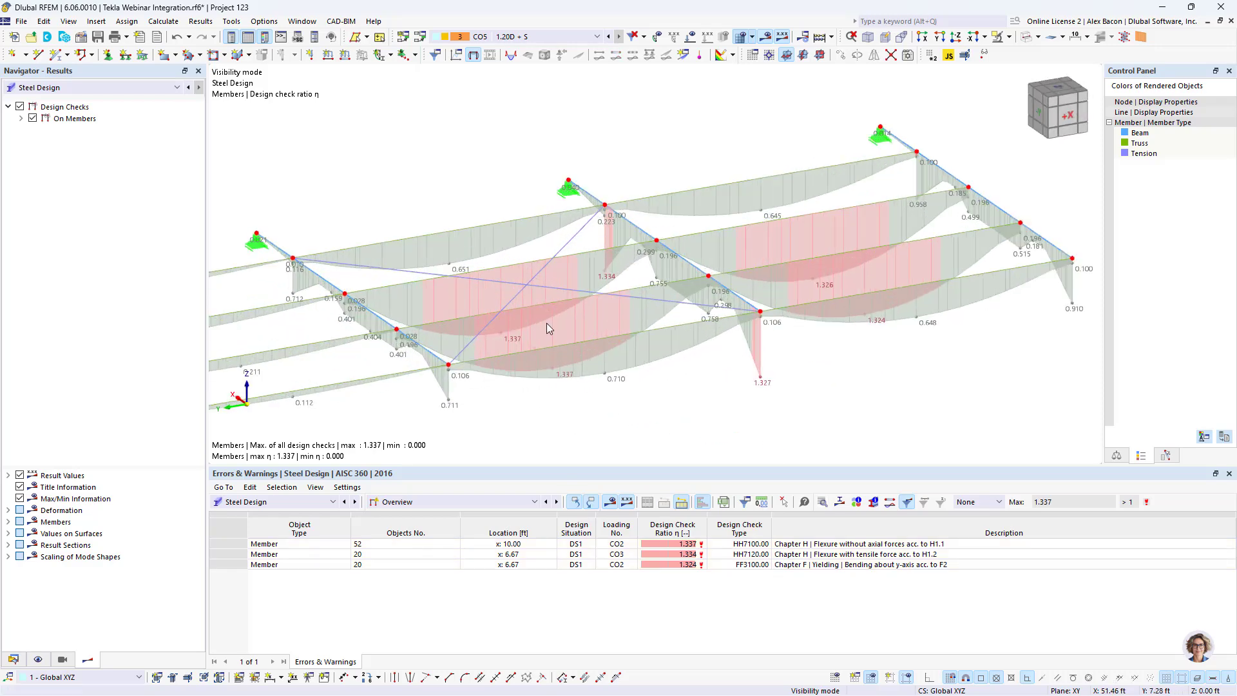
Step: Display the isolated members as transparent solid models and color them by section
click(1027, 37)
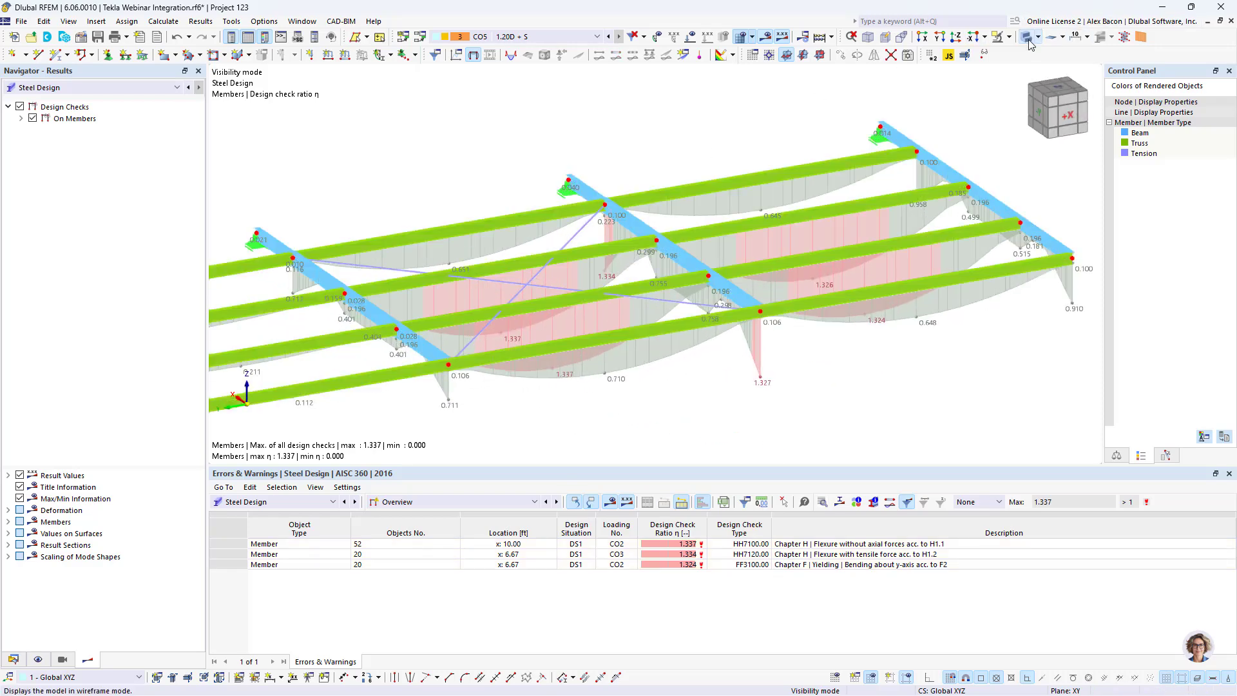
click(38, 659)
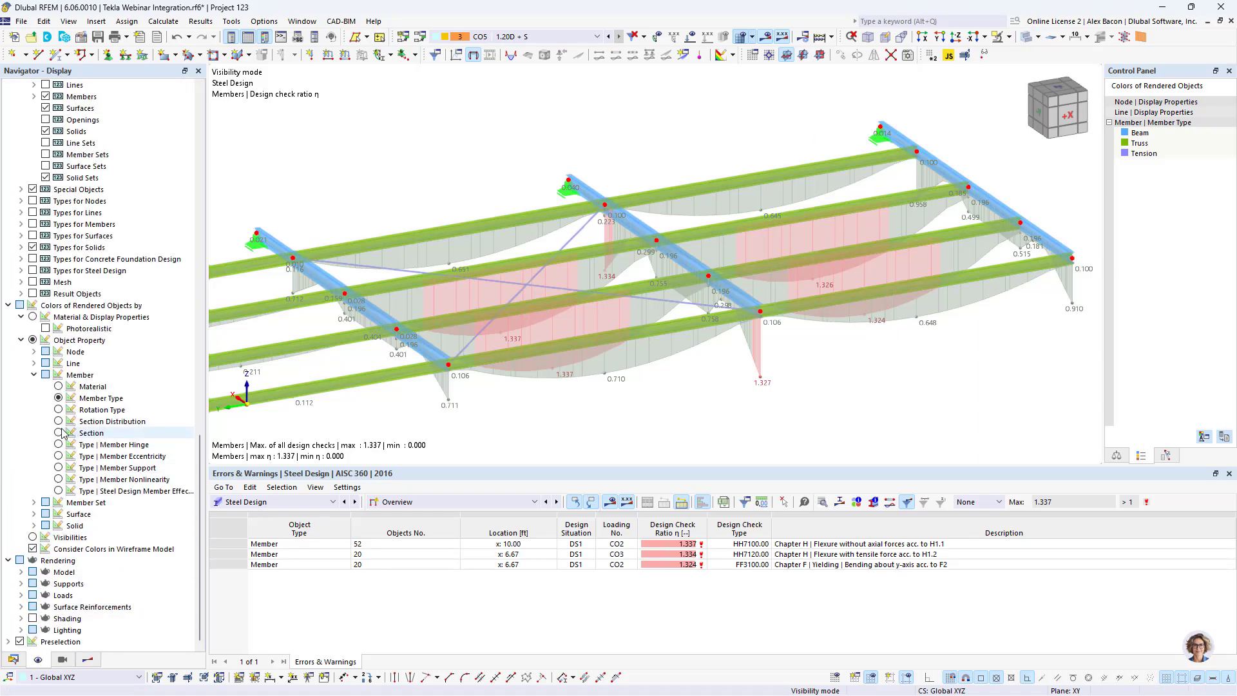
click(90, 432)
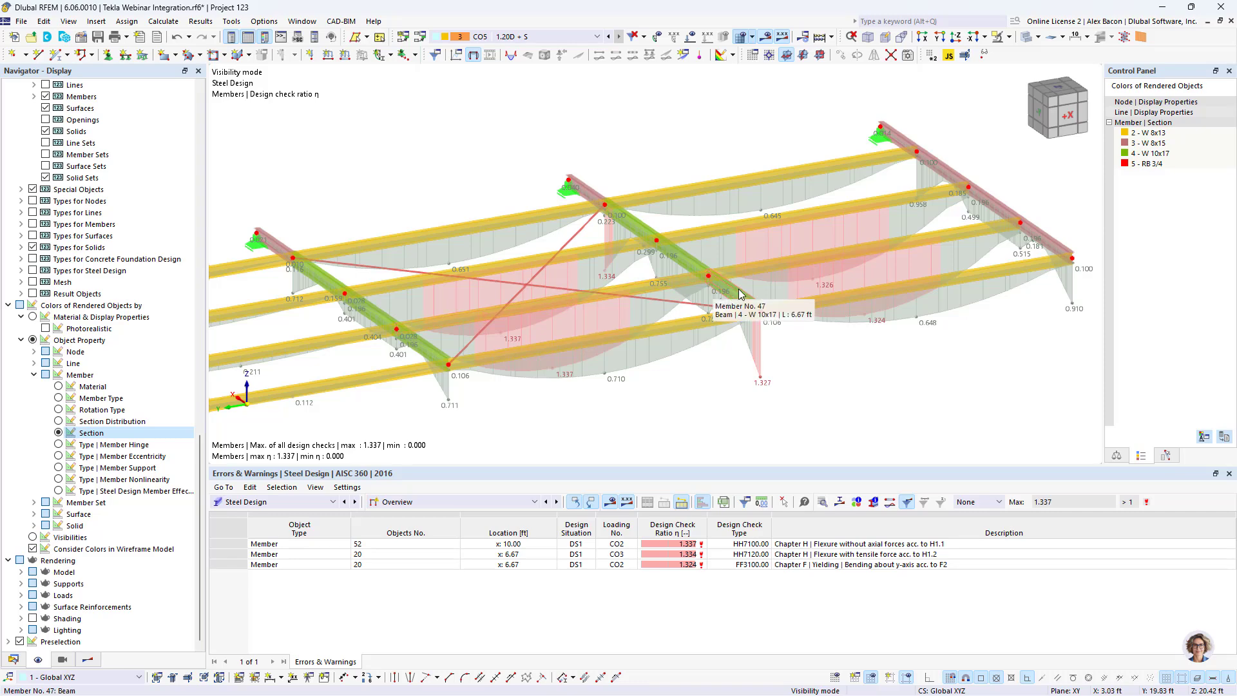
scroll(739, 294, down, 2)
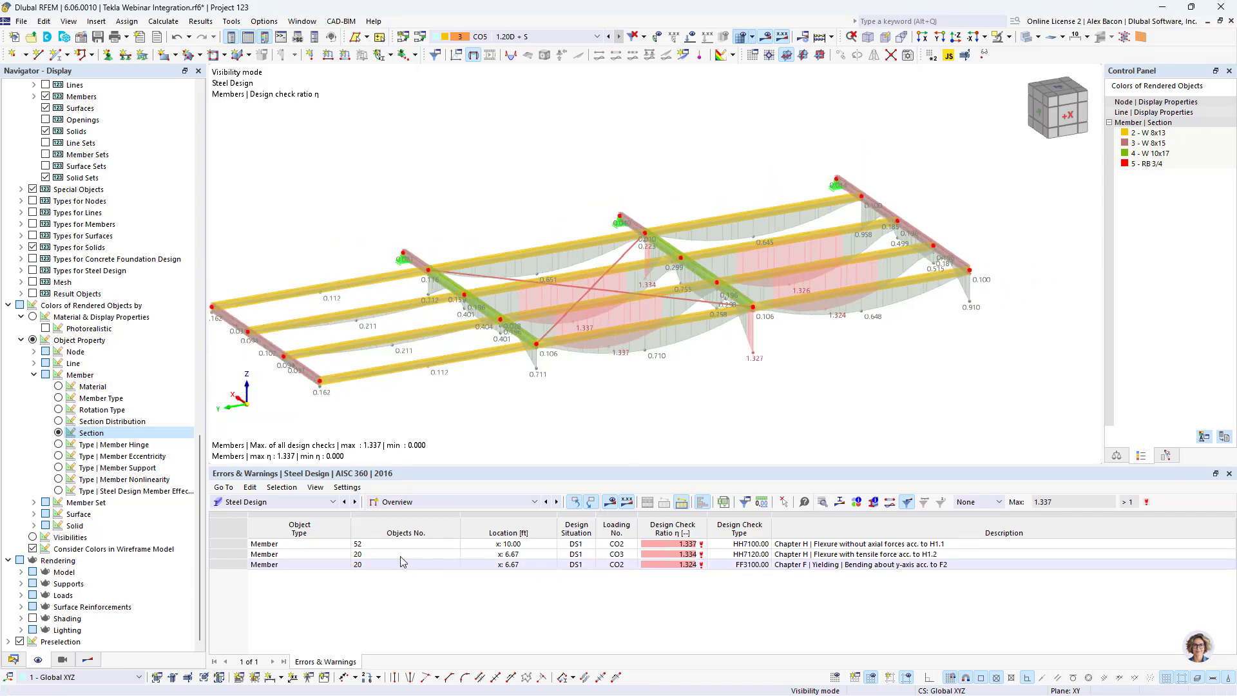
Step: Show the member design ratios by design situation in an enlarged table and examine the FF3100 bending check details for member 20
click(442, 502)
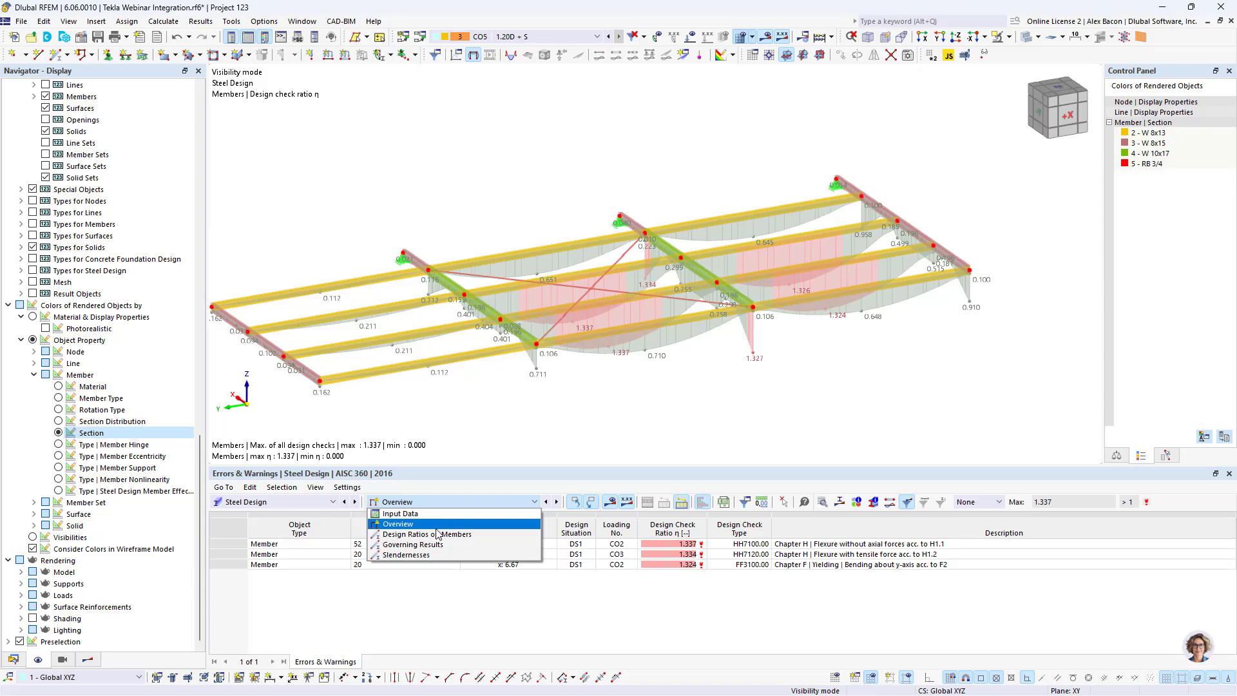
click(438, 534)
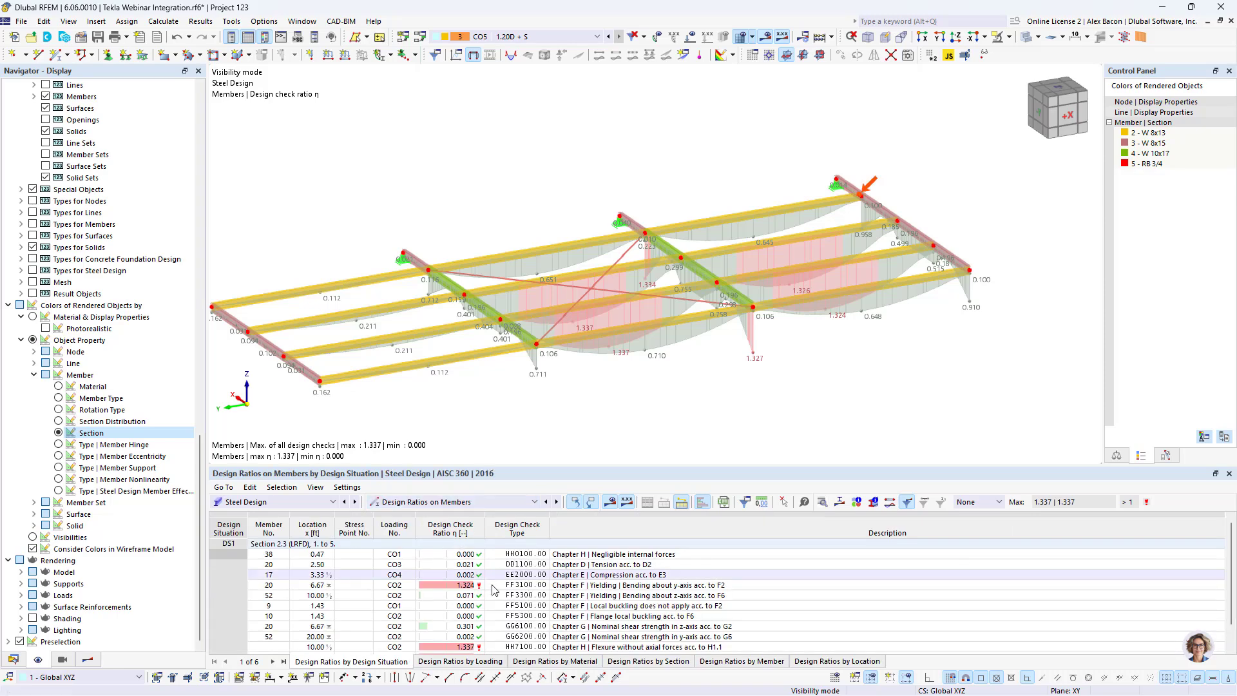
drag(487, 465, 491, 358)
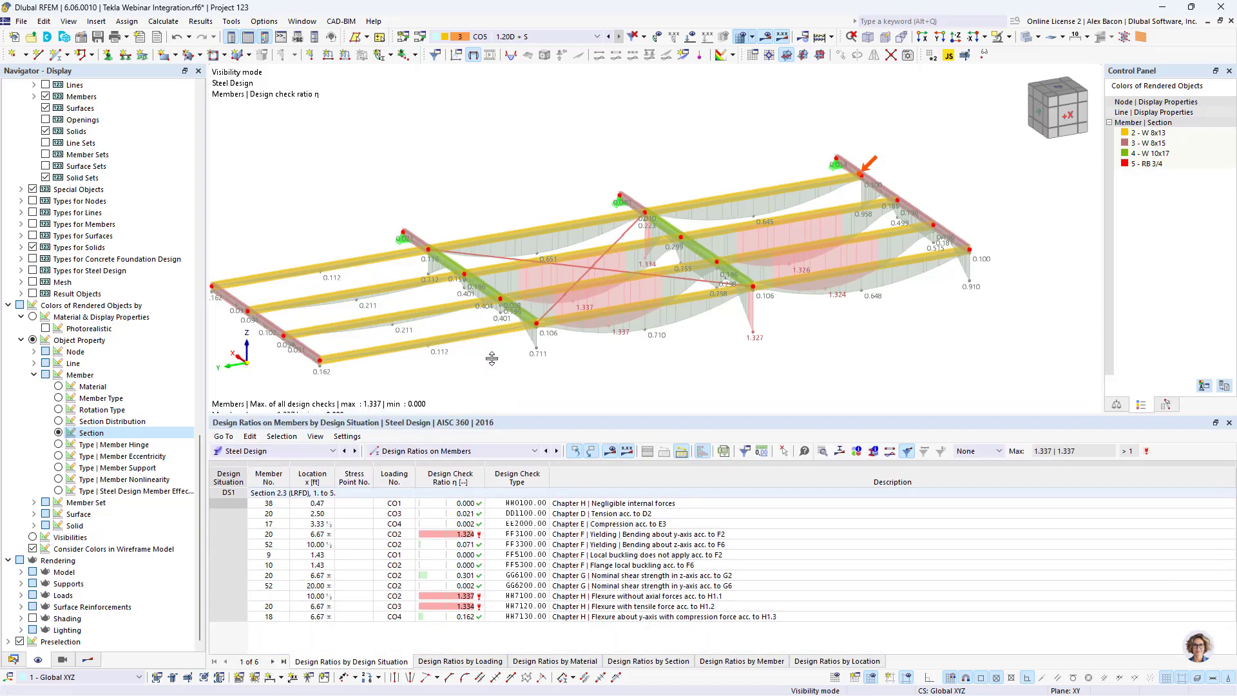
click(517, 480)
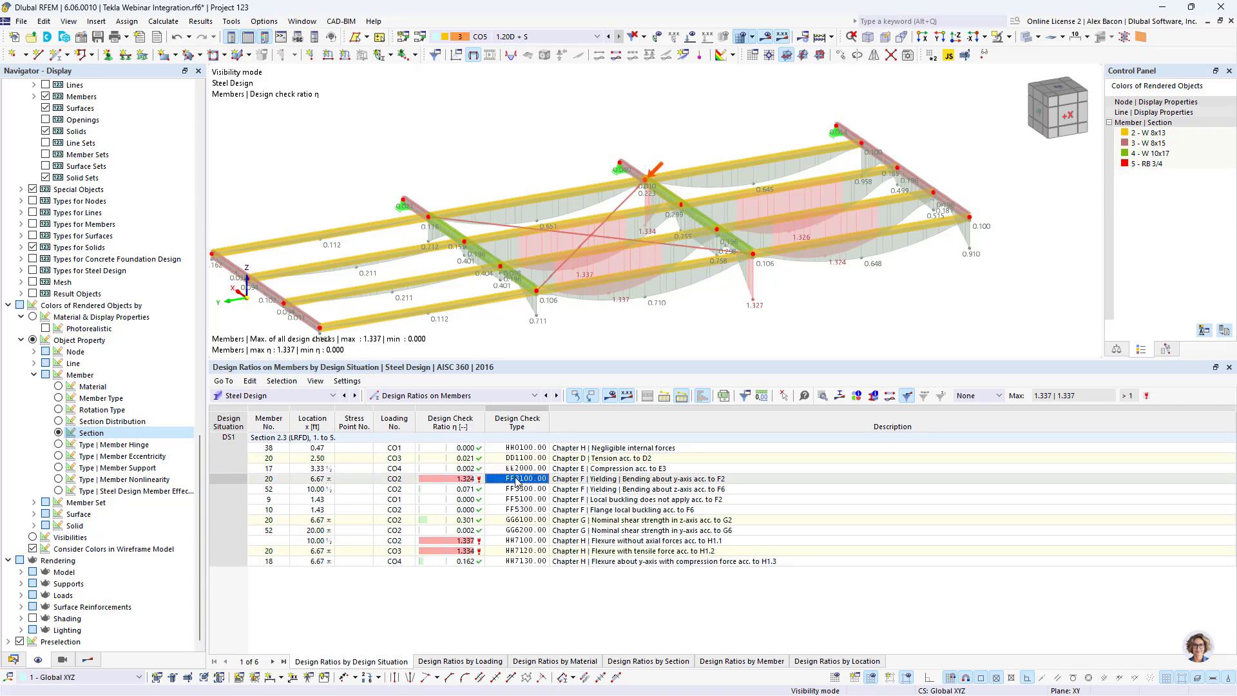
click(593, 480)
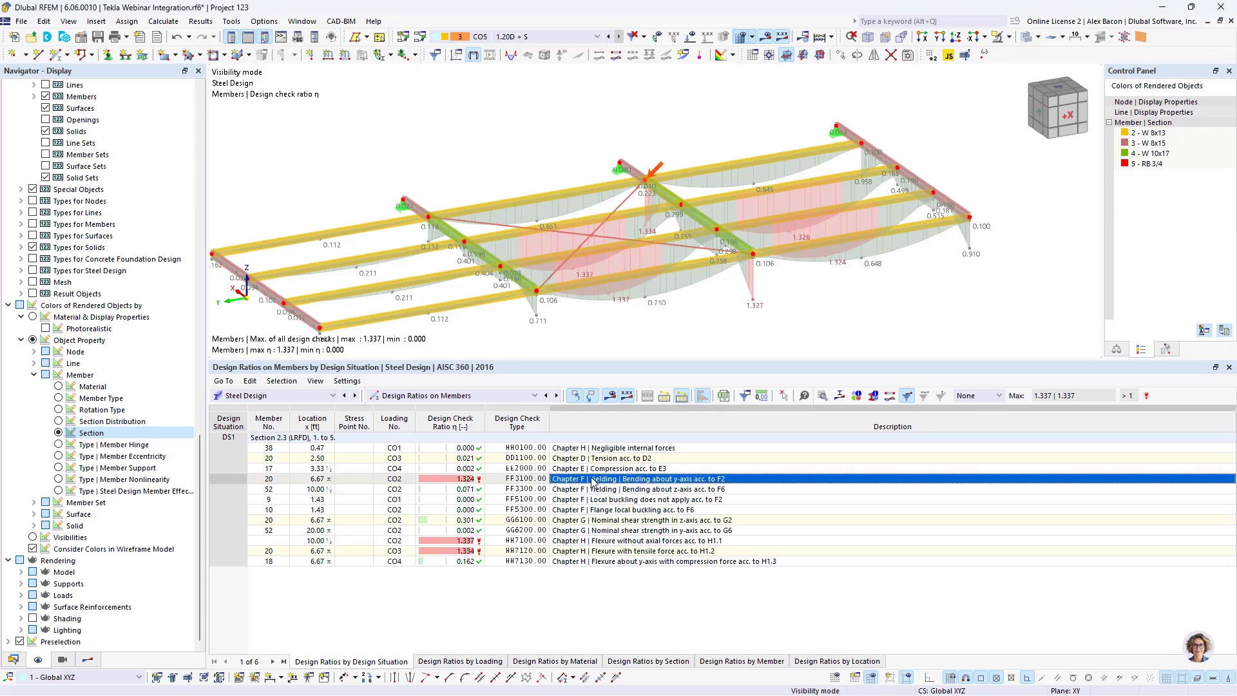
double_click(593, 481)
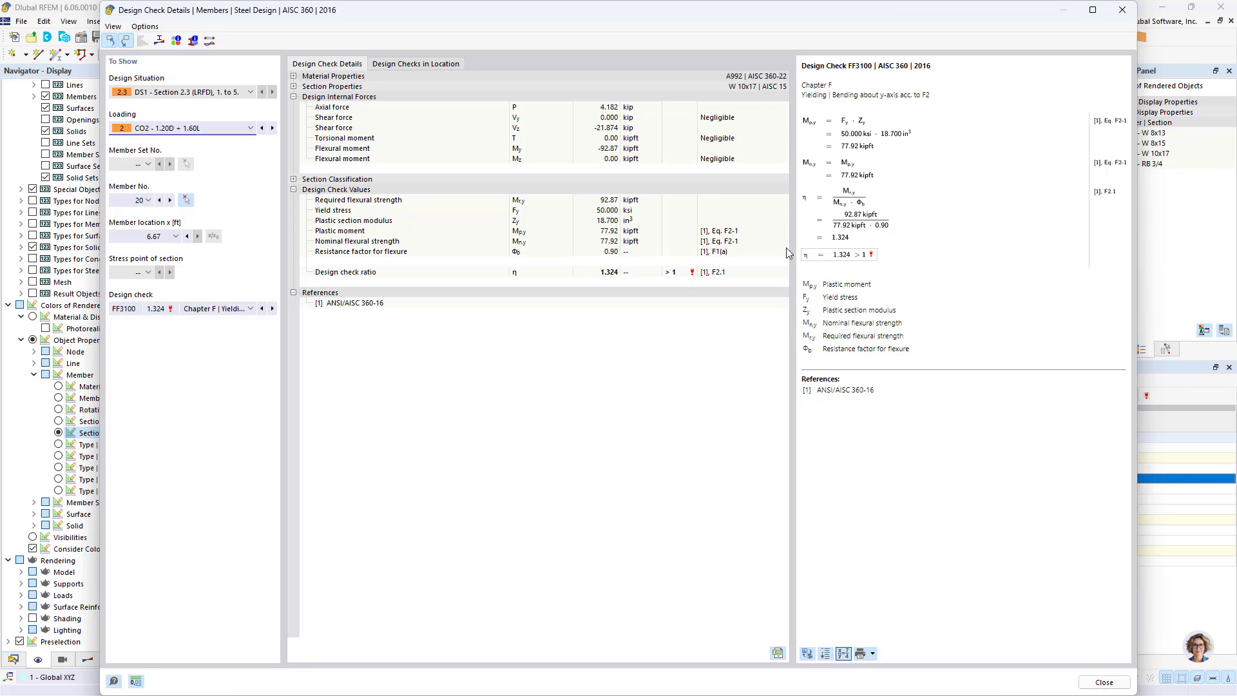
click(1122, 10)
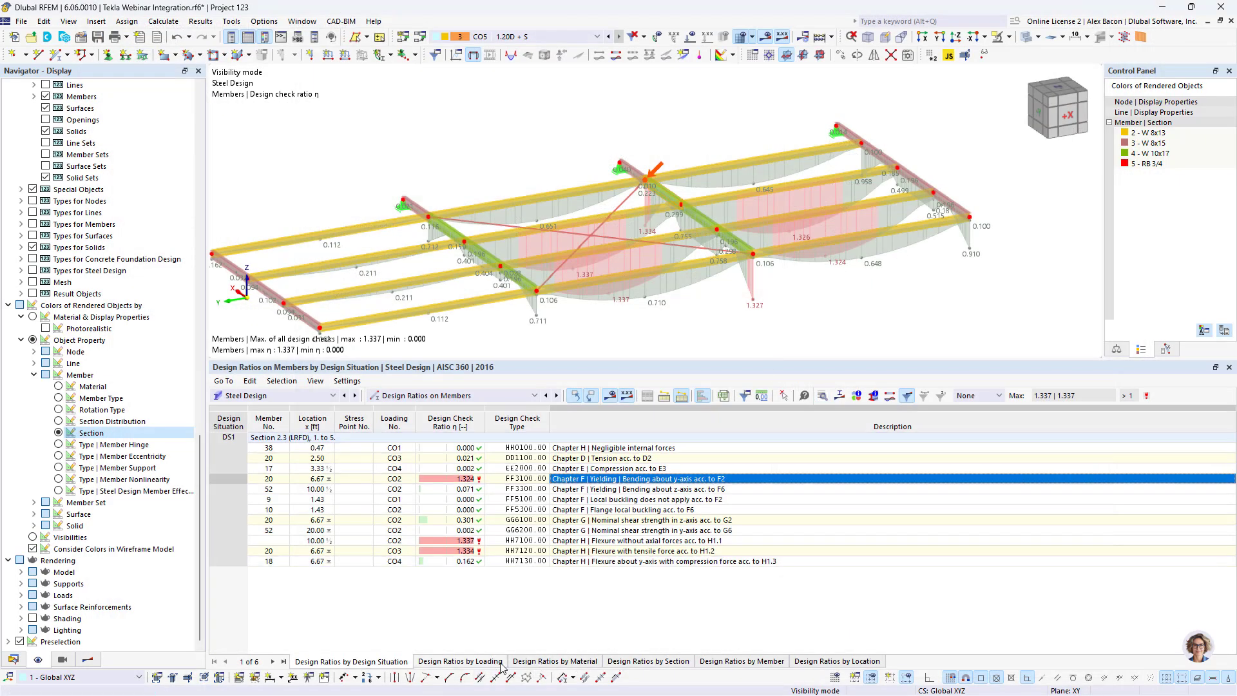
Step: Review the member design ratios by section, from W 8x13 through RB 3/4
click(663, 663)
scroll(492, 525, down, 1)
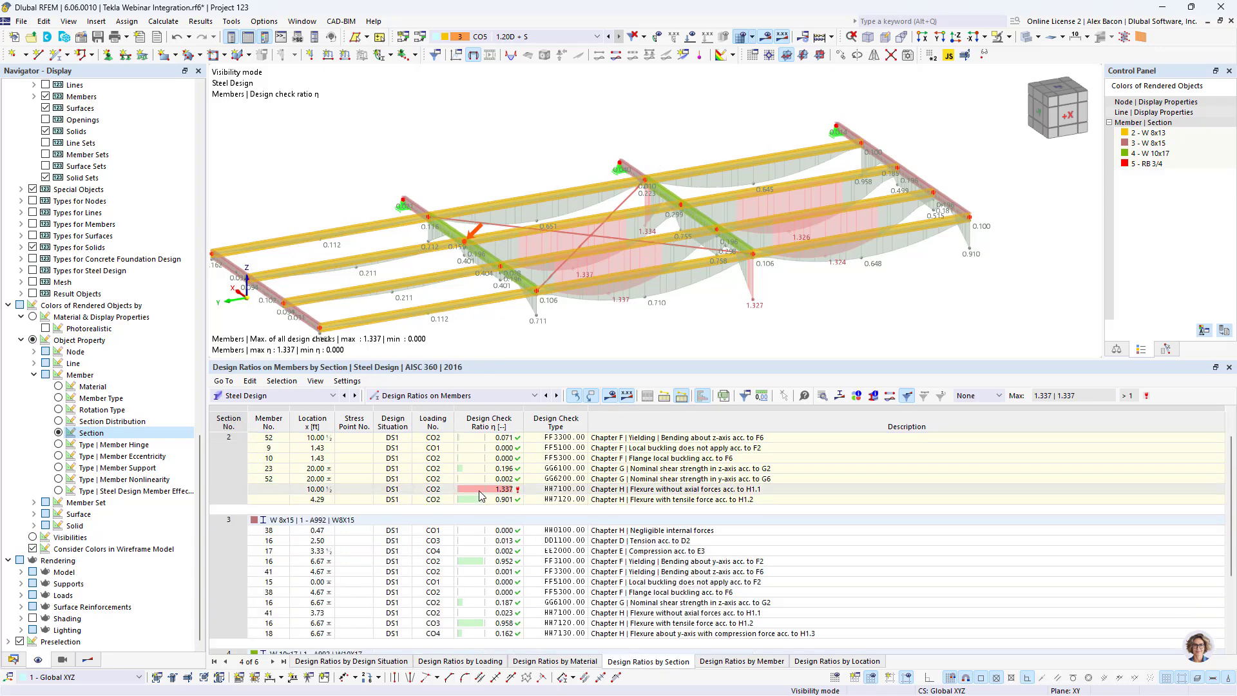
scroll(485, 498, up, 1)
scroll(299, 456, down, 5)
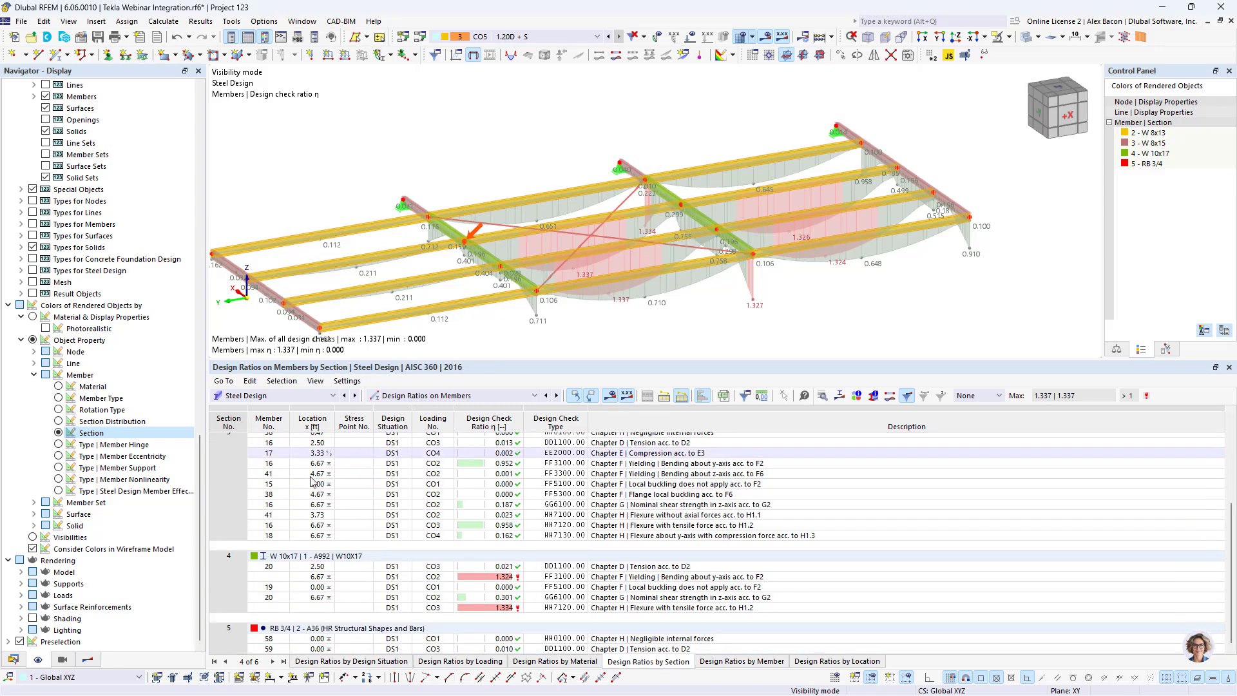
Step: In the steel design section input data, set the W 8x13 section to be optimized within its current W row
click(491, 396)
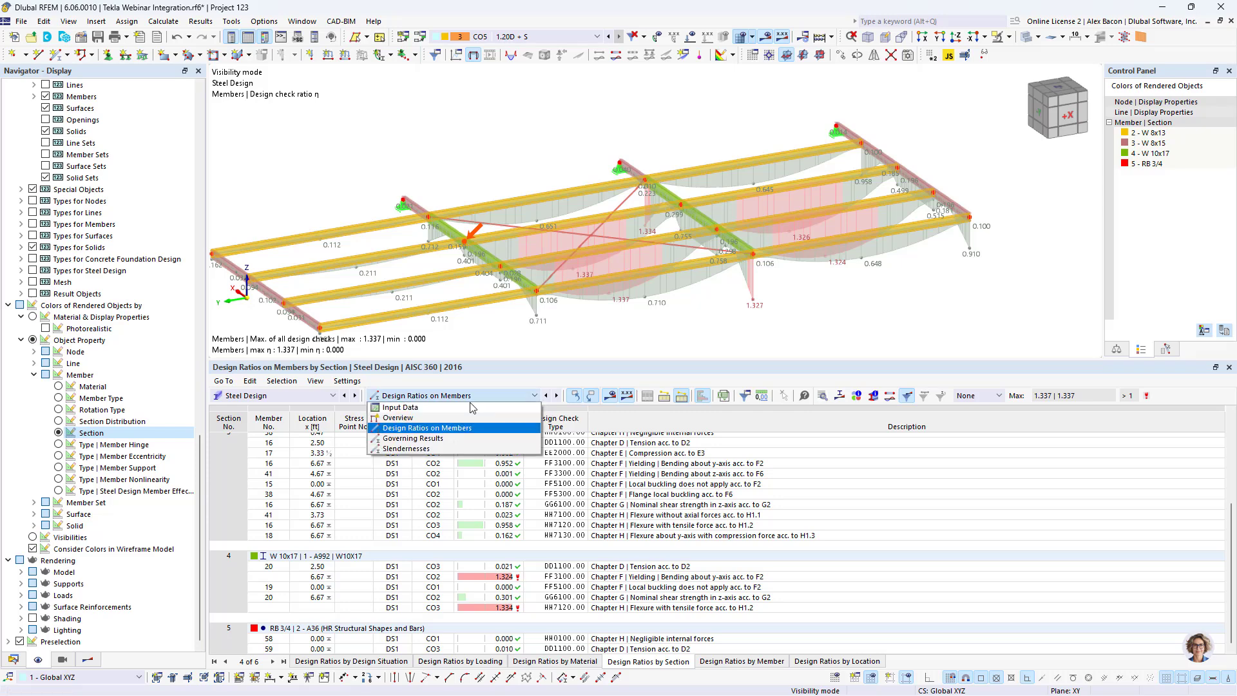
click(463, 414)
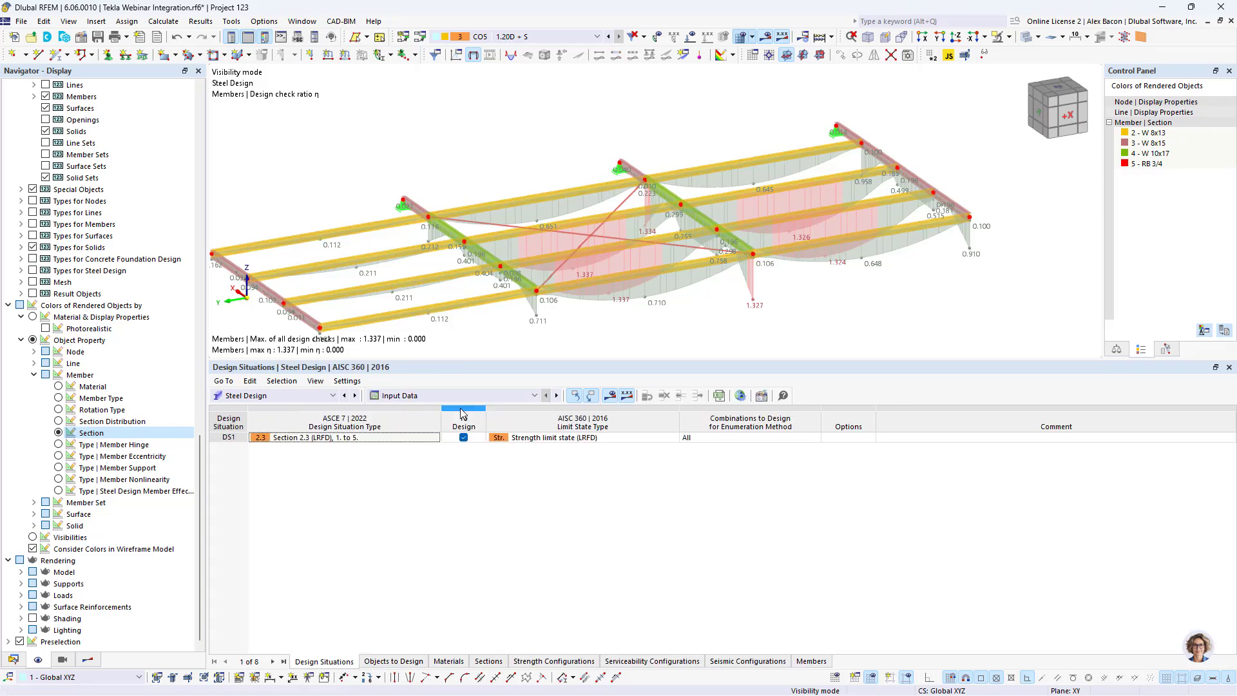
click(493, 663)
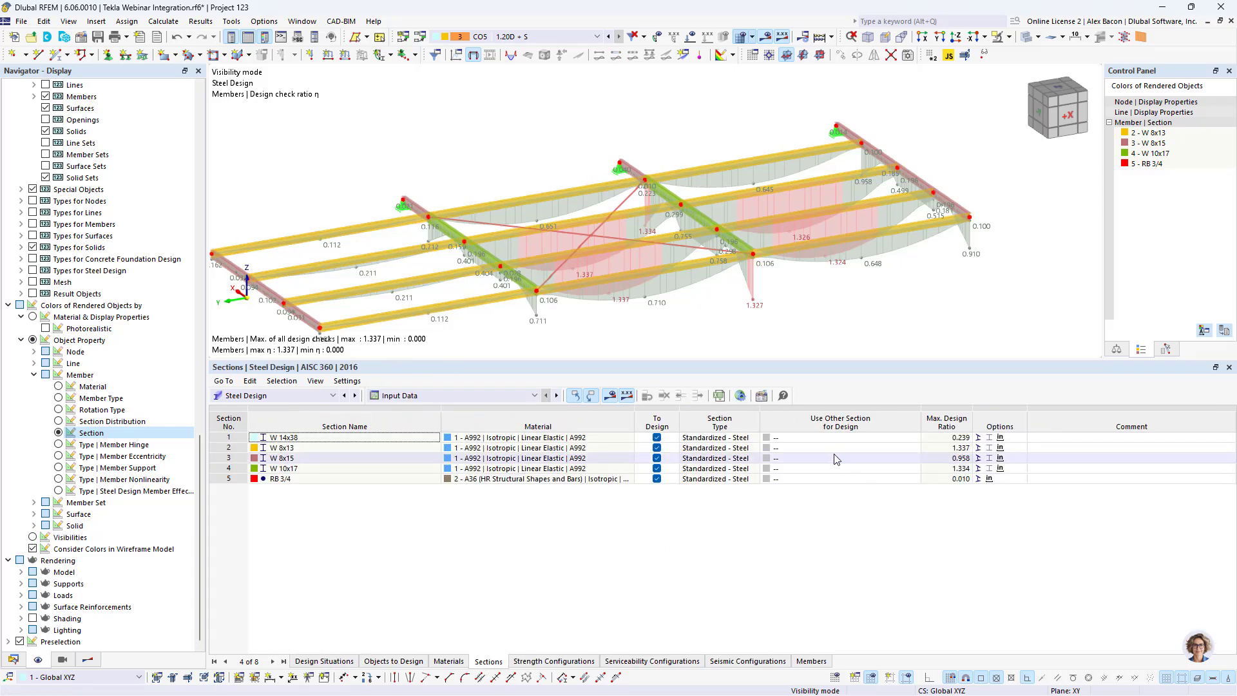
double_click(816, 448)
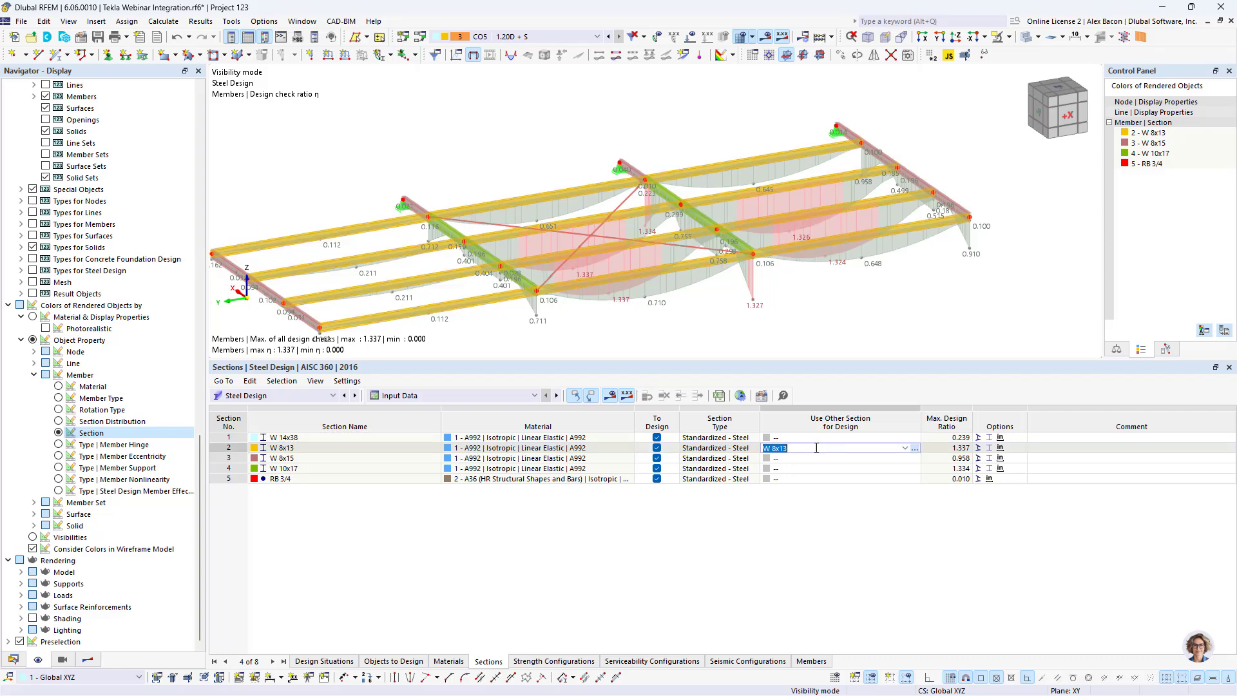
click(905, 448)
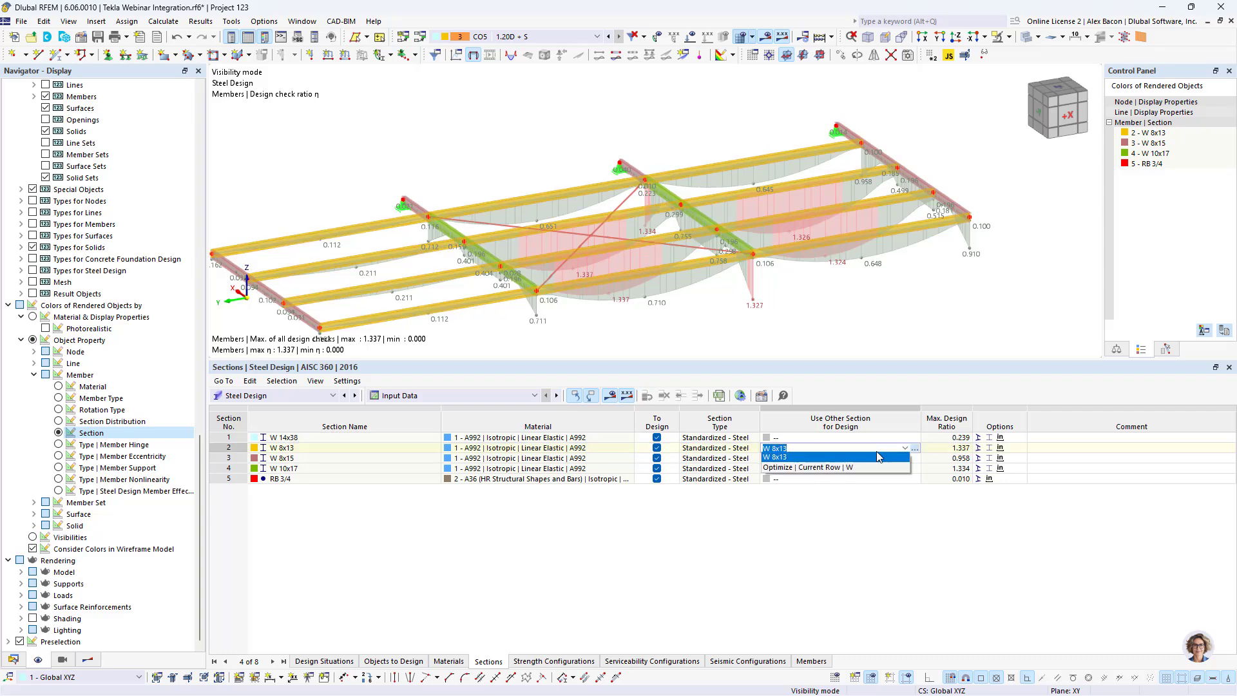
click(849, 467)
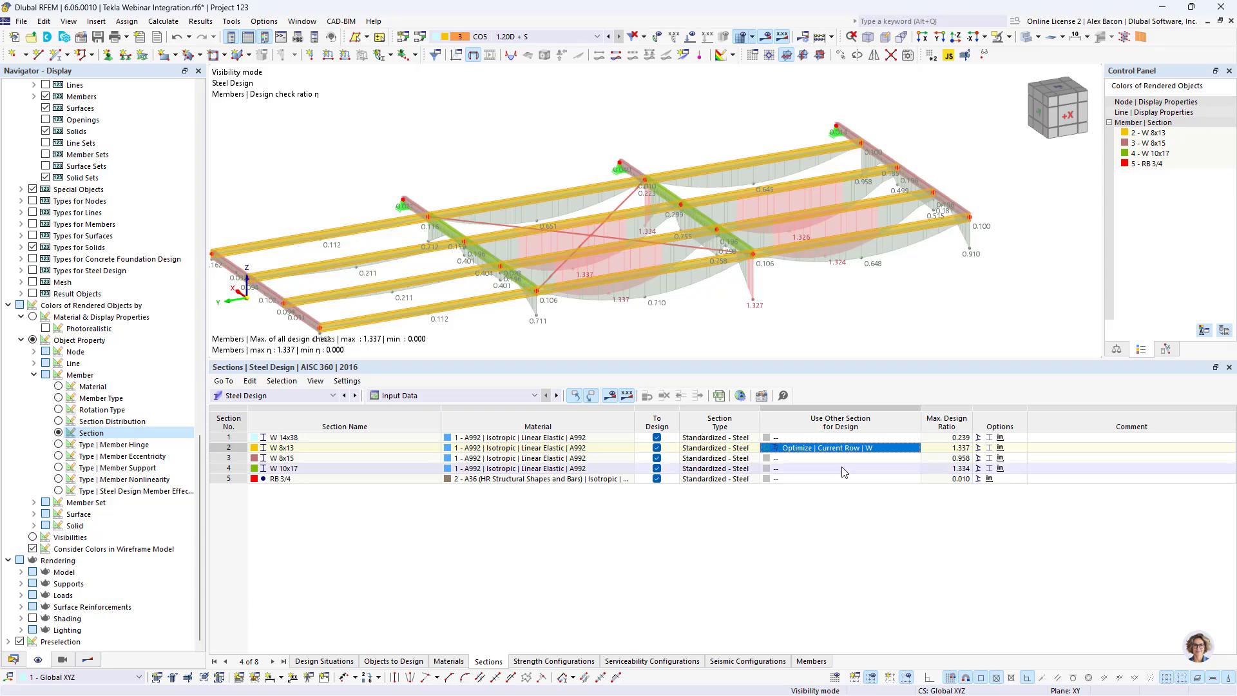
Step: Set the W 10x17 section to be optimized within its current W row and rerun the steel design
click(835, 477)
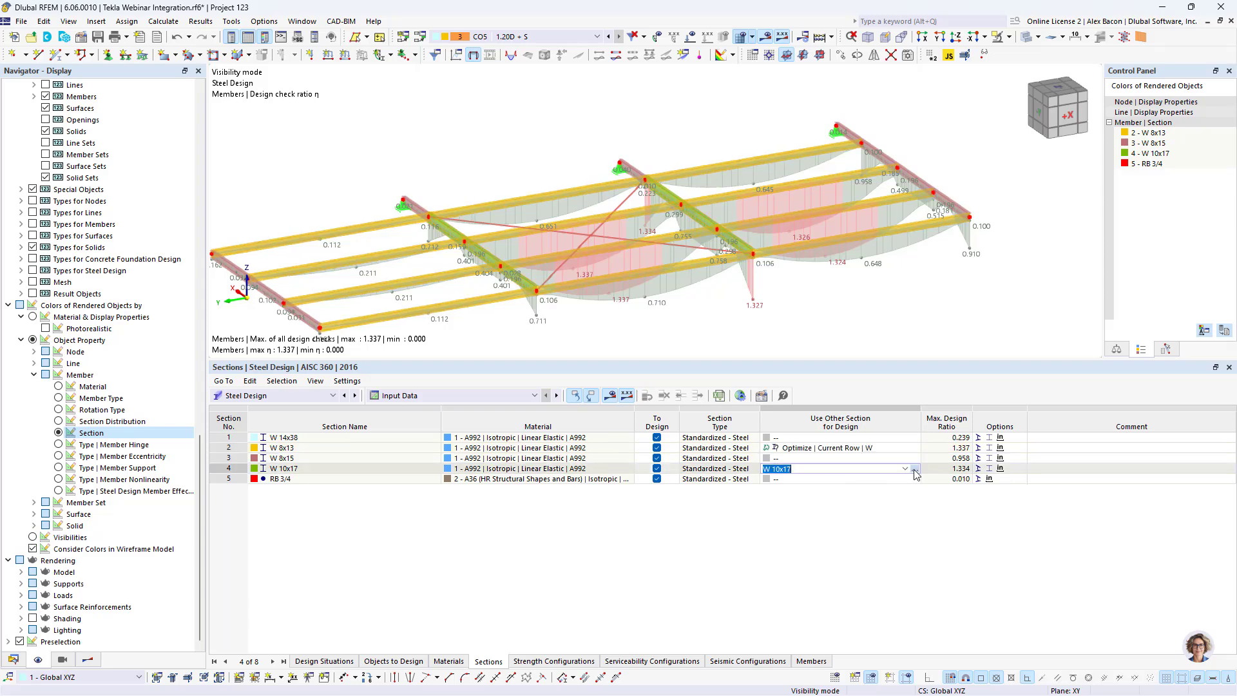
click(834, 477)
click(838, 487)
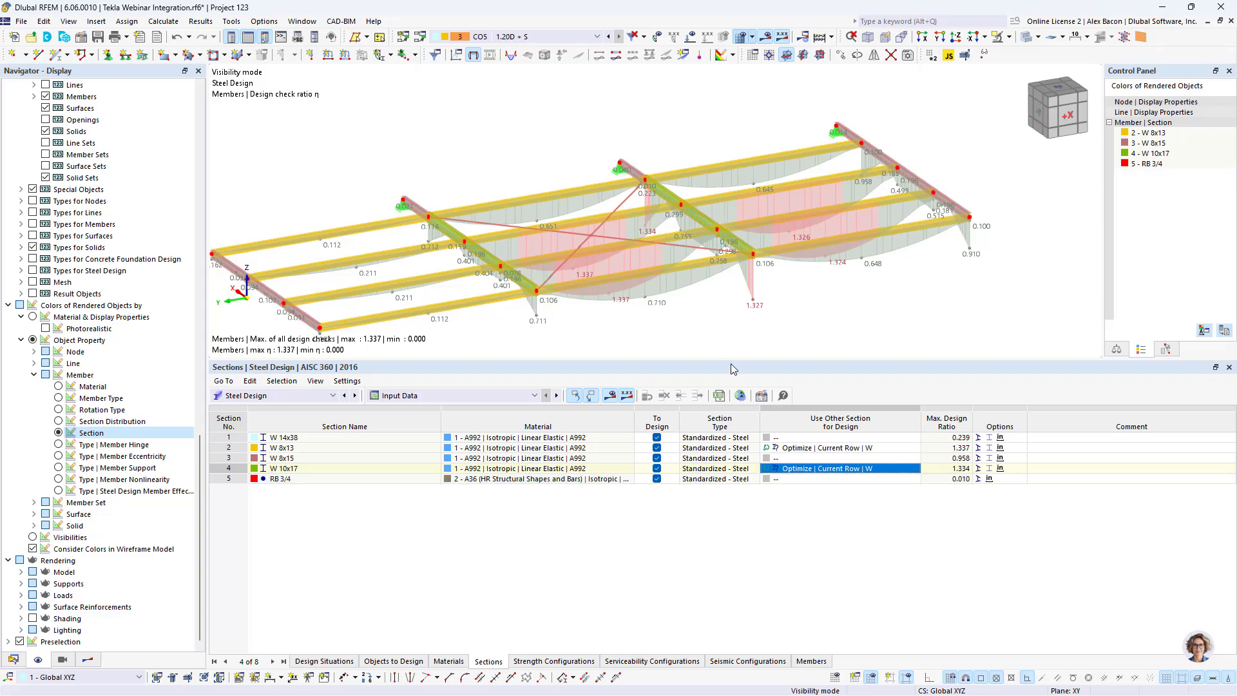
click(822, 37)
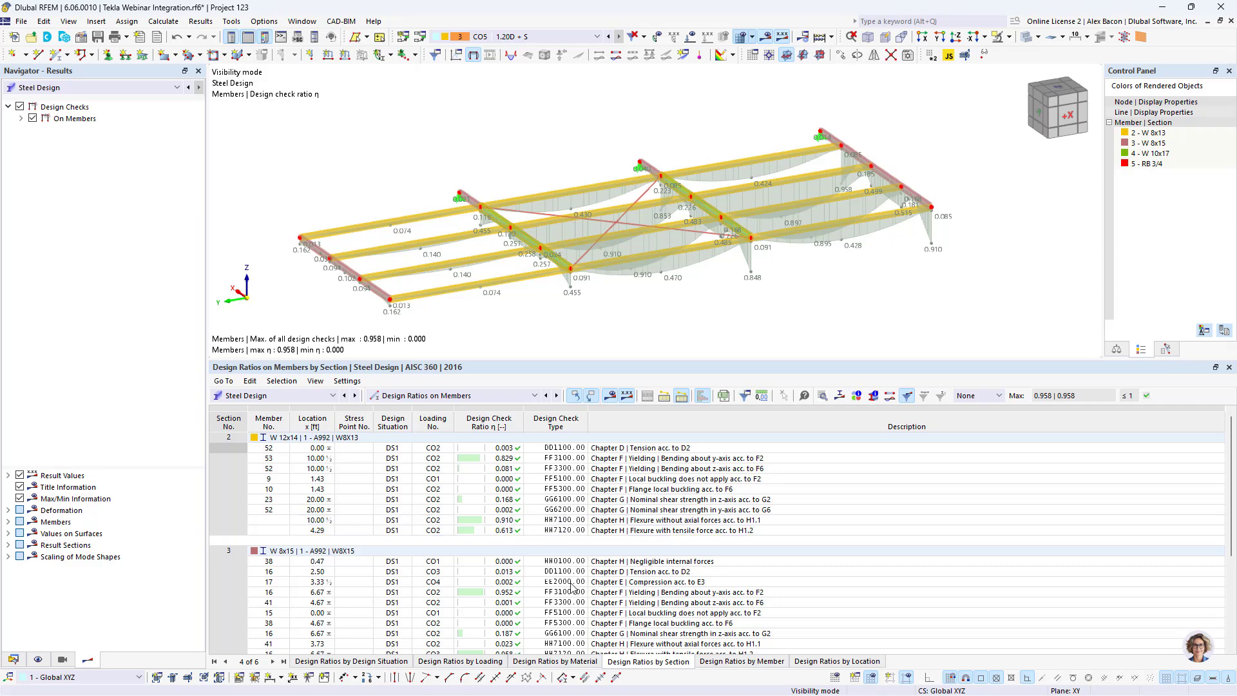
Step: Return to the section input data and check the maximum allowable design ratio for optimization in the global steel design settings
click(424, 396)
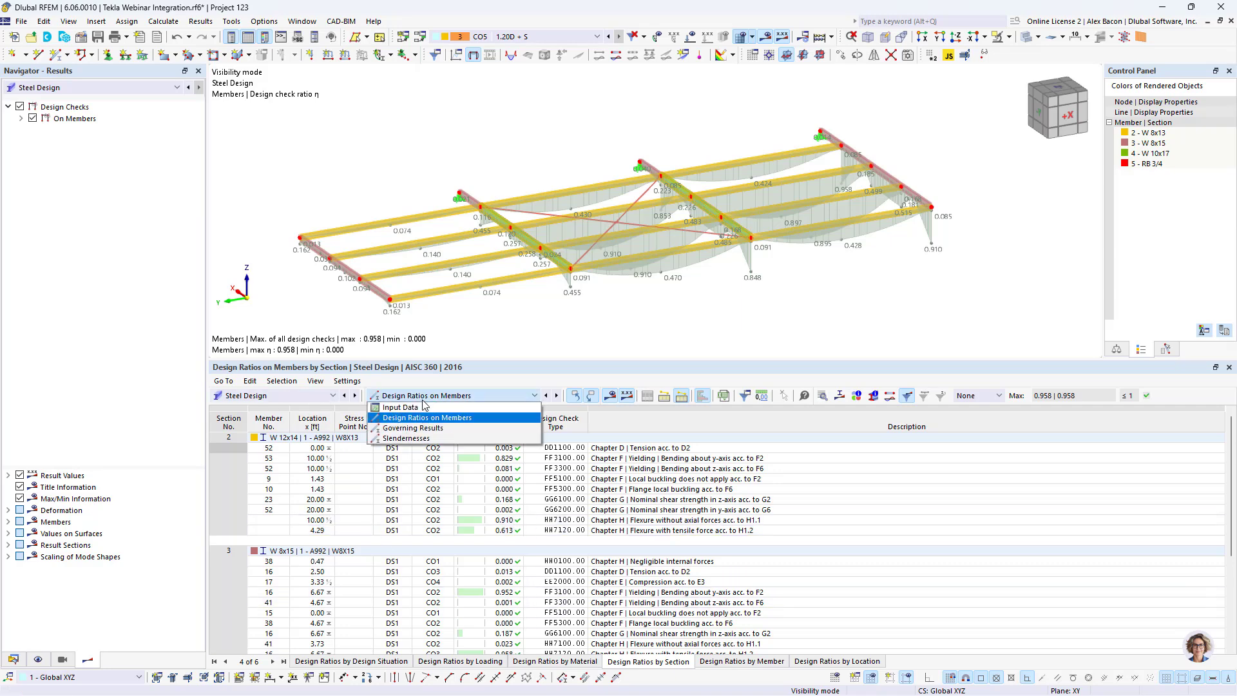
click(417, 408)
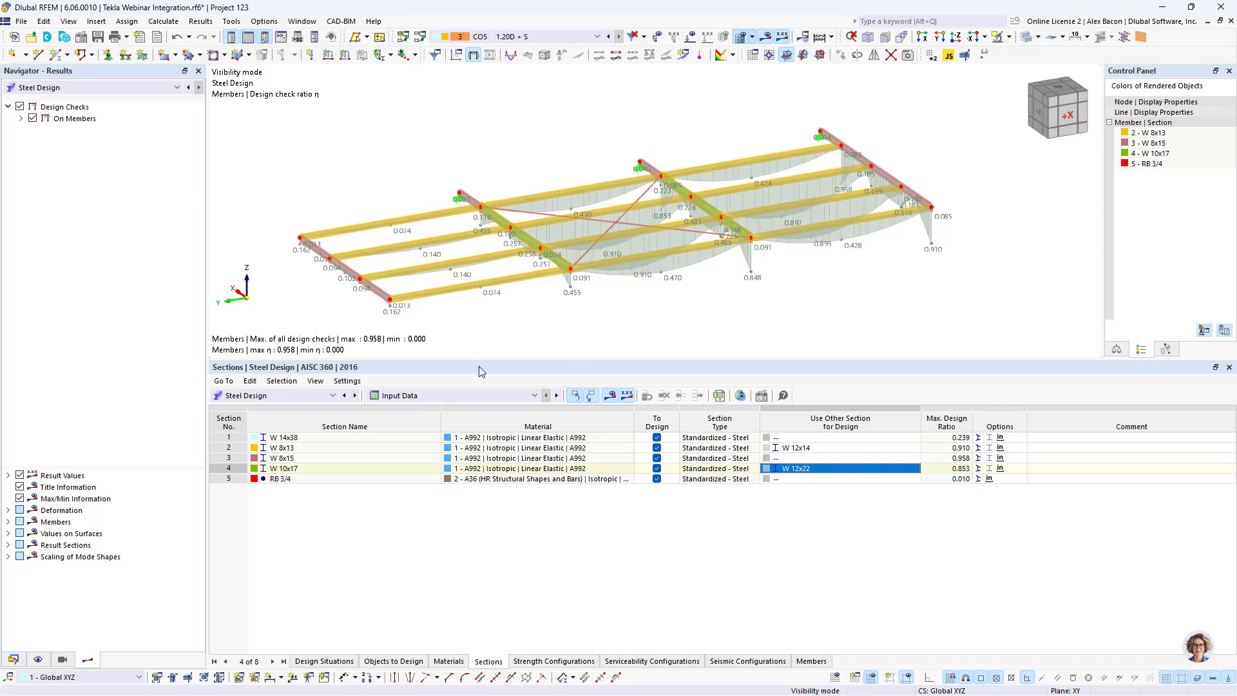
click(740, 396)
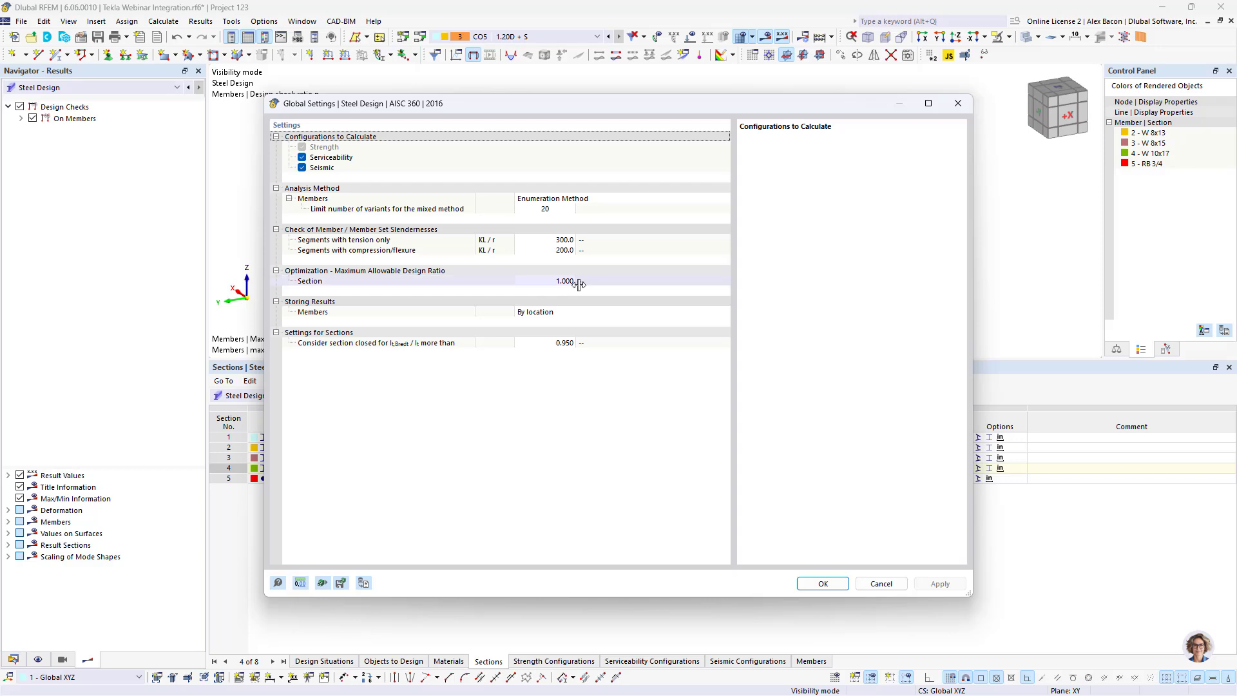
click(957, 104)
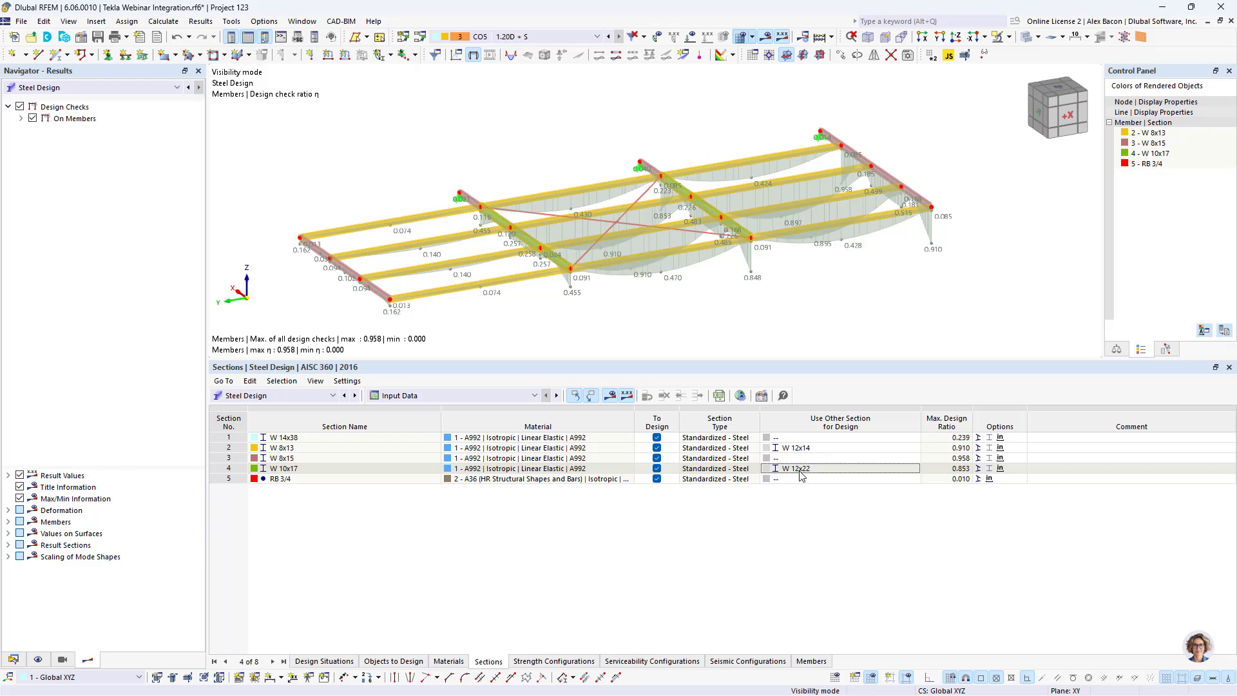
Step: Transfer all optimized sections to the model, accept deleting the existing results, and recalculate the steel design
click(848, 468)
right_click(848, 468)
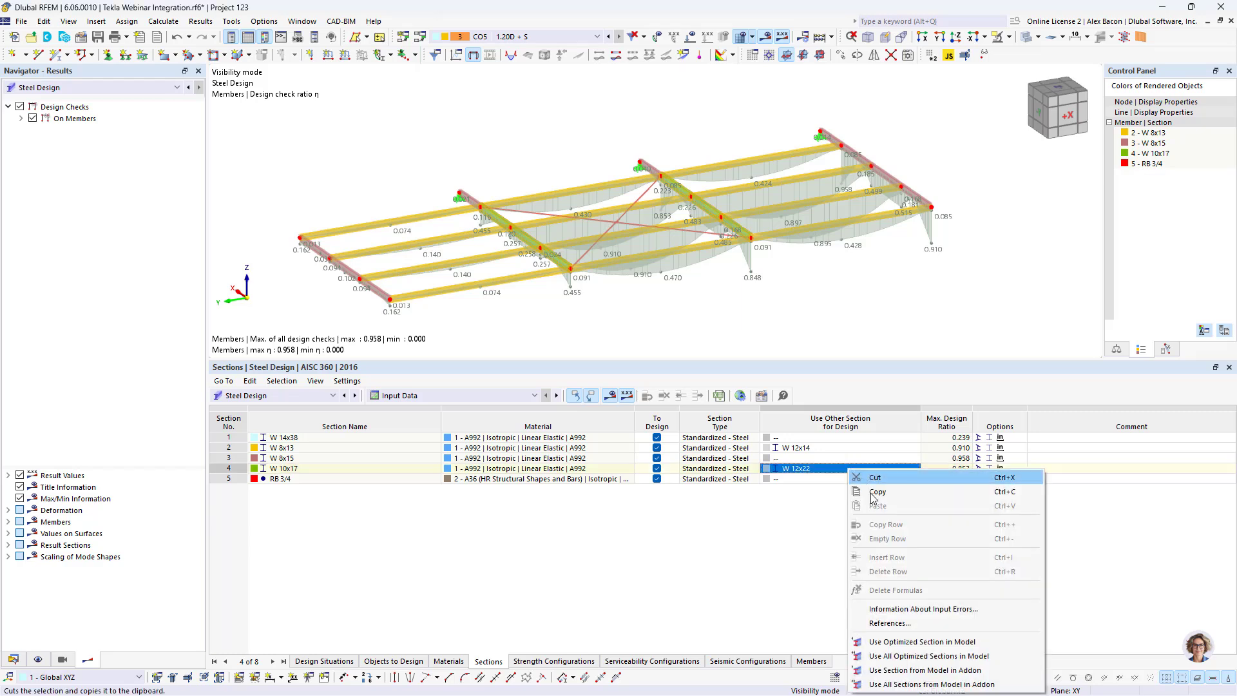
click(929, 657)
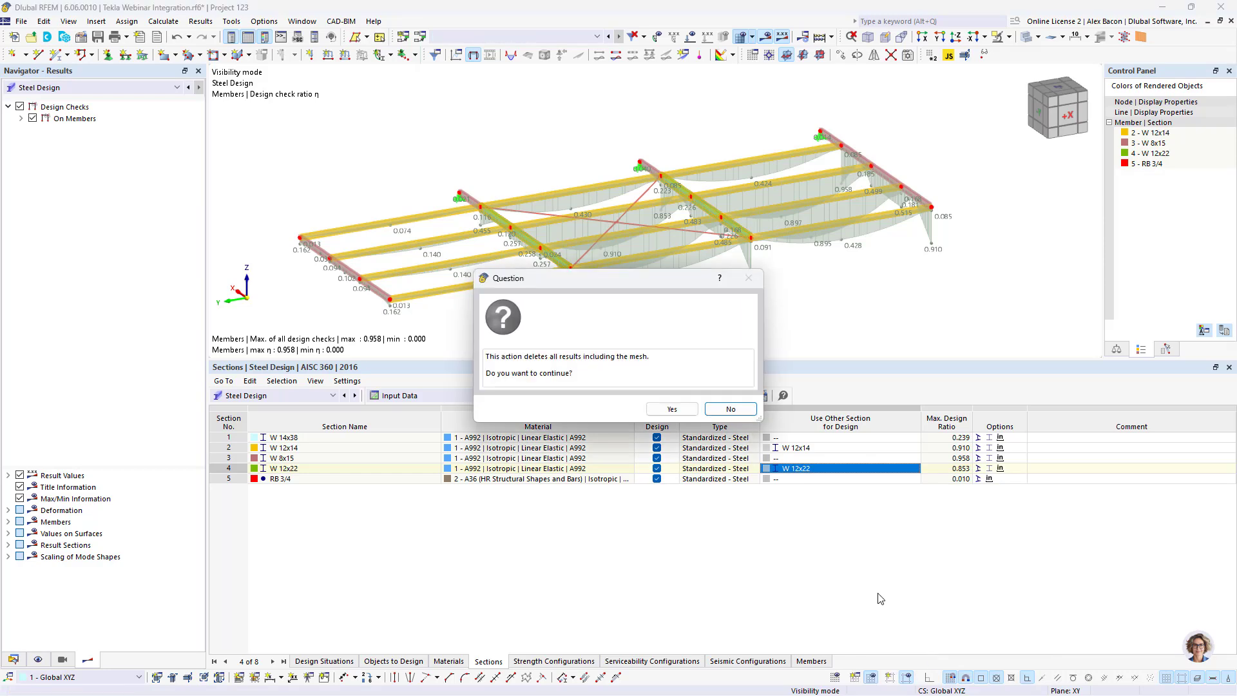
click(667, 411)
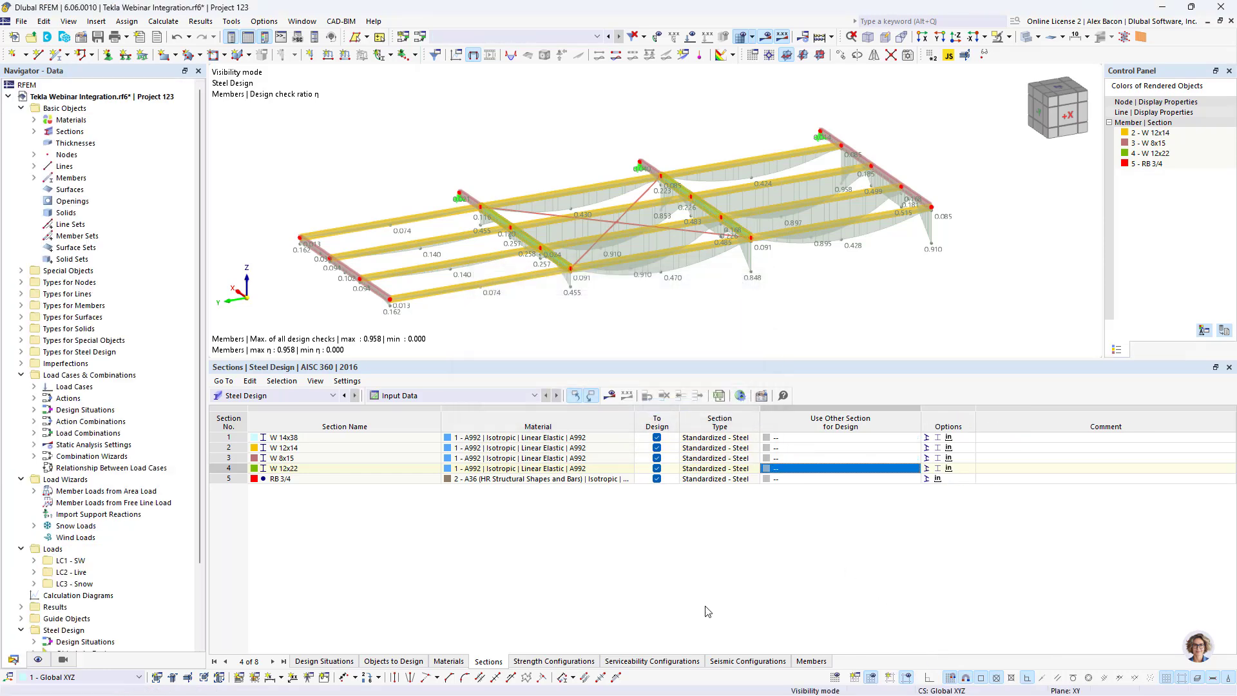
scroll(744, 320, down, 1)
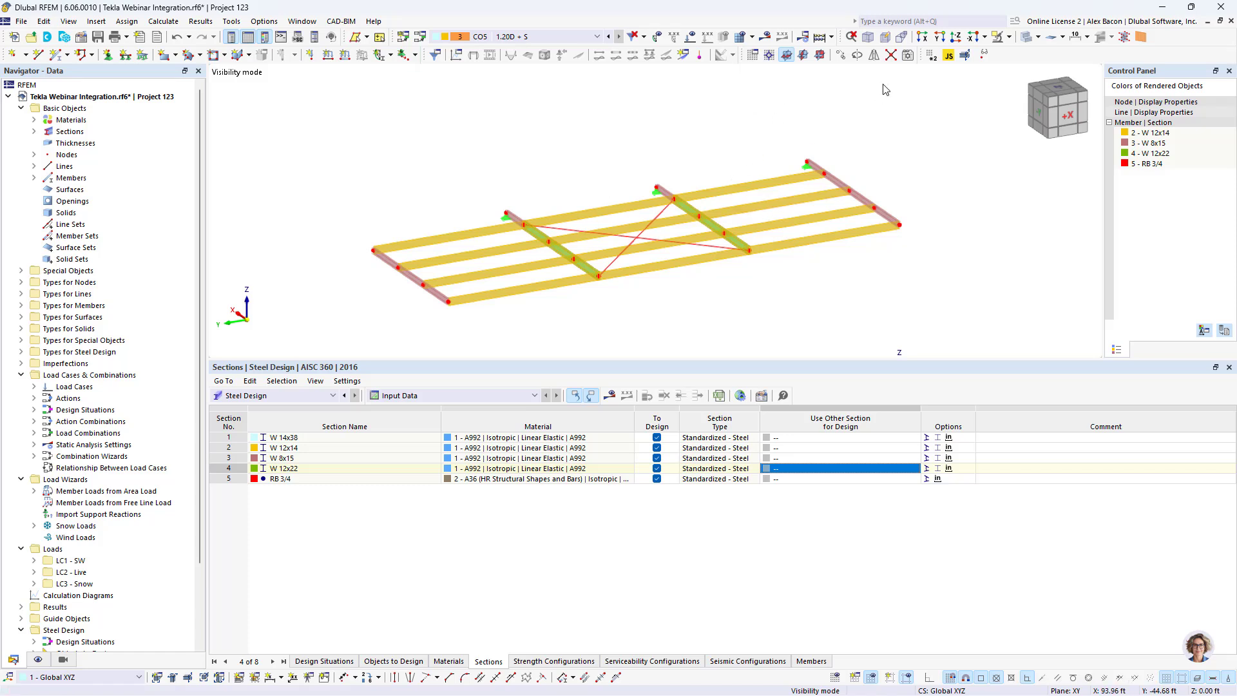
click(610, 396)
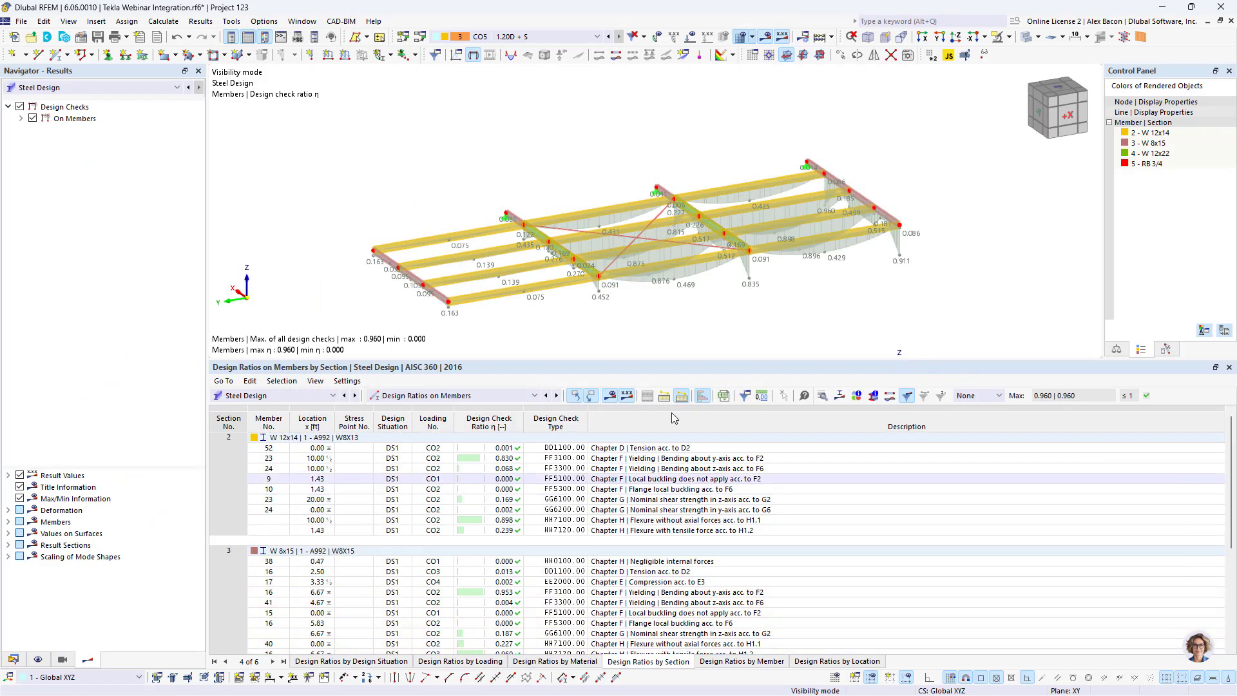
Step: End the isolated-member view so the entire steel frame is displayed with its design ratios
scroll(564, 226, down, 1)
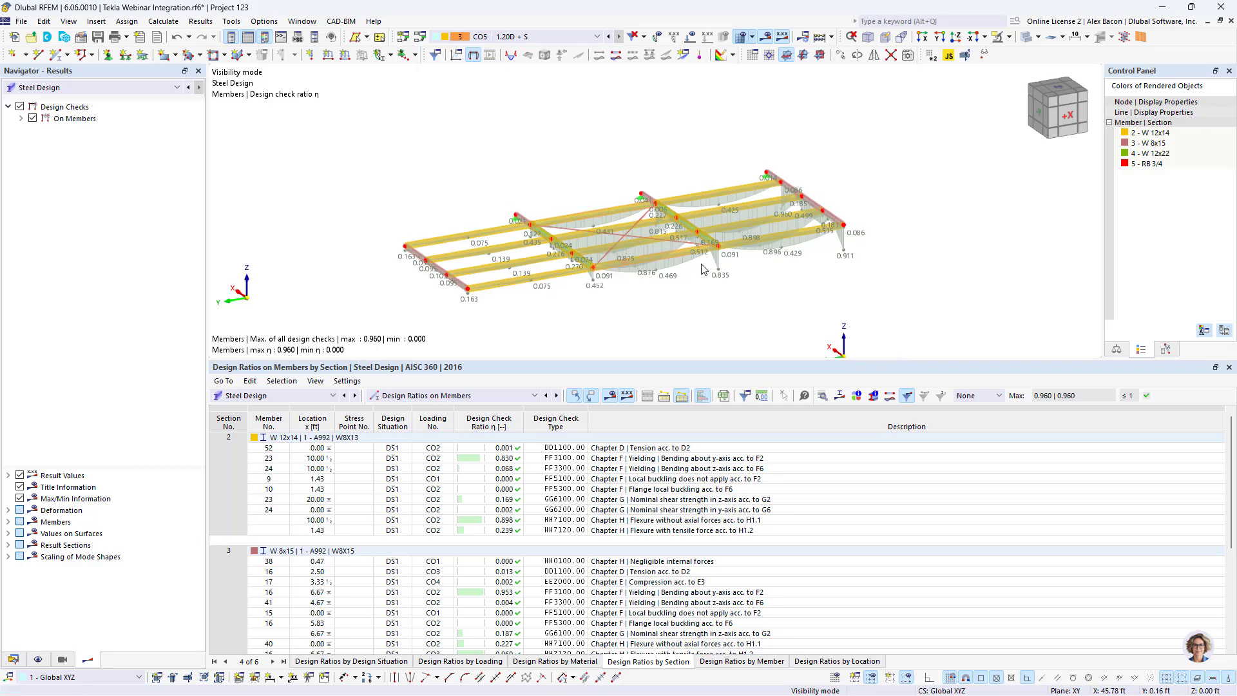
click(1009, 37)
click(1021, 149)
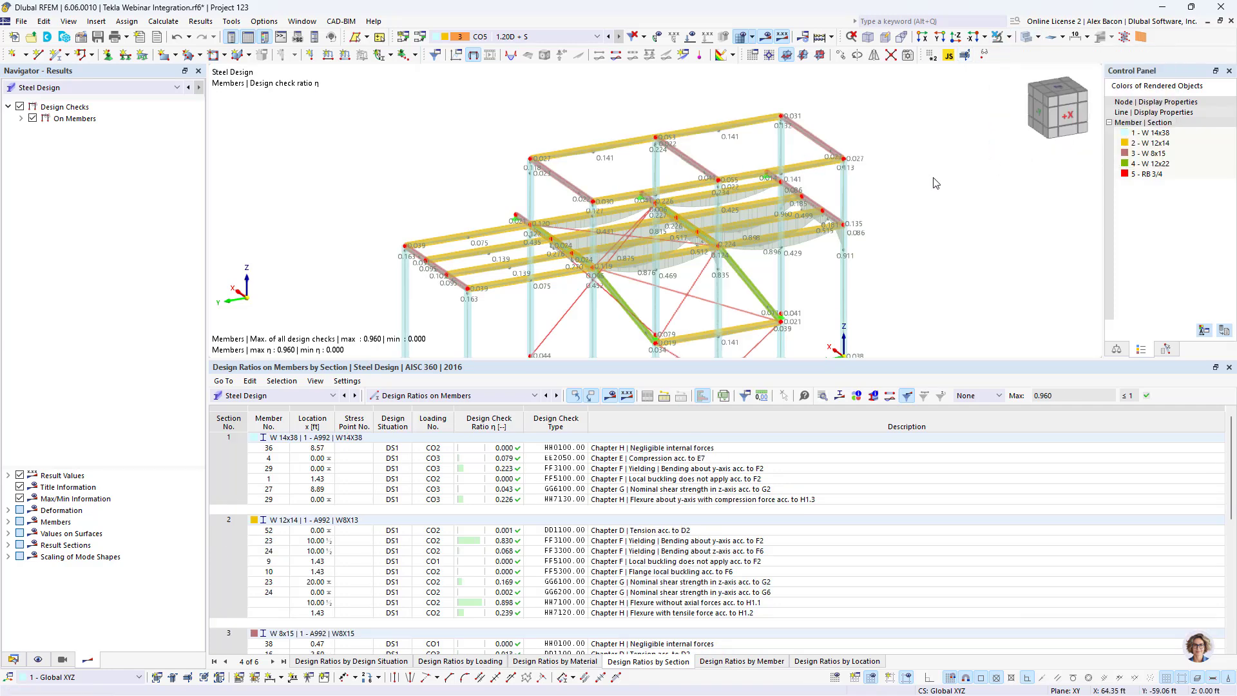
scroll(639, 212, down, 1)
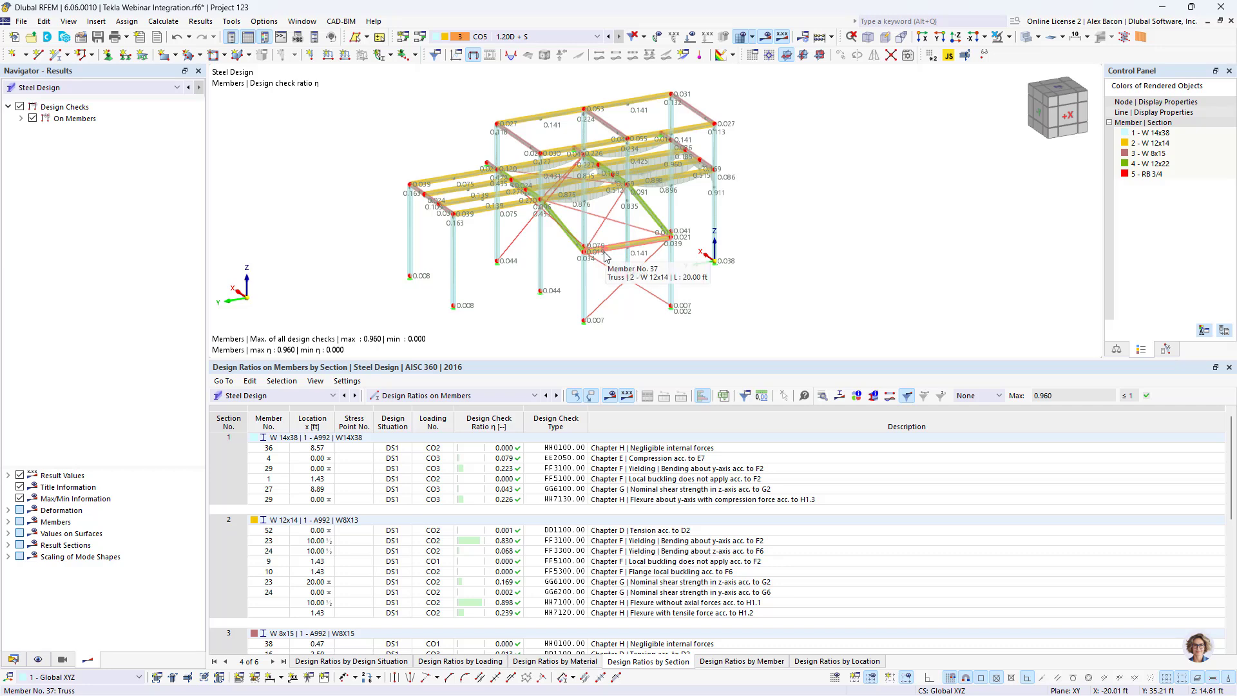
scroll(607, 210, up, 1)
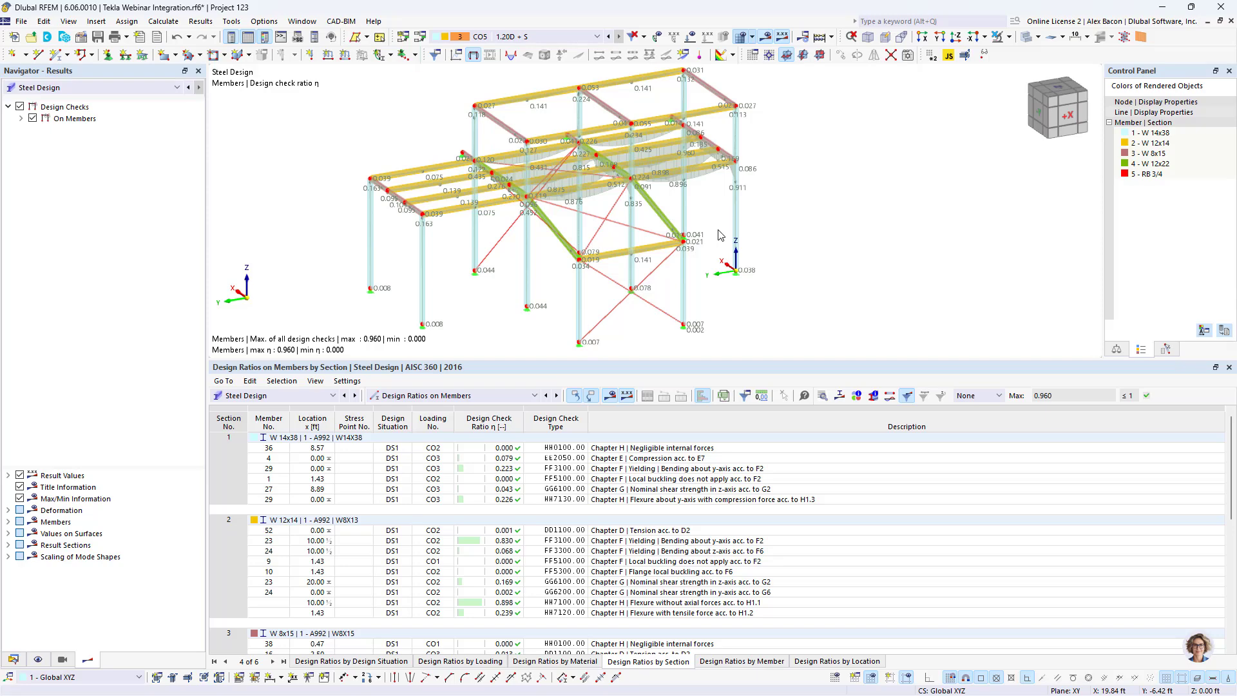
Step: Arrange the RFEM window side by side with Tekla Structures and fit the frame in the narrower view
double_click(768, 8)
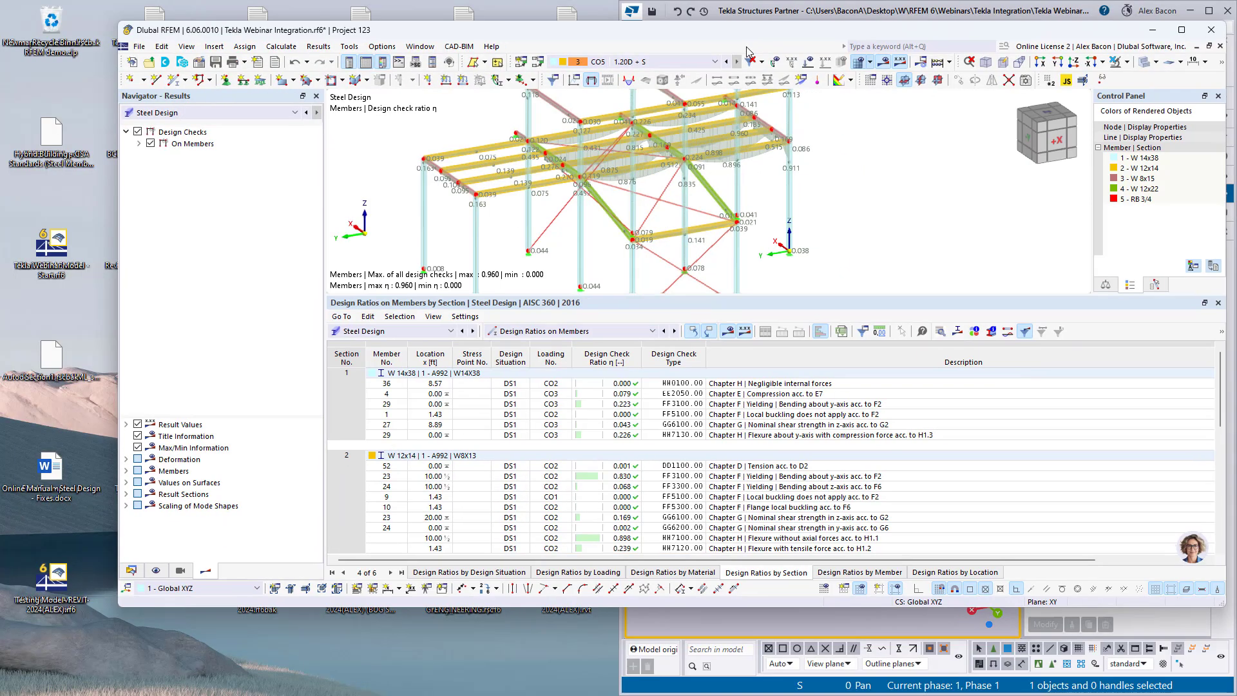
drag(746, 46, 2, 245)
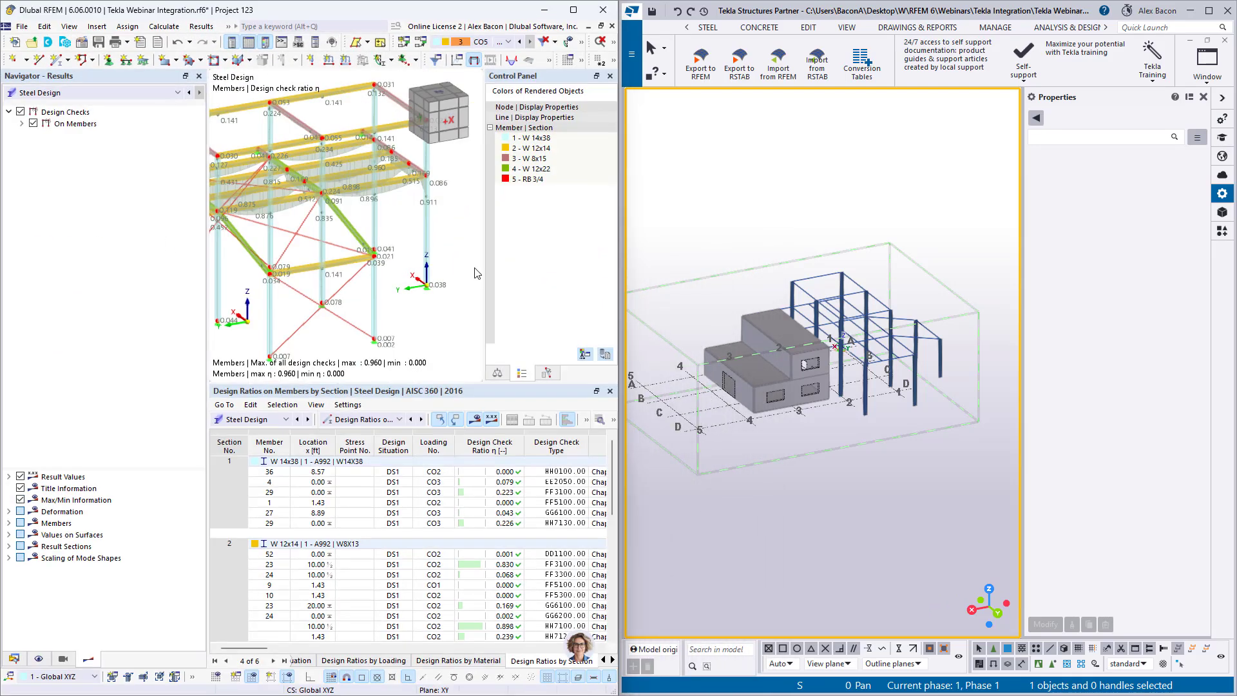
scroll(474, 273, down, 3)
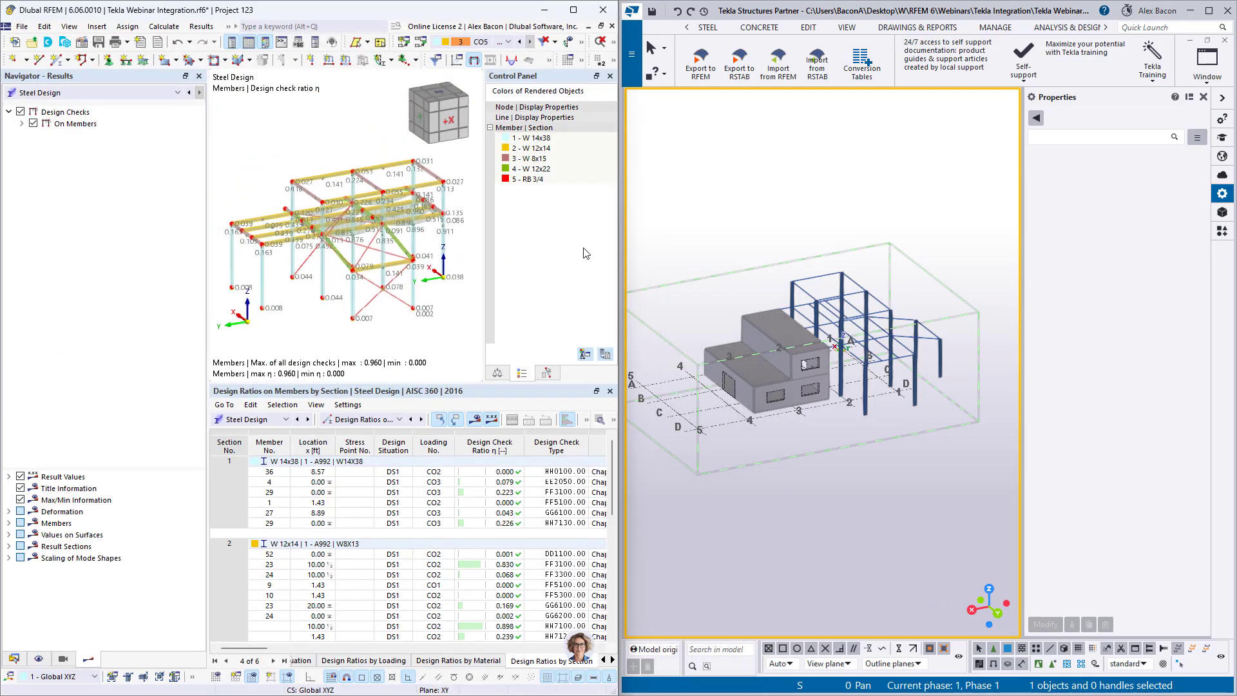
Step: In Tekla Structures, import the RFEM model with the Update existing model type, updating materials, cross-sections and thicknesses and adding new objects
click(883, 209)
scroll(802, 371, up, 2)
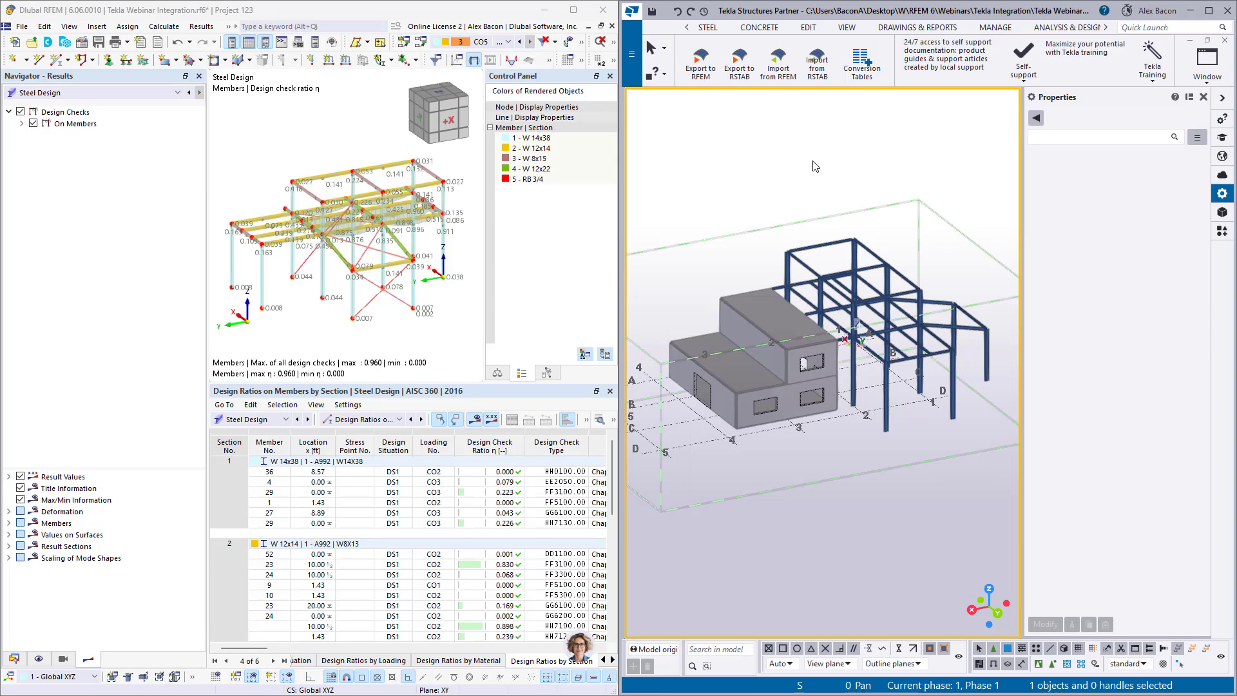
click(790, 70)
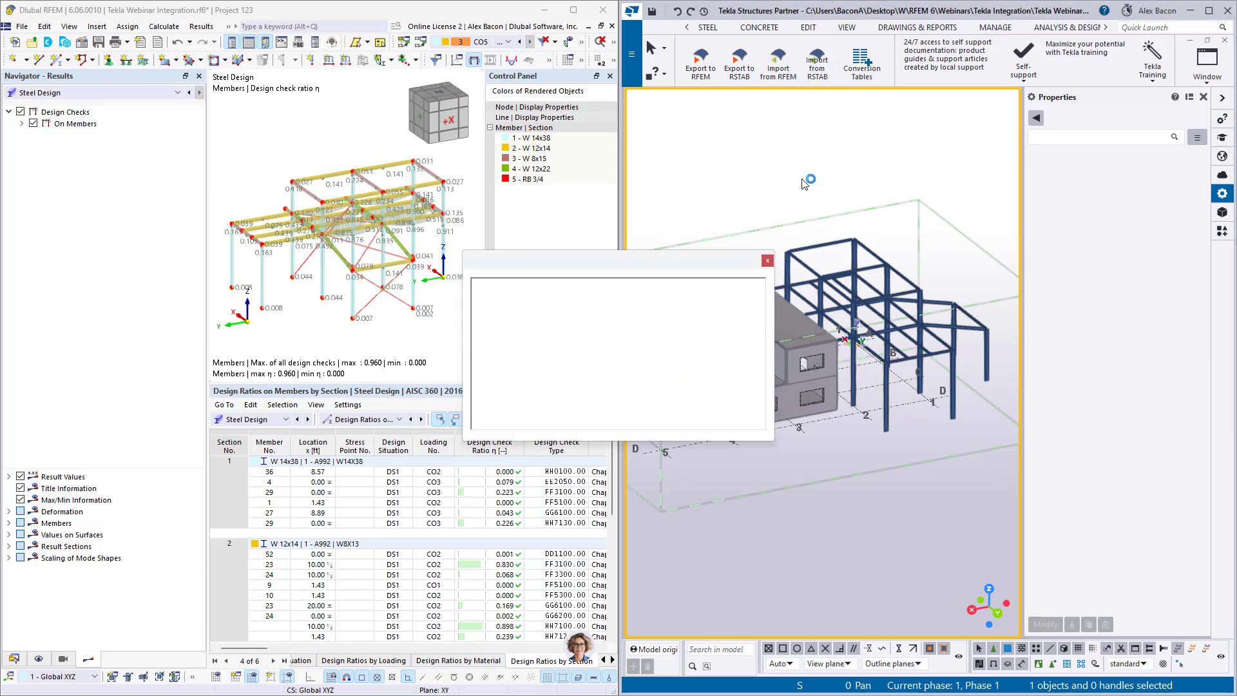
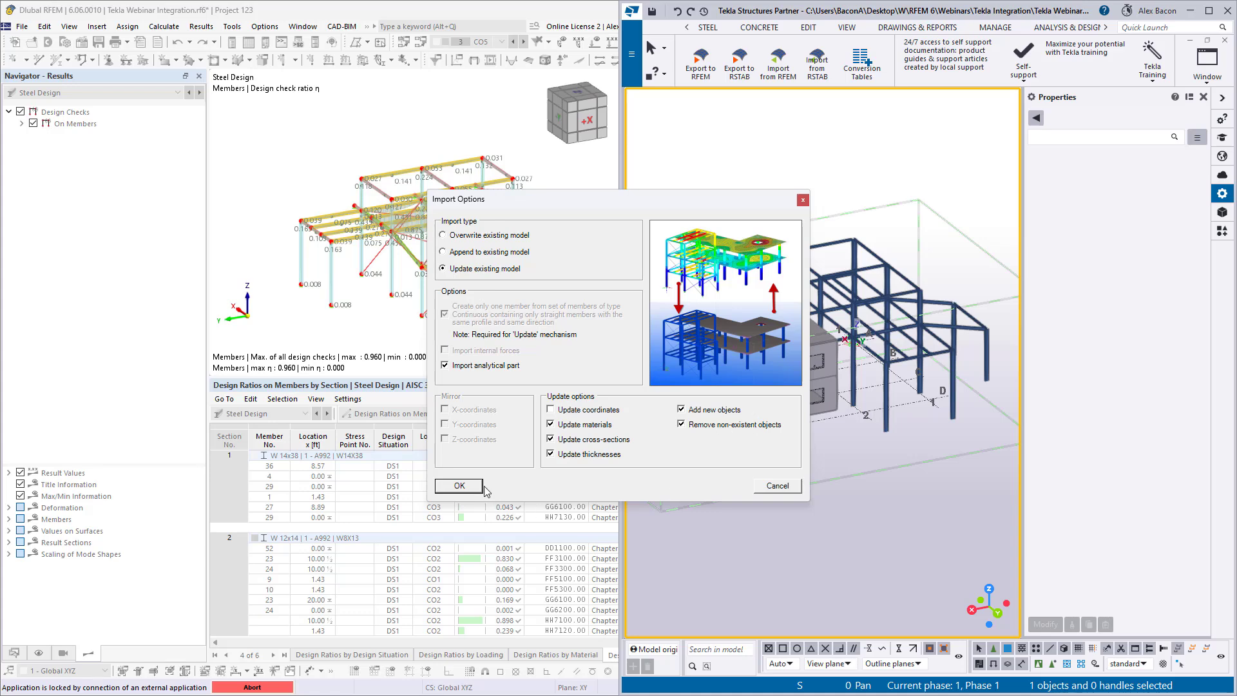
click(459, 486)
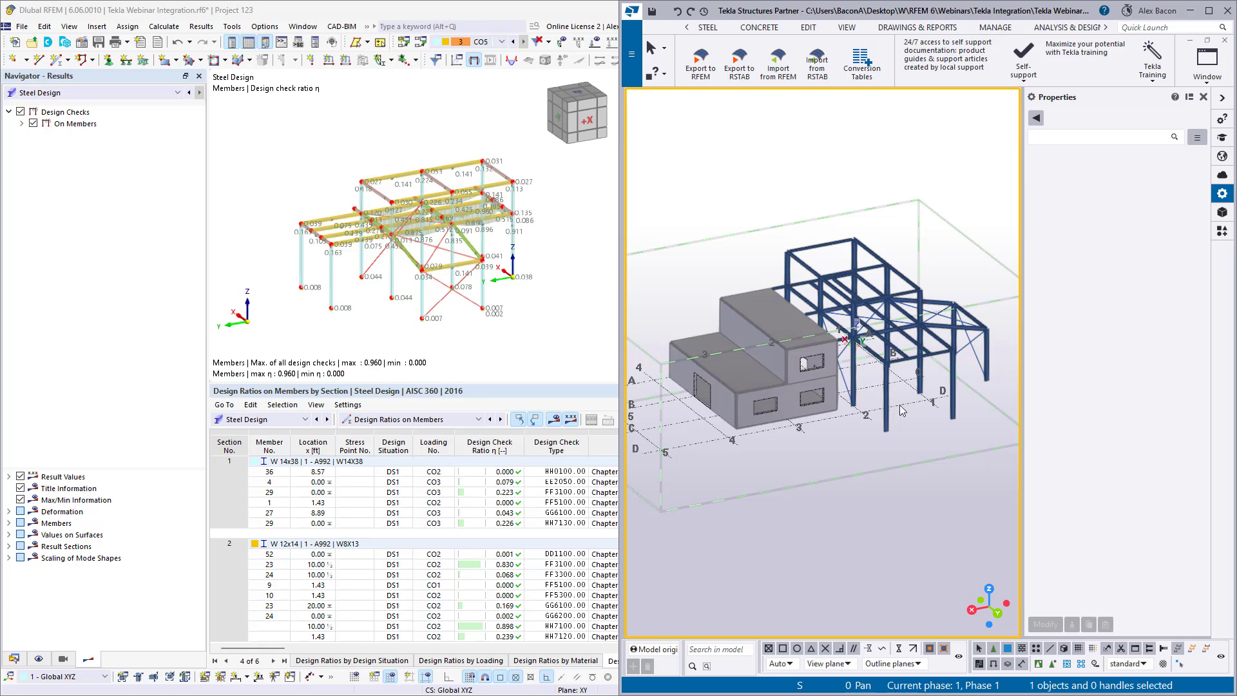
Step: Examine the profile and material properties of an imported diagonal brace and several intermediate-level beams in the Tekla model
ctrl+middle_drag(919, 406, 893, 411)
scroll(888, 409, up, 5)
click(864, 408)
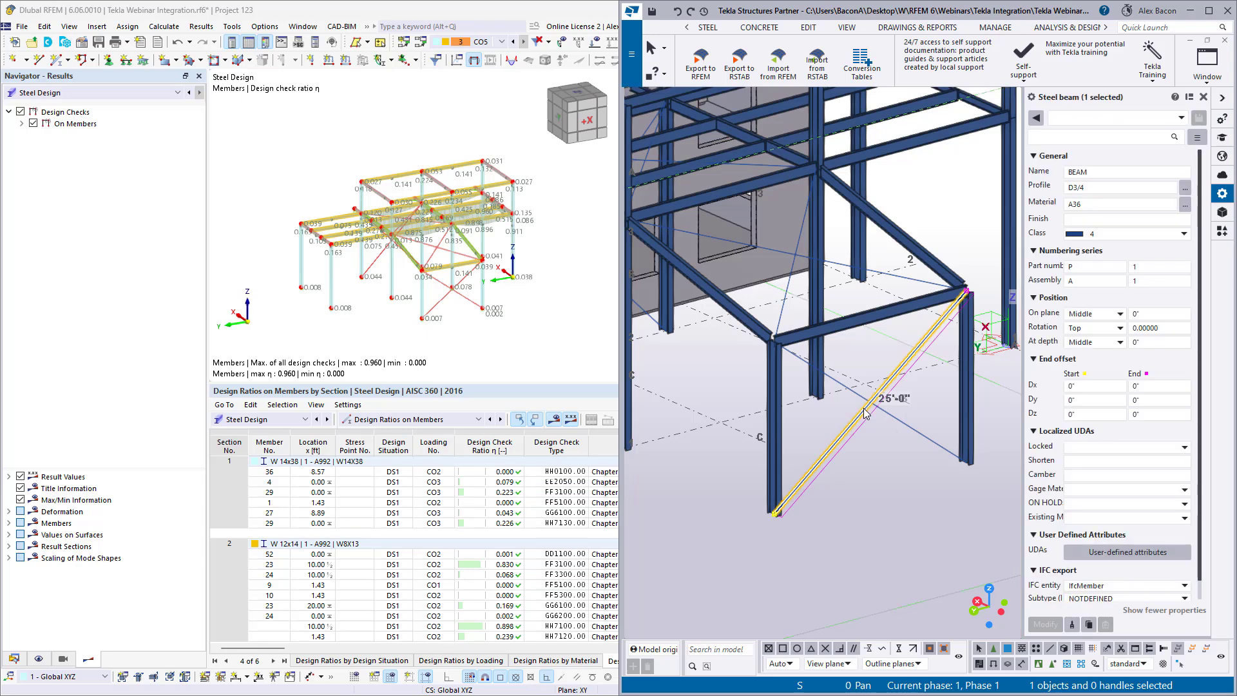
scroll(894, 252, down, 3)
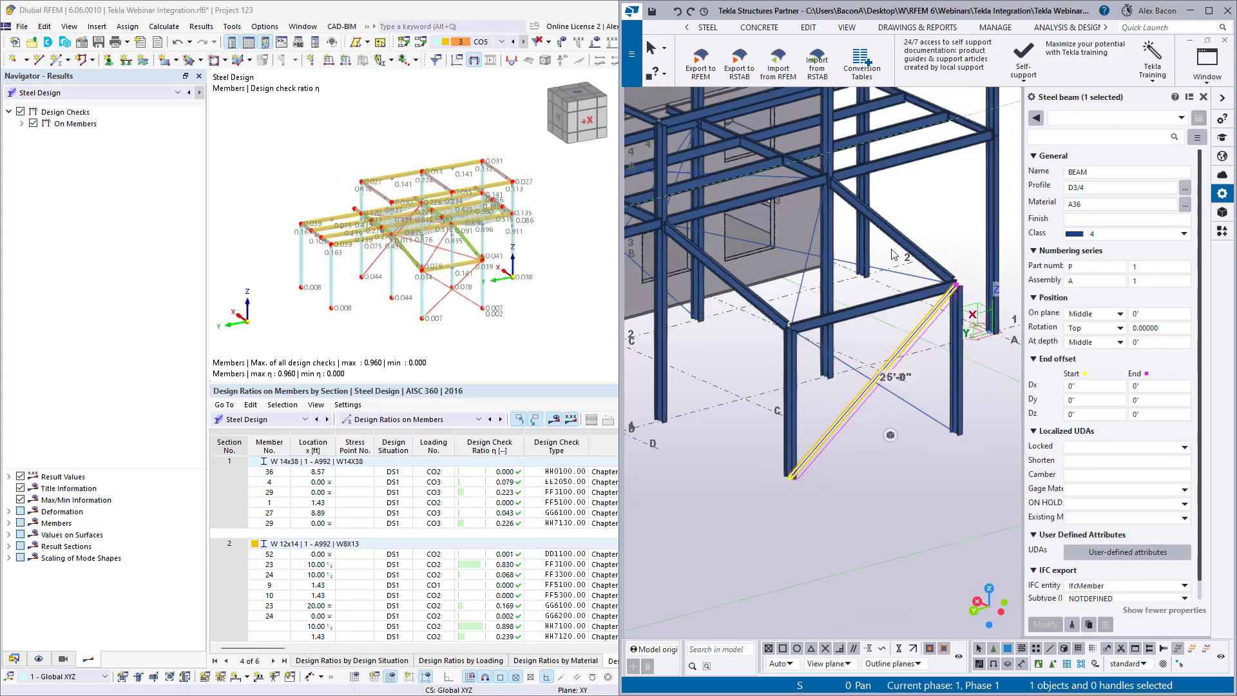
middle_drag(853, 260, 848, 274)
click(842, 269)
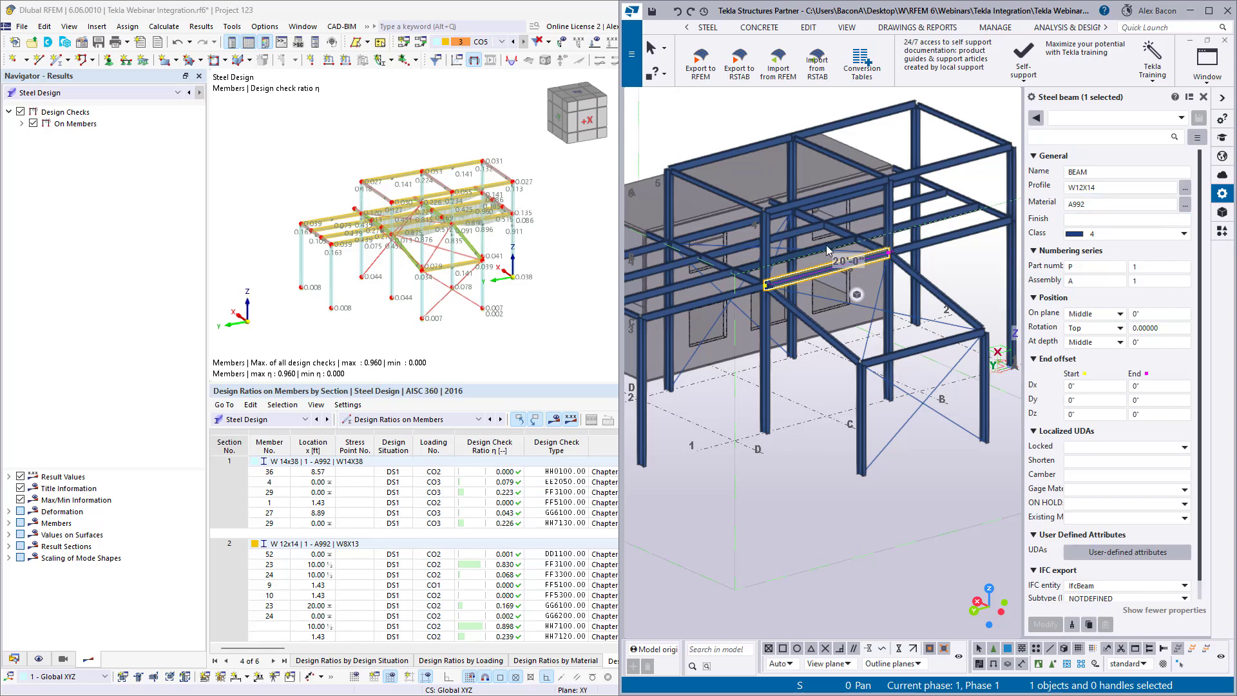
click(831, 250)
scroll(365, 225, up, 4)
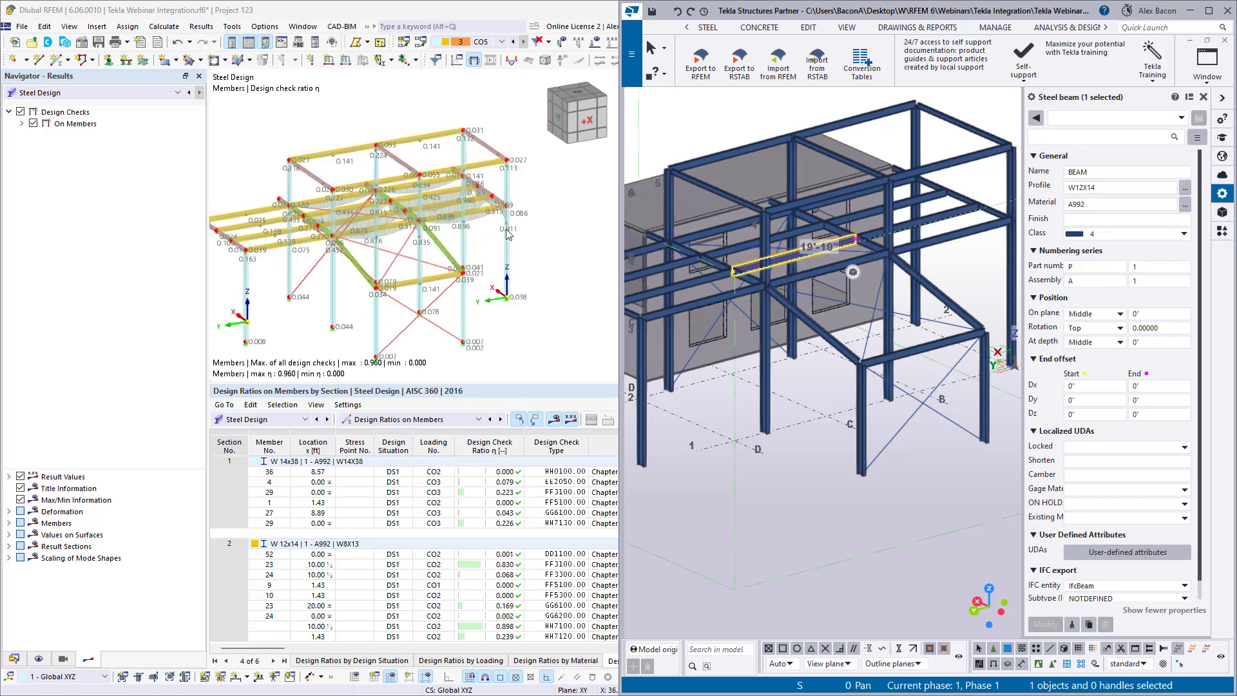
click(799, 274)
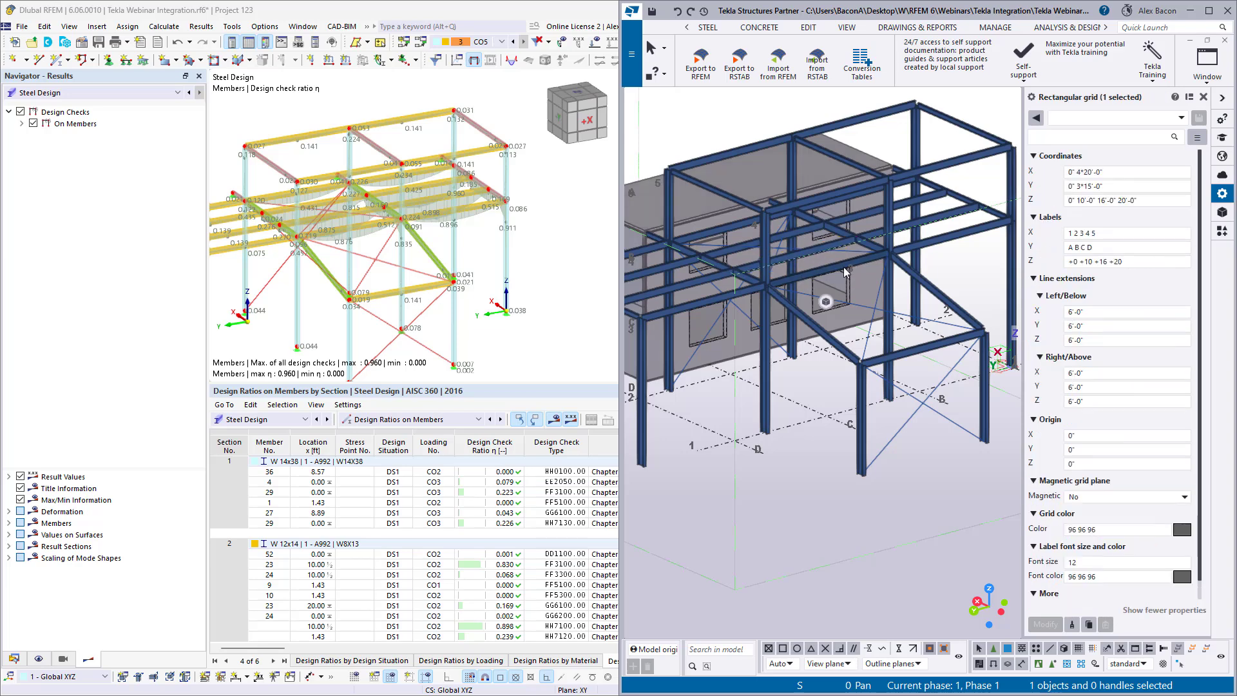
click(880, 261)
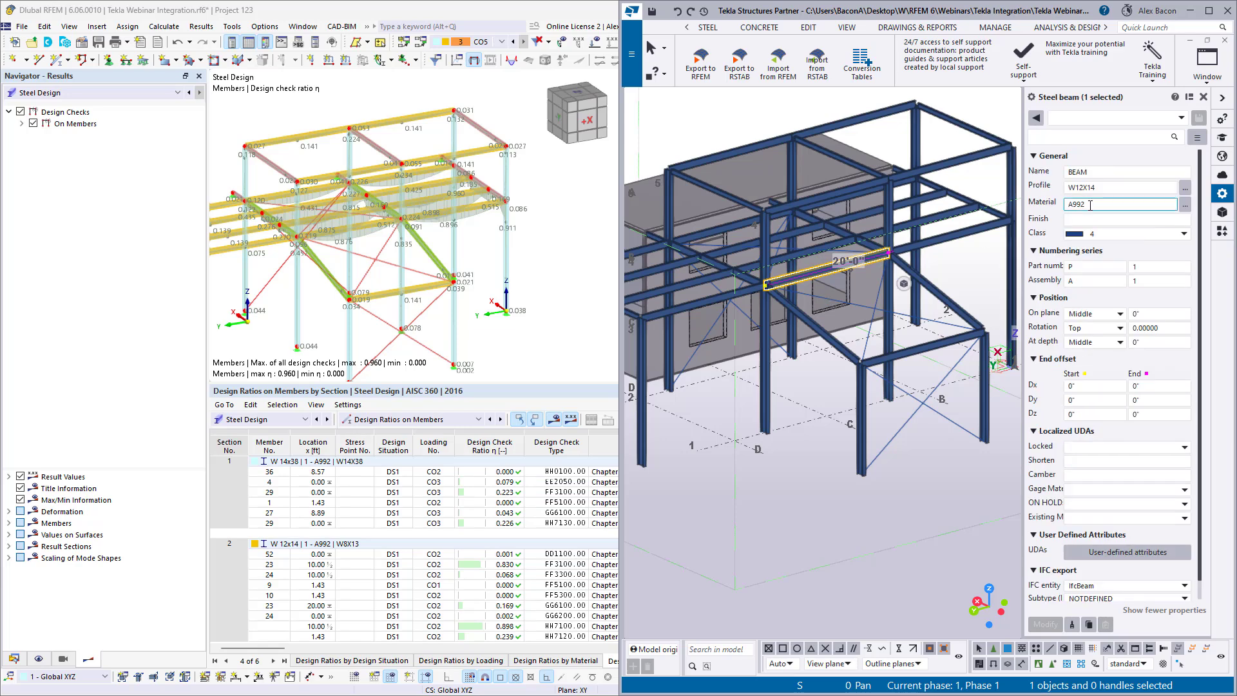
Step: Deselect the beam in Tekla Structures and compare the updated frame with the member sections shown in RFEM
scroll(773, 393, down, 2)
ctrl+middle_drag(757, 397, 811, 378)
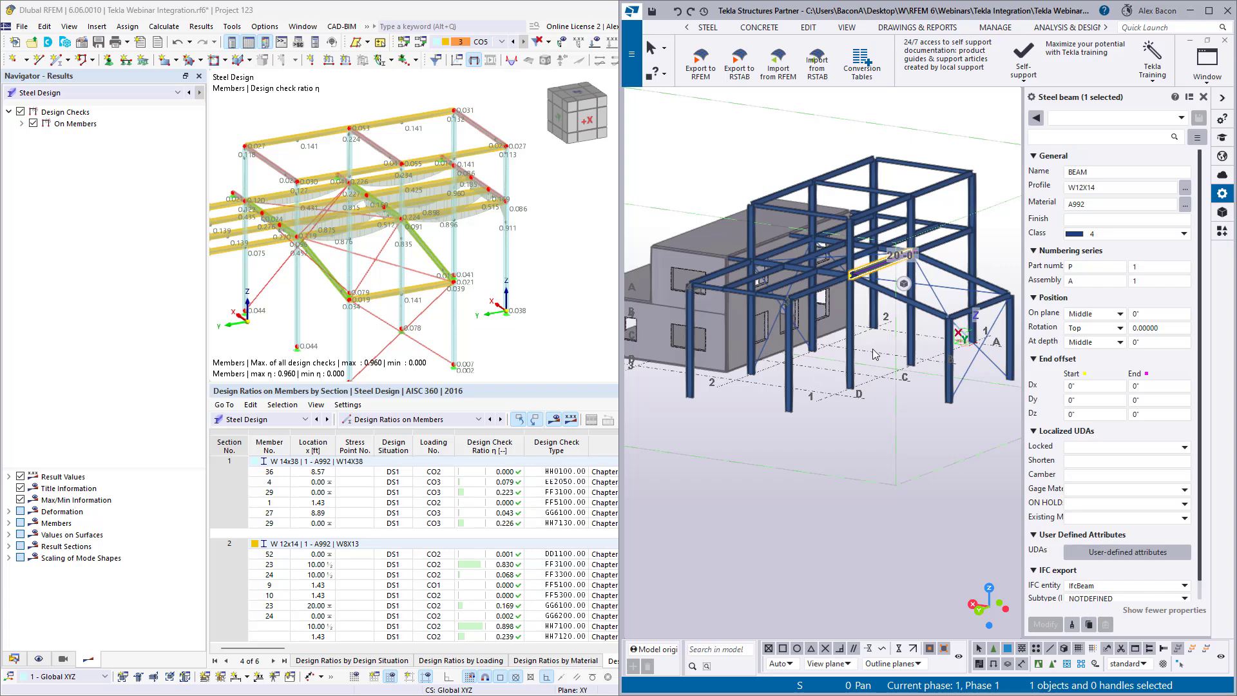
ctrl+middle_drag(876, 354, 837, 437)
click(792, 461)
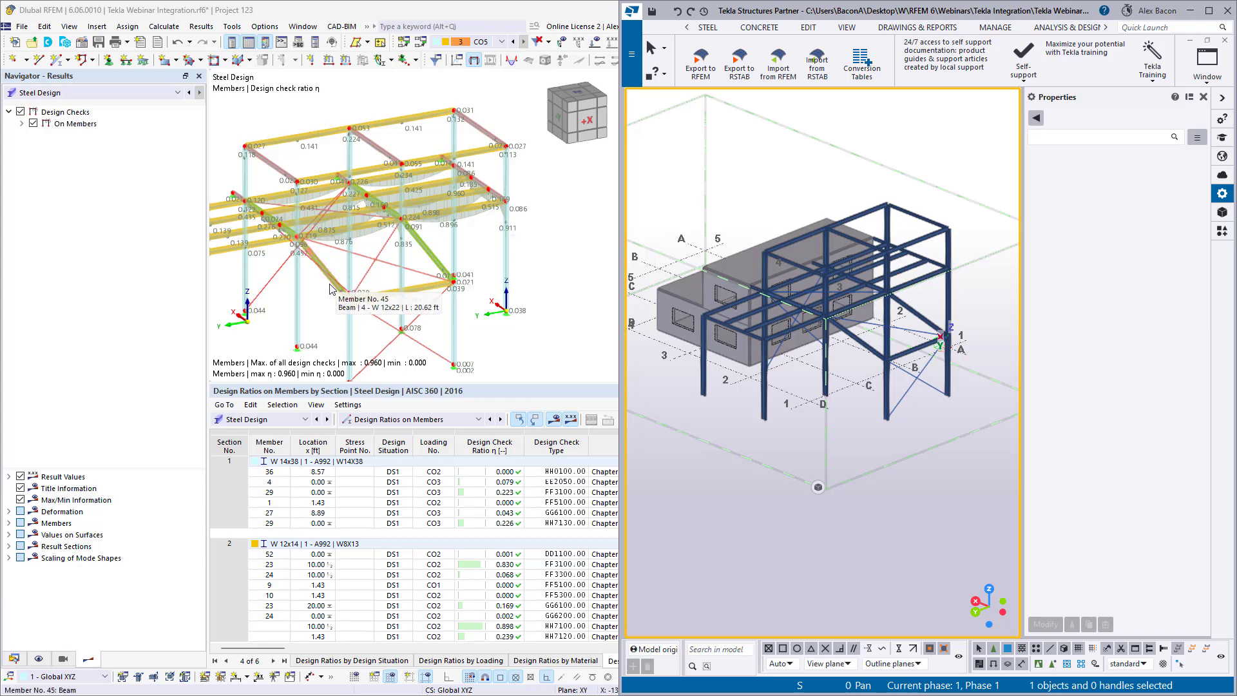
scroll(329, 283, down, 2)
middle_drag(330, 283, 376, 279)
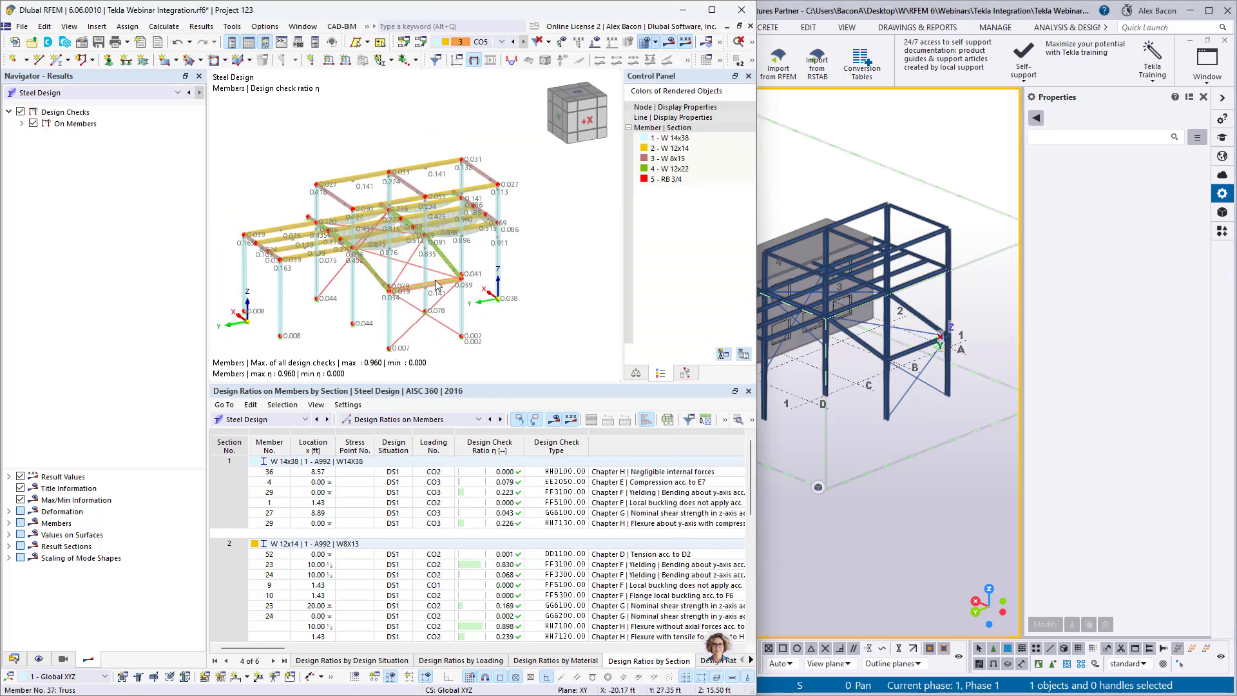
mouse_move(447, 282)
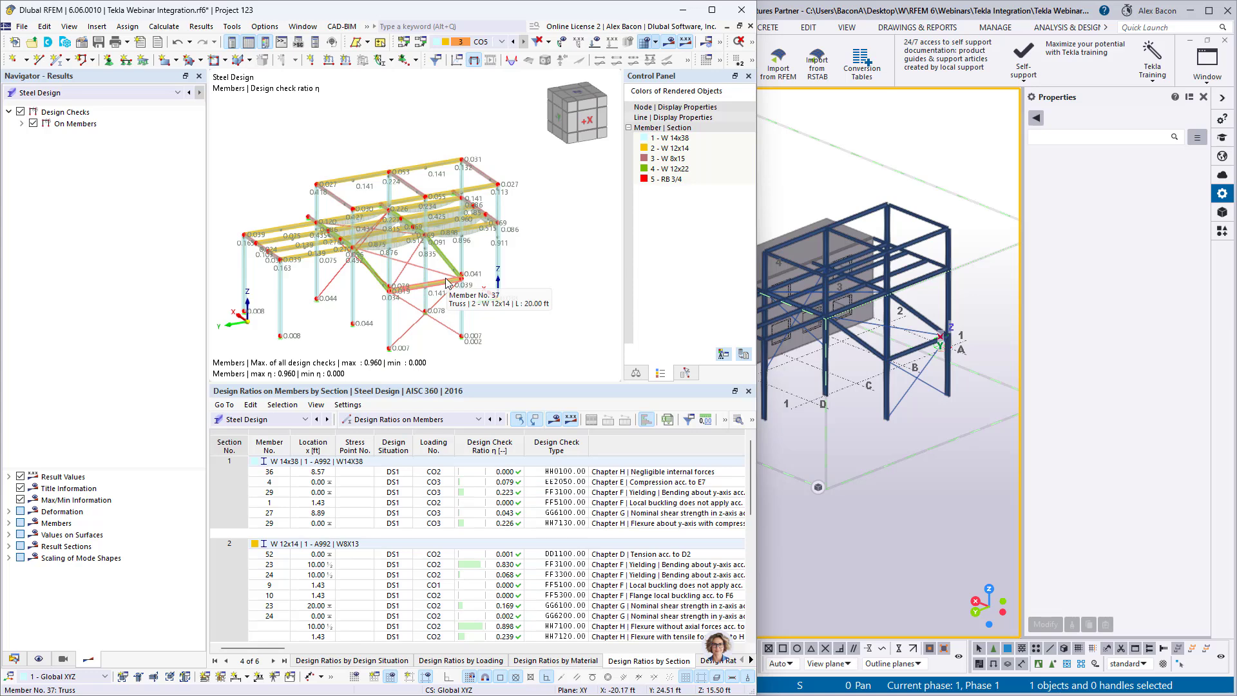
click(835, 206)
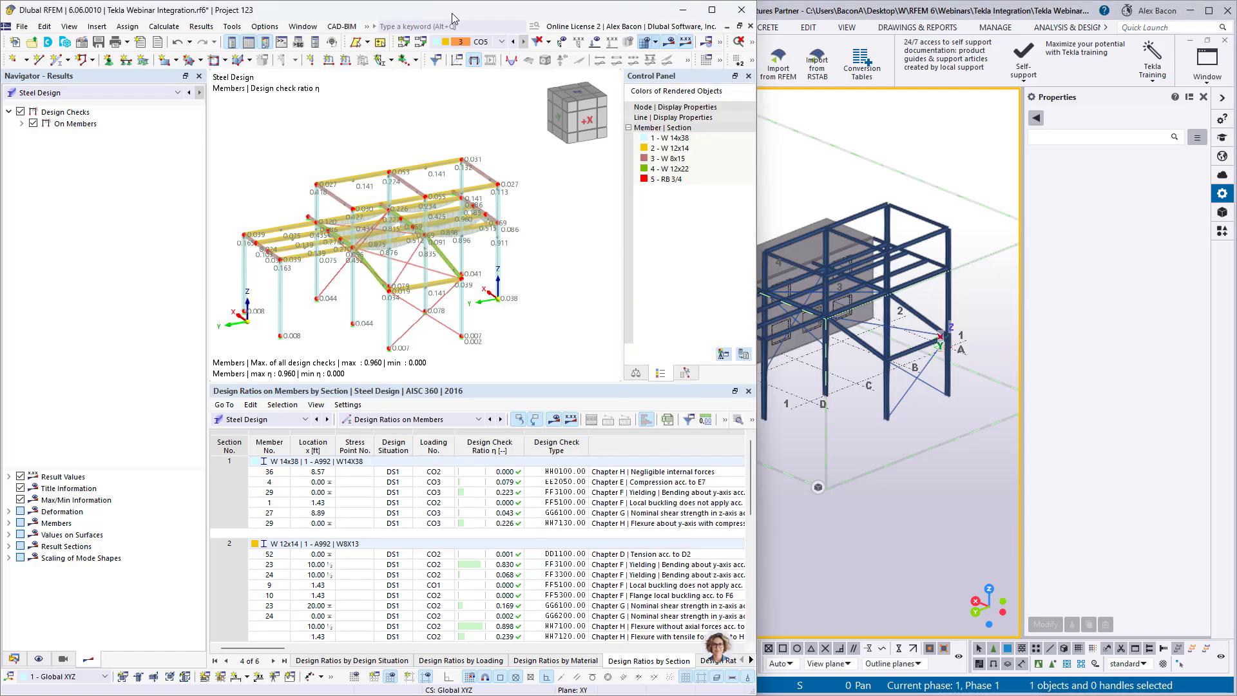
Step: Expand RFEM to the full screen and hide the design check results on the frame
drag(451, 13, 746, 3)
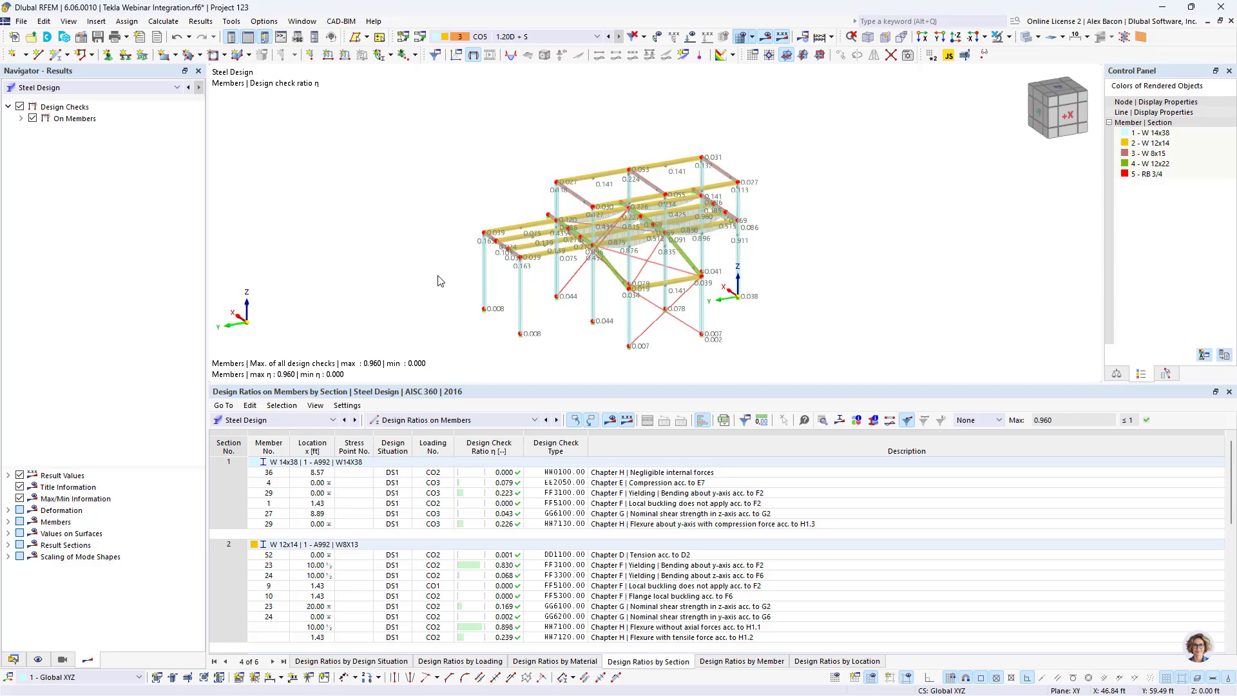
scroll(450, 306, up, 1)
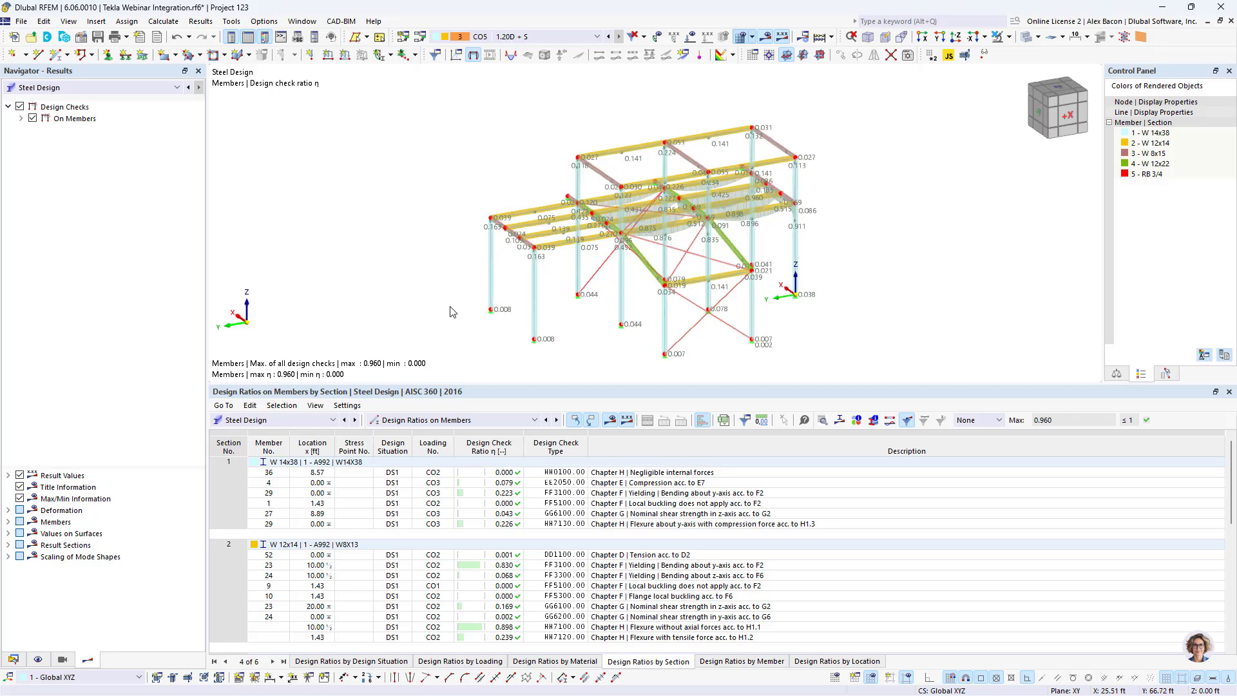
middle_drag(450, 307, 377, 306)
click(765, 40)
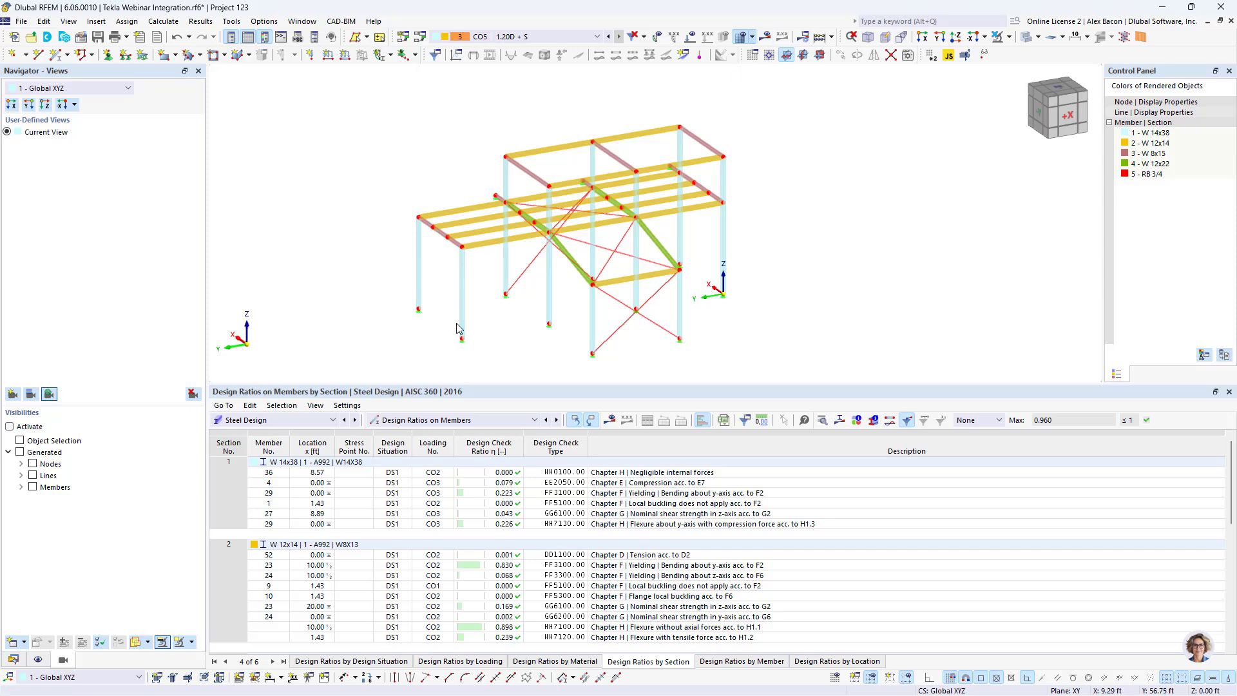
Step: Create printout report 1 with the preselected report items, then save and show it
click(141, 40)
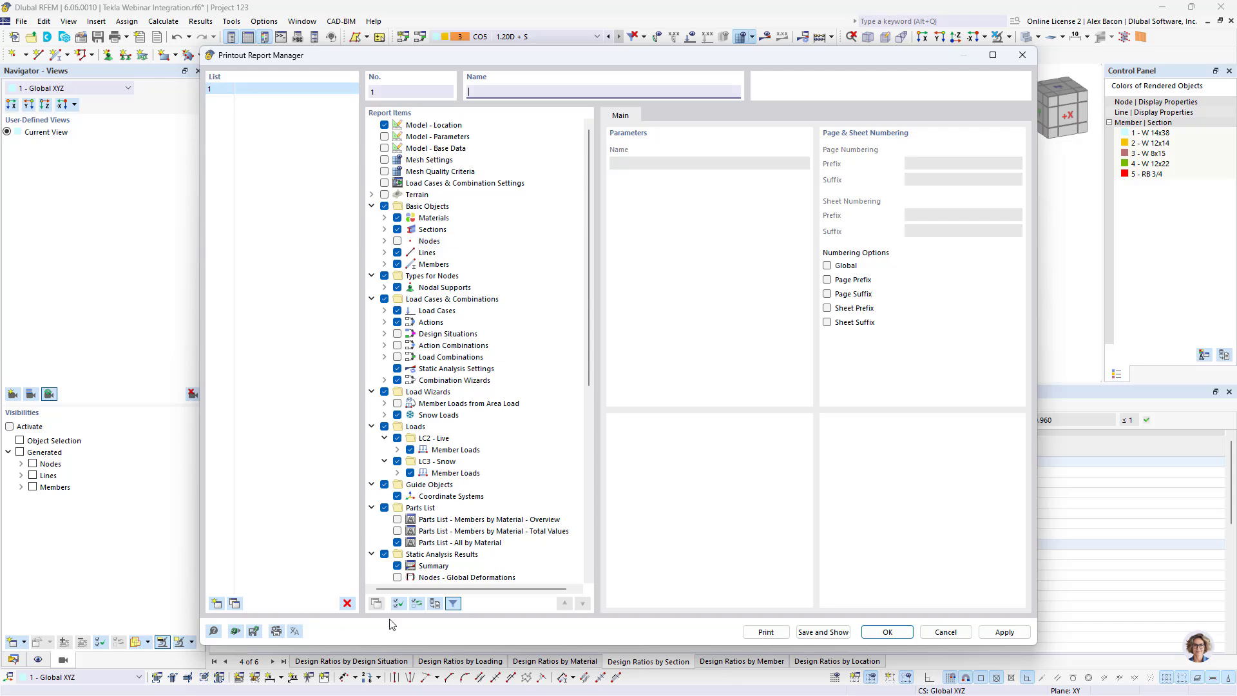
click(817, 631)
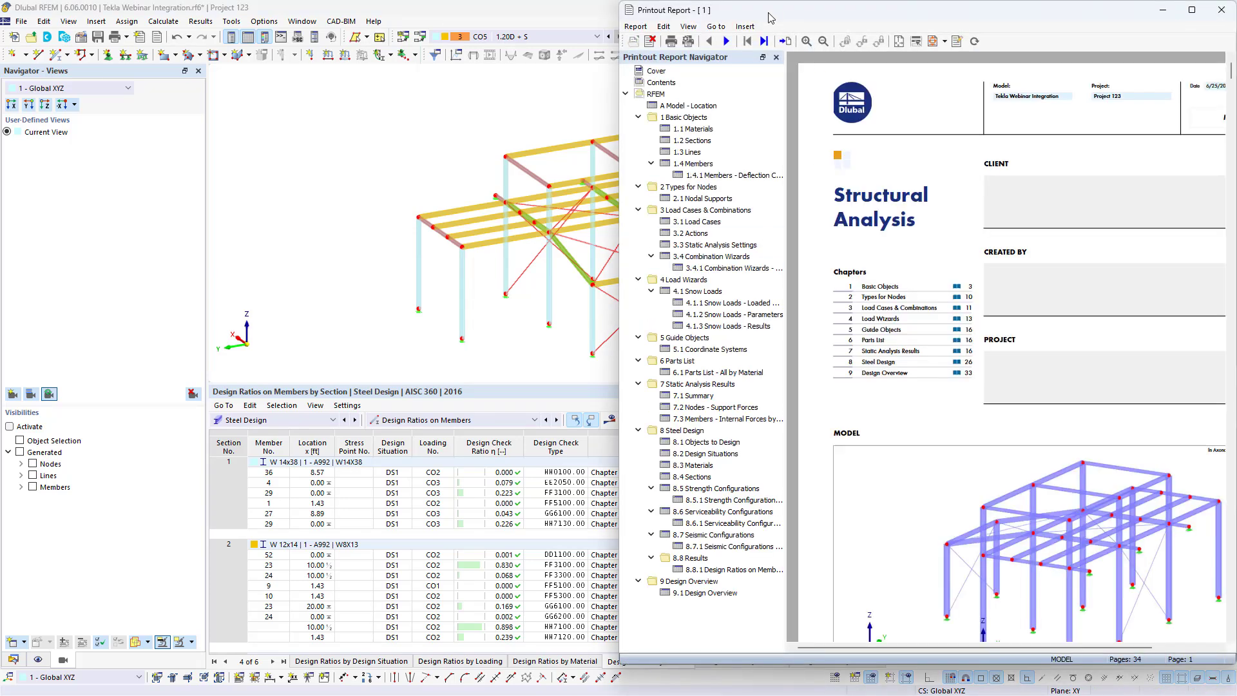
drag(768, 17, 697, 32)
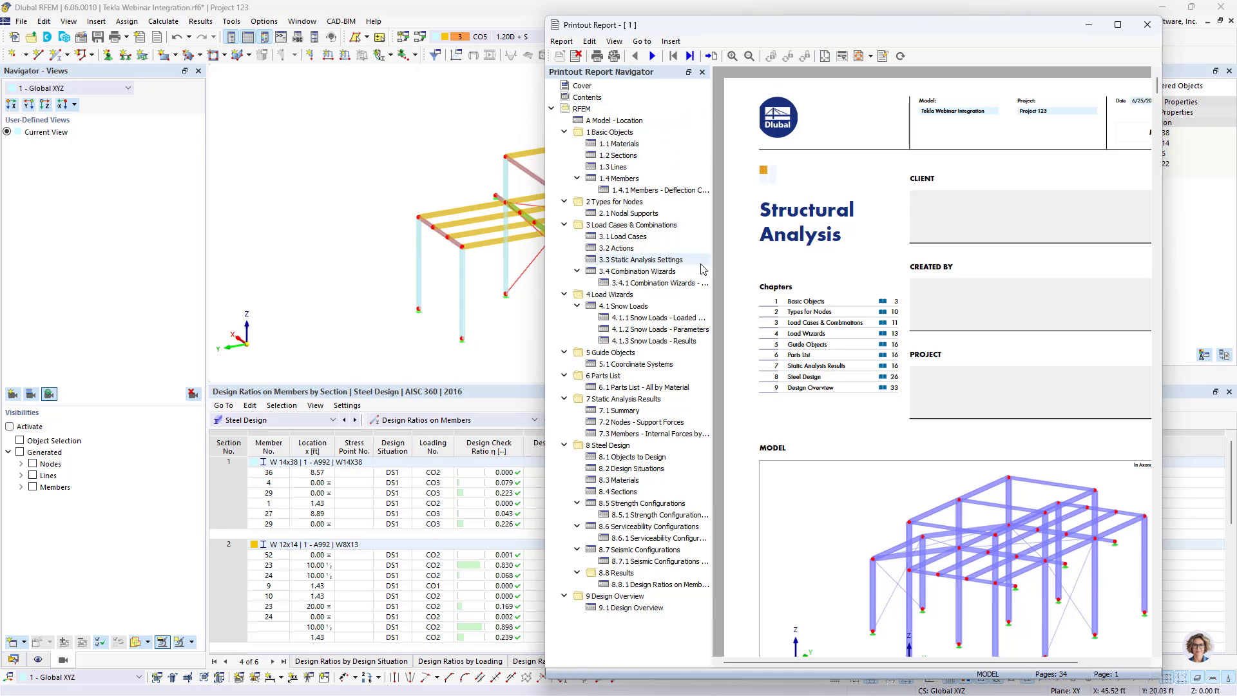
Step: Examine the report's contents, sections, steel design situations and materials, design ratios by member and design overview
scroll(684, 245, down, 5)
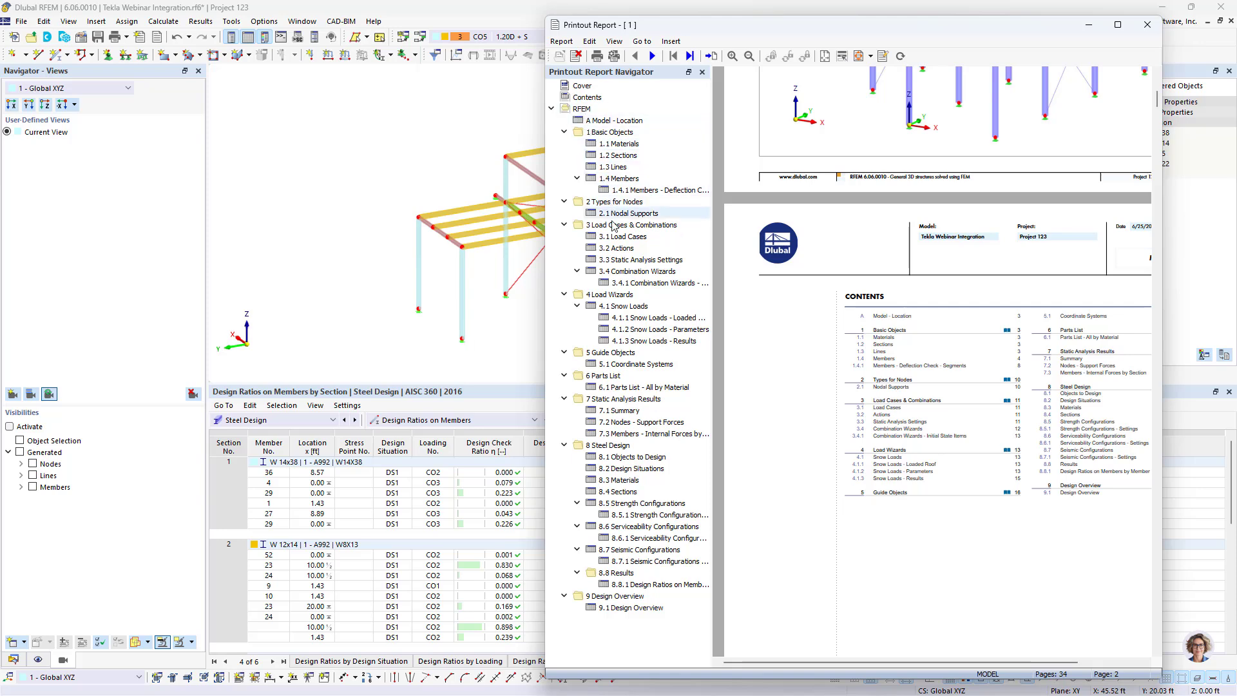
click(616, 143)
click(620, 156)
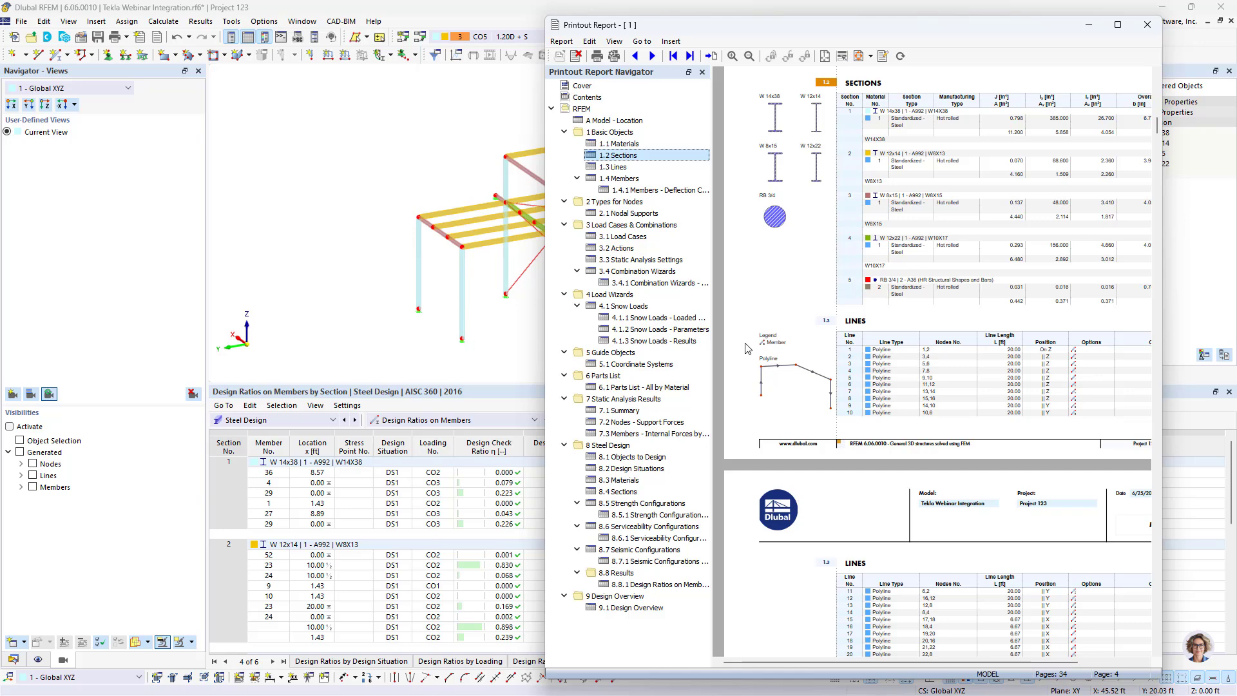
click(628, 465)
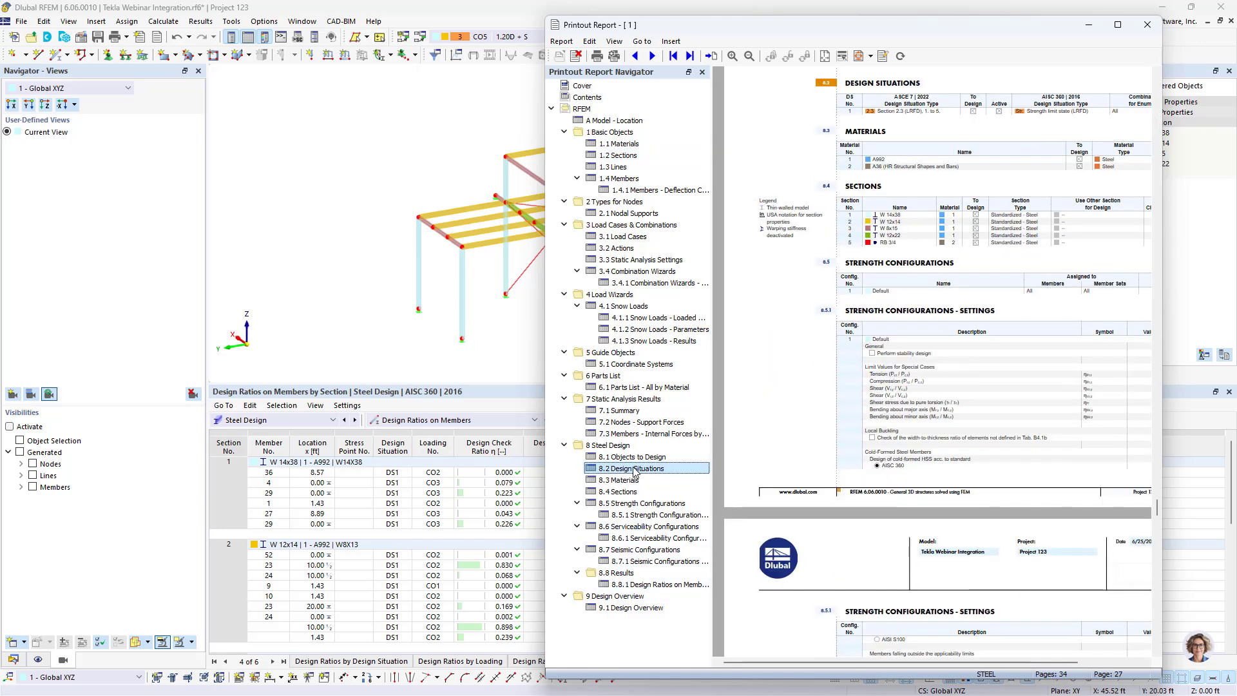
click(637, 479)
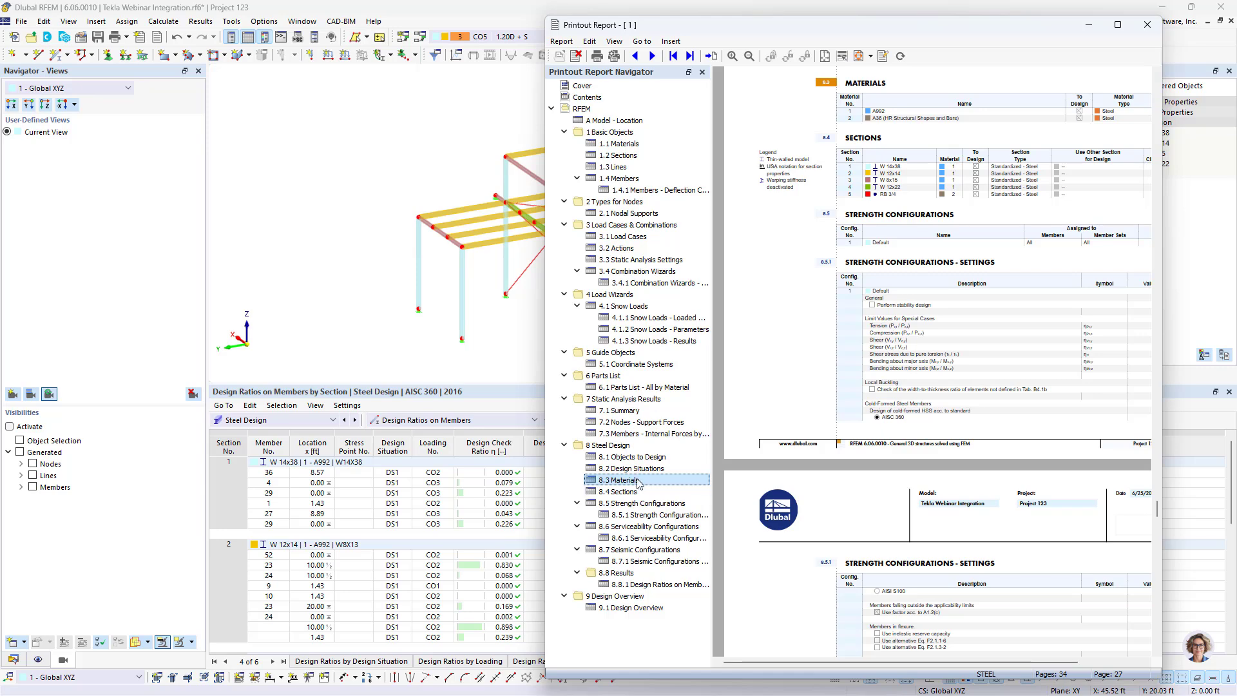
click(641, 584)
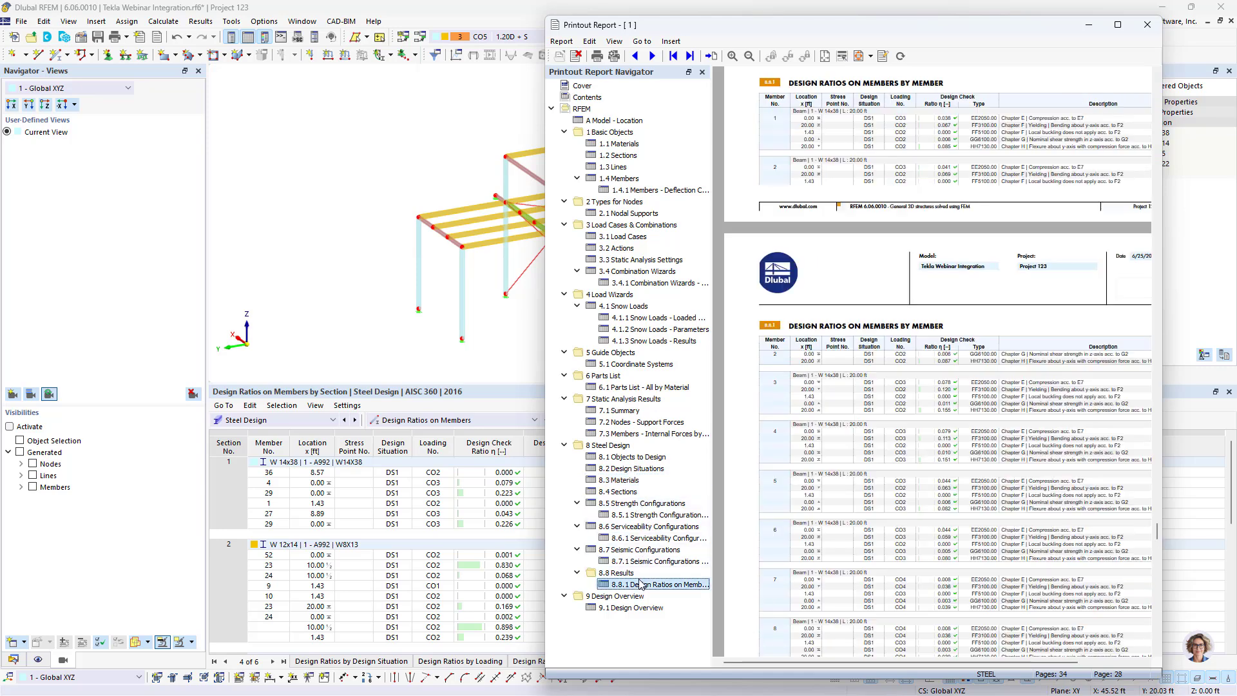
scroll(875, 458, down, 15)
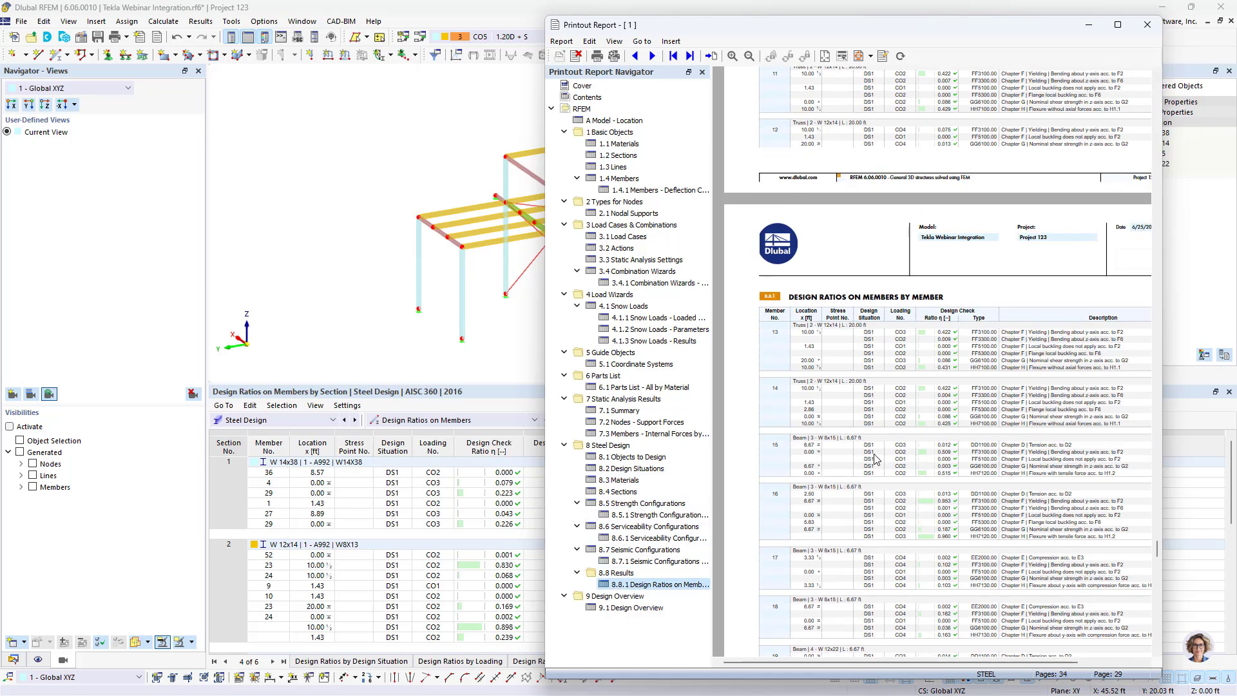
click(626, 609)
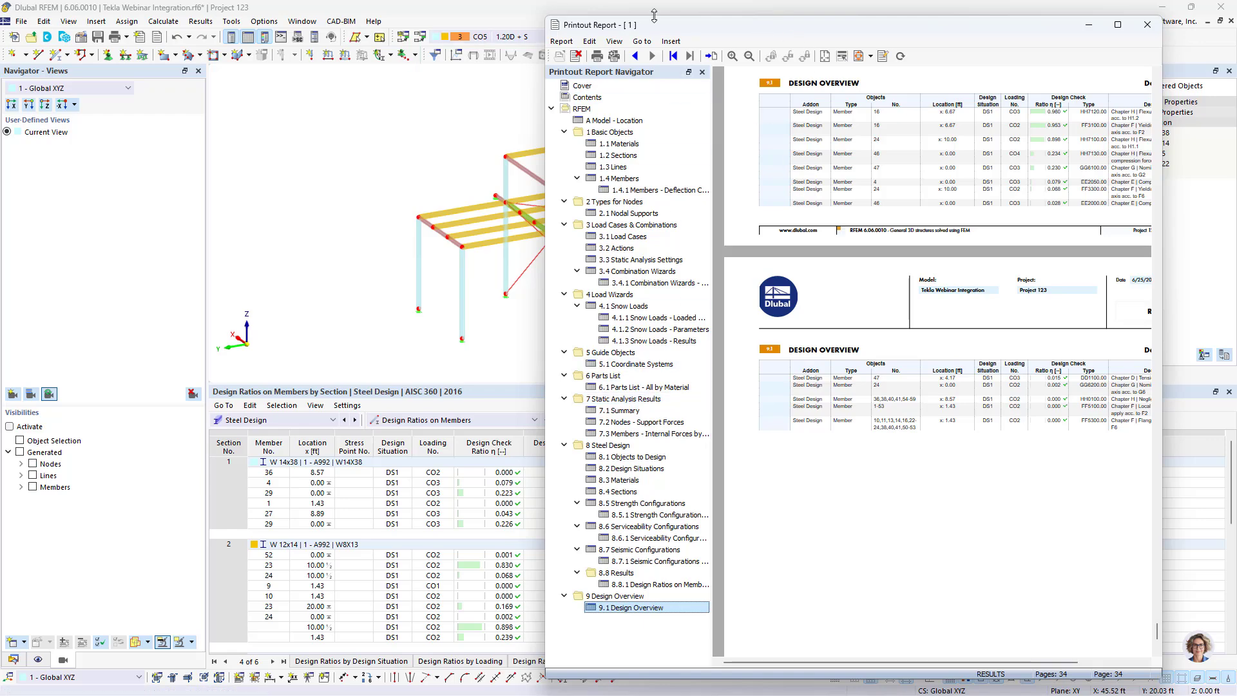
Step: Move the report out of the way and print the model graphic to printout report 1 with the Window filling option
drag(655, 32, 1116, 619)
click(565, 10)
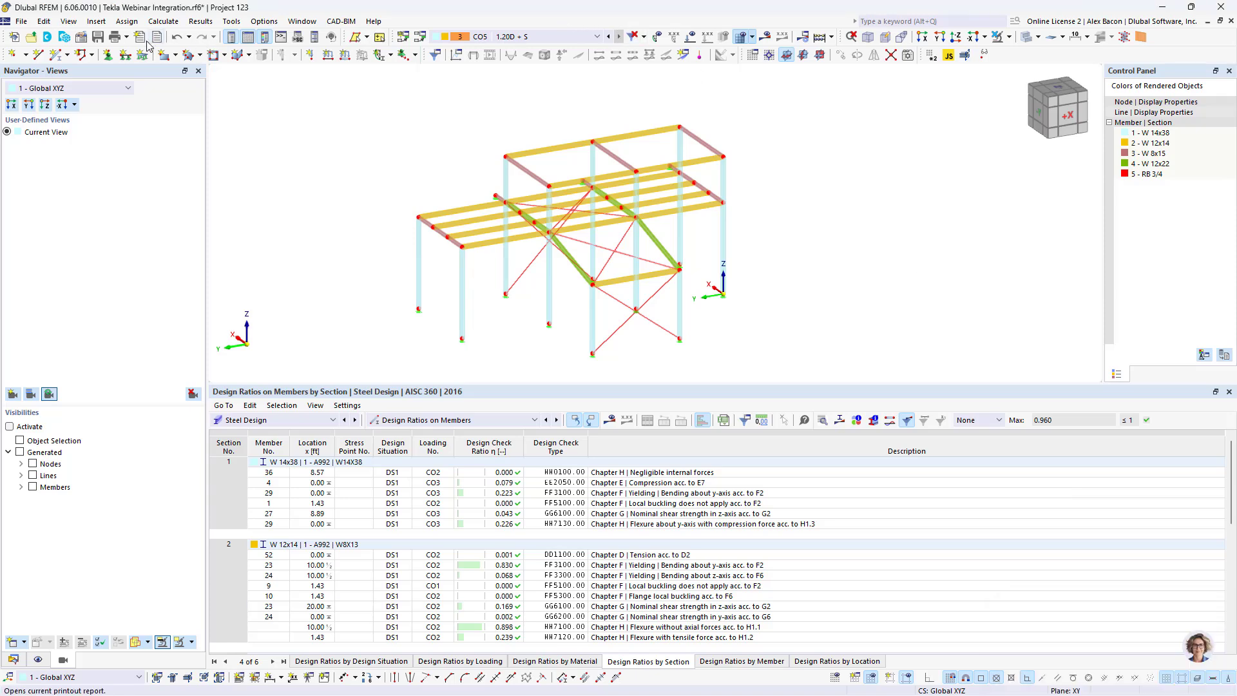
scroll(594, 262, up, 1)
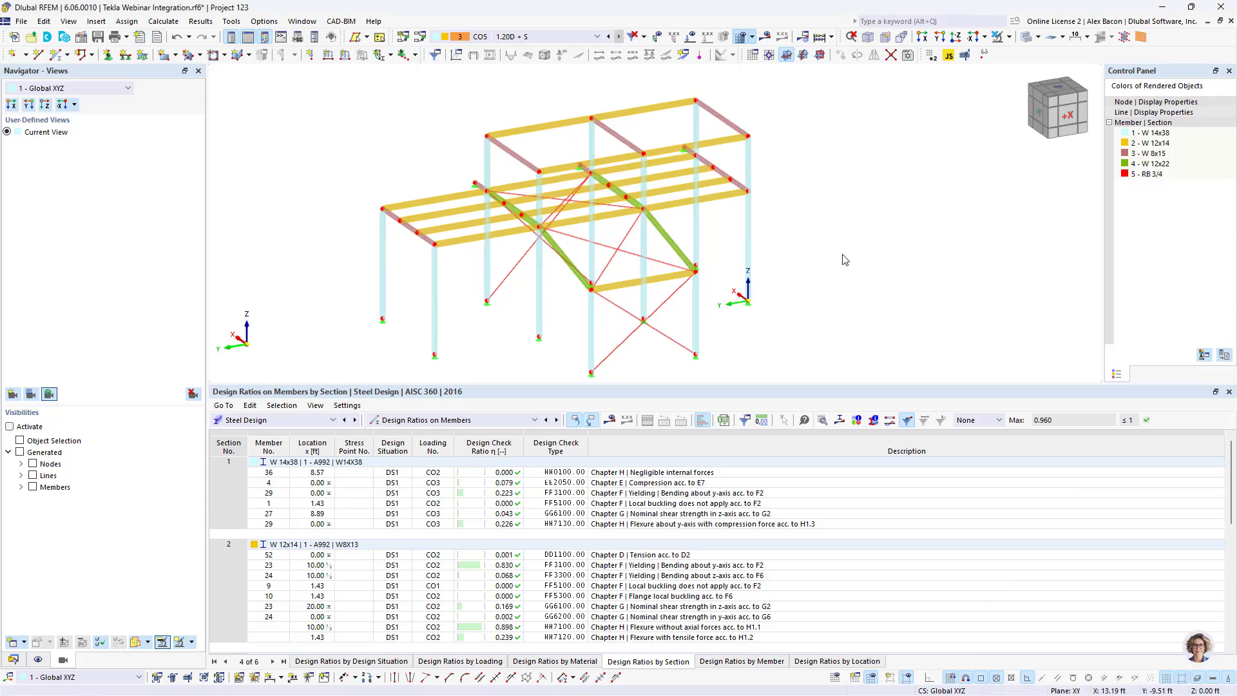
click(127, 38)
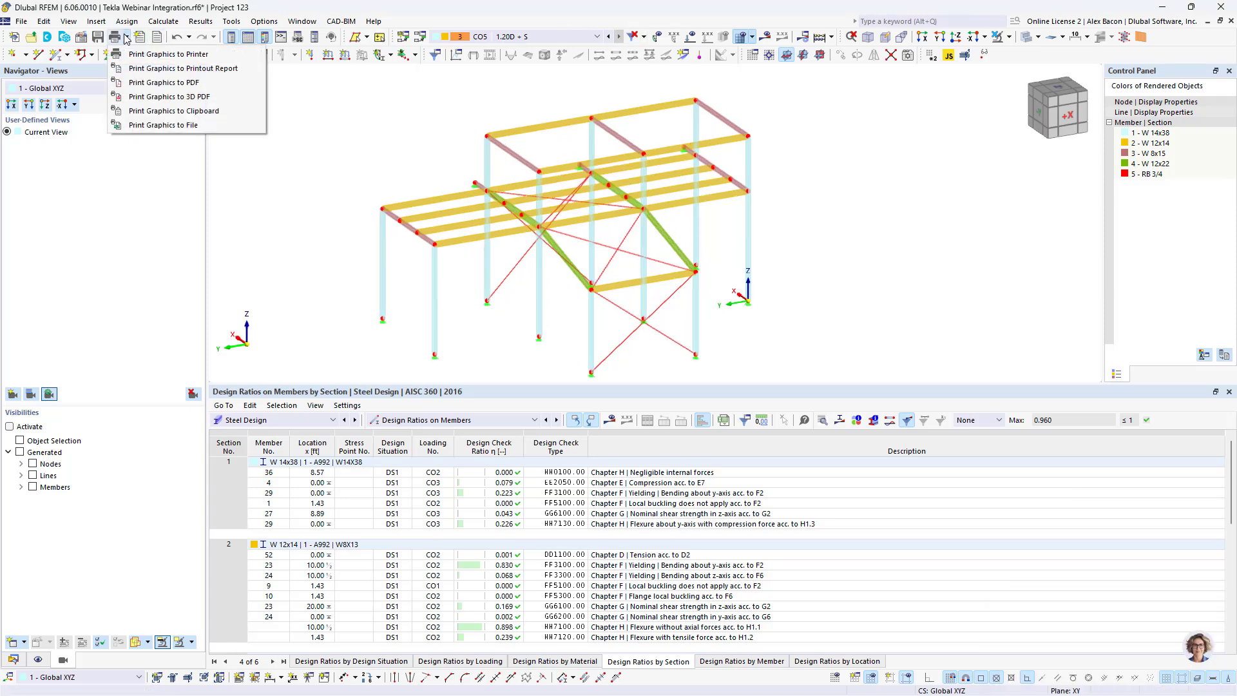
click(176, 72)
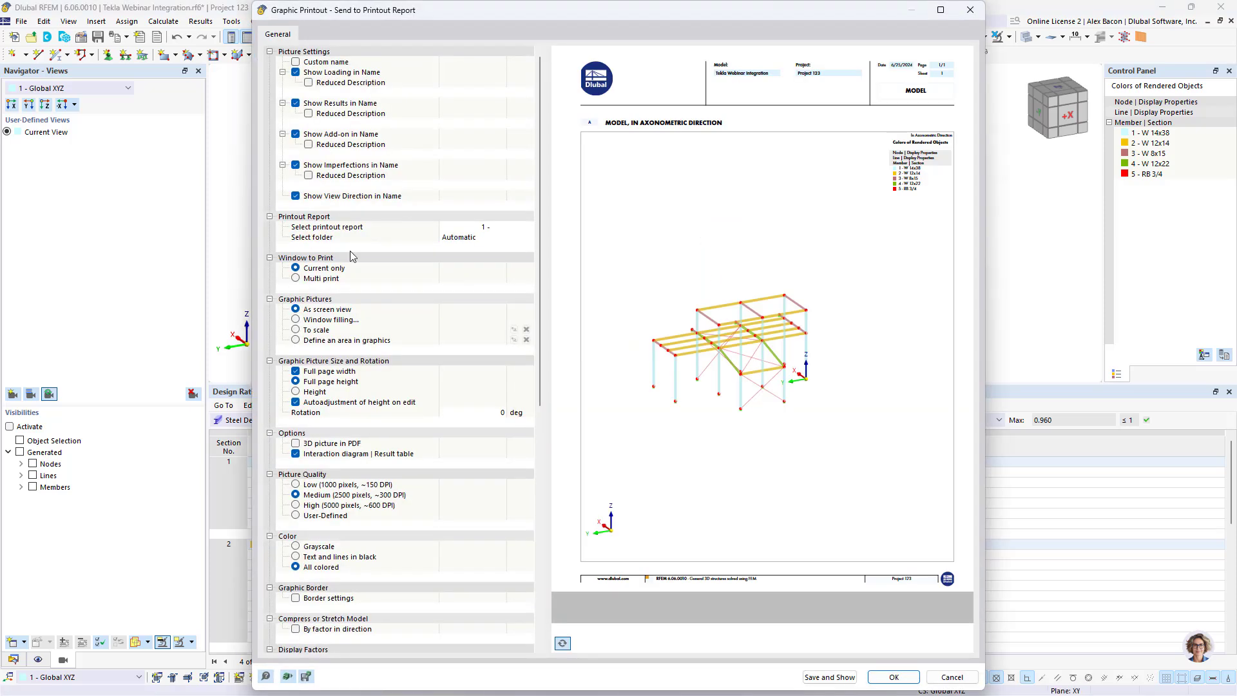
click(297, 320)
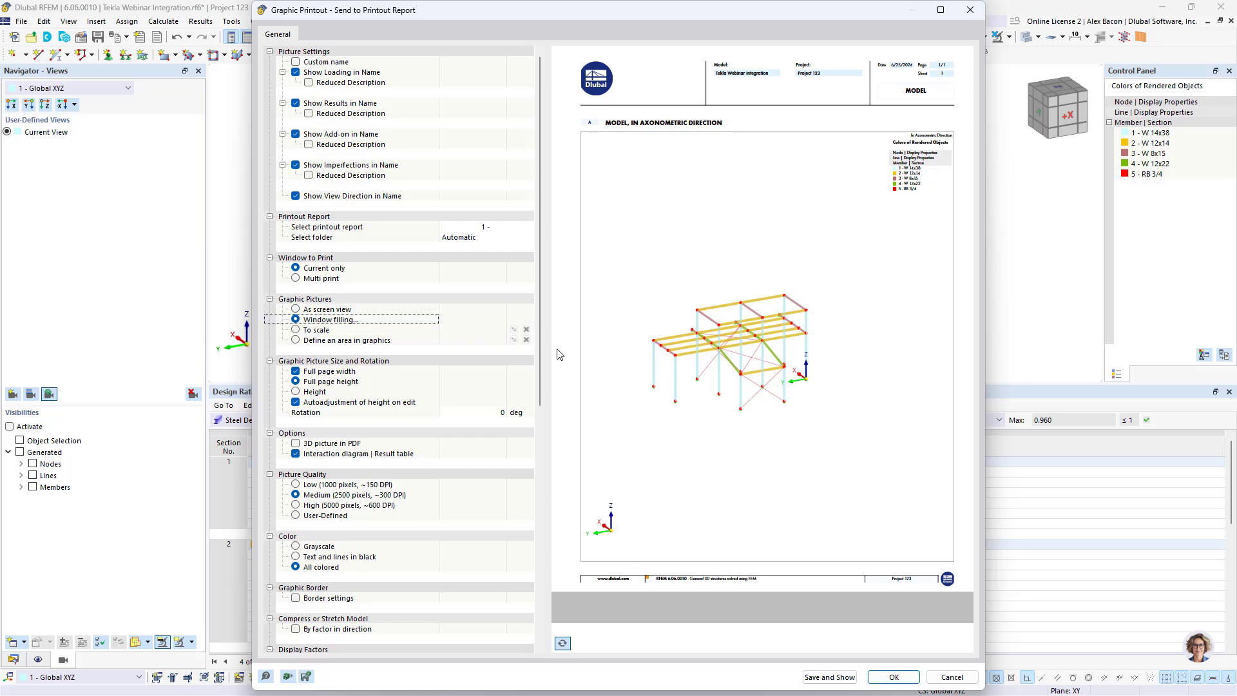
click(296, 320)
click(838, 677)
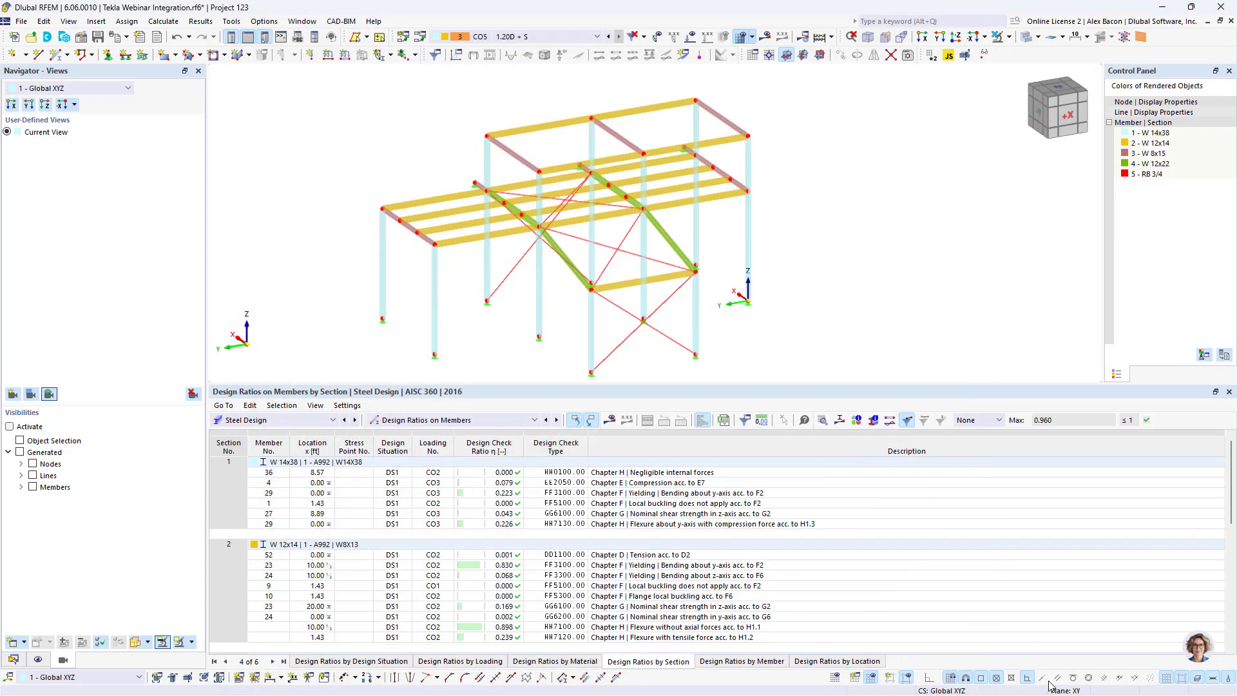
Step: Bring the printout report back over the model and view the inserted axonometric model picture
key(super)
drag(1103, 614, 589, 43)
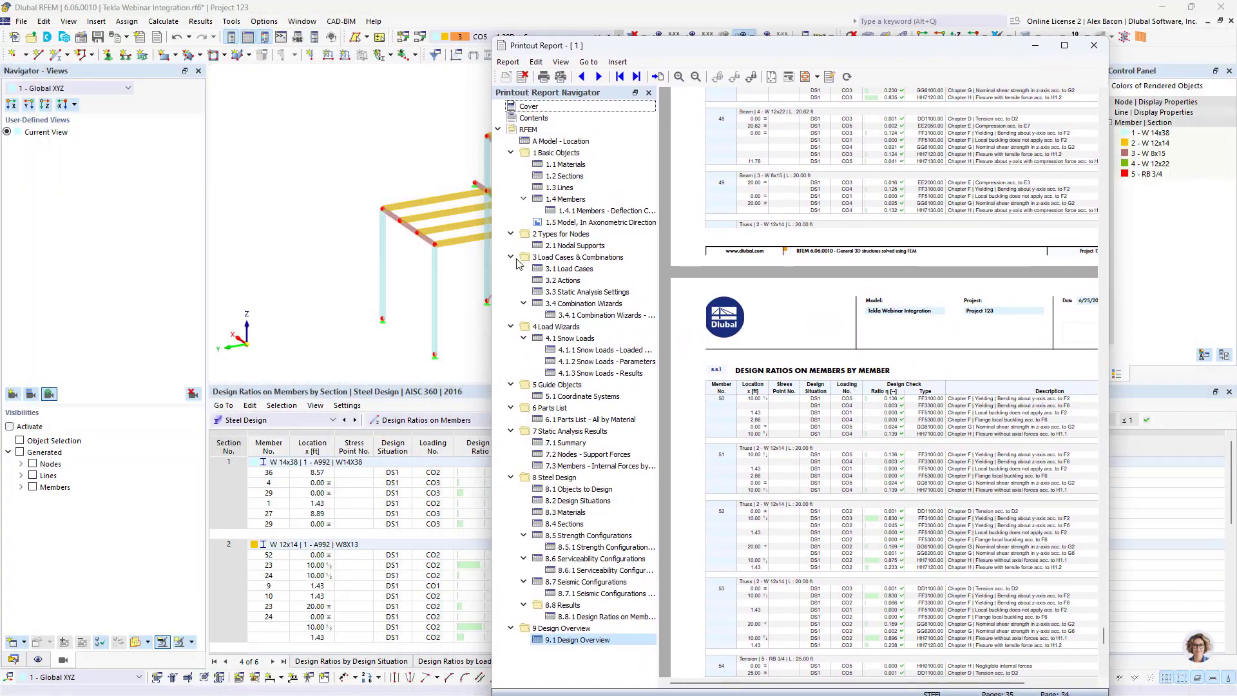
click(588, 222)
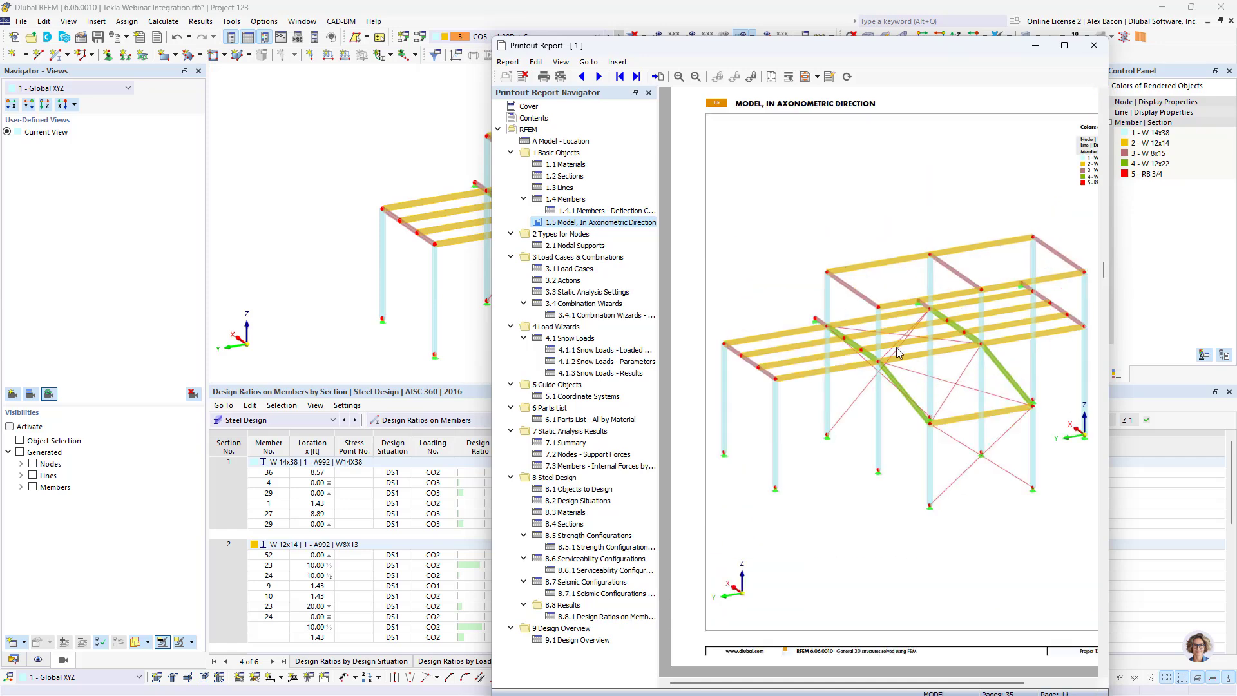
scroll(899, 352, up, 3)
scroll(896, 353, down, 3)
Step: Open the report's axonometric model picture for editing and rotate the frame to show more of its -Y side
right_click(894, 354)
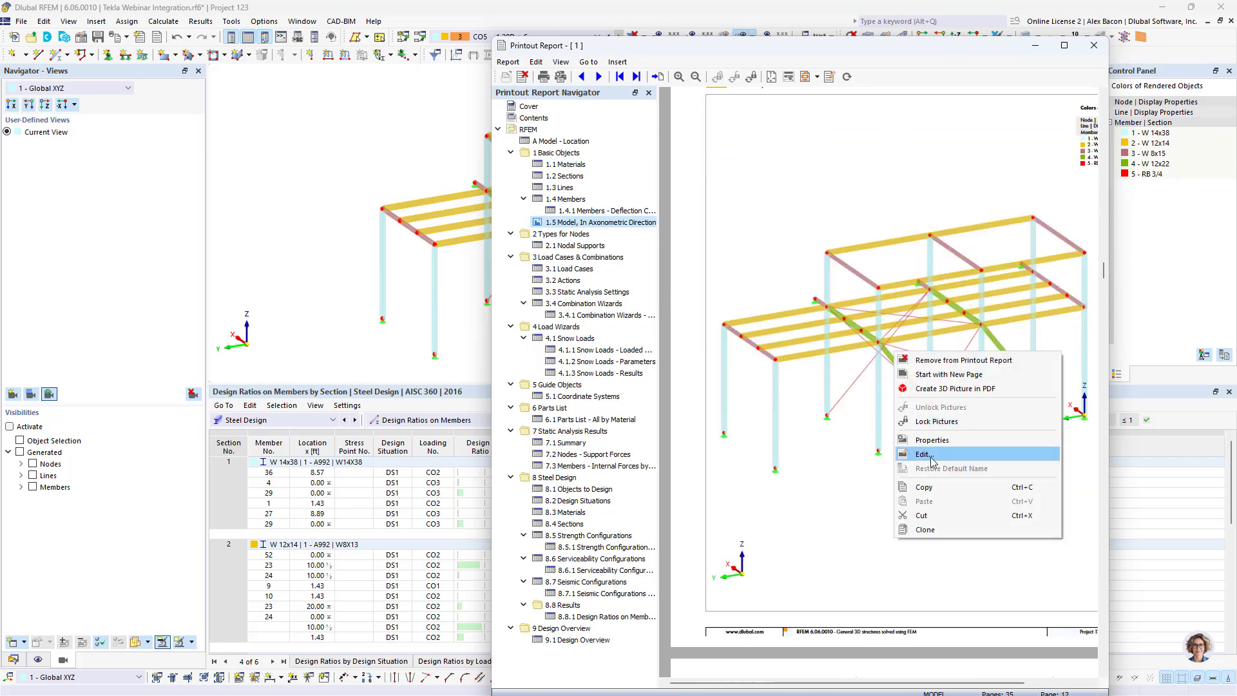
click(922, 455)
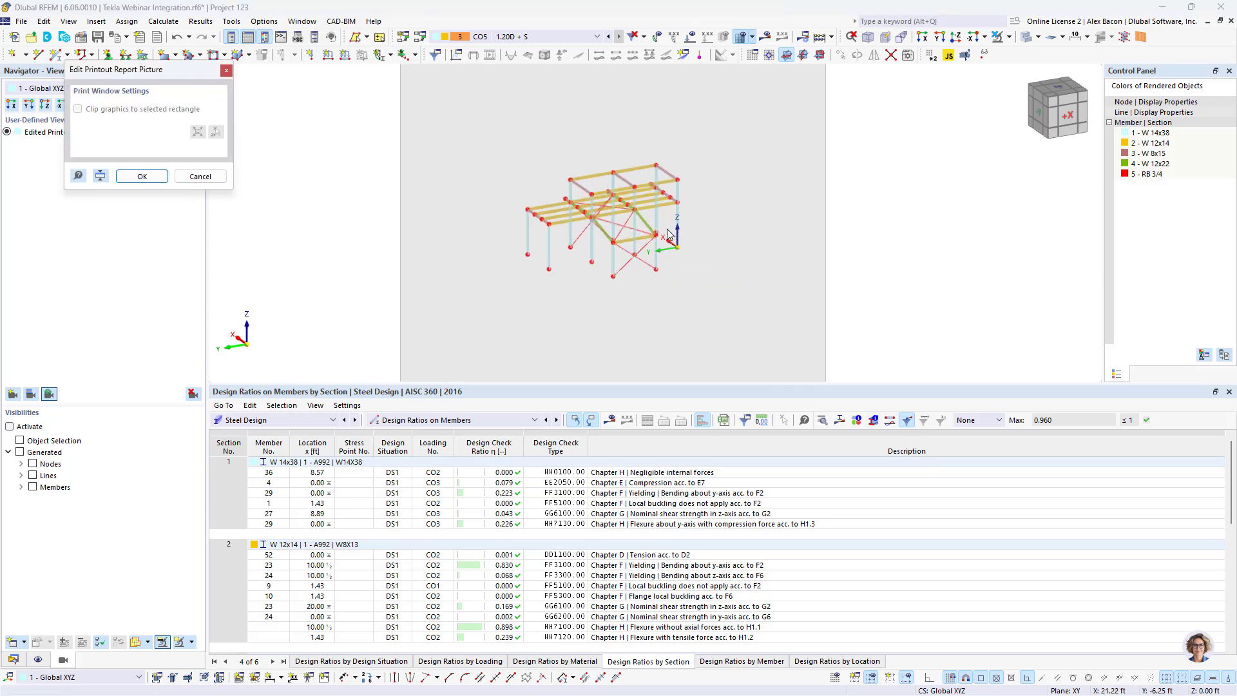
scroll(644, 235, up, 1)
scroll(638, 235, down, 2)
ctrl+middle_drag(638, 236, 608, 239)
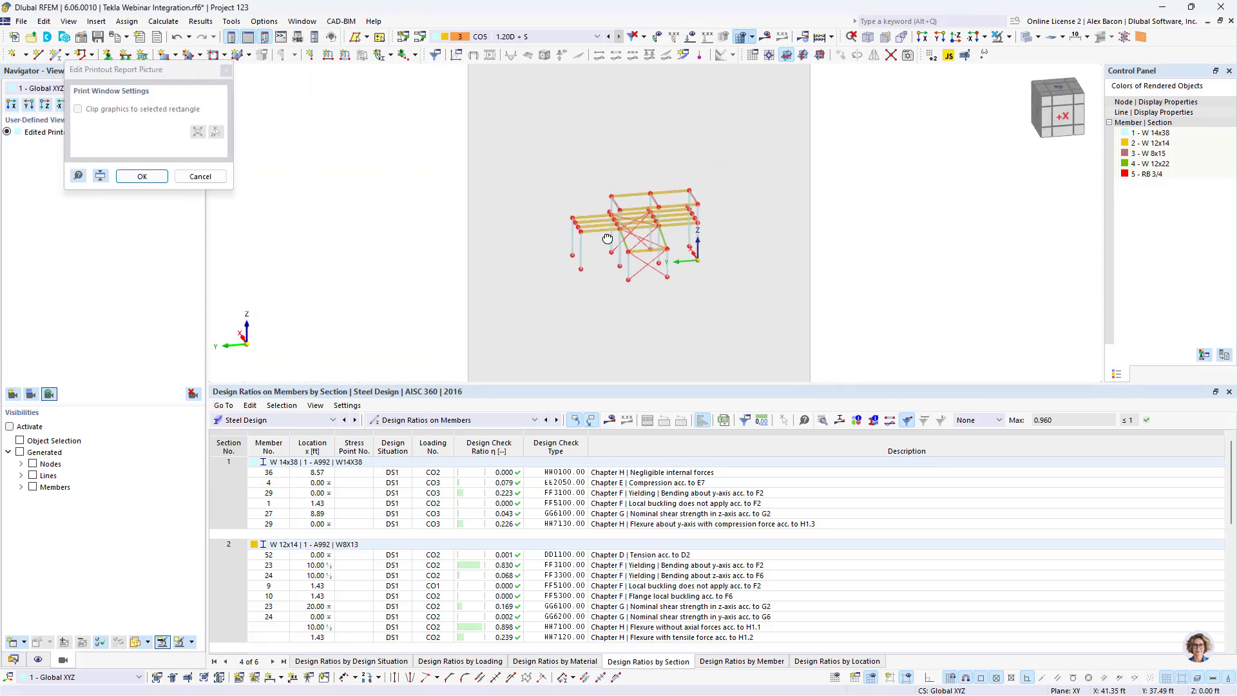
scroll(624, 239, up, 4)
scroll(634, 237, down, 7)
scroll(638, 238, up, 3)
scroll(641, 239, down, 1)
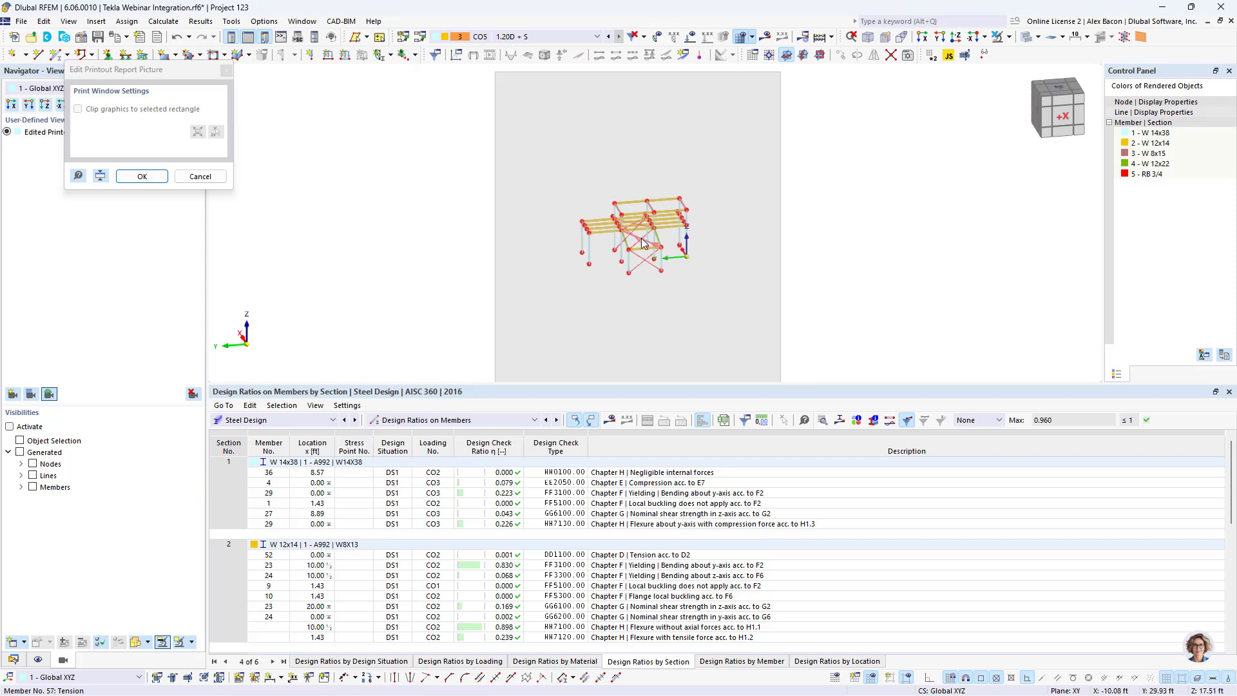
ctrl+middle_drag(643, 245, 713, 231)
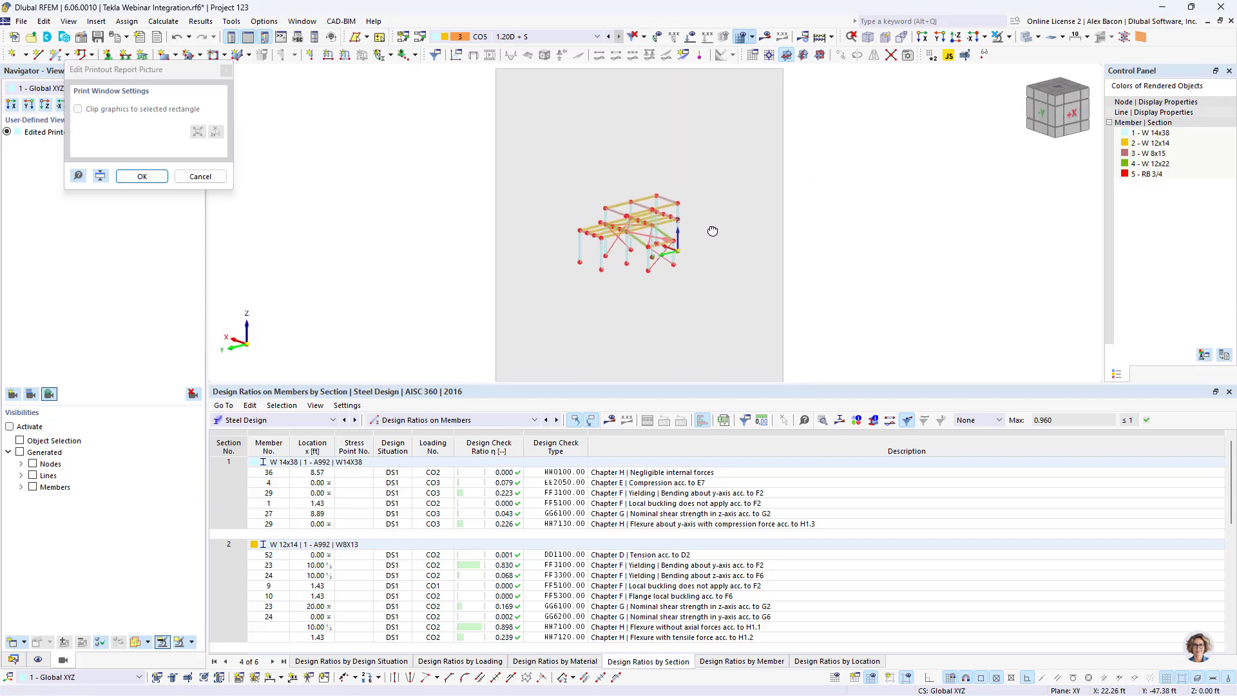
Step: Collapse the picture editing dialog, adjust the frame's zoom and apply the edited picture to the report
scroll(656, 235, down, 1)
scroll(653, 236, up, 2)
scroll(653, 236, down, 2)
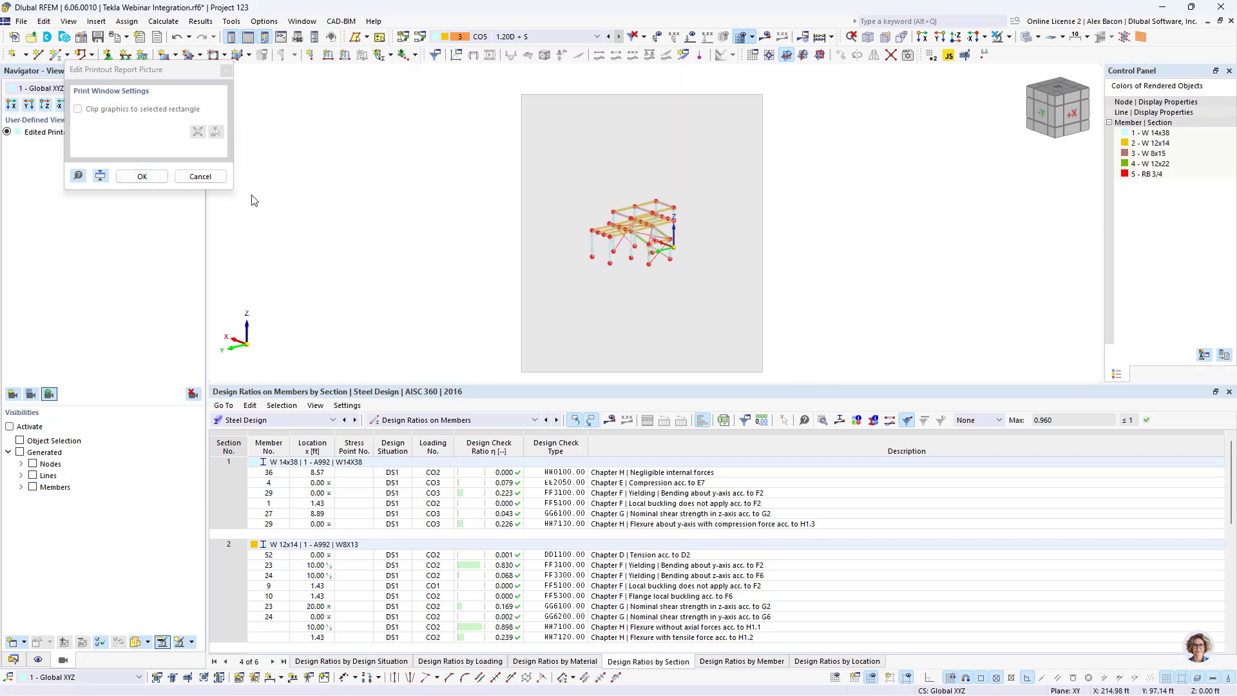
click(99, 176)
scroll(535, 168, down, 3)
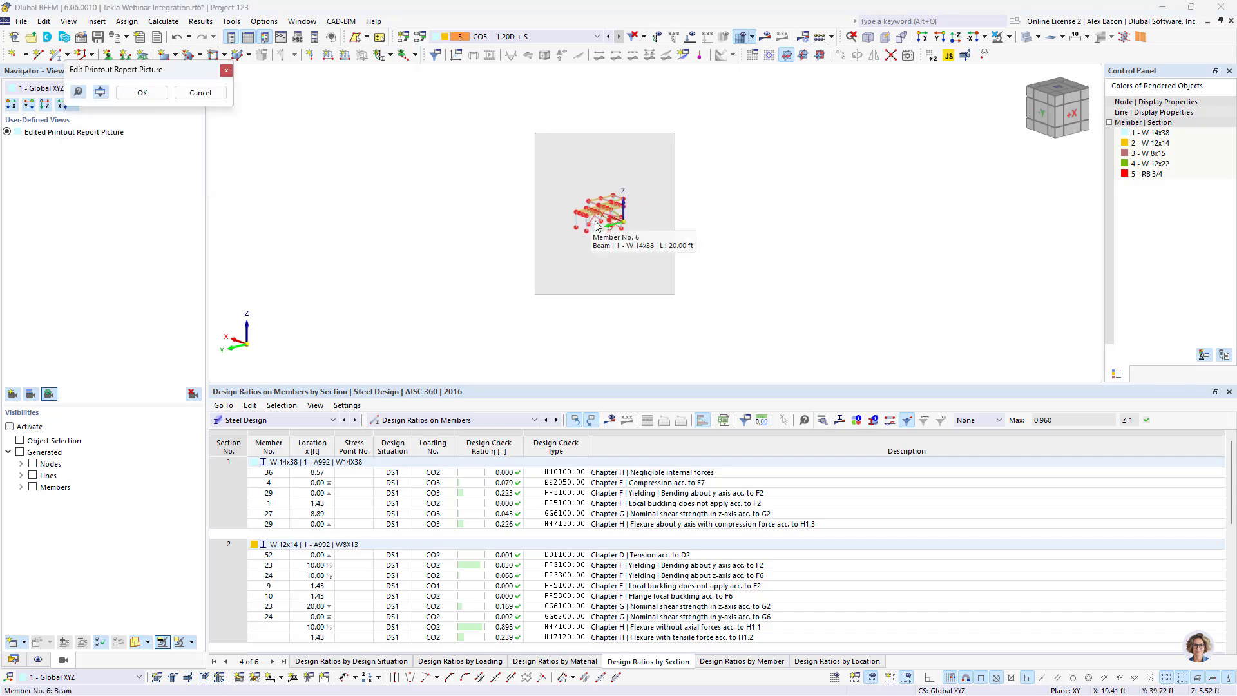
scroll(596, 219, up, 3)
scroll(597, 219, down, 5)
scroll(610, 208, up, 4)
scroll(610, 209, up, 2)
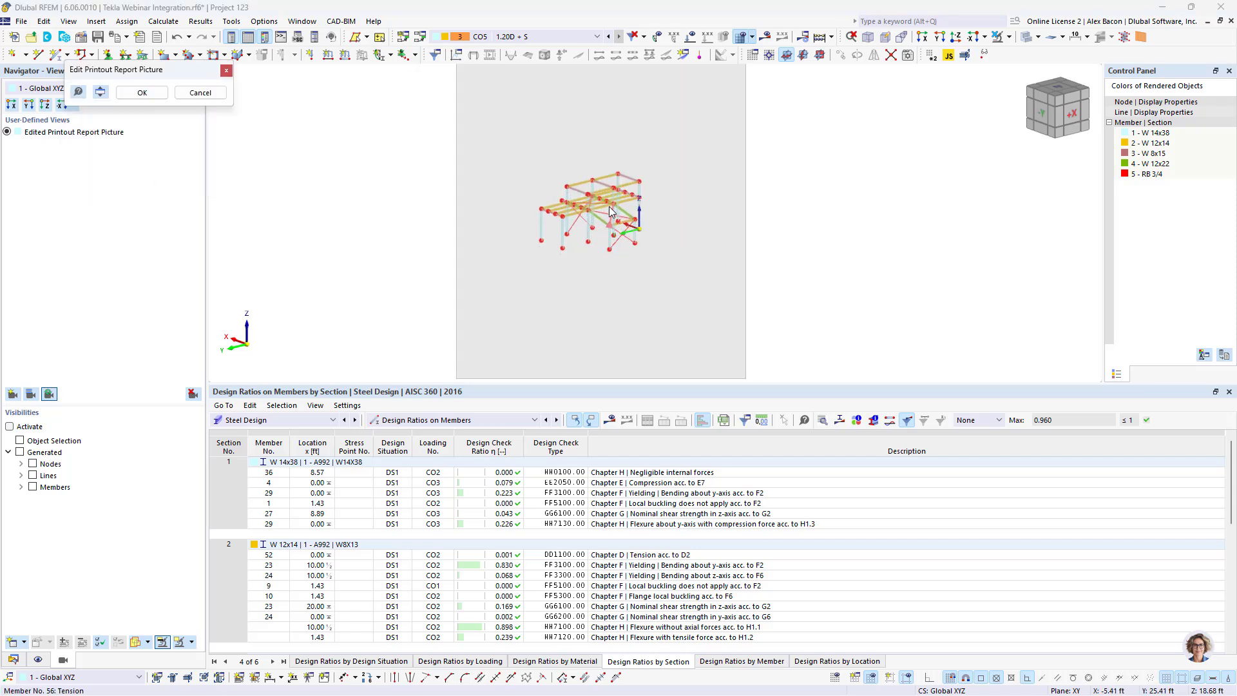
click(142, 93)
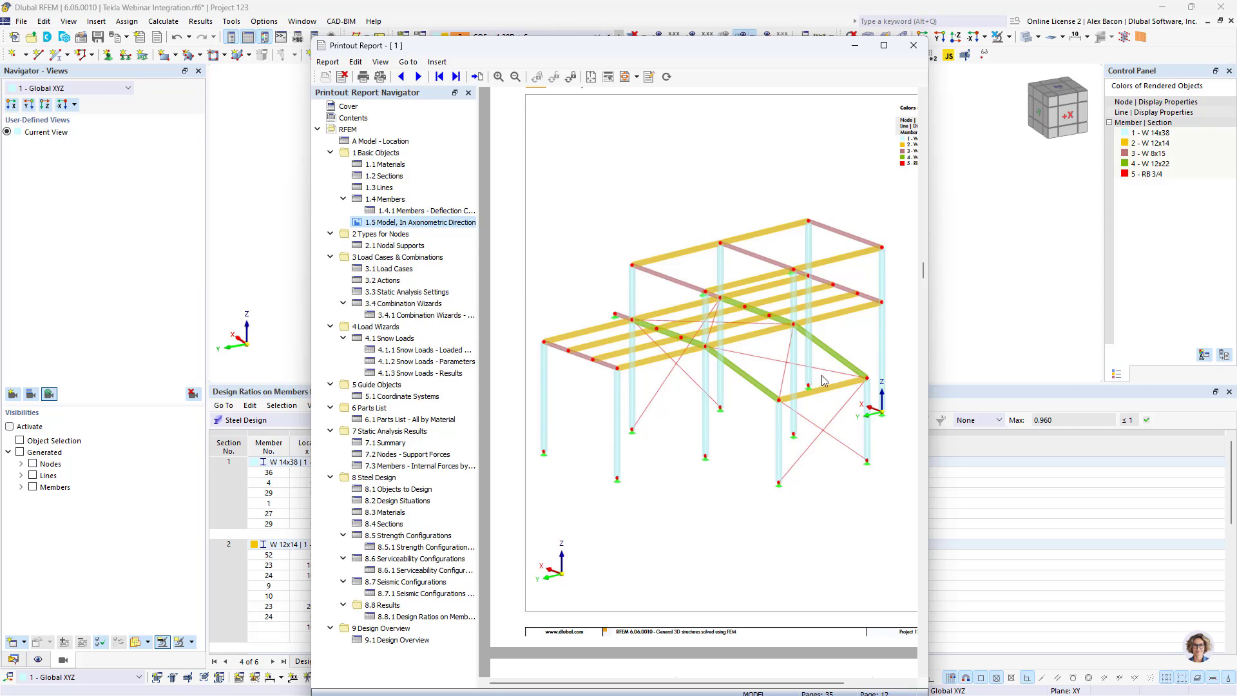
Step: Reopen the report's axonometric model picture for editing, check the model display mode options and return to the report
right_click(779, 334)
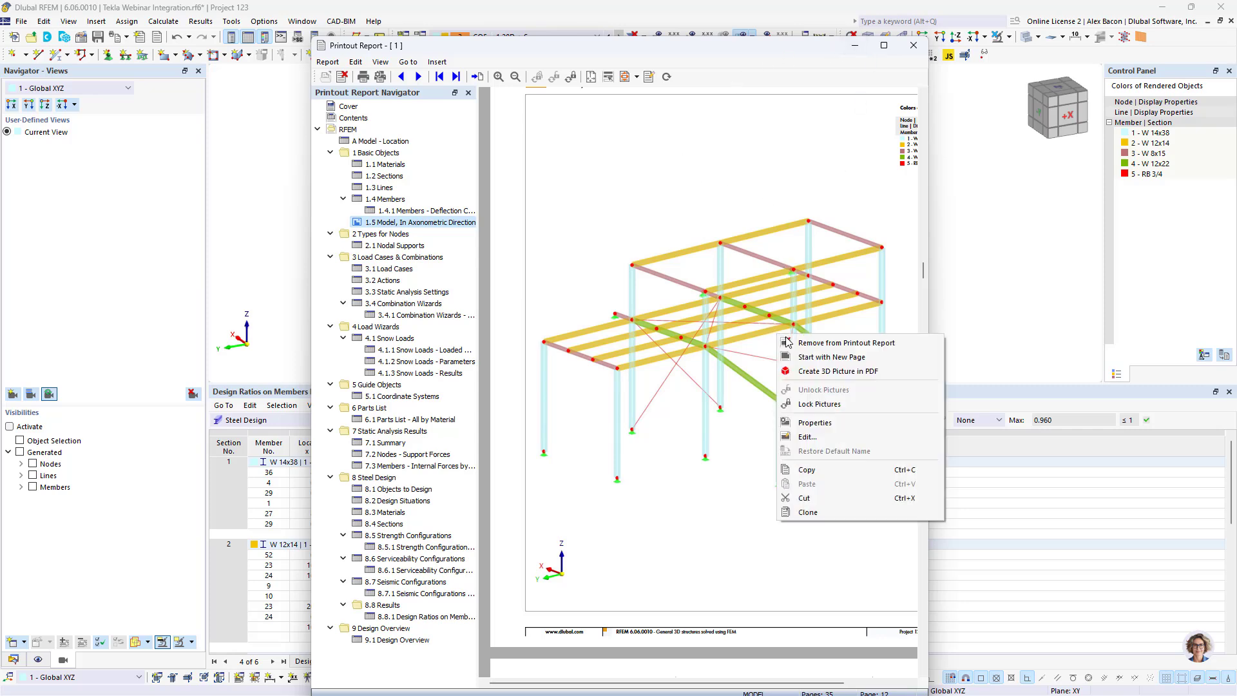
click(825, 437)
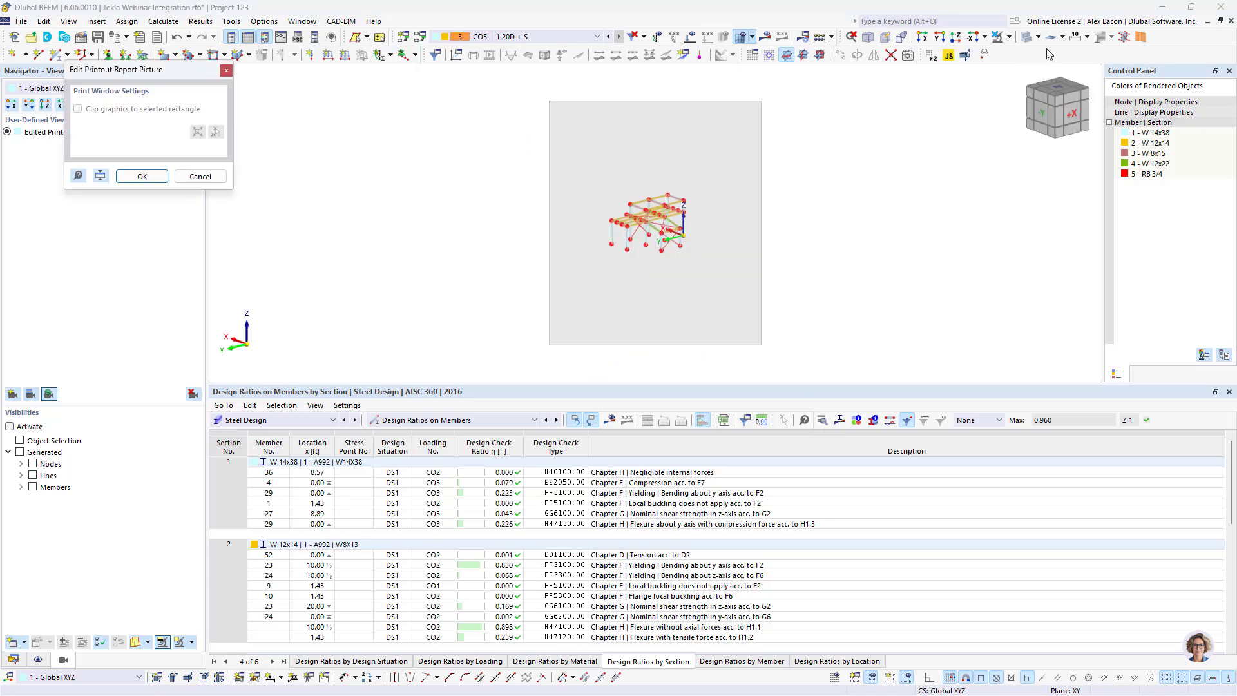
click(1029, 42)
click(1029, 43)
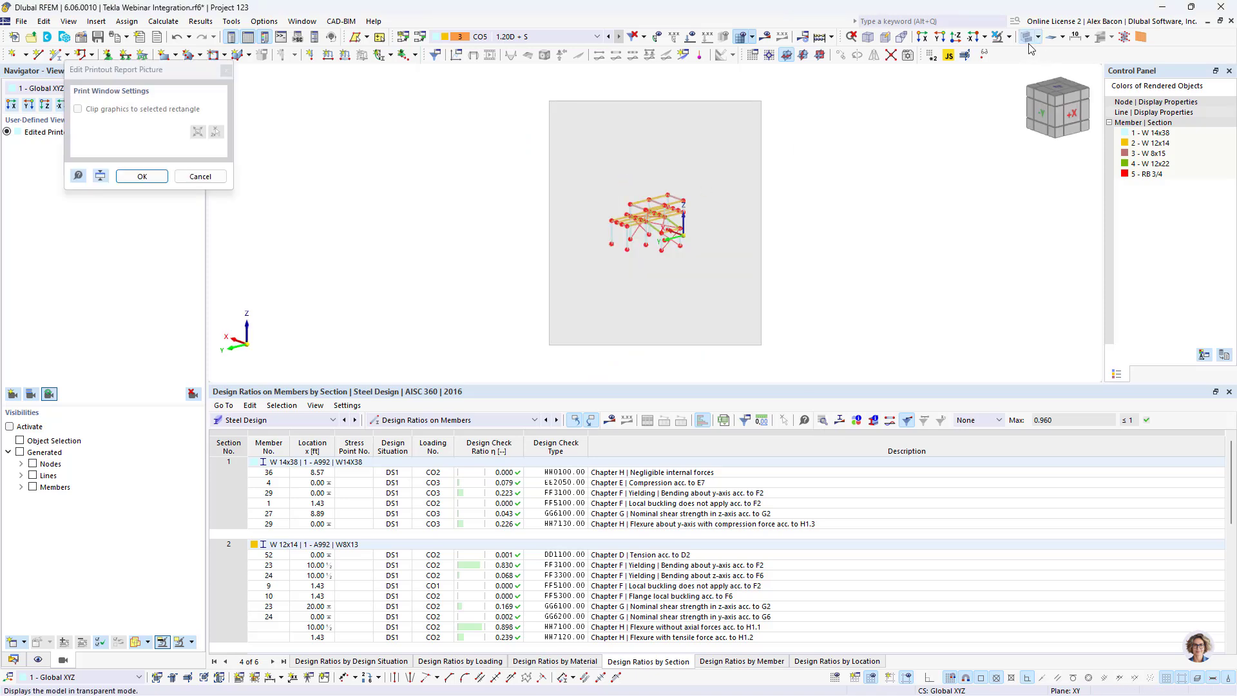
click(142, 175)
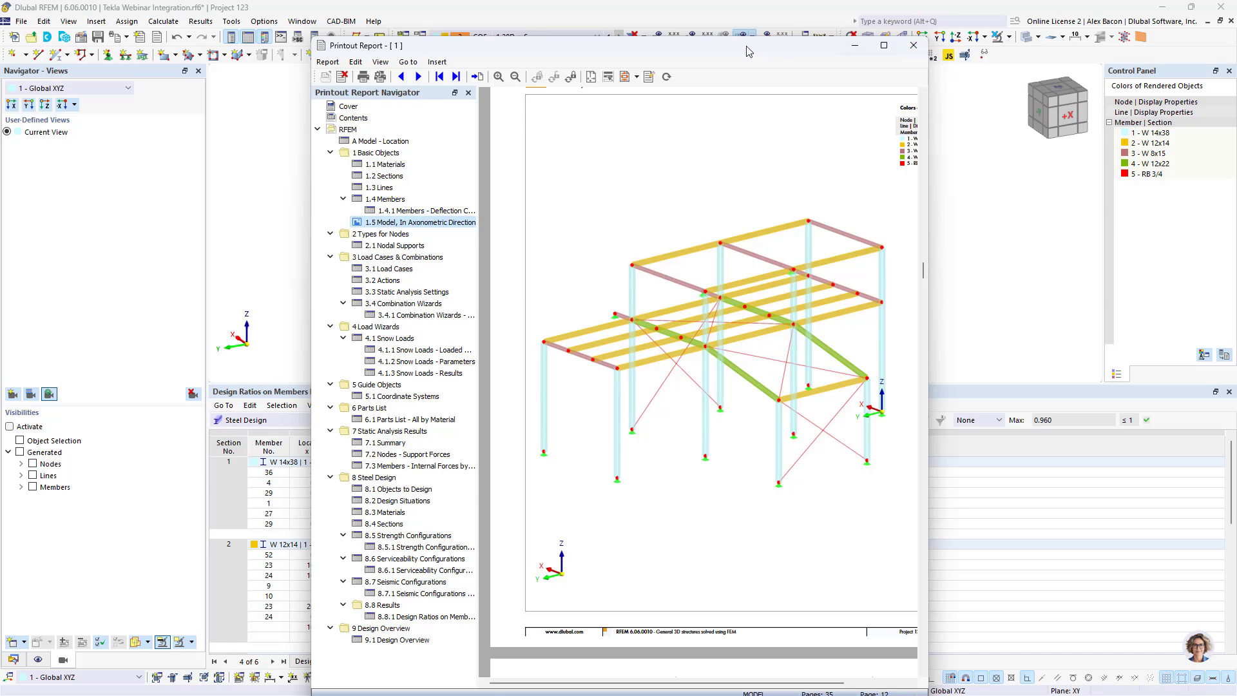
Step: Move the report aside, display the steel design check ratios on the members and enlarge the model graphics area
drag(748, 46, 1121, 501)
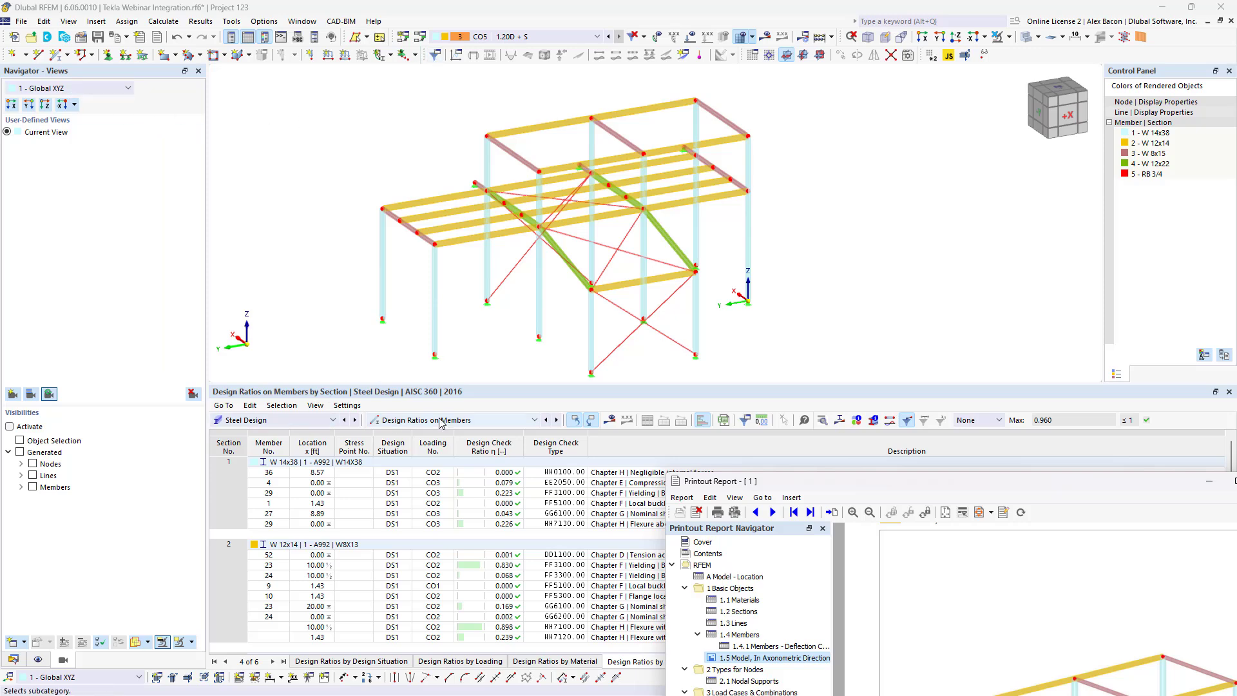
click(609, 426)
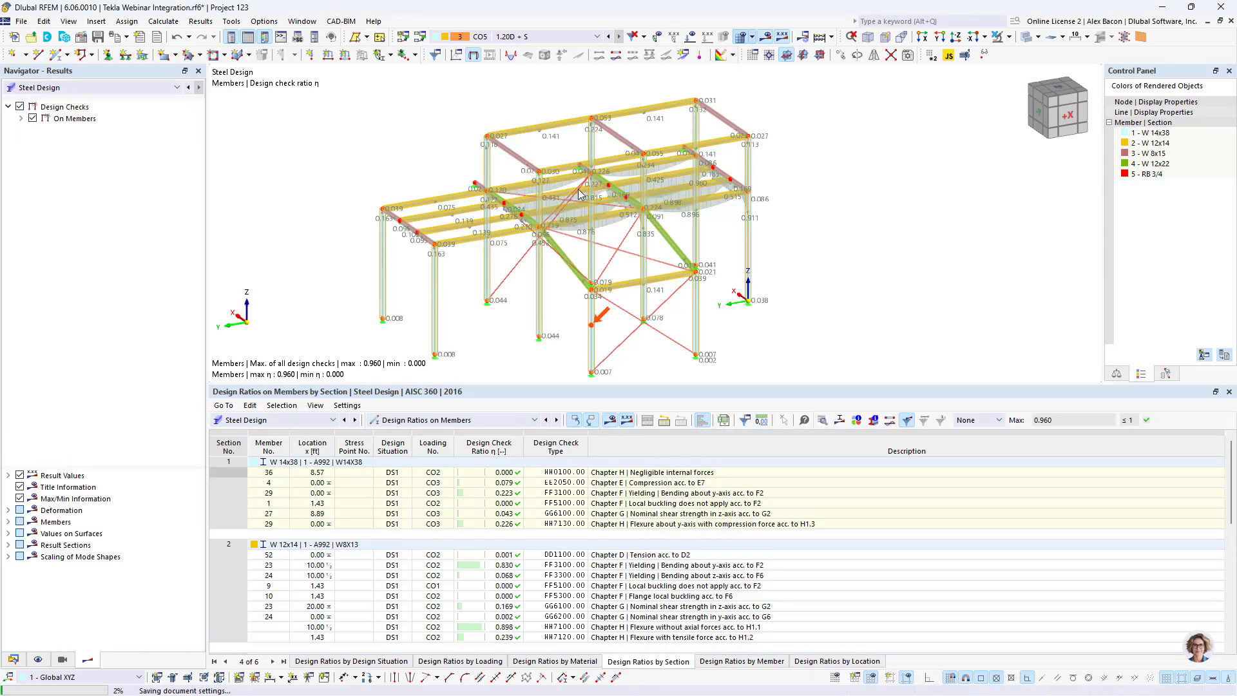
middle_drag(612, 245, 606, 237)
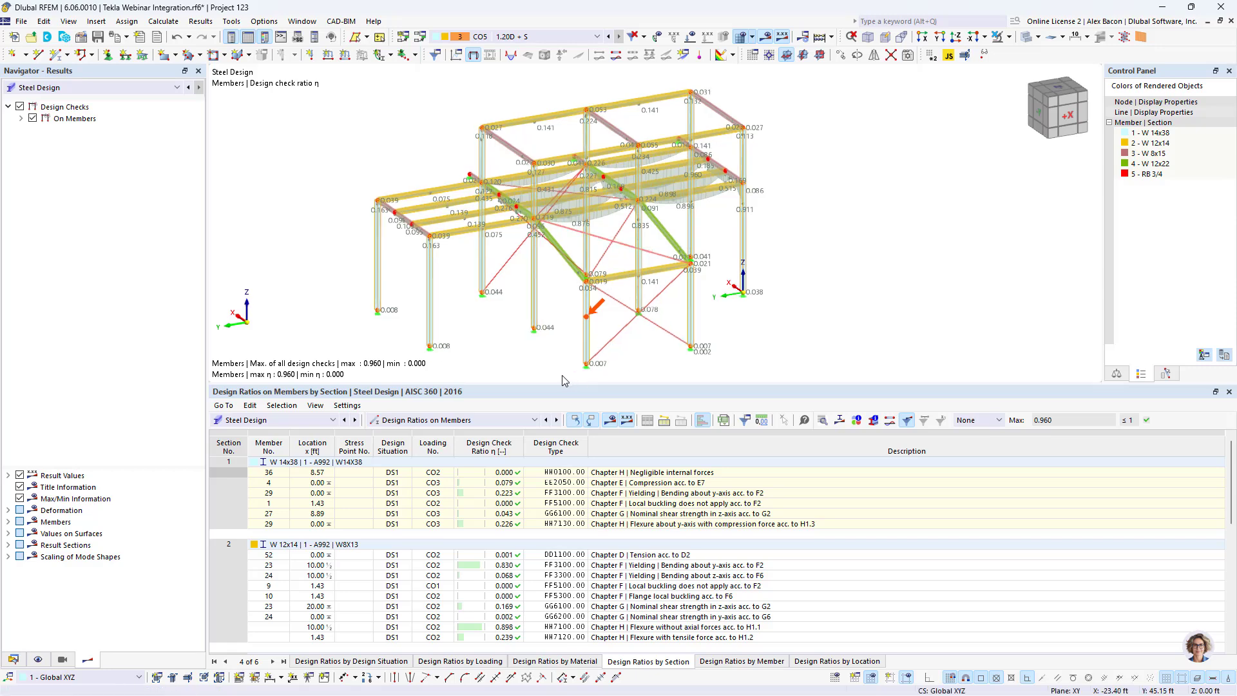
drag(545, 384, 546, 476)
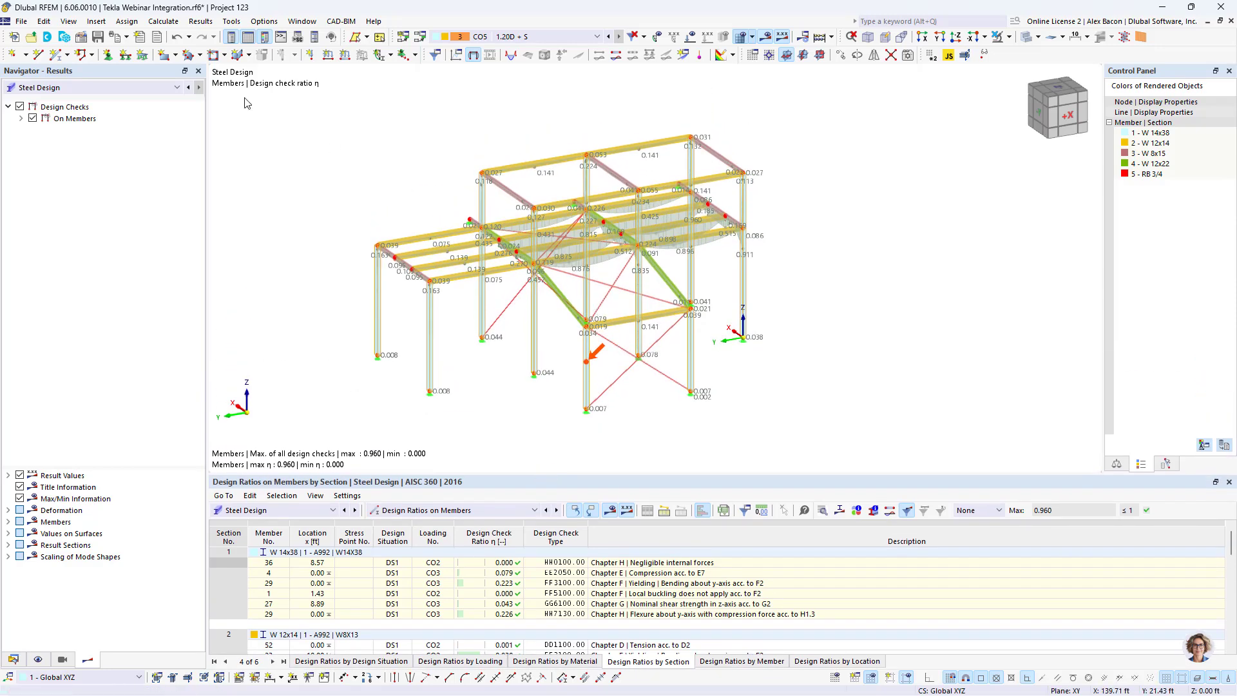
Step: Print the design check ratio graphic to printout report 1 with the Window filling option and show the report
click(128, 34)
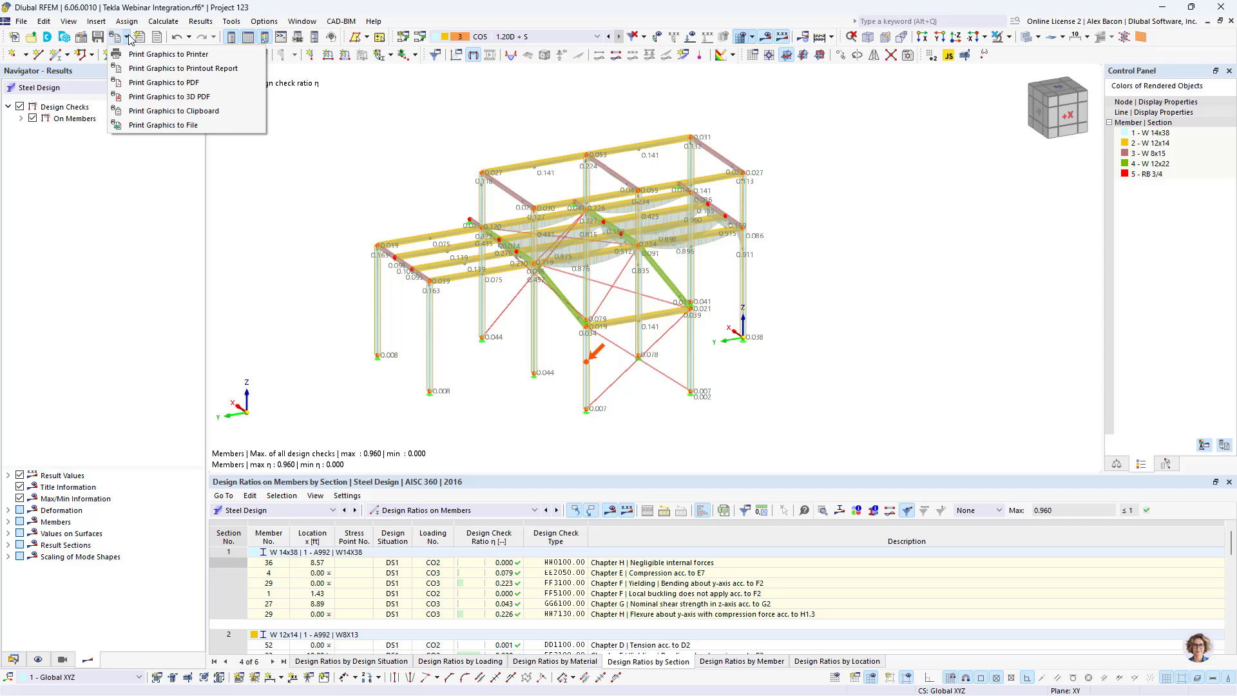
click(162, 71)
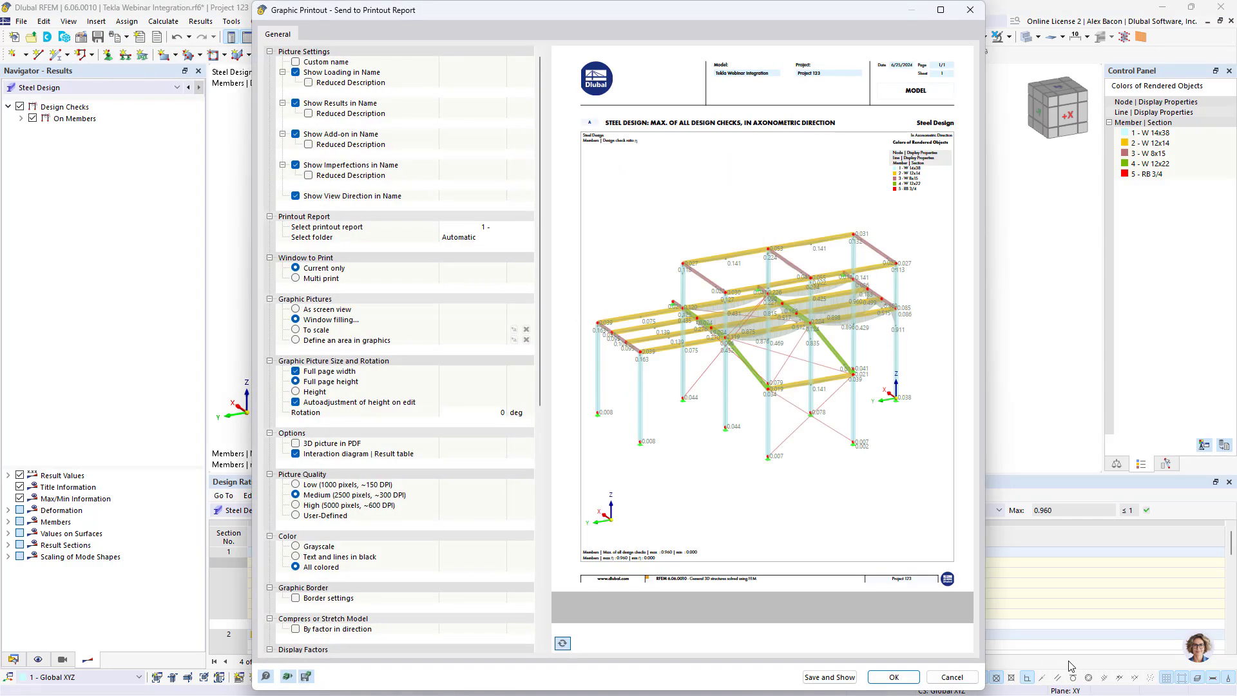
click(849, 677)
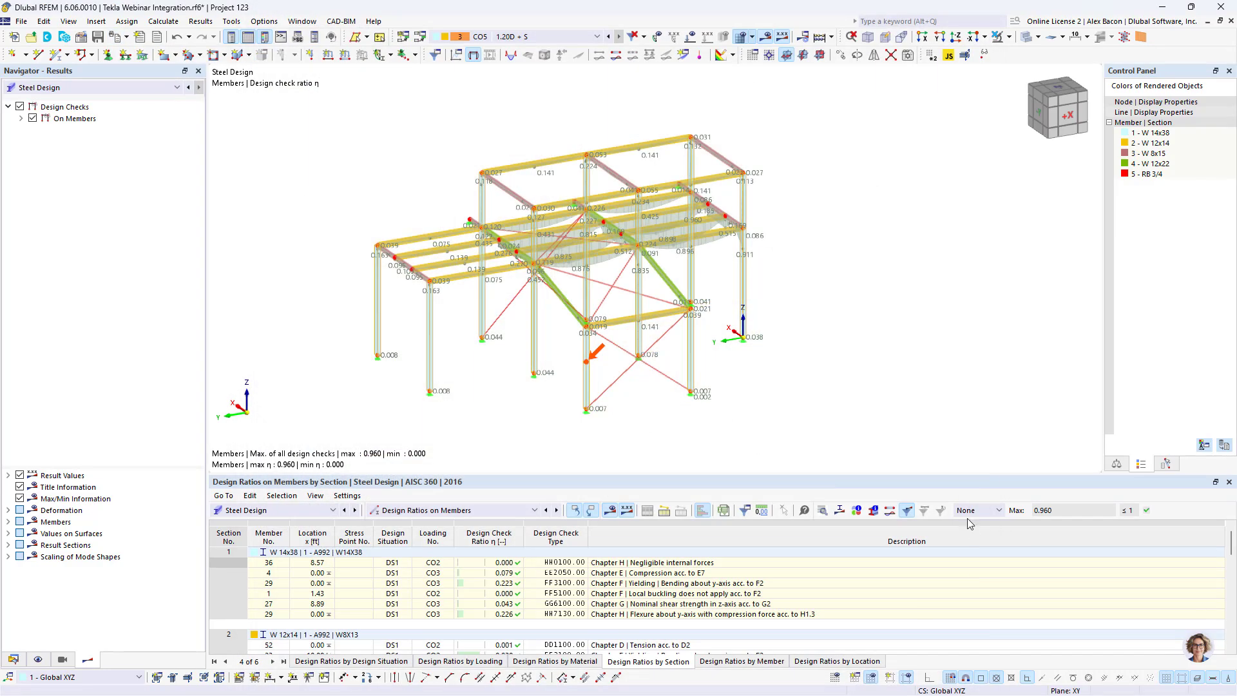
Step: Bring the printout report back over the model and view the inserted steel design check ratio picture
drag(936, 483, 792, 46)
click(628, 627)
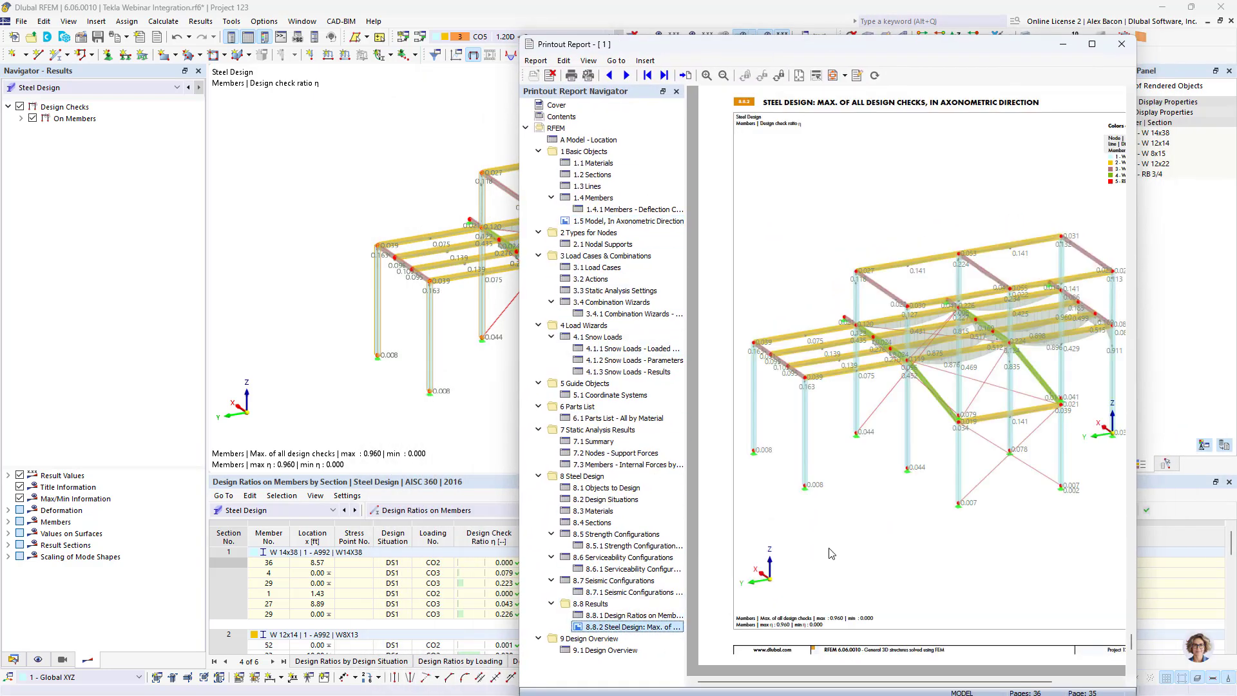
scroll(989, 348, down, 2)
scroll(989, 347, up, 4)
scroll(989, 347, down, 1)
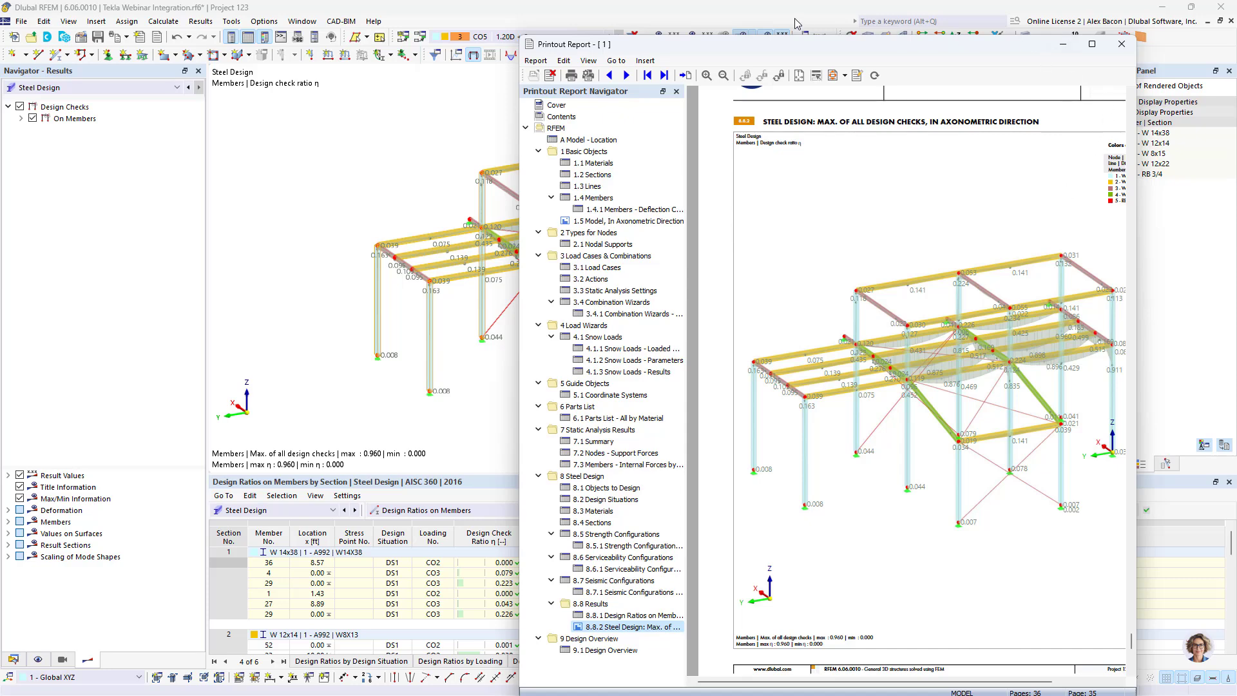
Step: Minimize the printout report and enlarge the table of design ratios on members by section
click(1063, 44)
drag(451, 472, 451, 344)
click(415, 380)
click(417, 401)
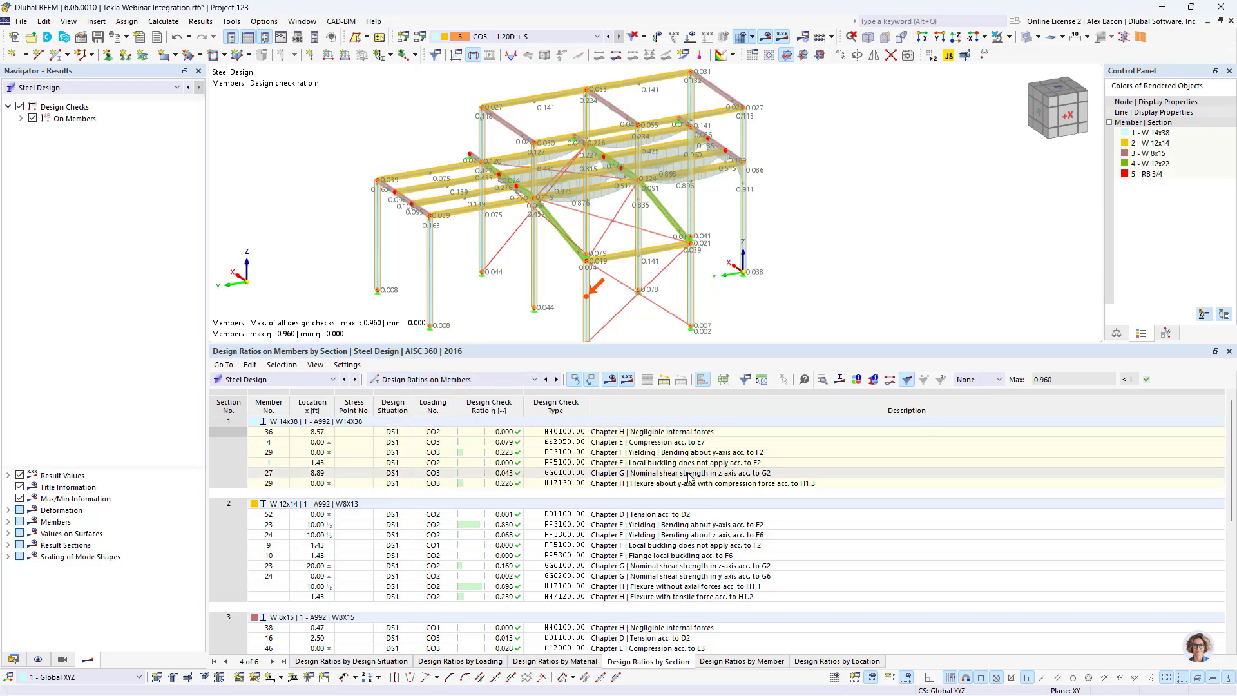
Step: Open the FF3100 bending check details for member 23 and print the design check equations to the printout report
click(592, 525)
double_click(592, 525)
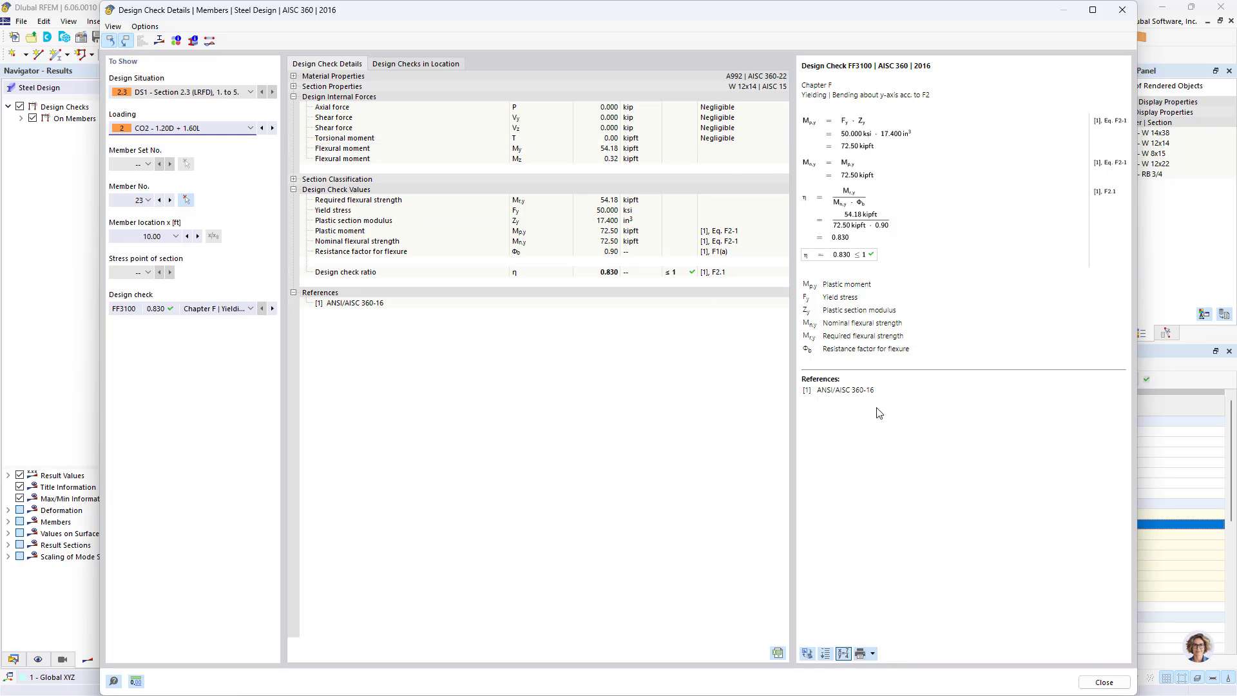
click(873, 654)
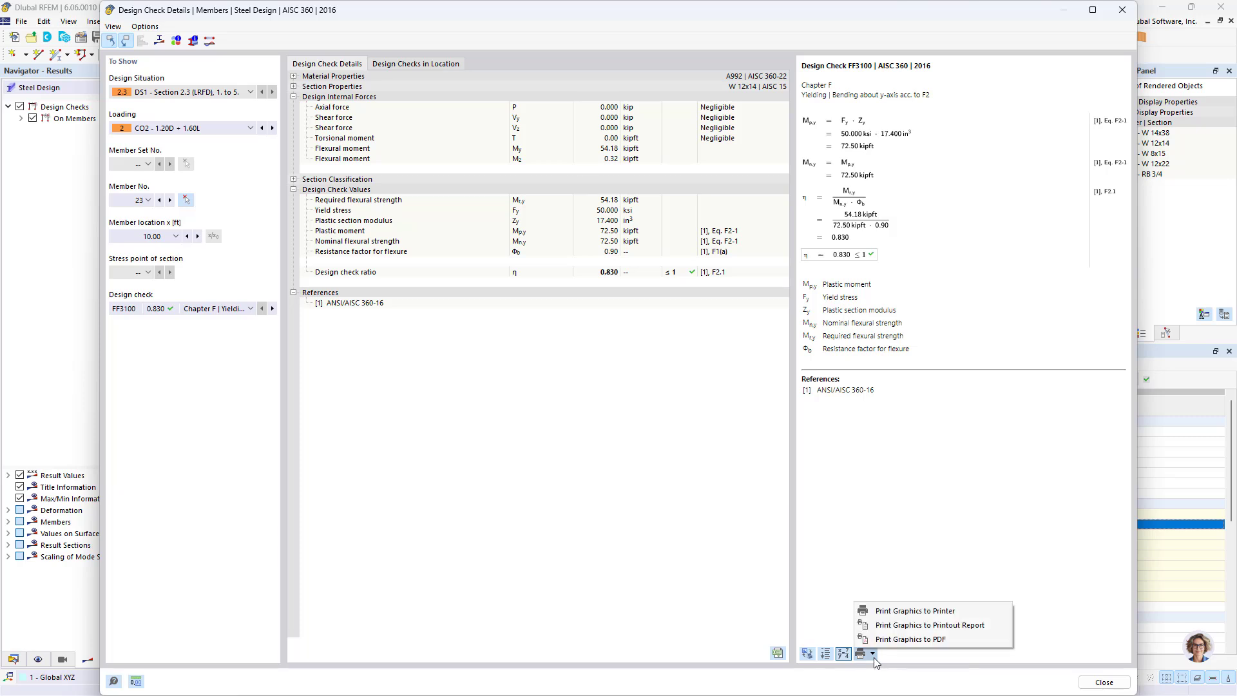
click(900, 627)
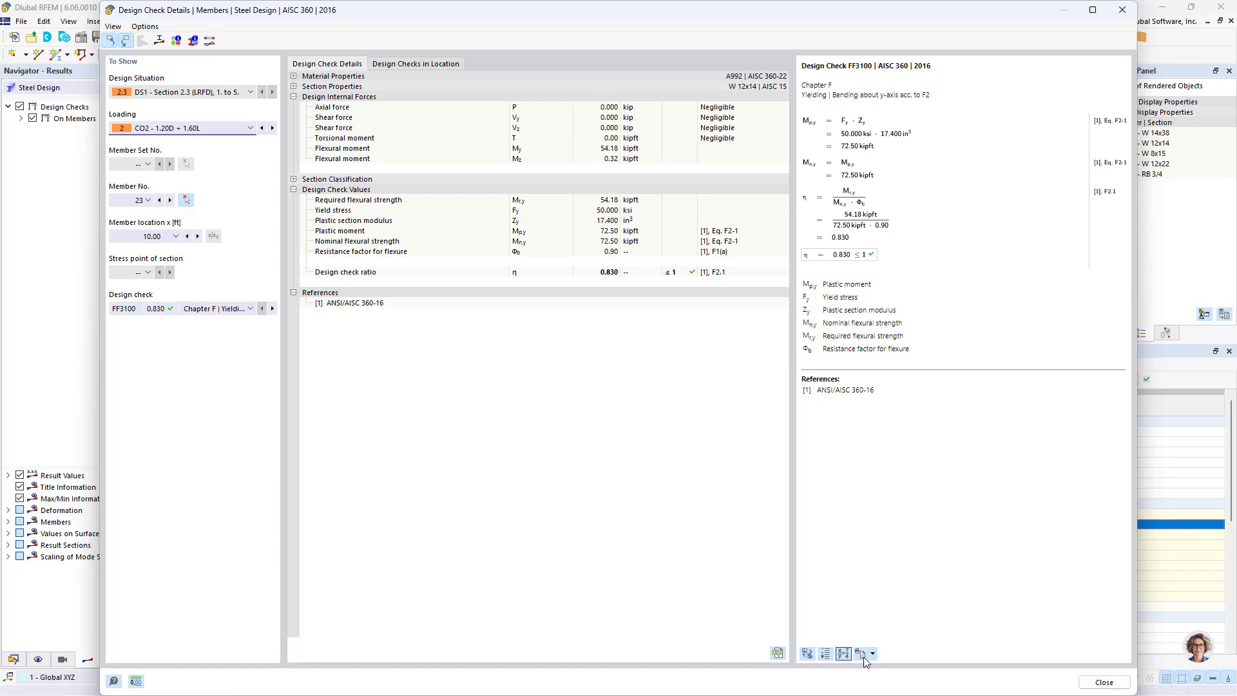
Step: Switch back to the printout report and examine the new member 23 FF3100 design check chapter
key(super)
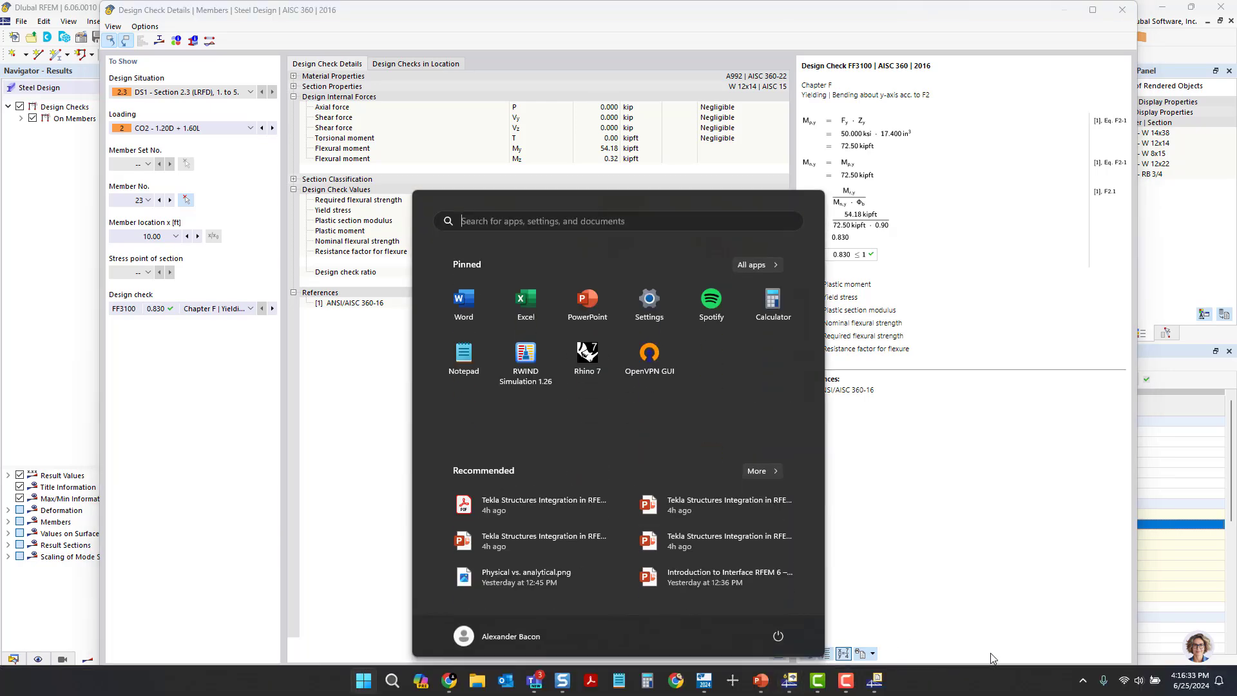
click(876, 685)
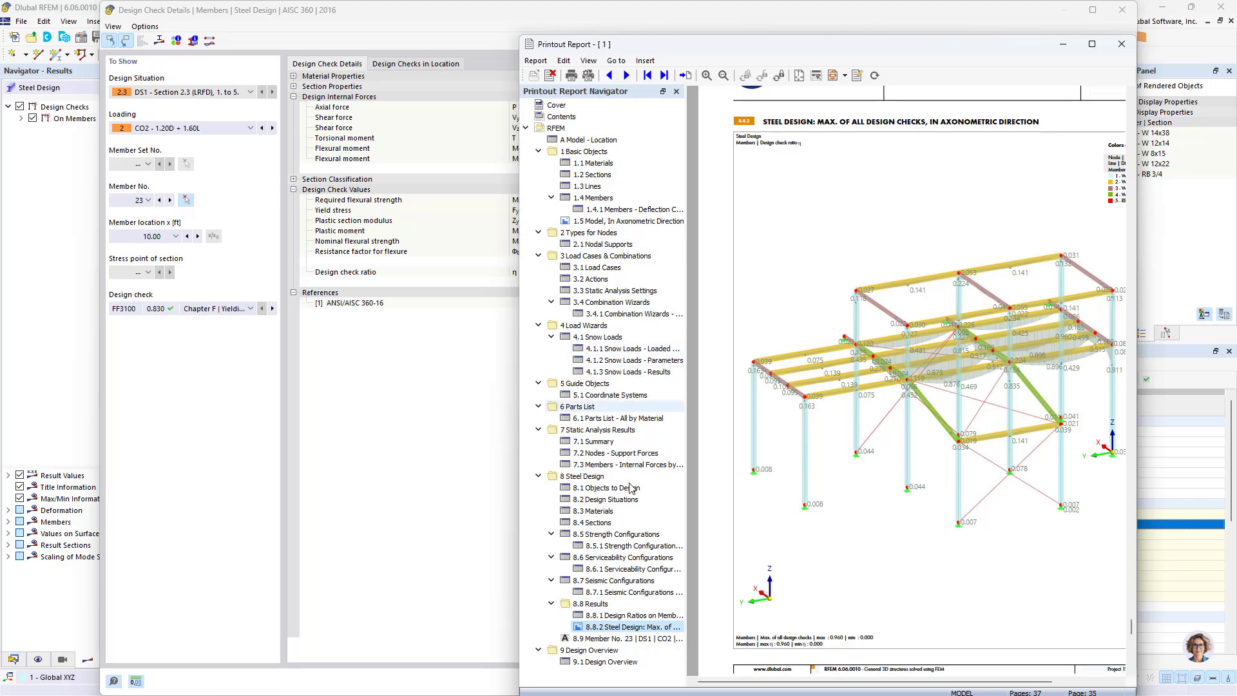
click(617, 638)
scroll(864, 237, up, 3)
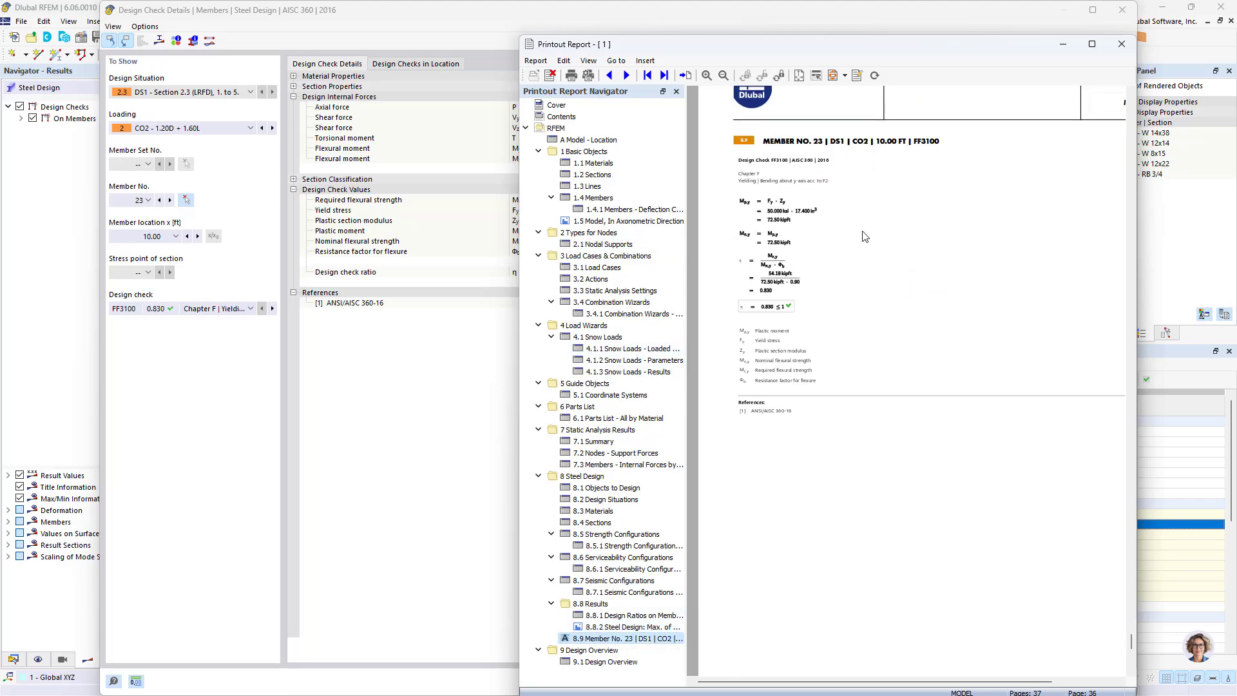
ctrl+scroll(859, 240, up, 3)
ctrl+scroll(846, 299, down, 2)
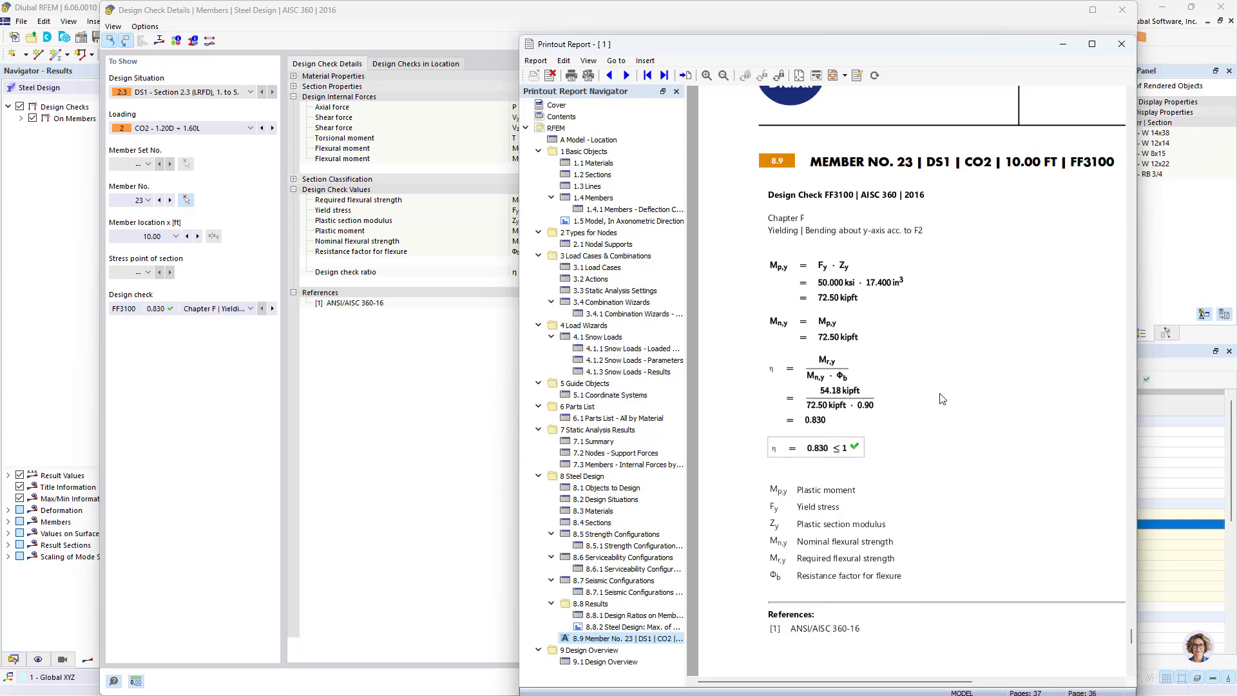
scroll(973, 374, up, 5)
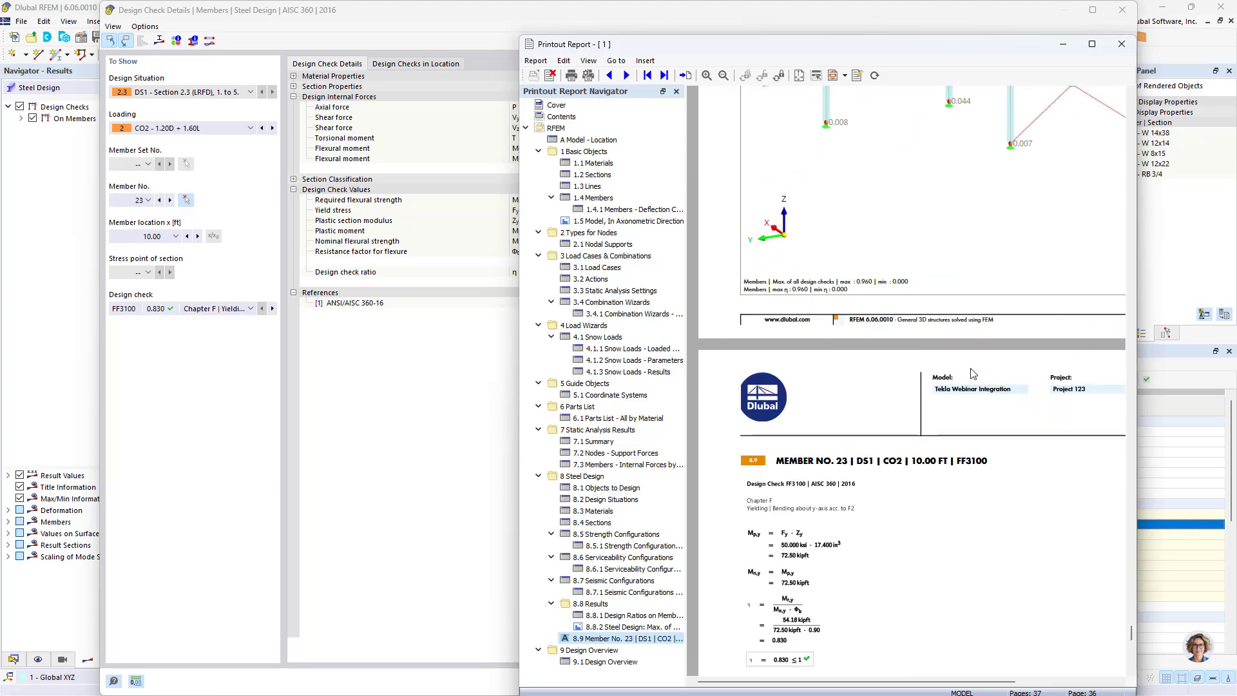
scroll(898, 276, down, 1)
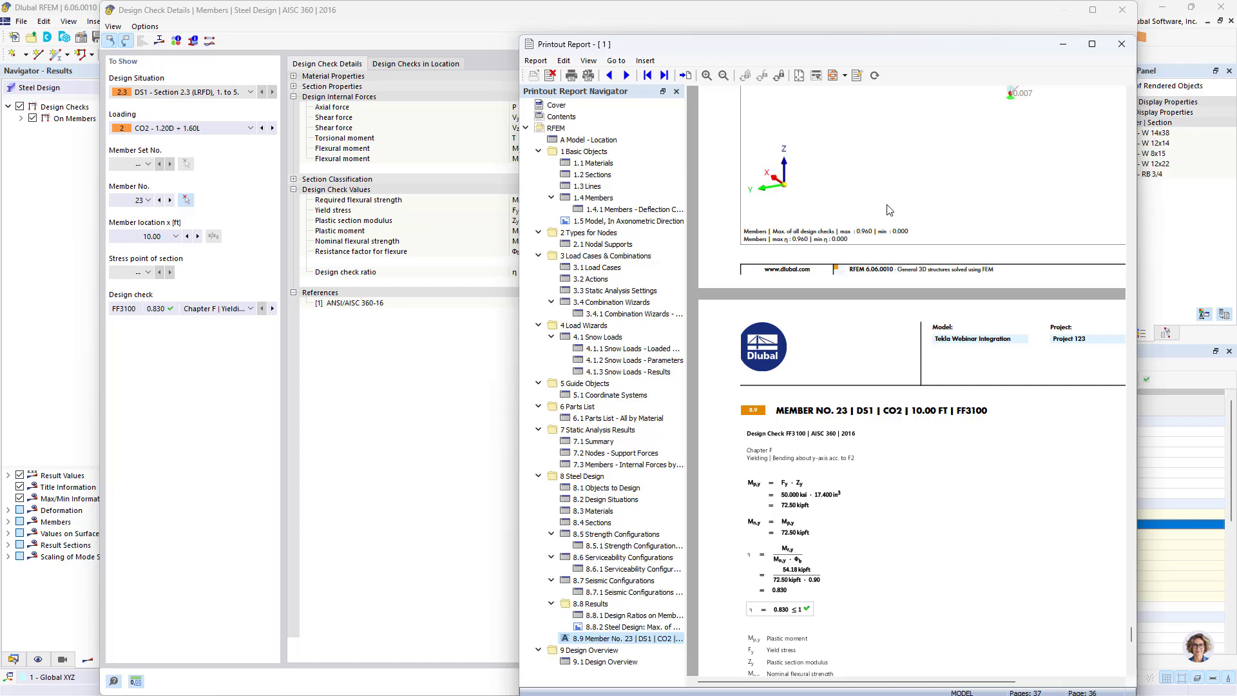
Step: Move the printout report fully into view and check its option for exporting to PDF
drag(655, 44, 585, 27)
click(464, 43)
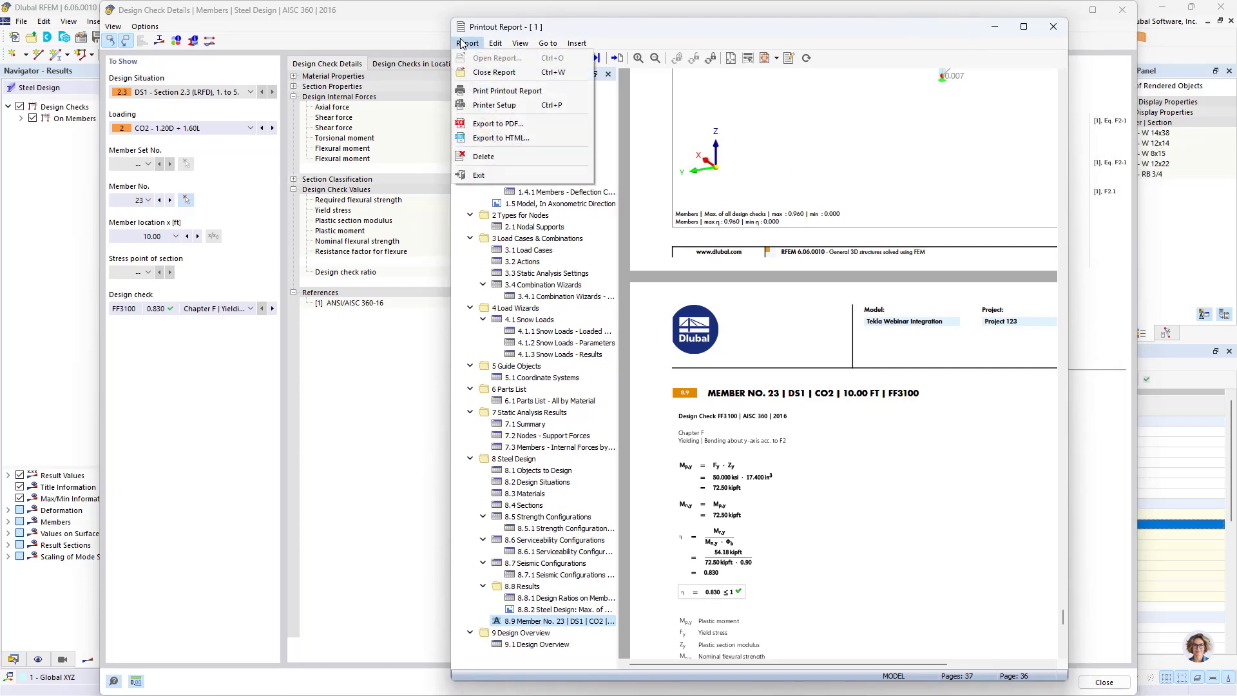
click(522, 124)
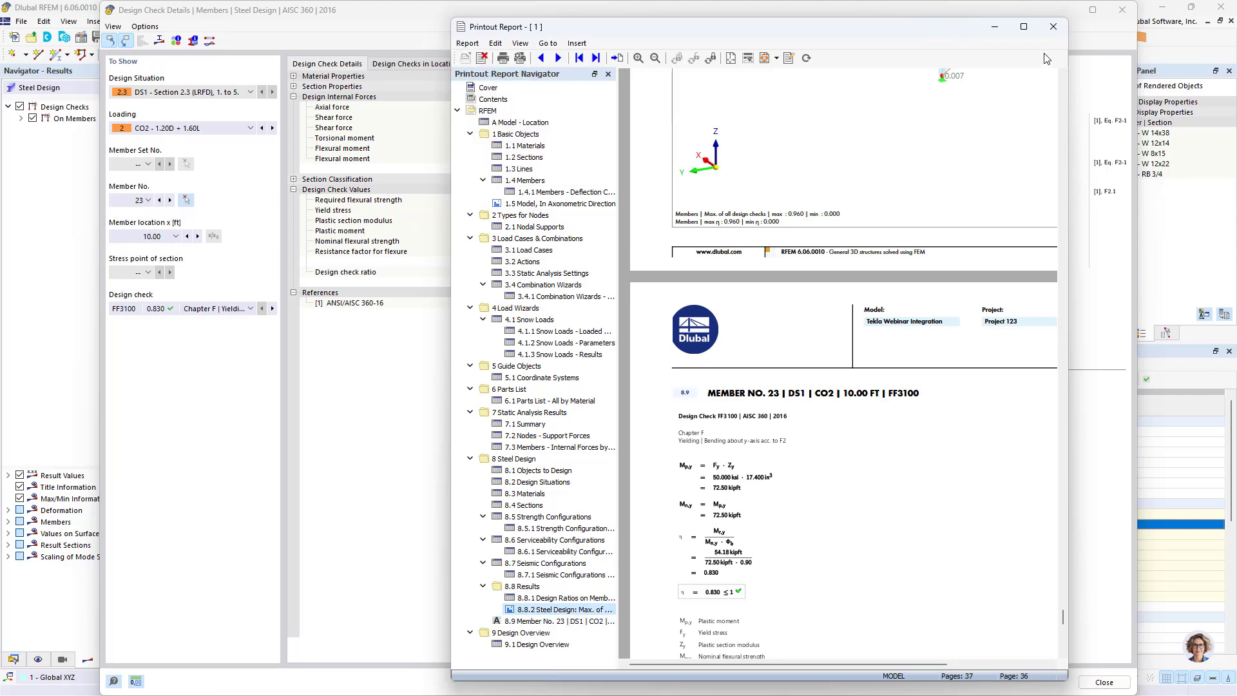
Step: Close the report and the design check details, and reopen printout report 1 from the model's data tree
click(1053, 27)
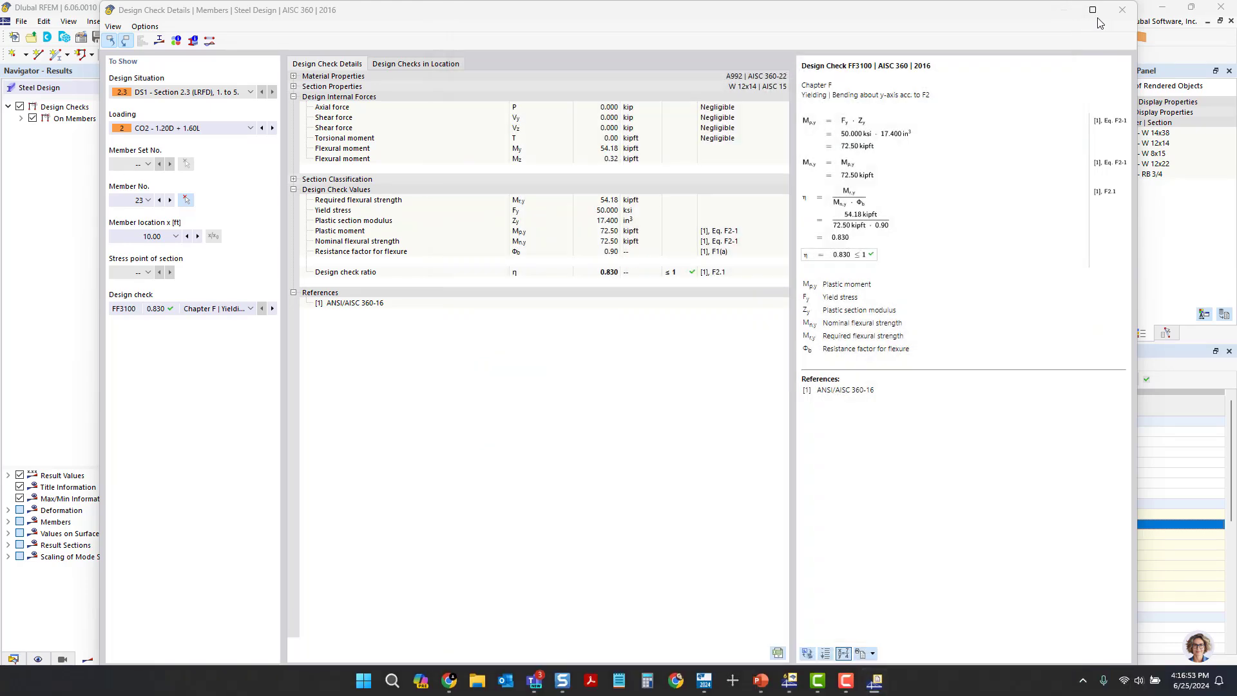
click(1121, 9)
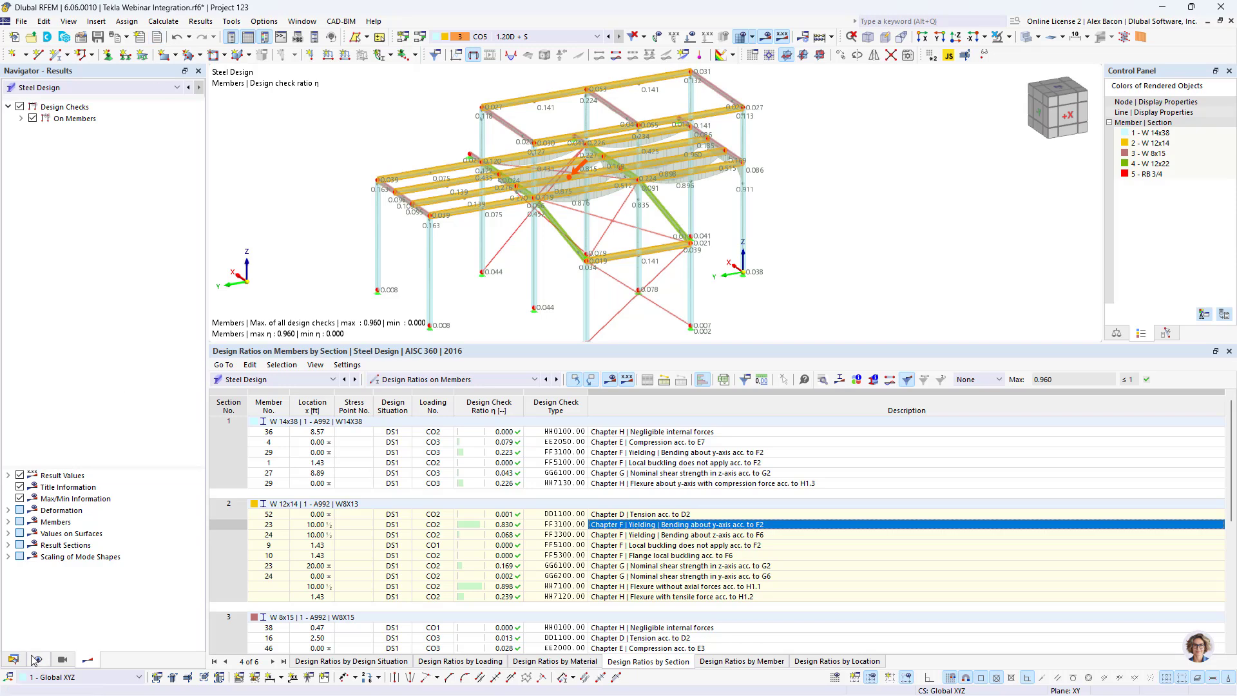
click(13, 659)
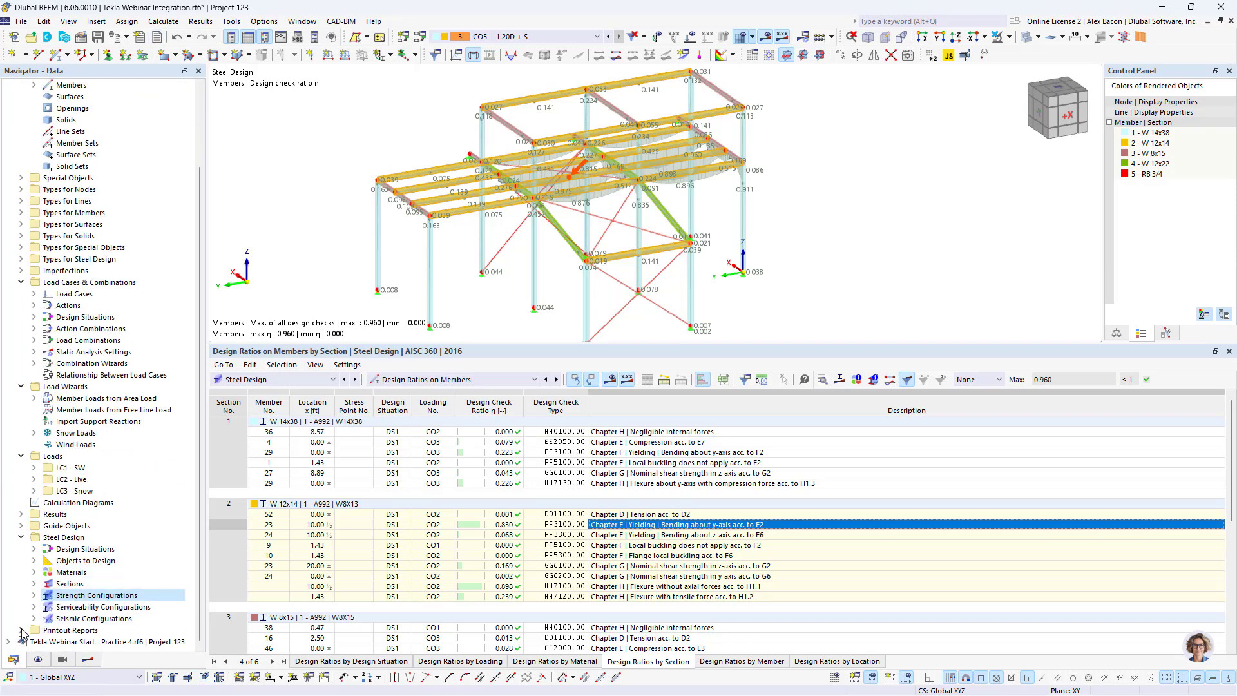
click(57, 629)
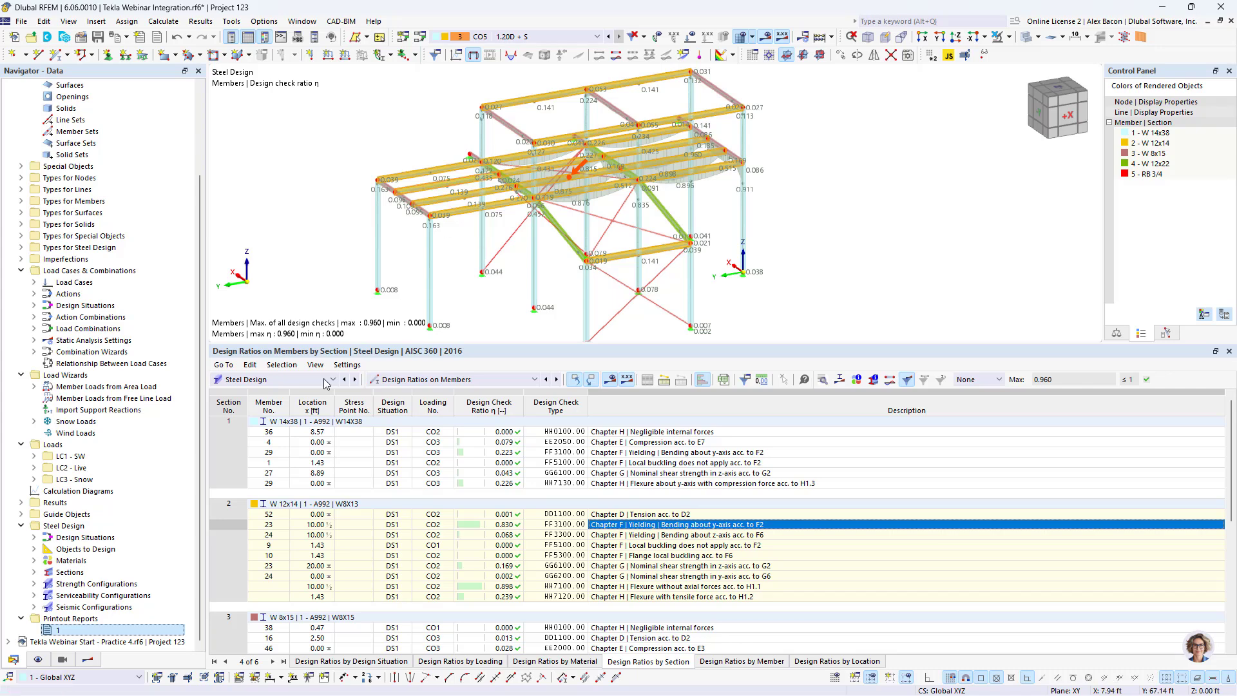
double_click(127, 631)
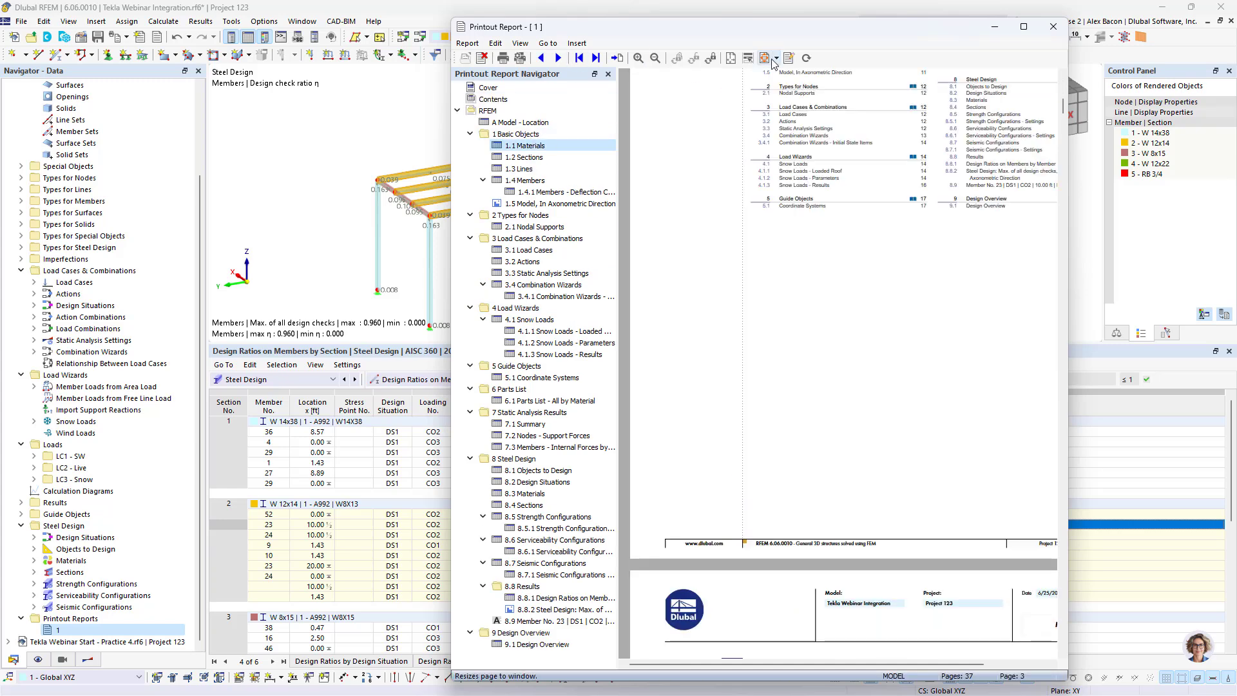
Step: Review the selected items of report 1 in the Printout Report Manager, then save and show the report
click(792, 61)
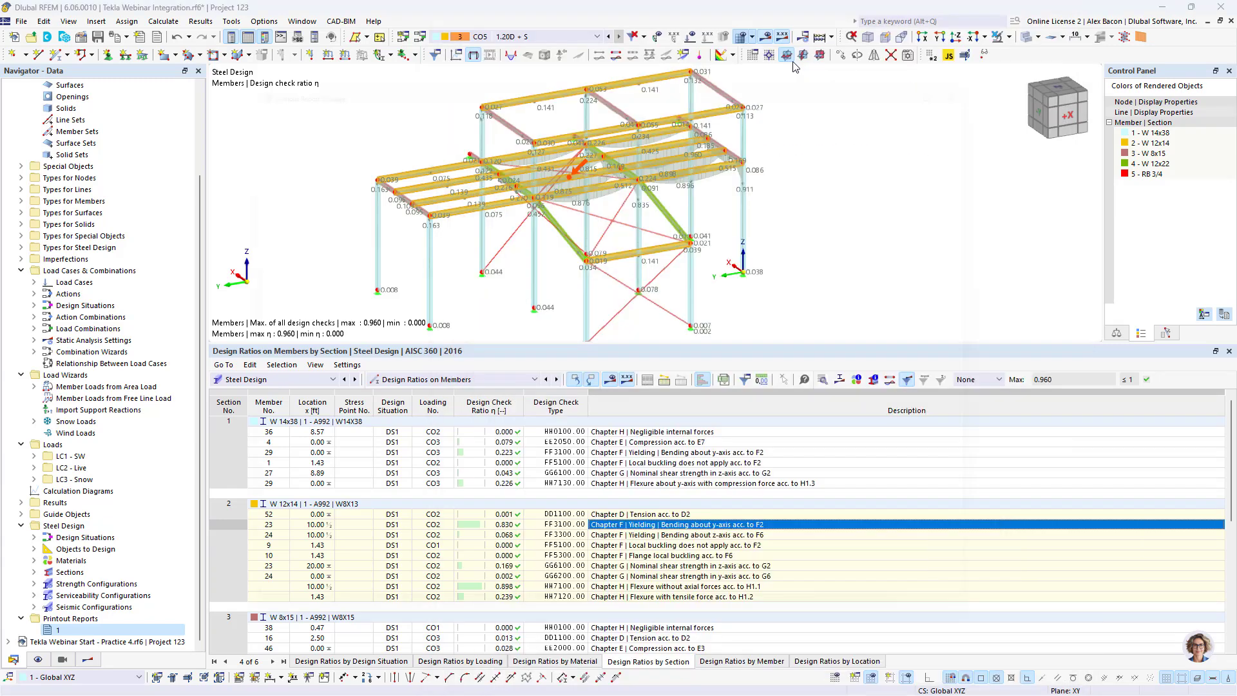
scroll(474, 239, down, 10)
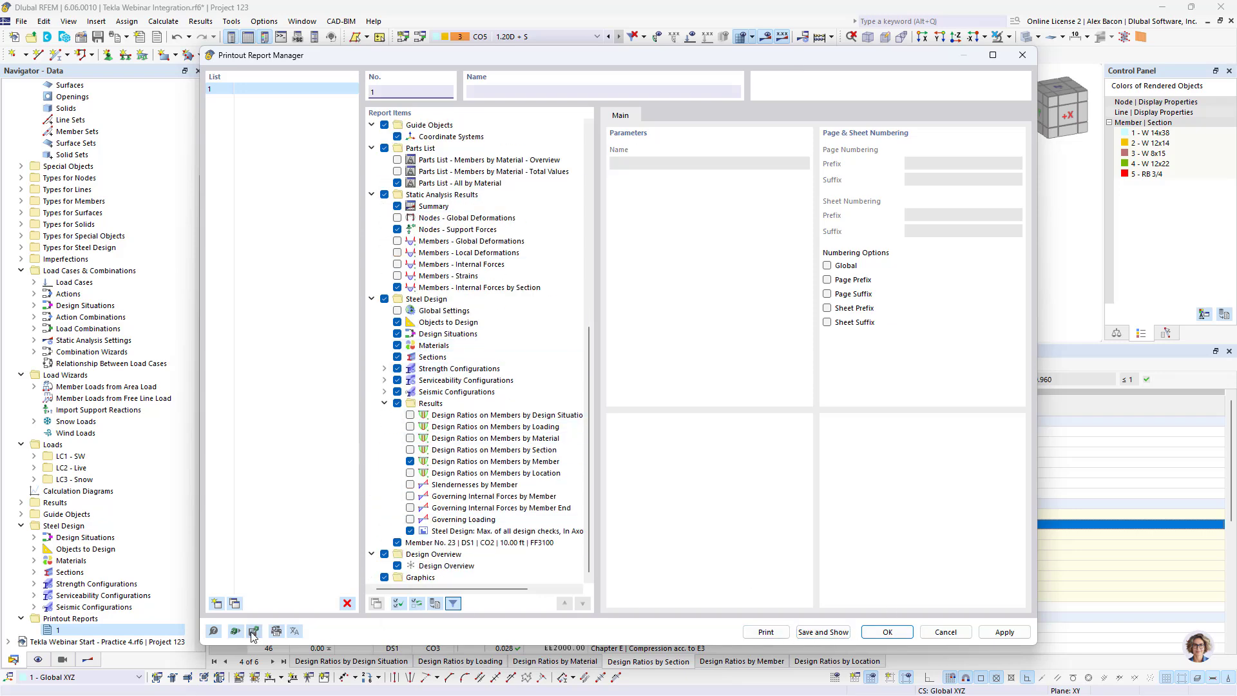
click(823, 632)
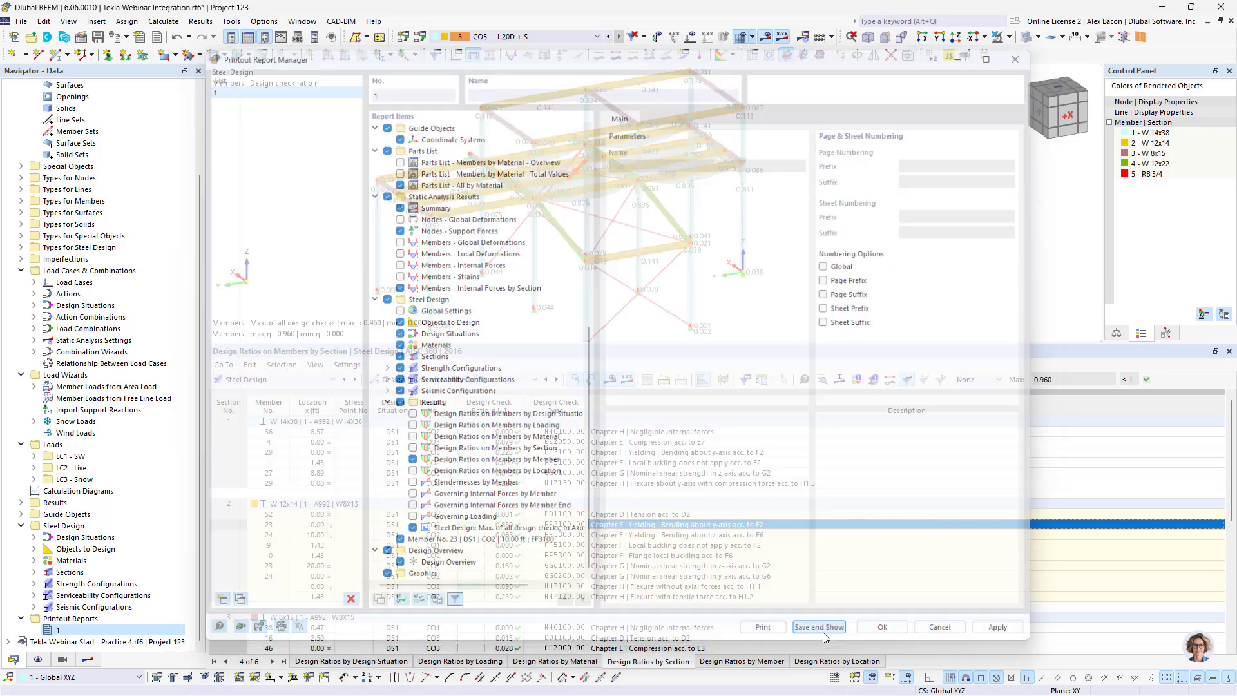
Step: View the report's Load Cases chapter and close the printout report
click(560, 250)
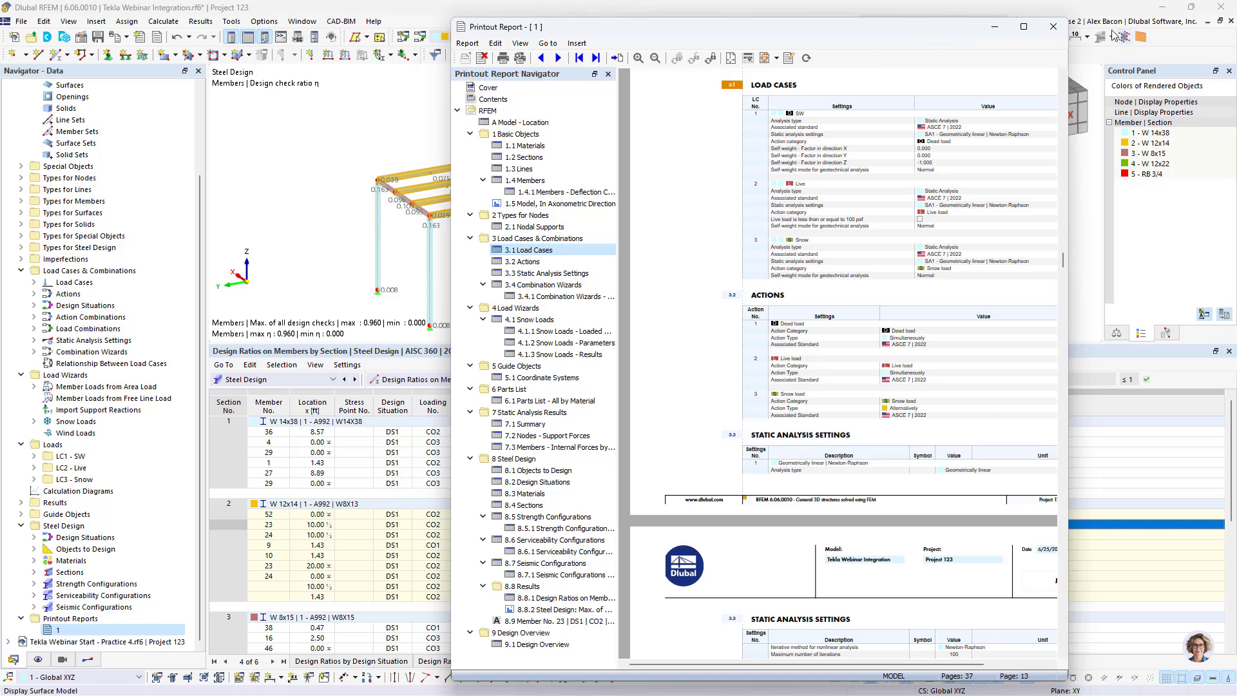
click(1053, 26)
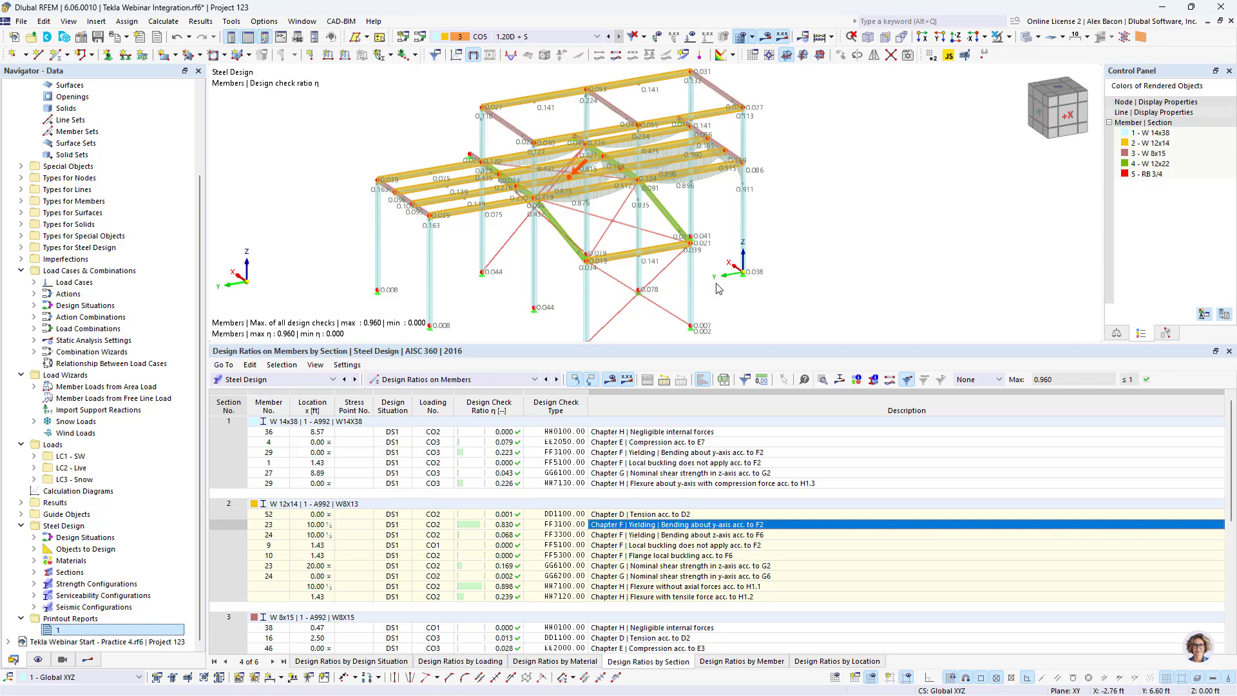
Step: Switch to the PowerPoint presentation and start the slide show from slide 14, Future Development
key(super)
click(784, 682)
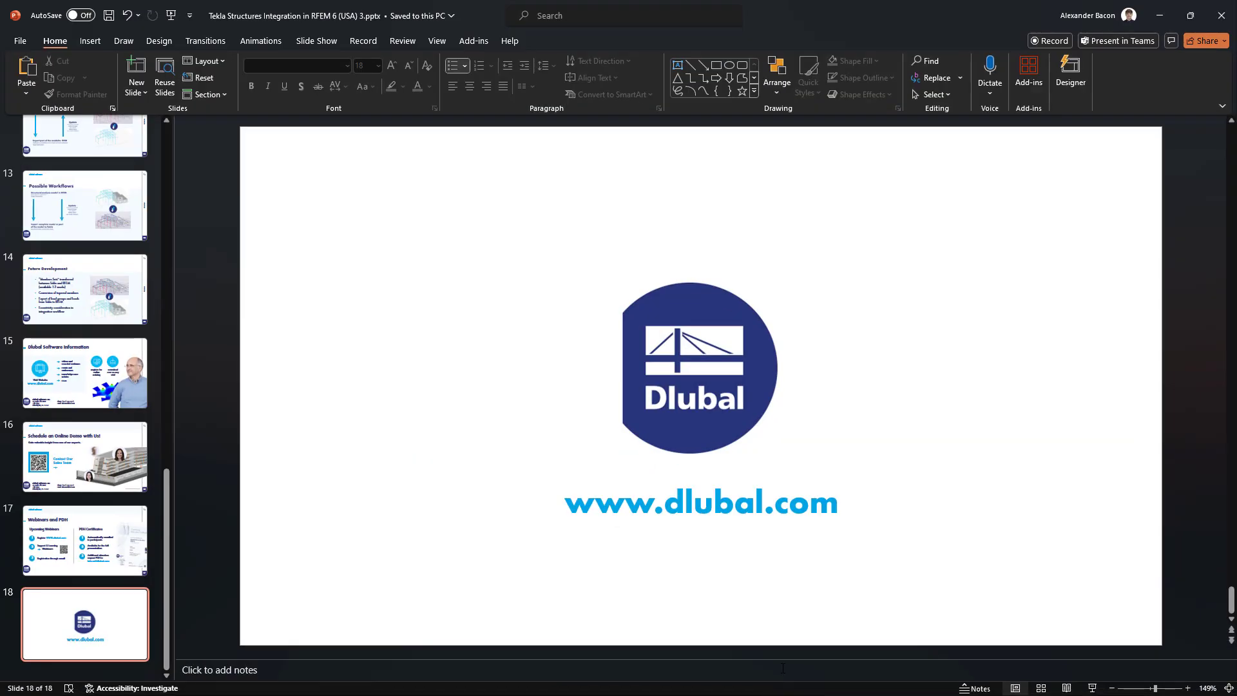
scroll(101, 402, up, 1)
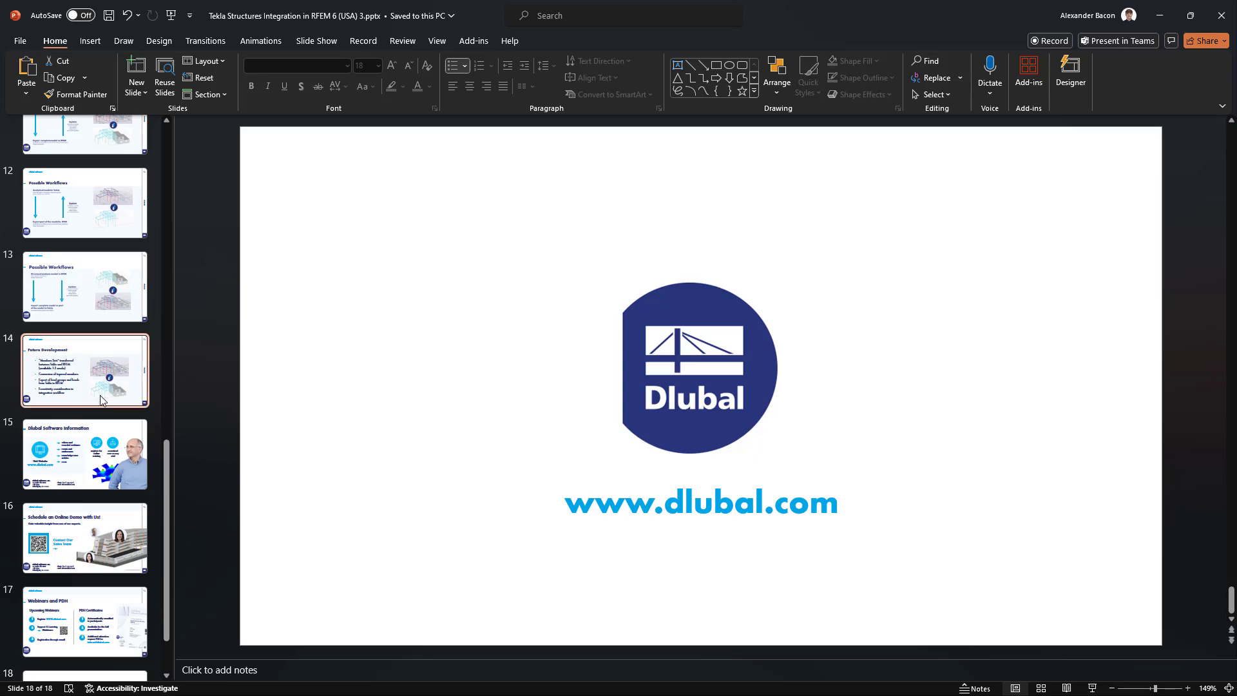
click(101, 401)
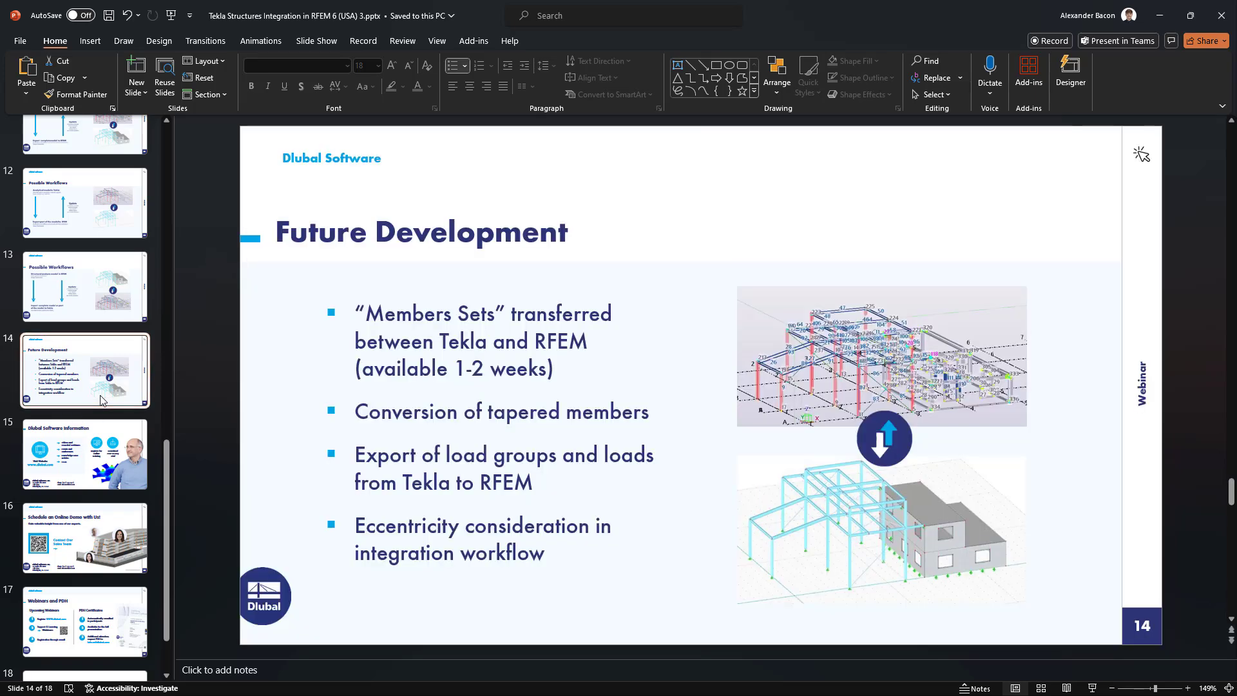
click(1090, 688)
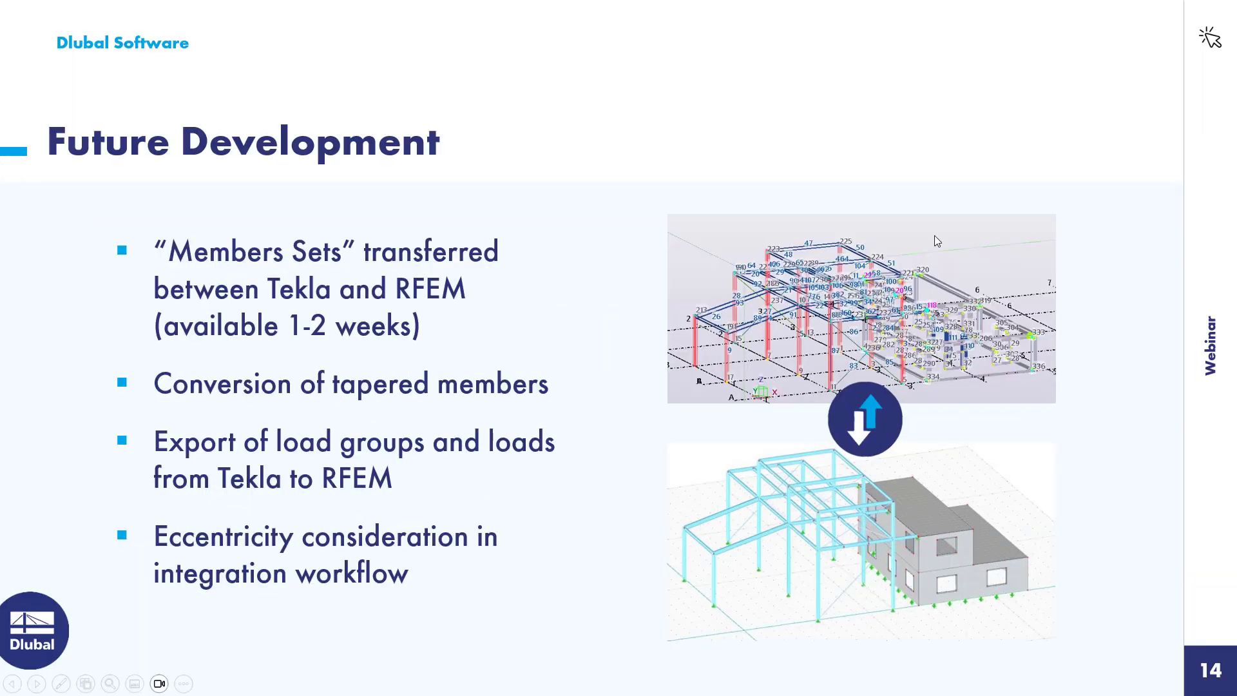